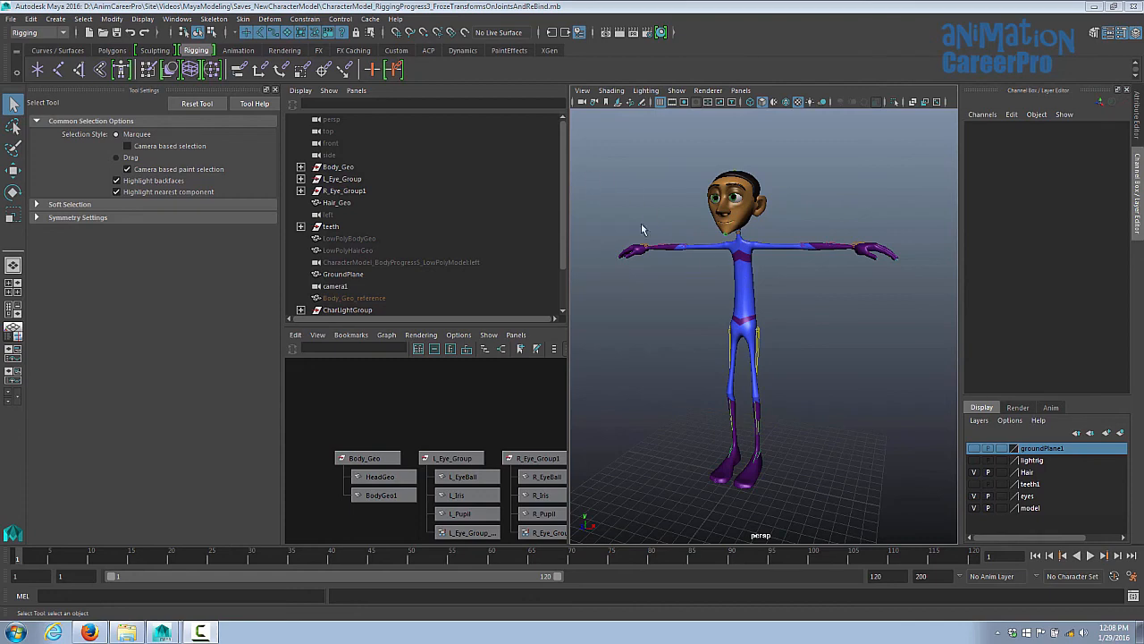
- Select the character's body mesh BodyGeo1 and start the Paint Skin Weights Tool on it
{"action": "scroll", "coordinate": [848, 273], "scroll_direction": "up", "scroll_amount": 8}
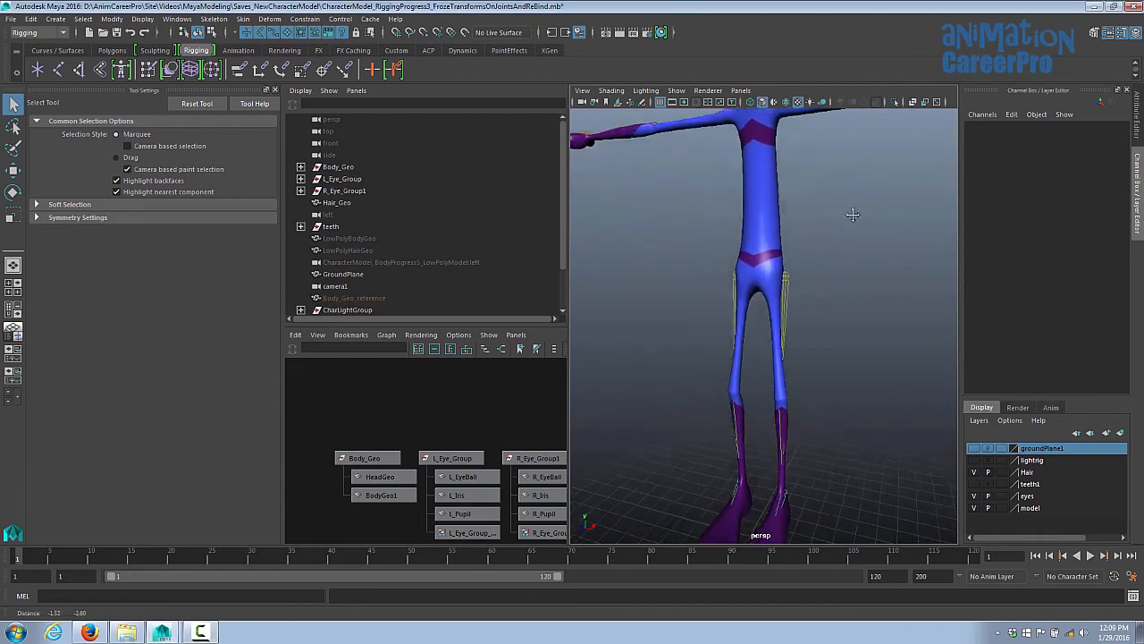
{"action": "left_click_drag", "start_coordinate": [853, 214], "coordinate": [706, 178], "text": "alt"}
{"action": "left_click", "coordinate": [768, 156]}
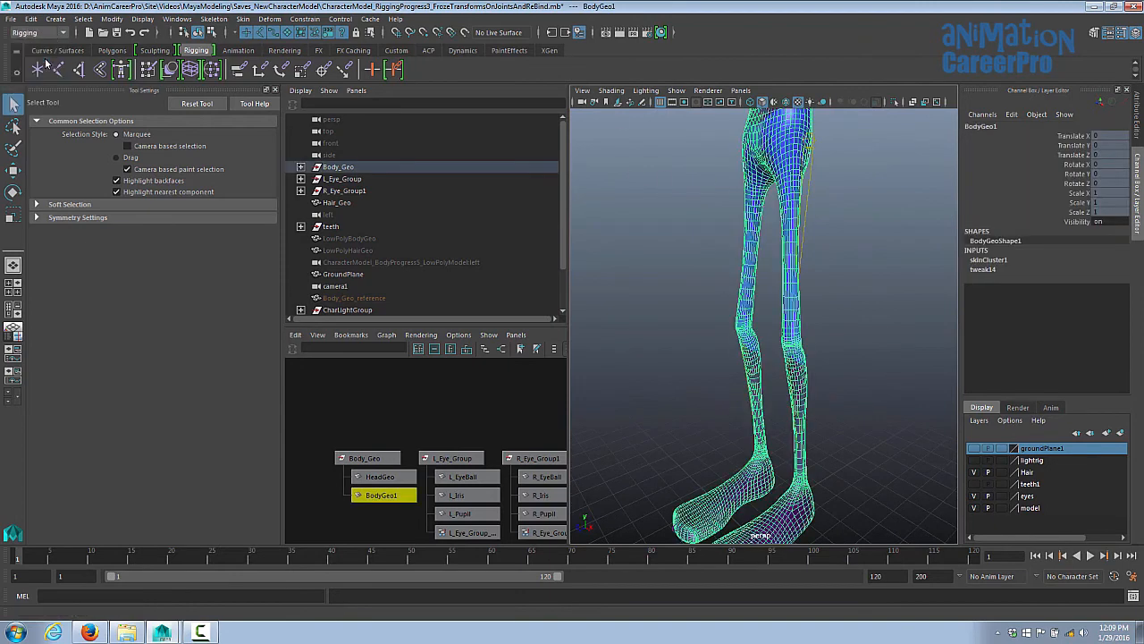
{"action": "left_click", "coordinate": [242, 19]}
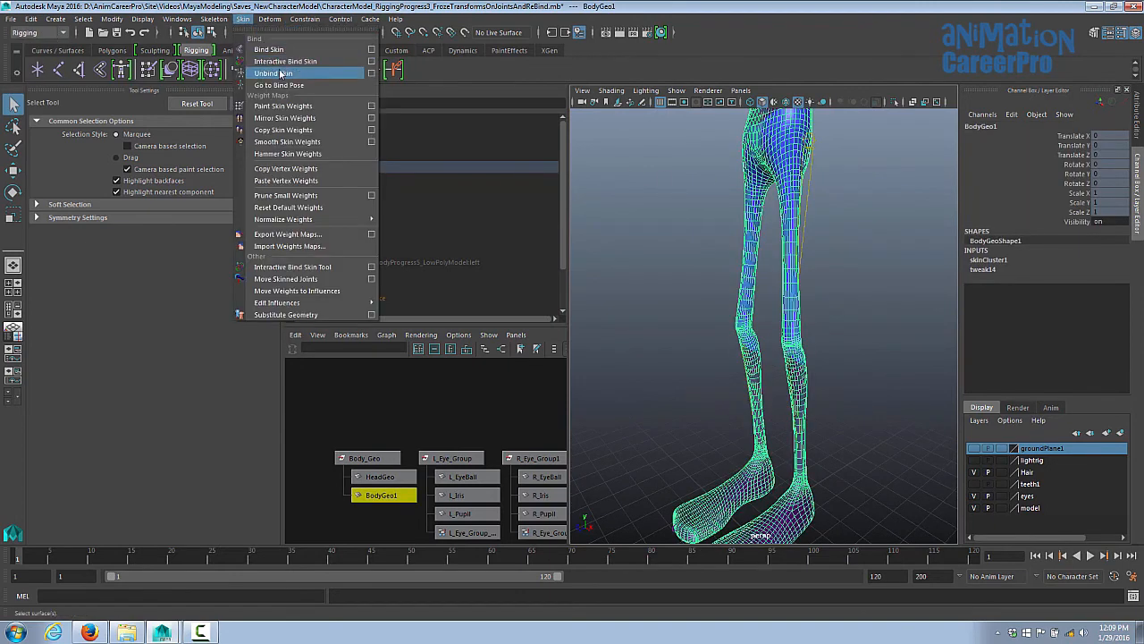
{"action": "left_click", "coordinate": [287, 109]}
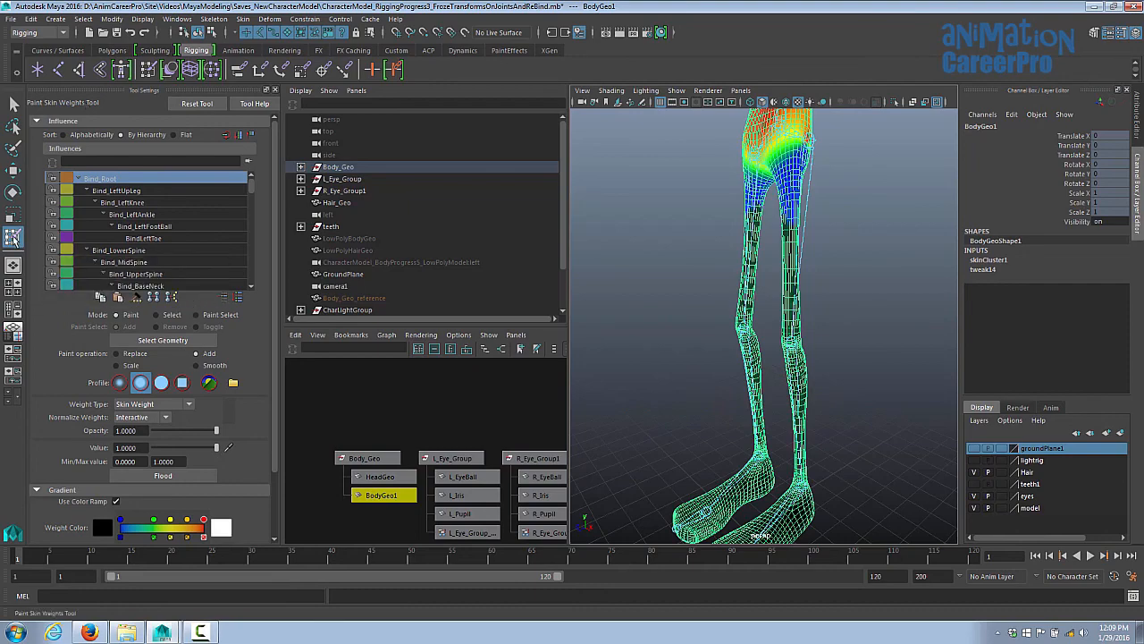
- Maximize the perspective view and choose Bind_LeftUpLeg as the influence to paint, with the color ramp off
{"action": "key", "text": "space"}
{"action": "scroll", "coordinate": [656, 335], "scroll_direction": "up", "scroll_amount": 5}
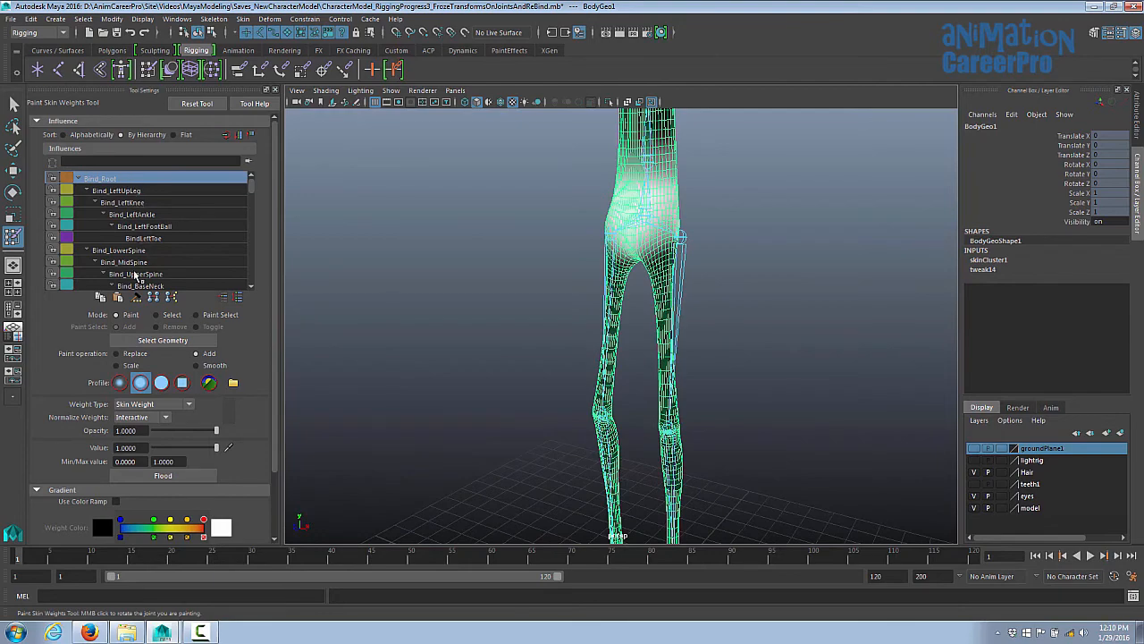
{"action": "left_click", "coordinate": [134, 192]}
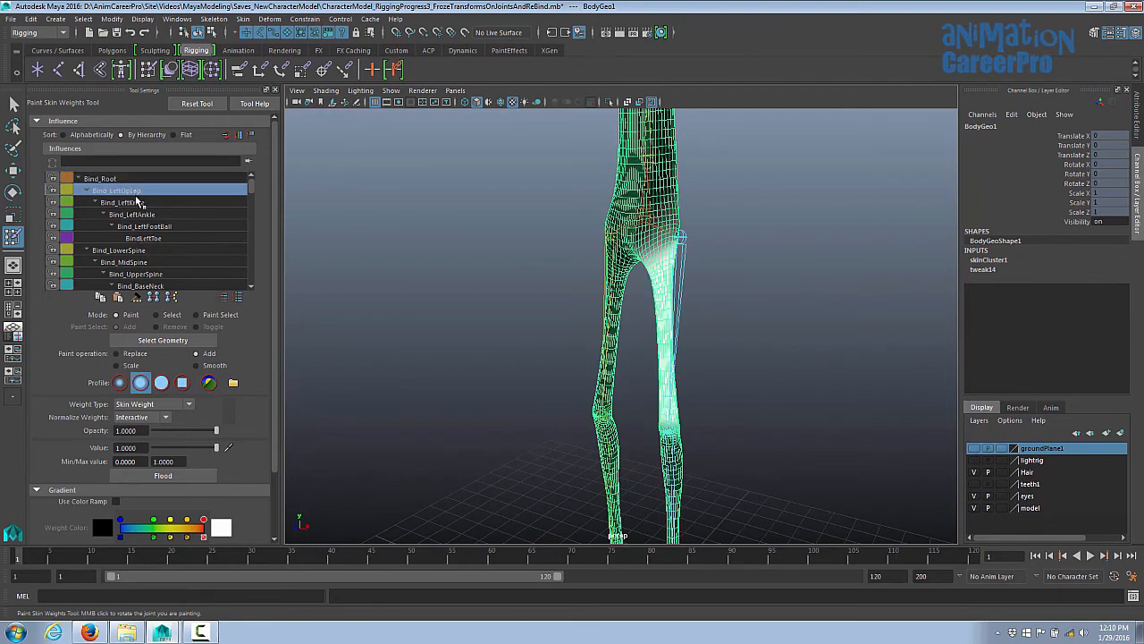
{"action": "right_click_drag", "start_coordinate": [597, 284], "coordinate": [731, 286], "text": "alt"}
{"action": "middle_click_drag", "start_coordinate": [730, 286], "coordinate": [689, 334], "text": "alt"}
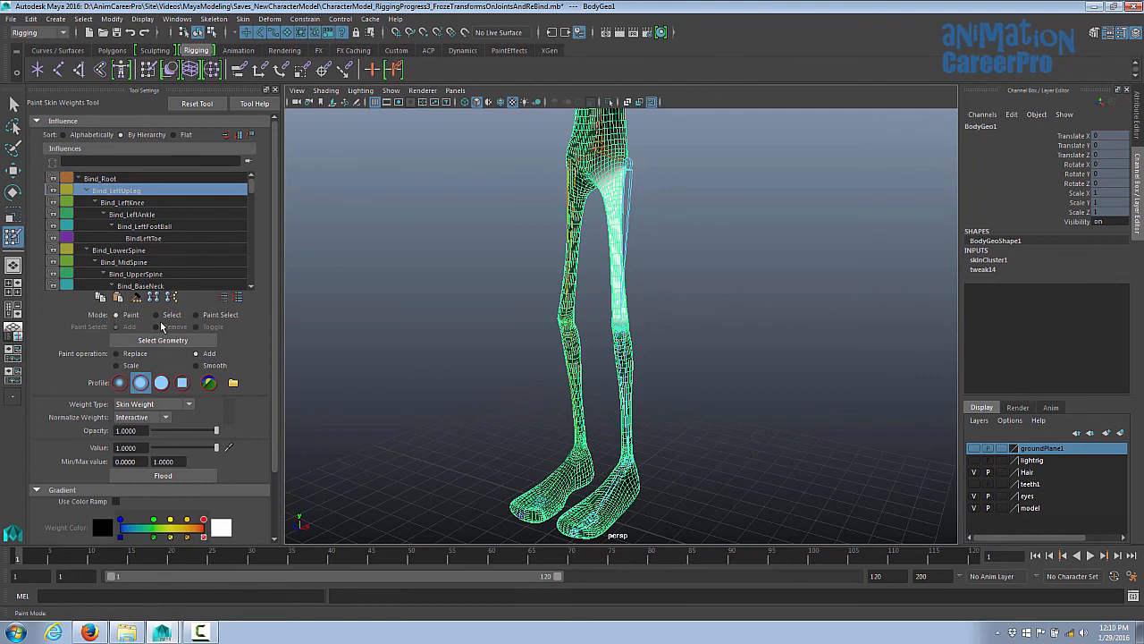
- Preview the left upper leg weights around the knee with the color ramp, and switch back to the grayscale display
{"action": "scroll", "coordinate": [162, 327], "scroll_direction": "down", "scroll_amount": 1}
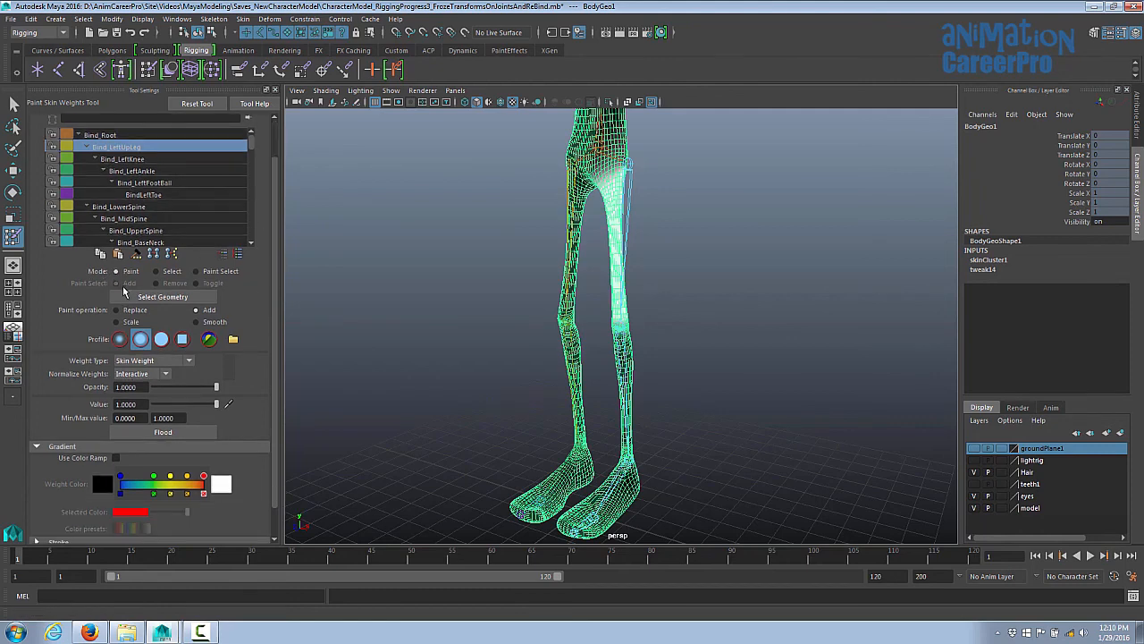
{"action": "scroll", "coordinate": [114, 278], "scroll_direction": "down", "scroll_amount": 1}
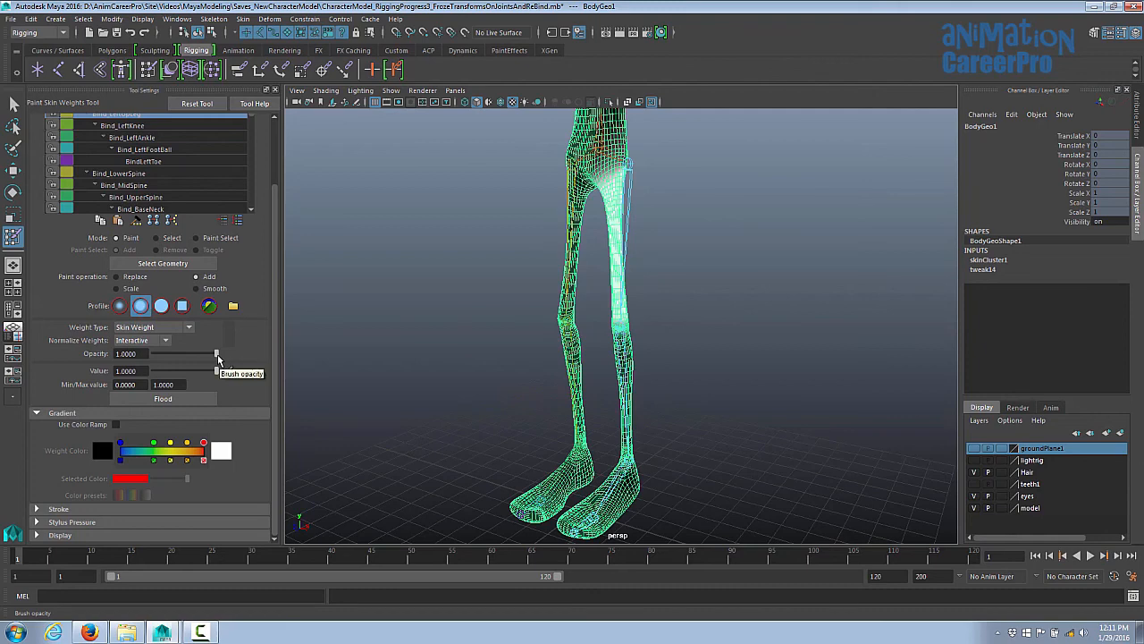
{"action": "mouse_move", "coordinate": [217, 358]}
{"action": "left_mouse_down"}
{"action": "mouse_move", "coordinate": [161, 356]}
{"action": "mouse_move", "coordinate": [229, 355]}
{"action": "left_mouse_up"}
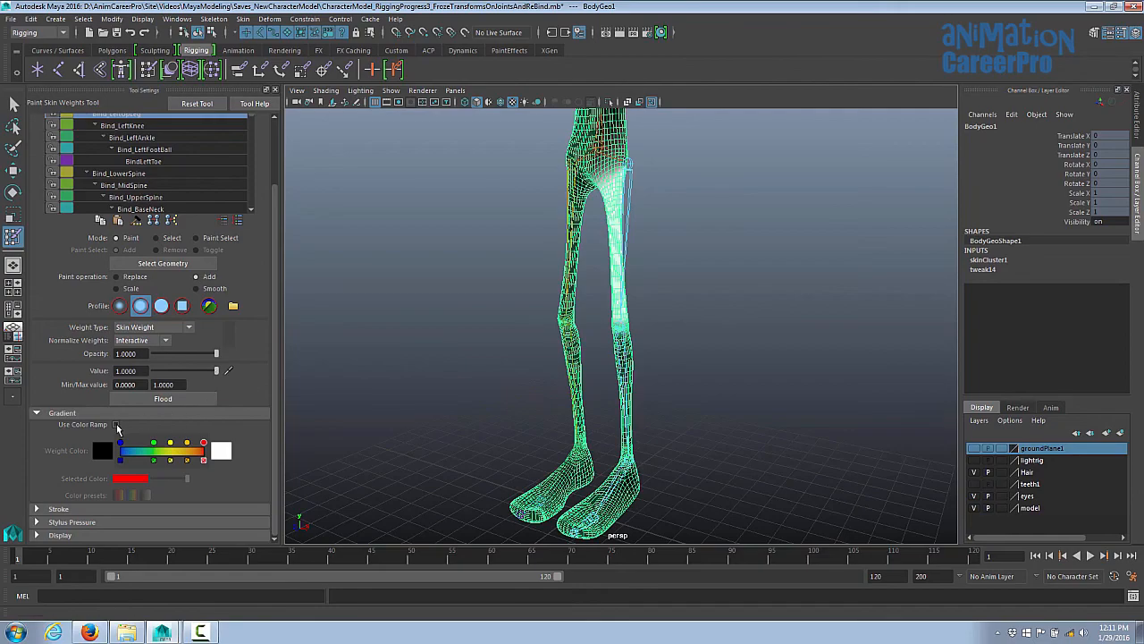
{"action": "left_click", "coordinate": [116, 424]}
{"action": "left_click_drag", "start_coordinate": [692, 305], "coordinate": [527, 298], "text": "alt"}
{"action": "right_click_drag", "start_coordinate": [617, 304], "coordinate": [706, 307], "text": "alt"}
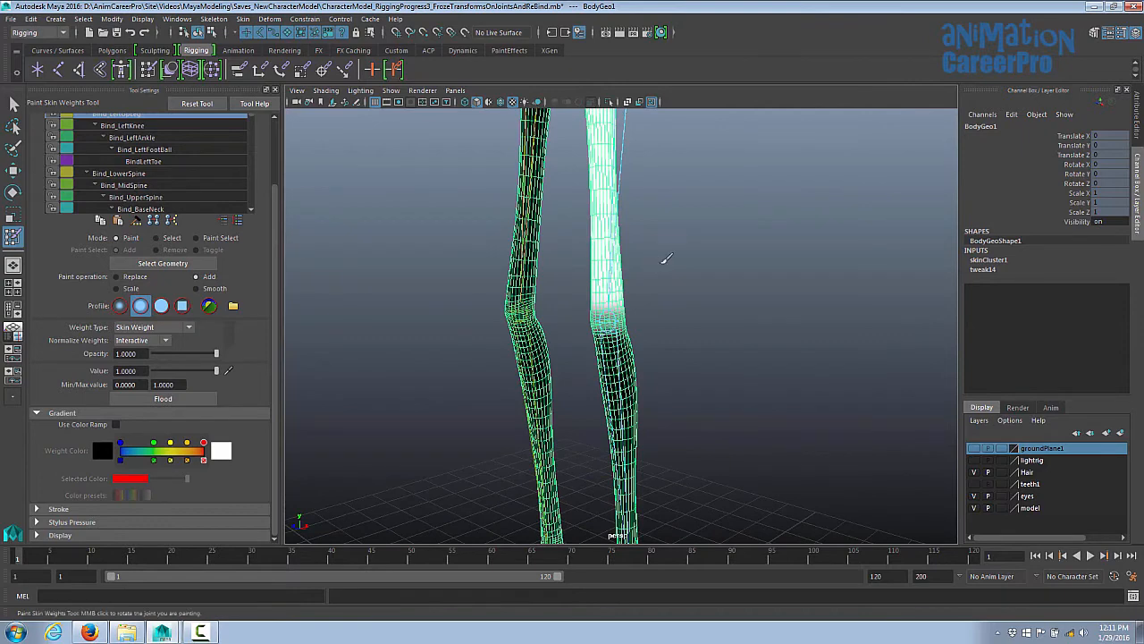
{"action": "left_click", "coordinate": [115, 424]}
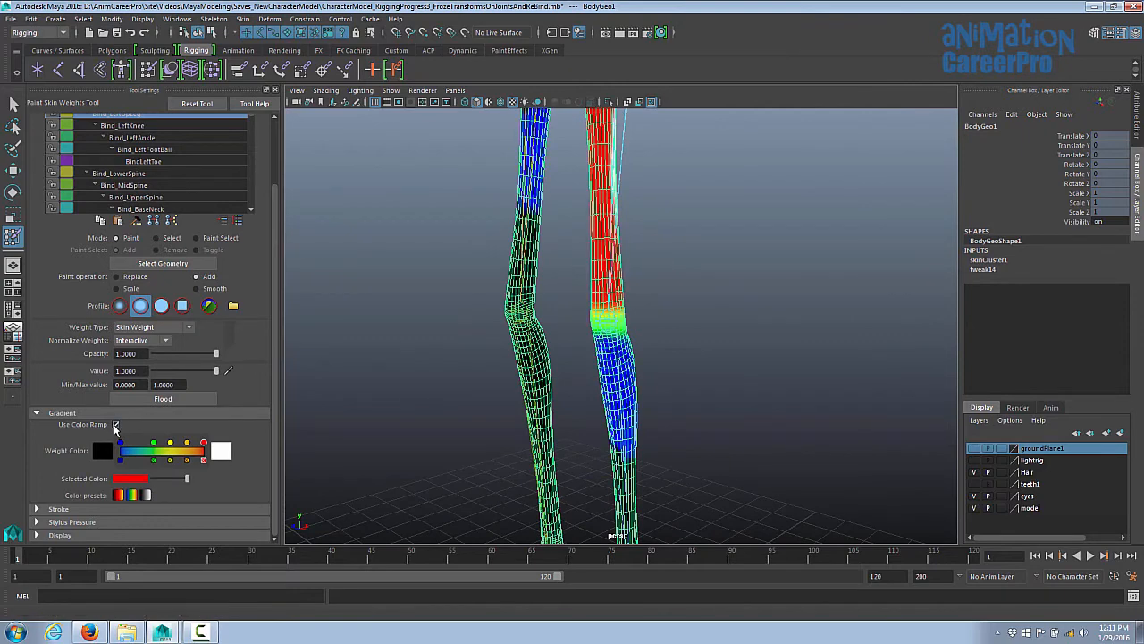
{"action": "left_click", "coordinate": [115, 424]}
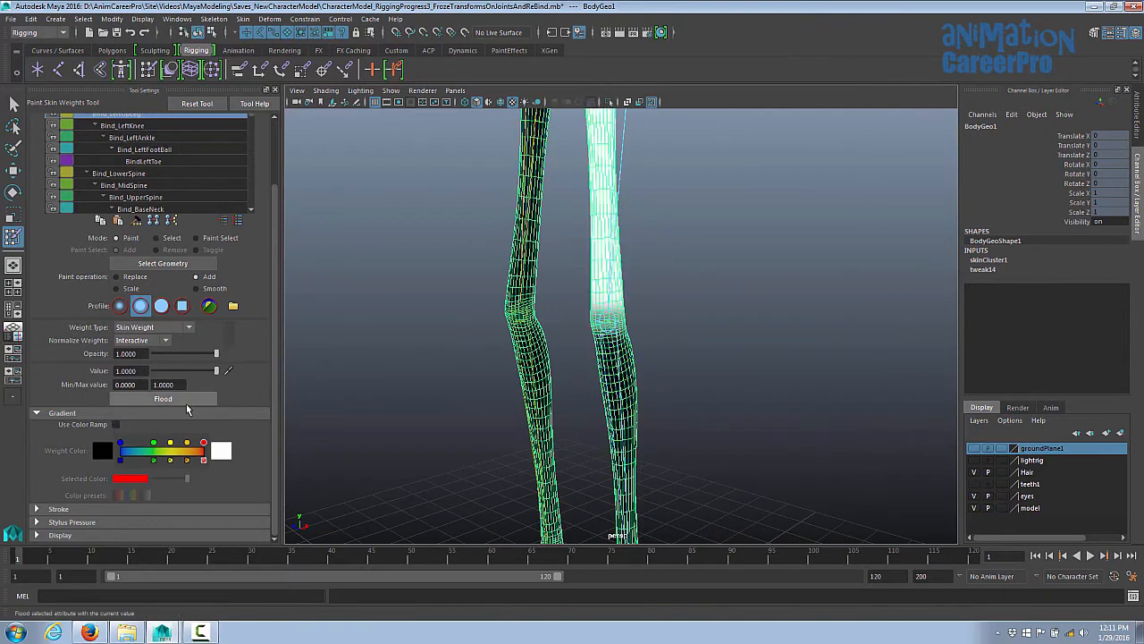
- Expand the brush's Stroke settings and highlight the Radius(U) value
{"action": "left_click", "coordinate": [37, 509]}
{"action": "scroll", "coordinate": [59, 478], "scroll_direction": "down", "scroll_amount": 3}
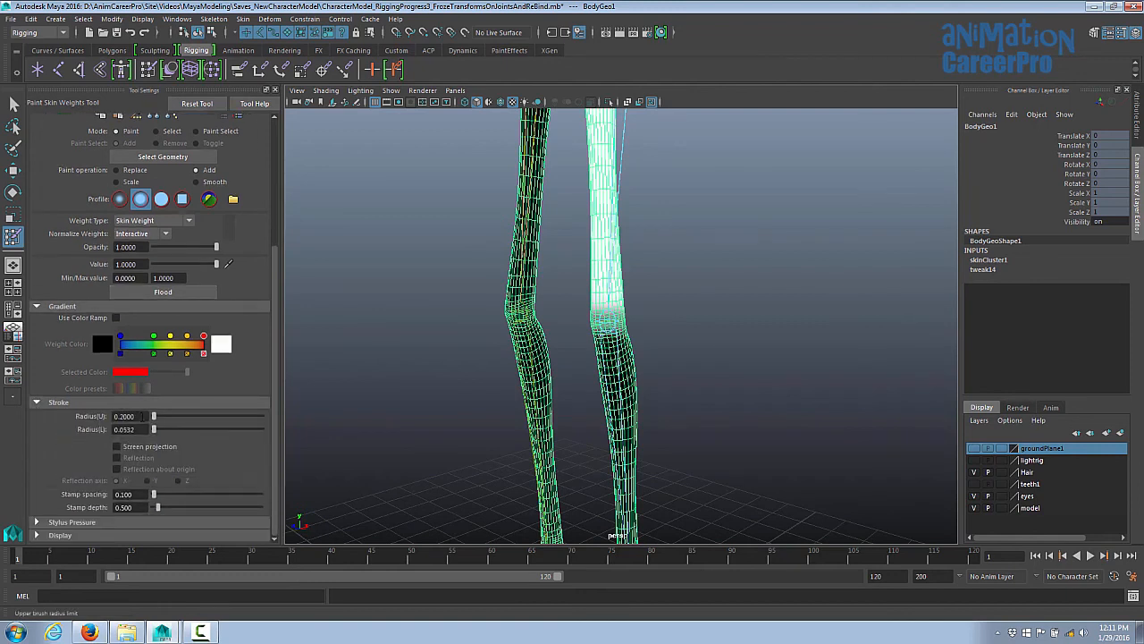
{"action": "double_click", "coordinate": [115, 417]}
{"action": "scroll", "coordinate": [273, 340], "scroll_direction": "up", "scroll_amount": 2}
{"action": "scroll", "coordinate": [272, 341], "scroll_direction": "up", "scroll_amount": 1}
- Leave weight painting and select the Bind_LeftKnee joint, toggling the X-ray display of joints off and back on
{"action": "left_click_drag", "start_coordinate": [771, 361], "coordinate": [590, 367], "text": "alt"}
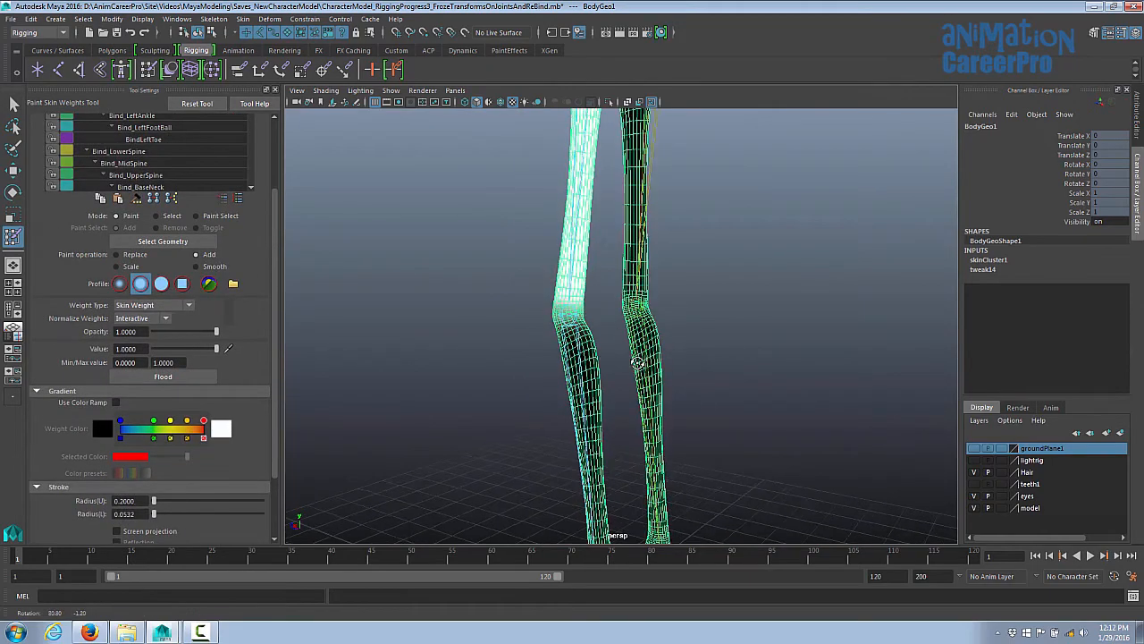
{"action": "right_click_drag", "start_coordinate": [590, 367], "coordinate": [529, 375], "text": "alt"}
{"action": "left_click_drag", "start_coordinate": [528, 376], "coordinate": [557, 431], "text": "alt"}
{"action": "right_click_drag", "start_coordinate": [557, 432], "coordinate": [680, 447], "text": "alt"}
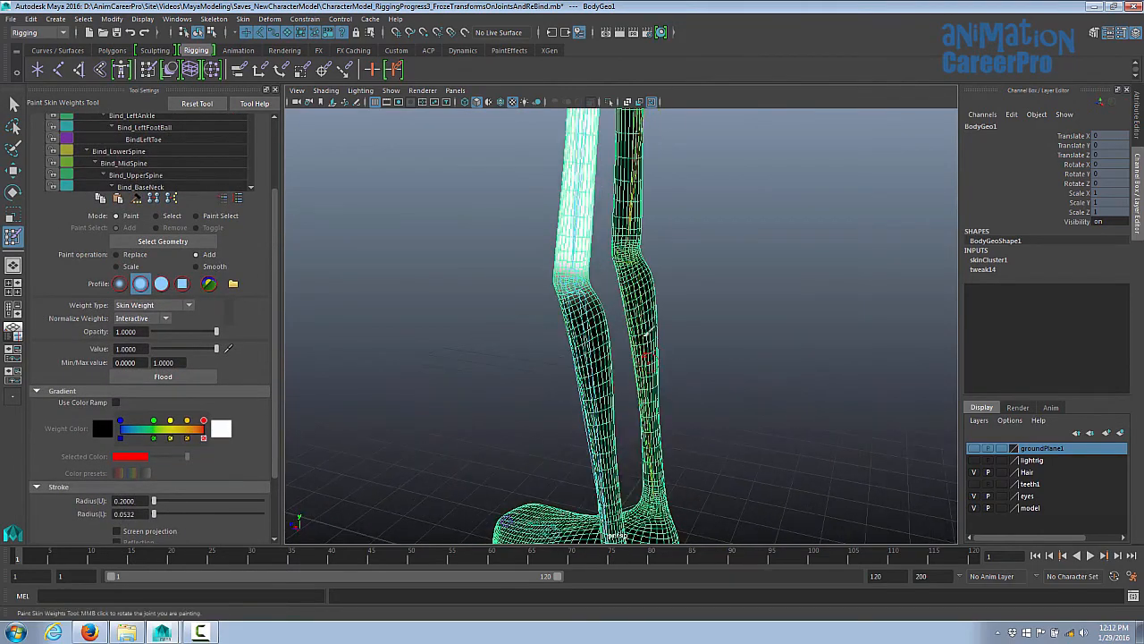
{"action": "key", "text": "q"}
{"action": "left_click", "coordinate": [584, 313]}
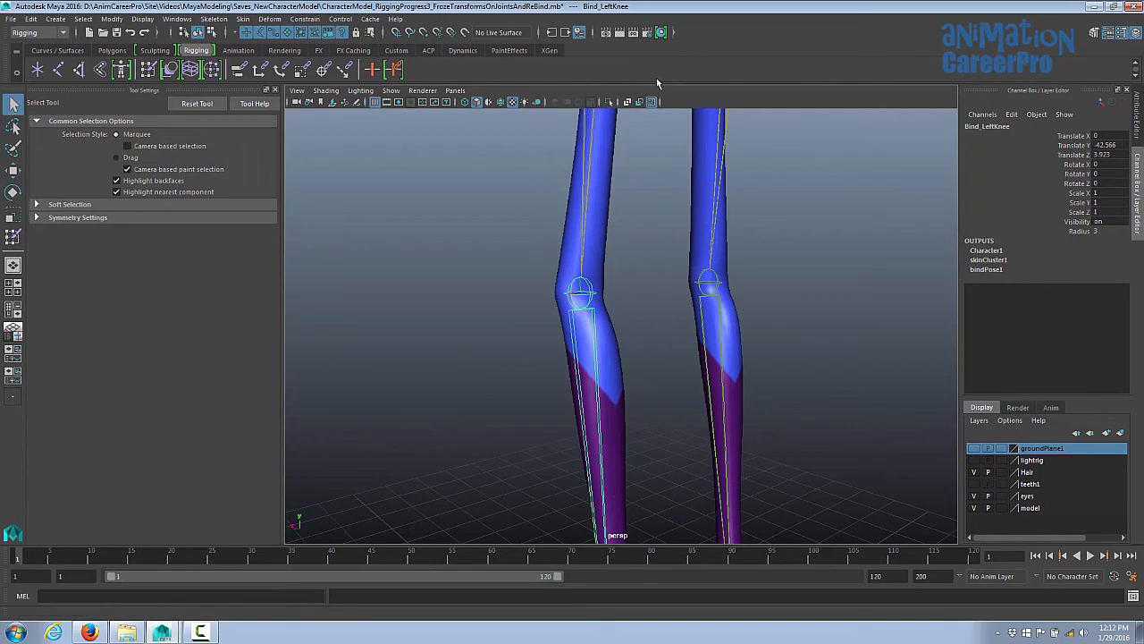
{"action": "left_click", "coordinate": [652, 101]}
{"action": "left_click", "coordinate": [653, 101]}
{"action": "left_click_drag", "start_coordinate": [539, 312], "coordinate": [633, 313], "text": "alt"}
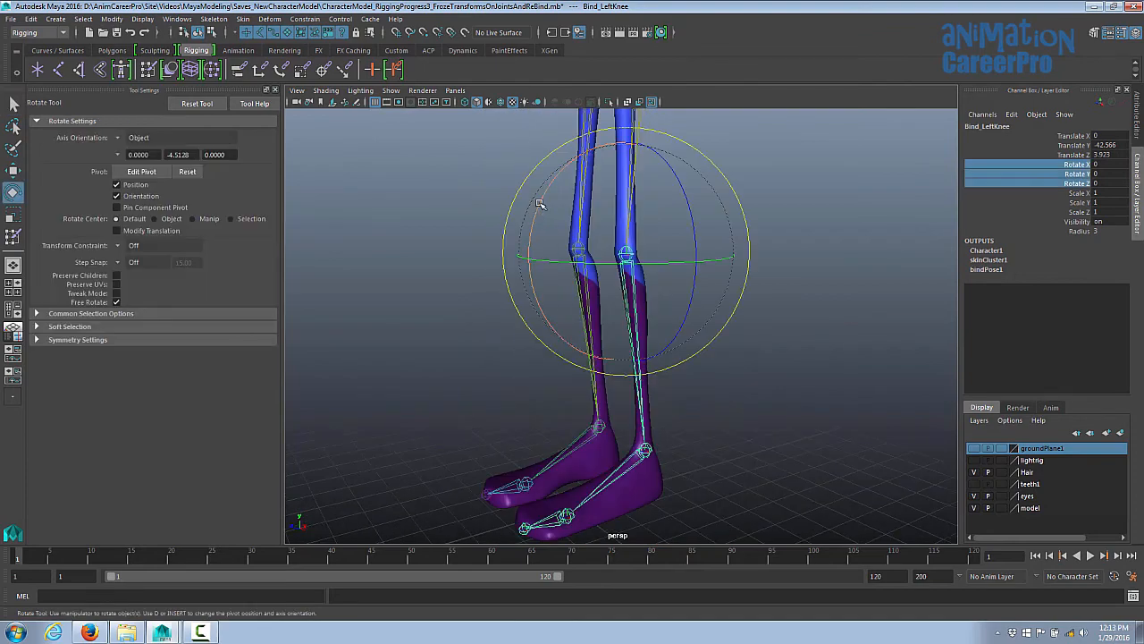
- Rotate the left knee joint to about 70.6 degrees in X so the lower leg bends backward
{"action": "left_click_drag", "start_coordinate": [536, 213], "coordinate": [628, 283]}
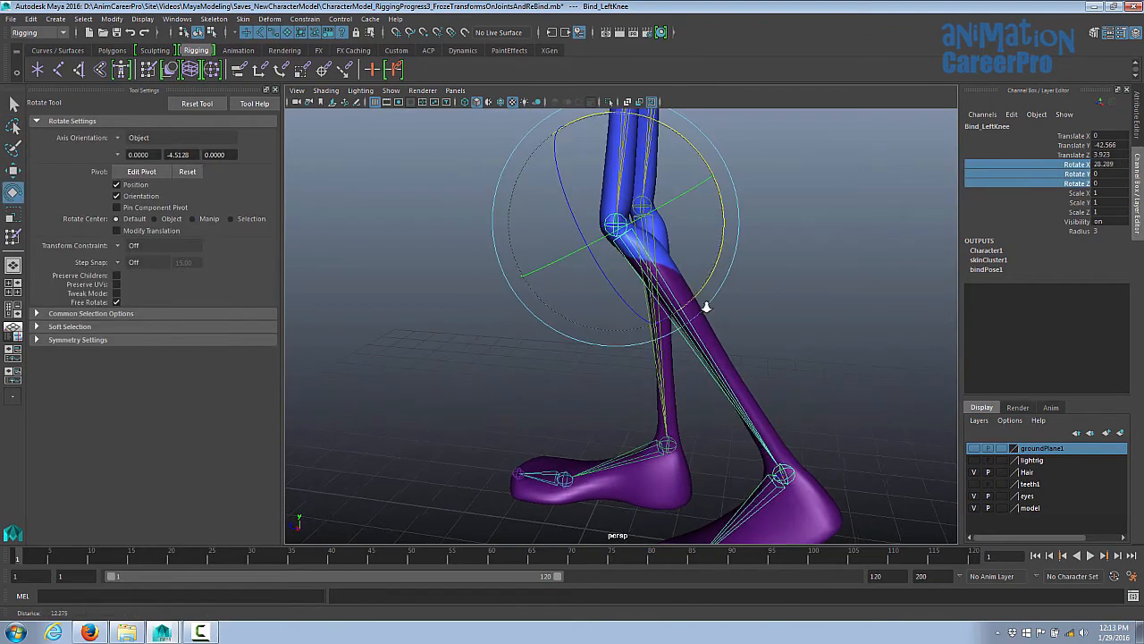
{"action": "left_click_drag", "start_coordinate": [723, 251], "coordinate": [713, 176]}
{"action": "left_click_drag", "start_coordinate": [701, 269], "coordinate": [687, 283], "text": "alt"}
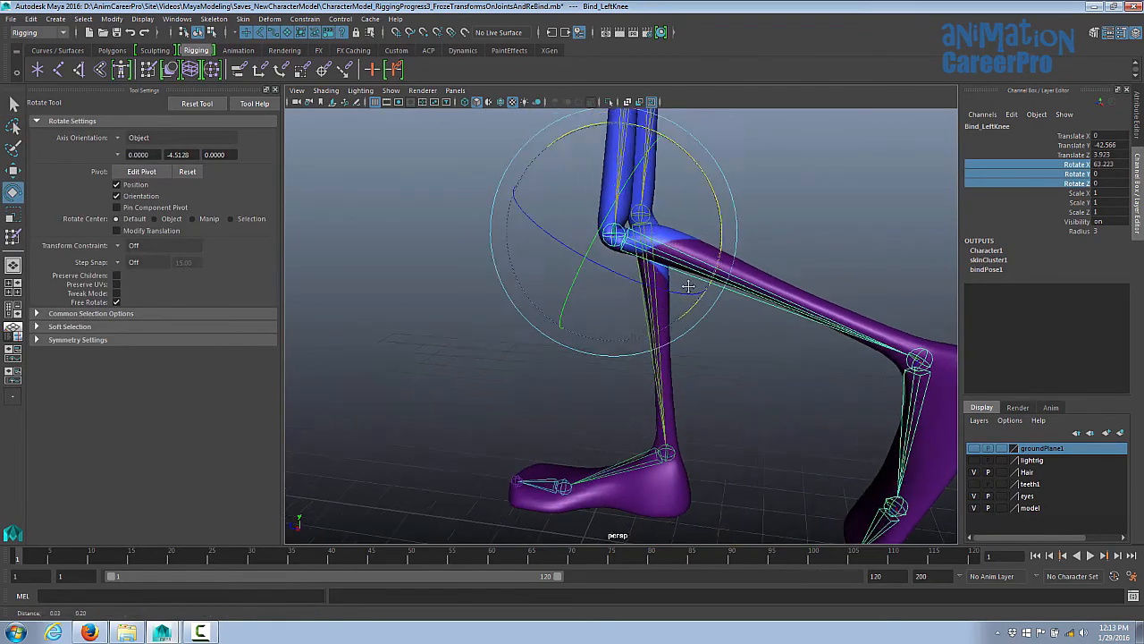
{"action": "right_click_drag", "start_coordinate": [687, 283], "coordinate": [843, 337], "text": "alt"}
{"action": "left_click_drag", "start_coordinate": [843, 337], "coordinate": [653, 304], "text": "alt"}
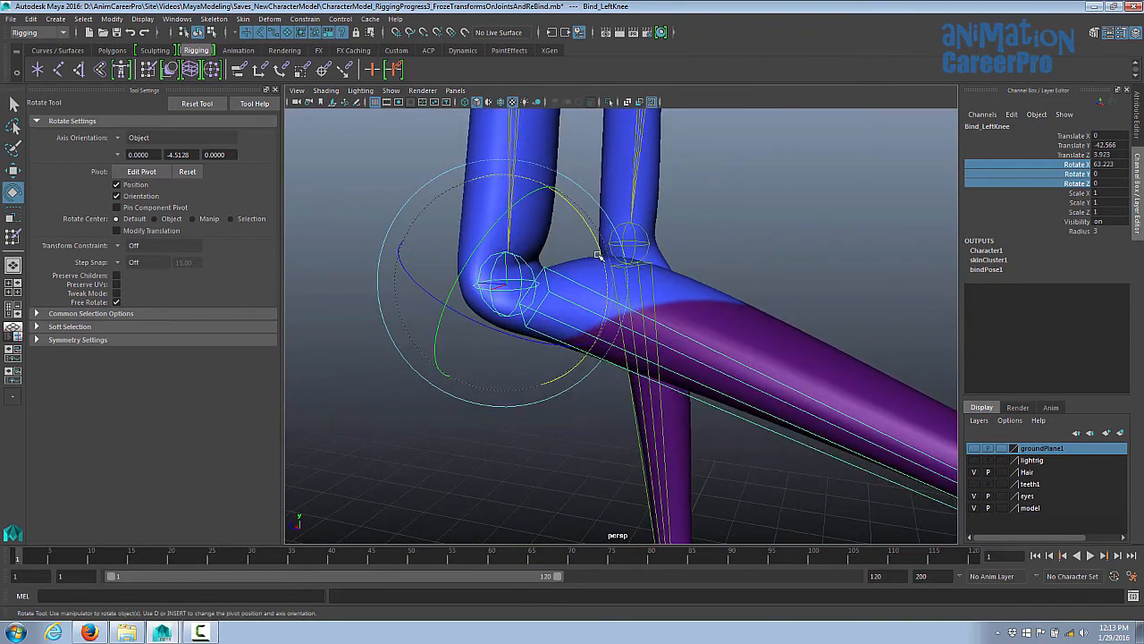
{"action": "left_click_drag", "start_coordinate": [594, 258], "coordinate": [671, 334]}
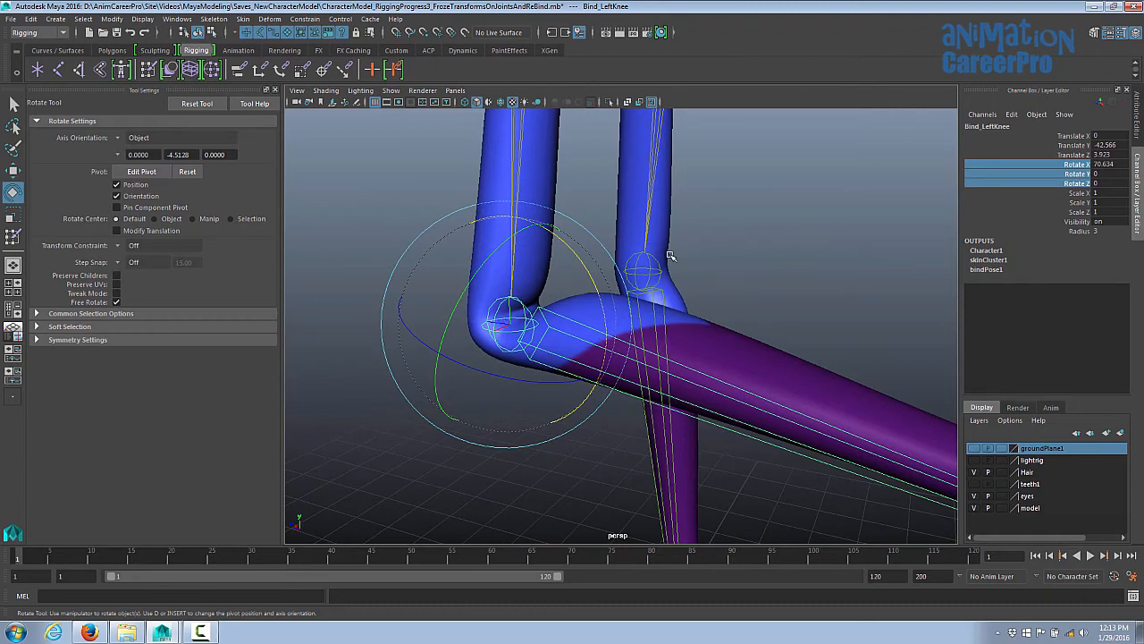
- Select the body mesh and resume the Paint Skin Weights Tool with the Bind_LeftUpLeg influence
{"action": "left_click", "coordinate": [508, 224]}
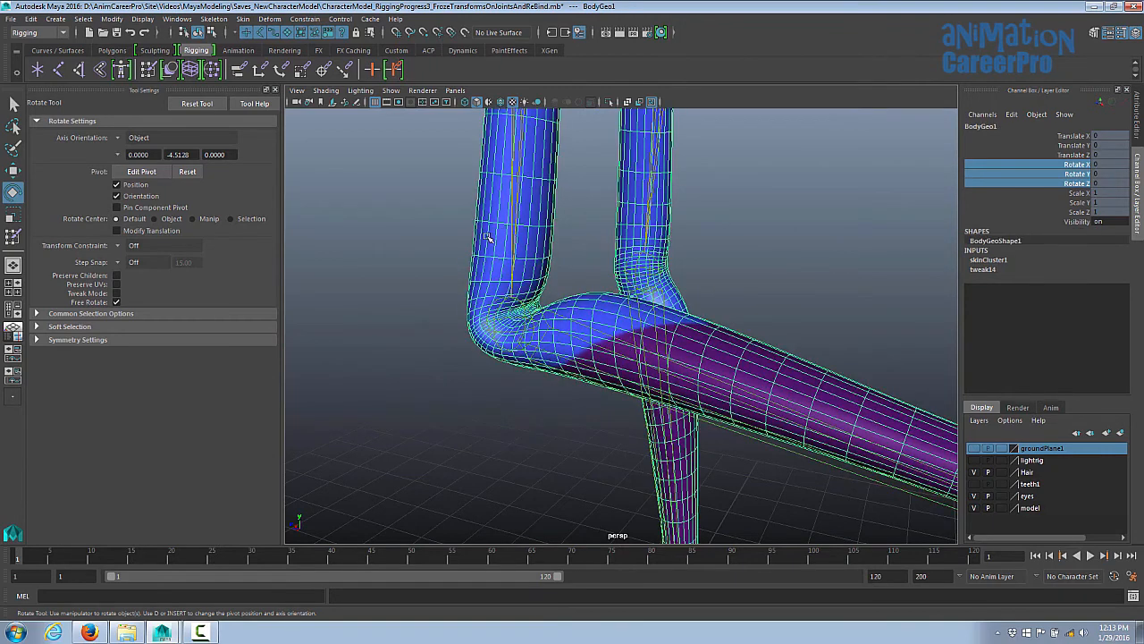
{"action": "left_click", "coordinate": [13, 237]}
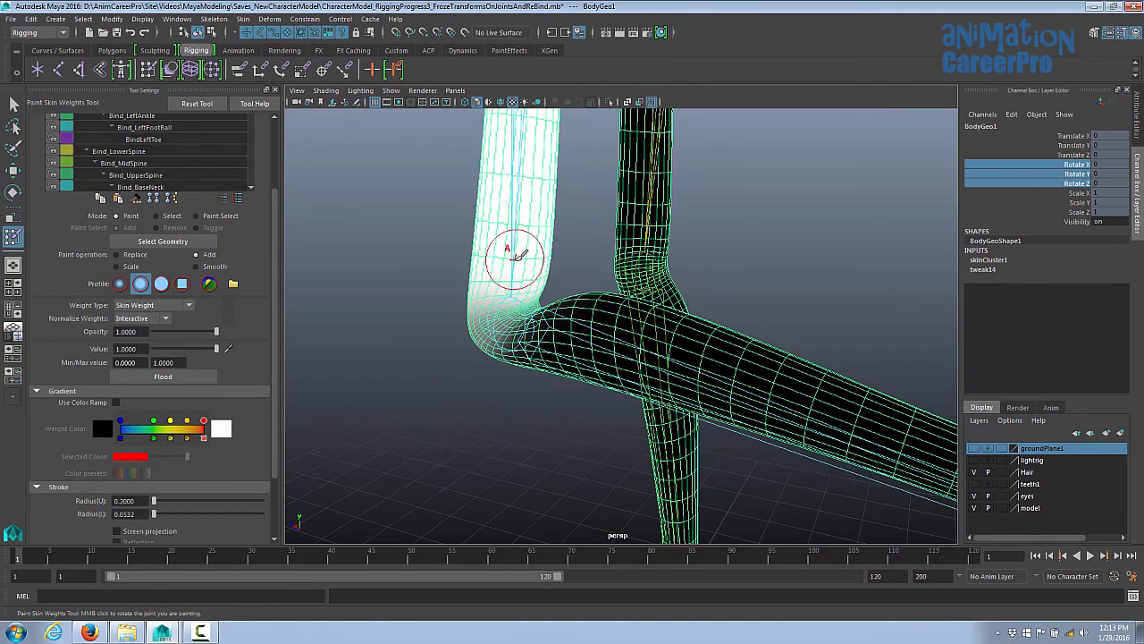
{"action": "right_click_drag", "start_coordinate": [511, 255], "coordinate": [563, 300], "text": "alt"}
{"action": "scroll", "coordinate": [260, 190], "scroll_direction": "up", "scroll_amount": 3}
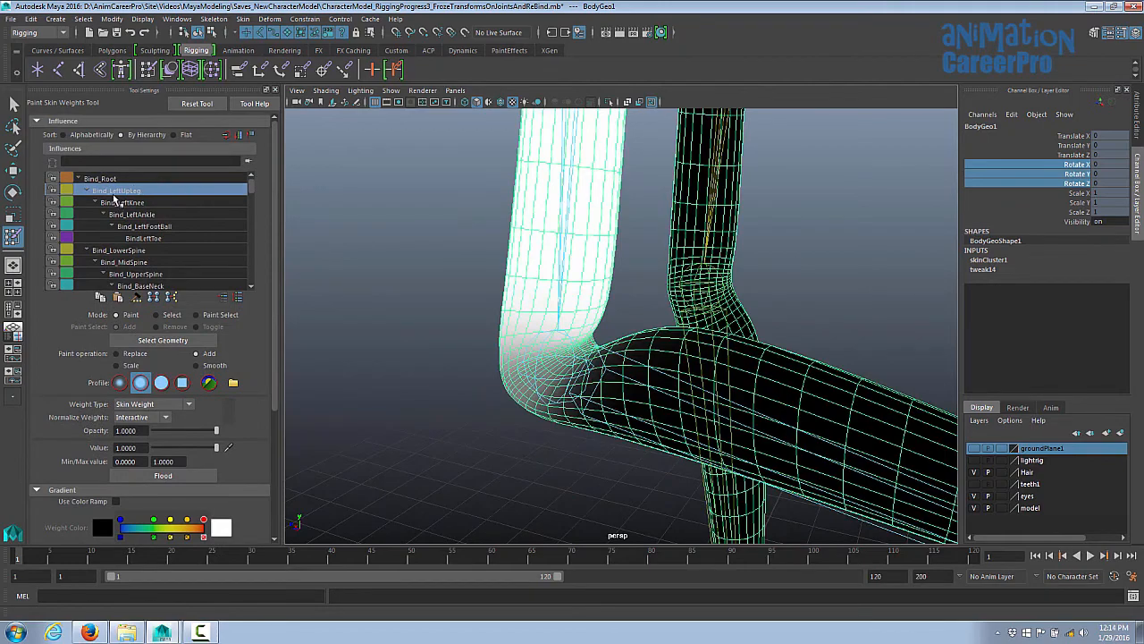
- Examine the left upper leg's weight falloff and deformation around the bent knee from several angles
{"action": "right_click_drag", "start_coordinate": [644, 259], "coordinate": [473, 300], "text": "alt"}
{"action": "mouse_move", "coordinate": [473, 300]}
{"action": "left_mouse_down", "text": "alt"}
{"action": "mouse_move", "coordinate": [557, 298]}
{"action": "mouse_move", "coordinate": [581, 286]}
{"action": "left_mouse_up", "text": "alt"}
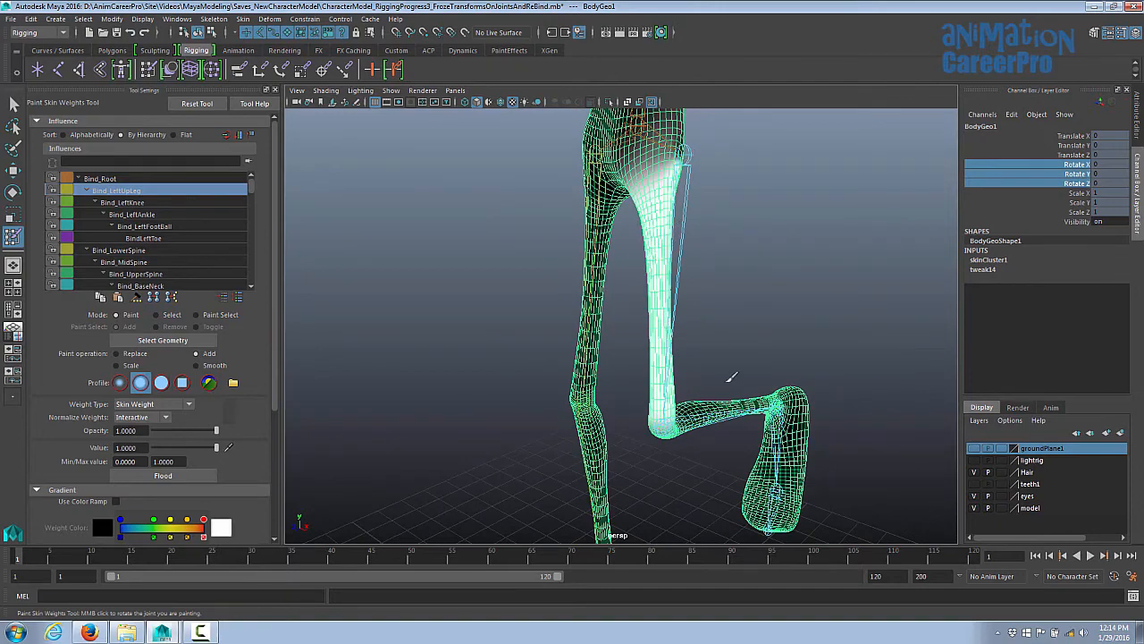
{"action": "left_click_drag", "start_coordinate": [731, 378], "coordinate": [646, 380], "text": "alt"}
{"action": "right_click_drag", "start_coordinate": [646, 381], "coordinate": [742, 386], "text": "alt"}
{"action": "middle_click_drag", "start_coordinate": [742, 386], "coordinate": [784, 260], "text": "alt"}
{"action": "right_click_drag", "start_coordinate": [784, 260], "coordinate": [937, 273], "text": "alt"}
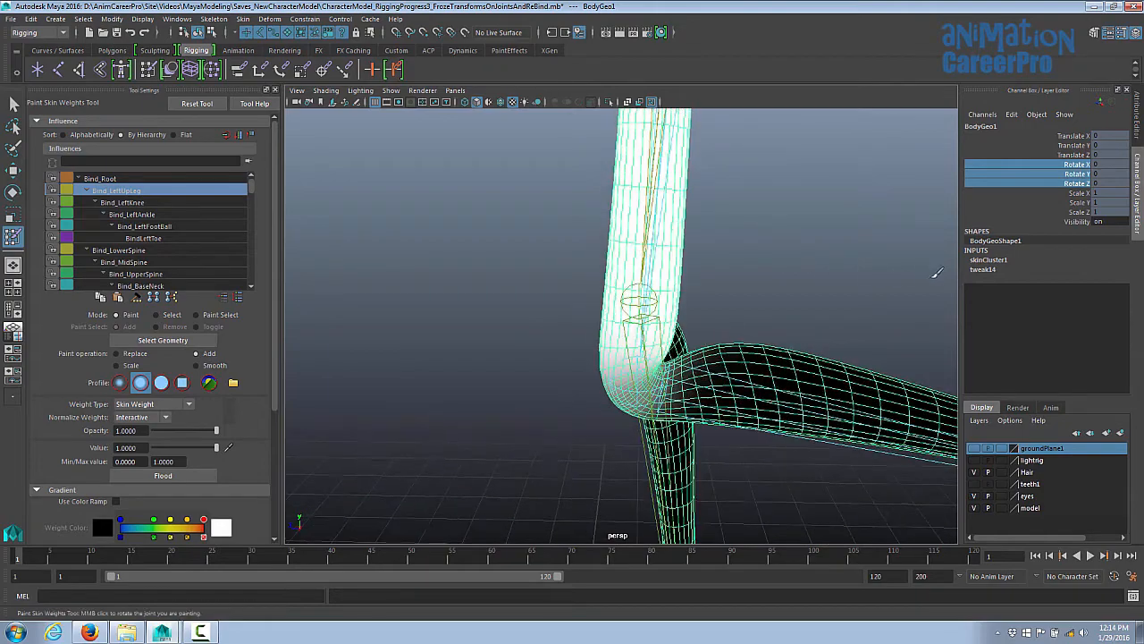
{"action": "left_click_drag", "start_coordinate": [937, 272], "coordinate": [902, 275], "text": "alt"}
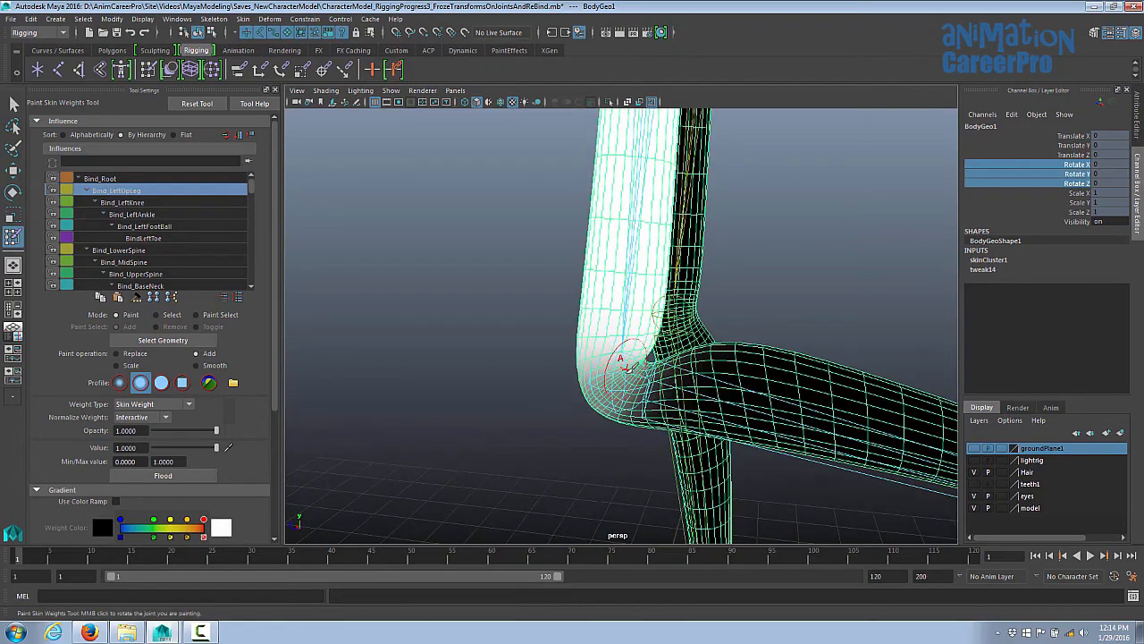
{"action": "mouse_move", "coordinate": [866, 284]}
{"action": "left_mouse_down", "text": "alt"}
{"action": "mouse_move", "coordinate": [890, 289]}
{"action": "mouse_move", "coordinate": [749, 309]}
{"action": "left_mouse_up", "text": "alt"}
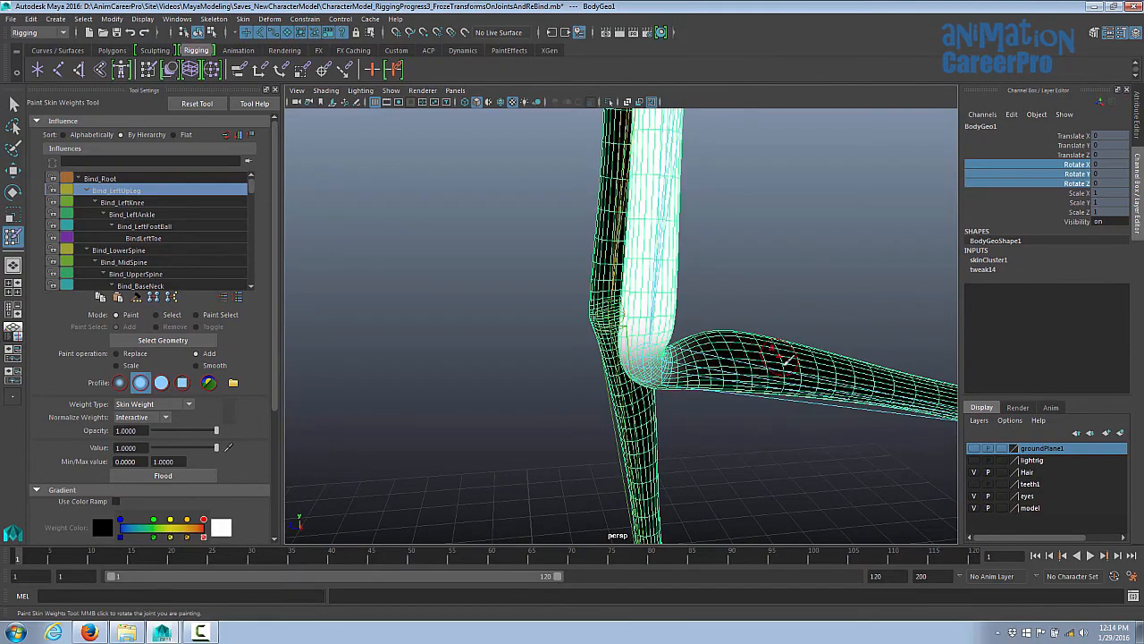
{"action": "left_click_drag", "start_coordinate": [805, 369], "coordinate": [625, 344], "text": "alt"}
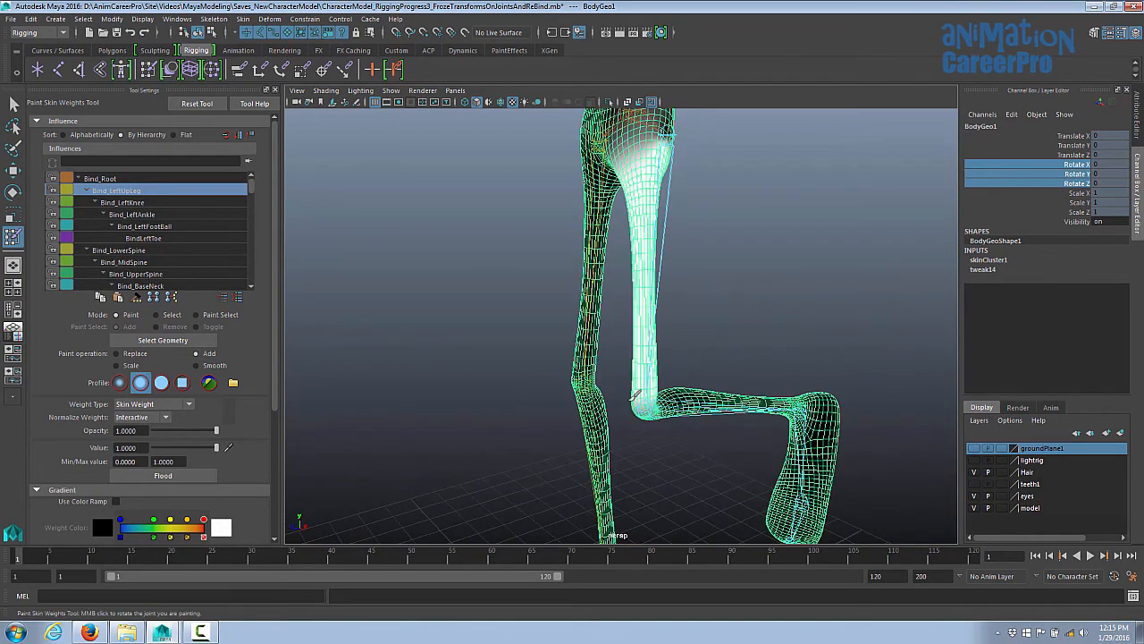
{"action": "mouse_move", "coordinate": [626, 345]}
{"action": "right_mouse_down", "text": "alt"}
{"action": "mouse_move", "coordinate": [810, 414]}
{"action": "mouse_move", "coordinate": [764, 234]}
{"action": "mouse_move", "coordinate": [935, 253]}
{"action": "right_mouse_up", "text": "alt"}
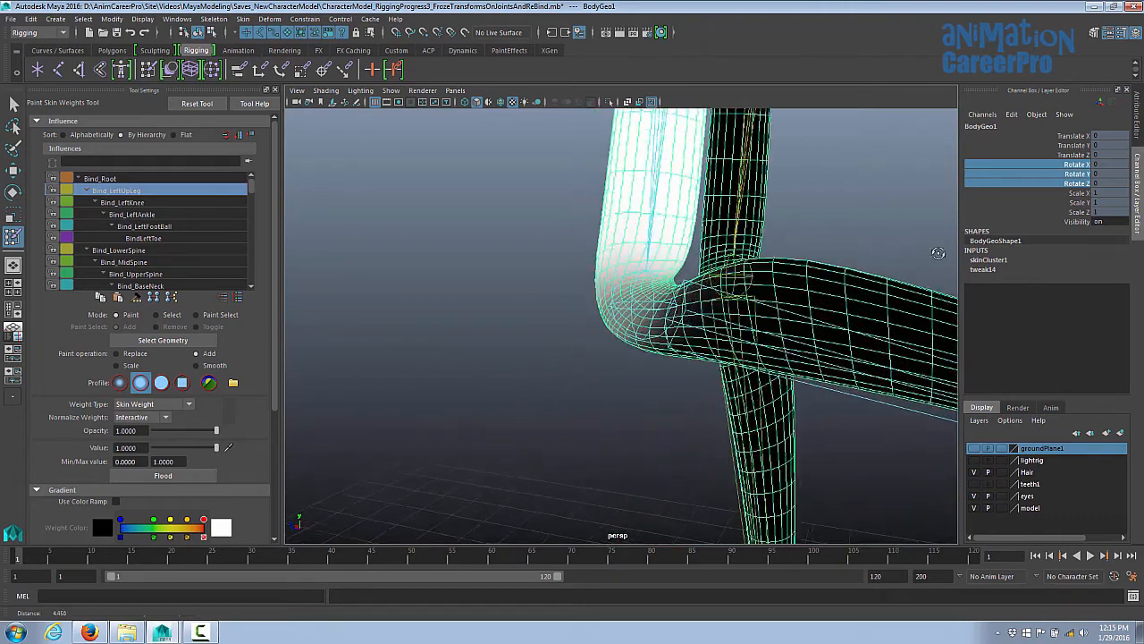
{"action": "right_click_drag", "start_coordinate": [744, 260], "coordinate": [827, 273], "text": "alt"}
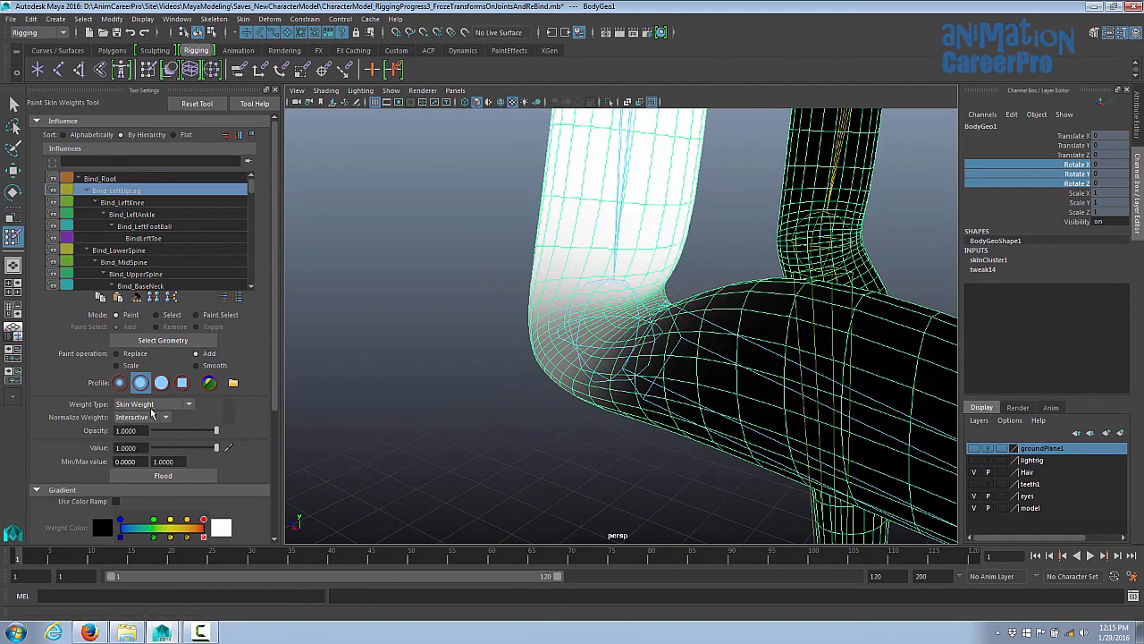
- Set the weight brush's Radius(U) to 0.1
{"action": "scroll", "coordinate": [215, 358], "scroll_direction": "down", "scroll_amount": 1}
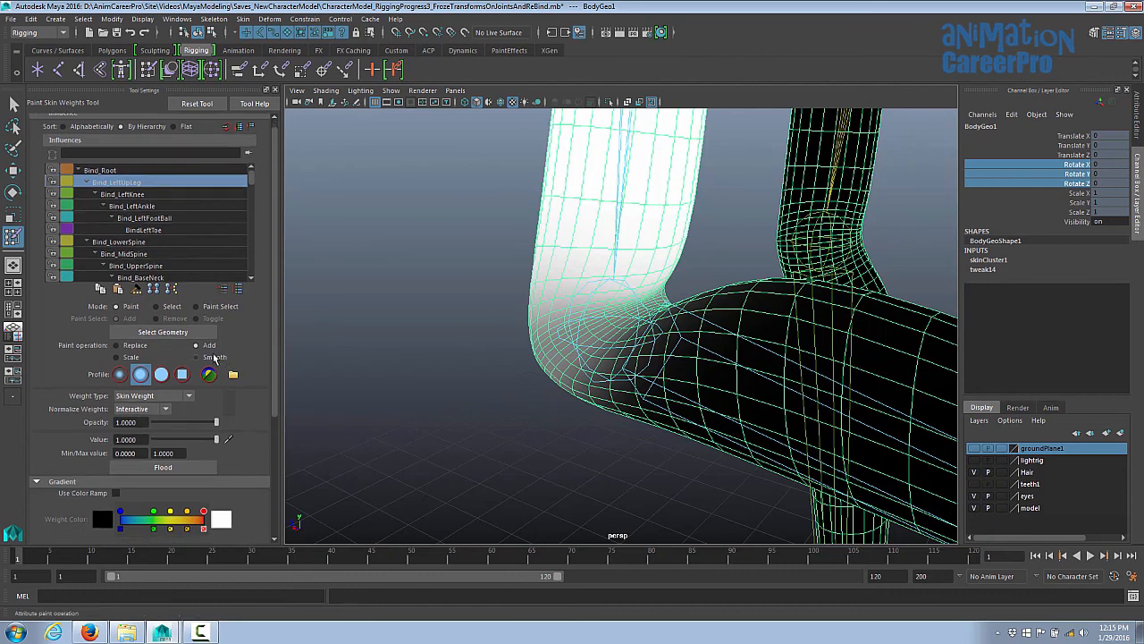
{"action": "scroll", "coordinate": [262, 362], "scroll_direction": "down", "scroll_amount": 3}
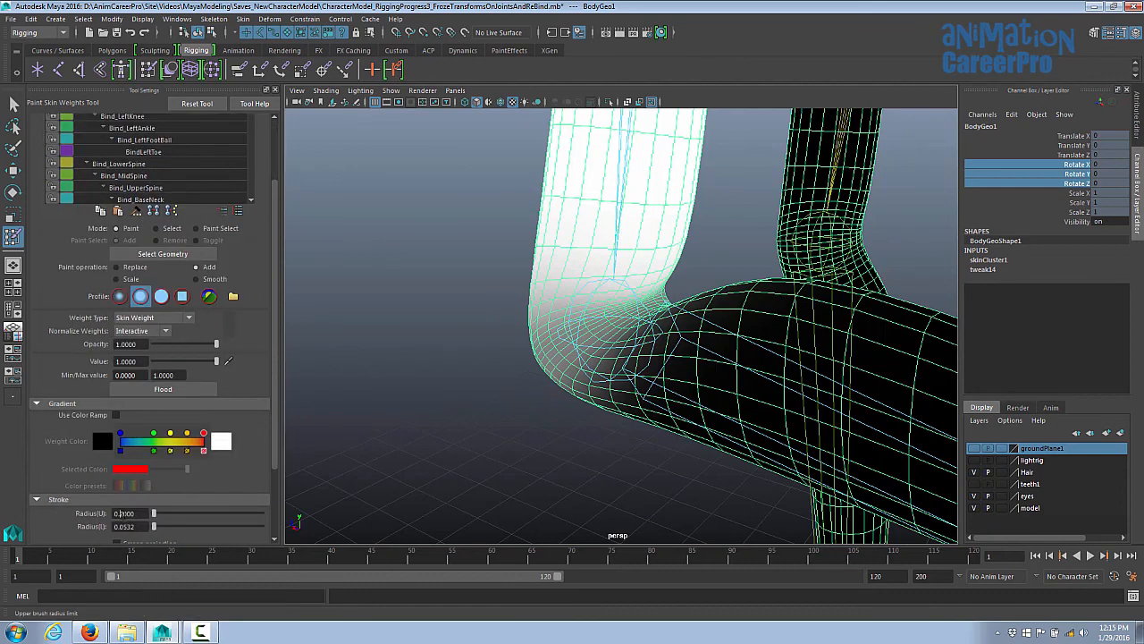
{"action": "double_click", "coordinate": [119, 513]}
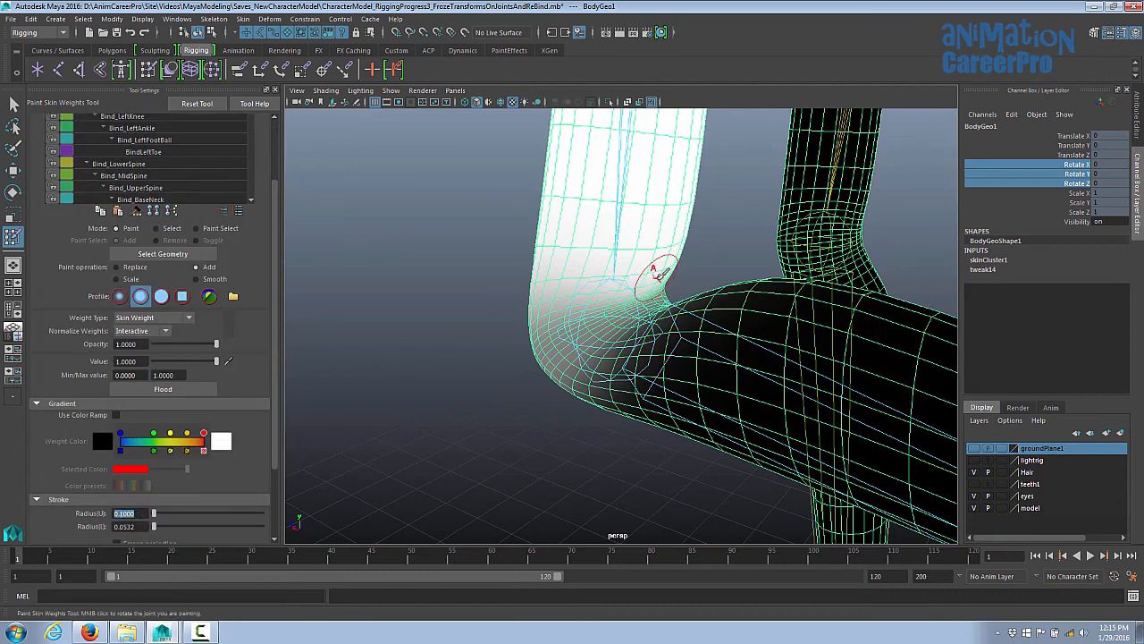
- Examine the Bind_LeftUpLeg weight falloff and mesh deformation around the front and back of the bent left knee
{"action": "left_click_drag", "start_coordinate": [636, 283], "coordinate": [644, 261], "text": "alt"}
{"action": "scroll", "coordinate": [654, 278], "scroll_direction": "up", "scroll_amount": 3}
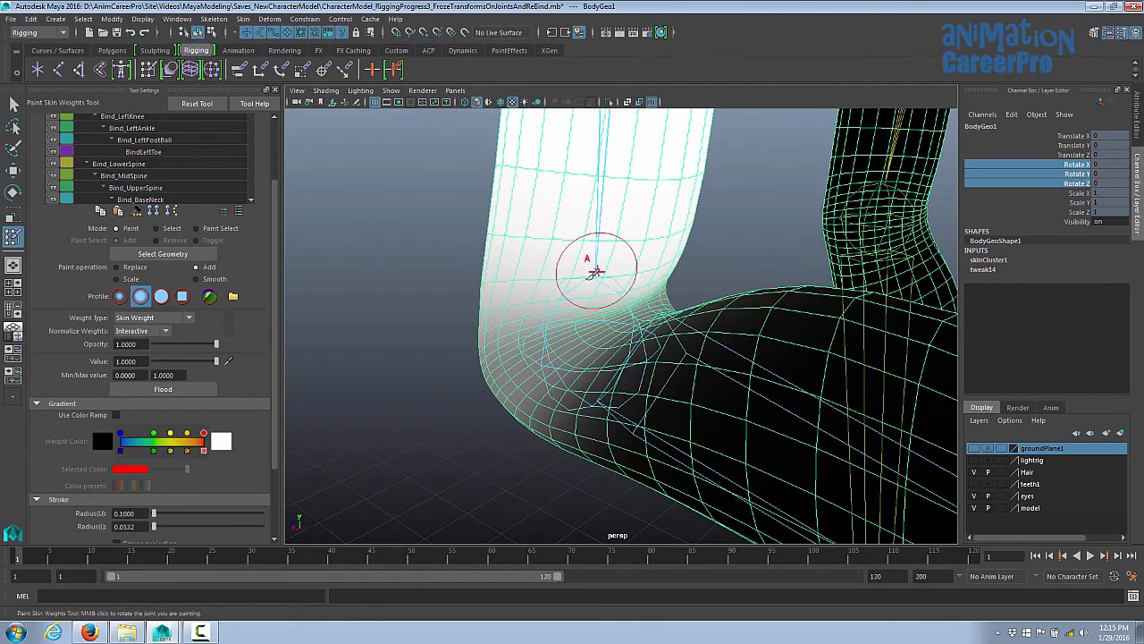
{"action": "mouse_move", "coordinate": [585, 267]}
{"action": "left_mouse_down", "text": "alt"}
{"action": "mouse_move", "coordinate": [596, 271]}
{"action": "mouse_move", "coordinate": [599, 253]}
{"action": "mouse_move", "coordinate": [603, 268]}
{"action": "left_mouse_up", "text": "alt"}
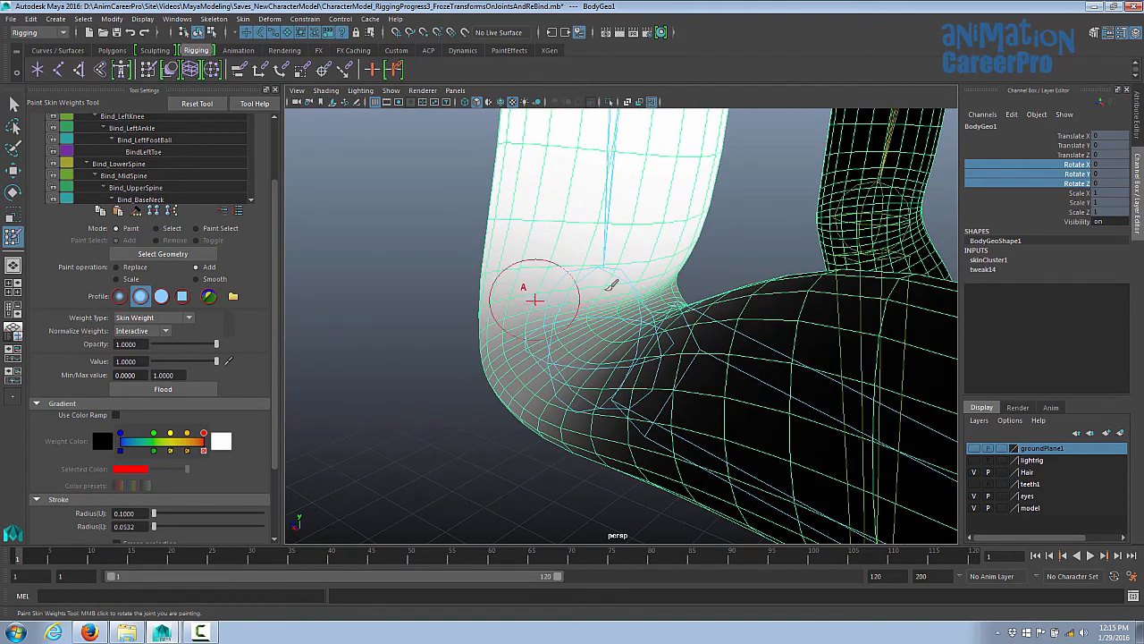
{"action": "left_click_drag", "start_coordinate": [656, 245], "coordinate": [664, 266], "text": "alt"}
{"action": "scroll", "coordinate": [722, 259], "scroll_direction": "up", "scroll_amount": 6}
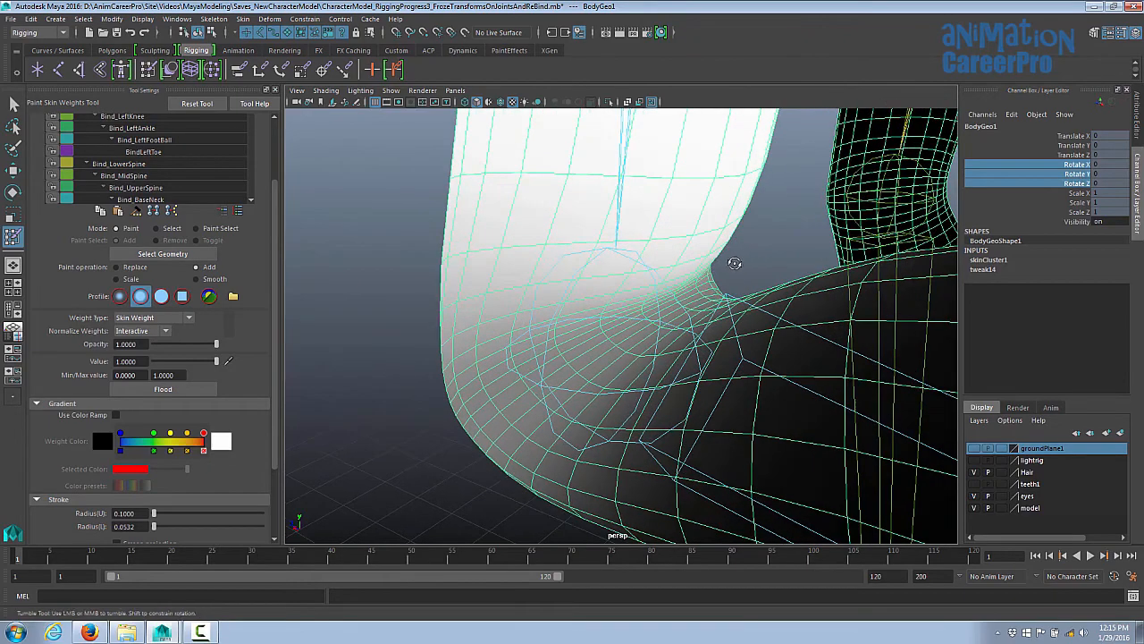
{"action": "scroll", "coordinate": [719, 263], "scroll_direction": "down", "scroll_amount": 5}
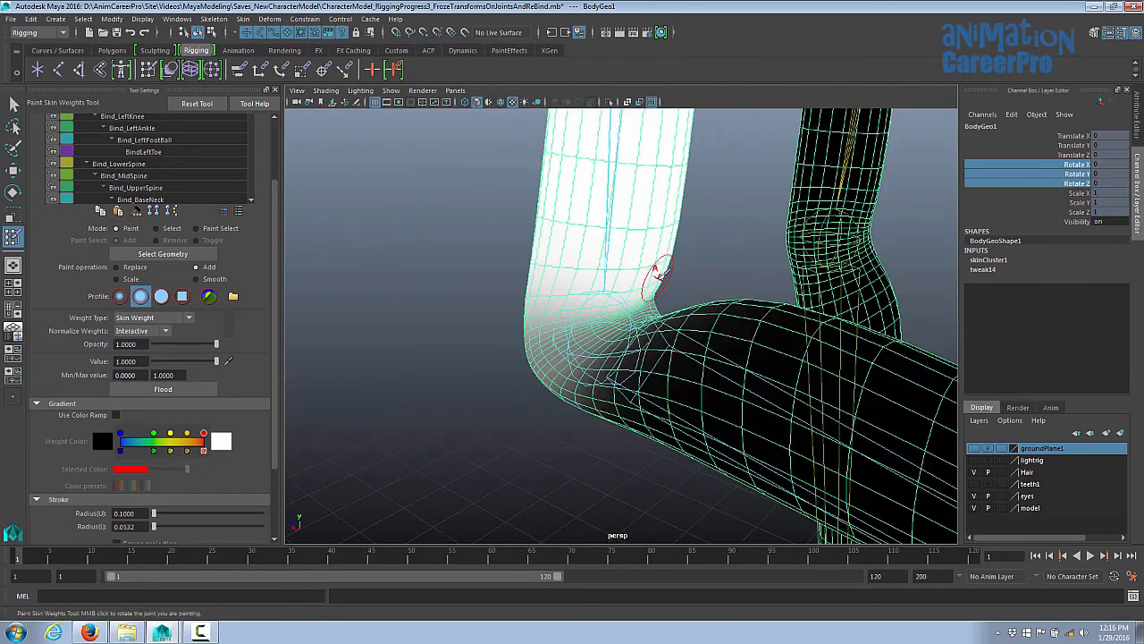
{"action": "mouse_move", "coordinate": [640, 292]}
{"action": "left_mouse_down", "text": "alt"}
{"action": "mouse_move", "coordinate": [656, 263]}
{"action": "mouse_move", "coordinate": [587, 429]}
{"action": "mouse_move", "coordinate": [582, 362]}
{"action": "left_mouse_up", "text": "alt"}
{"action": "mouse_move", "coordinate": [649, 308]}
{"action": "left_mouse_down", "text": "alt"}
{"action": "mouse_move", "coordinate": [486, 401]}
{"action": "mouse_move", "coordinate": [567, 355]}
{"action": "mouse_move", "coordinate": [562, 401]}
{"action": "mouse_move", "coordinate": [376, 385]}
{"action": "mouse_move", "coordinate": [615, 397]}
{"action": "left_mouse_up", "text": "alt"}
{"action": "middle_click_drag", "start_coordinate": [630, 474], "coordinate": [557, 363], "text": "alt"}
{"action": "right_click_drag", "start_coordinate": [572, 365], "coordinate": [858, 367], "text": "alt"}
{"action": "middle_click_drag", "start_coordinate": [772, 362], "coordinate": [865, 312], "text": "alt"}
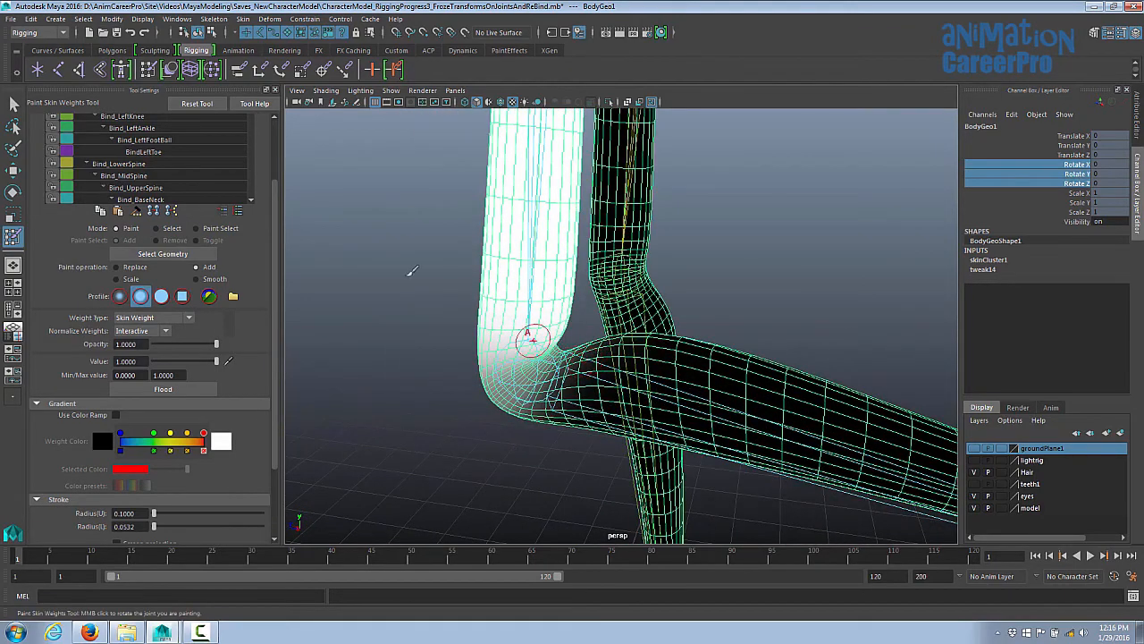
- Inspect the Bind_LeftKnee influence's weights along the lower leg and switch back to the Bind_LeftUpLeg influence
{"action": "scroll", "coordinate": [260, 199], "scroll_direction": "up", "scroll_amount": 2}
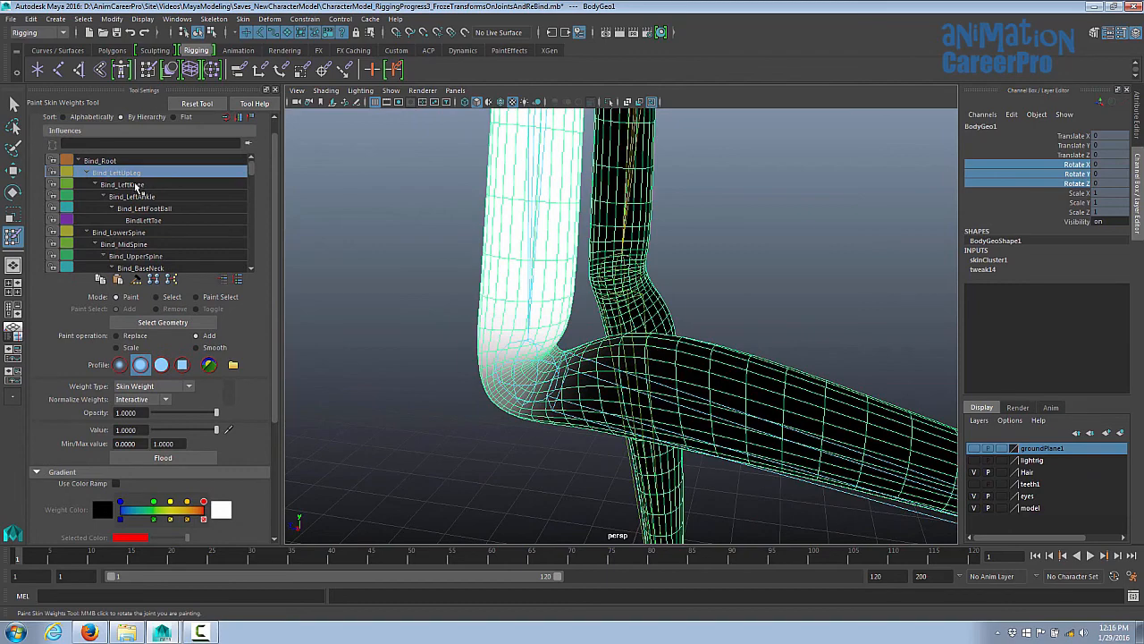
{"action": "left_click", "coordinate": [137, 185]}
{"action": "mouse_move", "coordinate": [778, 394]}
{"action": "left_mouse_down", "text": "alt"}
{"action": "mouse_move", "coordinate": [725, 388]}
{"action": "mouse_move", "coordinate": [689, 365]}
{"action": "mouse_move", "coordinate": [664, 398]}
{"action": "mouse_move", "coordinate": [690, 350]}
{"action": "left_mouse_up", "text": "alt"}
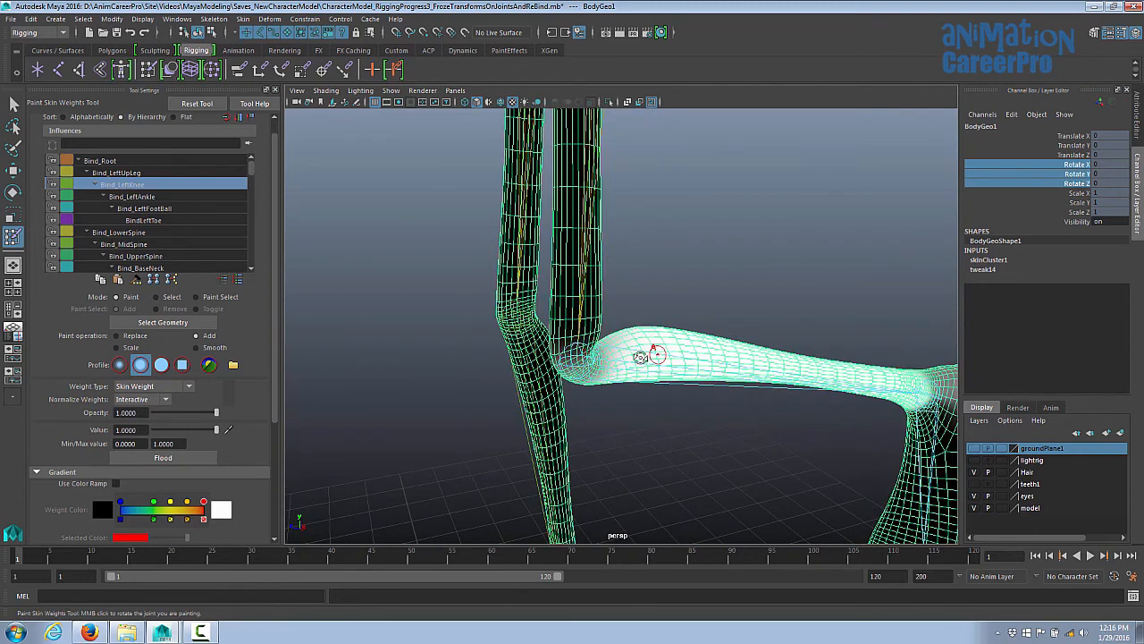
{"action": "left_click_drag", "start_coordinate": [653, 356], "coordinate": [679, 339], "text": "alt"}
{"action": "left_click", "coordinate": [143, 173]}
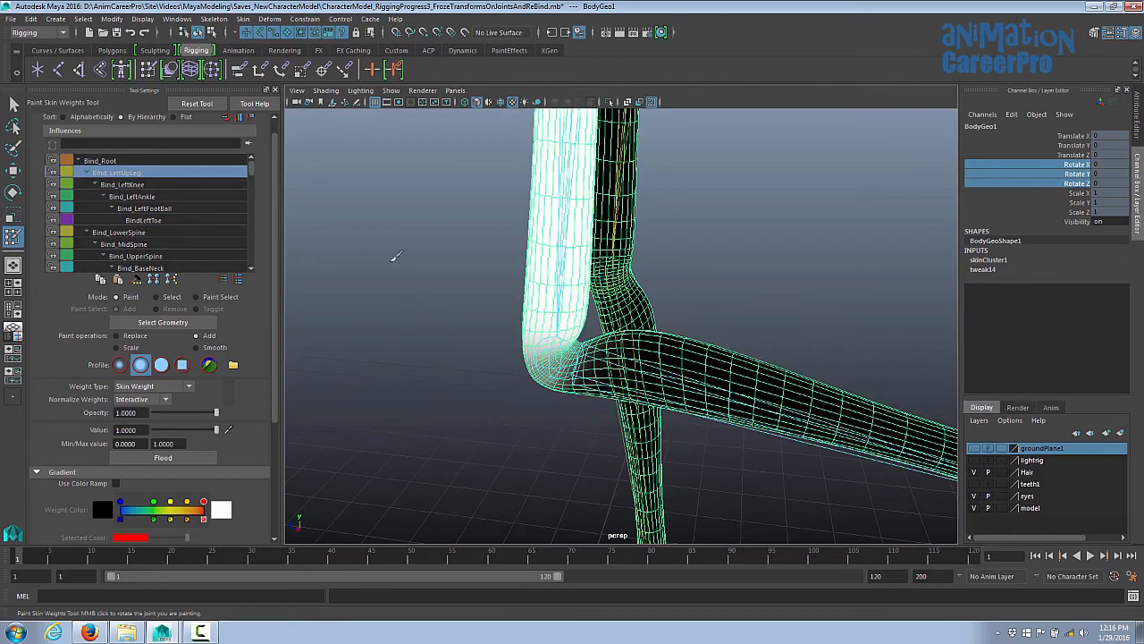
- Try adding Bind_LeftUpLeg weight across the back of the knee at a Value of 1, and undo the strokes
{"action": "left_click_drag", "start_coordinate": [444, 275], "coordinate": [677, 295], "text": "alt"}
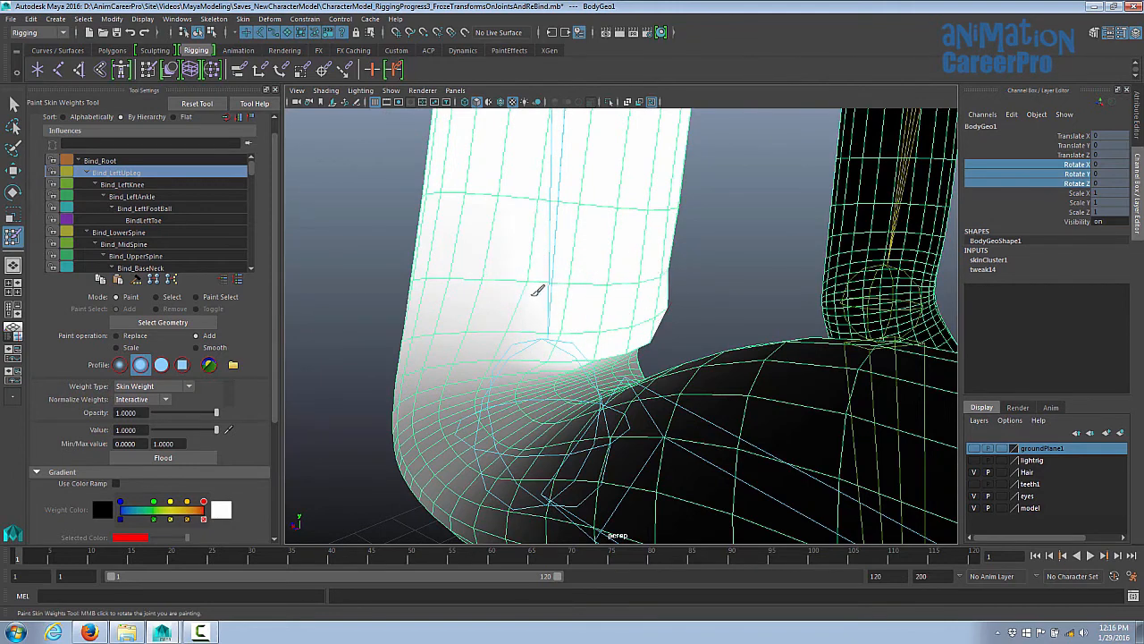
{"action": "mouse_move", "coordinate": [538, 290]}
{"action": "left_mouse_down"}
{"action": "mouse_move", "coordinate": [546, 326]}
{"action": "mouse_move", "coordinate": [620, 329]}
{"action": "mouse_move", "coordinate": [637, 295]}
{"action": "mouse_move", "coordinate": [706, 306]}
{"action": "left_mouse_up"}
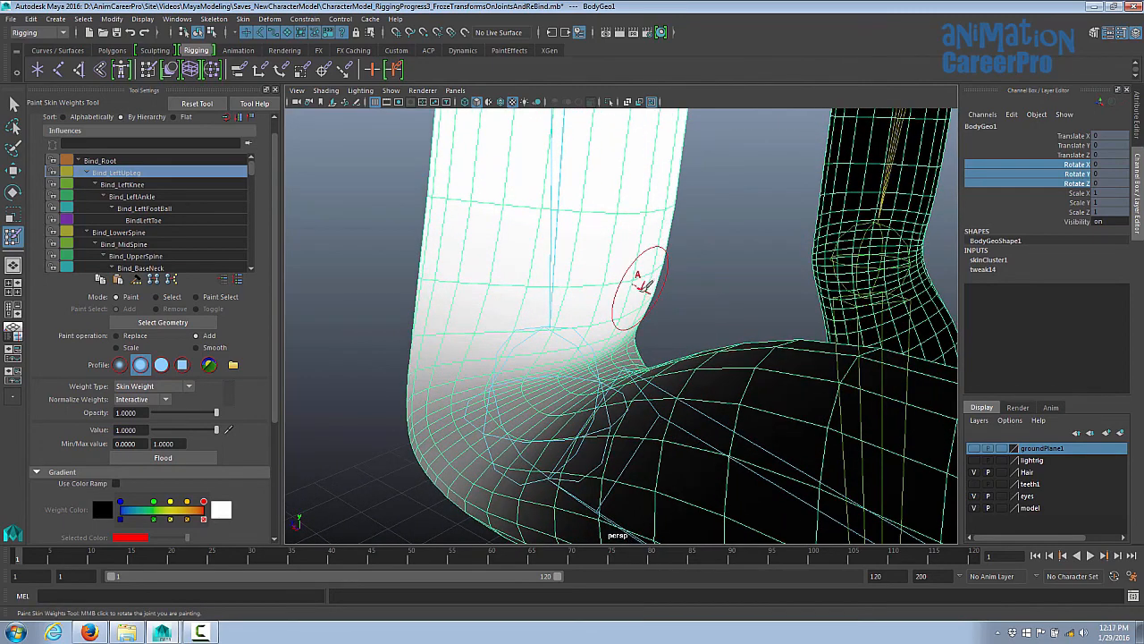
{"action": "mouse_move", "coordinate": [639, 282]}
{"action": "left_mouse_down"}
{"action": "mouse_move", "coordinate": [614, 301]}
{"action": "mouse_move", "coordinate": [533, 305]}
{"action": "left_mouse_up"}
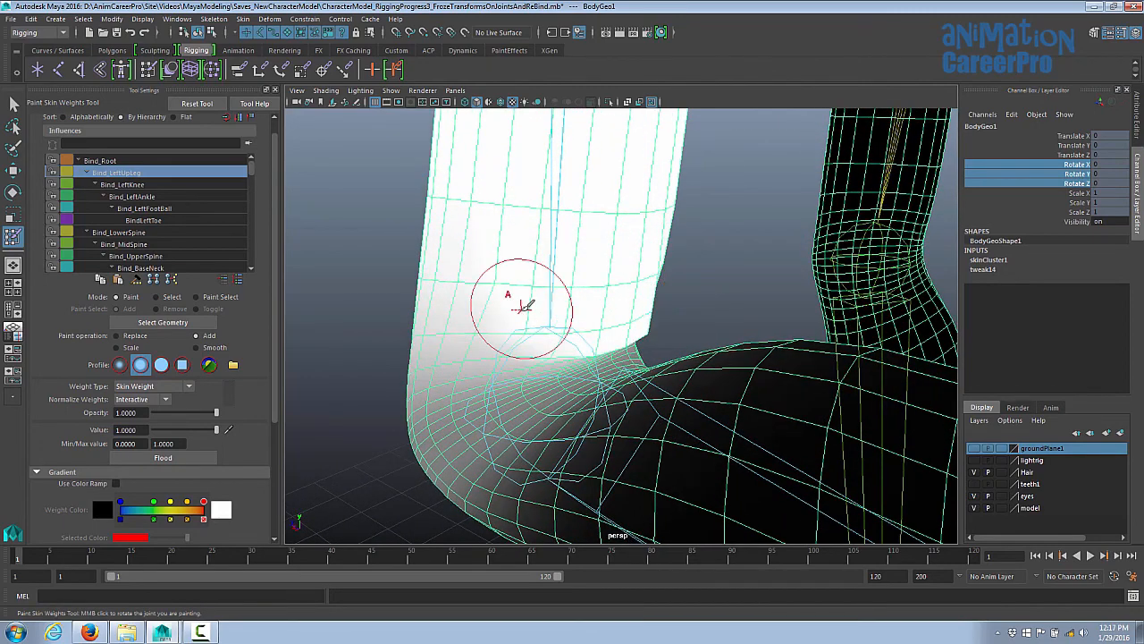
{"action": "key", "text": "ctrl+z"}
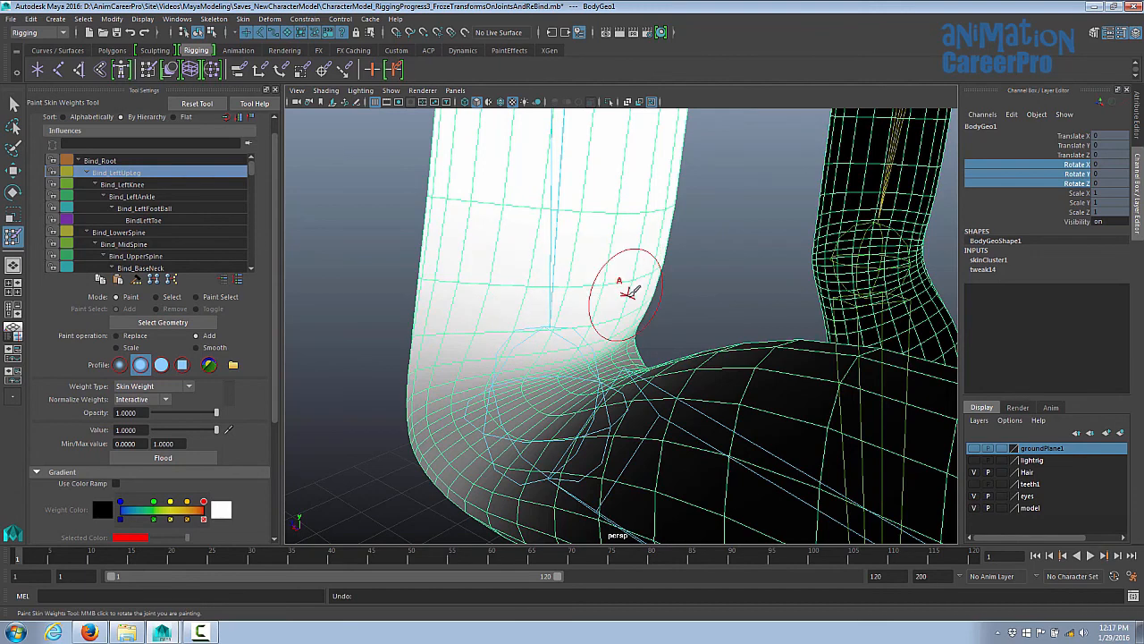
- Try adding Bind_LeftUpLeg weight behind the knee with the brush Value reduced to 0.0777, and undo the stroke
{"action": "left_click_drag", "start_coordinate": [630, 294], "coordinate": [635, 305], "text": "alt"}
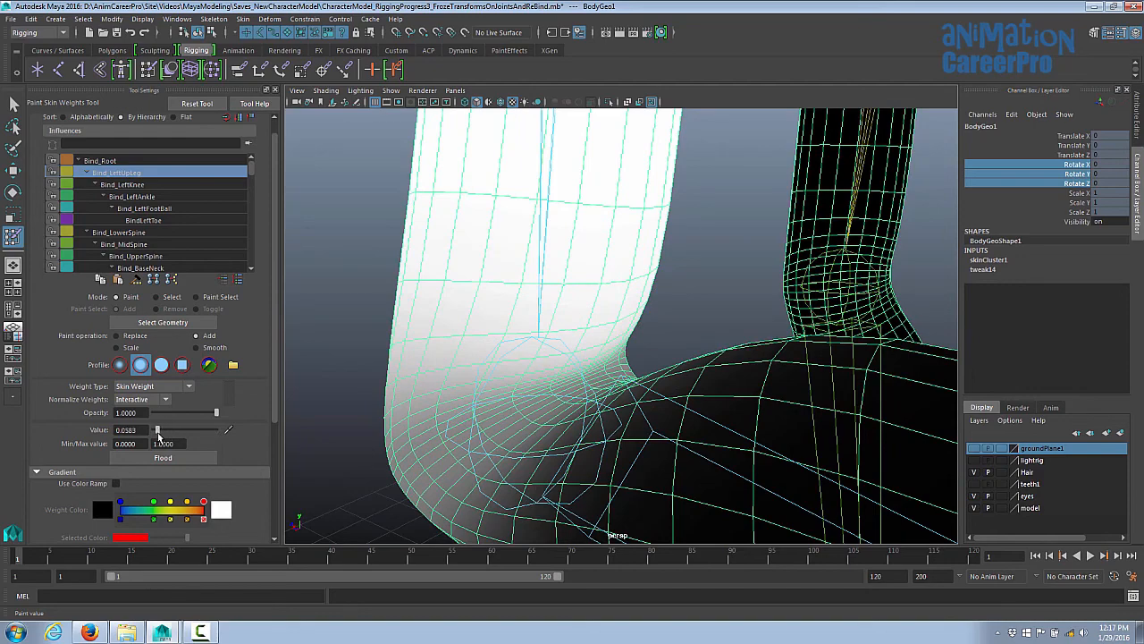
{"action": "left_click_drag", "start_coordinate": [159, 432], "coordinate": [160, 432]}
{"action": "right_click_drag", "start_coordinate": [593, 327], "coordinate": [671, 334], "text": "alt"}
{"action": "left_click", "coordinate": [634, 309]}
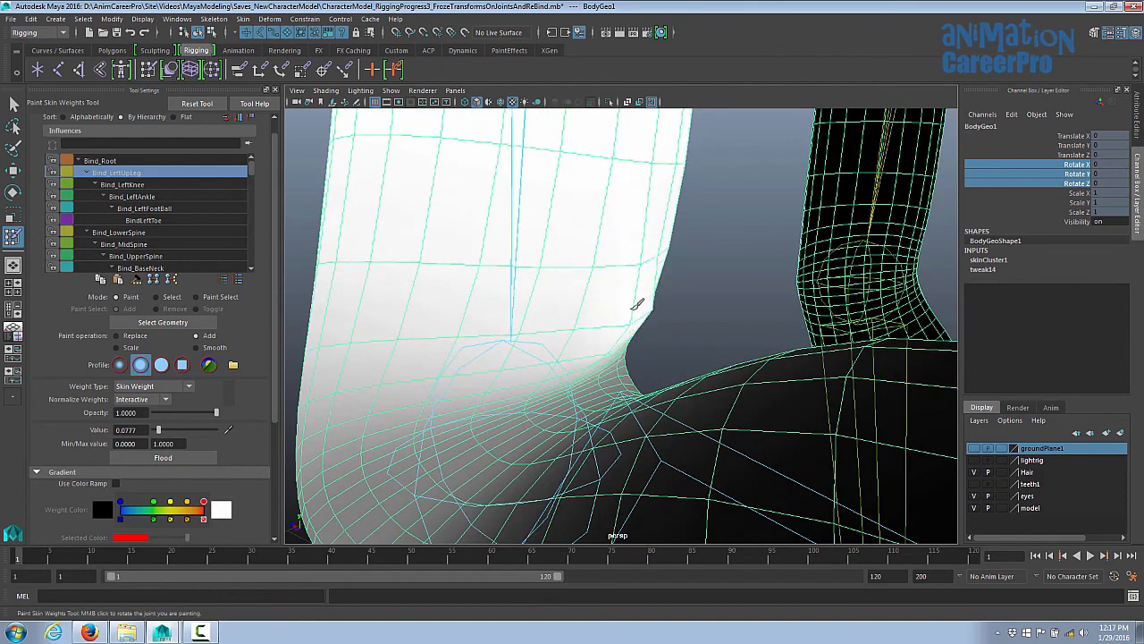
{"action": "left_click_drag", "start_coordinate": [633, 309], "coordinate": [580, 320]}
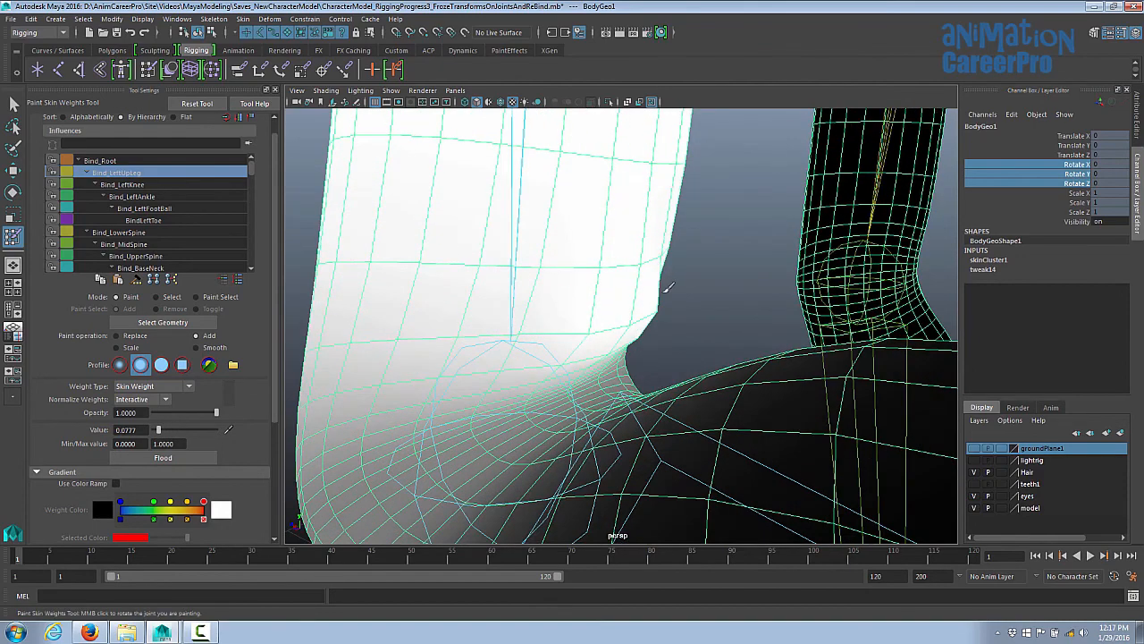
{"action": "key", "text": "ctrl+z"}
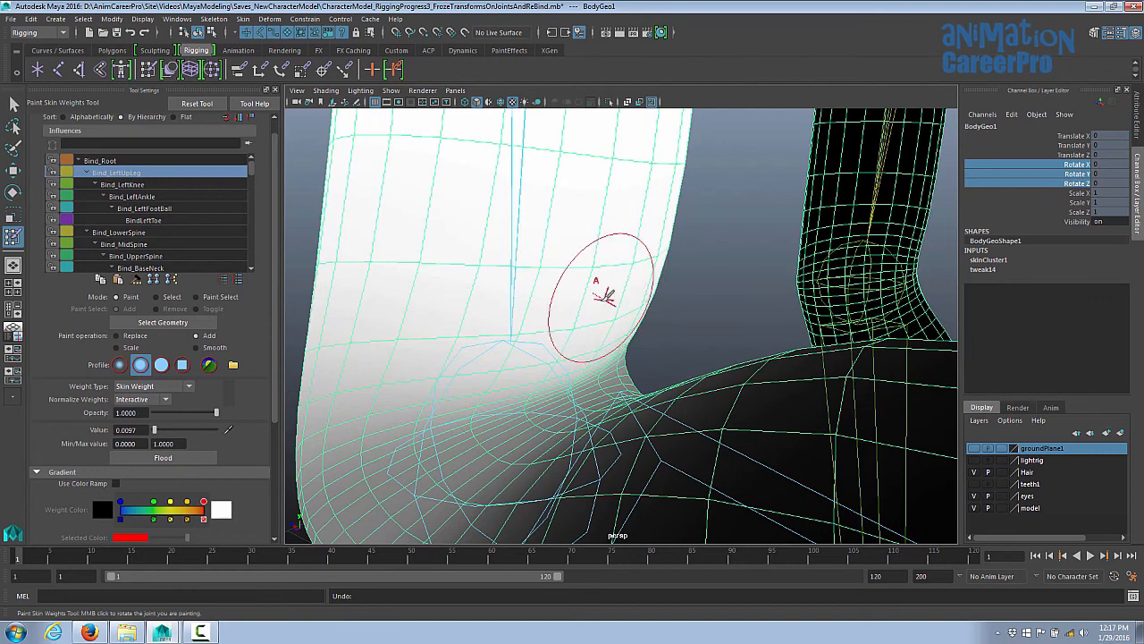
- Try painting Bind_LeftUpLeg weight behind the knee with a brush Value of 0.0097, and undo the strokes
{"action": "mouse_move", "coordinate": [582, 313]}
{"action": "left_mouse_down"}
{"action": "mouse_move", "coordinate": [644, 301]}
{"action": "mouse_move", "coordinate": [652, 267]}
{"action": "mouse_move", "coordinate": [581, 306]}
{"action": "left_mouse_up"}
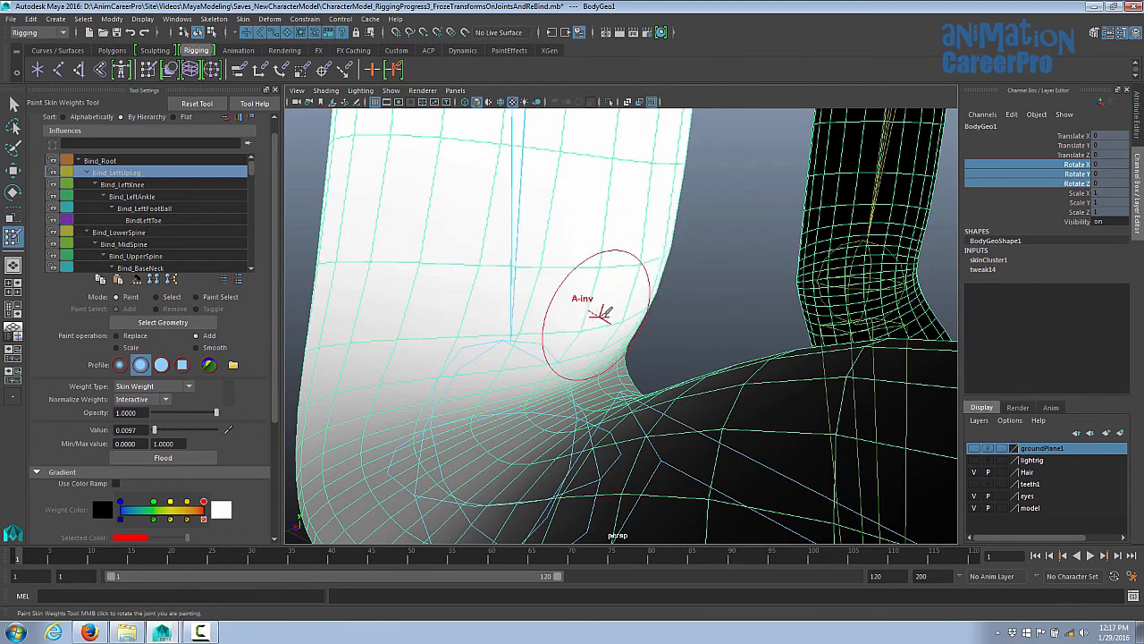
{"action": "key", "text": "ctrl+z"}
{"action": "key", "text": "ctrl+z"}
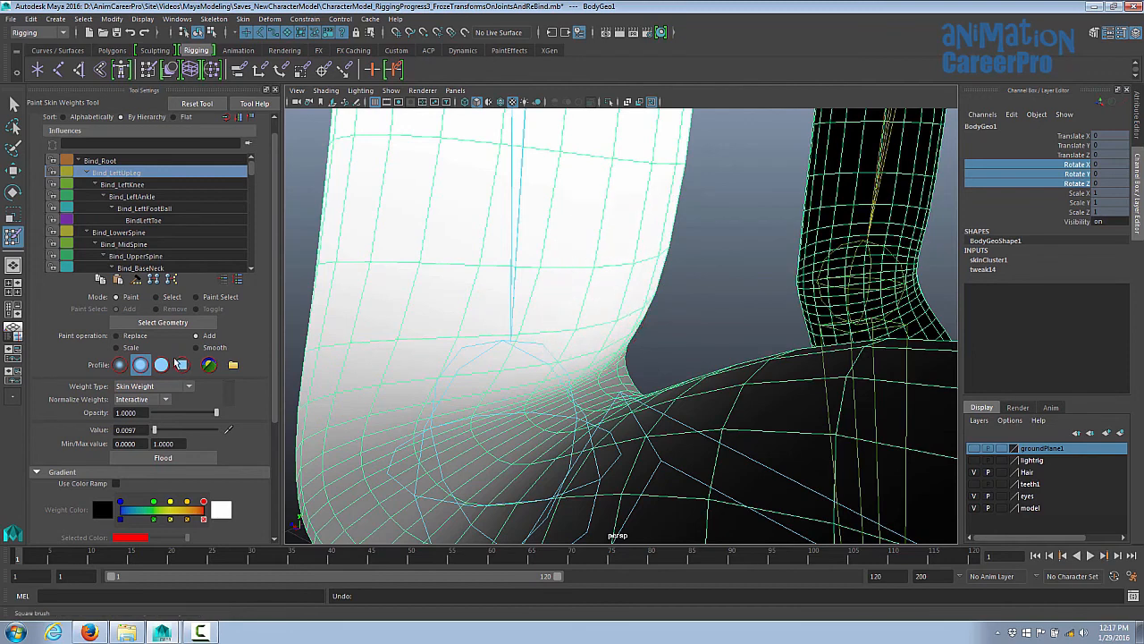
- Set the weight brush's Value to 1 and its Opacity to 0.0291
{"action": "left_click_drag", "start_coordinate": [157, 433], "coordinate": [182, 437]}
{"action": "mouse_move", "coordinate": [161, 416]}
{"action": "left_mouse_down"}
{"action": "mouse_move", "coordinate": [183, 416]}
{"action": "mouse_move", "coordinate": [159, 418]}
{"action": "left_mouse_up"}
{"action": "left_click_drag", "start_coordinate": [618, 291], "coordinate": [702, 276], "text": "alt"}
{"action": "left_click_drag", "start_coordinate": [183, 413], "coordinate": [157, 412]}
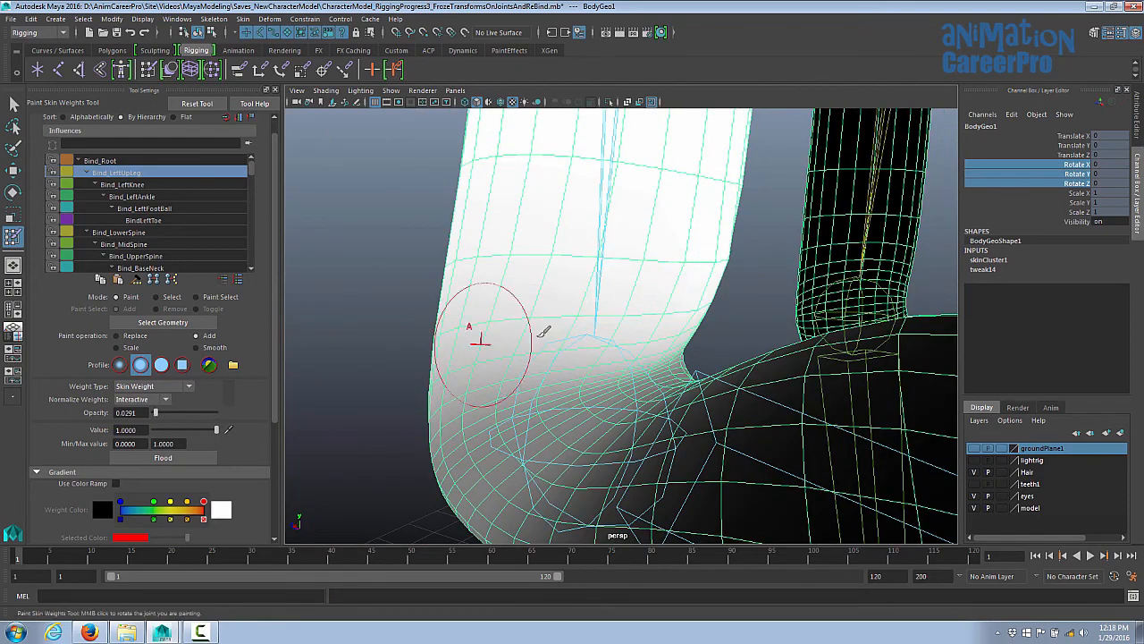
- Gradually add Bind_LeftUpLeg weight to the lower thigh around the back and both sides of the bent knee
{"action": "mouse_move", "coordinate": [651, 315]}
{"action": "left_mouse_down", "text": "alt"}
{"action": "mouse_move", "coordinate": [703, 312]}
{"action": "mouse_move", "coordinate": [662, 309]}
{"action": "left_mouse_up", "text": "alt"}
{"action": "mouse_move", "coordinate": [662, 309]}
{"action": "middle_mouse_down", "text": "alt"}
{"action": "mouse_move", "coordinate": [664, 296]}
{"action": "mouse_move", "coordinate": [657, 307]}
{"action": "middle_mouse_up", "text": "alt"}
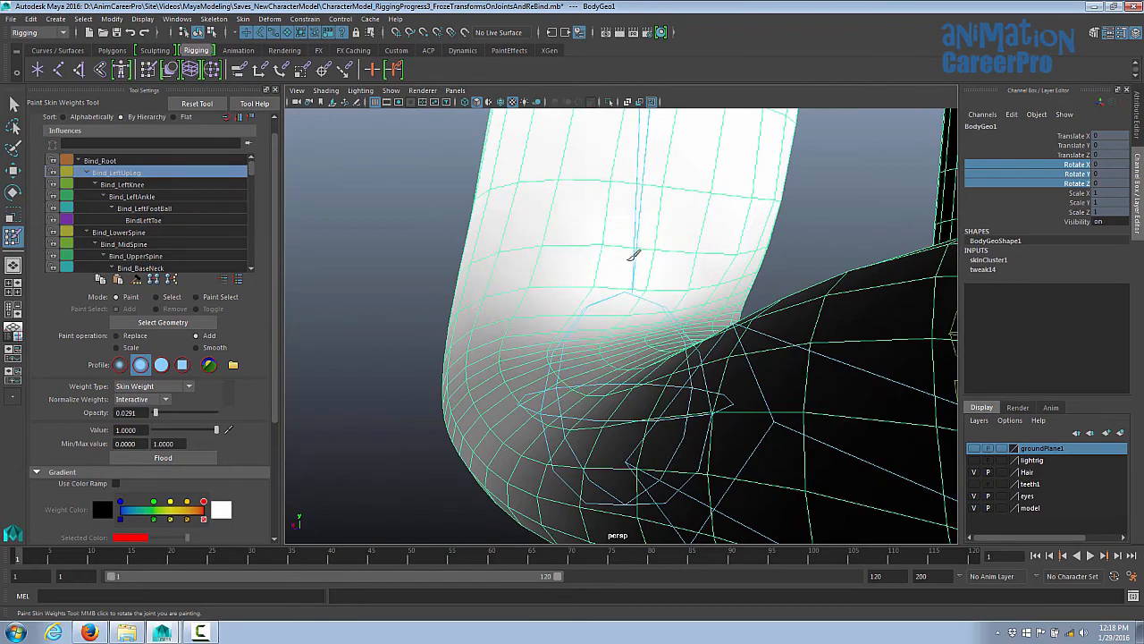
{"action": "mouse_move", "coordinate": [685, 261]}
{"action": "left_mouse_down", "text": "alt"}
{"action": "mouse_move", "coordinate": [530, 272]}
{"action": "mouse_move", "coordinate": [633, 287]}
{"action": "left_mouse_up", "text": "alt"}
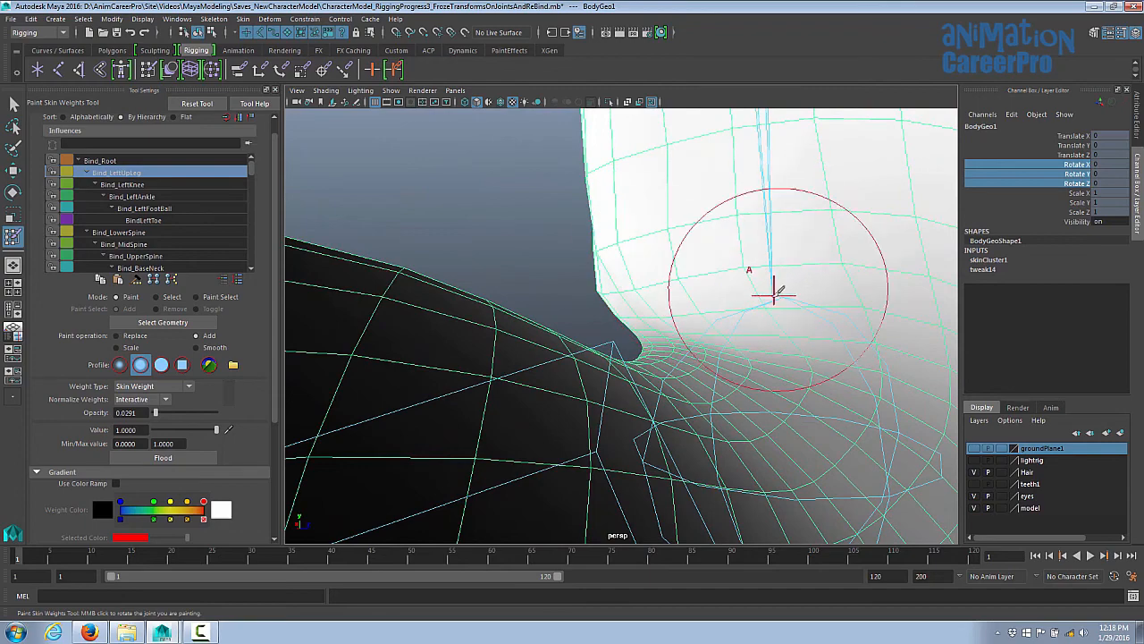
{"action": "mouse_move", "coordinate": [766, 286]}
{"action": "left_mouse_down", "text": "alt"}
{"action": "mouse_move", "coordinate": [676, 305]}
{"action": "mouse_move", "coordinate": [602, 266]}
{"action": "mouse_move", "coordinate": [716, 324]}
{"action": "mouse_move", "coordinate": [681, 315]}
{"action": "left_mouse_up", "text": "alt"}
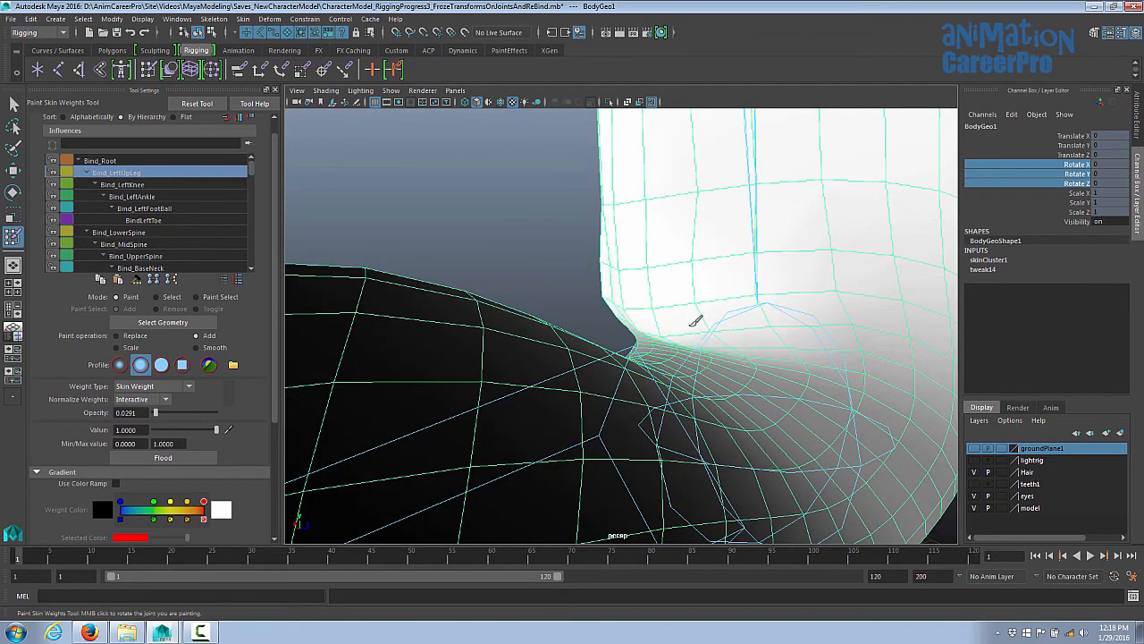
{"action": "right_click_drag", "start_coordinate": [777, 328], "coordinate": [966, 337], "text": "alt"}
{"action": "left_click_drag", "start_coordinate": [769, 320], "coordinate": [669, 305], "text": "alt"}
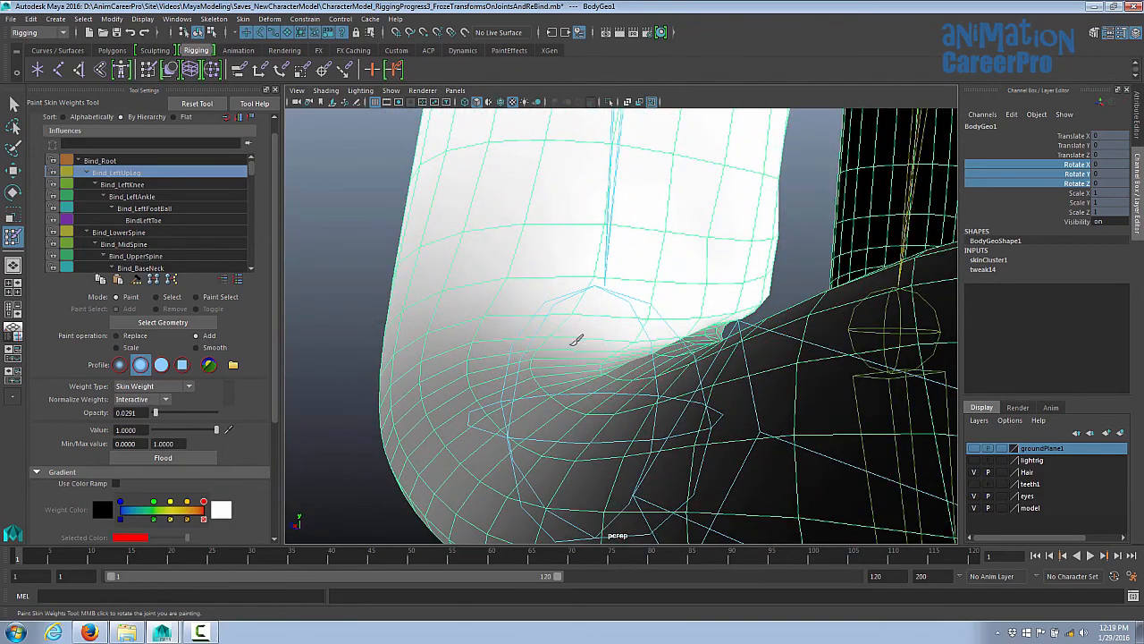
{"action": "left_click_drag", "start_coordinate": [592, 343], "coordinate": [644, 343], "text": "alt"}
{"action": "right_click_drag", "start_coordinate": [881, 467], "coordinate": [561, 273], "text": "alt"}
{"action": "left_click_drag", "start_coordinate": [564, 269], "coordinate": [650, 284], "text": "alt"}
{"action": "left_click_drag", "start_coordinate": [666, 329], "coordinate": [807, 320], "text": "alt"}
- Select the Bind_LeftKnee influence and add low-opacity weight to the upper calf around the knee crease
{"action": "left_click", "coordinate": [156, 185]}
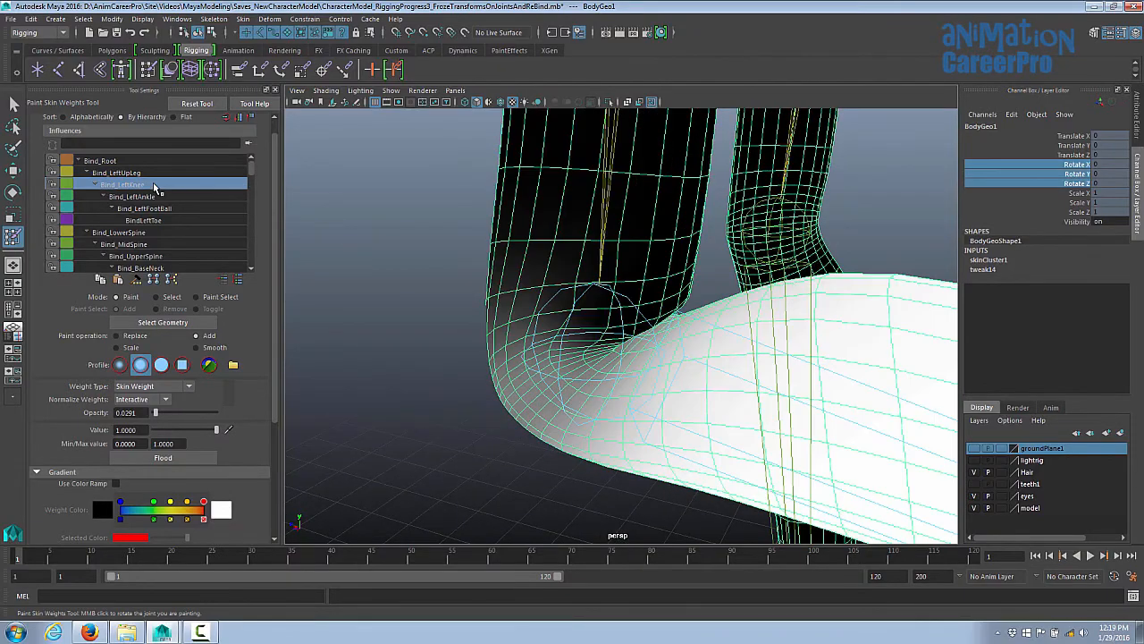
{"action": "mouse_move", "coordinate": [696, 322]}
{"action": "right_mouse_down", "text": "alt"}
{"action": "mouse_move", "coordinate": [751, 324]}
{"action": "mouse_move", "coordinate": [638, 320]}
{"action": "mouse_move", "coordinate": [772, 334]}
{"action": "right_mouse_up", "text": "alt"}
{"action": "mouse_move", "coordinate": [760, 320]}
{"action": "left_mouse_down", "text": "alt"}
{"action": "mouse_move", "coordinate": [666, 312]}
{"action": "mouse_move", "coordinate": [557, 378]}
{"action": "mouse_move", "coordinate": [790, 383]}
{"action": "mouse_move", "coordinate": [760, 419]}
{"action": "mouse_move", "coordinate": [836, 445]}
{"action": "left_mouse_up", "text": "alt"}
{"action": "mouse_move", "coordinate": [836, 429]}
{"action": "right_mouse_down", "text": "alt"}
{"action": "mouse_move", "coordinate": [772, 414]}
{"action": "mouse_move", "coordinate": [831, 406]}
{"action": "right_mouse_up", "text": "alt"}
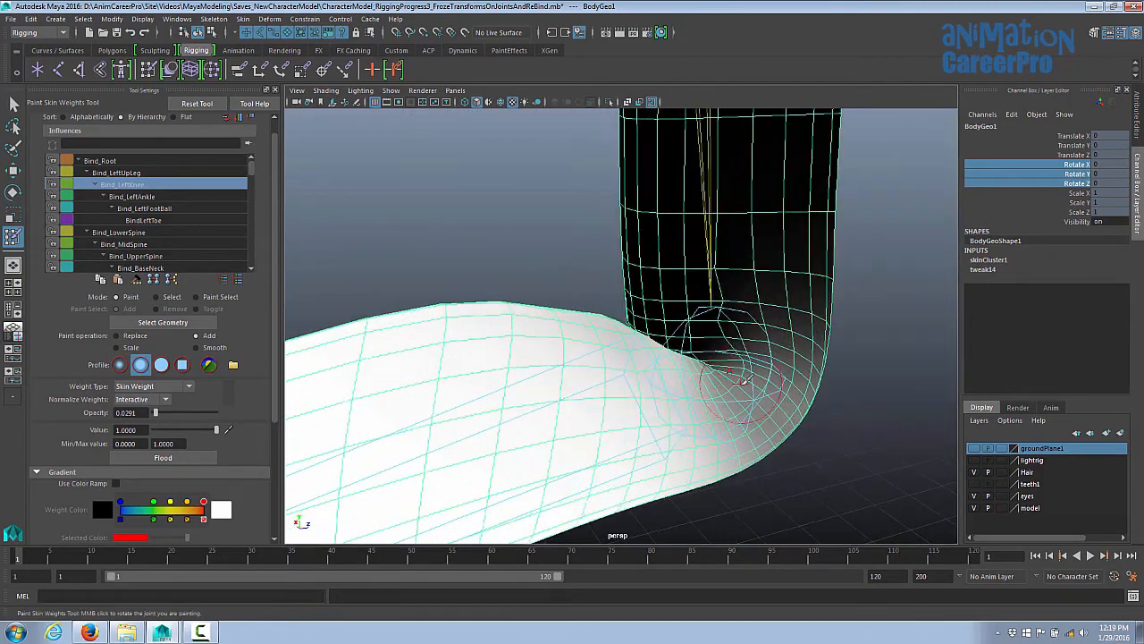
{"action": "left_click_drag", "start_coordinate": [715, 384], "coordinate": [625, 367], "text": "alt"}
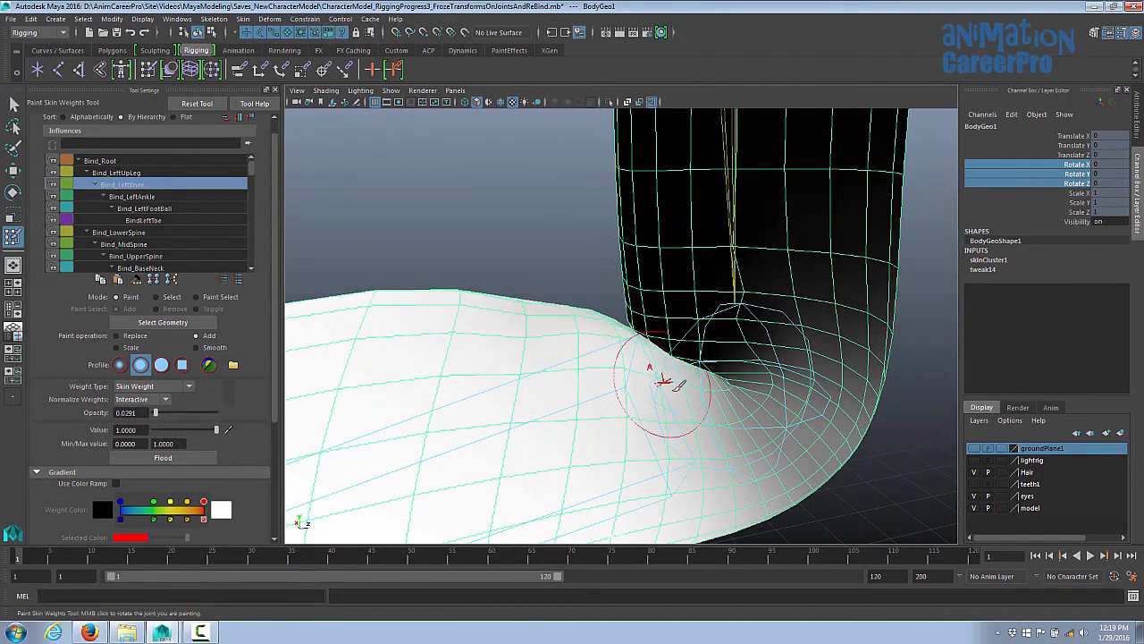
{"action": "mouse_move", "coordinate": [551, 337]}
{"action": "left_mouse_down", "text": "alt"}
{"action": "mouse_move", "coordinate": [651, 365]}
{"action": "mouse_move", "coordinate": [795, 350]}
{"action": "mouse_move", "coordinate": [748, 277]}
{"action": "mouse_move", "coordinate": [839, 216]}
{"action": "mouse_move", "coordinate": [646, 323]}
{"action": "mouse_move", "coordinate": [662, 300]}
{"action": "left_mouse_up", "text": "alt"}
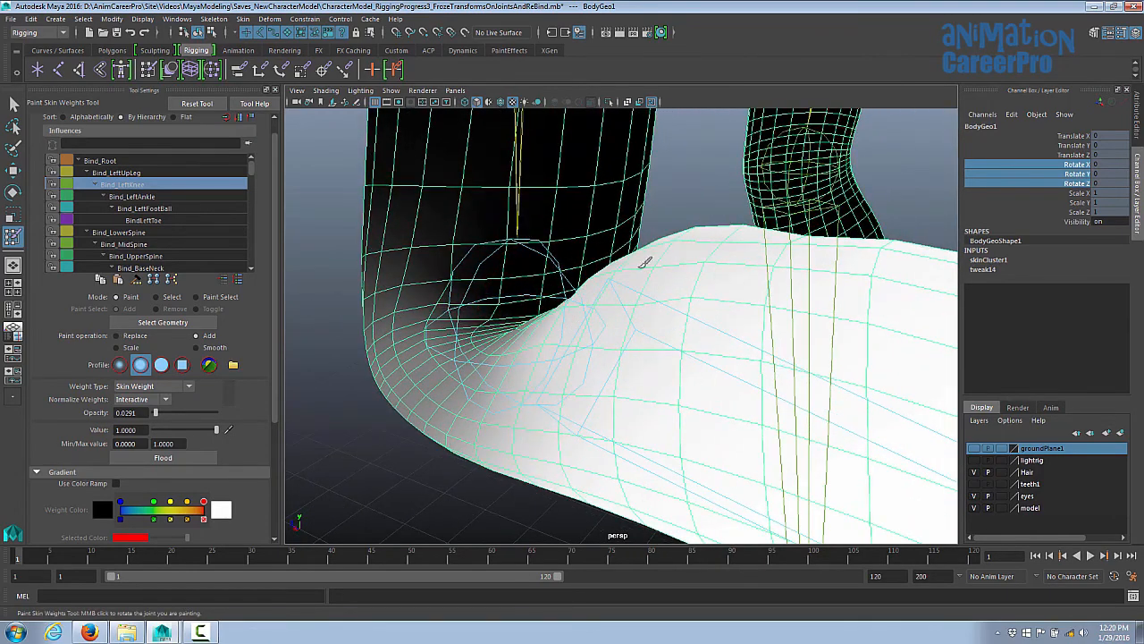
{"action": "mouse_move", "coordinate": [640, 231]}
{"action": "left_mouse_down", "text": "alt"}
{"action": "mouse_move", "coordinate": [563, 327]}
{"action": "mouse_move", "coordinate": [649, 319]}
{"action": "left_mouse_up", "text": "alt"}
{"action": "scroll", "coordinate": [563, 327], "scroll_direction": "up", "scroll_amount": 3}
{"action": "mouse_move", "coordinate": [649, 319]}
{"action": "right_mouse_down", "text": "alt"}
{"action": "mouse_move", "coordinate": [554, 316]}
{"action": "mouse_move", "coordinate": [952, 315]}
{"action": "right_mouse_up", "text": "alt"}
- Switch the paint operation to Smooth and raise the brush Opacity to 0.2621 for the Bind_LeftKnee weights
{"action": "left_click", "coordinate": [213, 348]}
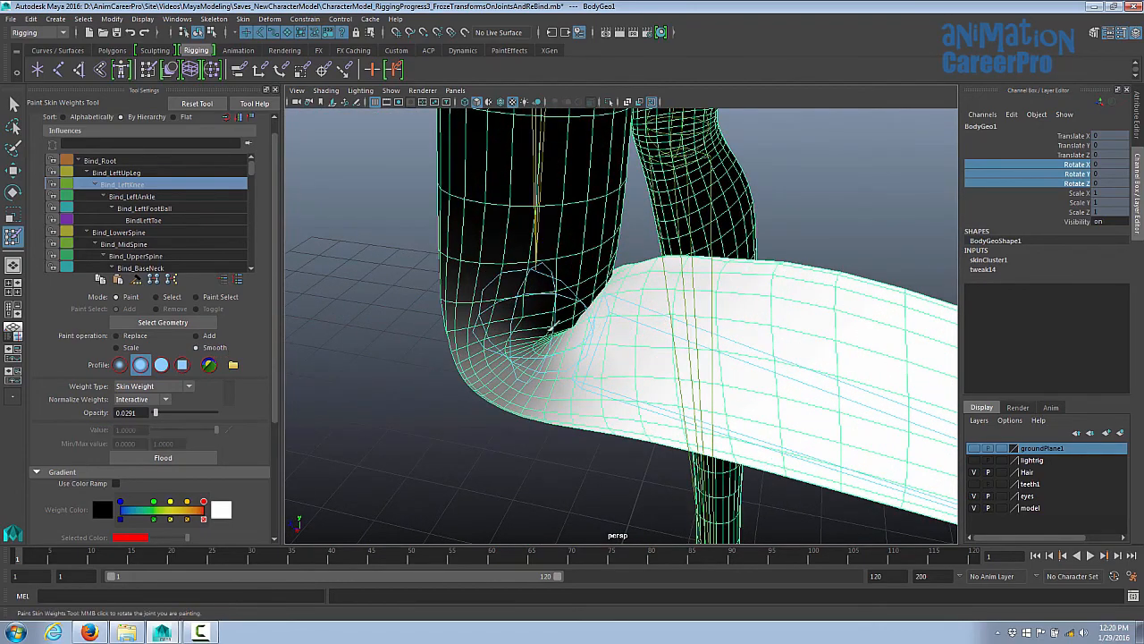
{"action": "scroll", "coordinate": [626, 288], "scroll_direction": "up", "scroll_amount": 5}
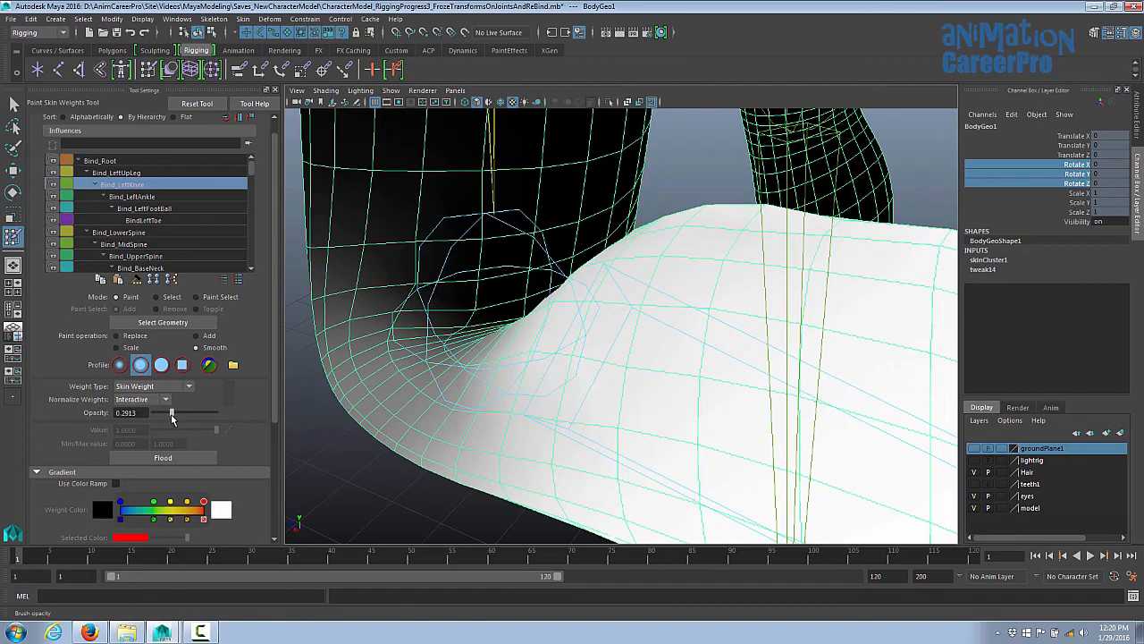
{"action": "left_click_drag", "start_coordinate": [760, 295], "coordinate": [501, 224], "text": "alt"}
{"action": "right_click_drag", "start_coordinate": [747, 397], "coordinate": [883, 394], "text": "alt"}
{"action": "mouse_move", "coordinate": [883, 391]}
{"action": "left_mouse_down", "text": "alt"}
{"action": "mouse_move", "coordinate": [900, 393]}
{"action": "mouse_move", "coordinate": [881, 443]}
{"action": "left_mouse_up", "text": "alt"}
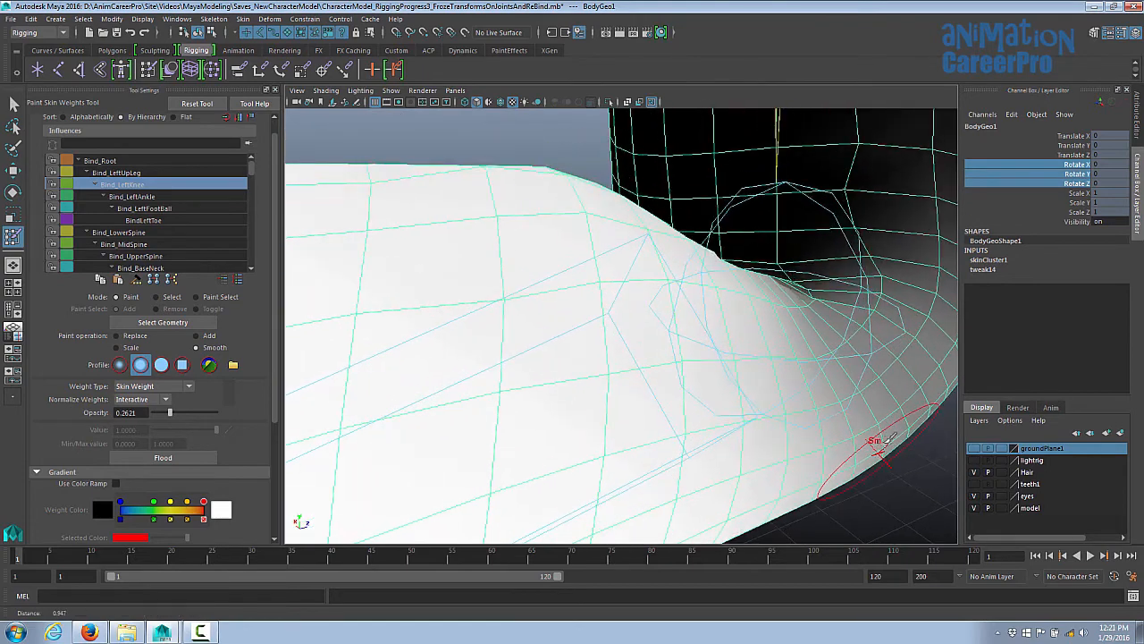
- Smooth the Bind_LeftKnee weights around the knee crease and upper calf with the brush Opacity set to 0.4951
{"action": "mouse_move", "coordinate": [760, 294]}
{"action": "left_mouse_down"}
{"action": "mouse_move", "coordinate": [769, 304]}
{"action": "mouse_move", "coordinate": [758, 304]}
{"action": "left_mouse_up"}
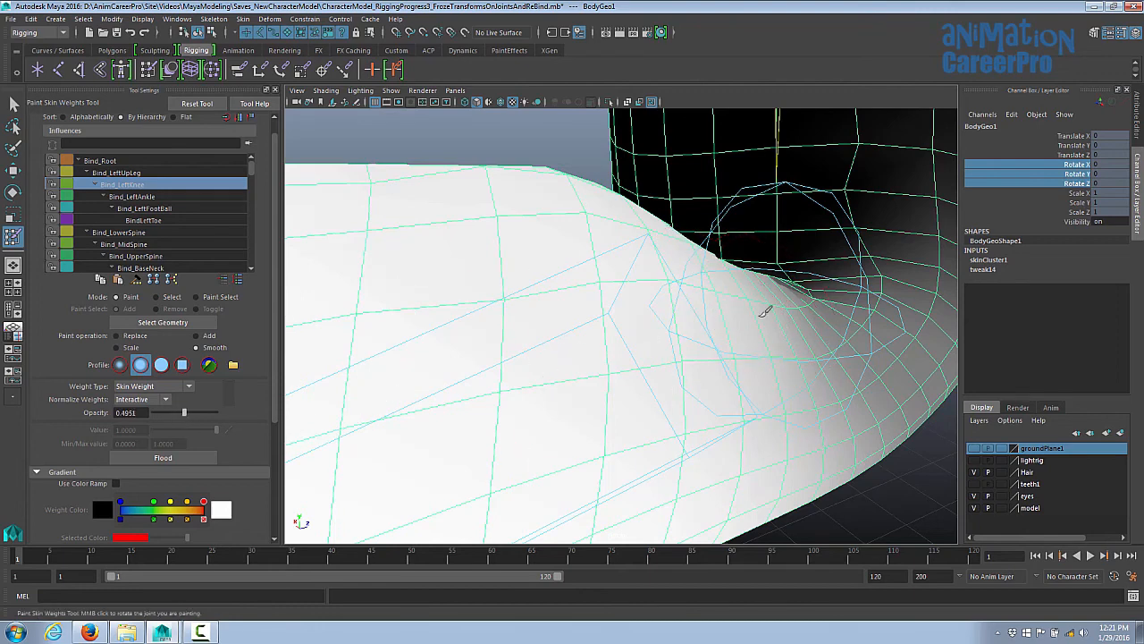
{"action": "mouse_move", "coordinate": [773, 305]}
{"action": "left_mouse_down"}
{"action": "mouse_move", "coordinate": [816, 330]}
{"action": "mouse_move", "coordinate": [794, 315]}
{"action": "mouse_move", "coordinate": [834, 326]}
{"action": "mouse_move", "coordinate": [779, 309]}
{"action": "mouse_move", "coordinate": [798, 324]}
{"action": "left_mouse_up"}
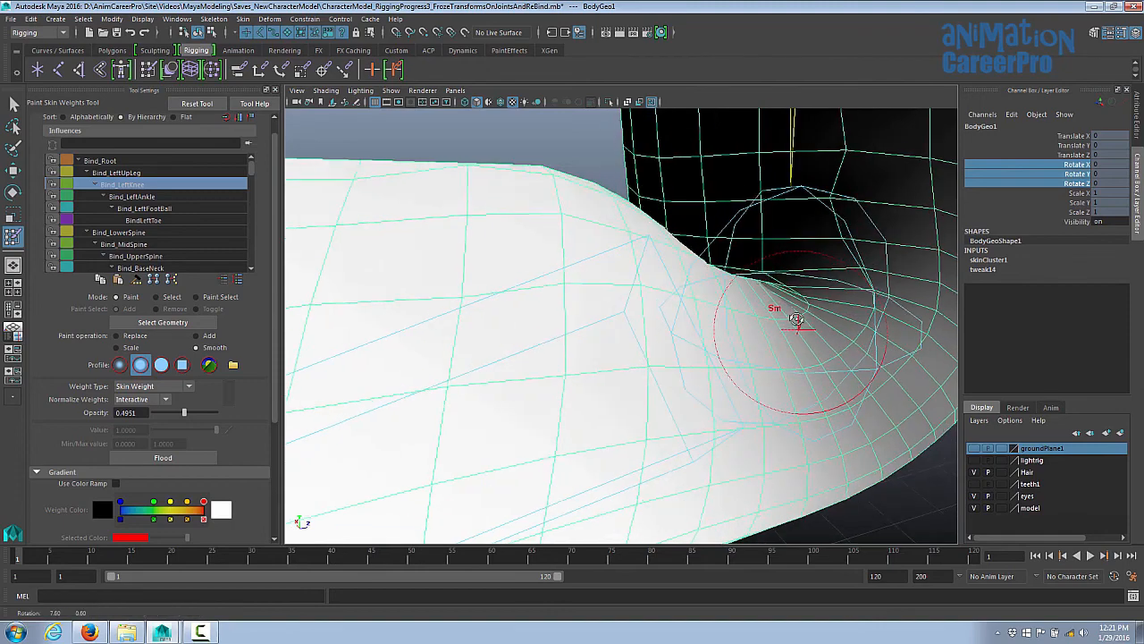
{"action": "scroll", "coordinate": [804, 318], "scroll_direction": "up", "scroll_amount": 5}
{"action": "scroll", "coordinate": [809, 311], "scroll_direction": "down", "scroll_amount": 5}
{"action": "left_click_drag", "start_coordinate": [736, 256], "coordinate": [718, 221], "text": "alt"}
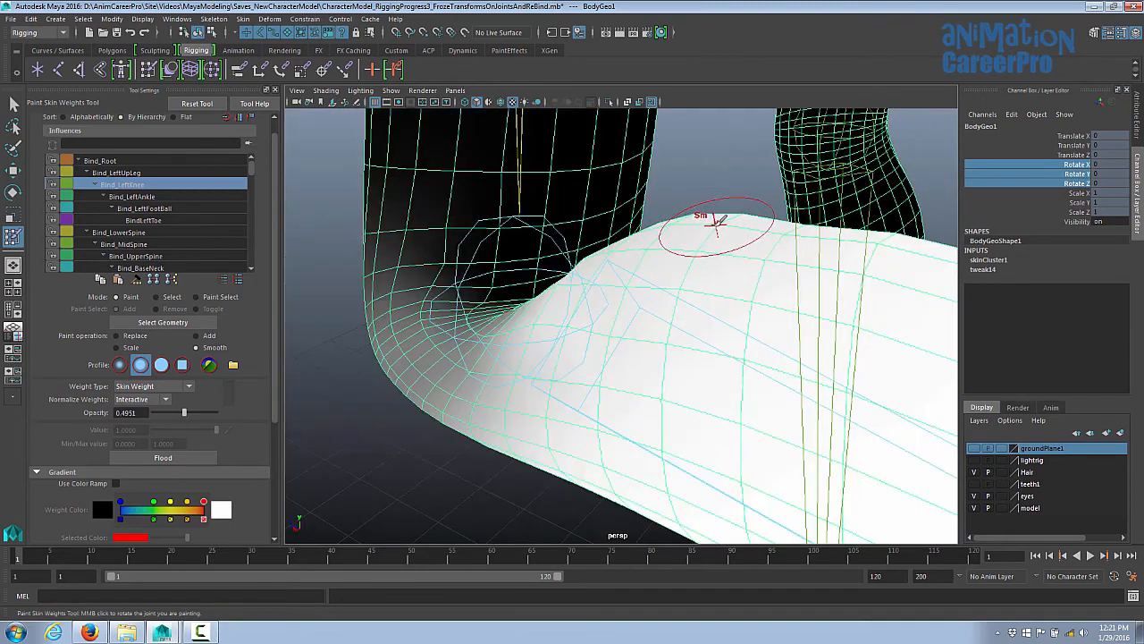
{"action": "mouse_move", "coordinate": [676, 257]}
{"action": "left_mouse_down", "text": "alt"}
{"action": "mouse_move", "coordinate": [672, 291]}
{"action": "mouse_move", "coordinate": [697, 243]}
{"action": "mouse_move", "coordinate": [607, 257]}
{"action": "left_mouse_up", "text": "alt"}
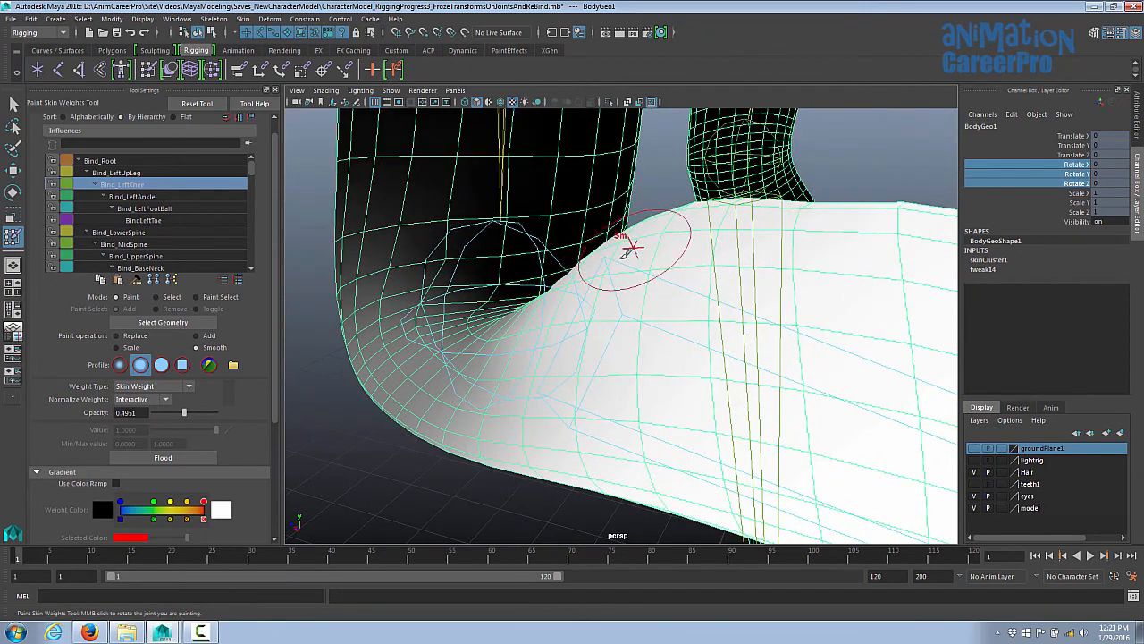
{"action": "left_click_drag", "start_coordinate": [655, 278], "coordinate": [684, 309], "text": "alt"}
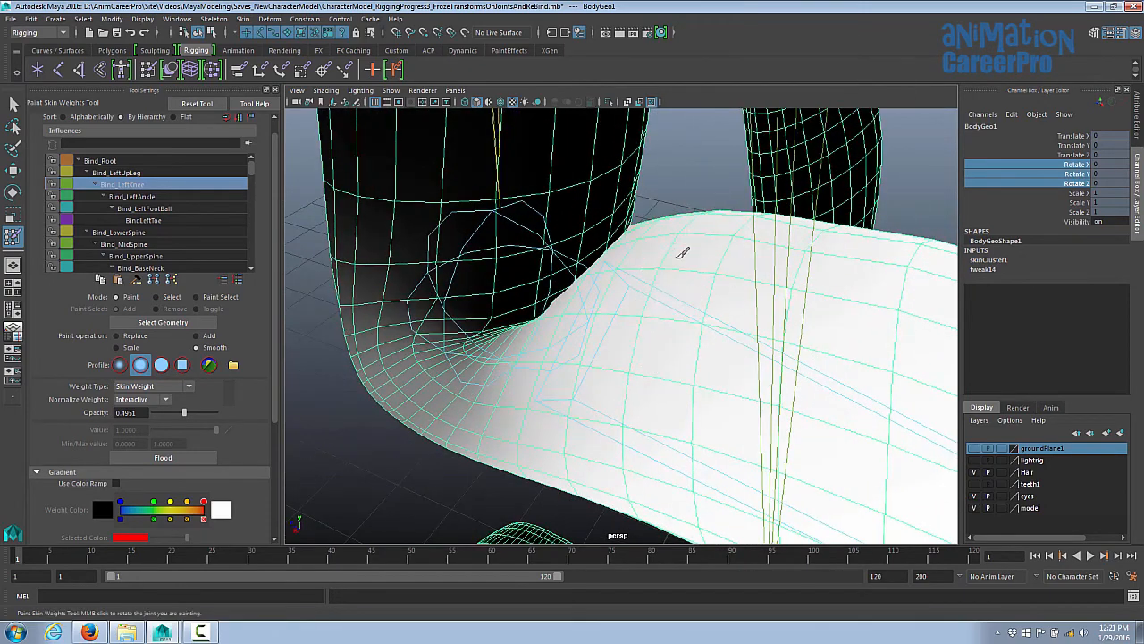
- Examine the Bind_LeftKnee weights around the crease, the back and both sides of the bent left knee
{"action": "mouse_move", "coordinate": [589, 309]}
{"action": "left_mouse_down", "text": "alt"}
{"action": "mouse_move", "coordinate": [651, 269]}
{"action": "mouse_move", "coordinate": [656, 250]}
{"action": "mouse_move", "coordinate": [760, 239]}
{"action": "left_mouse_up", "text": "alt"}
{"action": "mouse_move", "coordinate": [672, 227]}
{"action": "left_mouse_down", "text": "alt"}
{"action": "mouse_move", "coordinate": [679, 286]}
{"action": "mouse_move", "coordinate": [703, 281]}
{"action": "left_mouse_up", "text": "alt"}
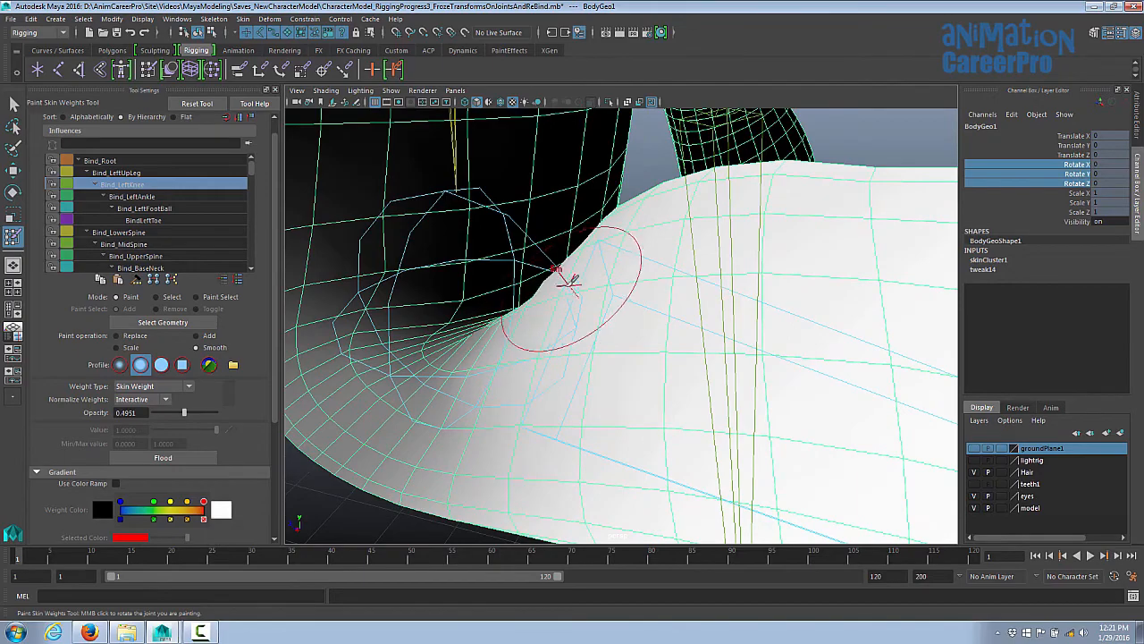
{"action": "right_click_drag", "start_coordinate": [631, 265], "coordinate": [910, 312], "text": "alt"}
{"action": "mouse_move", "coordinate": [724, 247]}
{"action": "middle_mouse_down", "text": "alt"}
{"action": "mouse_move", "coordinate": [734, 260]}
{"action": "mouse_move", "coordinate": [720, 243]}
{"action": "middle_mouse_up", "text": "alt"}
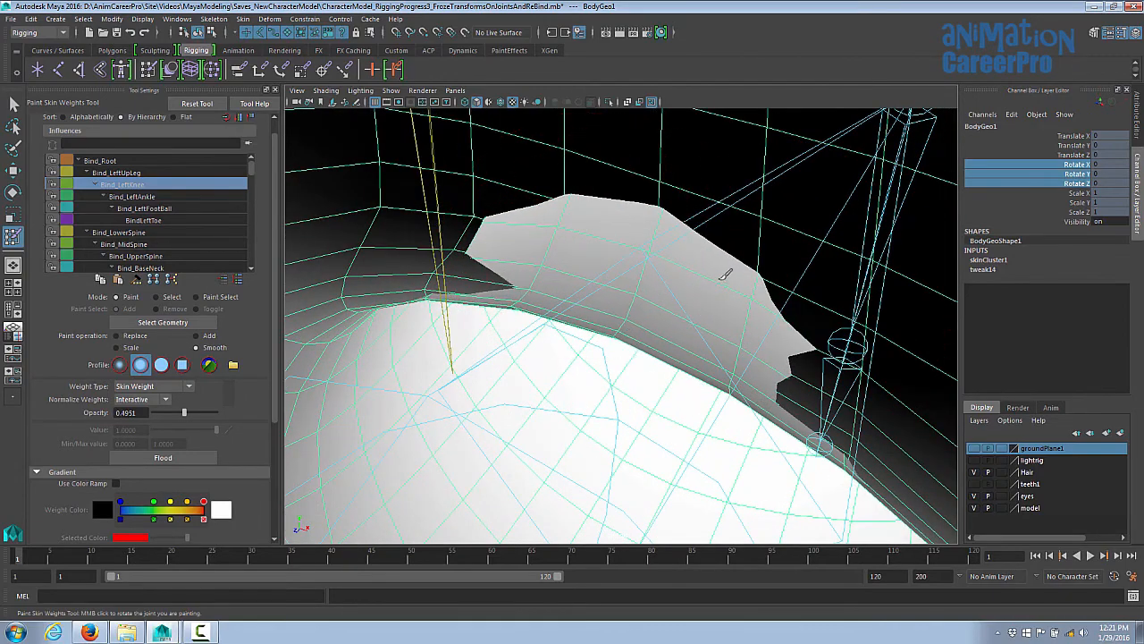
{"action": "middle_click_drag", "start_coordinate": [549, 229], "coordinate": [580, 253], "text": "alt"}
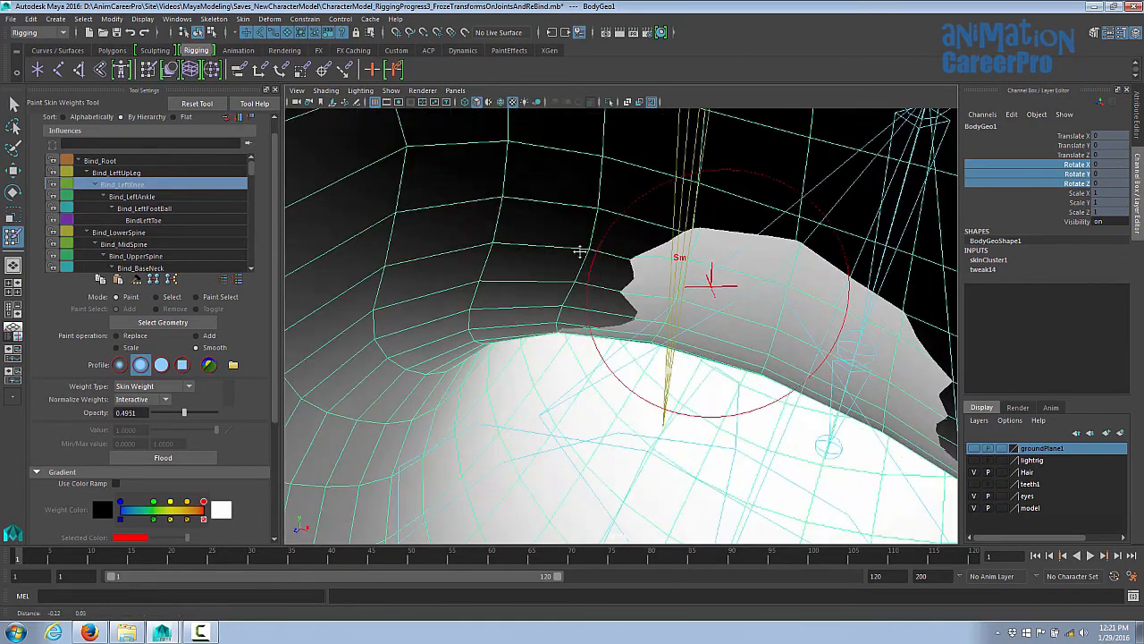
{"action": "left_click_drag", "start_coordinate": [797, 276], "coordinate": [502, 319], "text": "alt"}
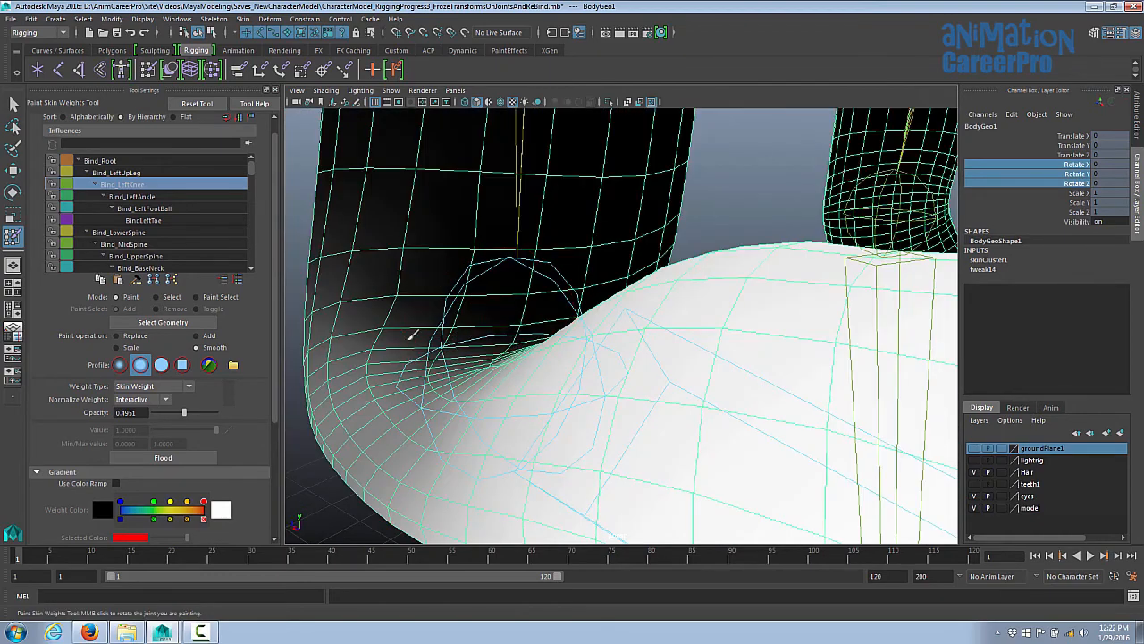
{"action": "left_click_drag", "start_coordinate": [732, 344], "coordinate": [545, 334], "text": "alt"}
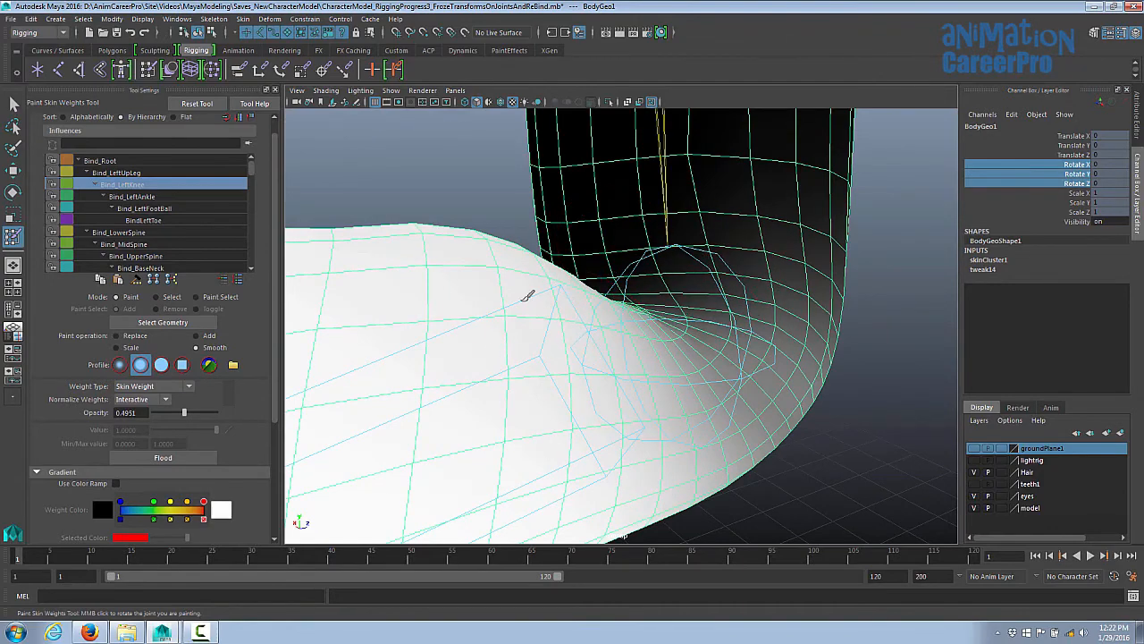
- Select the Bind_LeftUpLeg influence and turn on Use Color Ramp to display its weights in colour
{"action": "left_click", "coordinate": [147, 171]}
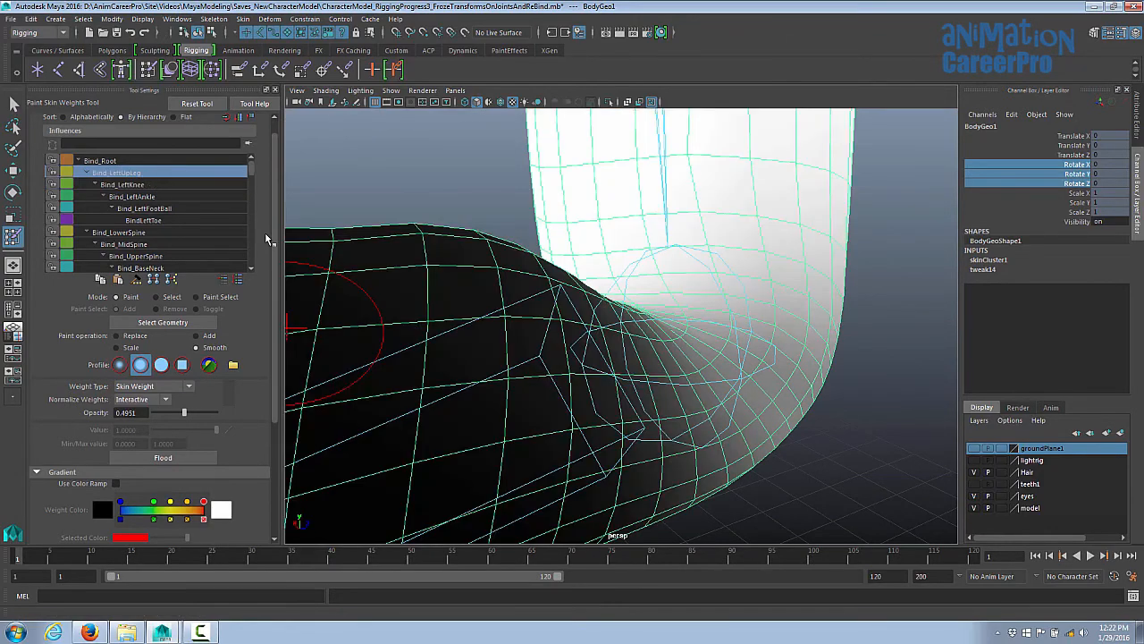
{"action": "left_click_drag", "start_coordinate": [536, 289], "coordinate": [567, 248], "text": "alt"}
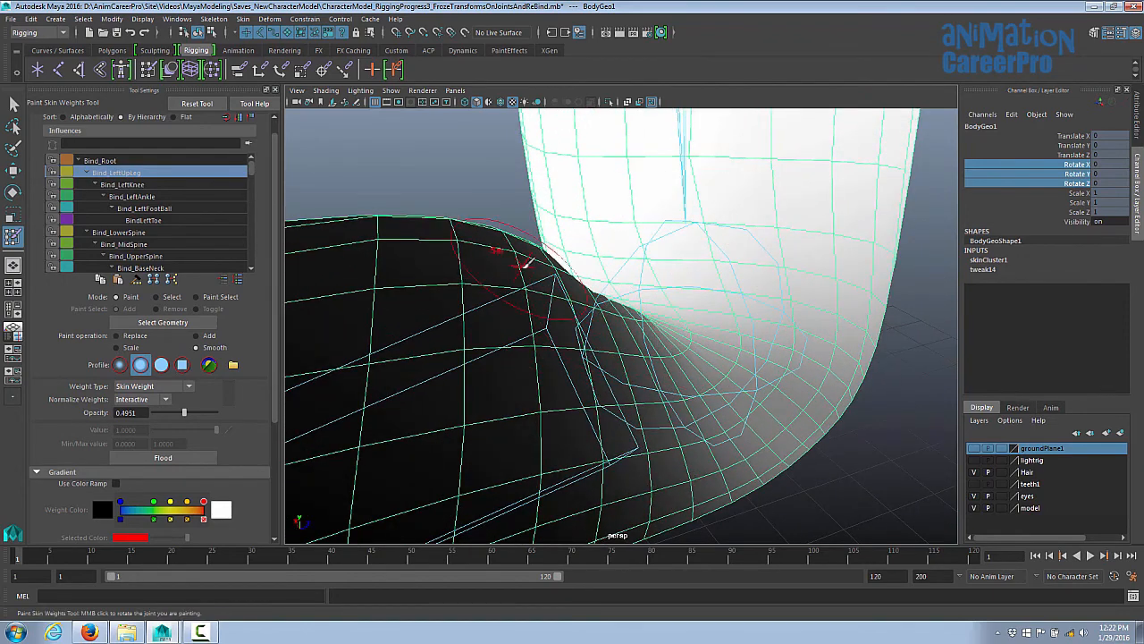
{"action": "left_click_drag", "start_coordinate": [457, 335], "coordinate": [746, 243], "text": "alt"}
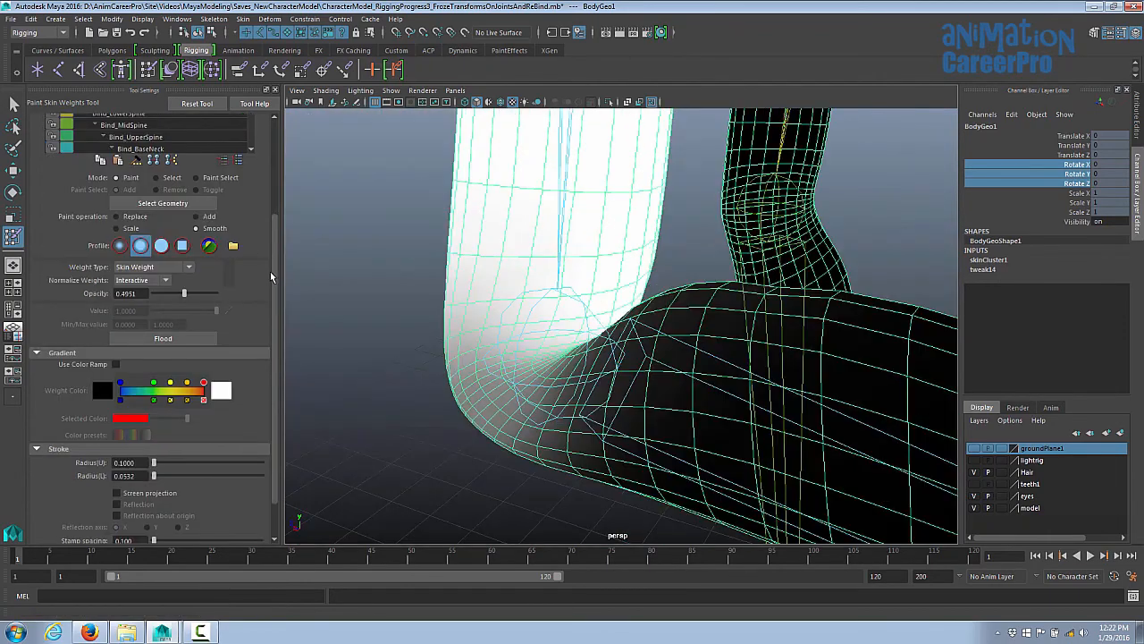
{"action": "left_click_drag", "start_coordinate": [274, 274], "coordinate": [276, 291]}
{"action": "left_click", "coordinate": [117, 339]}
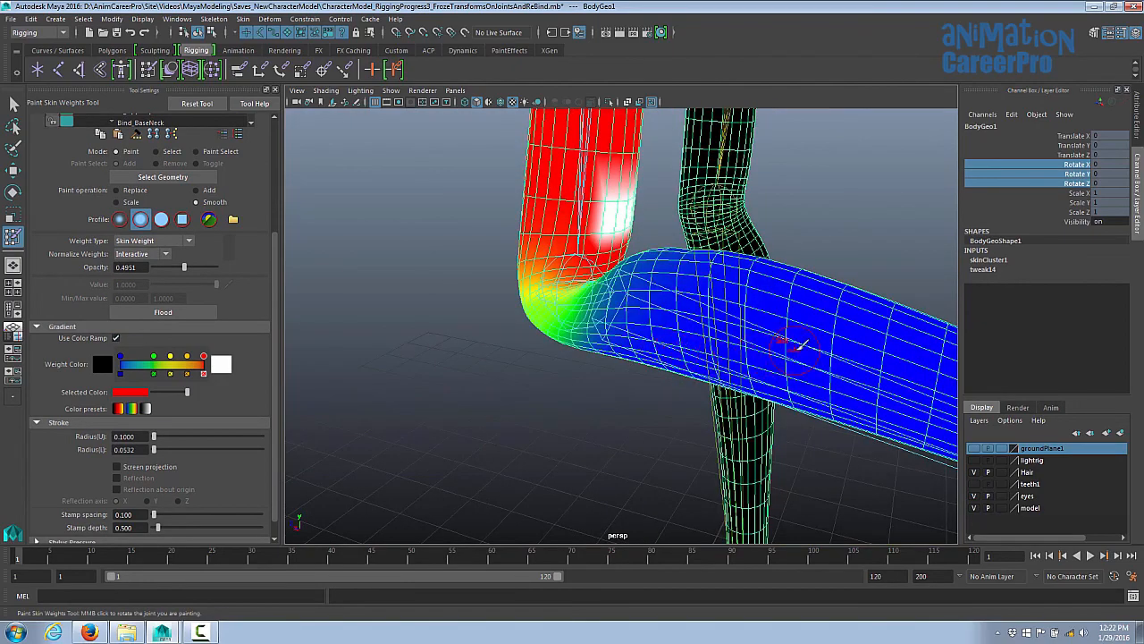
- Examine the colour-coded Bind_LeftUpLeg weights from the hip down the thigh to the knee and across both legs
{"action": "right_click_drag", "start_coordinate": [795, 350], "coordinate": [463, 336], "text": "alt"}
{"action": "middle_click_drag", "start_coordinate": [582, 329], "coordinate": [569, 407], "text": "alt"}
{"action": "right_click_drag", "start_coordinate": [569, 406], "coordinate": [493, 416], "text": "alt"}
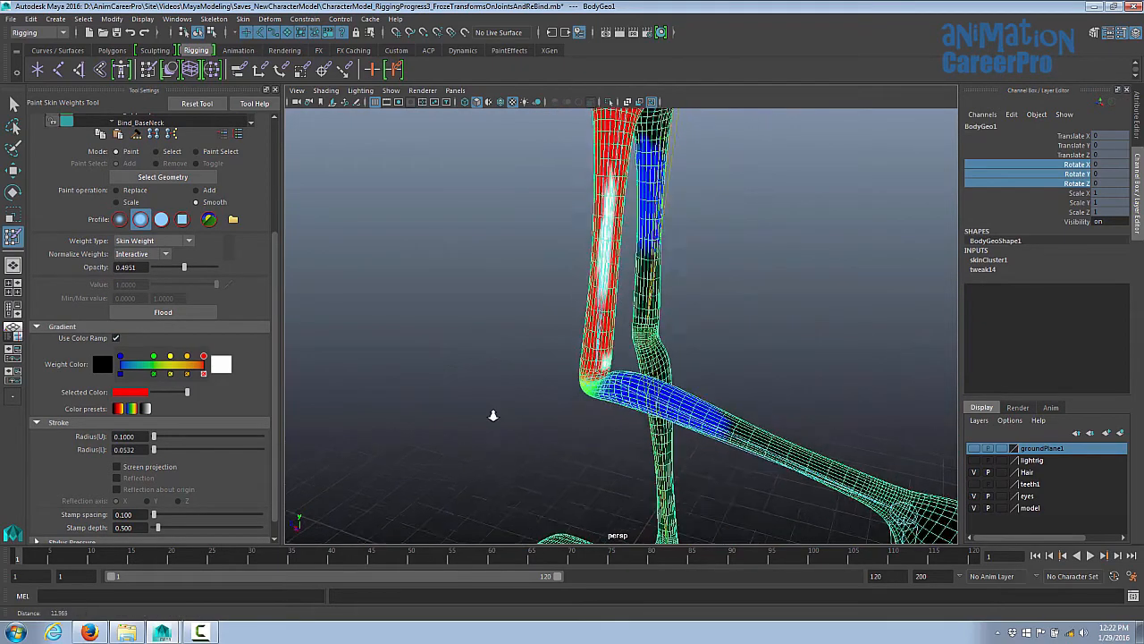
{"action": "left_click_drag", "start_coordinate": [493, 416], "coordinate": [519, 399], "text": "alt"}
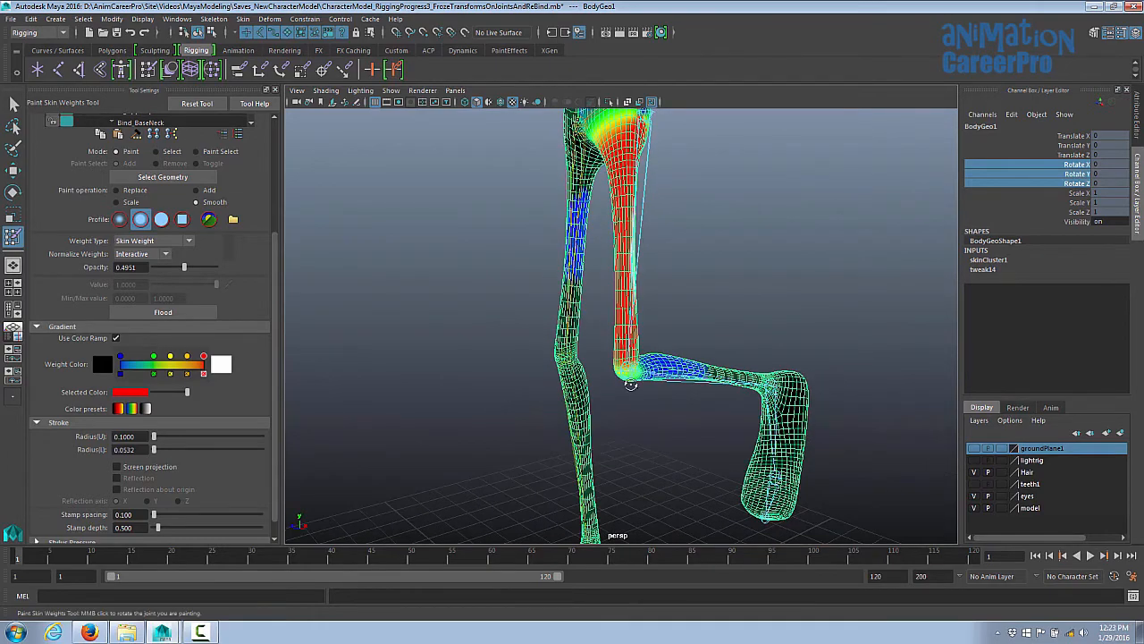
{"action": "left_click_drag", "start_coordinate": [631, 384], "coordinate": [550, 390], "text": "alt"}
{"action": "right_click_drag", "start_coordinate": [550, 389], "coordinate": [917, 414], "text": "alt"}
{"action": "middle_click_drag", "start_coordinate": [917, 414], "coordinate": [910, 338], "text": "alt"}
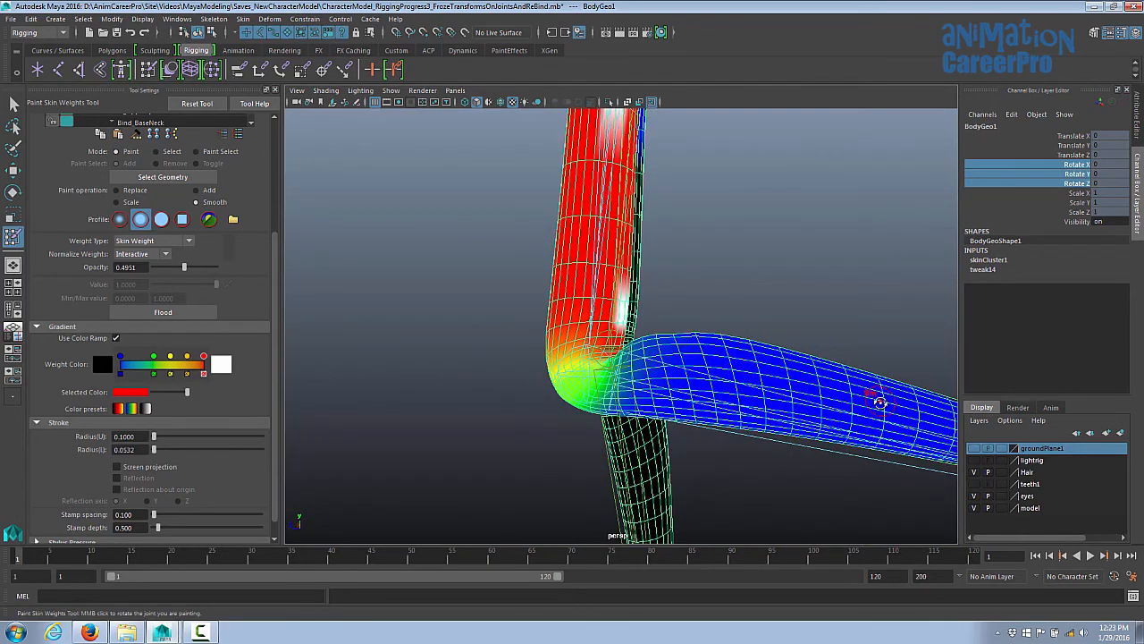
{"action": "mouse_move", "coordinate": [880, 403]}
{"action": "left_mouse_down", "text": "alt"}
{"action": "mouse_move", "coordinate": [807, 414]}
{"action": "mouse_move", "coordinate": [801, 429]}
{"action": "mouse_move", "coordinate": [809, 408]}
{"action": "left_mouse_up", "text": "alt"}
{"action": "middle_click_drag", "start_coordinate": [809, 408], "coordinate": [686, 356], "text": "alt"}
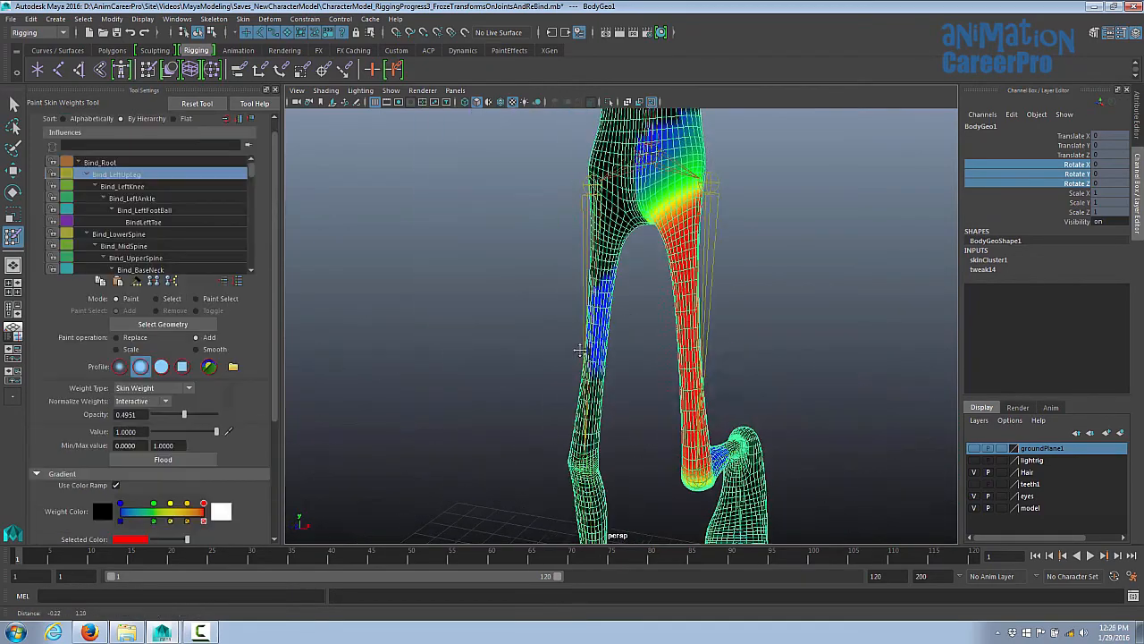
{"action": "left_click_drag", "start_coordinate": [585, 366], "coordinate": [573, 371], "text": "alt"}
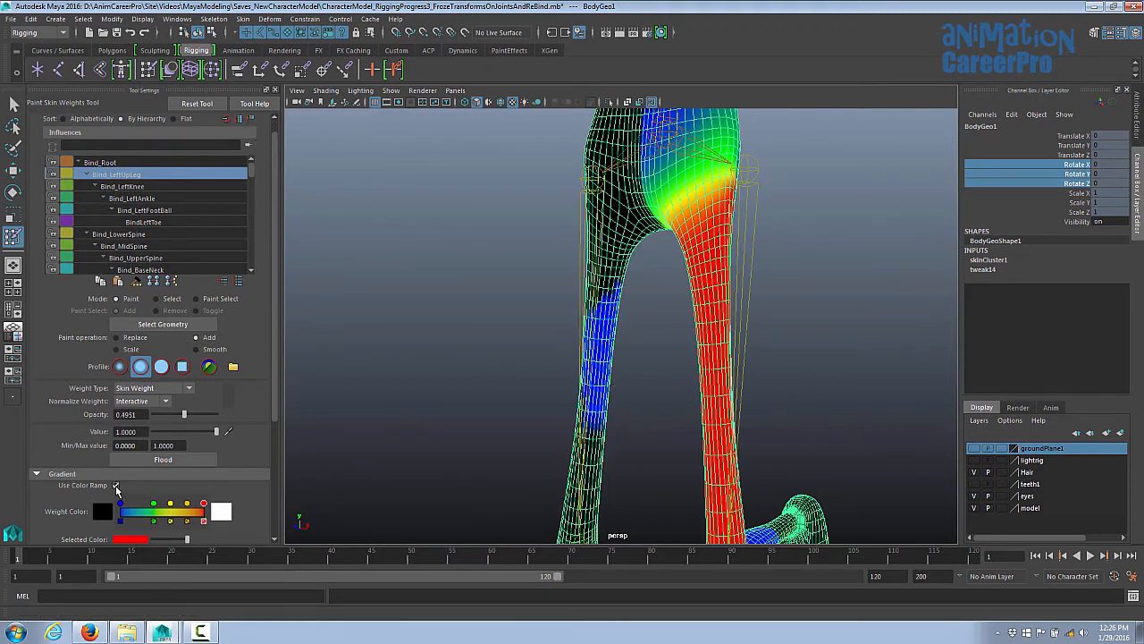
- Turn off Use Color Ramp, set the paint operation to Smooth and select the Bind_LeftKnee influence
{"action": "left_click", "coordinate": [115, 486]}
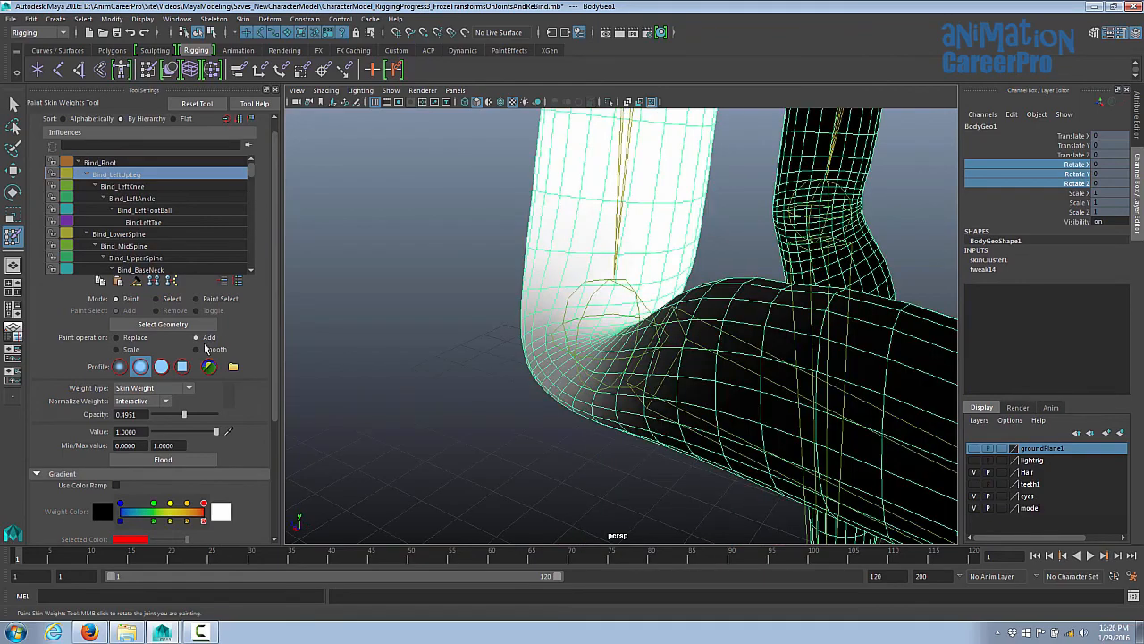
{"action": "left_click", "coordinate": [196, 349]}
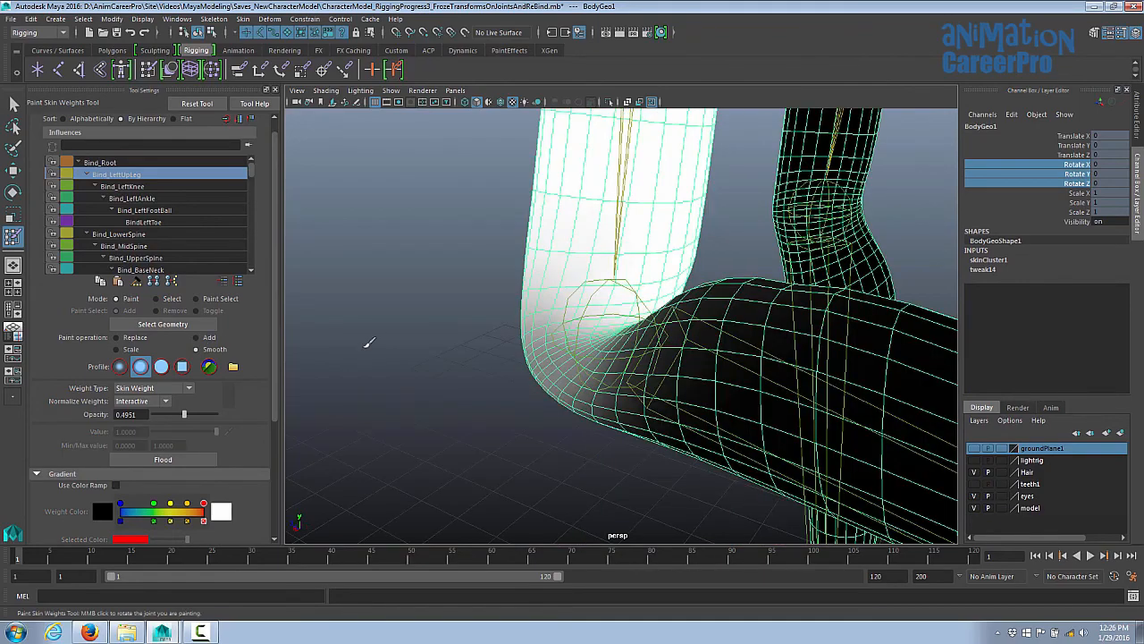
{"action": "left_click_drag", "start_coordinate": [549, 301], "coordinate": [492, 312], "text": "alt"}
{"action": "left_click", "coordinate": [190, 186]}
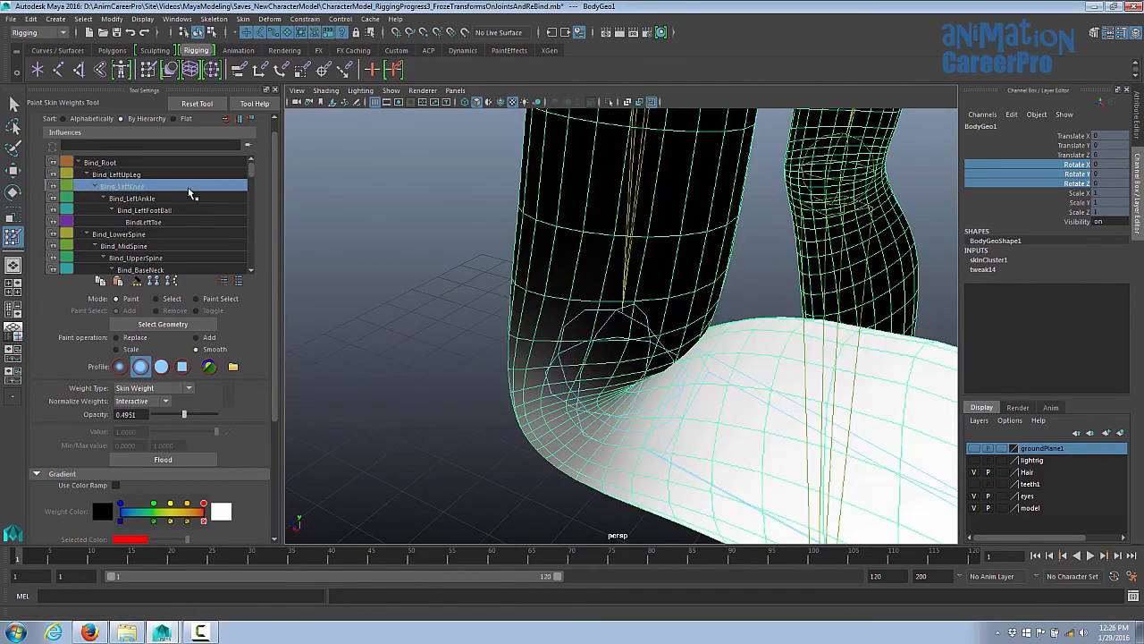
{"action": "left_click_drag", "start_coordinate": [680, 323], "coordinate": [669, 394], "text": "alt"}
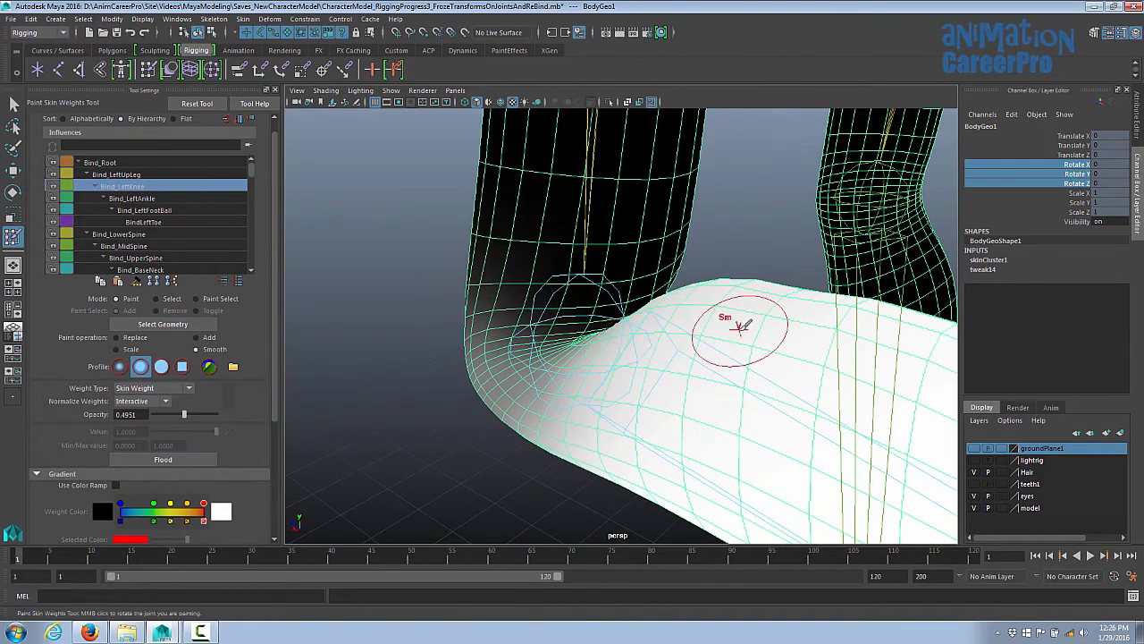
{"action": "mouse_move", "coordinate": [742, 326]}
{"action": "left_mouse_down", "text": "alt"}
{"action": "mouse_move", "coordinate": [706, 467]}
{"action": "mouse_move", "coordinate": [680, 295]}
{"action": "mouse_move", "coordinate": [728, 313]}
{"action": "mouse_move", "coordinate": [711, 320]}
{"action": "mouse_move", "coordinate": [697, 306]}
{"action": "mouse_move", "coordinate": [811, 335]}
{"action": "mouse_move", "coordinate": [588, 184]}
{"action": "mouse_move", "coordinate": [524, 276]}
{"action": "left_mouse_up", "text": "alt"}
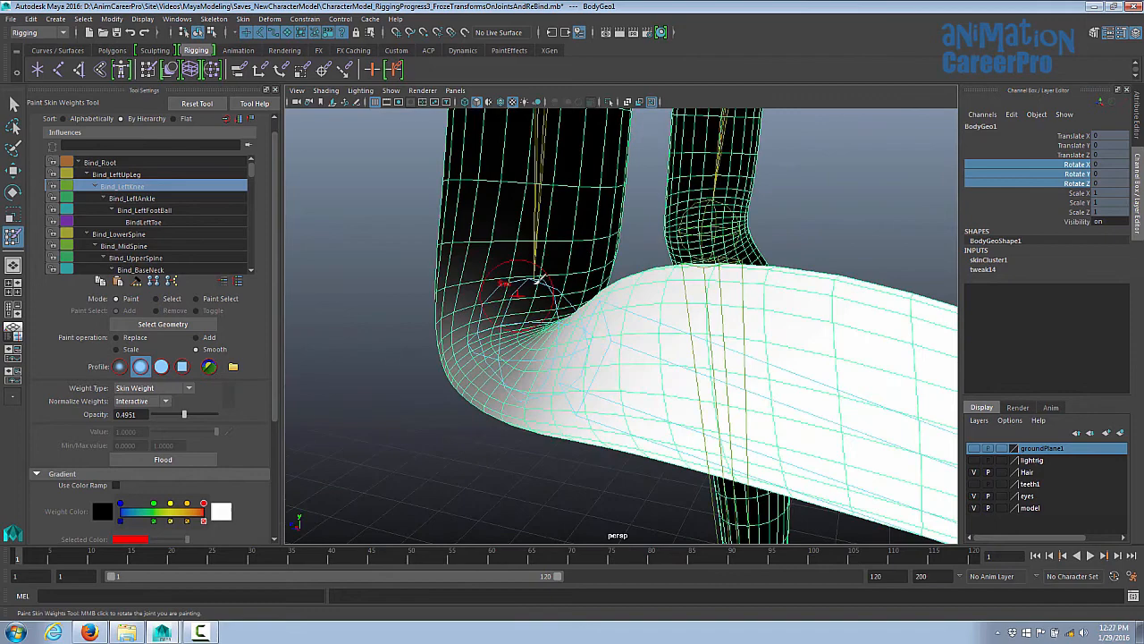
- Leave skin weight painting with the body mesh deselected and turn off the X-ray joint display
{"action": "left_click", "coordinate": [12, 105]}
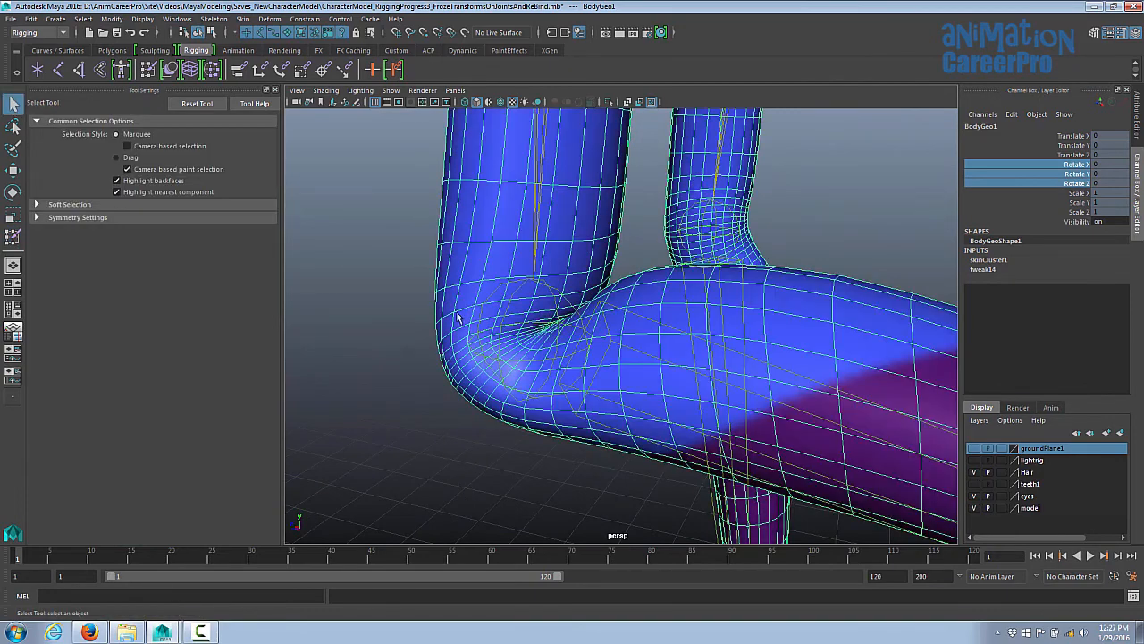
{"action": "left_click", "coordinate": [417, 299]}
{"action": "left_click_drag", "start_coordinate": [416, 298], "coordinate": [486, 310], "text": "alt"}
{"action": "right_click_drag", "start_coordinate": [486, 310], "coordinate": [468, 329], "text": "alt"}
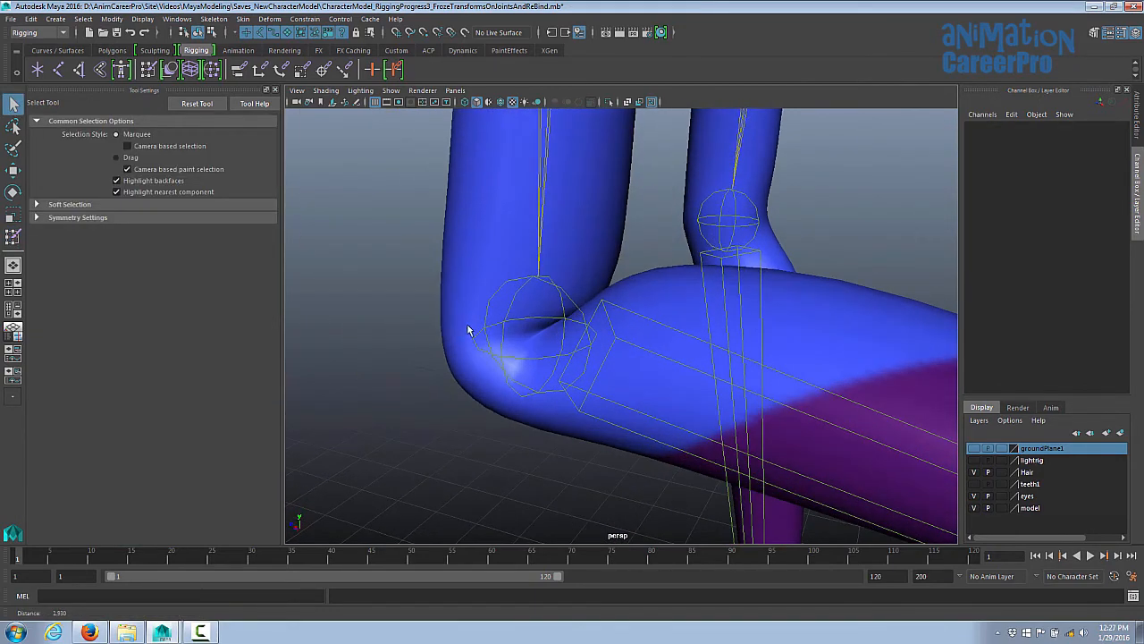
{"action": "left_click", "coordinate": [652, 104]}
- Select the Bind_LeftKnee joint and test the knee bend by changing its Rotate X to 52.202
{"action": "left_click_drag", "start_coordinate": [748, 290], "coordinate": [682, 296], "text": "alt"}
{"action": "right_click_drag", "start_coordinate": [682, 296], "coordinate": [572, 326], "text": "alt"}
{"action": "left_click", "coordinate": [678, 355]}
{"action": "key", "text": "e"}
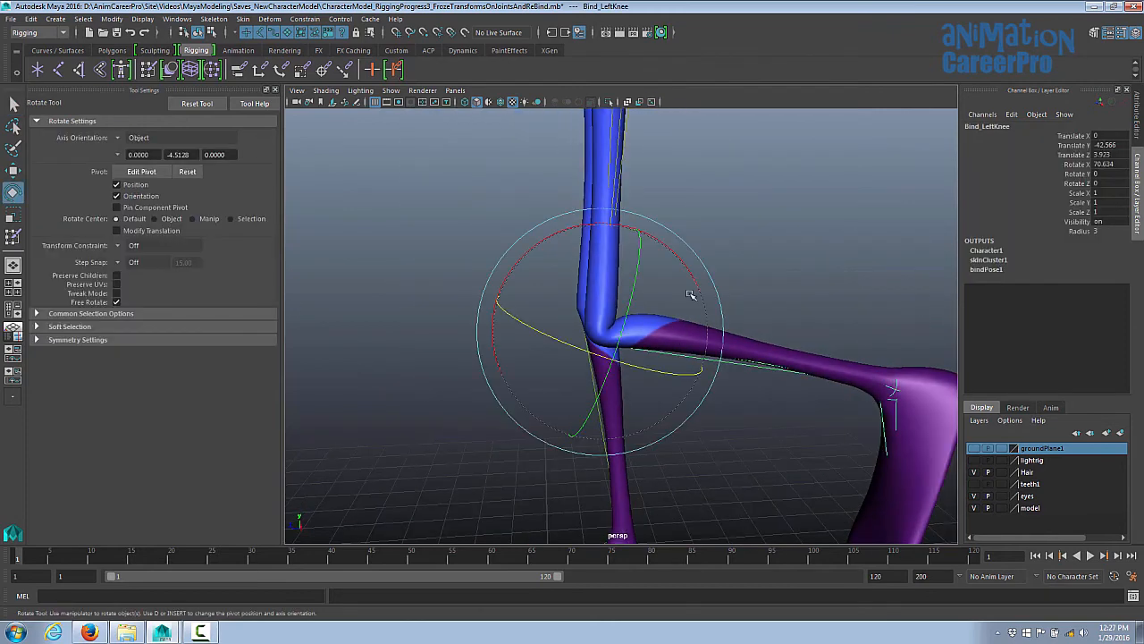
{"action": "left_click", "coordinate": [1040, 164]}
{"action": "middle_click_drag", "start_coordinate": [749, 310], "coordinate": [793, 325]}
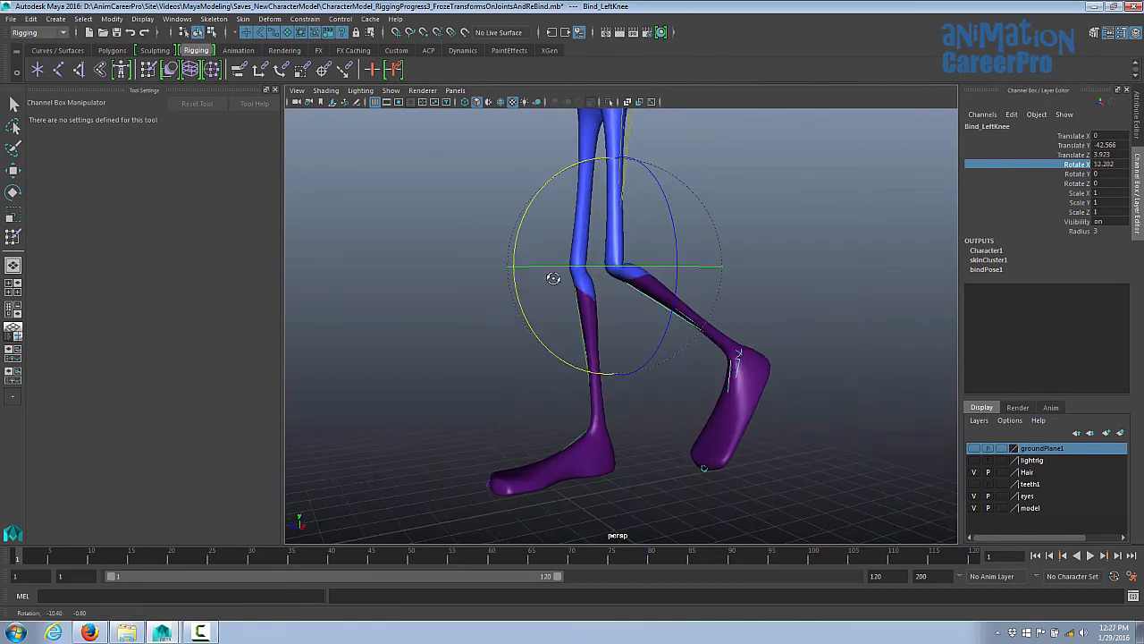
{"action": "left_click_drag", "start_coordinate": [550, 276], "coordinate": [555, 283], "text": "alt"}
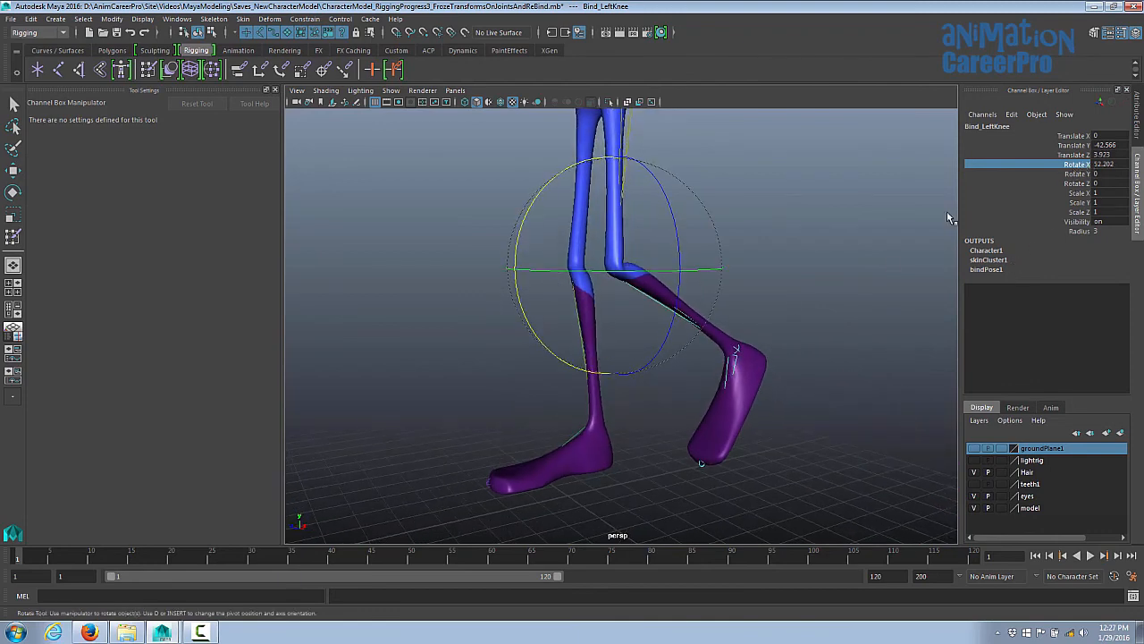
- Set the Bind_LeftKnee joint's Rotate X to 0 to straighten the leg
{"action": "double_click", "coordinate": [1099, 164]}
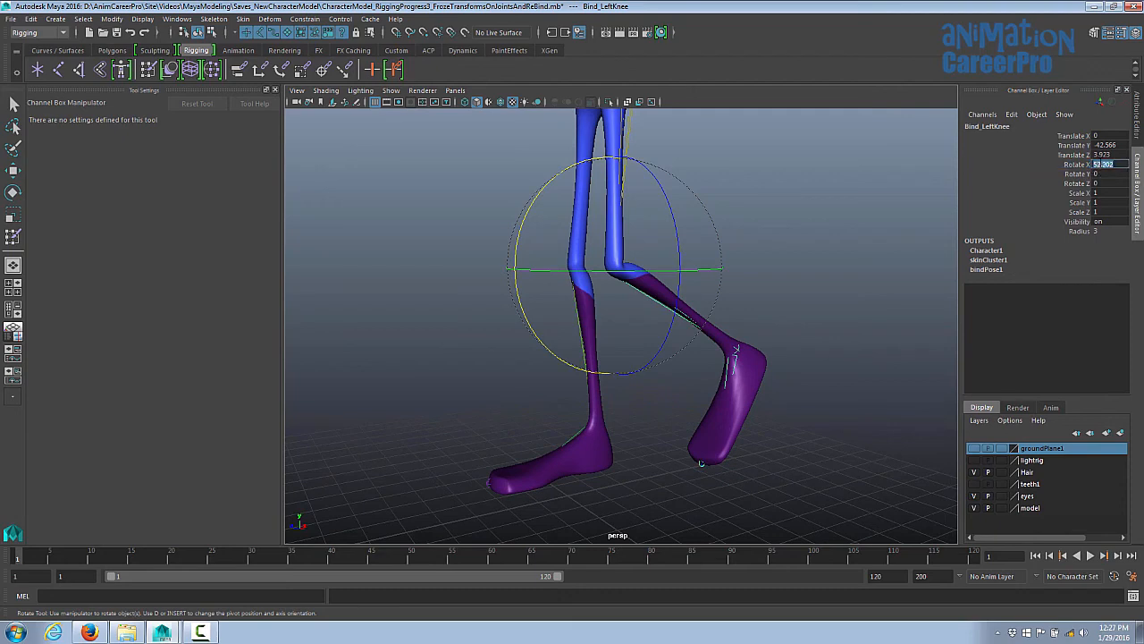
{"action": "type", "text": "0"}
{"action": "key", "text": "Return"}
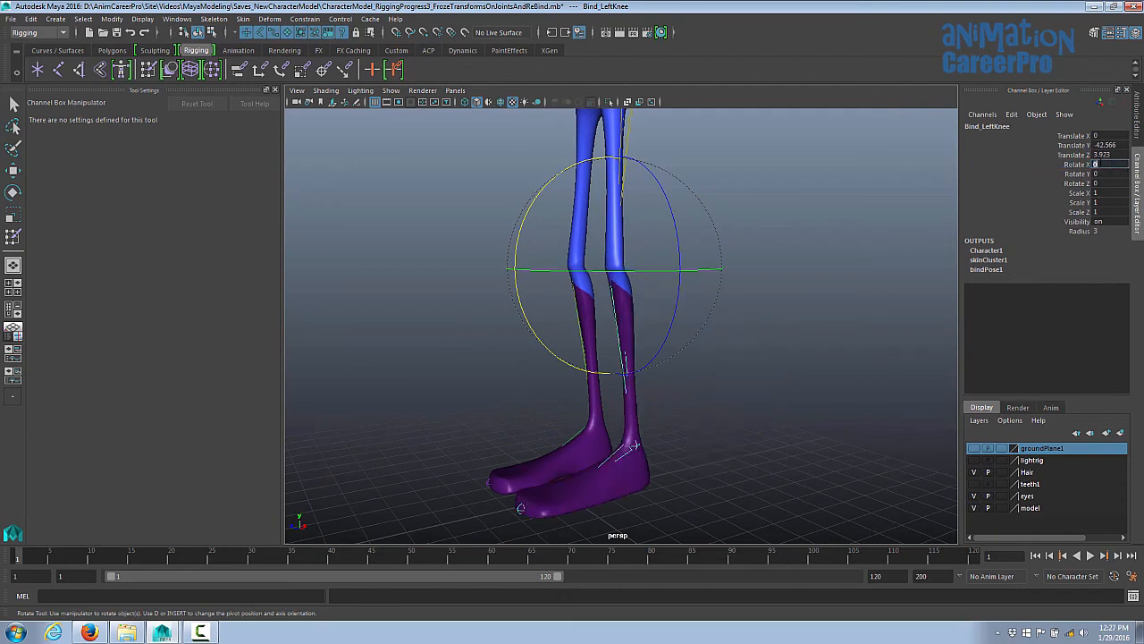
- Bend the left knee again by scrubbing the joint's Rotate X to about 44.4
{"action": "left_click", "coordinate": [1082, 167]}
{"action": "left_click_drag", "start_coordinate": [754, 322], "coordinate": [601, 326], "text": "alt"}
{"action": "right_click_drag", "start_coordinate": [420, 268], "coordinate": [711, 269], "text": "alt"}
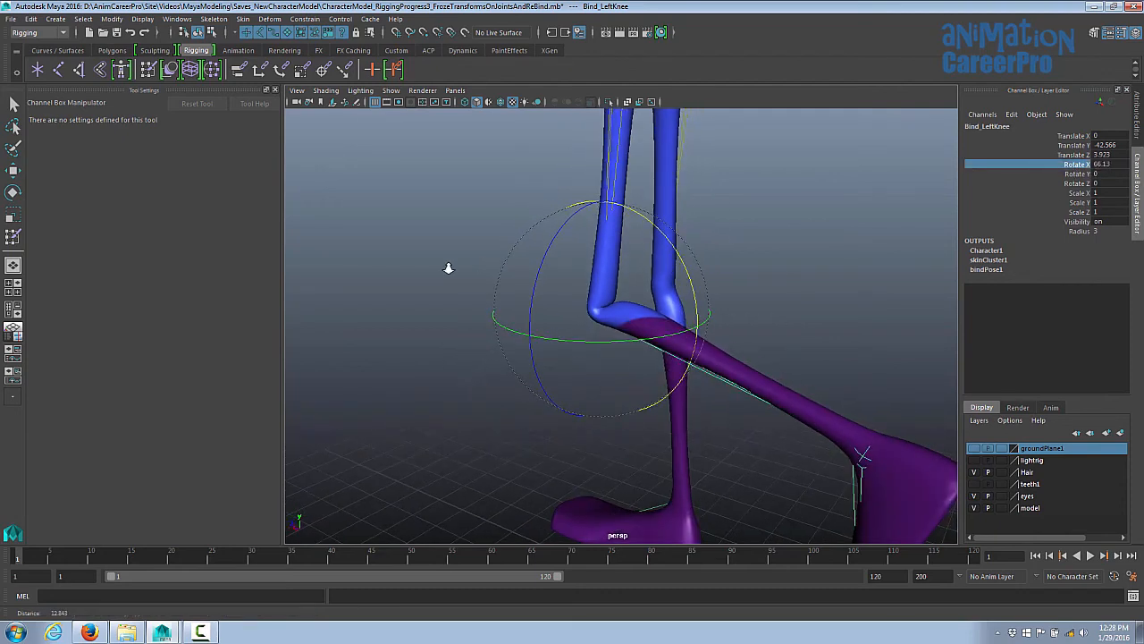
{"action": "left_click_drag", "start_coordinate": [650, 229], "coordinate": [799, 276]}
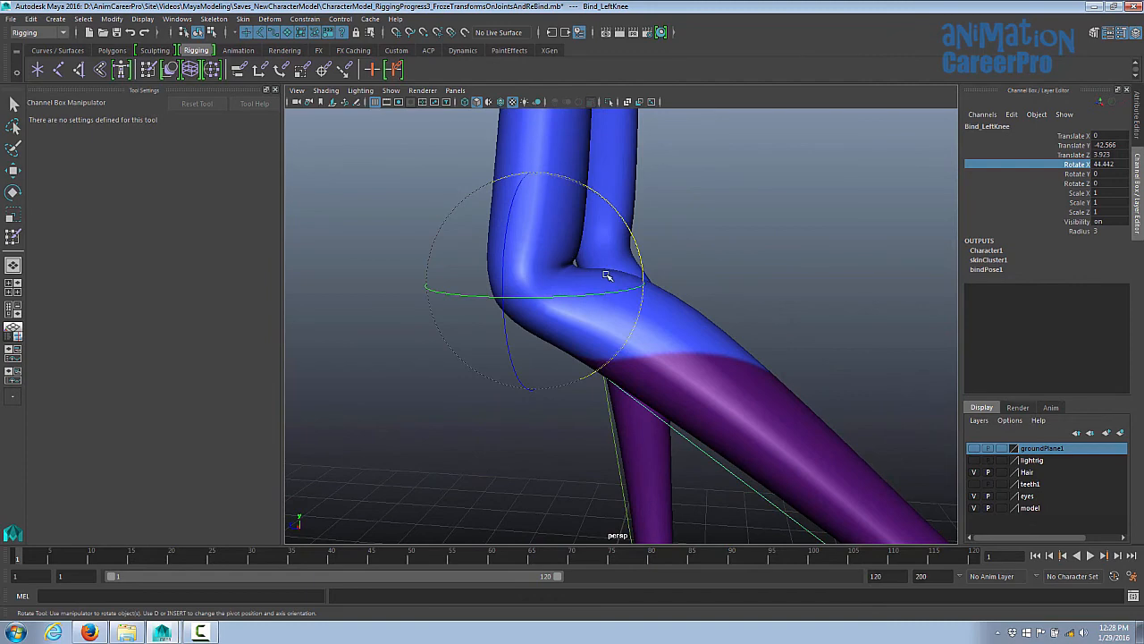
{"action": "left_click_drag", "start_coordinate": [719, 284], "coordinate": [587, 188], "text": "alt"}
{"action": "key", "text": "q"}
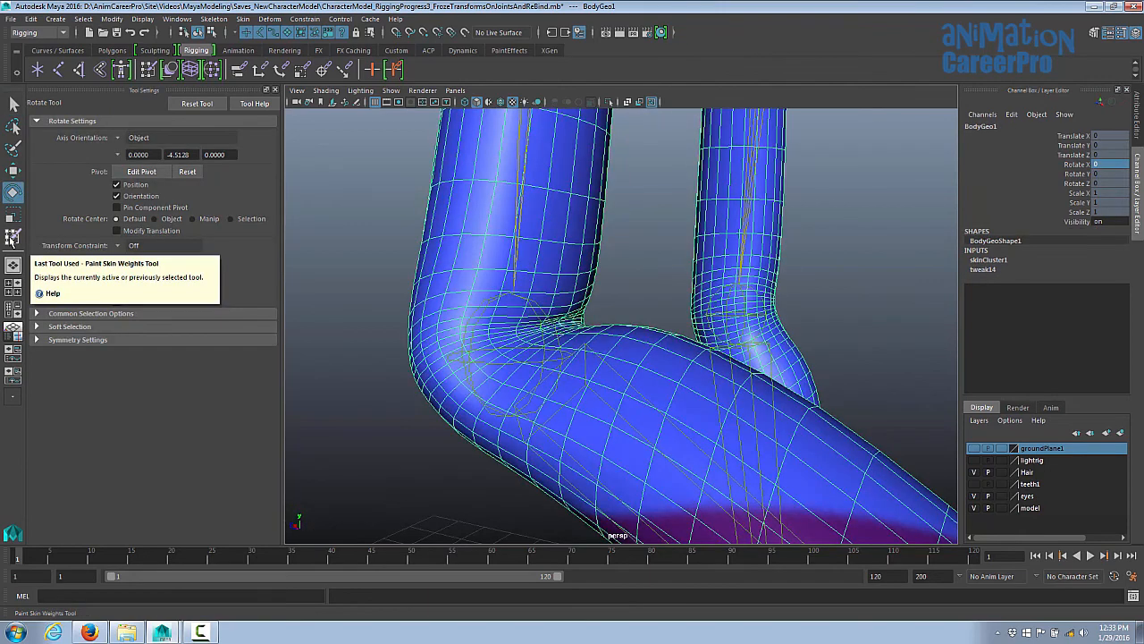
- Resume Paint Skin Weights on the body in Add mode with Opacity 0.0291 and Radius(U) 0.05
{"action": "left_click", "coordinate": [13, 238]}
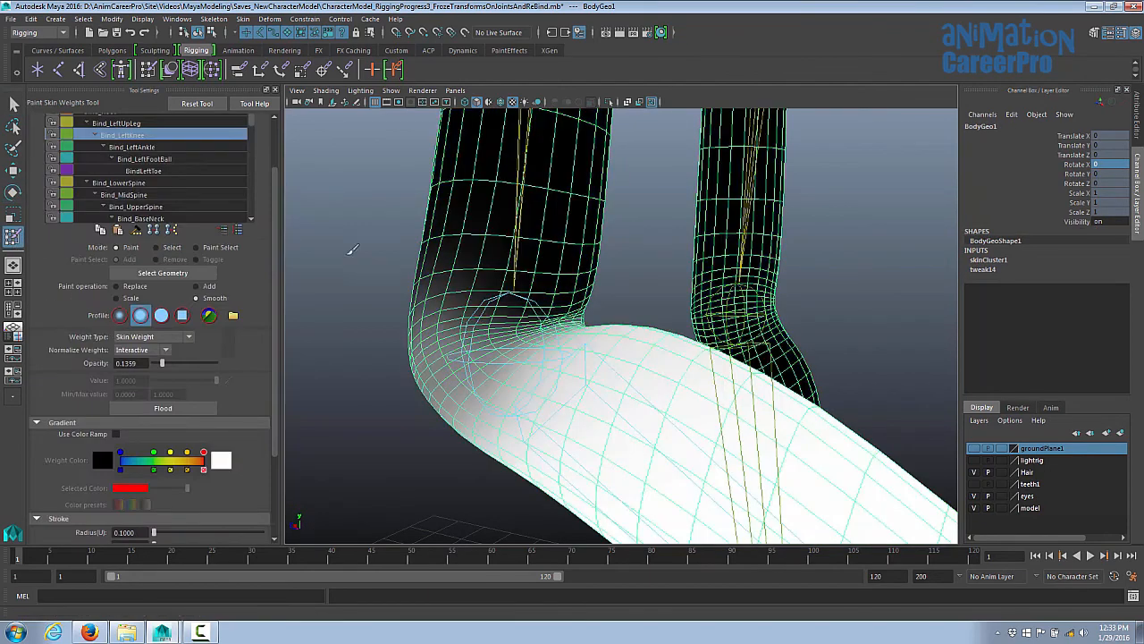
{"action": "left_click", "coordinate": [213, 288]}
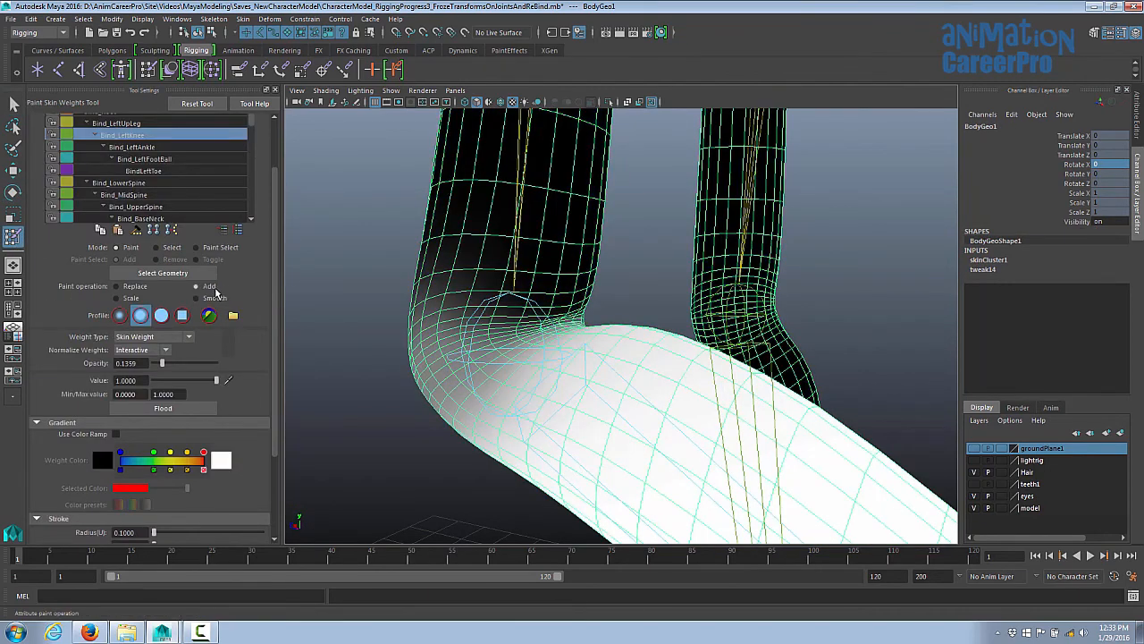
{"action": "left_click_drag", "start_coordinate": [170, 360], "coordinate": [163, 362]}
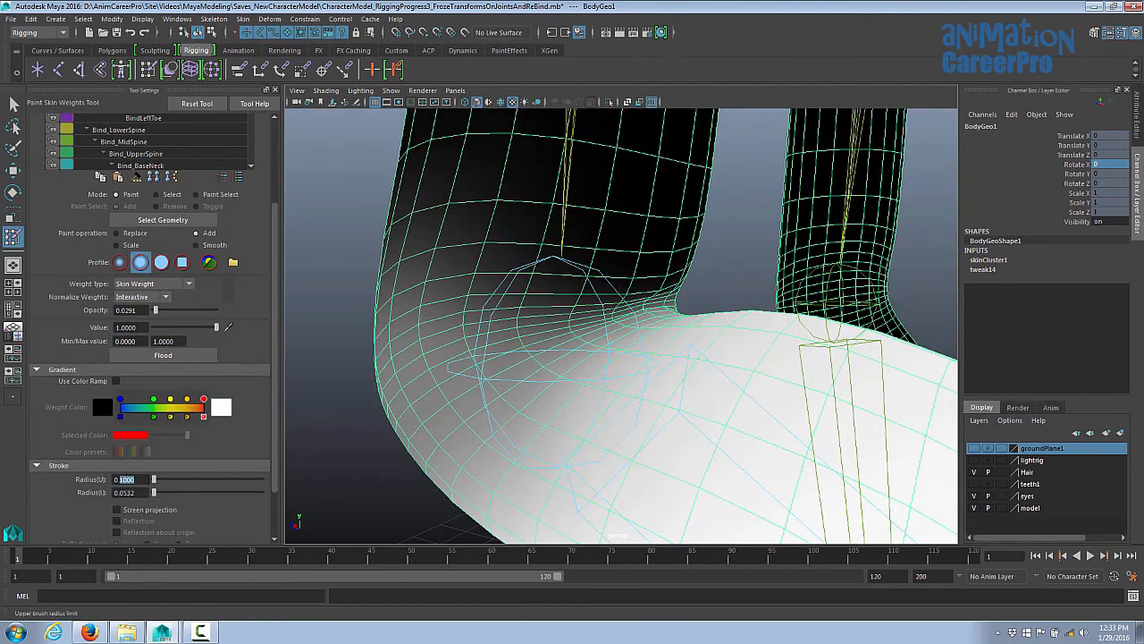
{"action": "scroll", "coordinate": [647, 288], "scroll_direction": "up", "scroll_amount": 1}
- Paint added Bind_LeftKnee weight along the crease behind the bent knee and onto the adjoining side of the lower leg
{"action": "left_click_drag", "start_coordinate": [669, 284], "coordinate": [626, 268]}
{"action": "mouse_move", "coordinate": [639, 273]}
{"action": "left_mouse_down", "text": "alt"}
{"action": "mouse_move", "coordinate": [676, 316]}
{"action": "mouse_move", "coordinate": [694, 313]}
{"action": "left_mouse_up", "text": "alt"}
{"action": "mouse_move", "coordinate": [690, 376]}
{"action": "left_mouse_down", "text": "alt"}
{"action": "mouse_move", "coordinate": [693, 343]}
{"action": "mouse_move", "coordinate": [586, 355]}
{"action": "mouse_move", "coordinate": [547, 393]}
{"action": "left_mouse_up", "text": "alt"}
{"action": "mouse_move", "coordinate": [669, 325]}
{"action": "left_mouse_down"}
{"action": "mouse_move", "coordinate": [535, 372]}
{"action": "mouse_move", "coordinate": [537, 395]}
{"action": "left_mouse_up"}
{"action": "mouse_move", "coordinate": [688, 343]}
{"action": "right_mouse_down", "text": "alt"}
{"action": "mouse_move", "coordinate": [534, 366]}
{"action": "mouse_move", "coordinate": [698, 346]}
{"action": "right_mouse_up", "text": "alt"}
{"action": "mouse_move", "coordinate": [695, 343]}
{"action": "left_mouse_down"}
{"action": "mouse_move", "coordinate": [657, 366]}
{"action": "mouse_move", "coordinate": [688, 357]}
{"action": "mouse_move", "coordinate": [687, 339]}
{"action": "left_mouse_up"}
{"action": "left_click_drag", "start_coordinate": [581, 400], "coordinate": [552, 394]}
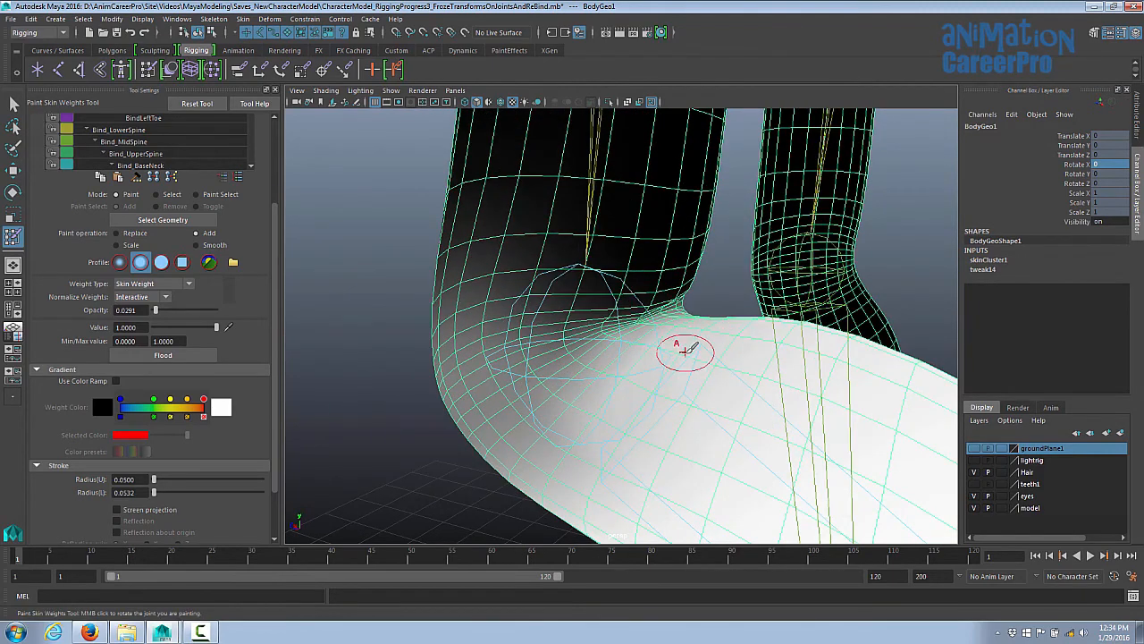
{"action": "right_click_drag", "start_coordinate": [681, 351], "coordinate": [706, 354], "text": "alt"}
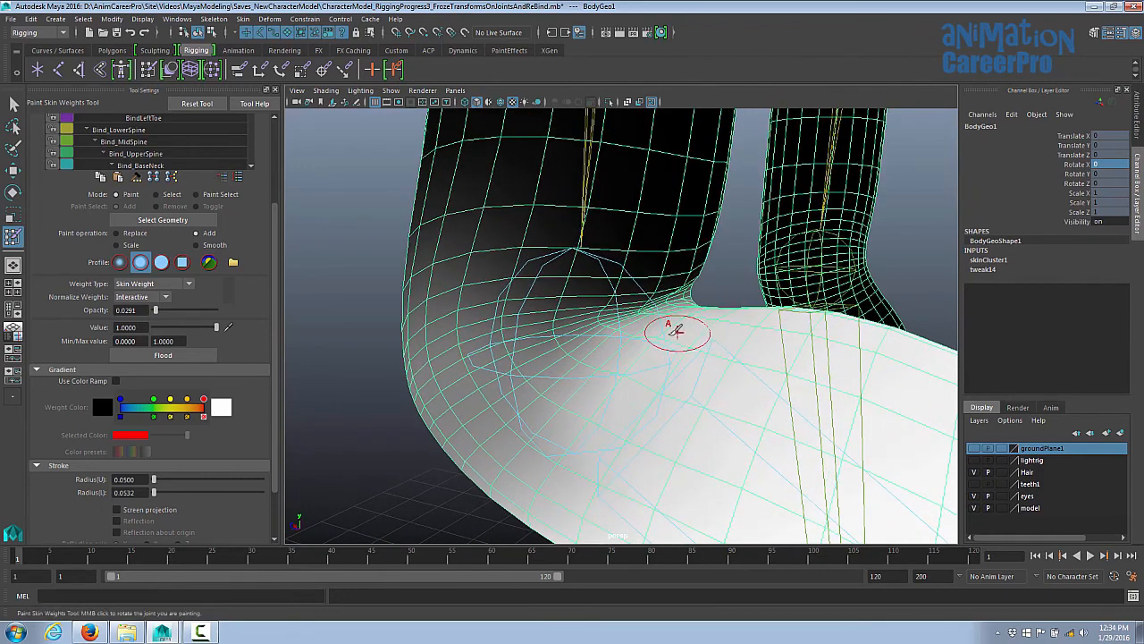
{"action": "mouse_move", "coordinate": [666, 330]}
{"action": "left_mouse_down"}
{"action": "mouse_move", "coordinate": [624, 339]}
{"action": "mouse_move", "coordinate": [561, 401]}
{"action": "left_mouse_up"}
- Add Bind_LeftKnee weight on the opposite side of the knee crease, undo the last stroke, and check the knee from both sides
{"action": "mouse_move", "coordinate": [631, 366]}
{"action": "left_mouse_down", "text": "alt"}
{"action": "mouse_move", "coordinate": [524, 361]}
{"action": "mouse_move", "coordinate": [620, 350]}
{"action": "mouse_move", "coordinate": [608, 349]}
{"action": "left_mouse_up", "text": "alt"}
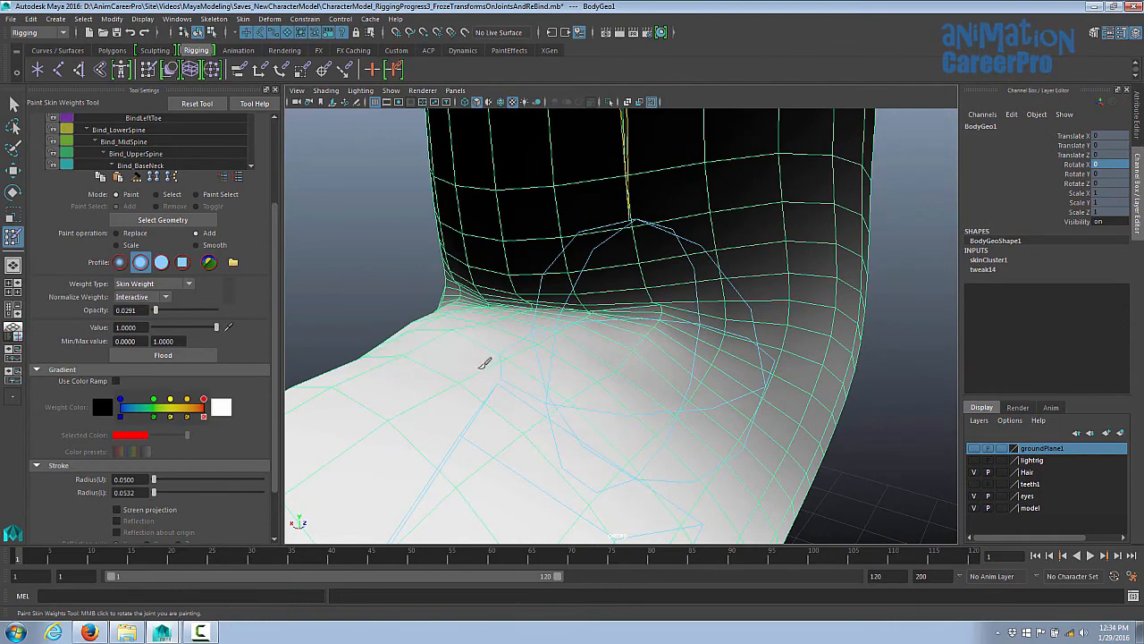
{"action": "left_click_drag", "start_coordinate": [670, 402], "coordinate": [683, 386], "text": "alt"}
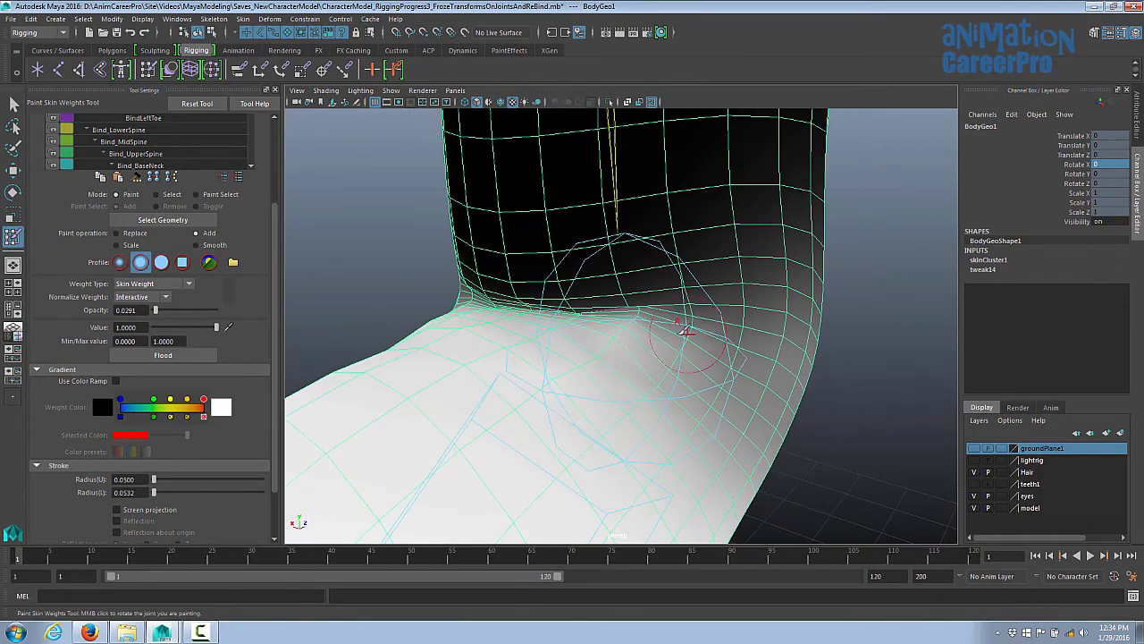
{"action": "mouse_move", "coordinate": [690, 344]}
{"action": "left_mouse_down"}
{"action": "mouse_move", "coordinate": [667, 336]}
{"action": "mouse_move", "coordinate": [683, 329]}
{"action": "mouse_move", "coordinate": [718, 347]}
{"action": "mouse_move", "coordinate": [588, 345]}
{"action": "left_mouse_up"}
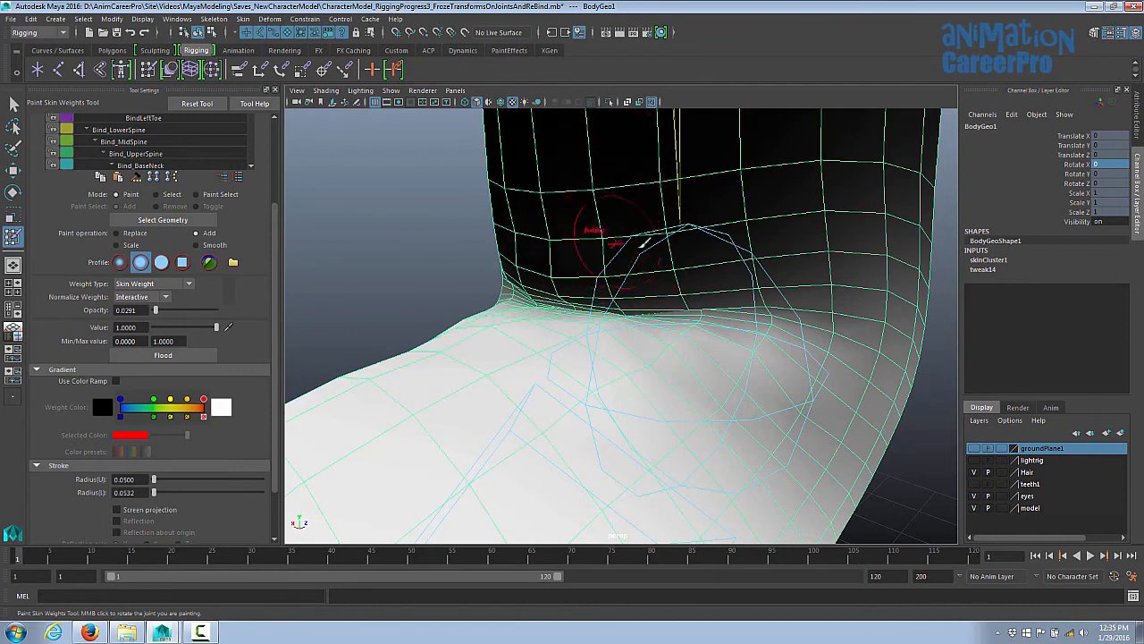
{"action": "key", "text": "ctrl+z"}
{"action": "mouse_move", "coordinate": [626, 327]}
{"action": "left_mouse_down", "text": "alt"}
{"action": "mouse_move", "coordinate": [593, 328]}
{"action": "mouse_move", "coordinate": [840, 349]}
{"action": "left_mouse_up", "text": "alt"}
{"action": "mouse_move", "coordinate": [742, 364]}
{"action": "left_mouse_down", "text": "alt"}
{"action": "mouse_move", "coordinate": [621, 327]}
{"action": "mouse_move", "coordinate": [659, 378]}
{"action": "mouse_move", "coordinate": [911, 386]}
{"action": "left_mouse_up", "text": "alt"}
{"action": "mouse_move", "coordinate": [674, 446]}
{"action": "left_mouse_down", "text": "alt"}
{"action": "mouse_move", "coordinate": [758, 434]}
{"action": "mouse_move", "coordinate": [661, 333]}
{"action": "left_mouse_up", "text": "alt"}
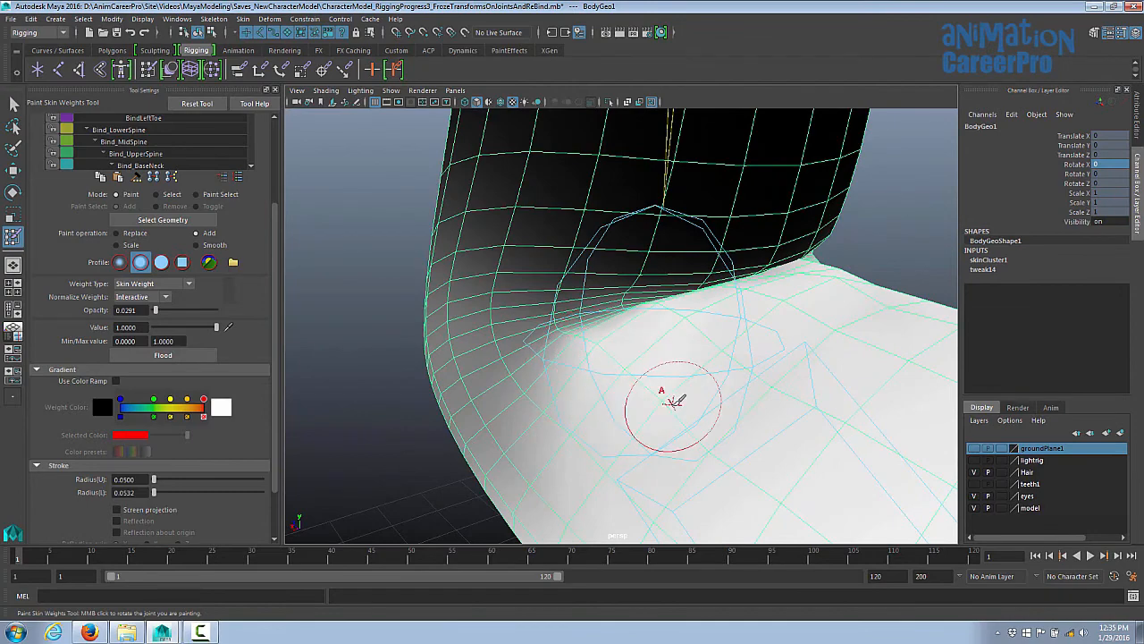
{"action": "mouse_move", "coordinate": [741, 322]}
{"action": "left_mouse_down", "text": "alt"}
{"action": "mouse_move", "coordinate": [830, 340]}
{"action": "mouse_move", "coordinate": [804, 313]}
{"action": "mouse_move", "coordinate": [600, 409]}
{"action": "left_mouse_up", "text": "alt"}
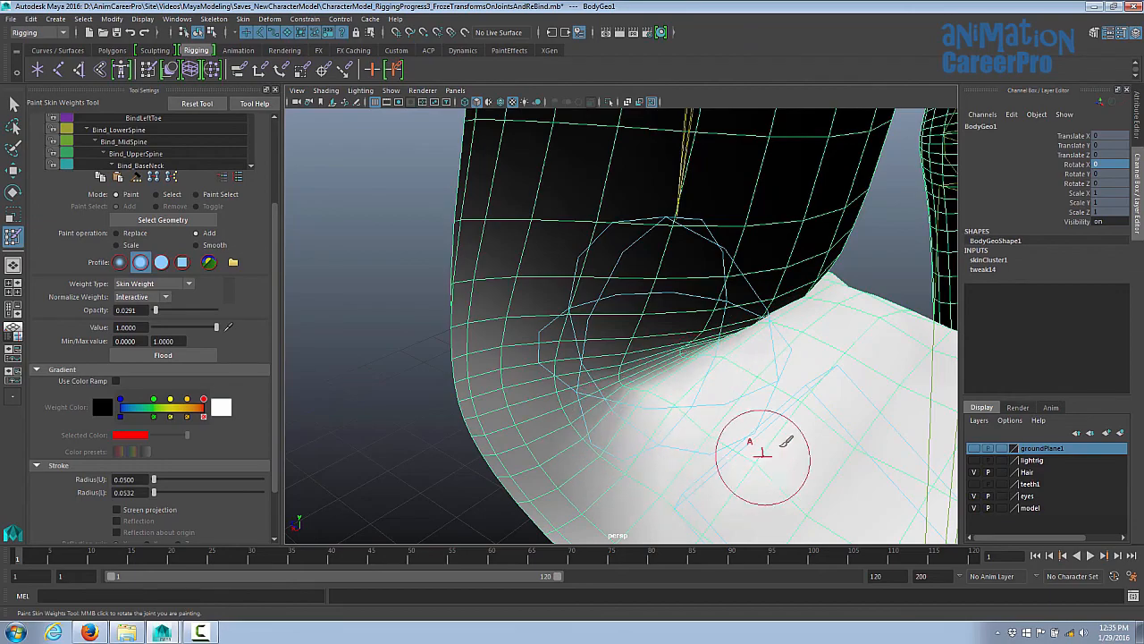
{"action": "mouse_move", "coordinate": [787, 439]}
{"action": "left_mouse_down", "text": "alt"}
{"action": "mouse_move", "coordinate": [853, 404]}
{"action": "mouse_move", "coordinate": [608, 435]}
{"action": "mouse_move", "coordinate": [658, 384]}
{"action": "left_mouse_up", "text": "alt"}
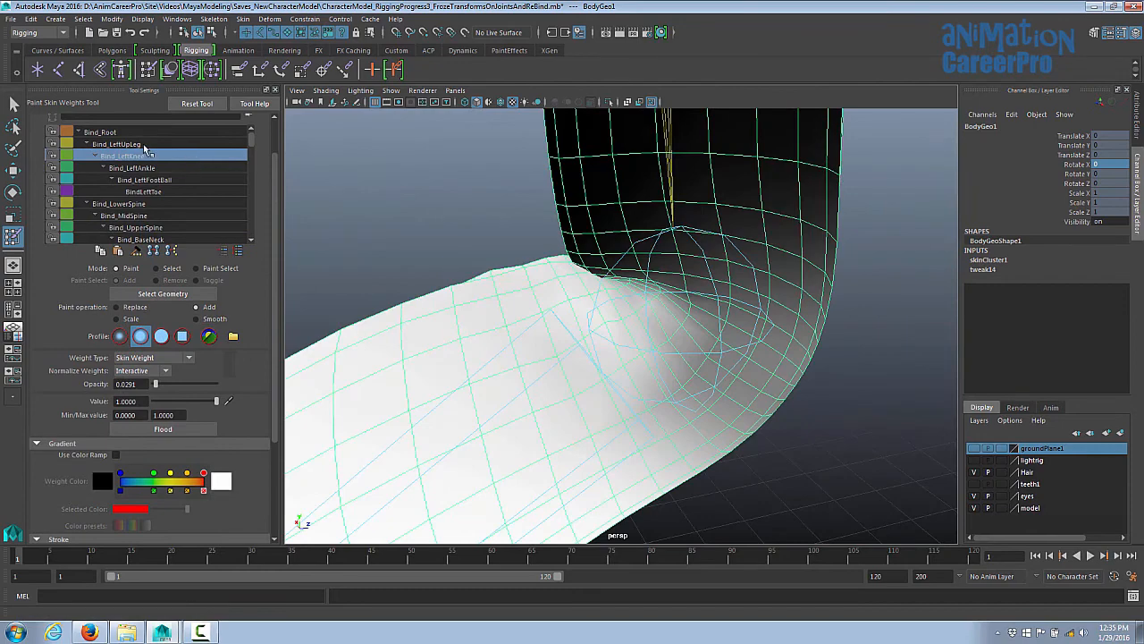
- Choose the Bind_LeftUpLeg influence and switch painting to Smooth with an Opacity of 0.3786
{"action": "left_click", "coordinate": [143, 145]}
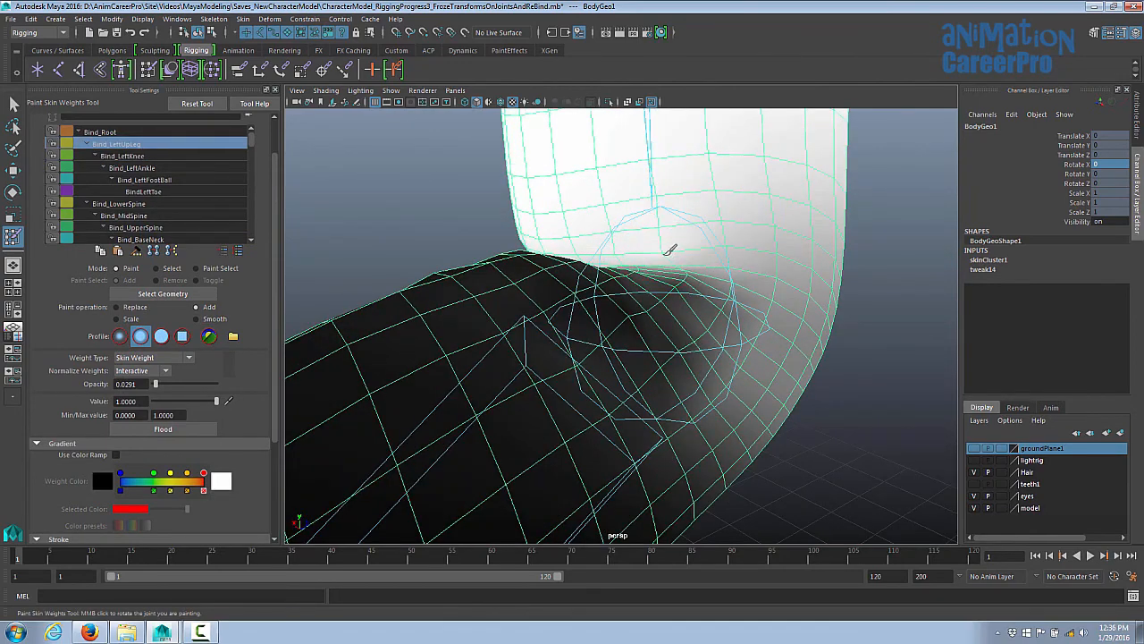
{"action": "mouse_move", "coordinate": [628, 254]}
{"action": "left_mouse_down", "text": "alt"}
{"action": "mouse_move", "coordinate": [677, 279]}
{"action": "mouse_move", "coordinate": [778, 270]}
{"action": "left_mouse_up", "text": "alt"}
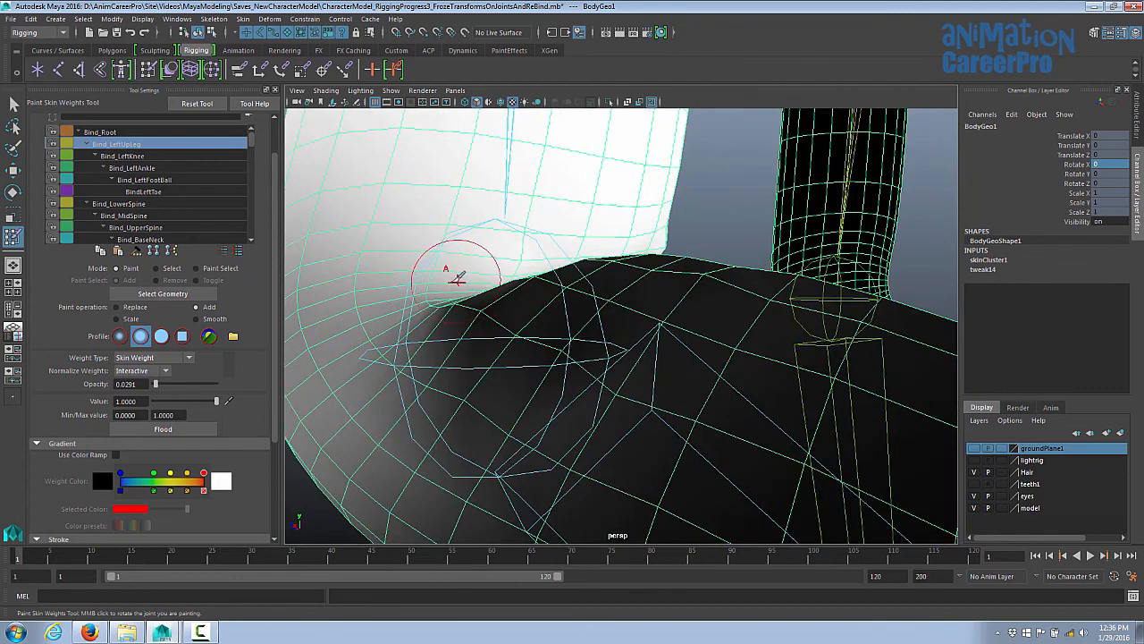
{"action": "left_click", "coordinate": [197, 318]}
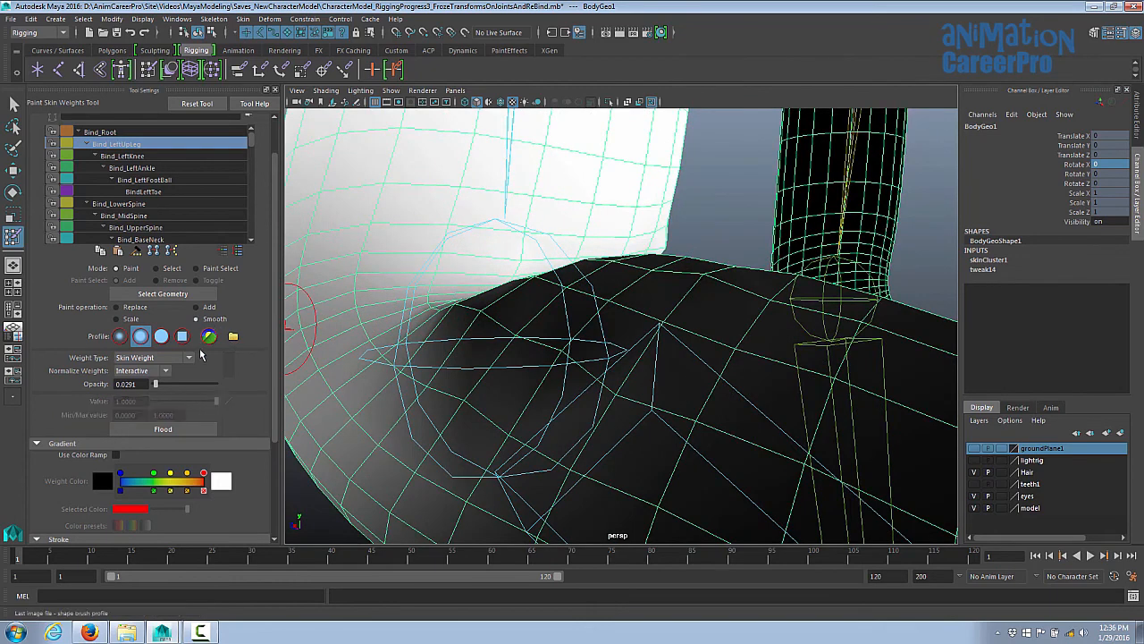
{"action": "left_click_drag", "start_coordinate": [155, 384], "coordinate": [167, 388]}
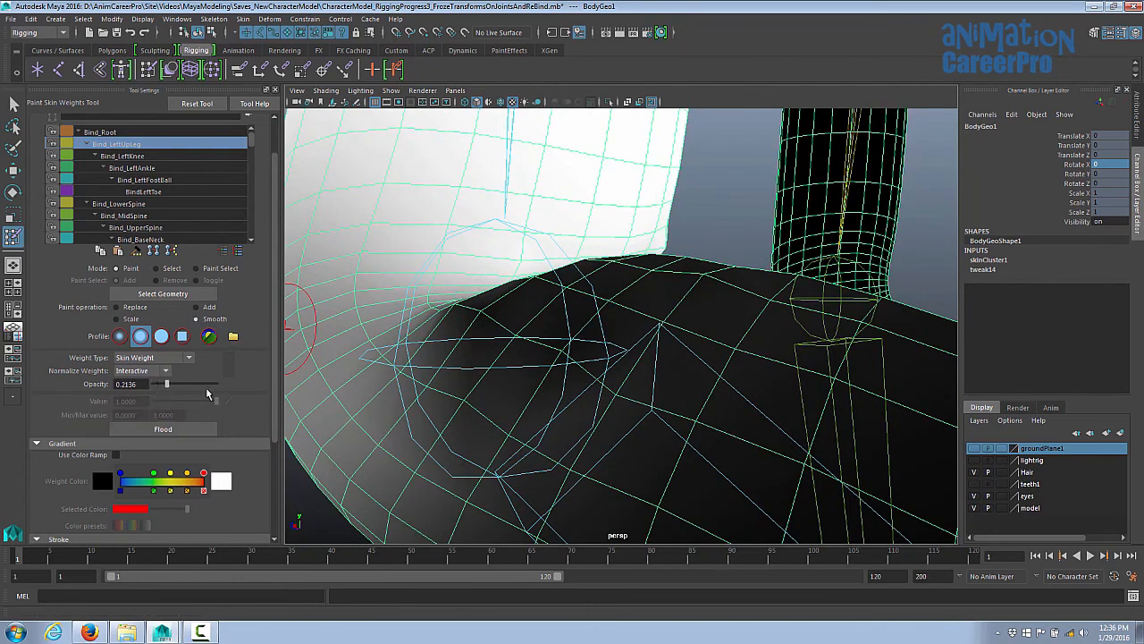
{"action": "left_click_drag", "start_coordinate": [715, 259], "coordinate": [644, 297], "text": "alt"}
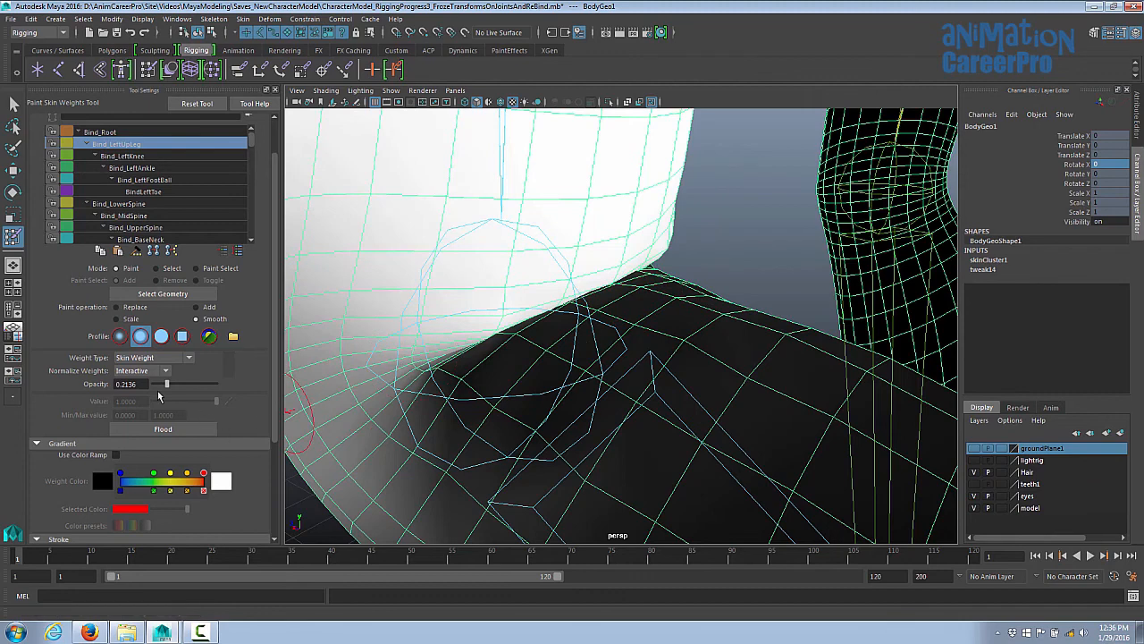
{"action": "left_click_drag", "start_coordinate": [167, 386], "coordinate": [178, 385]}
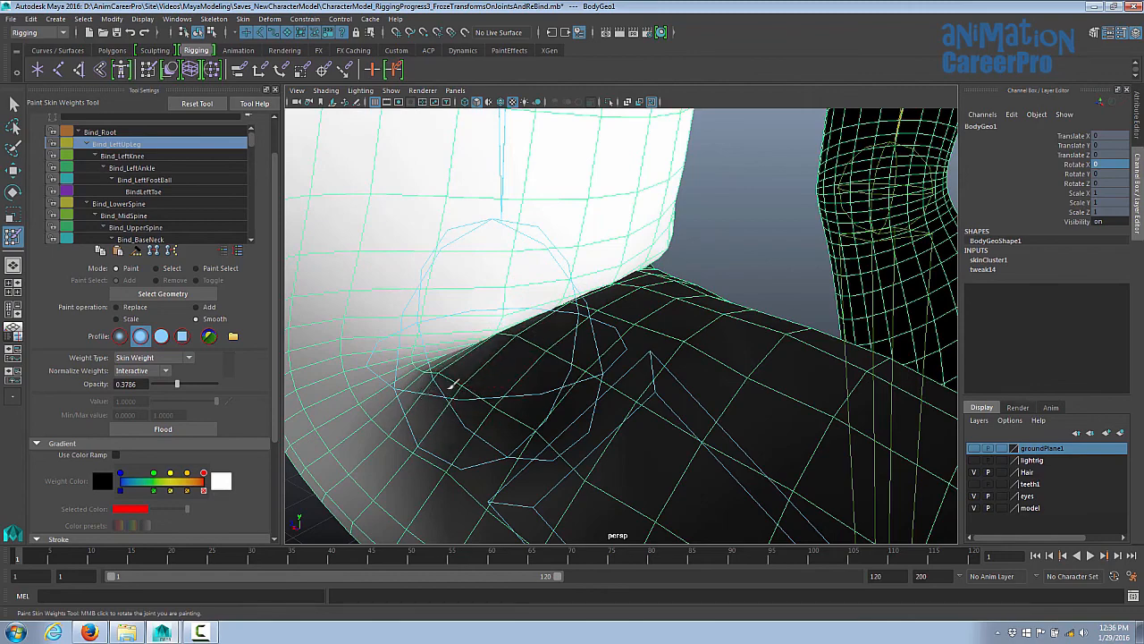
- Set the smoothing brush's Radius(U) to 0.1 and raise its Opacity to 0.5534
{"action": "left_click_drag", "start_coordinate": [536, 408], "coordinate": [559, 402], "text": "alt"}
{"action": "left_click_drag", "start_coordinate": [275, 375], "coordinate": [274, 425]}
{"action": "left_click_drag", "start_coordinate": [120, 480], "coordinate": [145, 483]}
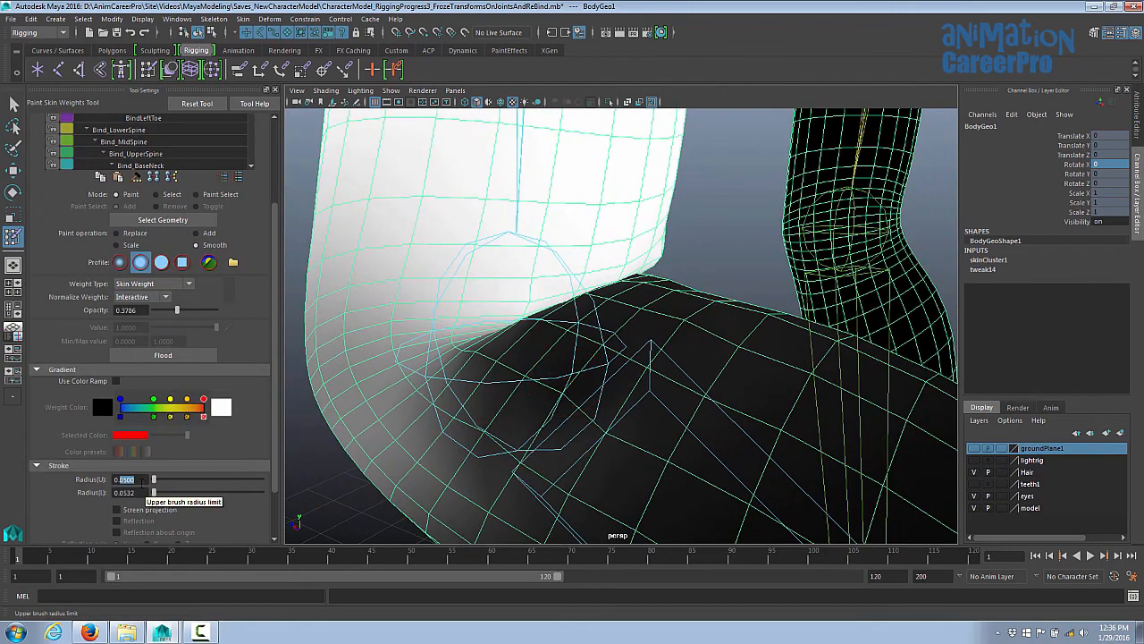
{"action": "type", "text": "1000"}
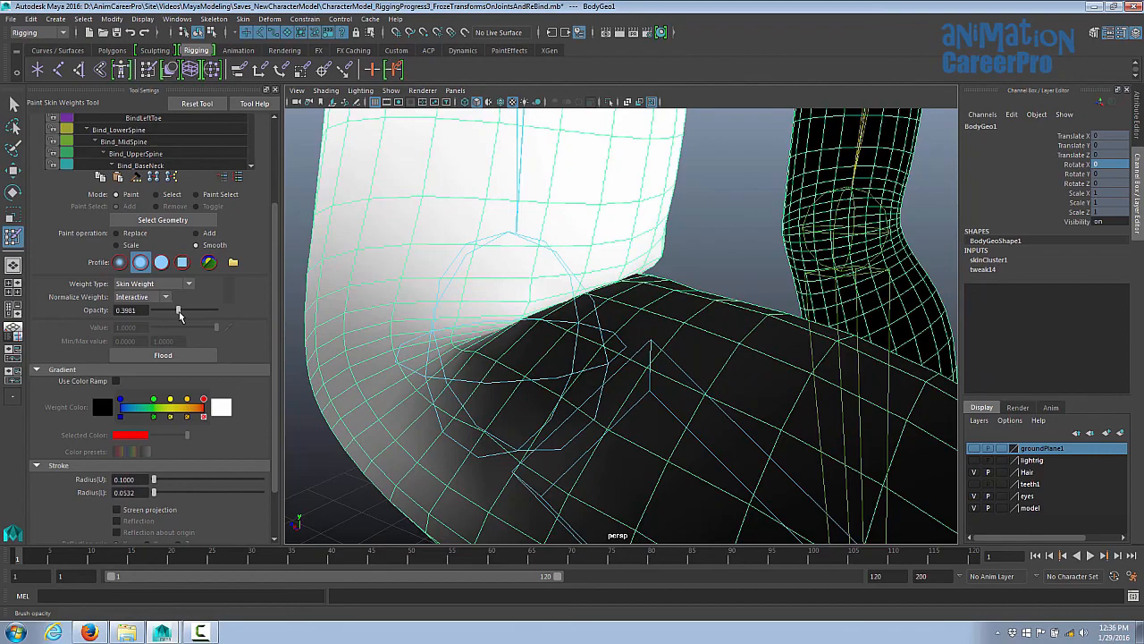
{"action": "left_click_drag", "start_coordinate": [177, 311], "coordinate": [188, 319]}
{"action": "left_click_drag", "start_coordinate": [623, 354], "coordinate": [628, 363], "text": "alt"}
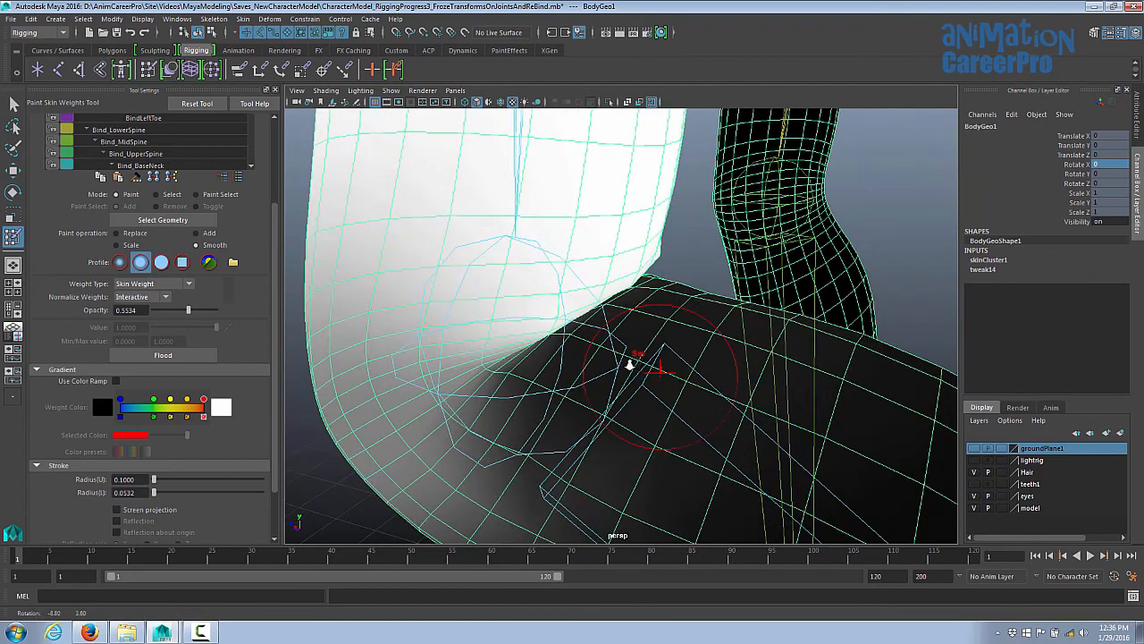
- Smooth the Bind_LeftUpLeg weights around the crease and both sides of the bent knee
{"action": "right_click_drag", "start_coordinate": [608, 351], "coordinate": [646, 359], "text": "alt"}
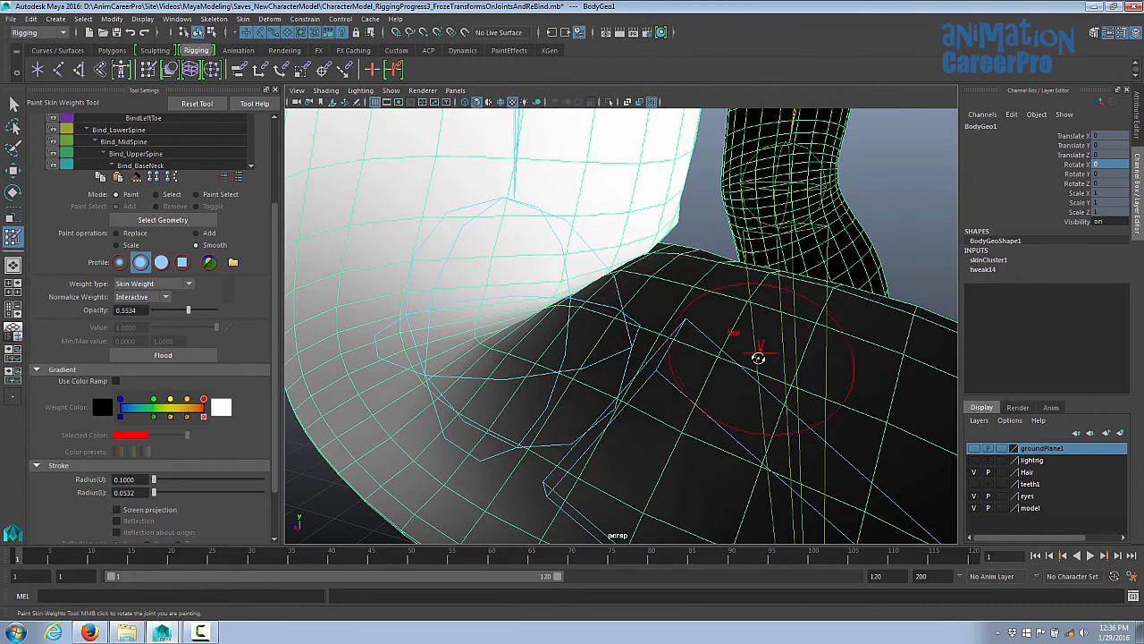
{"action": "left_click_drag", "start_coordinate": [756, 355], "coordinate": [588, 286], "text": "alt"}
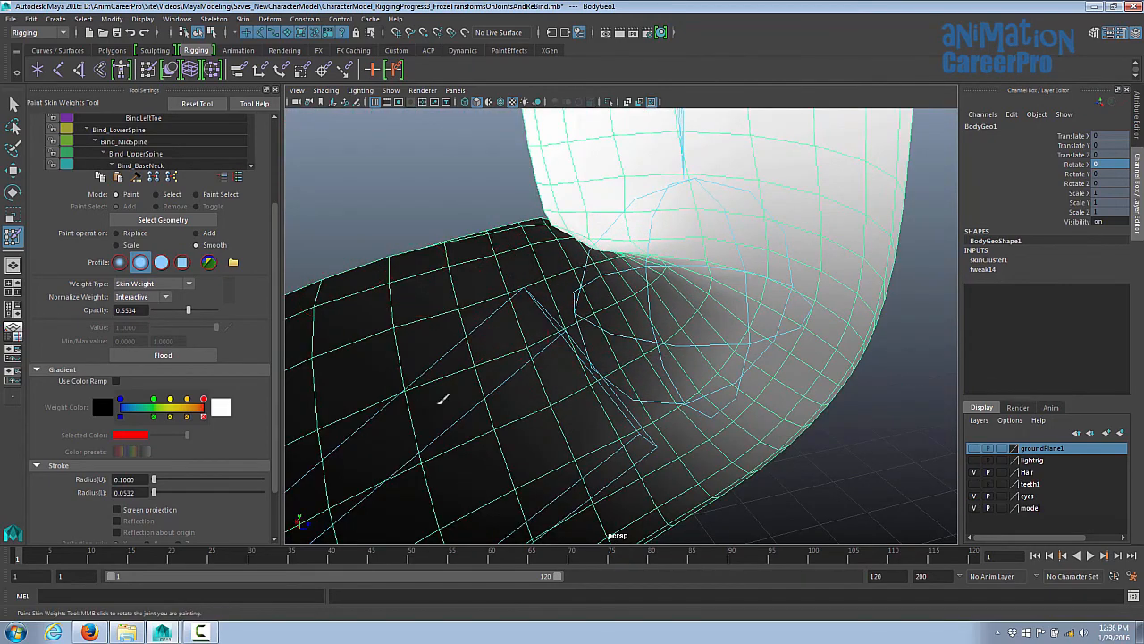
{"action": "mouse_move", "coordinate": [529, 394]}
{"action": "left_mouse_down", "text": "alt"}
{"action": "mouse_move", "coordinate": [797, 370]}
{"action": "mouse_move", "coordinate": [754, 385]}
{"action": "mouse_move", "coordinate": [715, 309]}
{"action": "left_mouse_up", "text": "alt"}
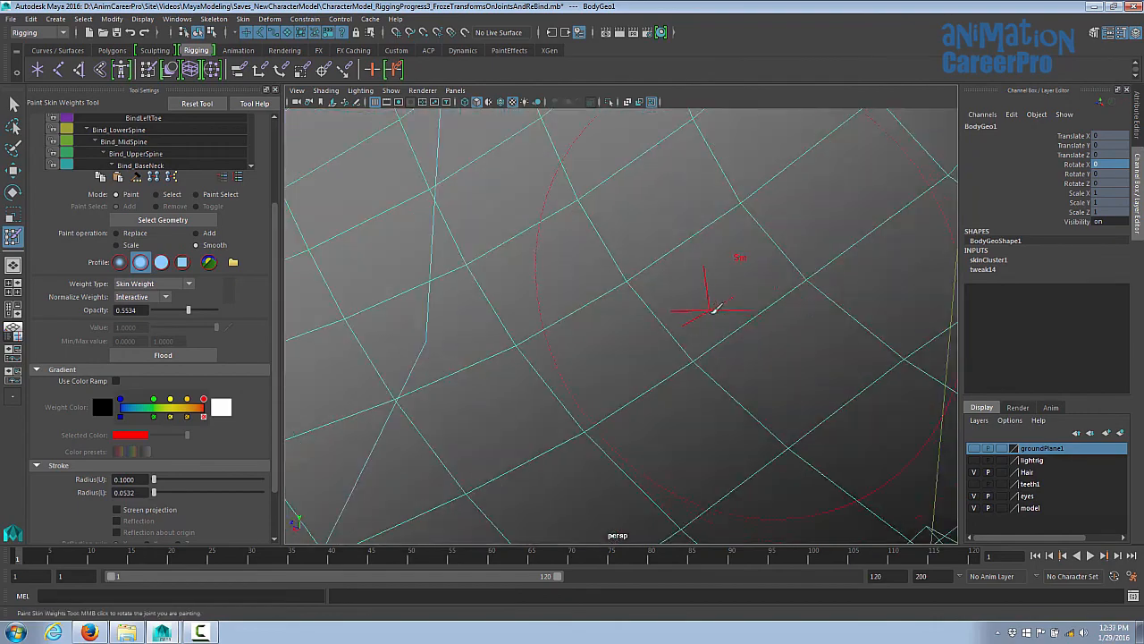
{"action": "right_click_drag", "start_coordinate": [714, 309], "coordinate": [731, 342], "text": "alt"}
{"action": "mouse_move", "coordinate": [730, 343]}
{"action": "left_mouse_down", "text": "alt"}
{"action": "mouse_move", "coordinate": [739, 334]}
{"action": "mouse_move", "coordinate": [674, 295]}
{"action": "left_mouse_up", "text": "alt"}
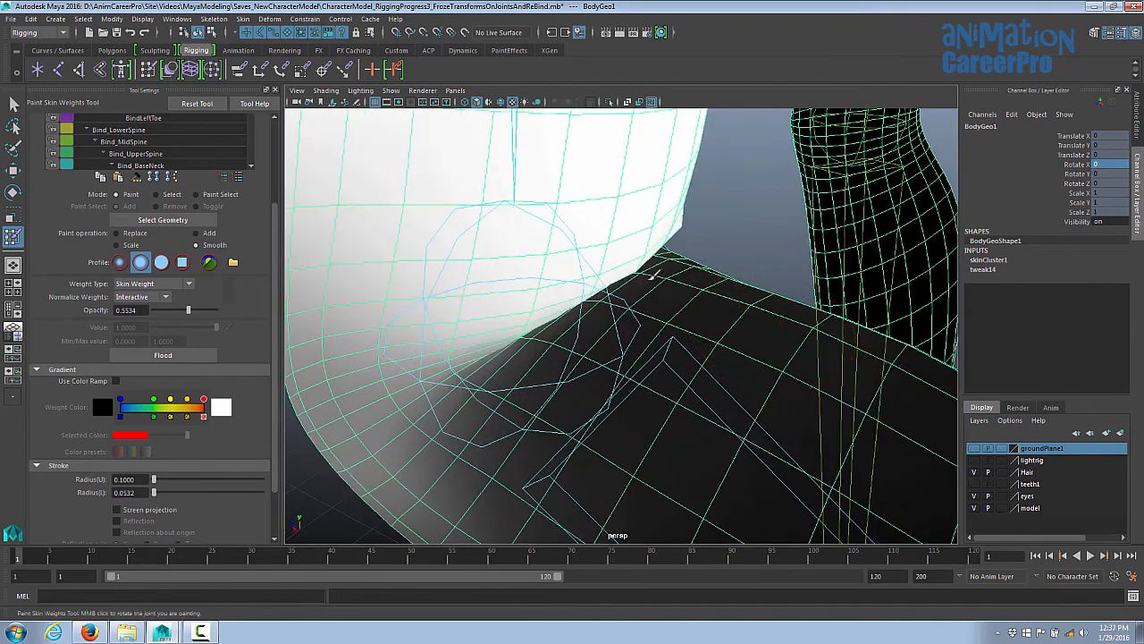
{"action": "mouse_move", "coordinate": [593, 328]}
{"action": "left_mouse_down", "text": "alt"}
{"action": "mouse_move", "coordinate": [600, 311]}
{"action": "mouse_move", "coordinate": [579, 306]}
{"action": "mouse_move", "coordinate": [572, 331]}
{"action": "mouse_move", "coordinate": [579, 228]}
{"action": "mouse_move", "coordinate": [647, 276]}
{"action": "mouse_move", "coordinate": [592, 218]}
{"action": "left_mouse_up", "text": "alt"}
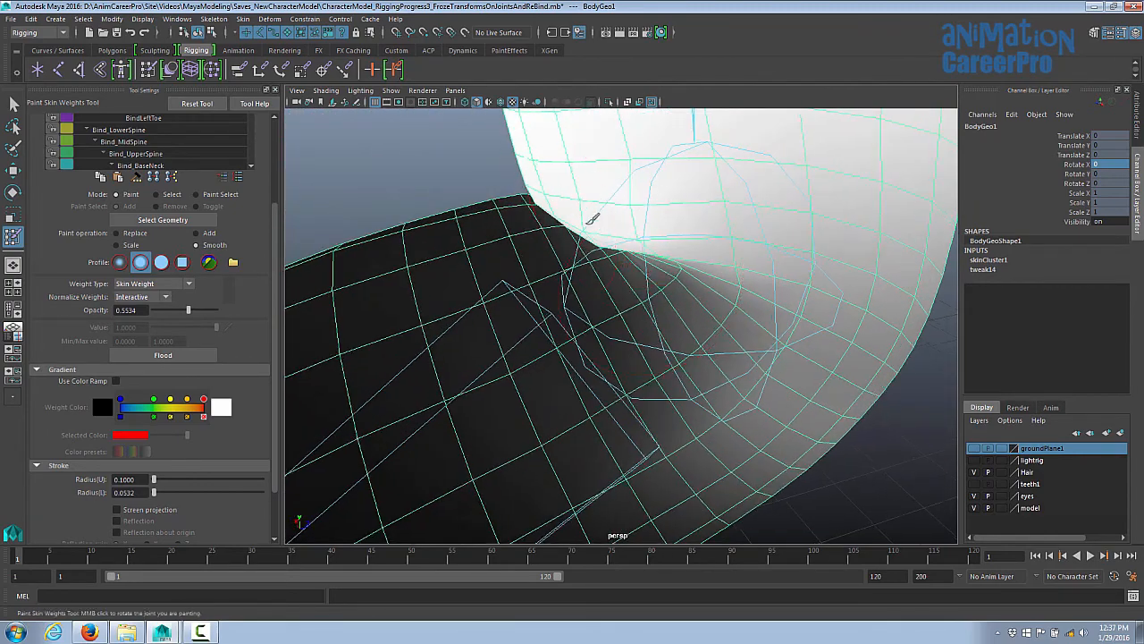
{"action": "mouse_move", "coordinate": [672, 234]}
{"action": "left_mouse_down", "text": "alt"}
{"action": "mouse_move", "coordinate": [682, 245]}
{"action": "mouse_move", "coordinate": [633, 211]}
{"action": "left_mouse_up", "text": "alt"}
{"action": "mouse_move", "coordinate": [590, 268]}
{"action": "left_mouse_down", "text": "alt"}
{"action": "mouse_move", "coordinate": [549, 225]}
{"action": "mouse_move", "coordinate": [506, 251]}
{"action": "mouse_move", "coordinate": [592, 331]}
{"action": "mouse_move", "coordinate": [588, 304]}
{"action": "left_mouse_up", "text": "alt"}
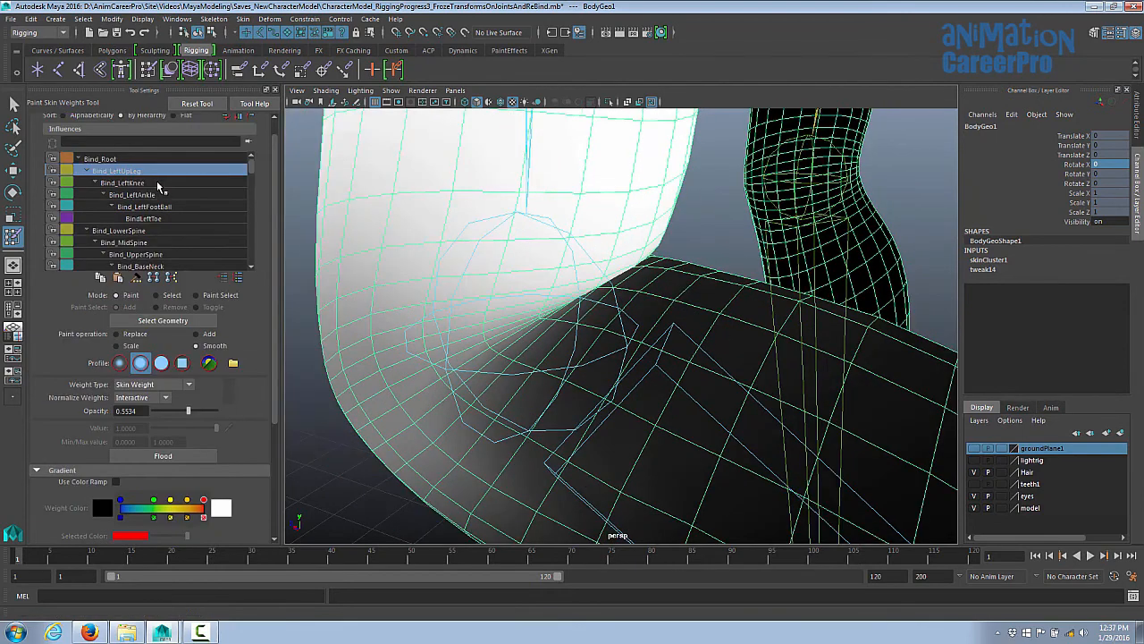
- Choose the Bind_LeftKnee influence and smooth its weights around the knee crease from both sides
{"action": "left_click", "coordinate": [156, 184]}
{"action": "left_click_drag", "start_coordinate": [554, 304], "coordinate": [649, 298], "text": "alt"}
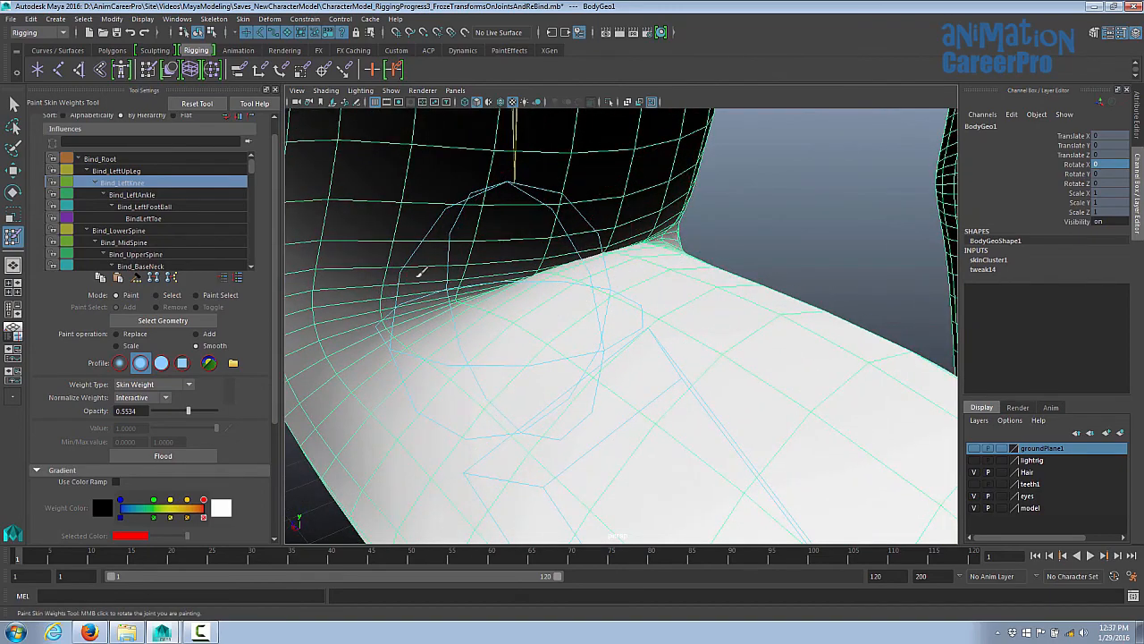
{"action": "right_click_drag", "start_coordinate": [776, 320], "coordinate": [848, 337], "text": "alt"}
{"action": "left_click_drag", "start_coordinate": [847, 337], "coordinate": [613, 327], "text": "alt"}
{"action": "left_click_drag", "start_coordinate": [687, 400], "coordinate": [830, 400], "text": "alt"}
{"action": "mouse_move", "coordinate": [633, 355]}
{"action": "left_mouse_down", "text": "alt"}
{"action": "mouse_move", "coordinate": [717, 384]}
{"action": "mouse_move", "coordinate": [694, 358]}
{"action": "mouse_move", "coordinate": [677, 270]}
{"action": "left_mouse_up", "text": "alt"}
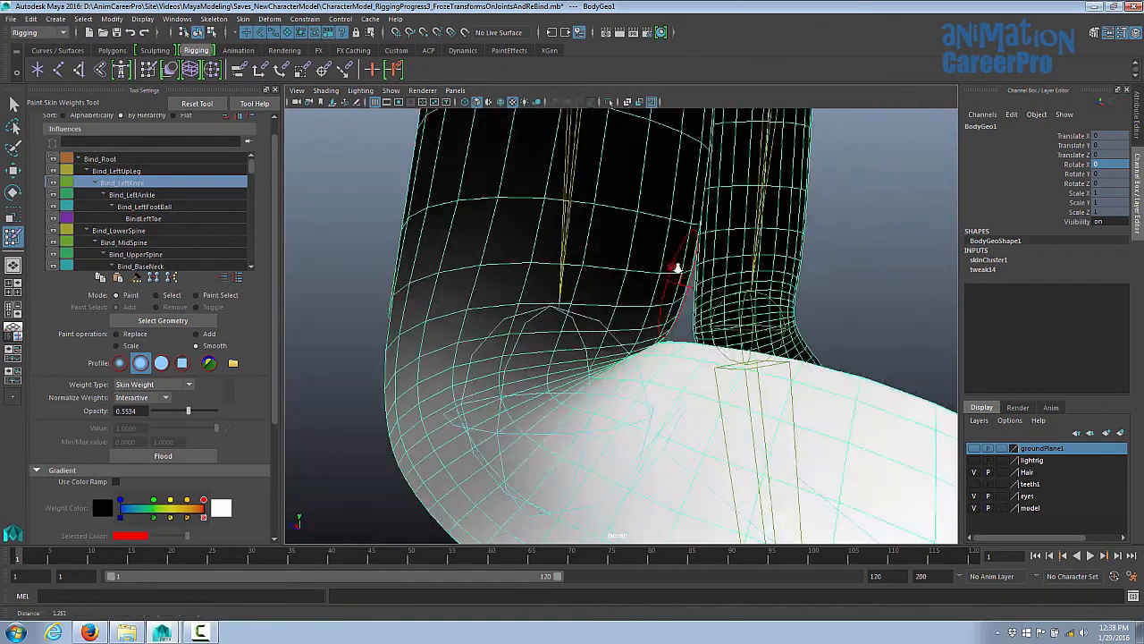
{"action": "right_click_drag", "start_coordinate": [677, 270], "coordinate": [738, 299], "text": "alt"}
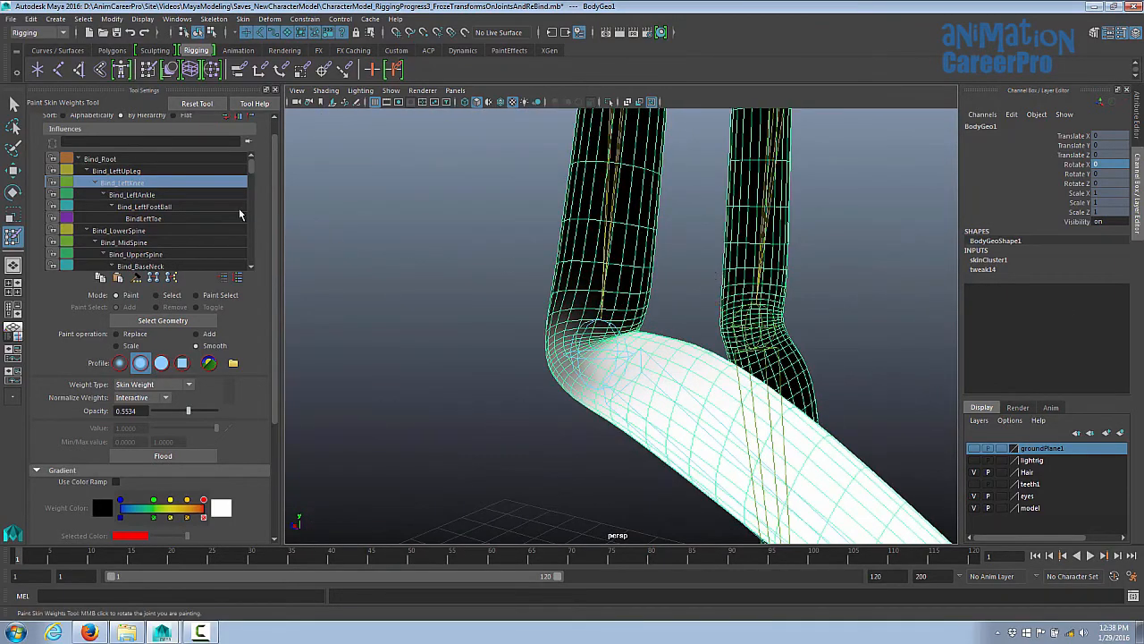
- Leave weight painting, turn off X-ray joints, and deselect the body to examine the bent knee
{"action": "left_click", "coordinate": [13, 104]}
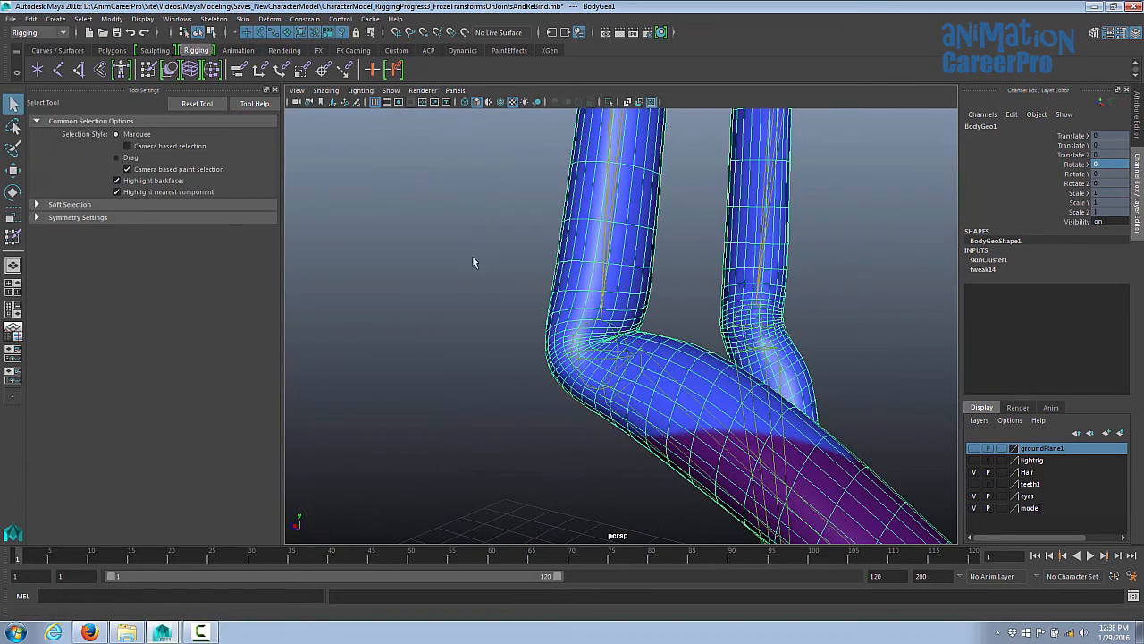
{"action": "left_click", "coordinate": [654, 102]}
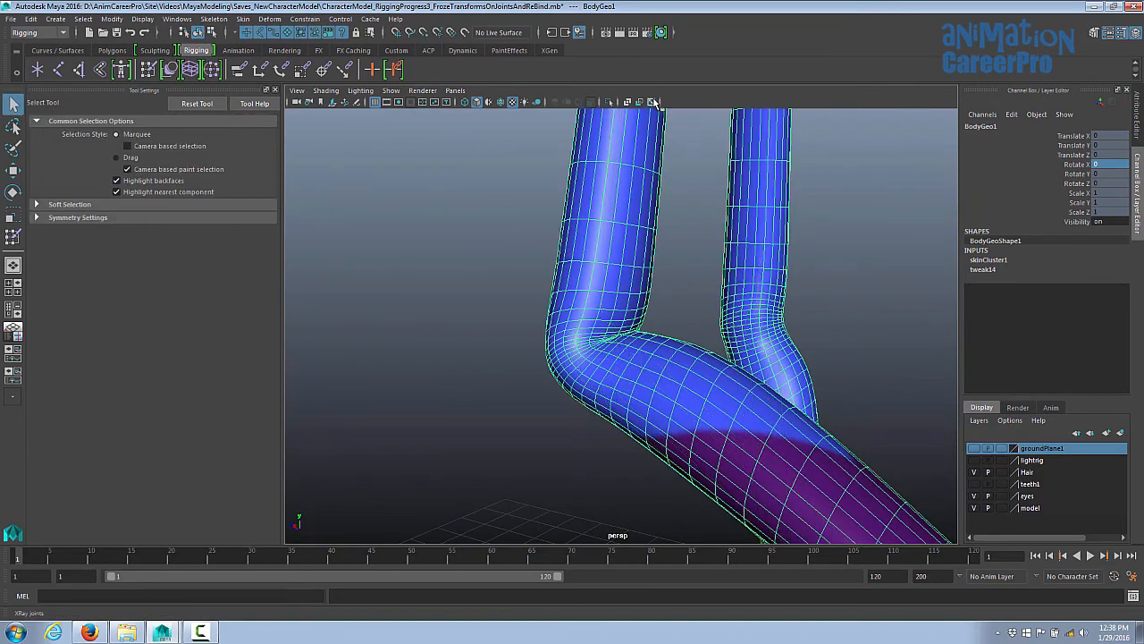
{"action": "left_click_drag", "start_coordinate": [692, 253], "coordinate": [477, 314], "text": "alt"}
{"action": "left_click", "coordinate": [856, 238]}
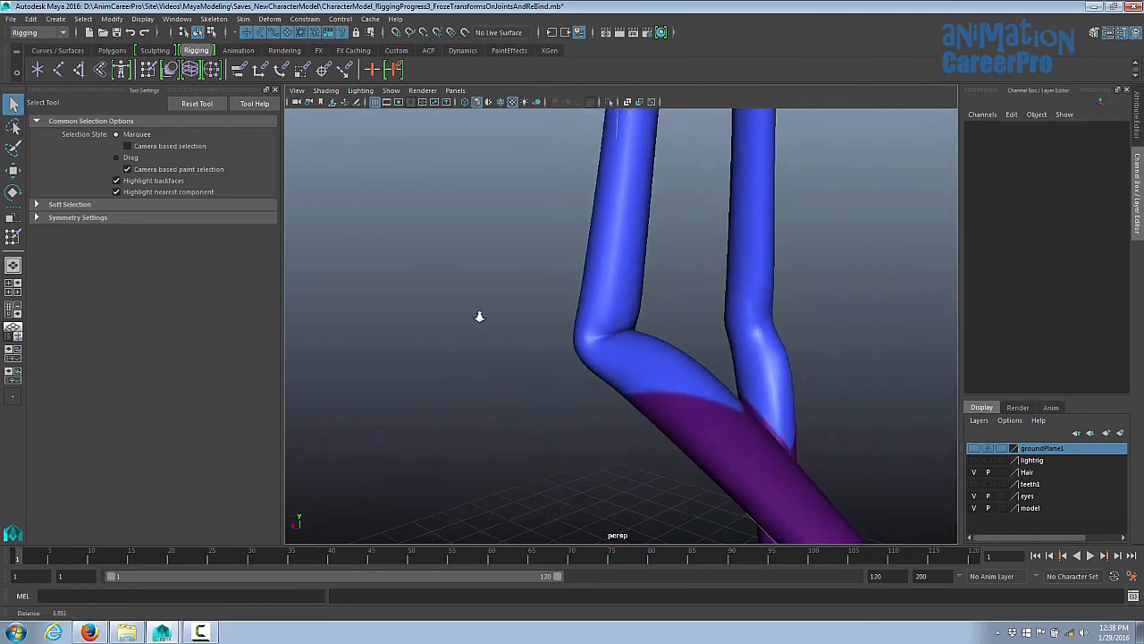
- Try rotating a joint of the left leg to test its skin deformation
{"action": "left_click", "coordinate": [641, 359]}
{"action": "left_click_drag", "start_coordinate": [641, 358], "coordinate": [806, 391], "text": "alt"}
{"action": "key", "text": "e"}
{"action": "left_click_drag", "start_coordinate": [715, 384], "coordinate": [712, 332]}
{"action": "left_click_drag", "start_coordinate": [703, 316], "coordinate": [682, 263]}
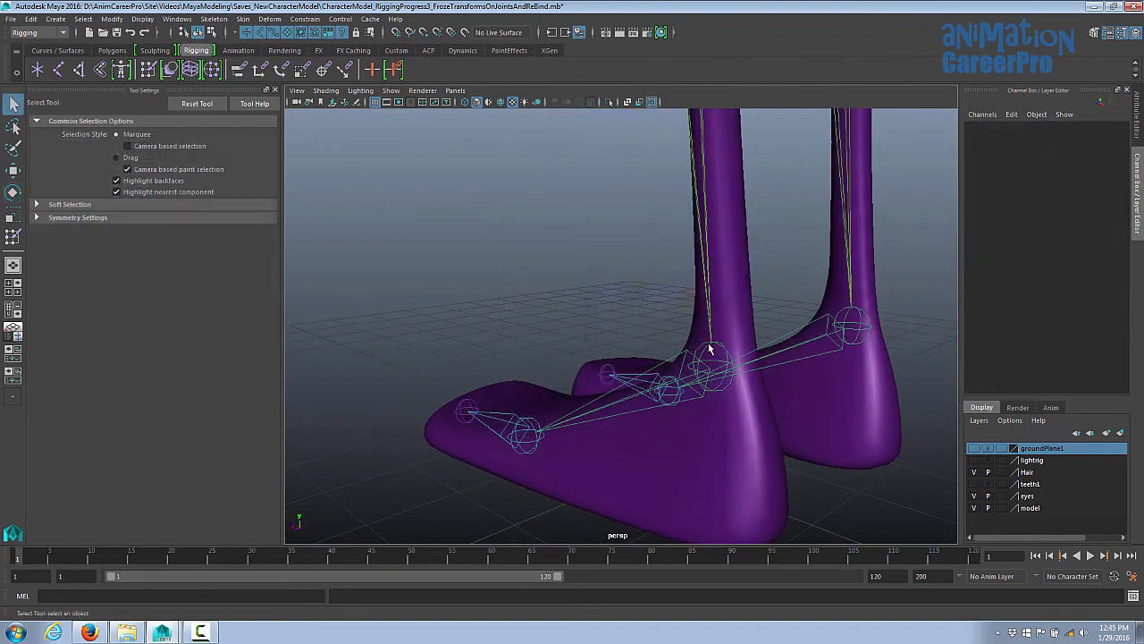
- Select the Bind_LeftAnkle joint and tilt the foot sideways to a Rotate Z of about 40.3
{"action": "left_click", "coordinate": [707, 357]}
{"action": "left_click_drag", "start_coordinate": [706, 357], "coordinate": [572, 375], "text": "alt"}
{"action": "key", "text": "e"}
{"action": "scroll", "coordinate": [694, 388], "scroll_direction": "up", "scroll_amount": 2}
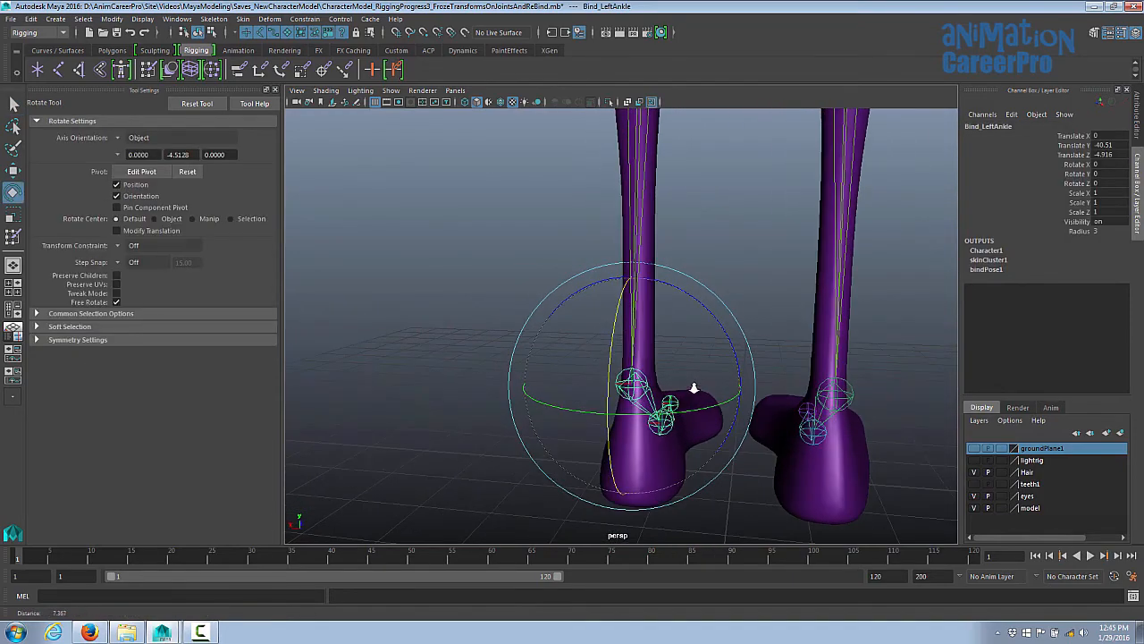
{"action": "left_click_drag", "start_coordinate": [713, 323], "coordinate": [716, 316]}
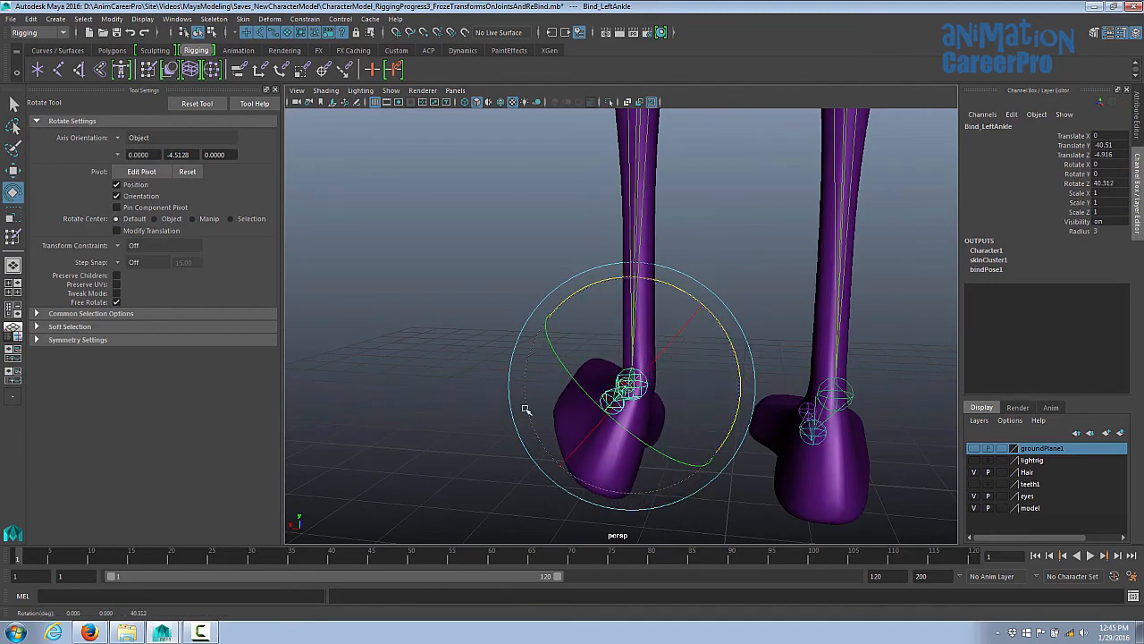
{"action": "left_click_drag", "start_coordinate": [526, 408], "coordinate": [733, 358], "text": "alt"}
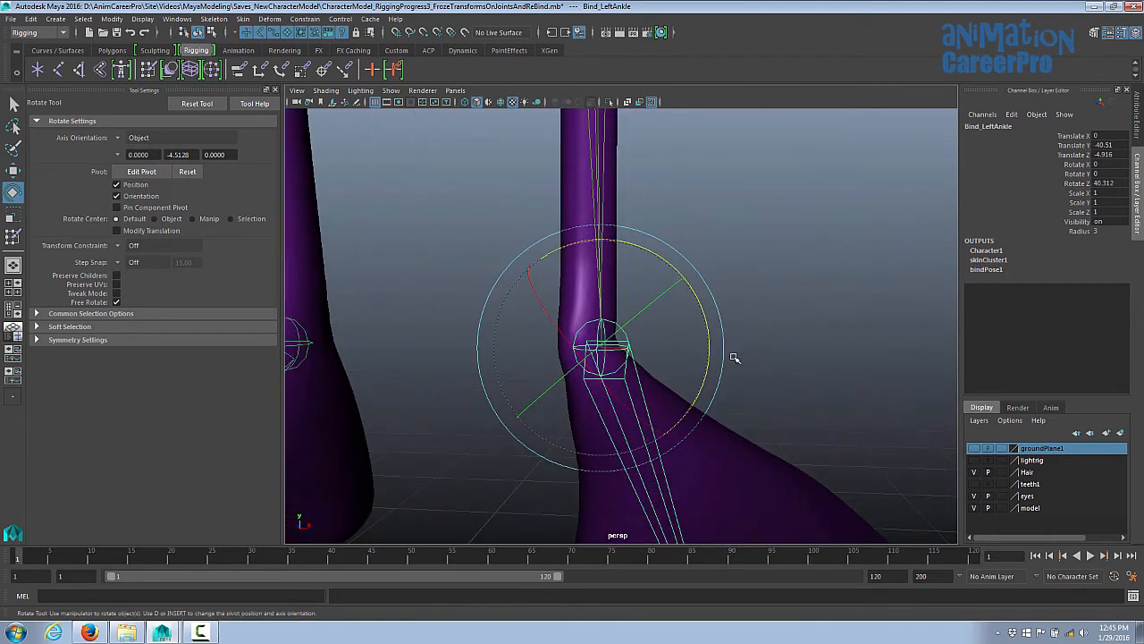
- Turn off X-ray joints, tilt the left ankle both ways around Z to test the skin deformation, and undo the tilts
{"action": "left_click", "coordinate": [652, 102]}
{"action": "left_click_drag", "start_coordinate": [691, 321], "coordinate": [658, 373]}
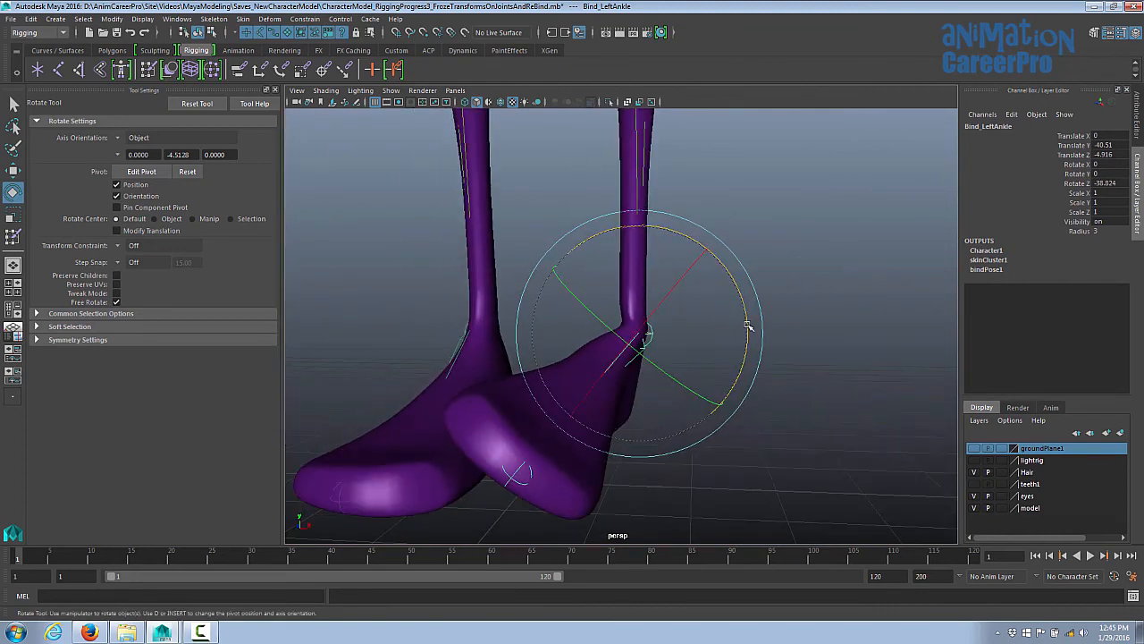
{"action": "left_click_drag", "start_coordinate": [747, 315], "coordinate": [689, 217]}
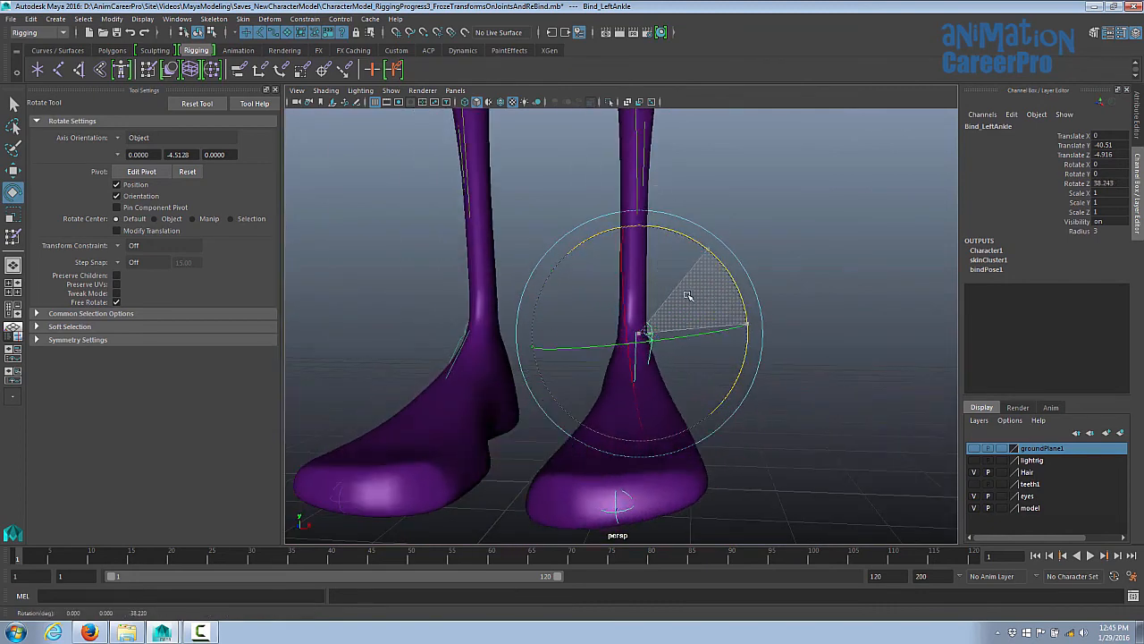
{"action": "left_click_drag", "start_coordinate": [688, 296], "coordinate": [682, 239]}
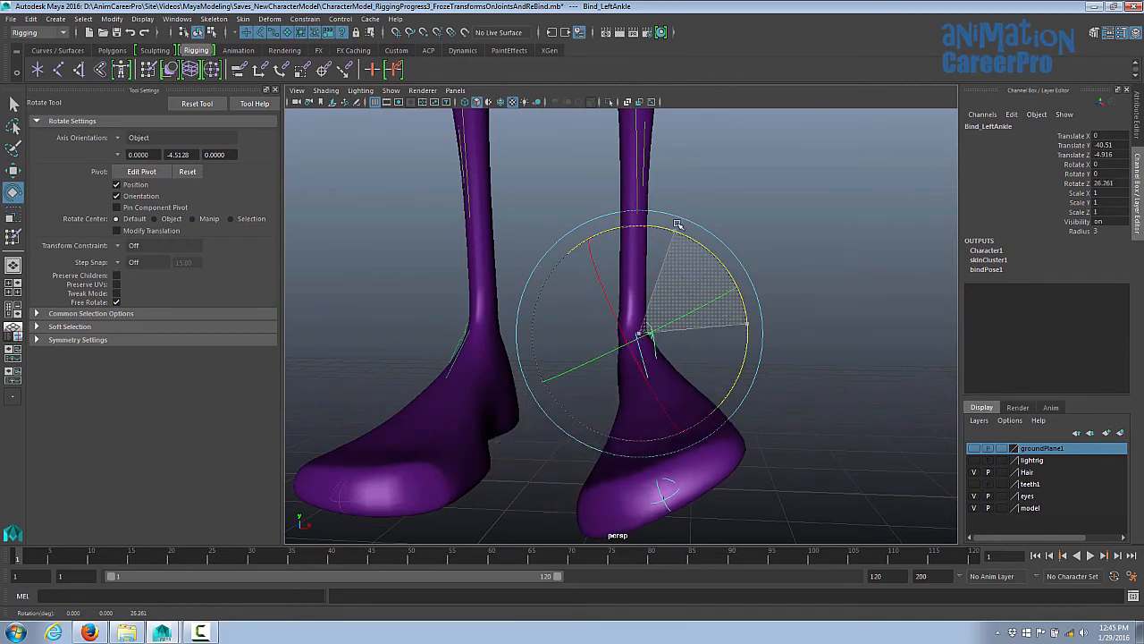
{"action": "key", "text": "ctrl+z"}
{"action": "key", "text": "ctrl+z"}
{"action": "key", "text": "ctrl+z"}
- Bend the left foot upward to a Rotate X of about -33.9 and examine the ankle's deformation from both sides
{"action": "left_click_drag", "start_coordinate": [686, 295], "coordinate": [908, 369], "text": "alt"}
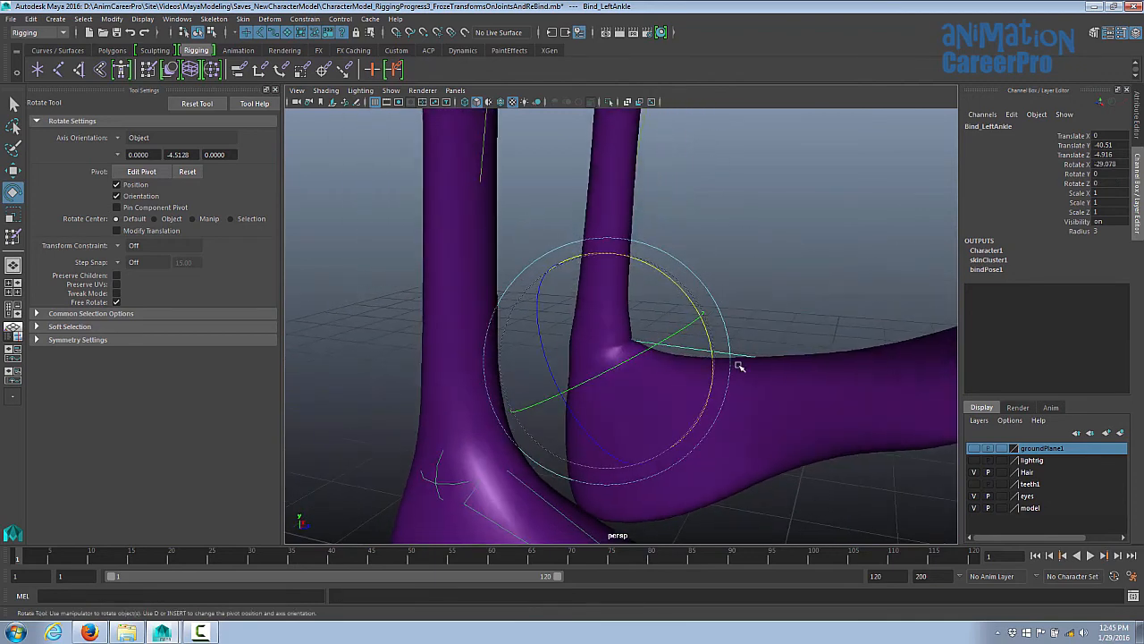
{"action": "right_click_drag", "start_coordinate": [741, 367], "coordinate": [715, 304], "text": "alt"}
{"action": "left_click_drag", "start_coordinate": [659, 263], "coordinate": [639, 244]}
{"action": "left_click_drag", "start_coordinate": [804, 315], "coordinate": [524, 328], "text": "alt"}
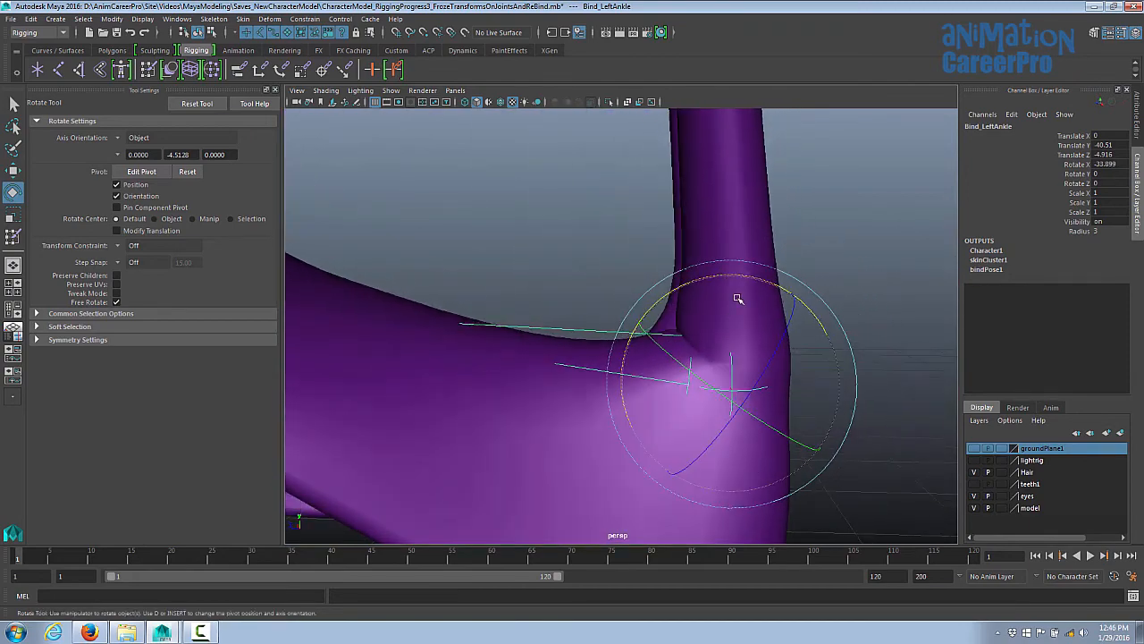
- Bend the left ankle down to a Rotate X of about 51.6 and examine the heel and lower shin
{"action": "left_click_drag", "start_coordinate": [738, 299], "coordinate": [657, 371]}
{"action": "right_click_drag", "start_coordinate": [768, 330], "coordinate": [683, 295], "text": "alt"}
{"action": "left_click_drag", "start_coordinate": [682, 291], "coordinate": [694, 309], "text": "alt"}
{"action": "right_click_drag", "start_coordinate": [694, 309], "coordinate": [738, 328], "text": "alt"}
{"action": "mouse_move", "coordinate": [738, 327]}
{"action": "left_mouse_down", "text": "alt"}
{"action": "mouse_move", "coordinate": [792, 357]}
{"action": "mouse_move", "coordinate": [733, 313]}
{"action": "left_mouse_up", "text": "alt"}
{"action": "left_click_drag", "start_coordinate": [722, 227], "coordinate": [729, 214], "text": "alt"}
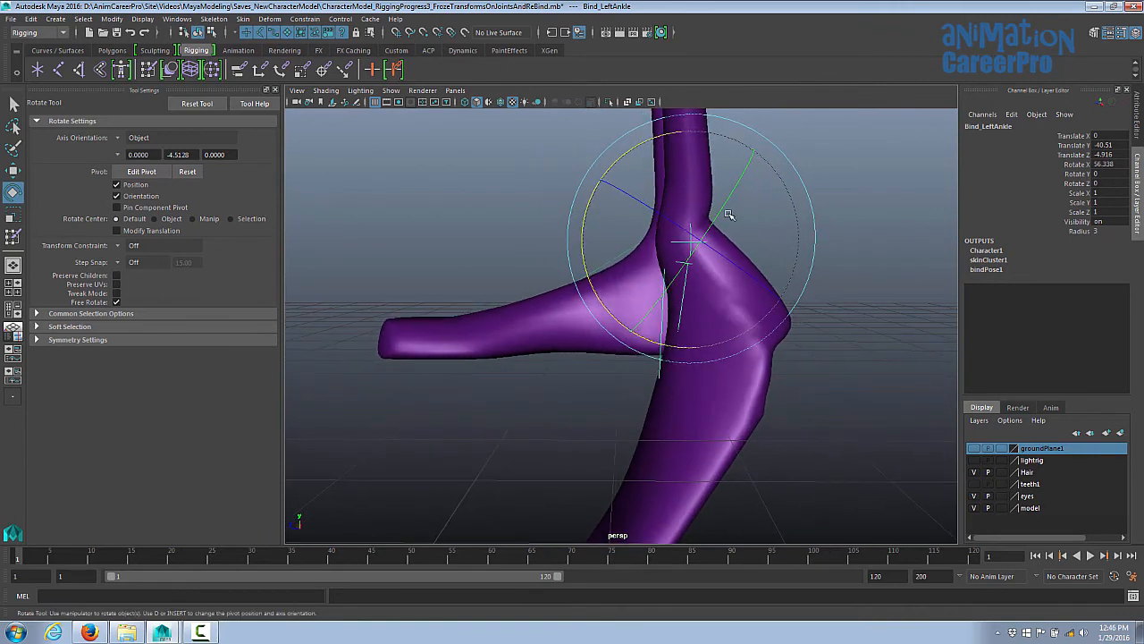
{"action": "left_click_drag", "start_coordinate": [708, 152], "coordinate": [565, 282]}
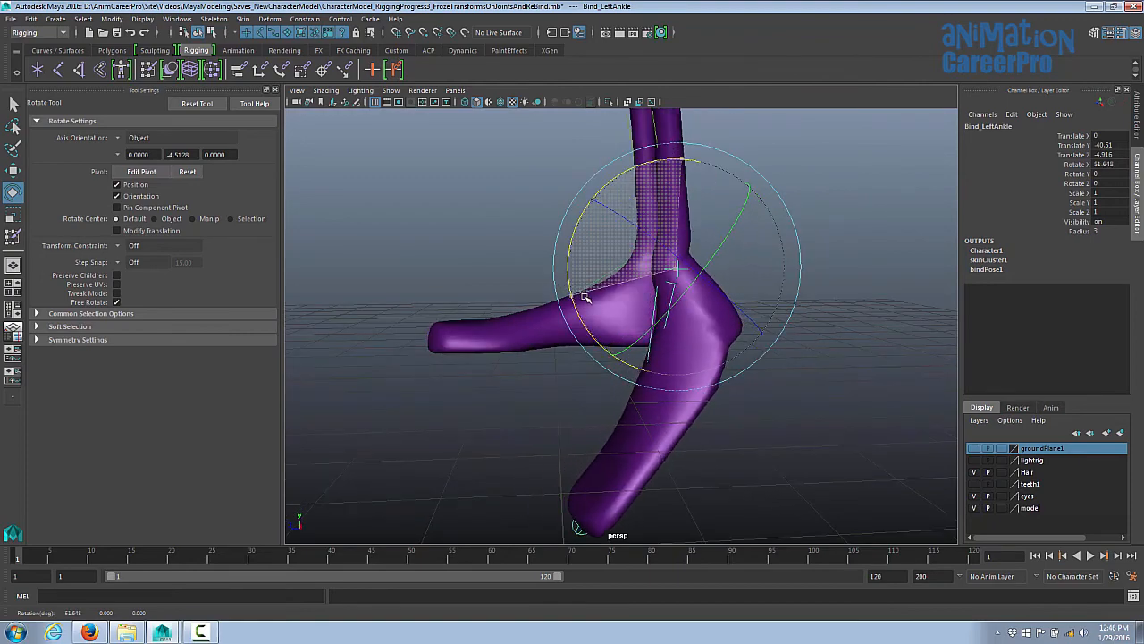
{"action": "left_click_drag", "start_coordinate": [586, 300], "coordinate": [898, 361], "text": "alt"}
- Select the body mesh, activate the Paint Skin Weights tool, and display the Bind_LeftKnee influence around the left heel
{"action": "key", "text": "q"}
{"action": "left_click", "coordinate": [778, 329]}
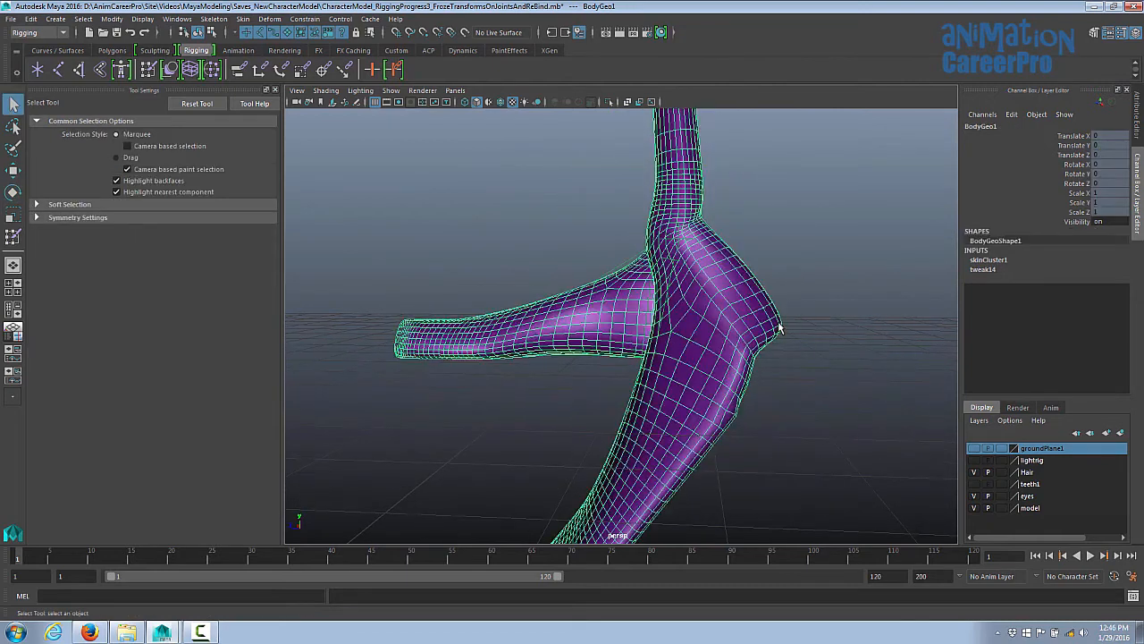
{"action": "left_click", "coordinate": [13, 237]}
{"action": "left_click", "coordinate": [121, 182]}
{"action": "mouse_move", "coordinate": [572, 358]}
{"action": "left_mouse_down", "text": "alt"}
{"action": "mouse_move", "coordinate": [636, 359]}
{"action": "mouse_move", "coordinate": [787, 317]}
{"action": "mouse_move", "coordinate": [718, 320]}
{"action": "mouse_move", "coordinate": [707, 338]}
{"action": "mouse_move", "coordinate": [744, 360]}
{"action": "mouse_move", "coordinate": [703, 358]}
{"action": "left_mouse_up", "text": "alt"}
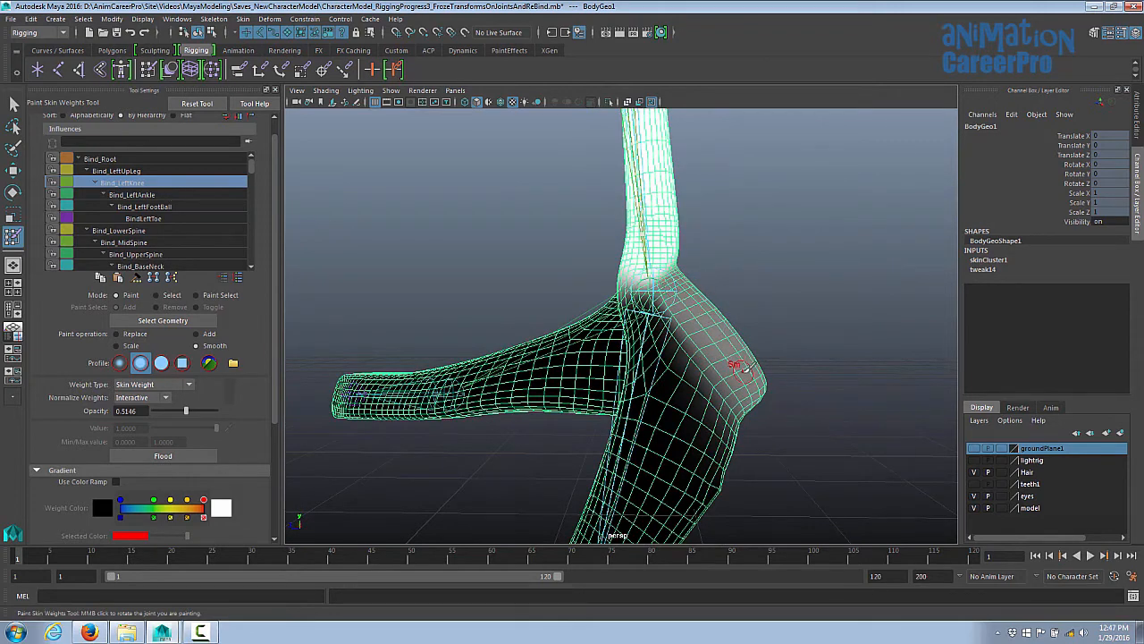
- Choose the Bind_LeftAnkle influence and add weight over one side of the left heel with an upper brush radius of 0.2
{"action": "left_click", "coordinate": [134, 195]}
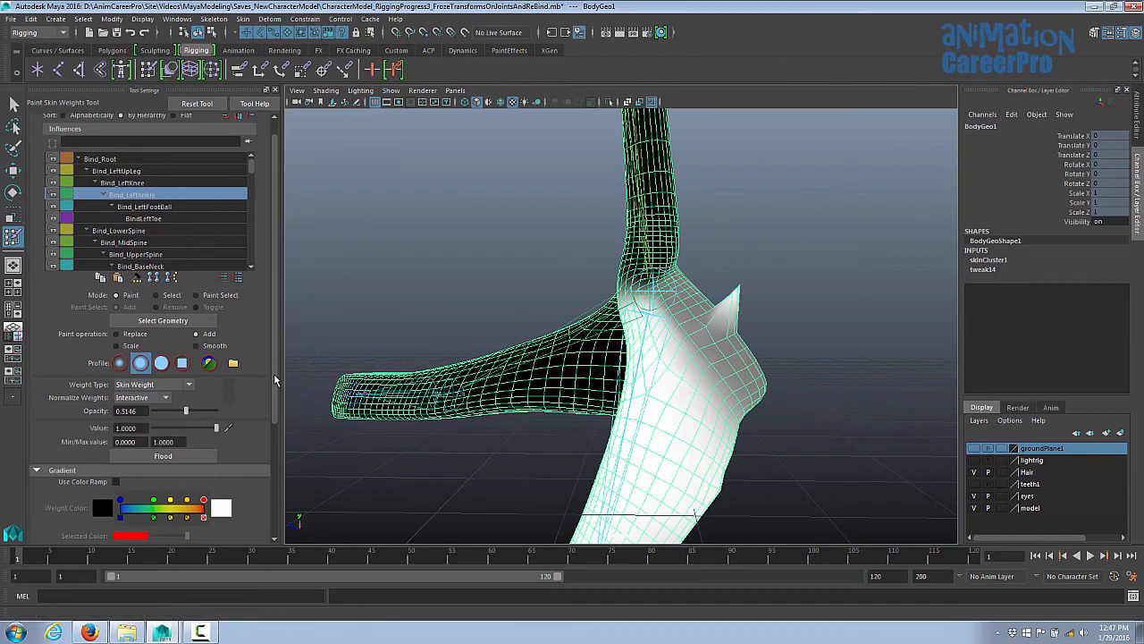
{"action": "left_click_drag", "start_coordinate": [276, 380], "coordinate": [280, 451]}
{"action": "left_click_drag", "start_coordinate": [152, 468], "coordinate": [153, 469]}
{"action": "left_click_drag", "start_coordinate": [441, 376], "coordinate": [533, 403], "text": "alt"}
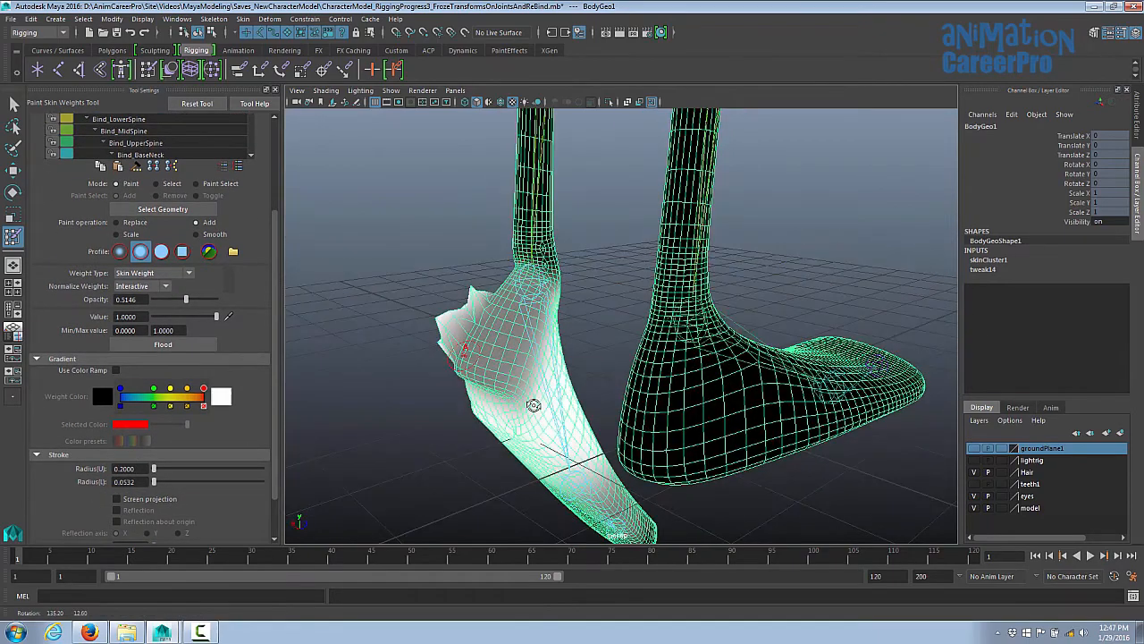
{"action": "middle_click_drag", "start_coordinate": [593, 389], "coordinate": [681, 362], "text": "alt"}
{"action": "mouse_move", "coordinate": [583, 337]}
{"action": "left_mouse_down"}
{"action": "mouse_move", "coordinate": [576, 350]}
{"action": "mouse_move", "coordinate": [620, 368]}
{"action": "mouse_move", "coordinate": [594, 416]}
{"action": "mouse_move", "coordinate": [674, 365]}
{"action": "mouse_move", "coordinate": [621, 331]}
{"action": "mouse_move", "coordinate": [670, 480]}
{"action": "mouse_move", "coordinate": [594, 478]}
{"action": "left_mouse_up"}
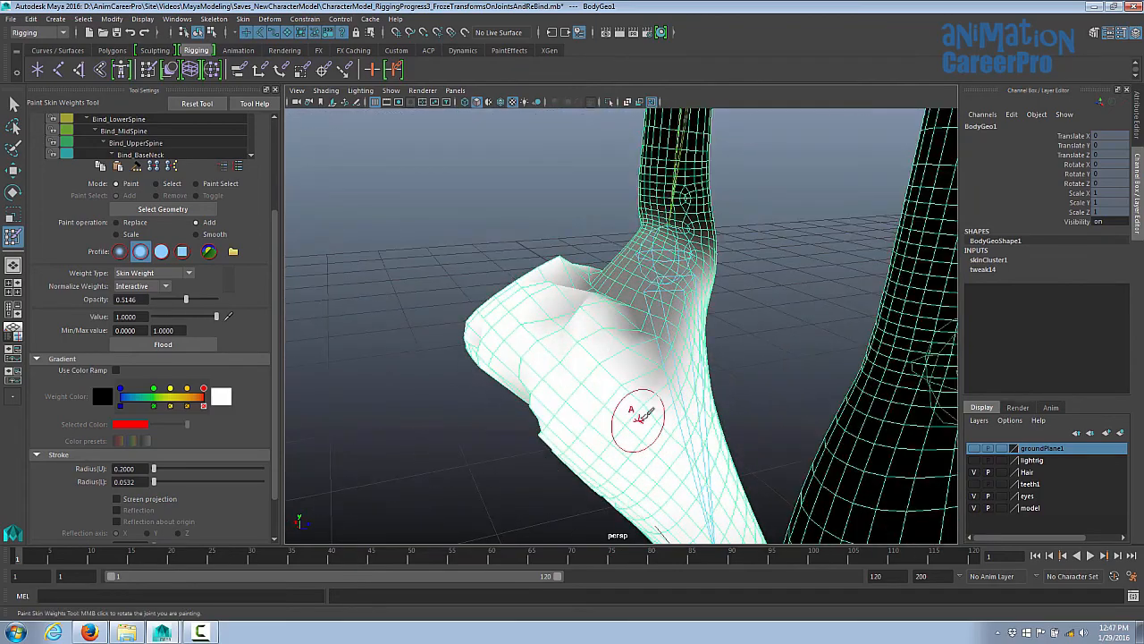
- Add Bind_LeftAnkle weight over the opposite side of the left heel
{"action": "mouse_move", "coordinate": [607, 409]}
{"action": "left_mouse_down", "text": "alt"}
{"action": "mouse_move", "coordinate": [884, 380]}
{"action": "mouse_move", "coordinate": [874, 394]}
{"action": "left_mouse_up", "text": "alt"}
{"action": "mouse_move", "coordinate": [754, 396]}
{"action": "left_mouse_down"}
{"action": "mouse_move", "coordinate": [774, 342]}
{"action": "mouse_move", "coordinate": [650, 474]}
{"action": "left_mouse_up"}
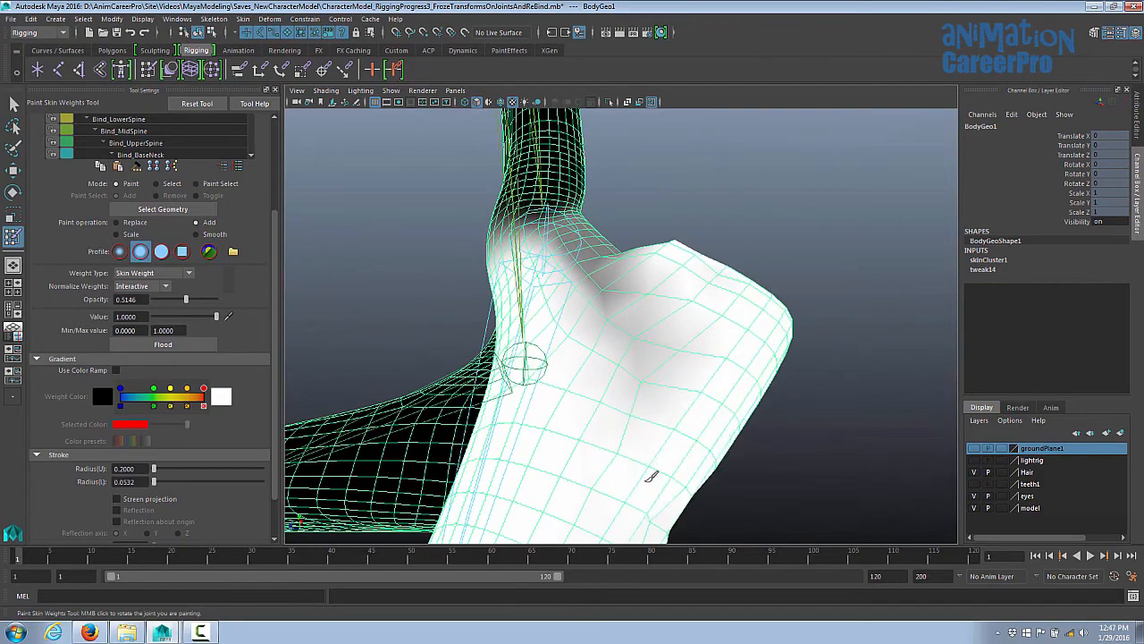
{"action": "left_click_drag", "start_coordinate": [703, 501], "coordinate": [700, 466], "text": "alt"}
{"action": "mouse_move", "coordinate": [685, 472]}
{"action": "left_mouse_down"}
{"action": "mouse_move", "coordinate": [717, 376]}
{"action": "mouse_move", "coordinate": [646, 361]}
{"action": "left_mouse_up"}
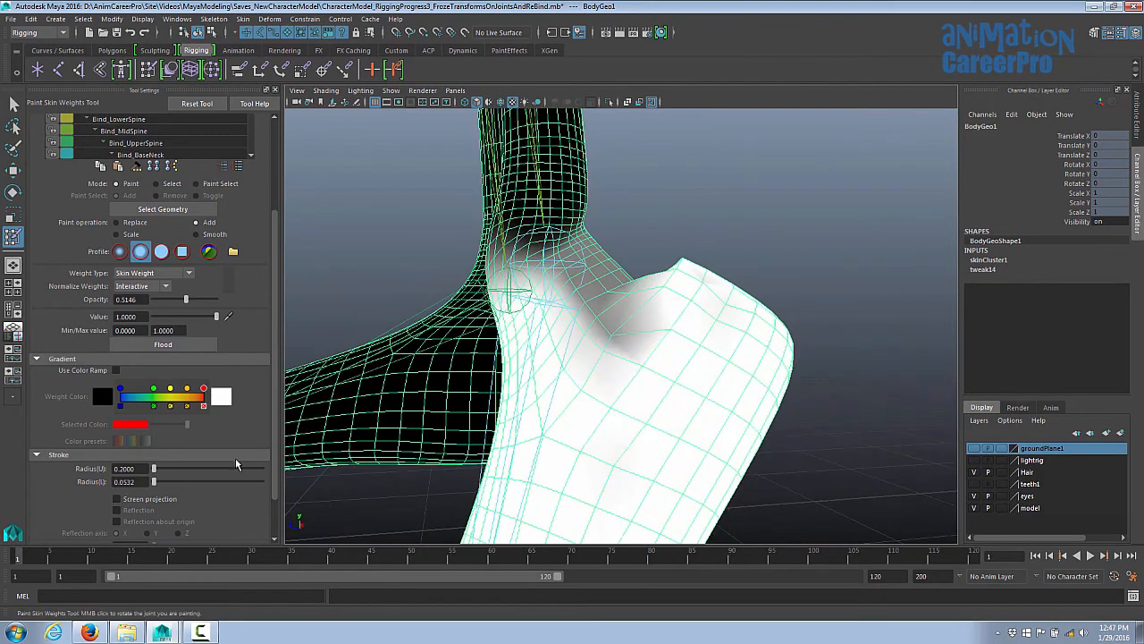
- Raise the brush opacity to 1 and fill the remaining heel area with full Bind_LeftAnkle weight
{"action": "left_click_drag", "start_coordinate": [188, 305], "coordinate": [216, 300]}
{"action": "mouse_move", "coordinate": [613, 332]}
{"action": "left_mouse_down", "text": "alt"}
{"action": "mouse_move", "coordinate": [817, 429]}
{"action": "mouse_move", "coordinate": [759, 276]}
{"action": "mouse_move", "coordinate": [728, 420]}
{"action": "mouse_move", "coordinate": [567, 396]}
{"action": "mouse_move", "coordinate": [590, 402]}
{"action": "left_mouse_up", "text": "alt"}
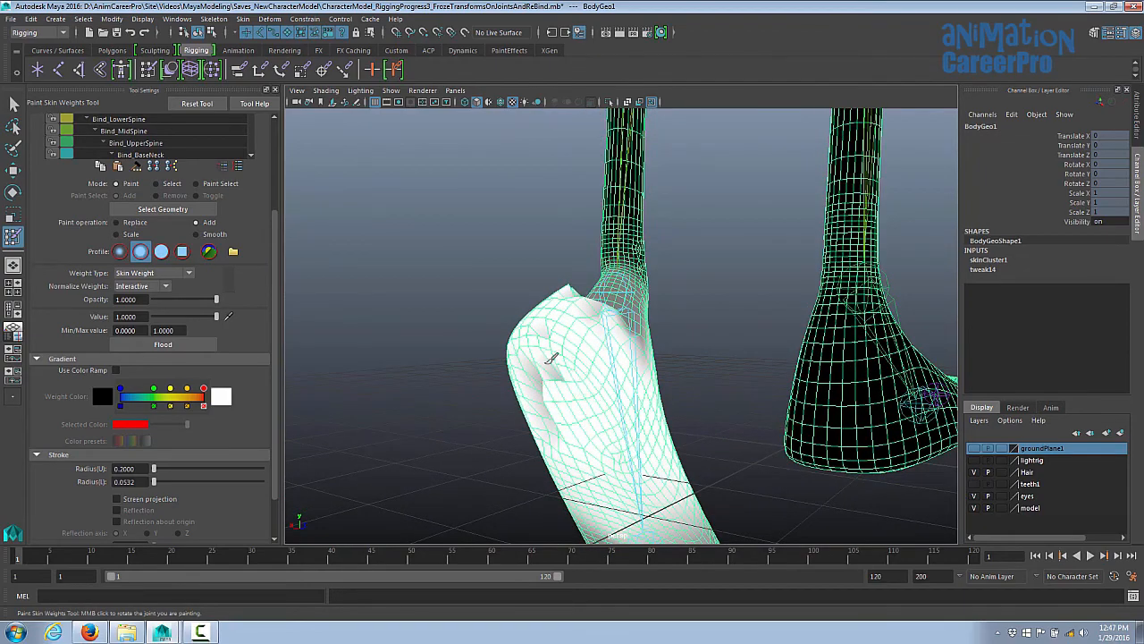
{"action": "mouse_move", "coordinate": [551, 358]}
{"action": "left_mouse_down", "text": "alt"}
{"action": "mouse_move", "coordinate": [577, 395]}
{"action": "mouse_move", "coordinate": [554, 377]}
{"action": "mouse_move", "coordinate": [566, 401]}
{"action": "mouse_move", "coordinate": [673, 413]}
{"action": "mouse_move", "coordinate": [595, 401]}
{"action": "mouse_move", "coordinate": [580, 365]}
{"action": "mouse_move", "coordinate": [592, 409]}
{"action": "mouse_move", "coordinate": [671, 403]}
{"action": "mouse_move", "coordinate": [549, 362]}
{"action": "left_mouse_up", "text": "alt"}
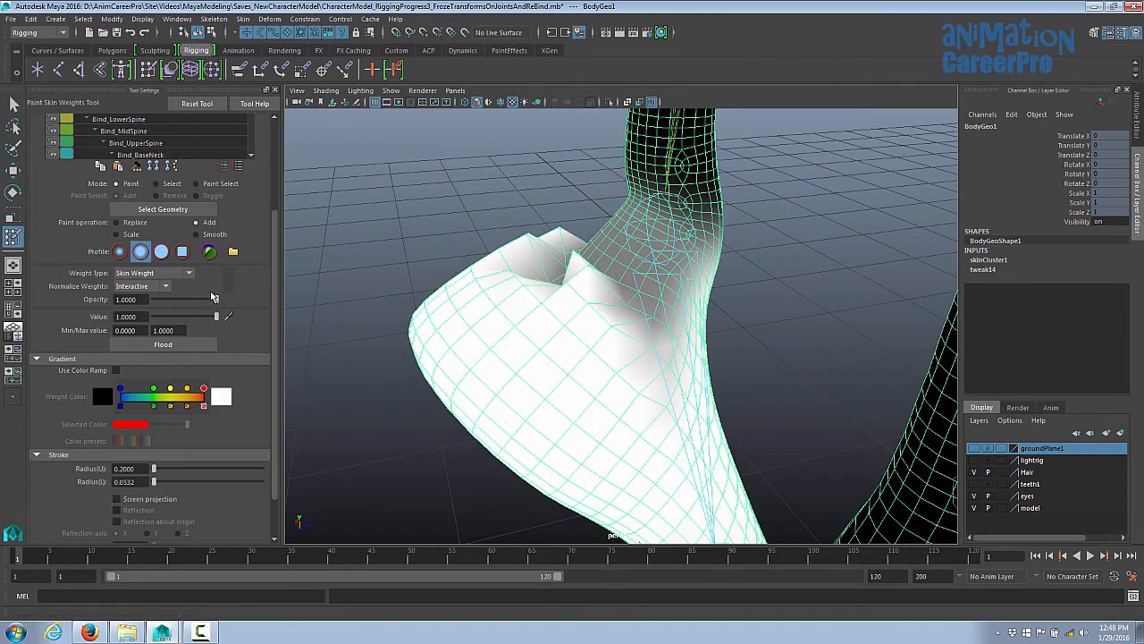
- Lower the brush opacity to 0.0485 and softly add Bind_LeftAnkle weight to the protruding vertices along the heel's upper edge
{"action": "left_click_drag", "start_coordinate": [216, 300], "coordinate": [163, 311]}
{"action": "mouse_move", "coordinate": [465, 340]}
{"action": "left_mouse_down", "text": "alt"}
{"action": "mouse_move", "coordinate": [503, 324]}
{"action": "mouse_move", "coordinate": [574, 345]}
{"action": "mouse_move", "coordinate": [524, 268]}
{"action": "mouse_move", "coordinate": [487, 273]}
{"action": "left_mouse_up", "text": "alt"}
{"action": "left_click_drag", "start_coordinate": [158, 305], "coordinate": [151, 306]}
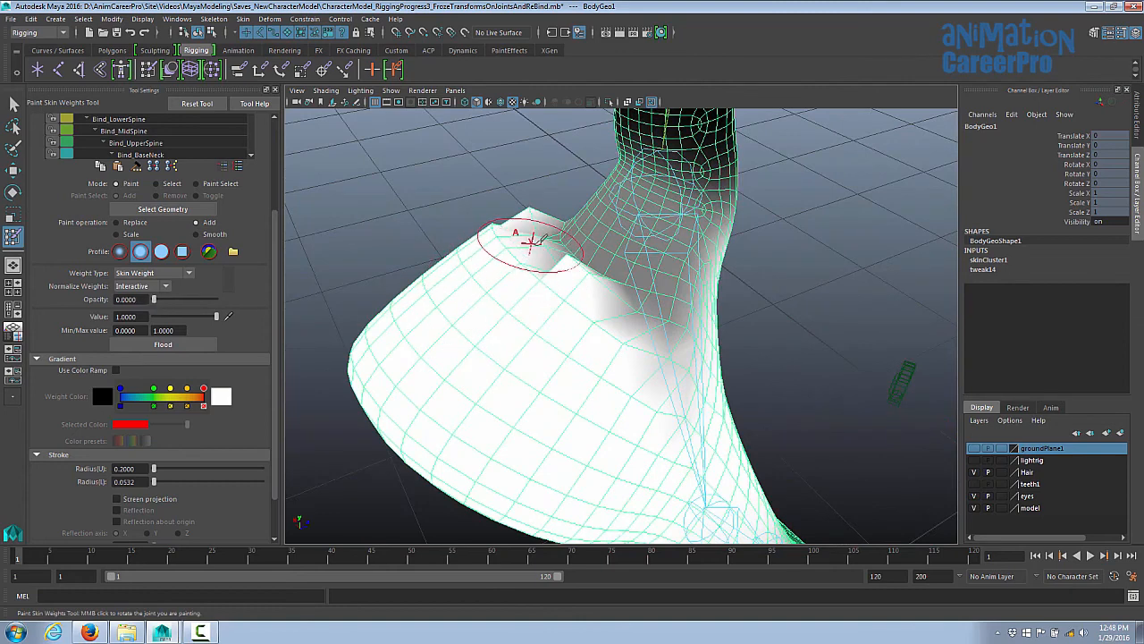
{"action": "mouse_move", "coordinate": [523, 243]}
{"action": "left_mouse_down", "text": "alt"}
{"action": "mouse_move", "coordinate": [671, 268]}
{"action": "mouse_move", "coordinate": [674, 310]}
{"action": "mouse_move", "coordinate": [695, 286]}
{"action": "mouse_move", "coordinate": [684, 277]}
{"action": "left_mouse_up", "text": "alt"}
{"action": "left_click_drag", "start_coordinate": [677, 355], "coordinate": [483, 304], "text": "alt"}
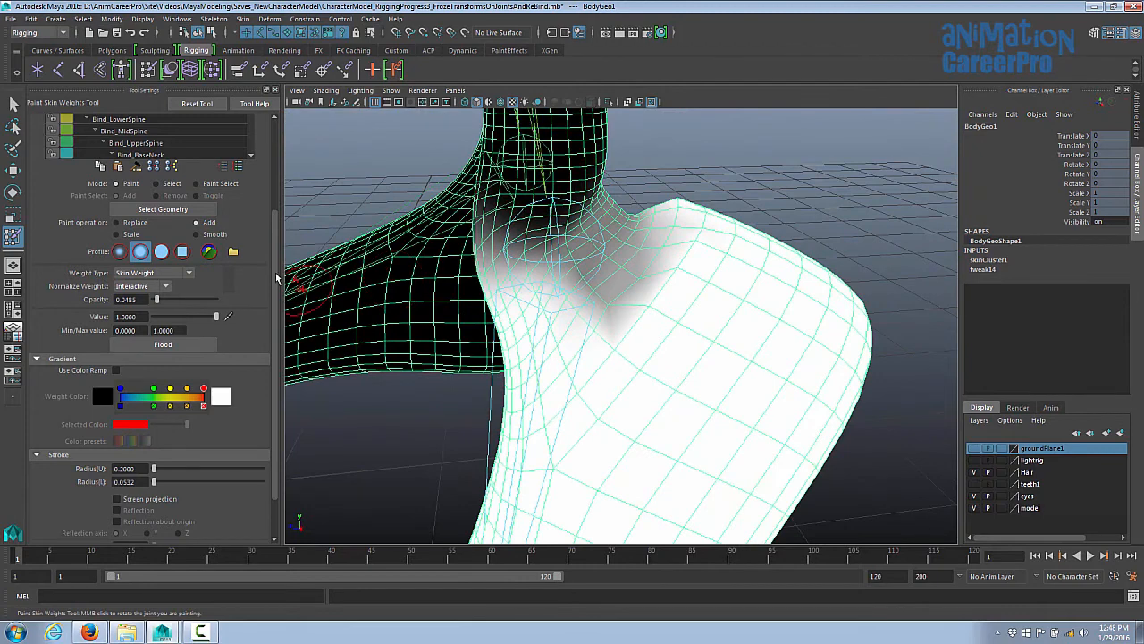
- Set the upper brush radius to 0.1 and blend the Bind_LeftAnkle weights where the heel meets the shin
{"action": "left_click_drag", "start_coordinate": [276, 279], "coordinate": [272, 249]}
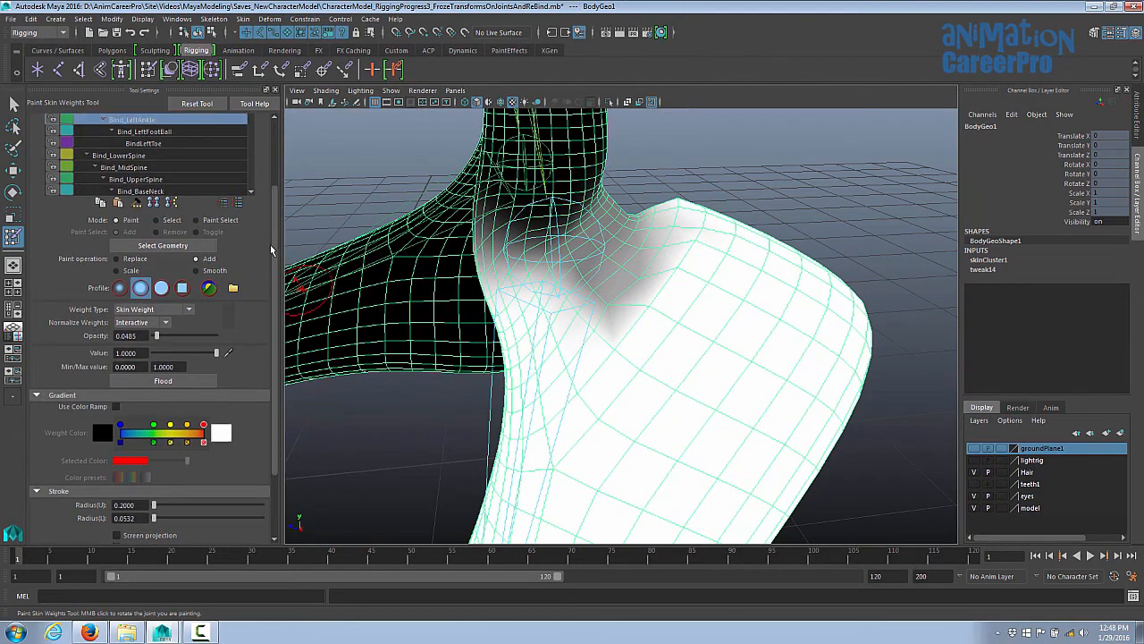
{"action": "scroll", "coordinate": [272, 249], "scroll_direction": "down", "scroll_amount": 2}
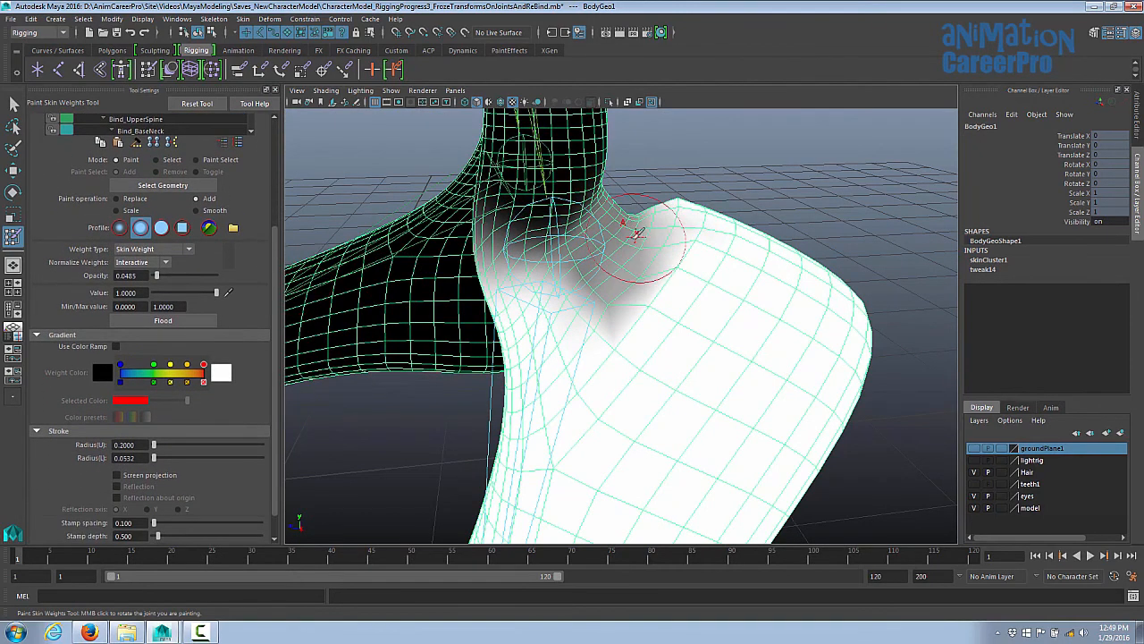
{"action": "scroll", "coordinate": [273, 408], "scroll_direction": "down", "scroll_amount": 1}
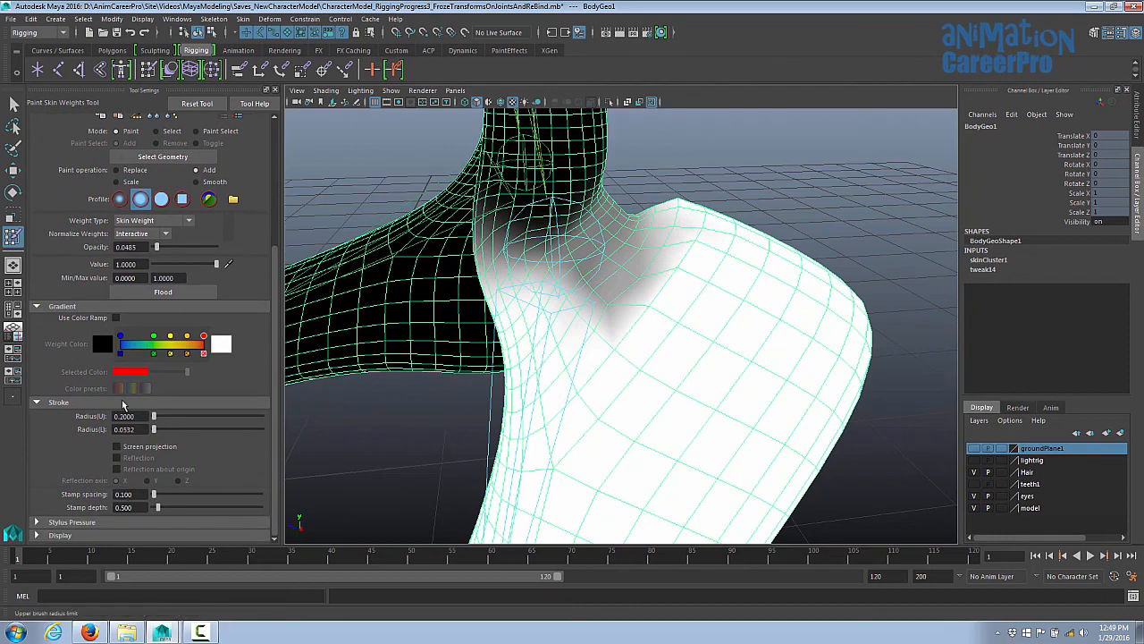
{"action": "double_click", "coordinate": [127, 415]}
{"action": "type", "text": "1"}
{"action": "key", "text": "Return"}
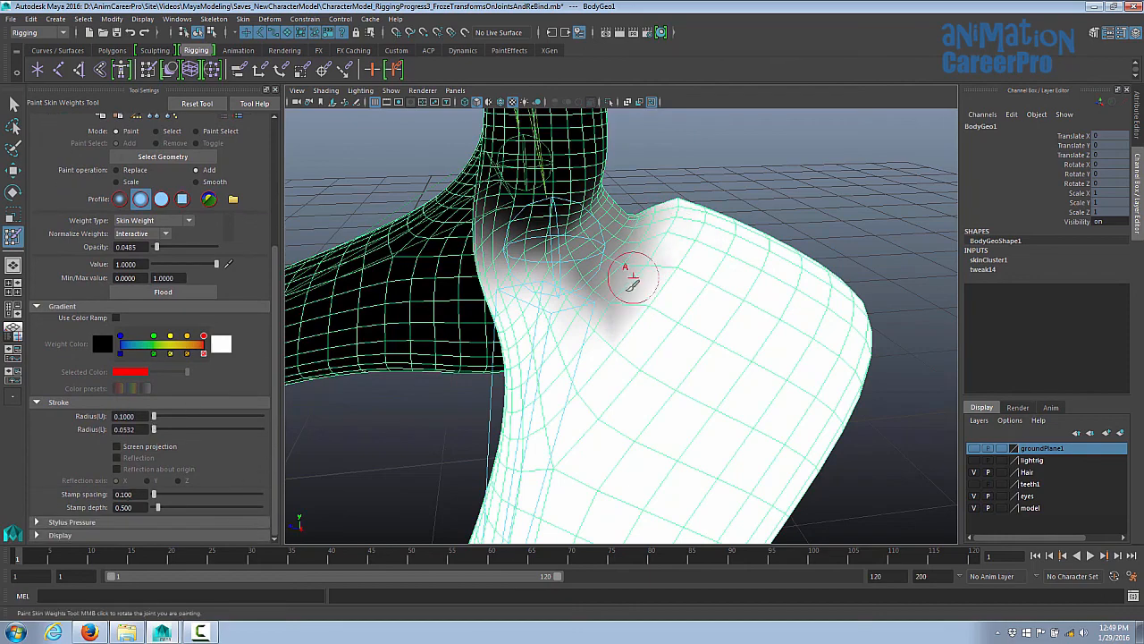
{"action": "mouse_move", "coordinate": [609, 321]}
{"action": "left_mouse_down", "text": "alt"}
{"action": "mouse_move", "coordinate": [646, 279]}
{"action": "mouse_move", "coordinate": [616, 335]}
{"action": "mouse_move", "coordinate": [567, 239]}
{"action": "left_mouse_up", "text": "alt"}
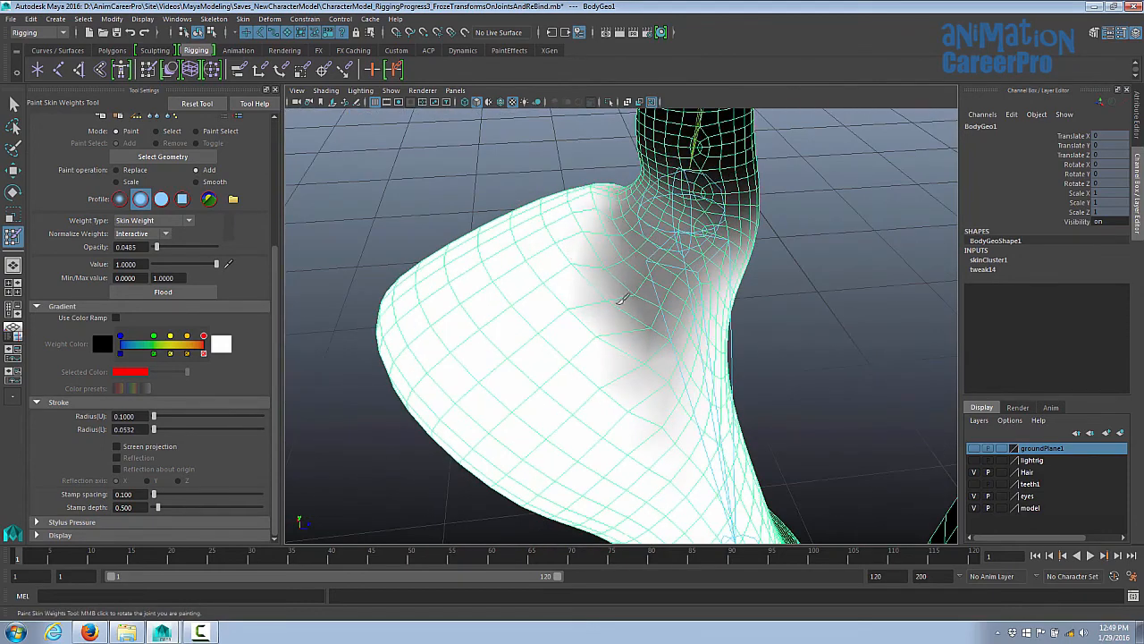
- Add soft Bind_LeftAnkle weight around both sides of the crease between the heel and the lower shin
{"action": "left_click_drag", "start_coordinate": [631, 310], "coordinate": [655, 284], "text": "alt"}
{"action": "mouse_move", "coordinate": [616, 211]}
{"action": "left_mouse_down"}
{"action": "mouse_move", "coordinate": [617, 266]}
{"action": "mouse_move", "coordinate": [662, 384]}
{"action": "mouse_move", "coordinate": [675, 379]}
{"action": "mouse_move", "coordinate": [675, 279]}
{"action": "mouse_move", "coordinate": [640, 234]}
{"action": "mouse_move", "coordinate": [657, 198]}
{"action": "mouse_move", "coordinate": [626, 282]}
{"action": "mouse_move", "coordinate": [686, 310]}
{"action": "left_mouse_up"}
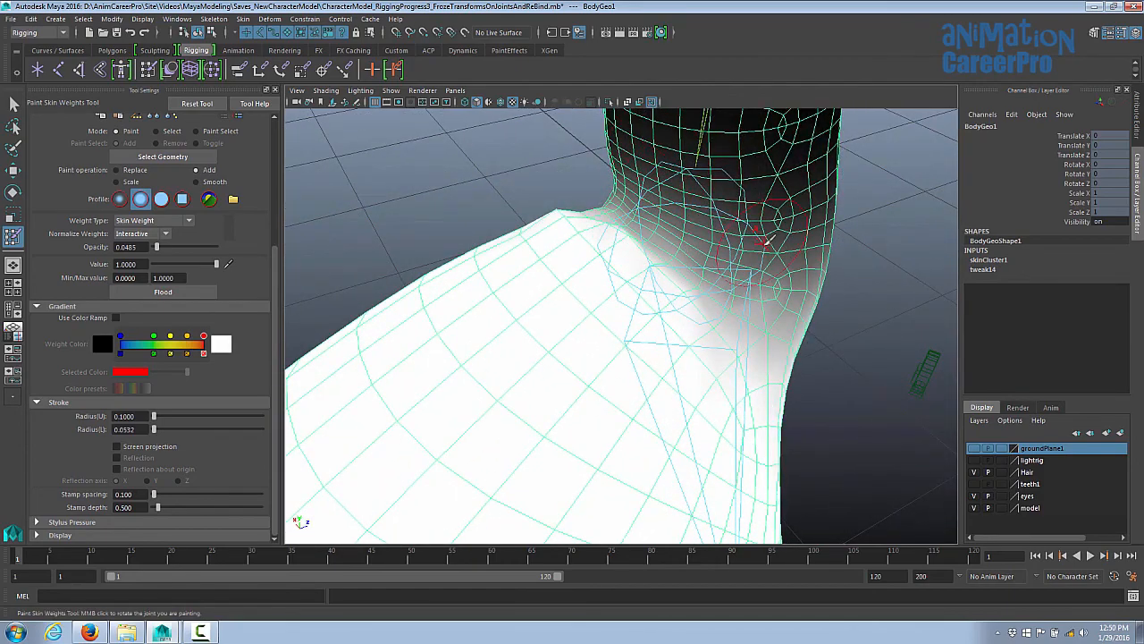
{"action": "mouse_move", "coordinate": [767, 239]}
{"action": "left_mouse_down", "text": "alt"}
{"action": "mouse_move", "coordinate": [646, 263]}
{"action": "mouse_move", "coordinate": [708, 143]}
{"action": "left_mouse_up", "text": "alt"}
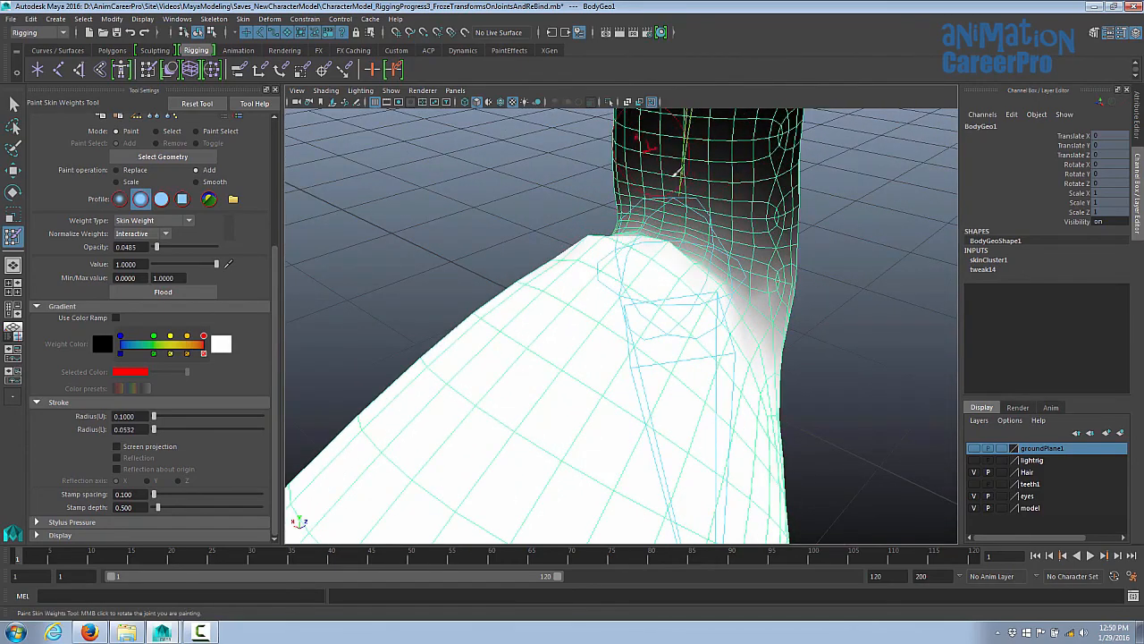
{"action": "mouse_move", "coordinate": [690, 198]}
{"action": "left_mouse_down", "text": "alt"}
{"action": "mouse_move", "coordinate": [652, 250]}
{"action": "mouse_move", "coordinate": [813, 340]}
{"action": "mouse_move", "coordinate": [741, 248]}
{"action": "left_mouse_up", "text": "alt"}
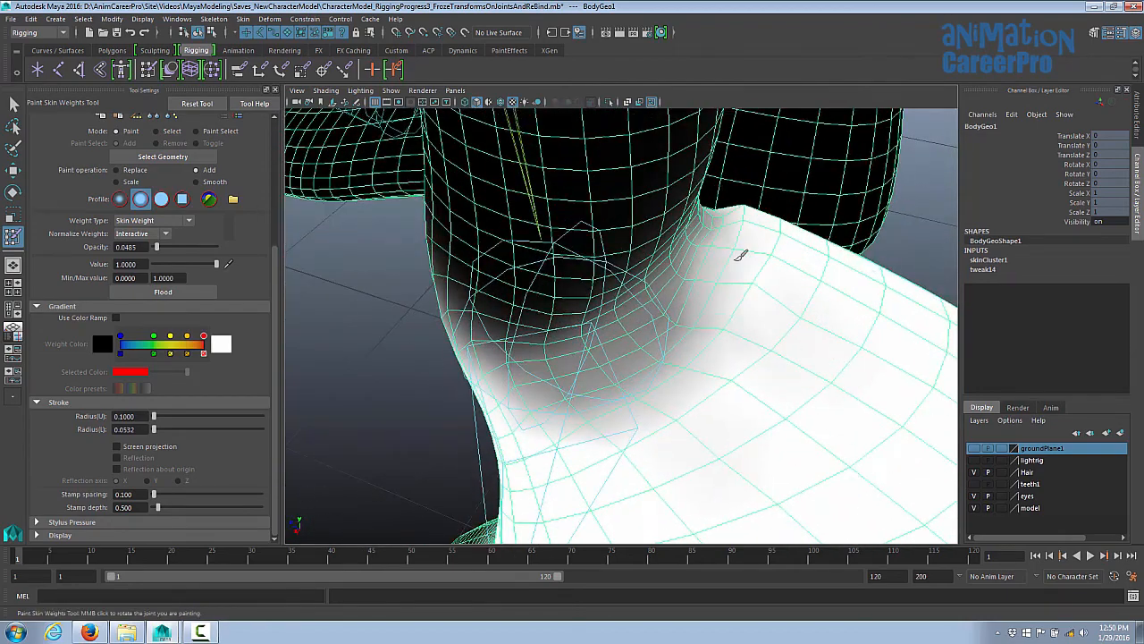
{"action": "mouse_move", "coordinate": [586, 412]}
{"action": "left_mouse_down"}
{"action": "mouse_move", "coordinate": [640, 363]}
{"action": "mouse_move", "coordinate": [603, 393]}
{"action": "left_mouse_up"}
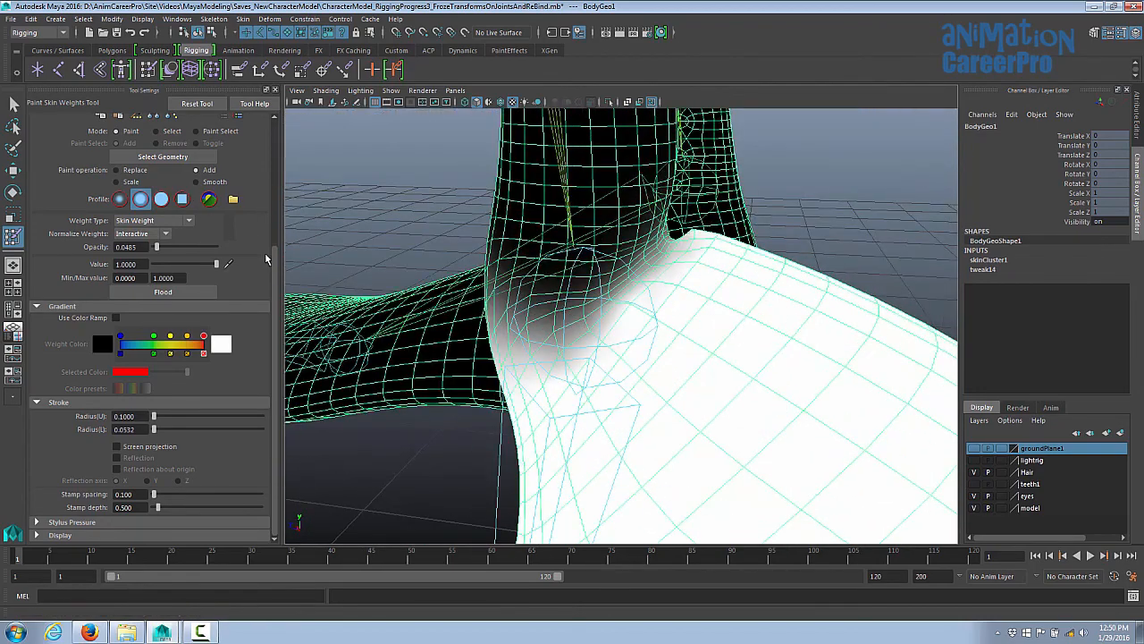
- Choose the Bind_LeftKnee influence and softly add its weight to the lower shin just above the heel crease
{"action": "left_click_drag", "start_coordinate": [274, 260], "coordinate": [274, 166]}
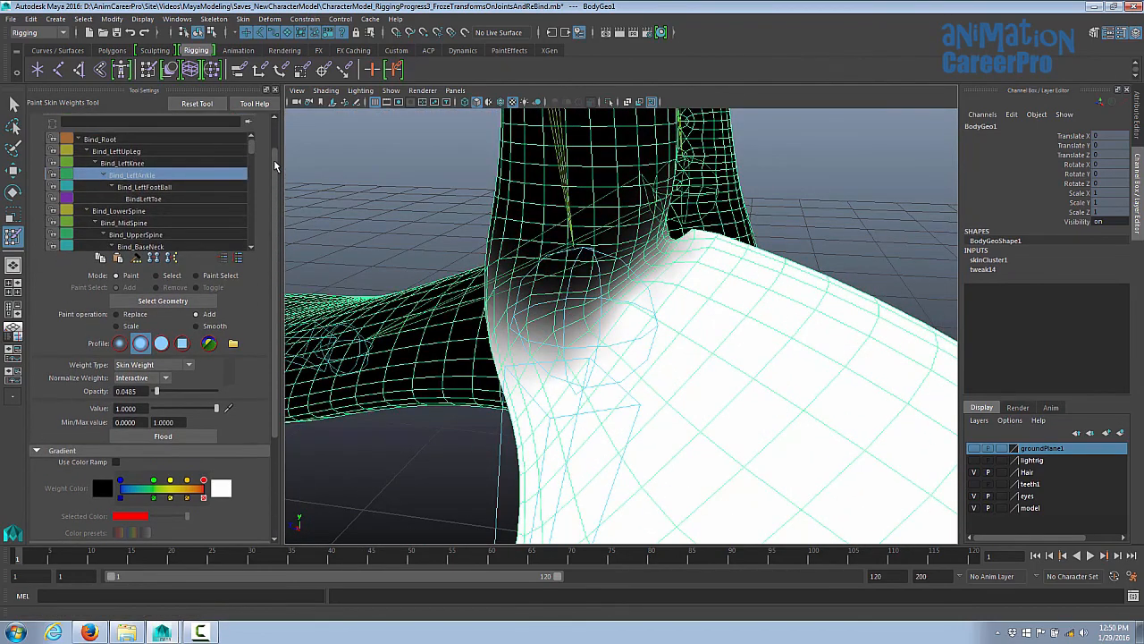
{"action": "left_click", "coordinate": [165, 166]}
{"action": "left_click_drag", "start_coordinate": [559, 205], "coordinate": [432, 240], "text": "alt"}
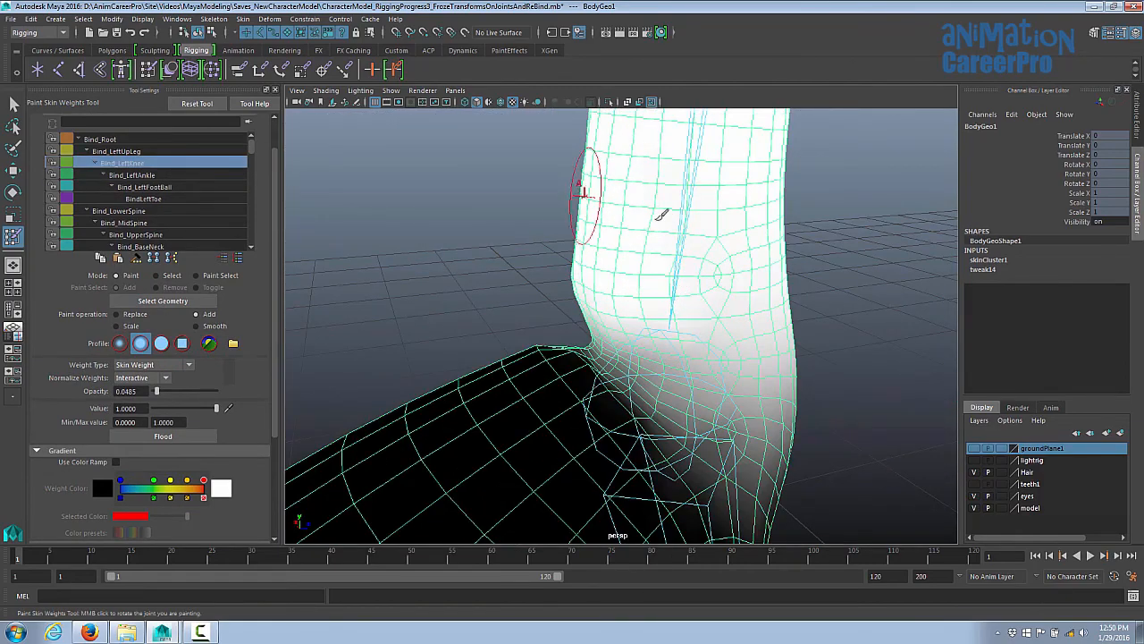
{"action": "left_click_drag", "start_coordinate": [581, 179], "coordinate": [601, 237], "text": "alt"}
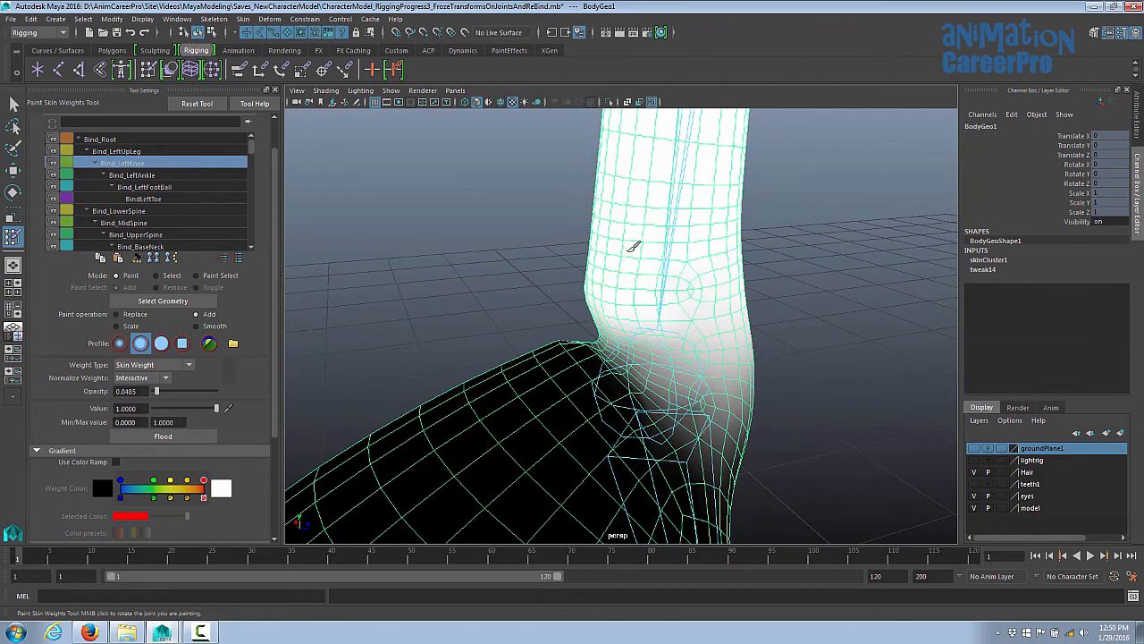
{"action": "right_click_drag", "start_coordinate": [664, 308], "coordinate": [739, 310], "text": "alt"}
{"action": "mouse_move", "coordinate": [706, 319]}
{"action": "left_mouse_down"}
{"action": "mouse_move", "coordinate": [565, 293]}
{"action": "mouse_move", "coordinate": [600, 296]}
{"action": "left_mouse_up"}
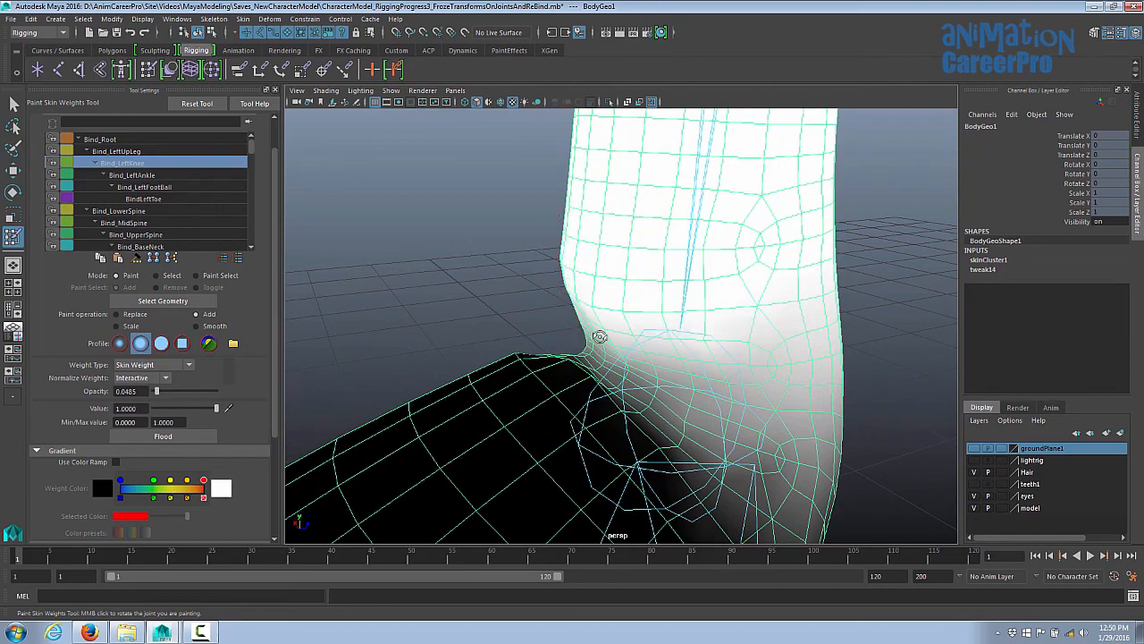
- Continue adding Bind_LeftKnee weight along the heel crease from the other side of the ankle
{"action": "left_click_drag", "start_coordinate": [658, 326], "coordinate": [638, 289], "text": "alt"}
{"action": "left_click_drag", "start_coordinate": [567, 319], "coordinate": [747, 326], "text": "alt"}
{"action": "right_click_drag", "start_coordinate": [746, 327], "coordinate": [756, 324], "text": "alt"}
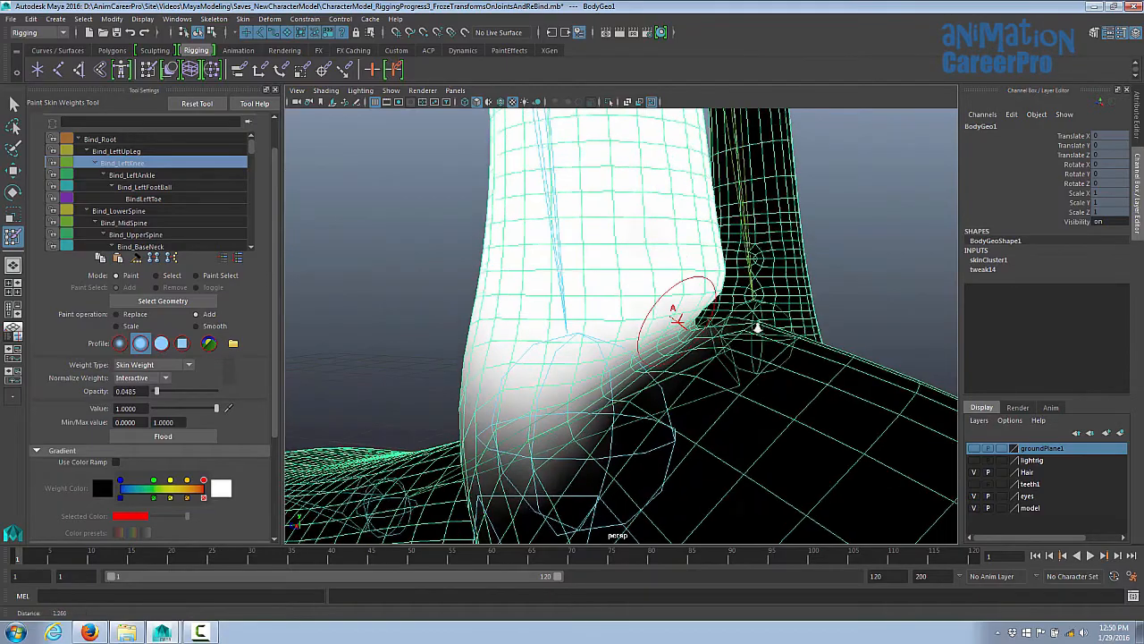
{"action": "left_click_drag", "start_coordinate": [756, 324], "coordinate": [817, 343], "text": "alt"}
{"action": "right_click_drag", "start_coordinate": [817, 342], "coordinate": [671, 387], "text": "alt"}
{"action": "left_click_drag", "start_coordinate": [671, 387], "coordinate": [742, 368], "text": "alt"}
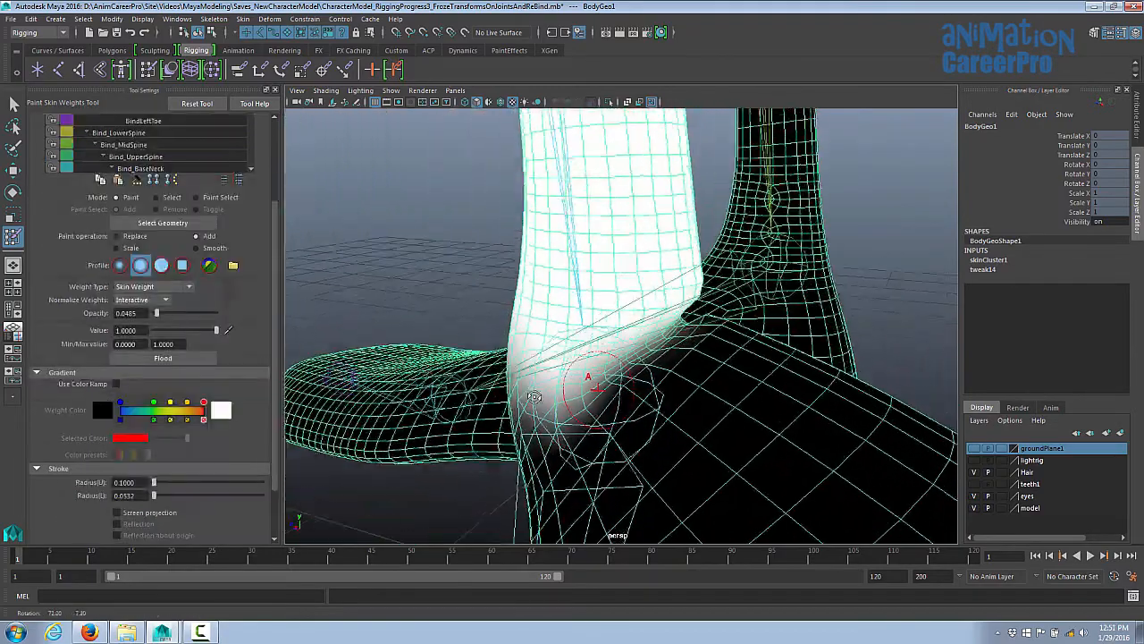
- Set the upper brush radius to 0.05 and opacity to 0.0194, and add soft Bind_LeftKnee weight along the heel crease
{"action": "right_click_drag", "start_coordinate": [588, 378], "coordinate": [681, 356], "text": "alt"}
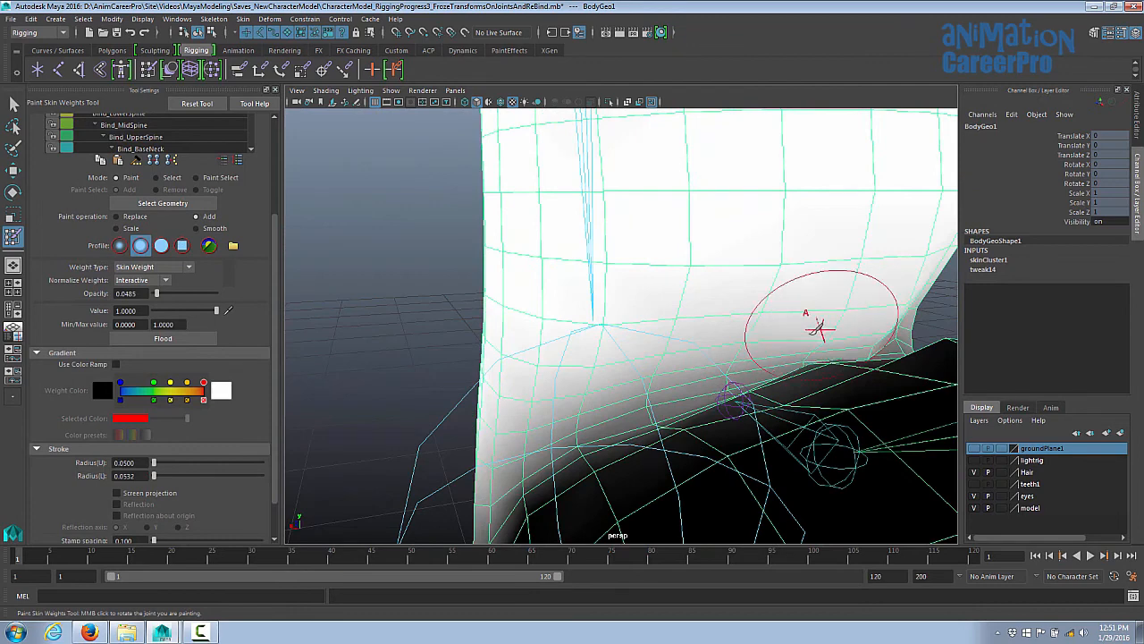
{"action": "left_click_drag", "start_coordinate": [170, 295], "coordinate": [158, 297]}
{"action": "left_click_drag", "start_coordinate": [759, 349], "coordinate": [790, 342], "text": "alt"}
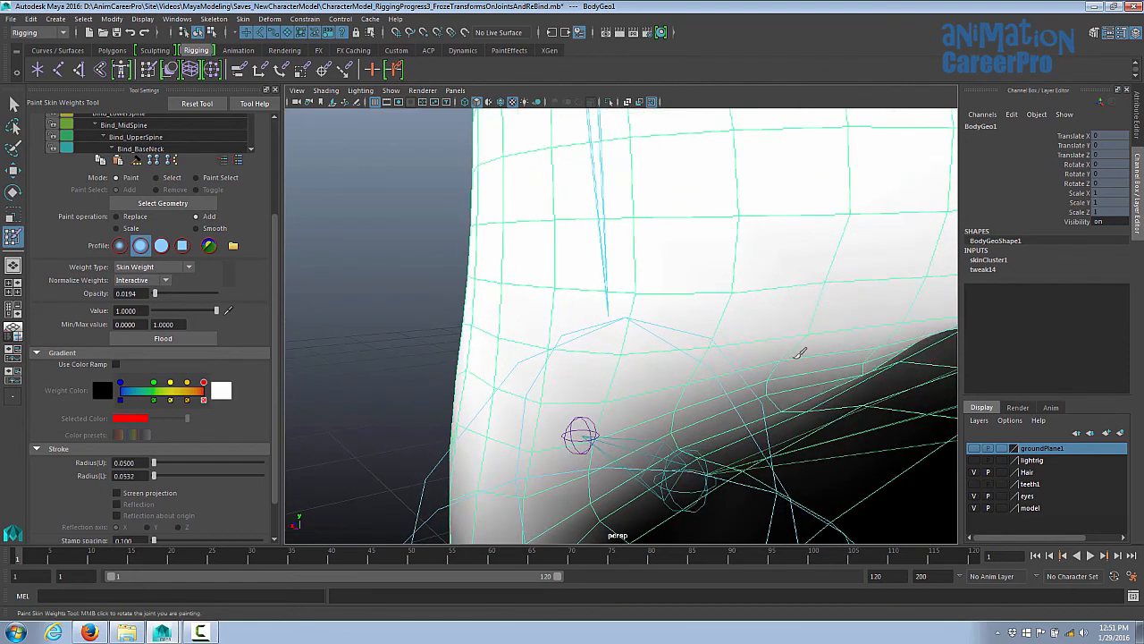
{"action": "mouse_move", "coordinate": [670, 400]}
{"action": "left_mouse_down"}
{"action": "mouse_move", "coordinate": [598, 431]}
{"action": "mouse_move", "coordinate": [712, 380]}
{"action": "left_mouse_up"}
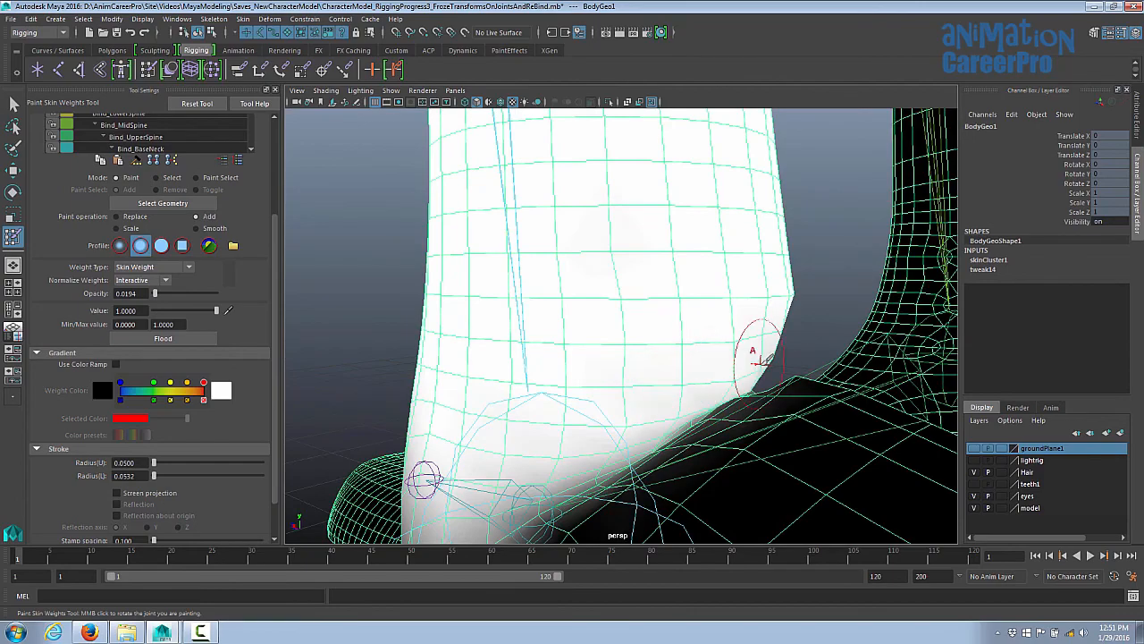
- Add soft Bind_LeftKnee weight to the lower shin along the heel crease from the opposite side of the ankle
{"action": "mouse_move", "coordinate": [754, 345]}
{"action": "left_mouse_down", "text": "alt"}
{"action": "mouse_move", "coordinate": [685, 396]}
{"action": "mouse_move", "coordinate": [588, 388]}
{"action": "mouse_move", "coordinate": [594, 413]}
{"action": "mouse_move", "coordinate": [649, 363]}
{"action": "mouse_move", "coordinate": [608, 408]}
{"action": "left_mouse_up", "text": "alt"}
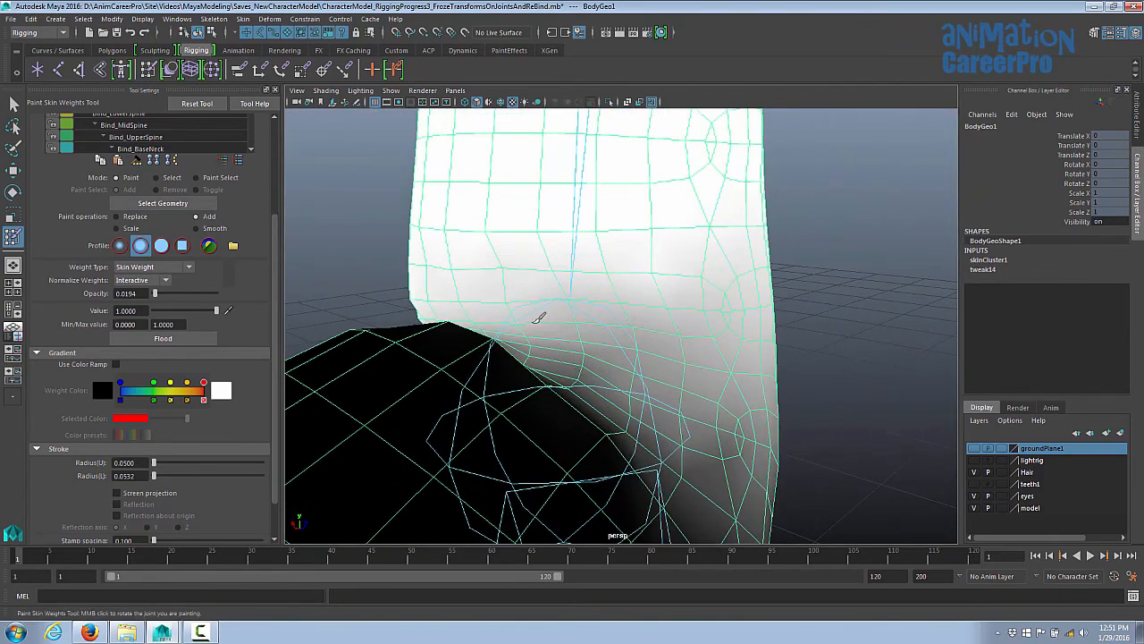
{"action": "mouse_move", "coordinate": [539, 317]}
{"action": "left_mouse_down"}
{"action": "mouse_move", "coordinate": [573, 331]}
{"action": "mouse_move", "coordinate": [595, 276]}
{"action": "mouse_move", "coordinate": [437, 263]}
{"action": "mouse_move", "coordinate": [510, 333]}
{"action": "left_mouse_up"}
{"action": "left_click_drag", "start_coordinate": [669, 365], "coordinate": [608, 383], "text": "alt"}
{"action": "left_click_drag", "start_coordinate": [523, 340], "coordinate": [542, 357]}
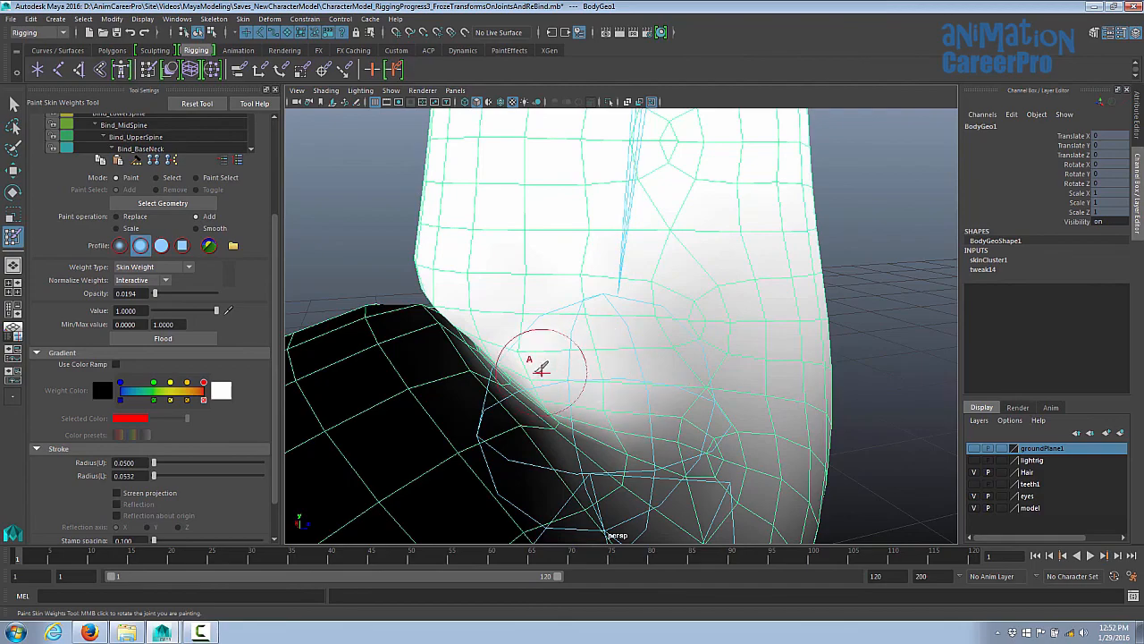
- Choose the Bind_LeftAnkle influence and softly add its weight to the heel just below the shin crease
{"action": "left_click_drag", "start_coordinate": [516, 370], "coordinate": [354, 173], "text": "alt"}
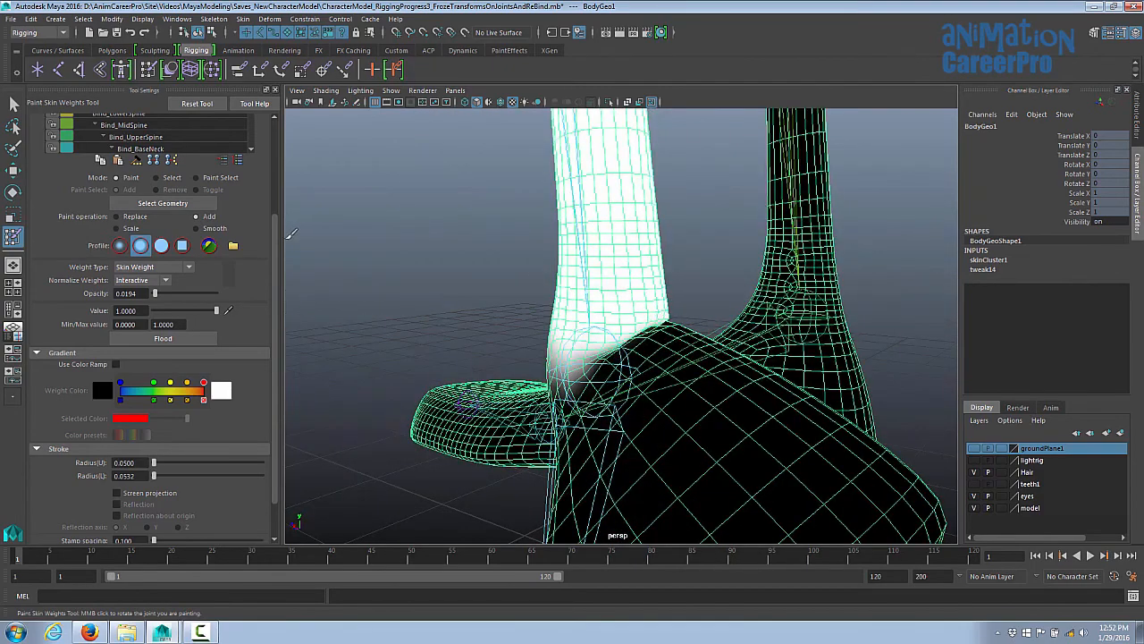
{"action": "scroll", "coordinate": [156, 205], "scroll_direction": "up", "scroll_amount": 3}
{"action": "left_click", "coordinate": [158, 171]}
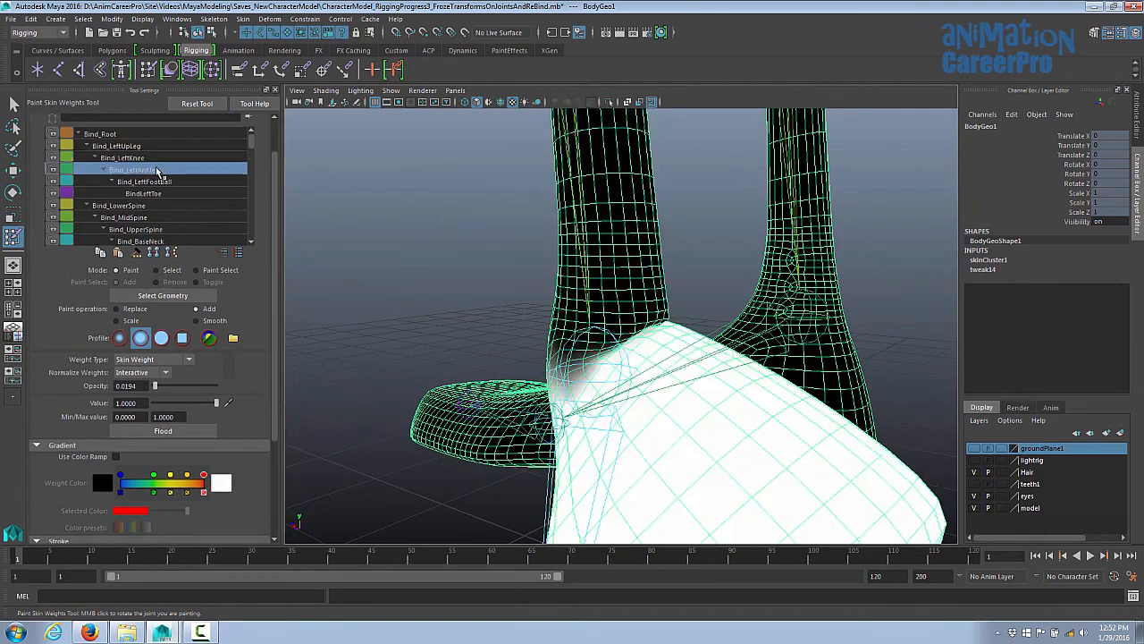
{"action": "left_click_drag", "start_coordinate": [800, 235], "coordinate": [685, 163], "text": "alt"}
{"action": "right_click_drag", "start_coordinate": [685, 162], "coordinate": [902, 324], "text": "alt"}
{"action": "left_click_drag", "start_coordinate": [902, 324], "coordinate": [682, 317], "text": "alt"}
{"action": "right_click_drag", "start_coordinate": [682, 317], "coordinate": [802, 323], "text": "alt"}
{"action": "middle_click_drag", "start_coordinate": [803, 322], "coordinate": [789, 295], "text": "alt"}
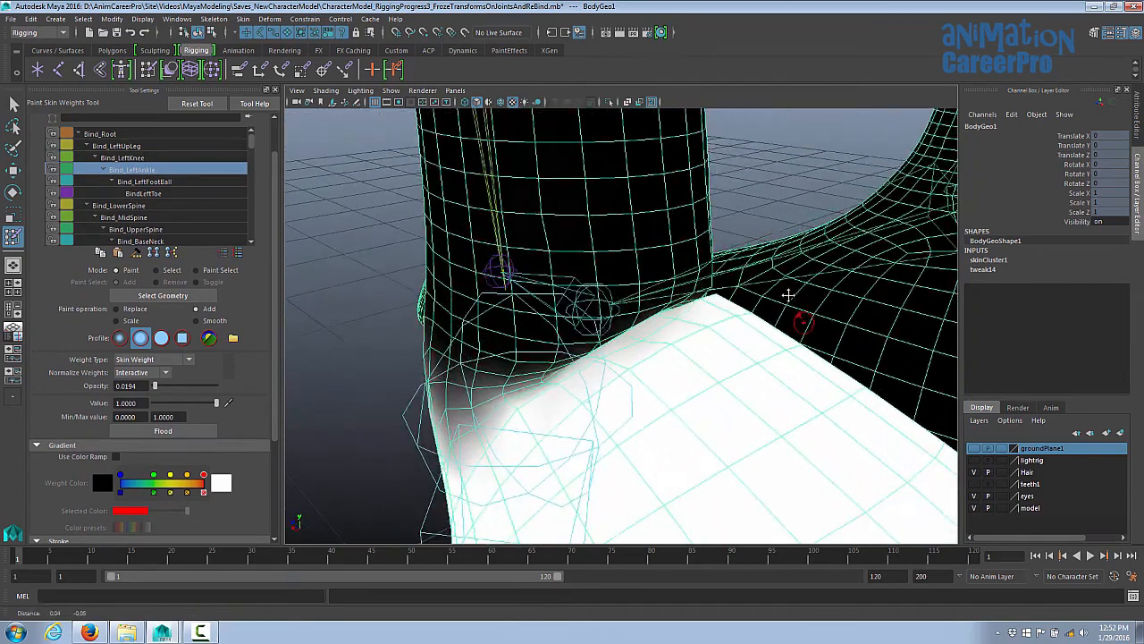
{"action": "left_click_drag", "start_coordinate": [799, 296], "coordinate": [798, 323], "text": "alt"}
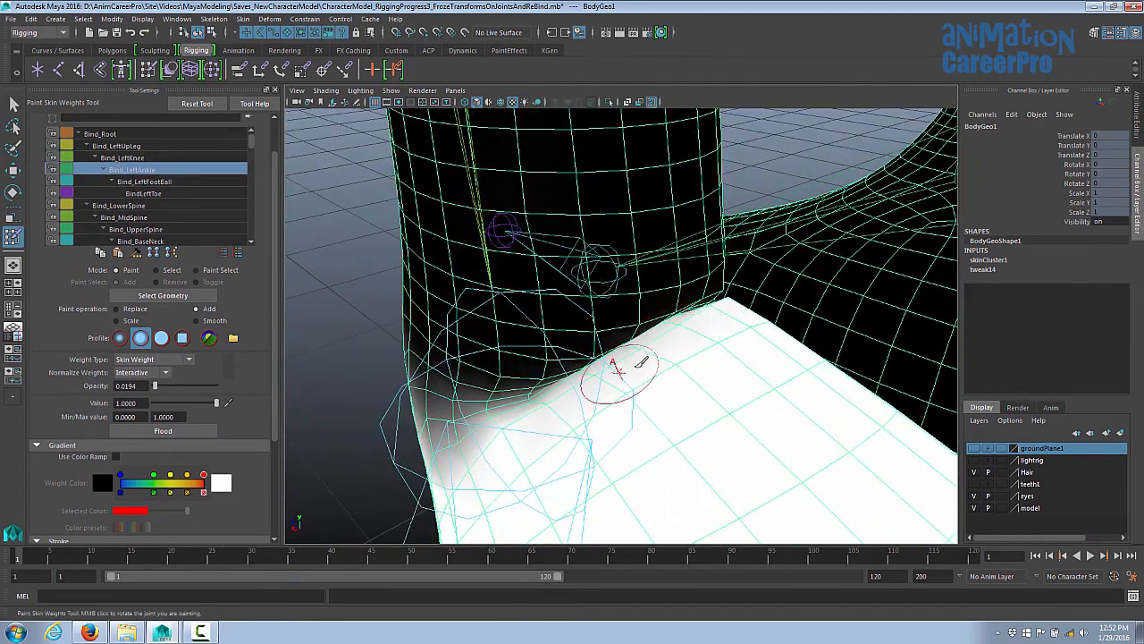
{"action": "mouse_move", "coordinate": [648, 374]}
{"action": "left_mouse_down", "text": "alt"}
{"action": "mouse_move", "coordinate": [686, 356]}
{"action": "mouse_move", "coordinate": [613, 367]}
{"action": "left_mouse_up", "text": "alt"}
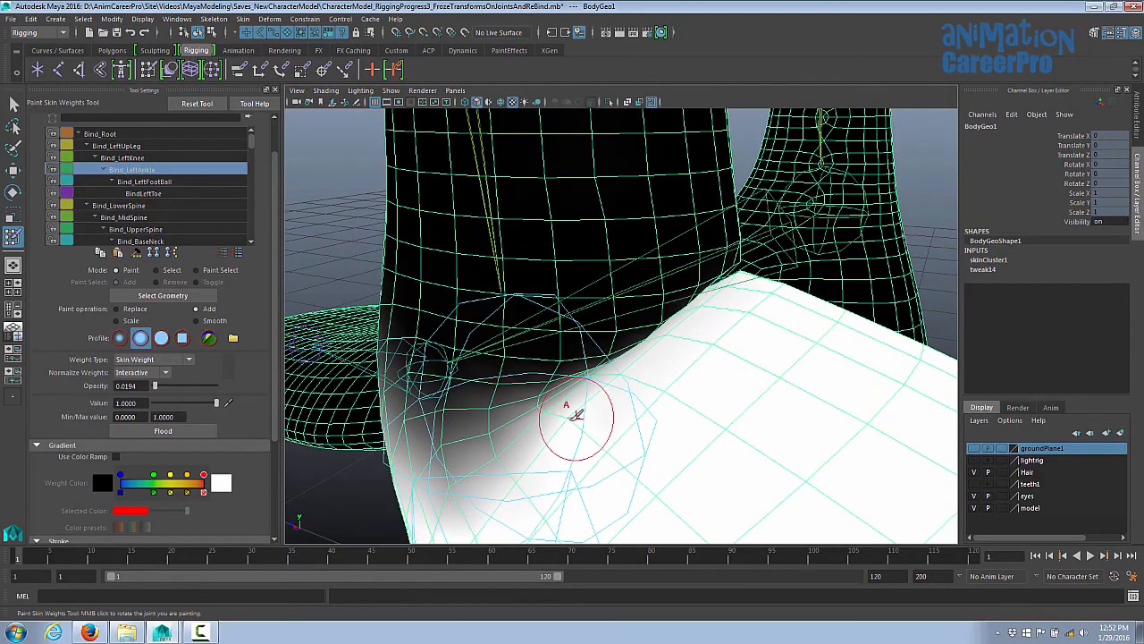
- Undo the last weight stroke and smooth the Bind_LeftAnkle weights around the heel crease at opacity 0.1553
{"action": "left_click_drag", "start_coordinate": [576, 415], "coordinate": [723, 315], "text": "alt"}
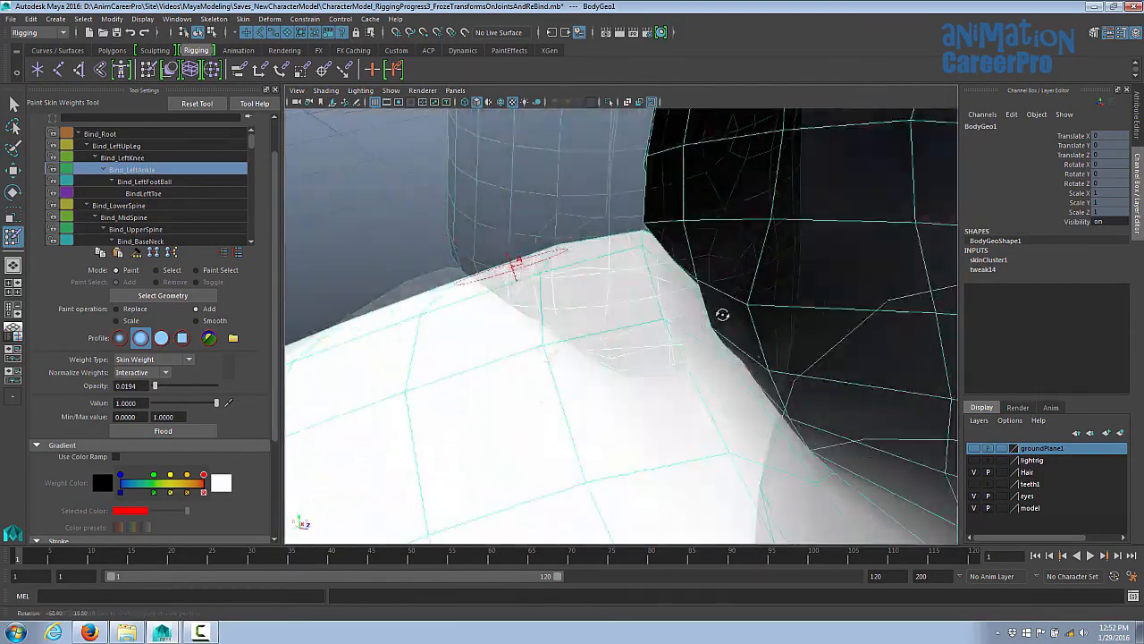
{"action": "right_click_drag", "start_coordinate": [722, 314], "coordinate": [815, 338], "text": "alt"}
{"action": "key", "text": "ctrl+z"}
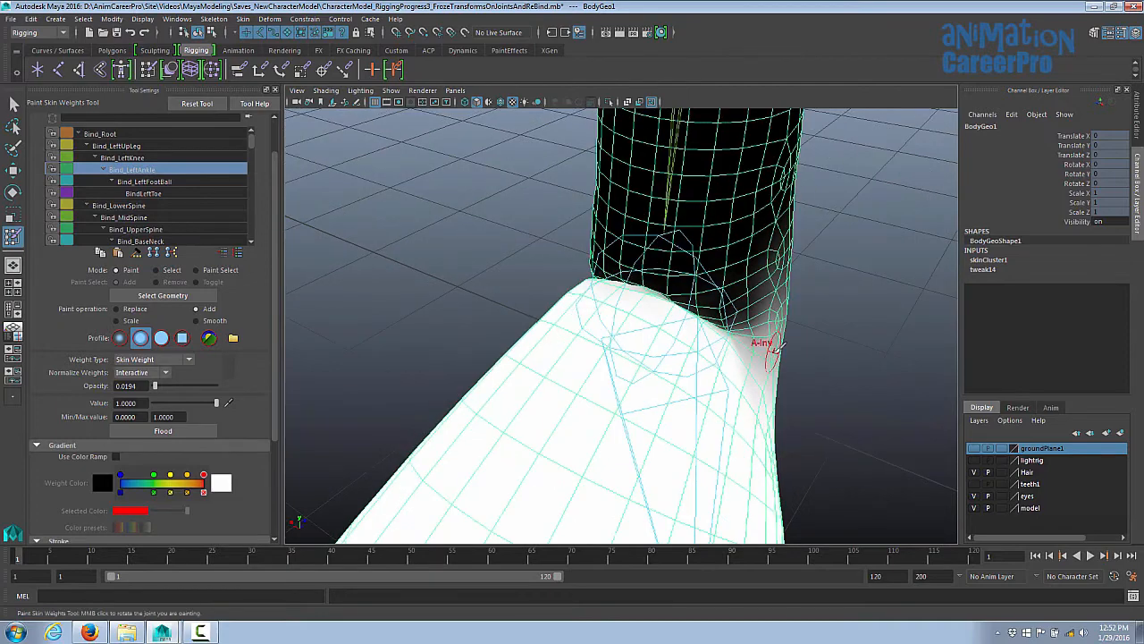
{"action": "left_click", "coordinate": [196, 320]}
{"action": "left_click_drag", "start_coordinate": [157, 384], "coordinate": [164, 386]}
{"action": "left_click_drag", "start_coordinate": [644, 340], "coordinate": [592, 327], "text": "alt"}
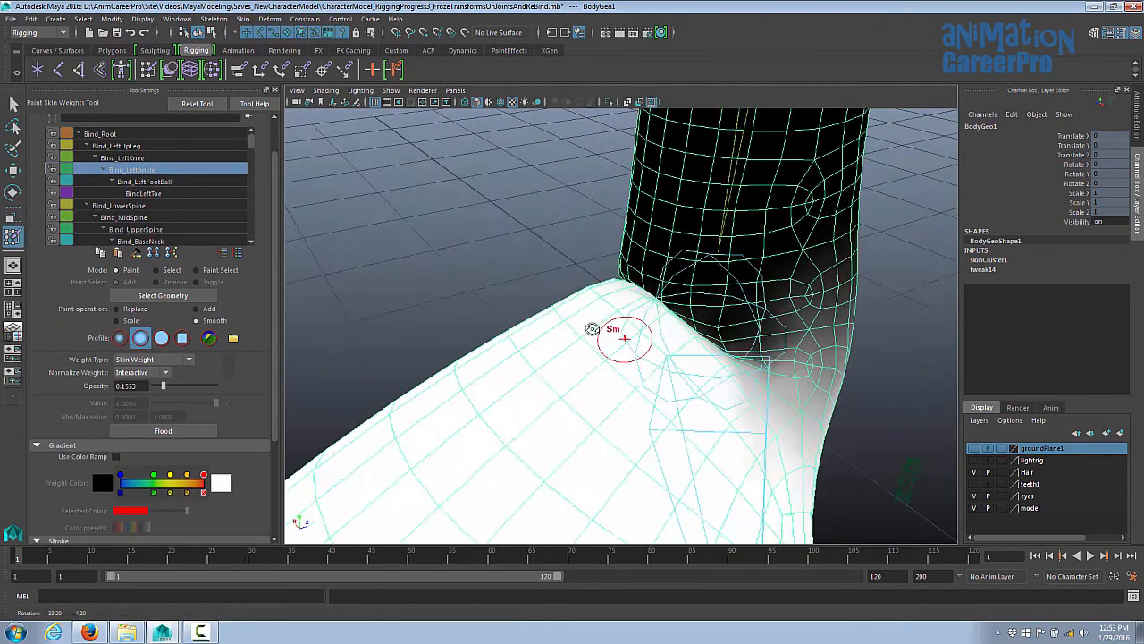
{"action": "right_click_drag", "start_coordinate": [593, 327], "coordinate": [647, 368], "text": "alt"}
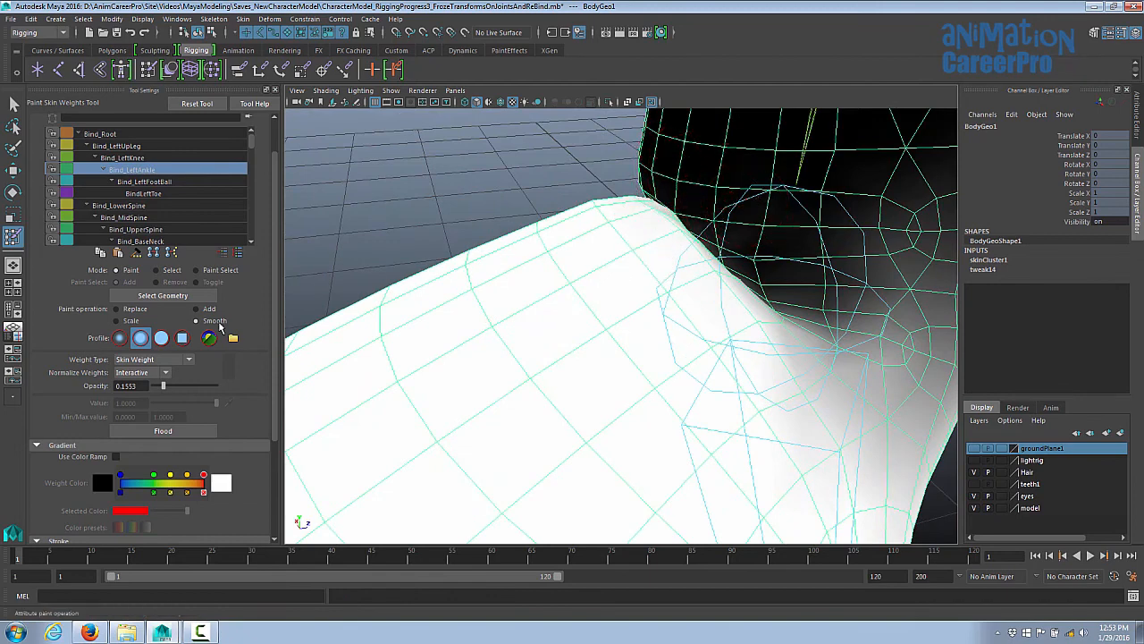
- Set the smoothing opacity to 0.3495 and upper brush radius to 0.1, and smooth the Bind_LeftAnkle weights at the crease
{"action": "left_click_drag", "start_coordinate": [164, 387], "coordinate": [176, 388]}
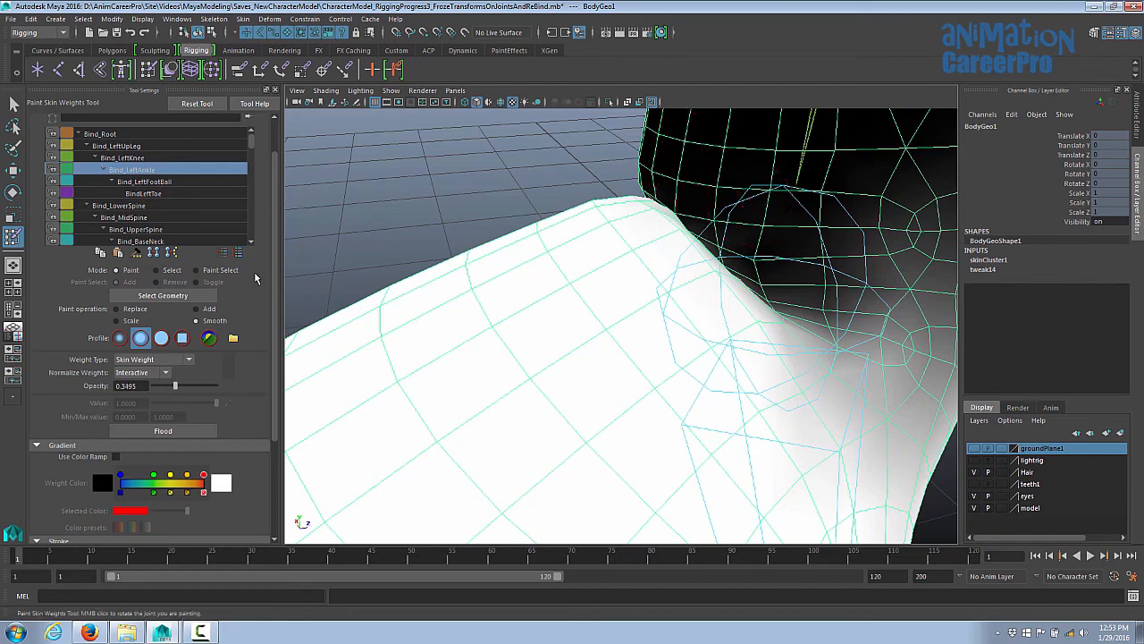
{"action": "scroll", "coordinate": [277, 401], "scroll_direction": "down", "scroll_amount": 3}
{"action": "scroll", "coordinate": [277, 398], "scroll_direction": "down", "scroll_amount": 3}
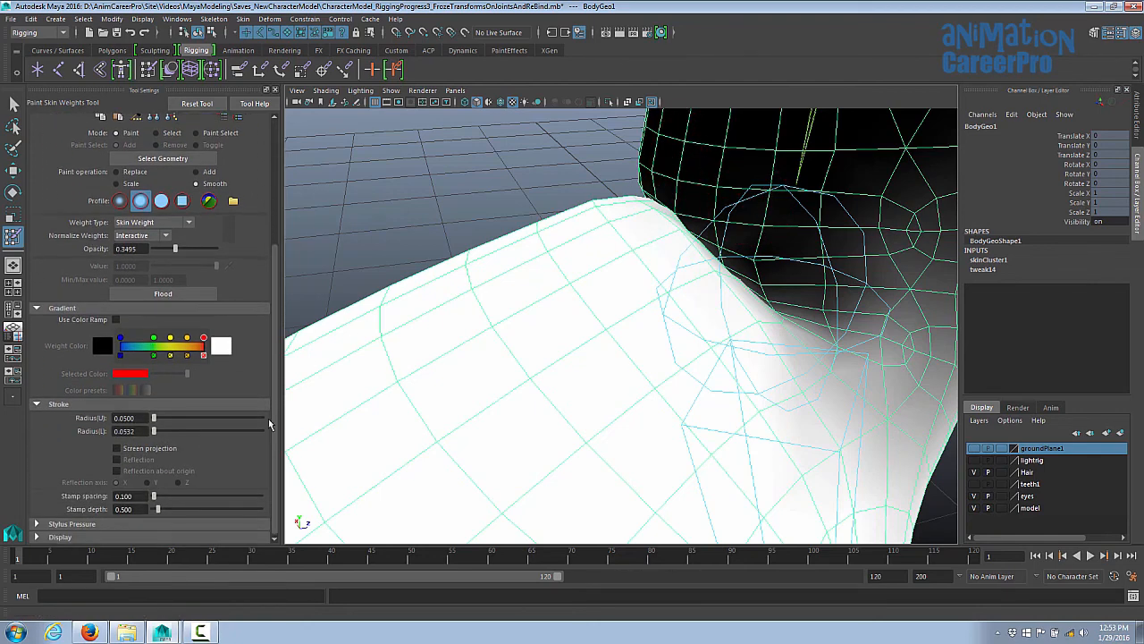
{"action": "type", "text": "0.25"}
{"action": "key", "text": "Return"}
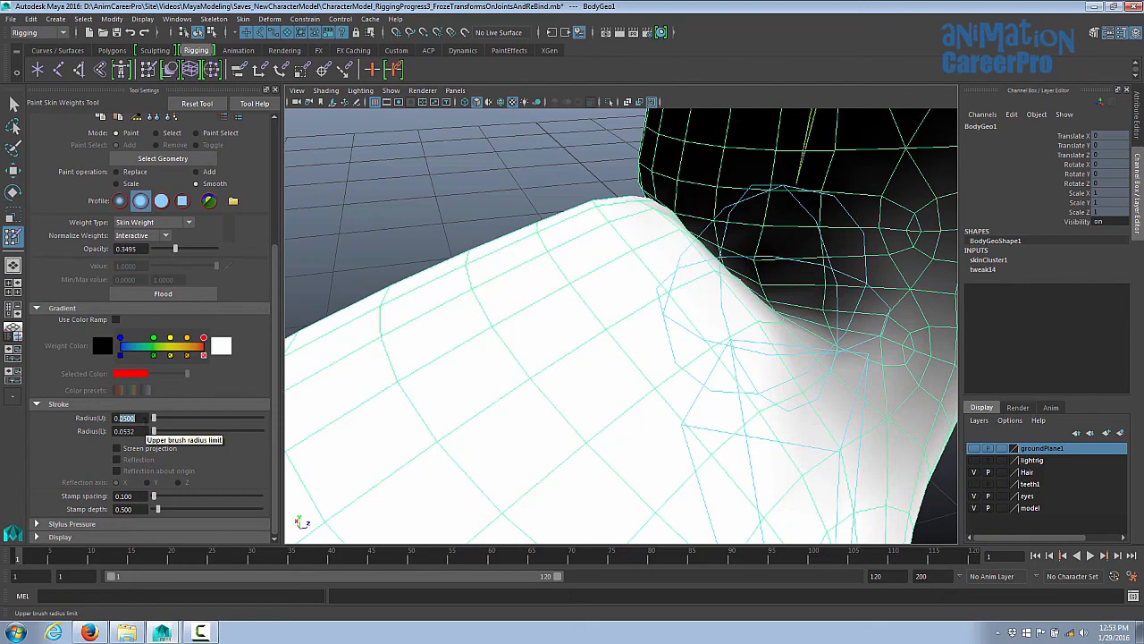
{"action": "type", "text": "0.1"}
{"action": "key", "text": "Return"}
{"action": "mouse_move", "coordinate": [728, 266]}
{"action": "left_mouse_down", "text": "alt"}
{"action": "mouse_move", "coordinate": [733, 289]}
{"action": "mouse_move", "coordinate": [746, 286]}
{"action": "mouse_move", "coordinate": [733, 298]}
{"action": "mouse_move", "coordinate": [718, 278]}
{"action": "left_mouse_up", "text": "alt"}
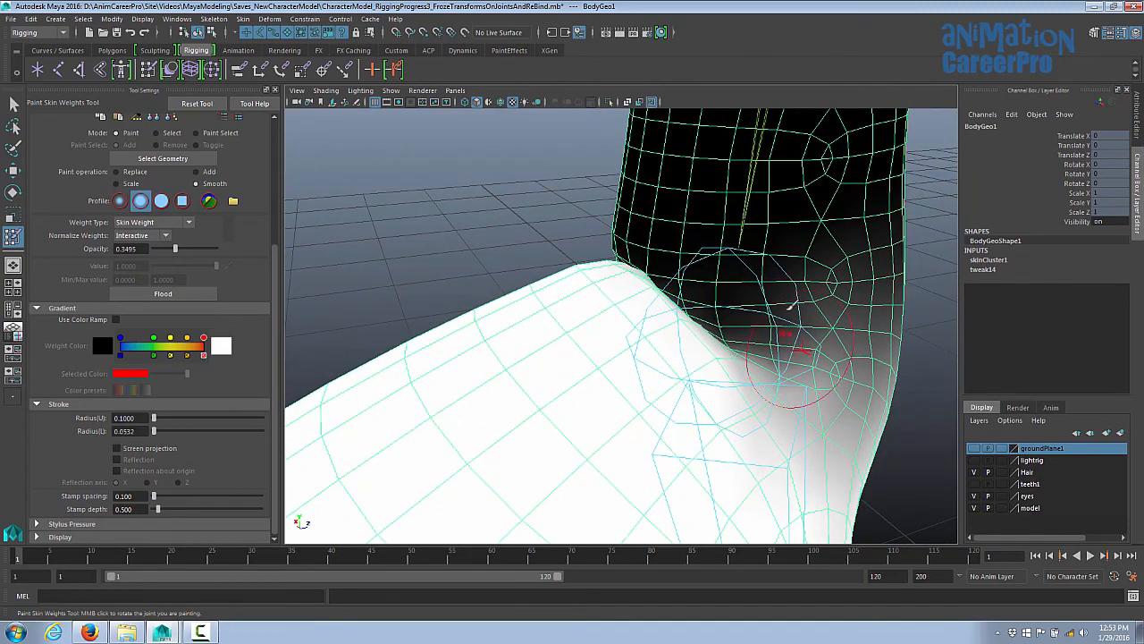
- Choose the Bind_LeftKnee influence and smooth its weights around the ankle crease, including the folded faces inside it
{"action": "mouse_move", "coordinate": [803, 344]}
{"action": "left_mouse_down", "text": "alt"}
{"action": "mouse_move", "coordinate": [626, 340]}
{"action": "mouse_move", "coordinate": [590, 360]}
{"action": "mouse_move", "coordinate": [438, 362]}
{"action": "left_mouse_up", "text": "alt"}
{"action": "scroll", "coordinate": [196, 196], "scroll_direction": "up", "scroll_amount": 5}
{"action": "left_click", "coordinate": [179, 196]}
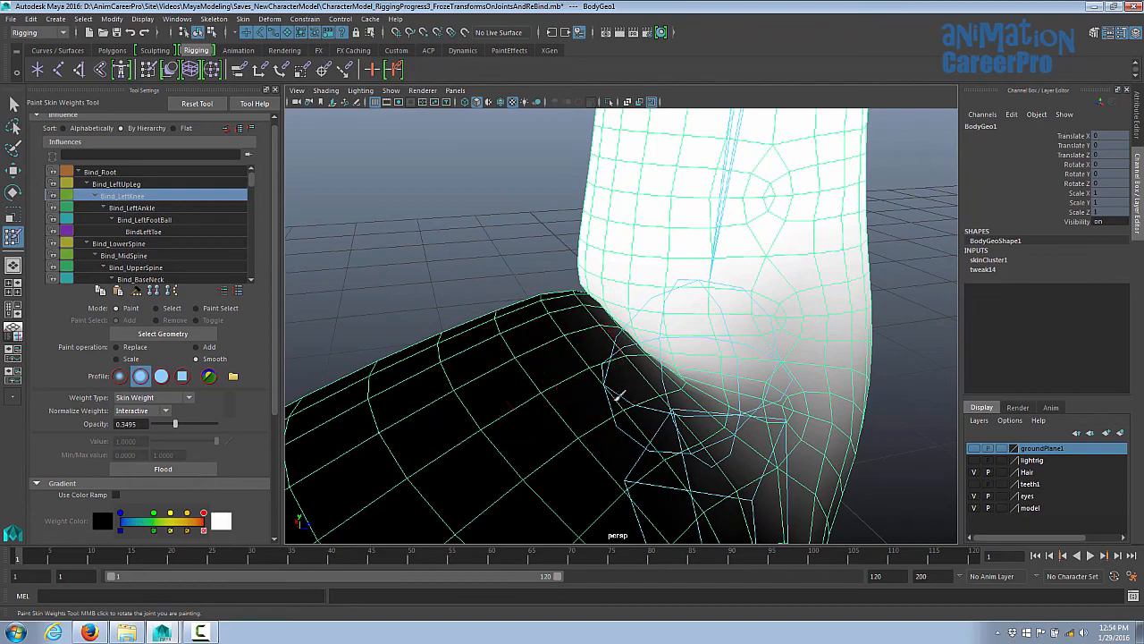
{"action": "mouse_move", "coordinate": [741, 442]}
{"action": "left_mouse_down", "text": "alt"}
{"action": "mouse_move", "coordinate": [621, 390]}
{"action": "mouse_move", "coordinate": [952, 439]}
{"action": "mouse_move", "coordinate": [792, 396]}
{"action": "mouse_move", "coordinate": [695, 243]}
{"action": "left_mouse_up", "text": "alt"}
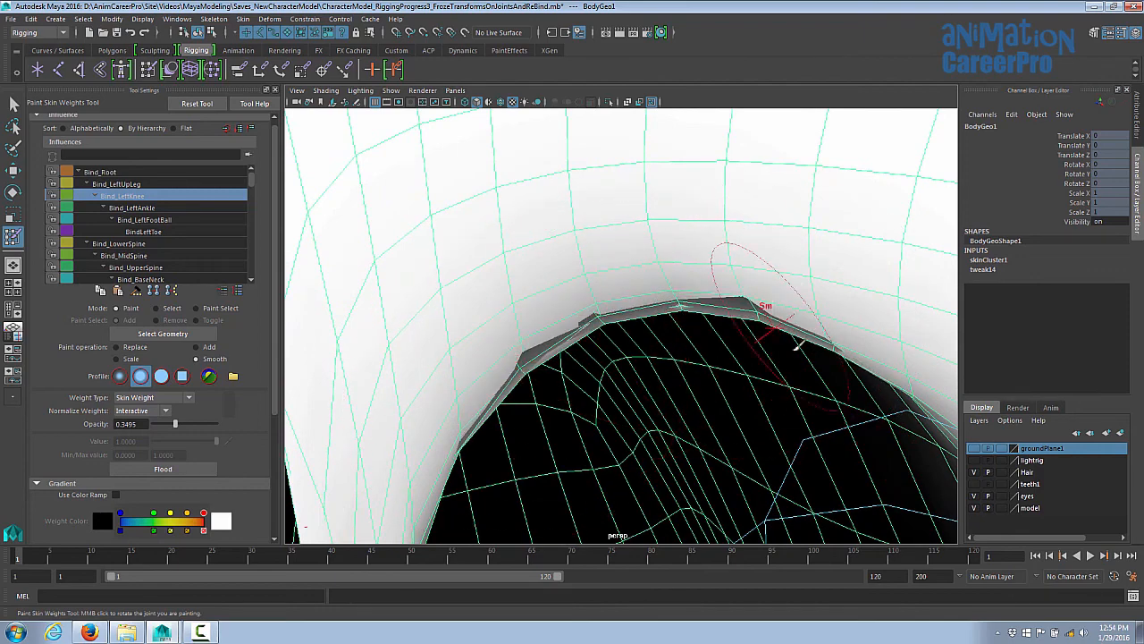
{"action": "mouse_move", "coordinate": [831, 357]}
{"action": "left_mouse_down", "text": "alt"}
{"action": "mouse_move", "coordinate": [843, 388]}
{"action": "mouse_move", "coordinate": [831, 314]}
{"action": "mouse_move", "coordinate": [791, 346]}
{"action": "left_mouse_up", "text": "alt"}
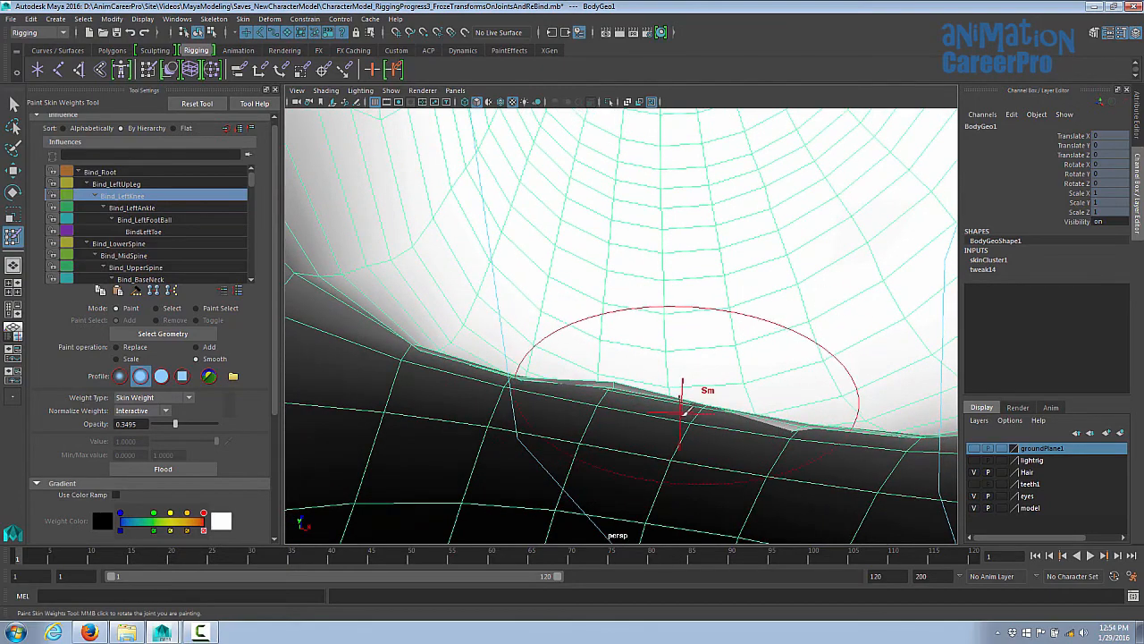
{"action": "right_click_drag", "start_coordinate": [805, 459], "coordinate": [871, 302], "text": "alt"}
- Turn off the X-ray joint display and reset the Bind_LeftAnkle joint's X rotation to 0
{"action": "key", "text": "q"}
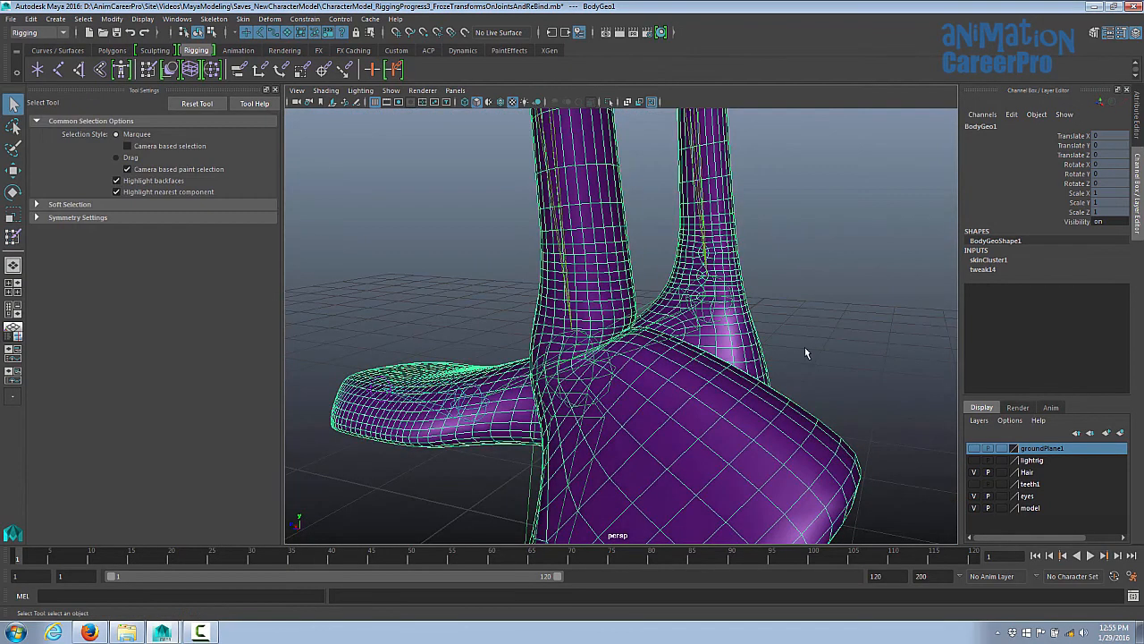
{"action": "left_click", "coordinate": [652, 103]}
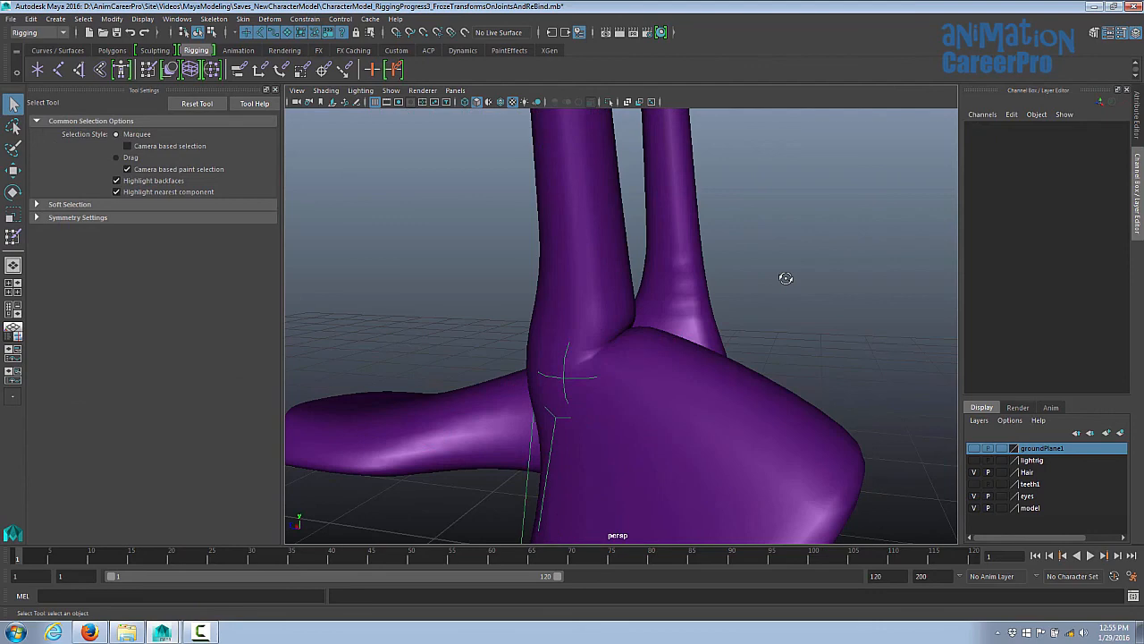
{"action": "left_click_drag", "start_coordinate": [786, 278], "coordinate": [462, 344], "text": "alt"}
{"action": "left_click", "coordinate": [597, 373]}
{"action": "key", "text": "e"}
{"action": "left_click_drag", "start_coordinate": [657, 249], "coordinate": [715, 356]}
{"action": "key", "text": "Return"}
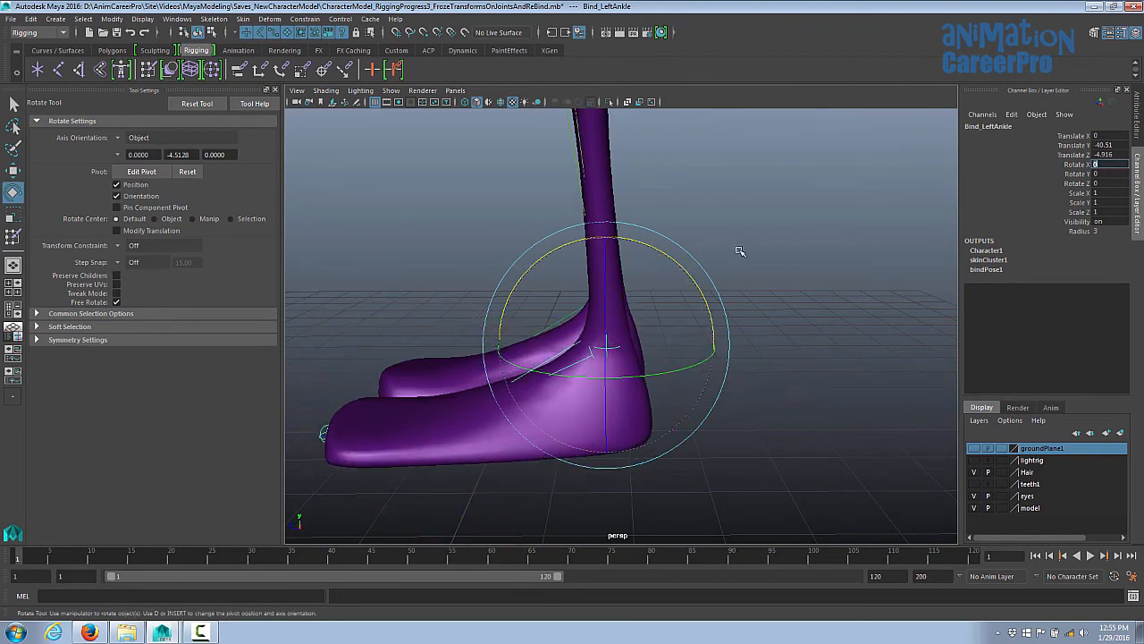
- Rotate the Bind_LeftAnkle joint sideways to about -39 degrees in Z and inspect the ankle bend
{"action": "left_click_drag", "start_coordinate": [759, 273], "coordinate": [611, 234], "text": "alt"}
{"action": "left_click_drag", "start_coordinate": [610, 236], "coordinate": [699, 252], "text": "alt"}
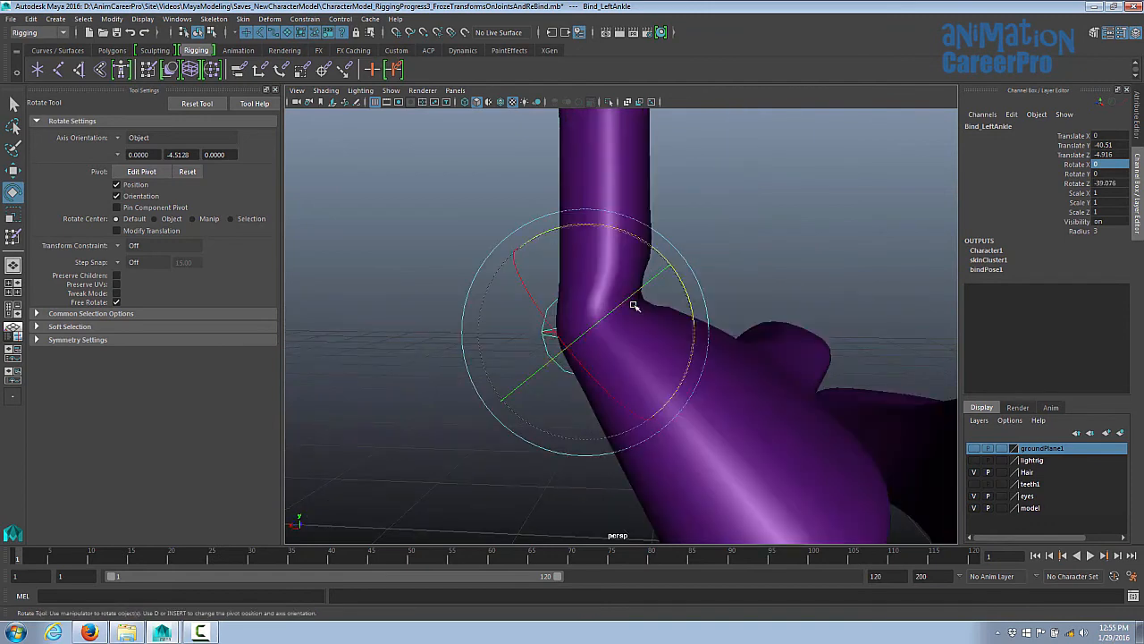
{"action": "left_click", "coordinate": [654, 212]}
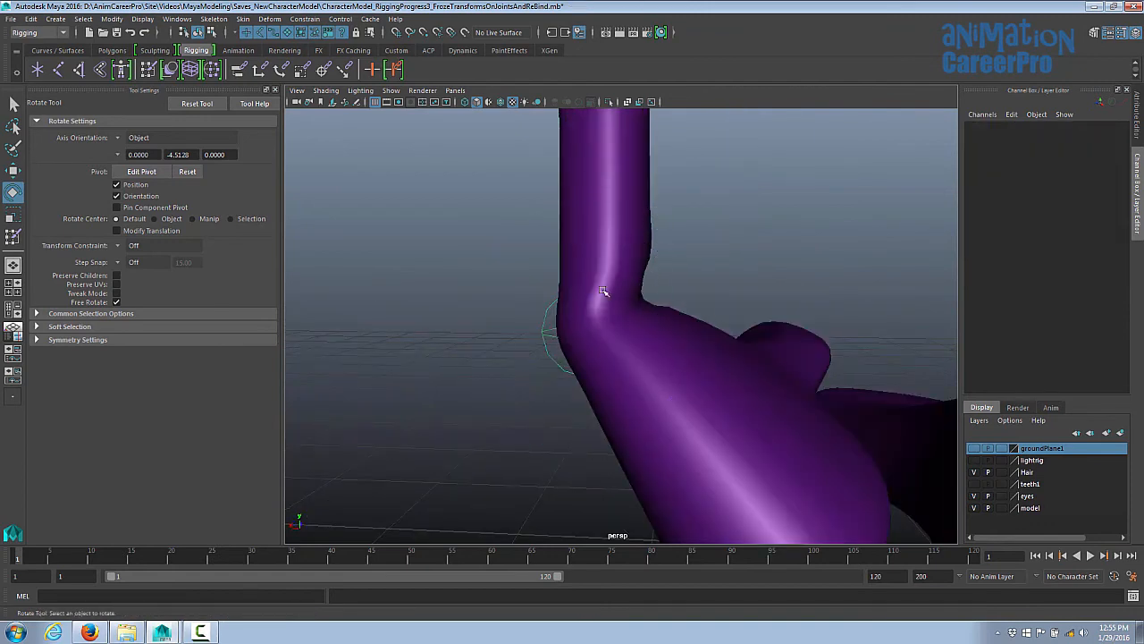
{"action": "left_click", "coordinate": [547, 322]}
{"action": "left_click_drag", "start_coordinate": [547, 322], "coordinate": [694, 246], "text": "alt"}
- Select the body mesh and paint soft Bind_LeftKnee weight into the sideways ankle crease, using Add at opacity 0.0291
{"action": "left_click", "coordinate": [638, 165]}
{"action": "right_click_drag", "start_coordinate": [638, 169], "coordinate": [697, 215], "text": "alt"}
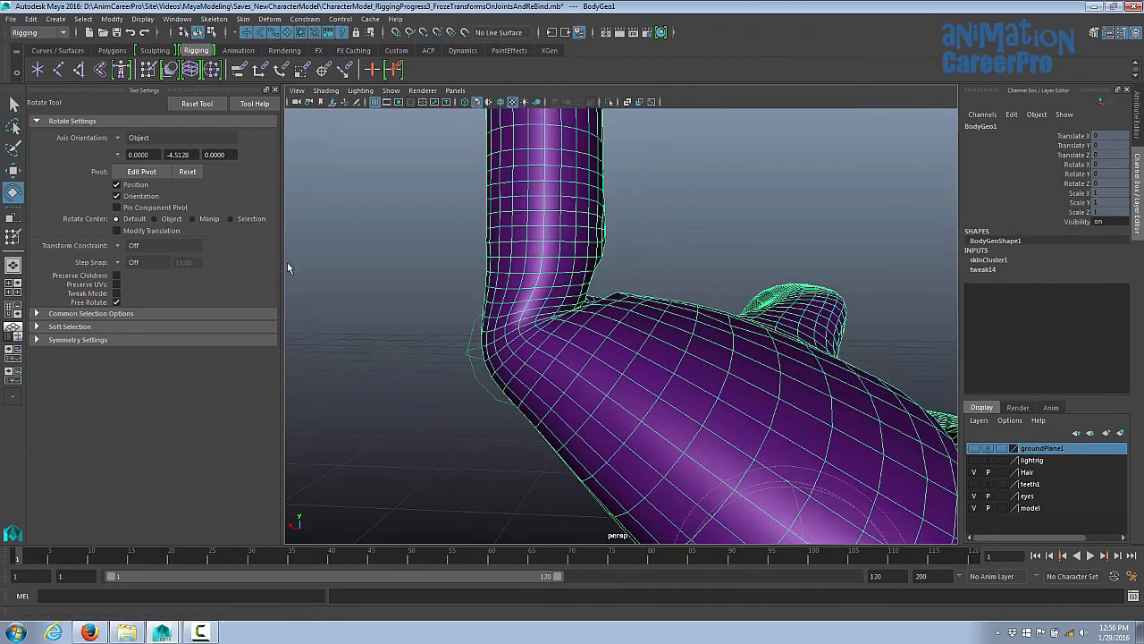
{"action": "mouse_move", "coordinate": [646, 281]}
{"action": "left_mouse_down", "text": "alt"}
{"action": "mouse_move", "coordinate": [575, 312]}
{"action": "mouse_move", "coordinate": [355, 317]}
{"action": "mouse_move", "coordinate": [391, 313]}
{"action": "left_mouse_up", "text": "alt"}
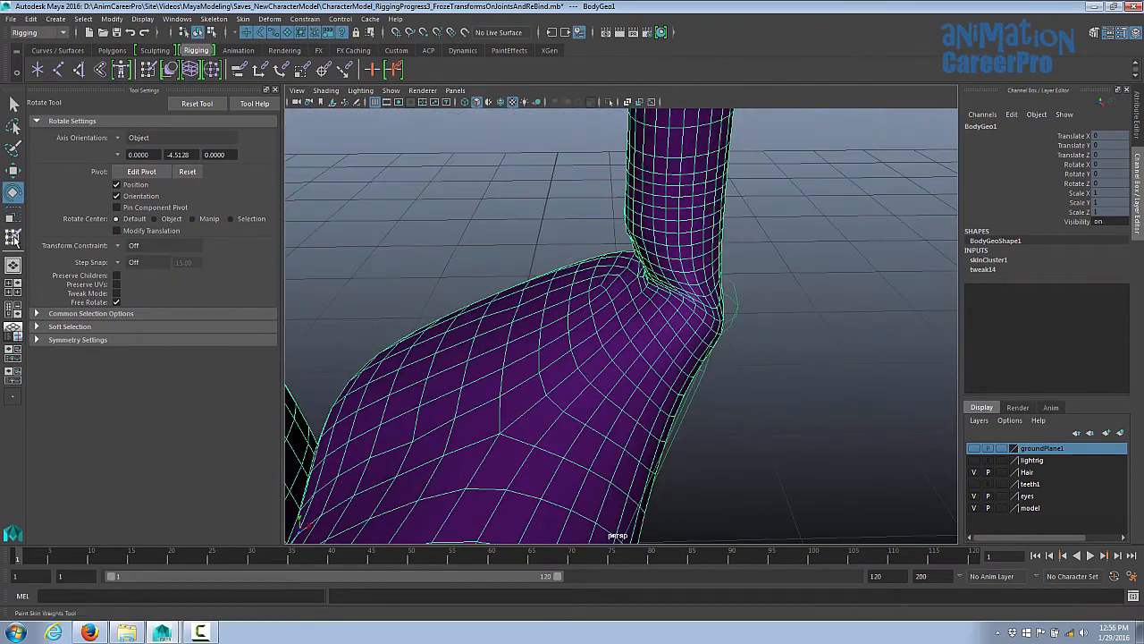
{"action": "left_click", "coordinate": [18, 241]}
{"action": "left_click_drag", "start_coordinate": [521, 291], "coordinate": [474, 299], "text": "alt"}
{"action": "right_click_drag", "start_coordinate": [455, 302], "coordinate": [545, 308], "text": "alt"}
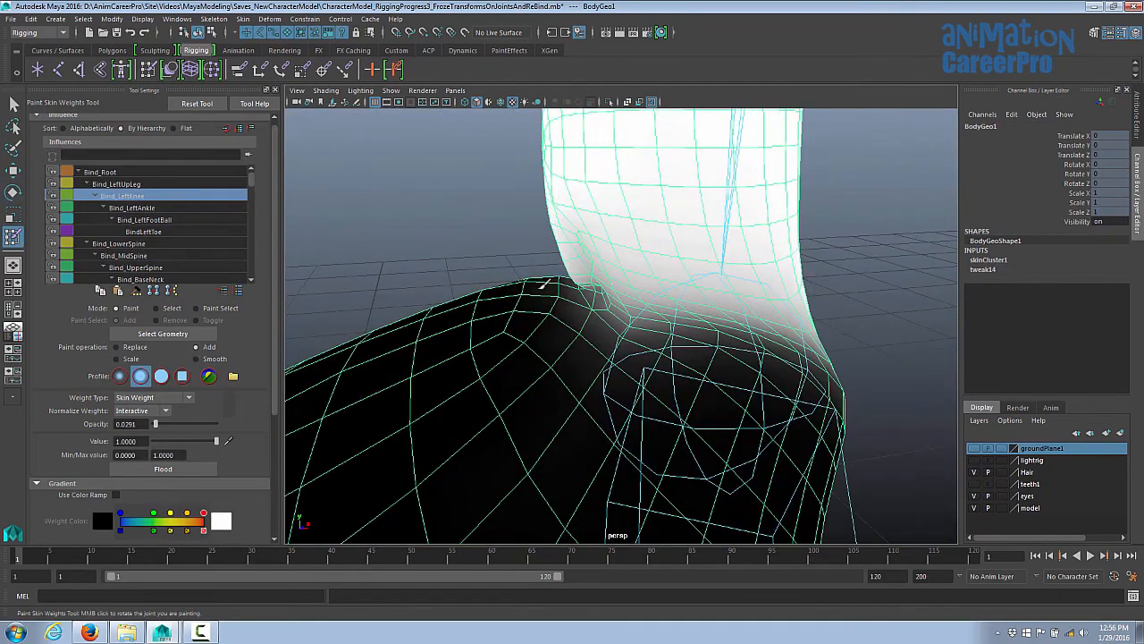
{"action": "mouse_move", "coordinate": [539, 283]}
{"action": "left_mouse_down", "text": "alt"}
{"action": "mouse_move", "coordinate": [620, 279]}
{"action": "mouse_move", "coordinate": [600, 274]}
{"action": "mouse_move", "coordinate": [588, 306]}
{"action": "mouse_move", "coordinate": [545, 274]}
{"action": "mouse_move", "coordinate": [536, 299]}
{"action": "left_mouse_up", "text": "alt"}
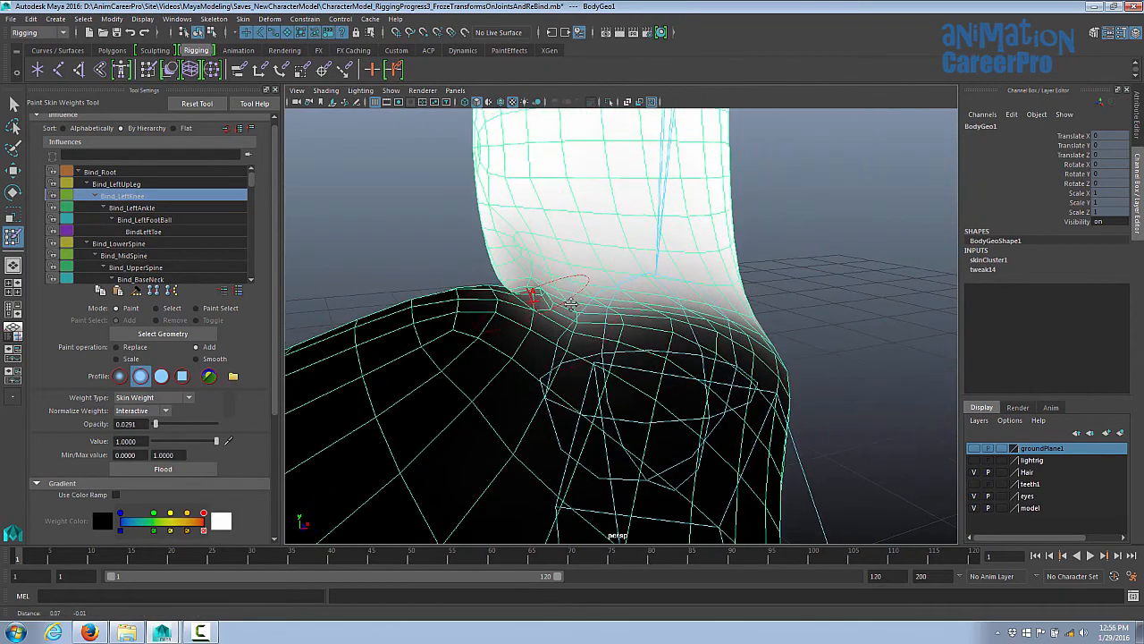
{"action": "right_click_drag", "start_coordinate": [510, 242], "coordinate": [498, 281], "text": "alt"}
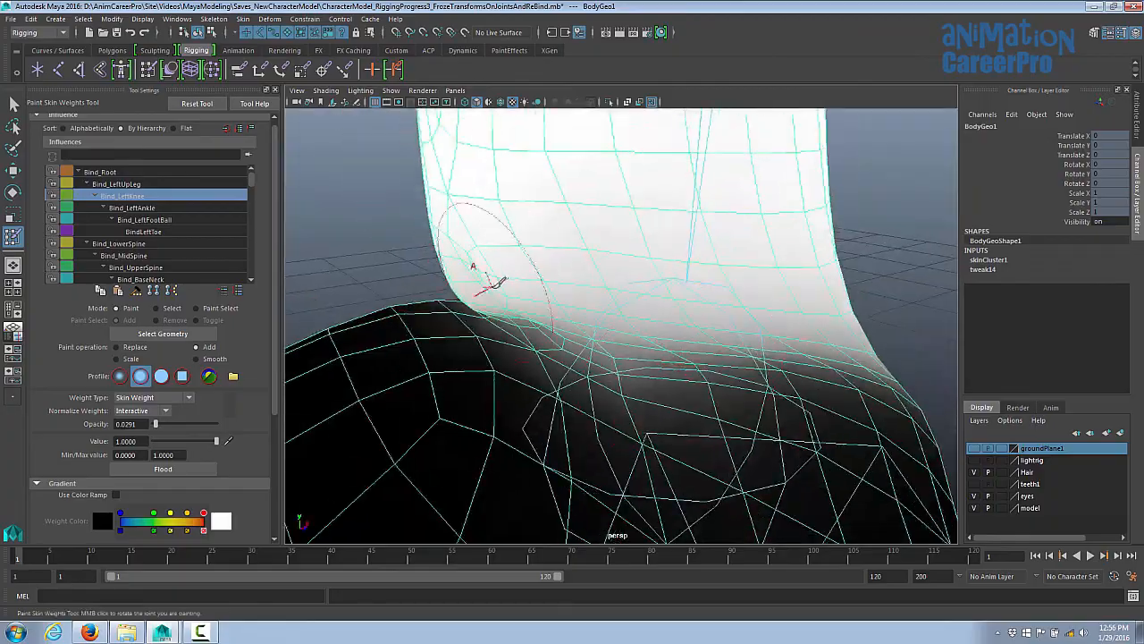
- Continue adding soft Bind_LeftKnee weight around the lower shin where it meets the sideways-bent foot
{"action": "left_click_drag", "start_coordinate": [586, 314], "coordinate": [679, 323], "text": "alt"}
{"action": "right_click_drag", "start_coordinate": [679, 323], "coordinate": [766, 355], "text": "alt"}
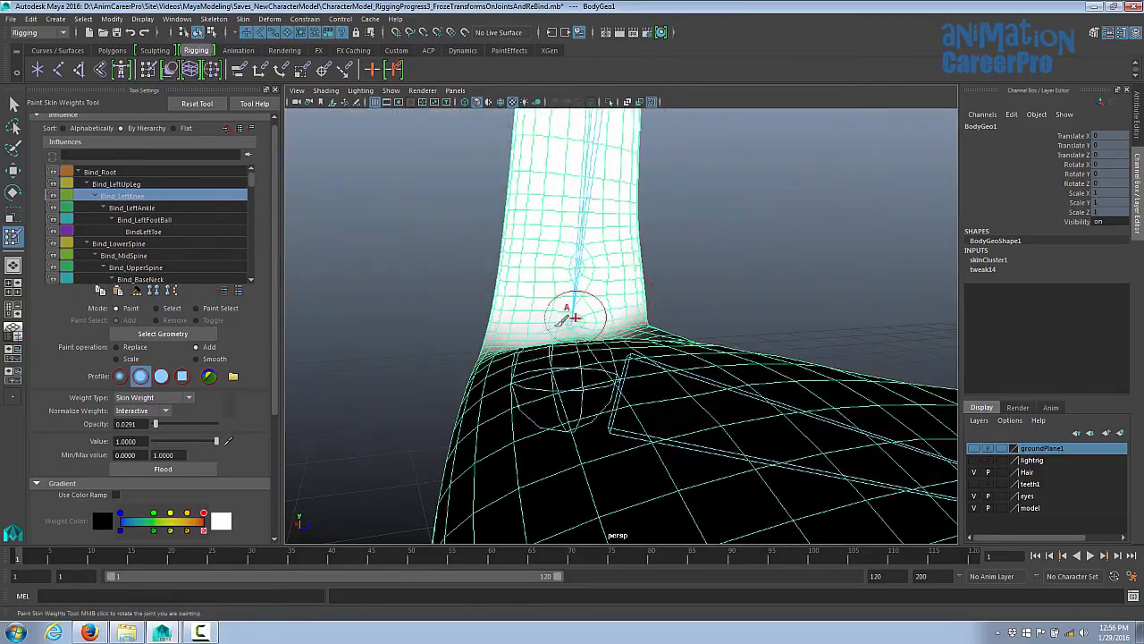
{"action": "mouse_move", "coordinate": [582, 312]}
{"action": "left_mouse_down", "text": "alt"}
{"action": "mouse_move", "coordinate": [668, 333]}
{"action": "mouse_move", "coordinate": [544, 353]}
{"action": "mouse_move", "coordinate": [473, 340]}
{"action": "mouse_move", "coordinate": [772, 345]}
{"action": "left_mouse_up", "text": "alt"}
{"action": "right_click_drag", "start_coordinate": [771, 345], "coordinate": [842, 359], "text": "alt"}
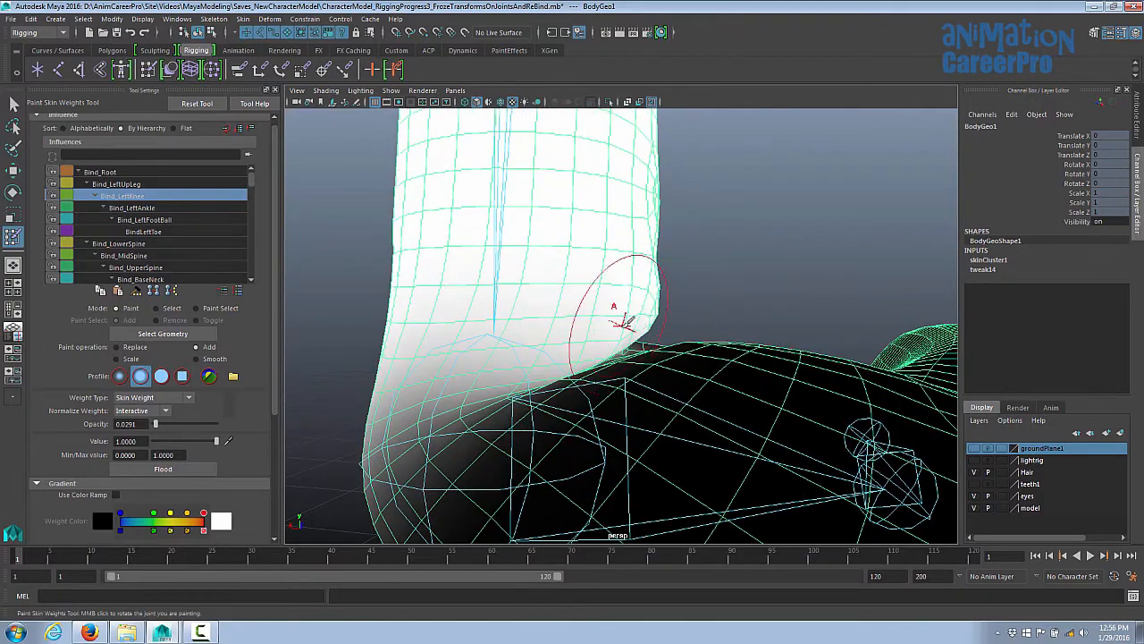
{"action": "mouse_move", "coordinate": [623, 322]}
{"action": "left_mouse_down", "text": "alt"}
{"action": "mouse_move", "coordinate": [574, 352]}
{"action": "mouse_move", "coordinate": [634, 306]}
{"action": "mouse_move", "coordinate": [635, 335]}
{"action": "mouse_move", "coordinate": [659, 325]}
{"action": "mouse_move", "coordinate": [646, 316]}
{"action": "mouse_move", "coordinate": [672, 325]}
{"action": "mouse_move", "coordinate": [584, 329]}
{"action": "mouse_move", "coordinate": [712, 360]}
{"action": "mouse_move", "coordinate": [613, 339]}
{"action": "mouse_move", "coordinate": [653, 362]}
{"action": "mouse_move", "coordinate": [616, 376]}
{"action": "mouse_move", "coordinate": [652, 376]}
{"action": "mouse_move", "coordinate": [653, 351]}
{"action": "left_mouse_up", "text": "alt"}
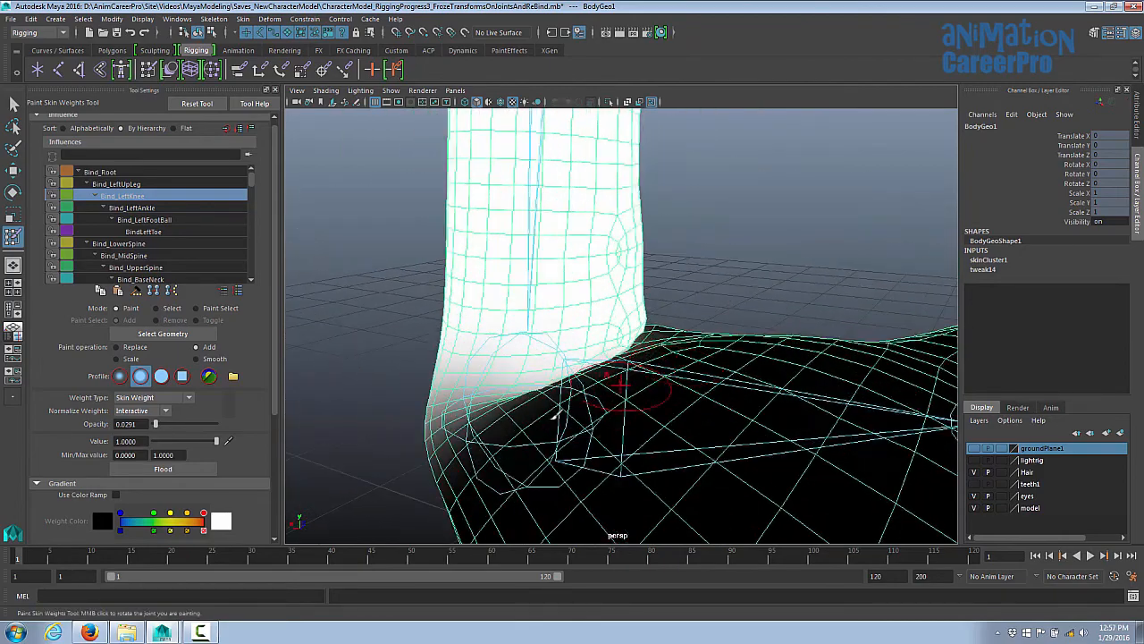
- Smooth the Bind_LeftAnkle weights around the sideways-bent ankle crease, using the Smooth operation at opacity 0.3981
{"action": "left_click_drag", "start_coordinate": [644, 398], "coordinate": [851, 408], "text": "alt"}
{"action": "left_click", "coordinate": [150, 207]}
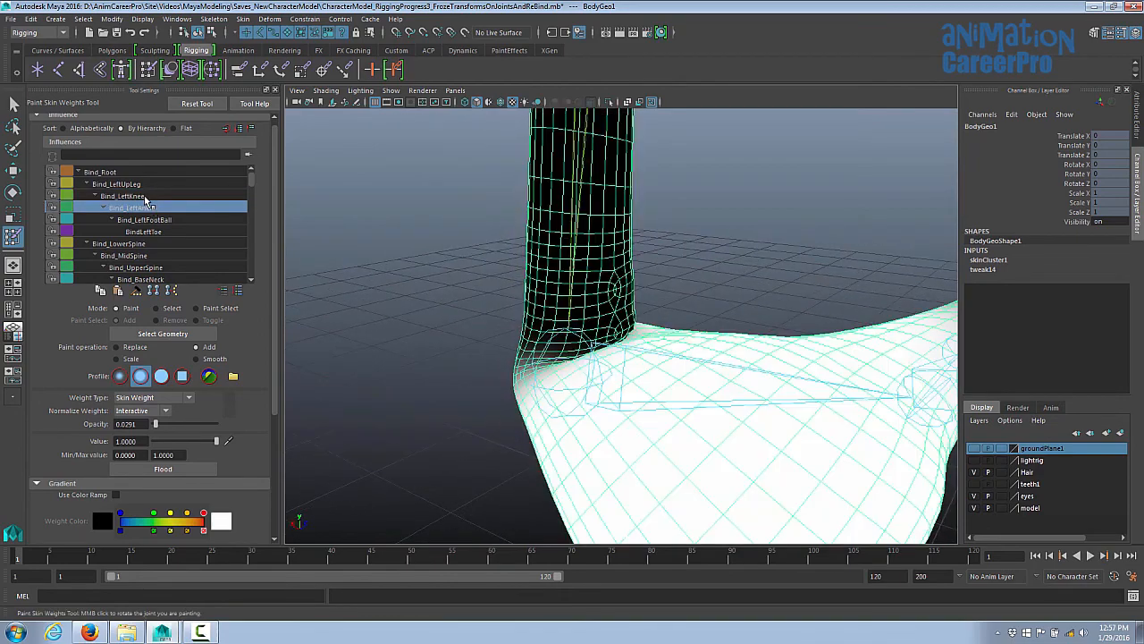
{"action": "left_click_drag", "start_coordinate": [452, 339], "coordinate": [597, 361], "text": "alt"}
{"action": "mouse_move", "coordinate": [568, 311]}
{"action": "left_mouse_down", "text": "alt"}
{"action": "mouse_move", "coordinate": [496, 326]}
{"action": "mouse_move", "coordinate": [560, 347]}
{"action": "left_mouse_up", "text": "alt"}
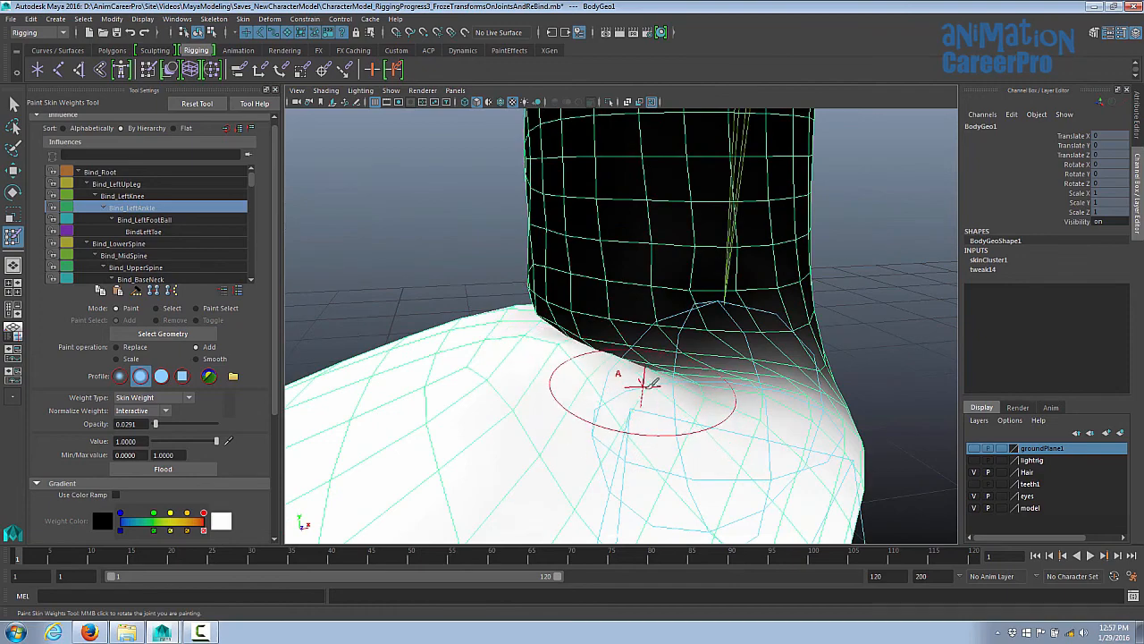
{"action": "left_click_drag", "start_coordinate": [654, 382], "coordinate": [687, 363], "text": "alt"}
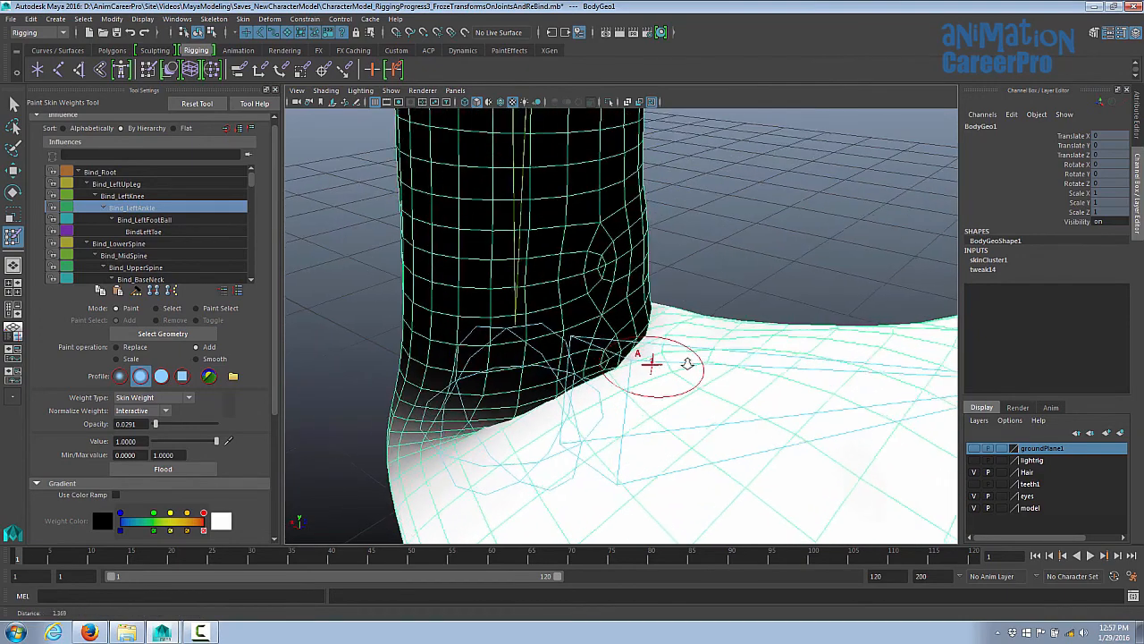
{"action": "mouse_move", "coordinate": [687, 362]}
{"action": "right_mouse_down", "text": "alt"}
{"action": "mouse_move", "coordinate": [706, 361]}
{"action": "mouse_move", "coordinate": [417, 336]}
{"action": "right_mouse_up", "text": "alt"}
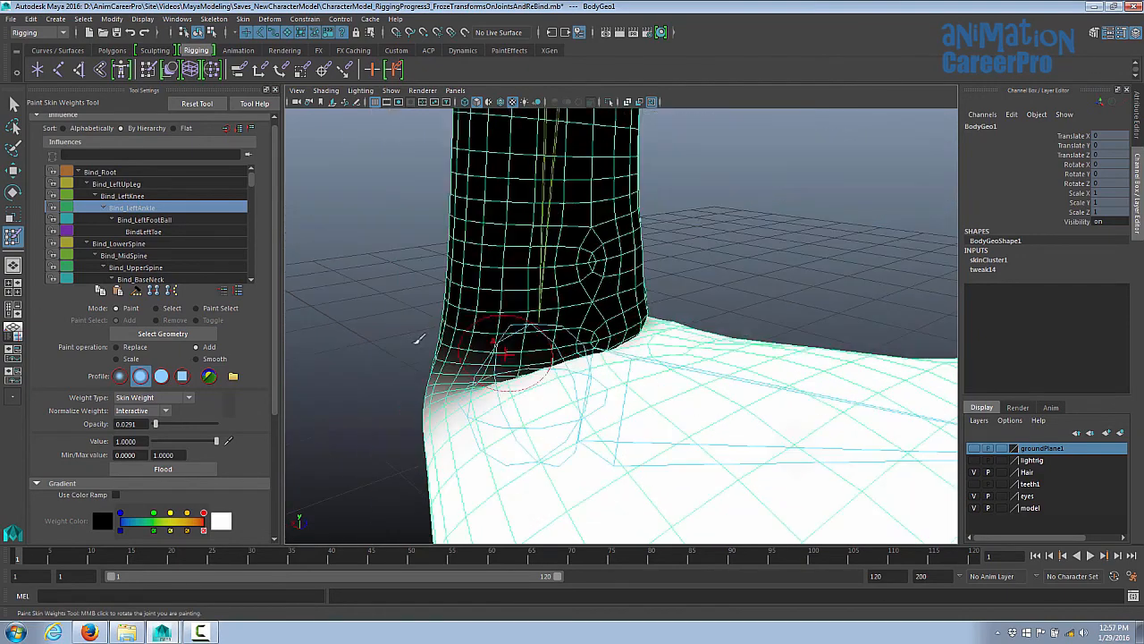
{"action": "left_click", "coordinate": [211, 359]}
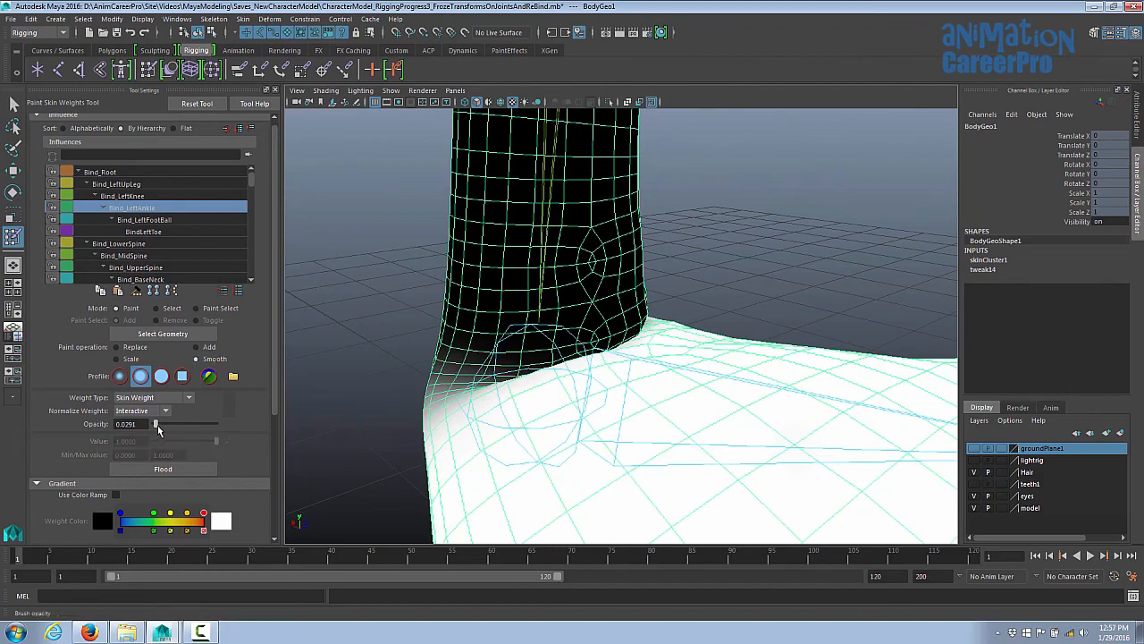
{"action": "left_click_drag", "start_coordinate": [156, 425], "coordinate": [168, 425]}
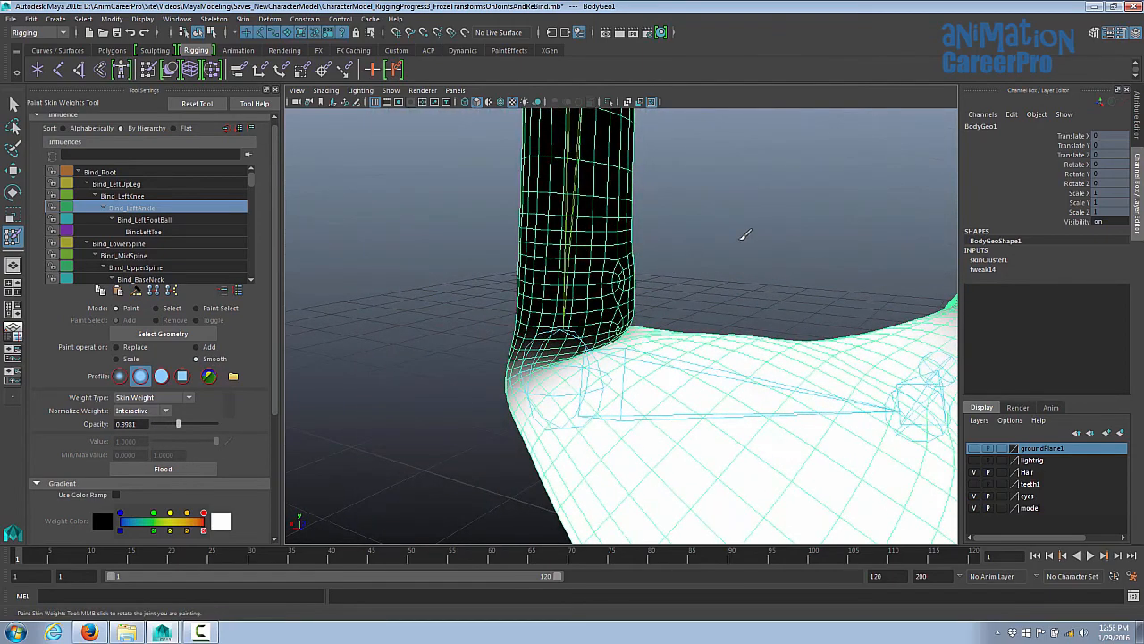
- Rotate the Bind_LeftAnkle joint sideways in the opposite Z direction to test the other side of the ankle
{"action": "key", "text": "q"}
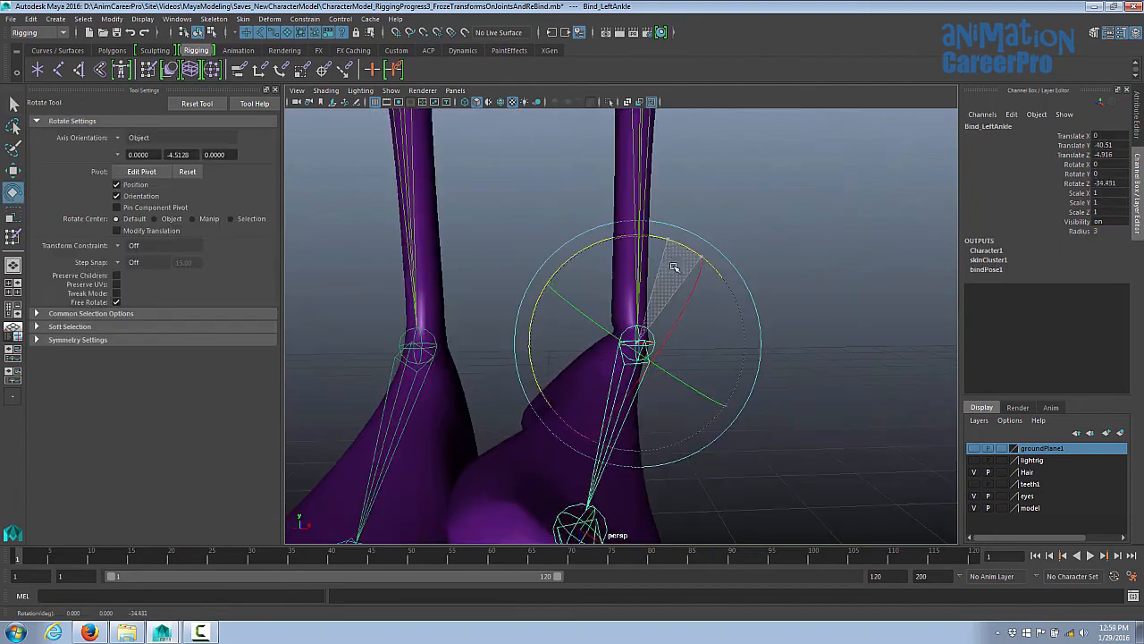
{"action": "left_click_drag", "start_coordinate": [676, 261], "coordinate": [743, 314]}
{"action": "right_click_drag", "start_coordinate": [748, 320], "coordinate": [882, 400], "text": "alt"}
- Select the body mesh and paint soft Bind_LeftKnee weight along the ankle crease and heel, using Add at opacity 0.0291
{"action": "left_click", "coordinate": [526, 393]}
{"action": "left_click_drag", "start_coordinate": [495, 324], "coordinate": [692, 322], "text": "alt"}
{"action": "right_click_drag", "start_coordinate": [692, 322], "coordinate": [783, 352], "text": "alt"}
{"action": "left_click", "coordinate": [234, 164]}
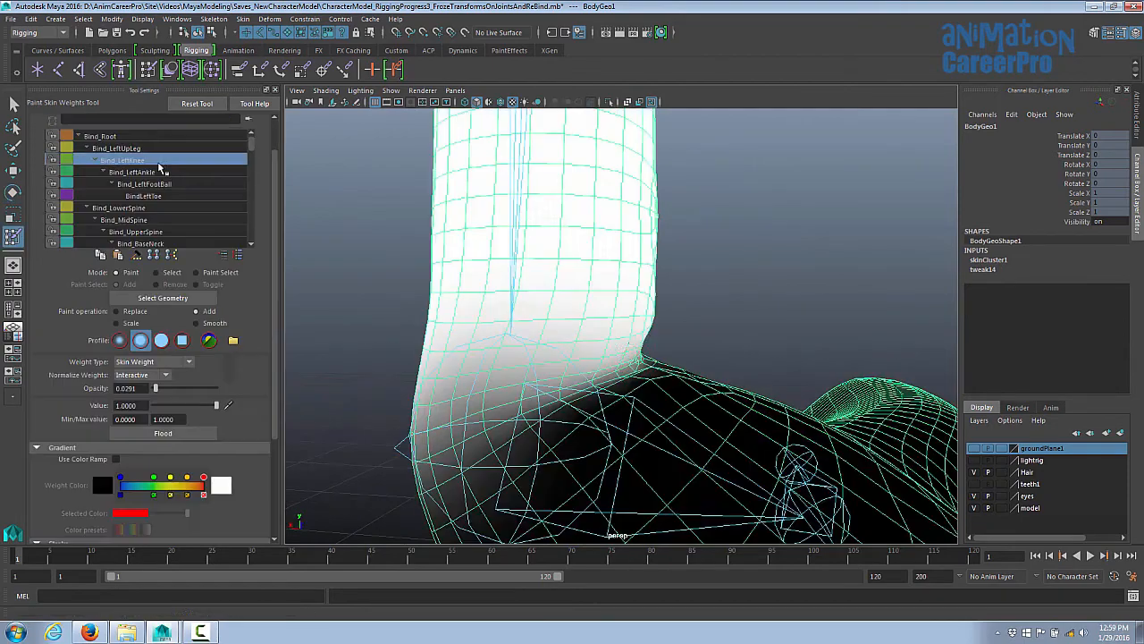
{"action": "right_click_drag", "start_coordinate": [527, 313], "coordinate": [634, 337], "text": "alt"}
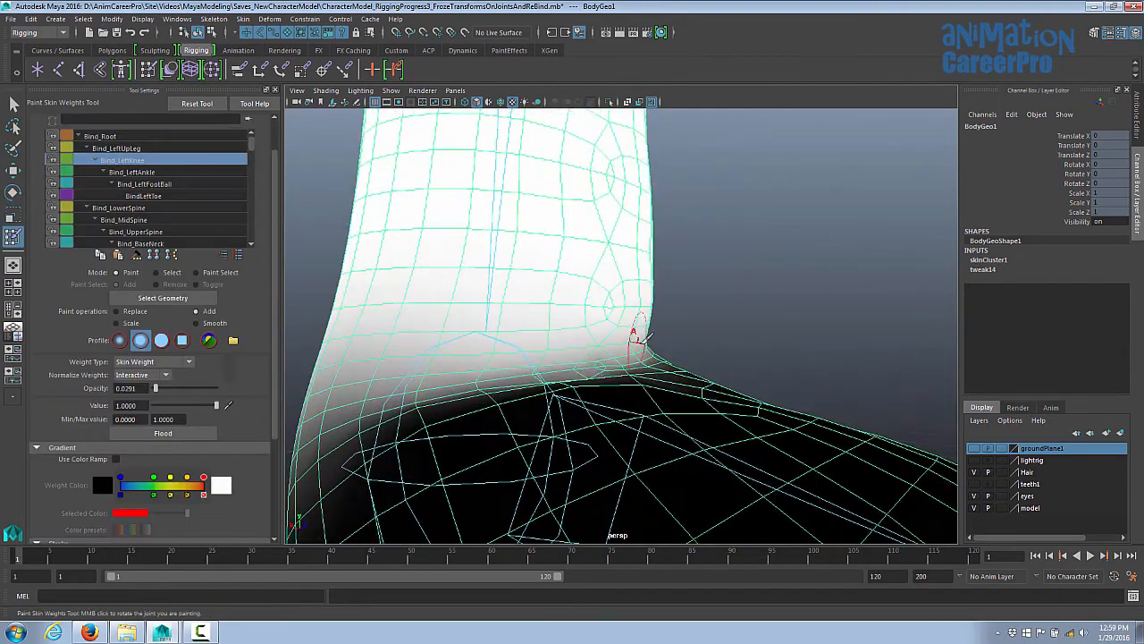
{"action": "left_click_drag", "start_coordinate": [634, 337], "coordinate": [616, 334], "text": "alt"}
{"action": "left_click_drag", "start_coordinate": [435, 350], "coordinate": [509, 359], "text": "alt"}
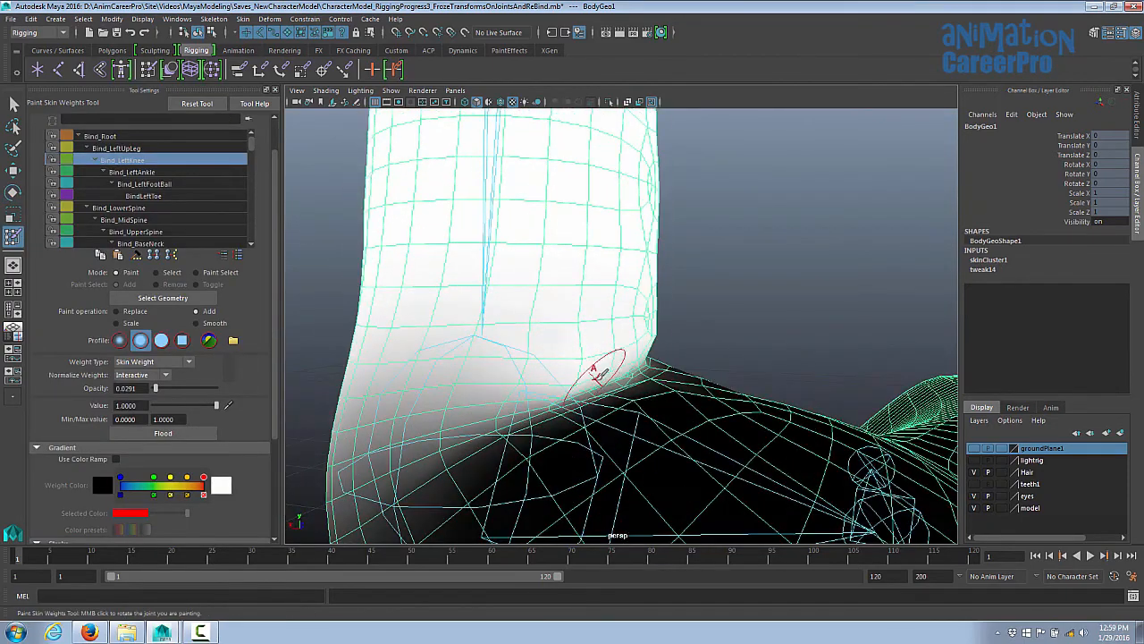
{"action": "left_click_drag", "start_coordinate": [597, 373], "coordinate": [628, 360], "text": "alt"}
{"action": "left_click_drag", "start_coordinate": [462, 387], "coordinate": [384, 399]}
{"action": "left_click_drag", "start_coordinate": [501, 385], "coordinate": [675, 354], "text": "alt"}
- Switch to the Bind_LeftAnkle influence and smooth its weights around the ankle with the Smooth operation at opacity 0.2621
{"action": "left_click", "coordinate": [131, 172]}
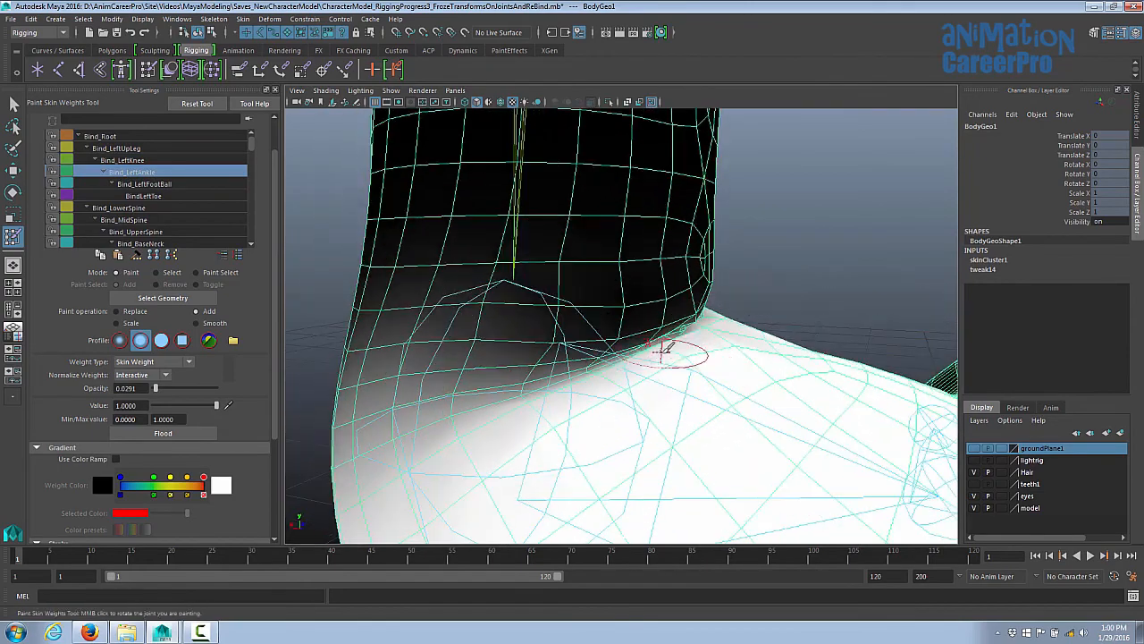
{"action": "left_click_drag", "start_coordinate": [545, 416], "coordinate": [513, 414], "text": "alt"}
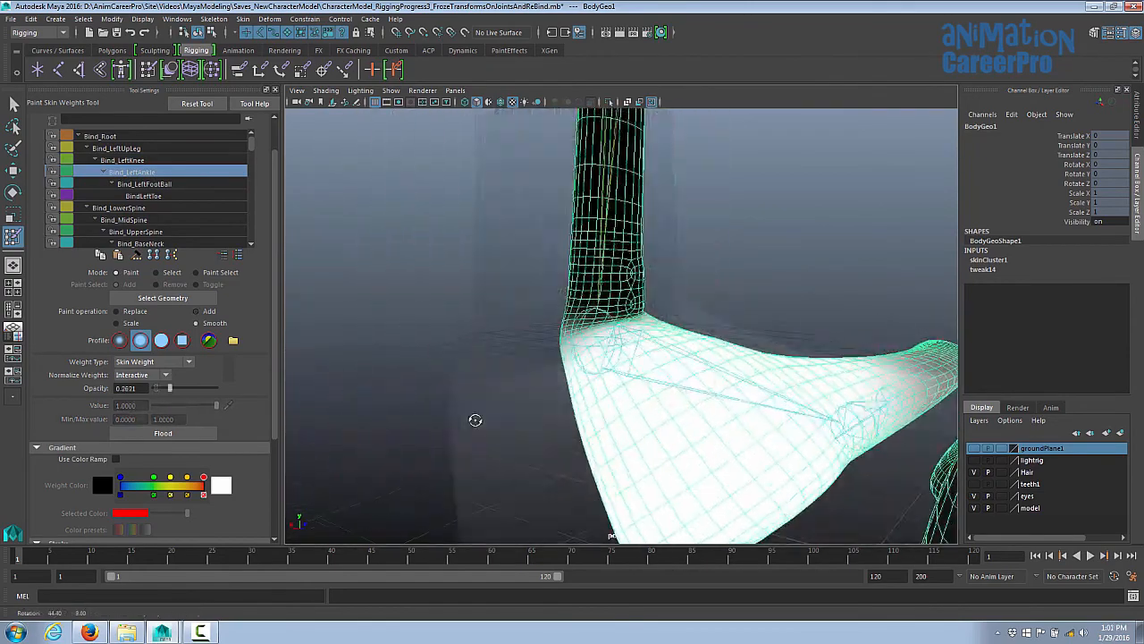
{"action": "right_click_drag", "start_coordinate": [513, 414], "coordinate": [758, 434], "text": "alt"}
{"action": "left_click_drag", "start_coordinate": [758, 433], "coordinate": [749, 430], "text": "alt"}
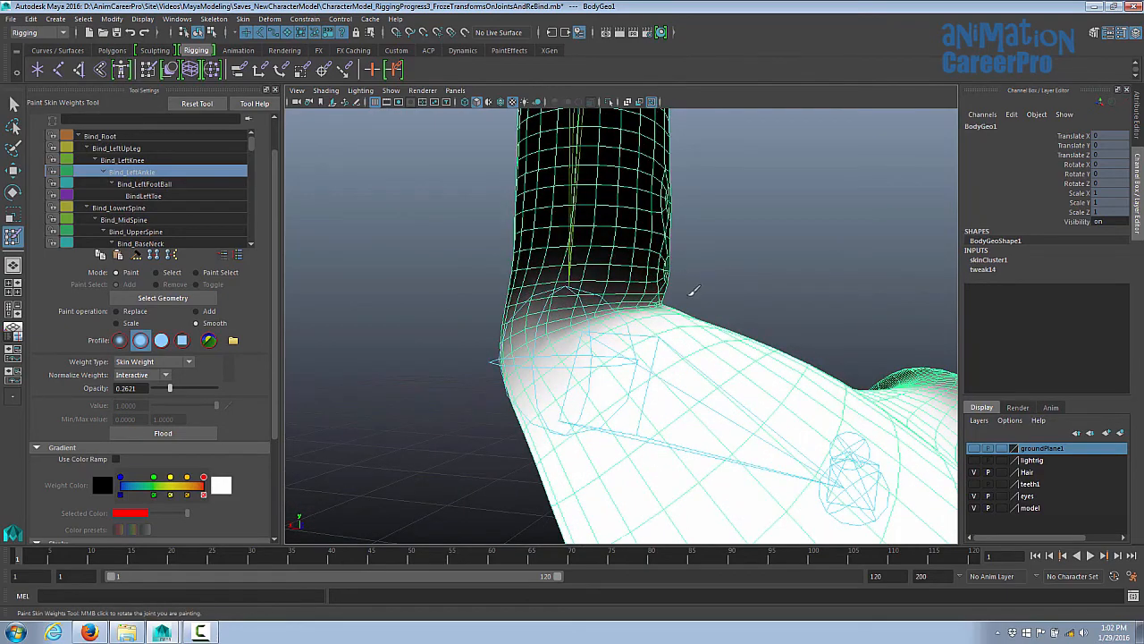
- Test the sideways ankle bend by varying the Bind_LeftAnkle joint's Z rotation, and pick its X rotation channel
{"action": "mouse_move", "coordinate": [692, 290]}
{"action": "left_mouse_down", "text": "alt"}
{"action": "mouse_move", "coordinate": [721, 299]}
{"action": "mouse_move", "coordinate": [694, 327]}
{"action": "mouse_move", "coordinate": [686, 317]}
{"action": "mouse_move", "coordinate": [742, 327]}
{"action": "left_mouse_up", "text": "alt"}
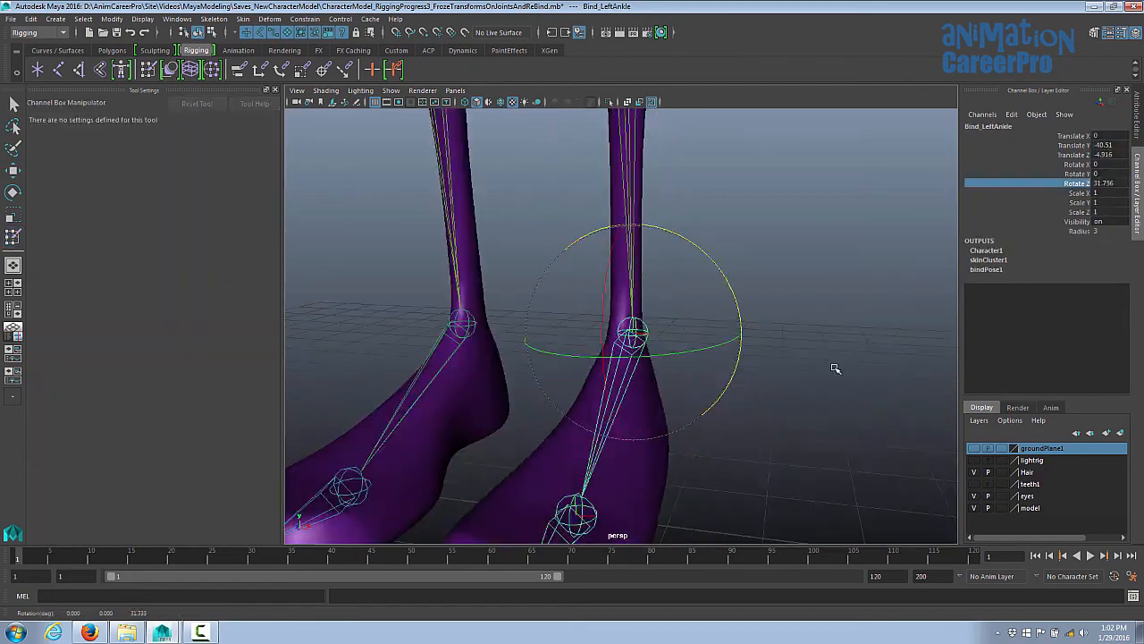
{"action": "middle_click_drag", "start_coordinate": [849, 367], "coordinate": [888, 344]}
{"action": "left_click", "coordinate": [1076, 161]}
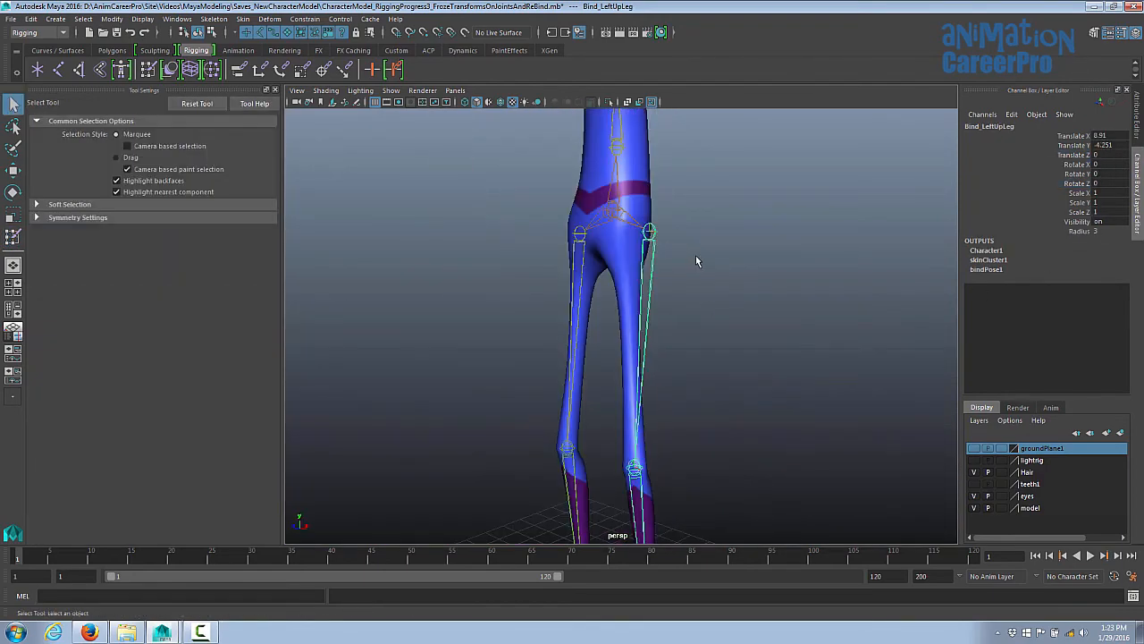
- Rotate the Bind_LeftUpLeg joint to about -75 degrees in X and inspect the raised thigh at the hip
{"action": "key", "text": "e"}
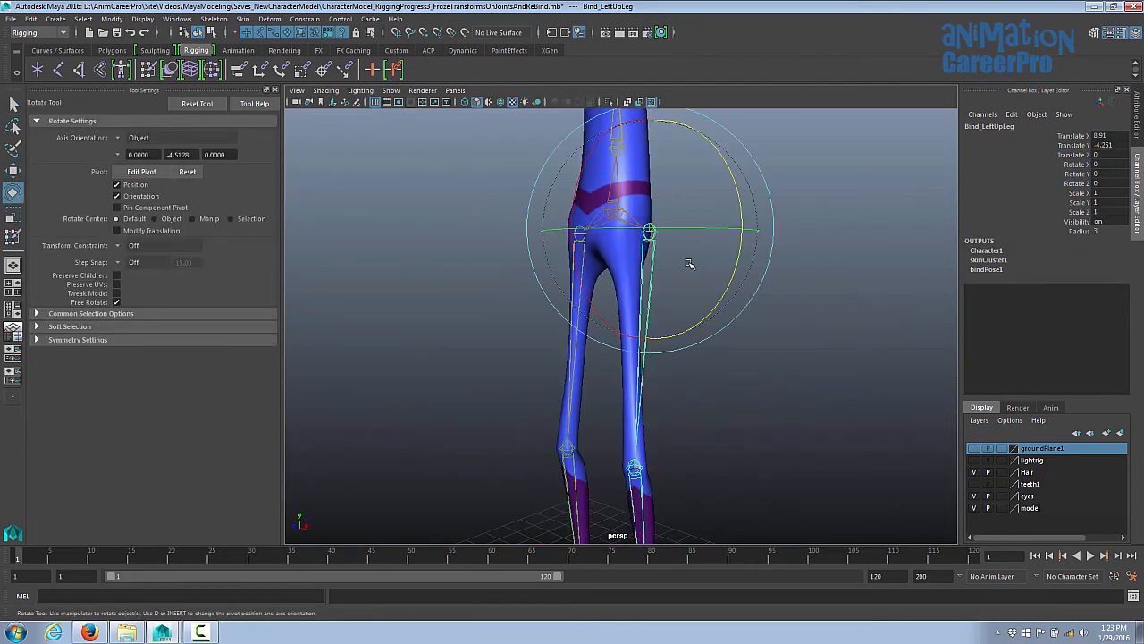
{"action": "left_click_drag", "start_coordinate": [600, 309], "coordinate": [575, 178]}
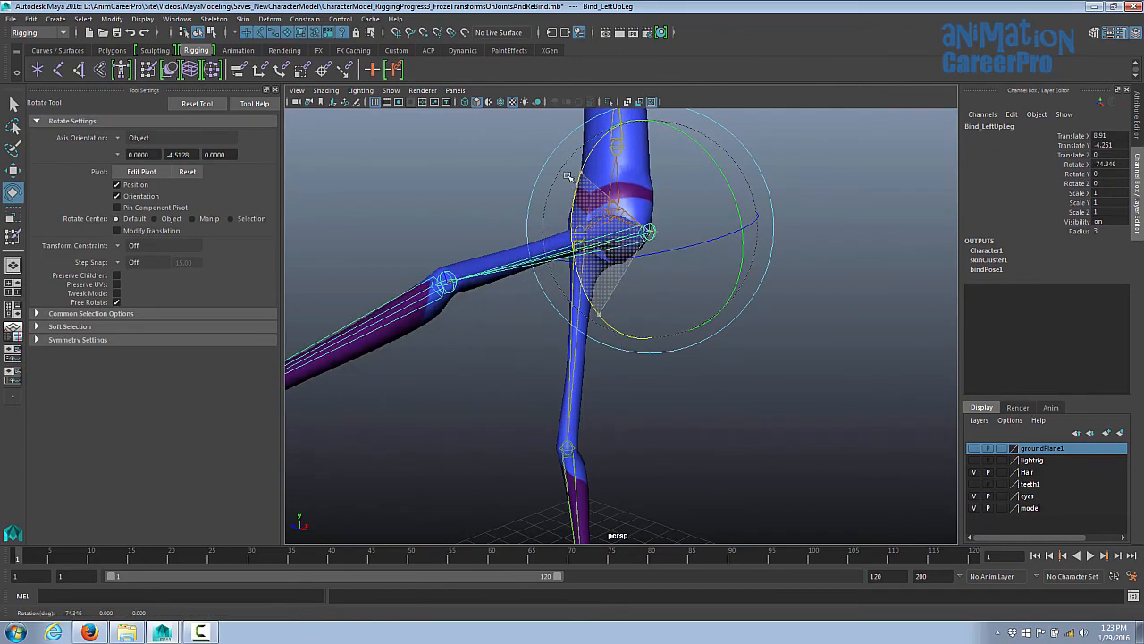
{"action": "middle_click_drag", "start_coordinate": [616, 251], "coordinate": [634, 308], "text": "alt"}
{"action": "right_click_drag", "start_coordinate": [634, 308], "coordinate": [789, 325], "text": "alt"}
{"action": "left_click_drag", "start_coordinate": [792, 319], "coordinate": [537, 301], "text": "alt"}
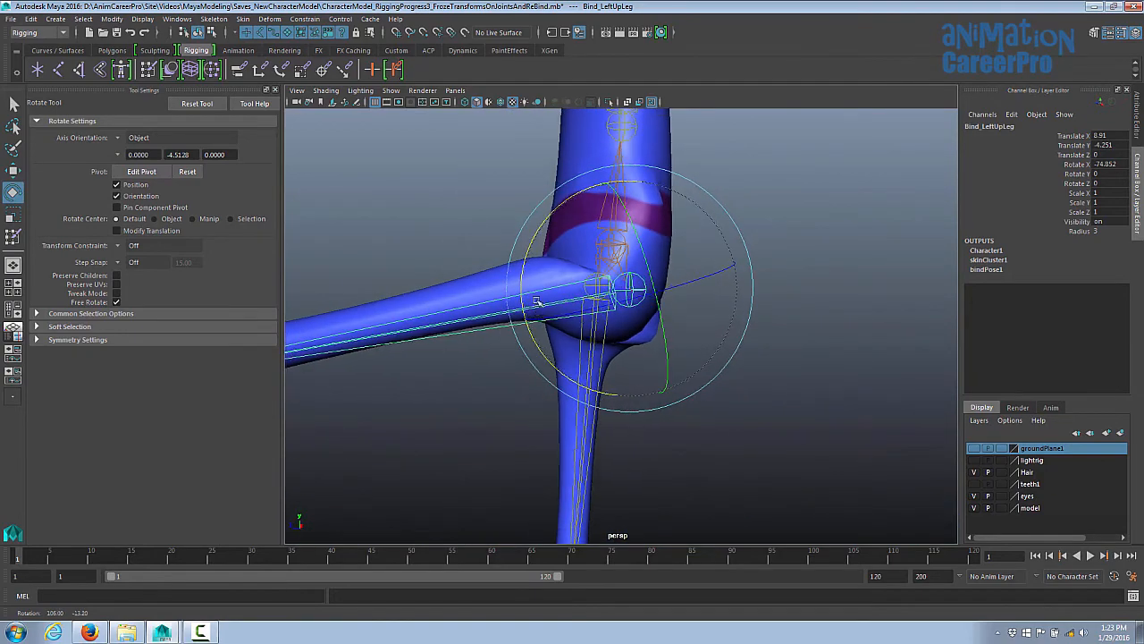
- Raise the left thigh further to about -79 degrees in X and examine the hip crease from several sides
{"action": "left_click_drag", "start_coordinate": [526, 260], "coordinate": [544, 298]}
{"action": "left_click_drag", "start_coordinate": [549, 303], "coordinate": [704, 306], "text": "alt"}
{"action": "right_click_drag", "start_coordinate": [704, 306], "coordinate": [800, 314], "text": "alt"}
{"action": "right_click_drag", "start_coordinate": [800, 314], "coordinate": [840, 316], "text": "alt"}
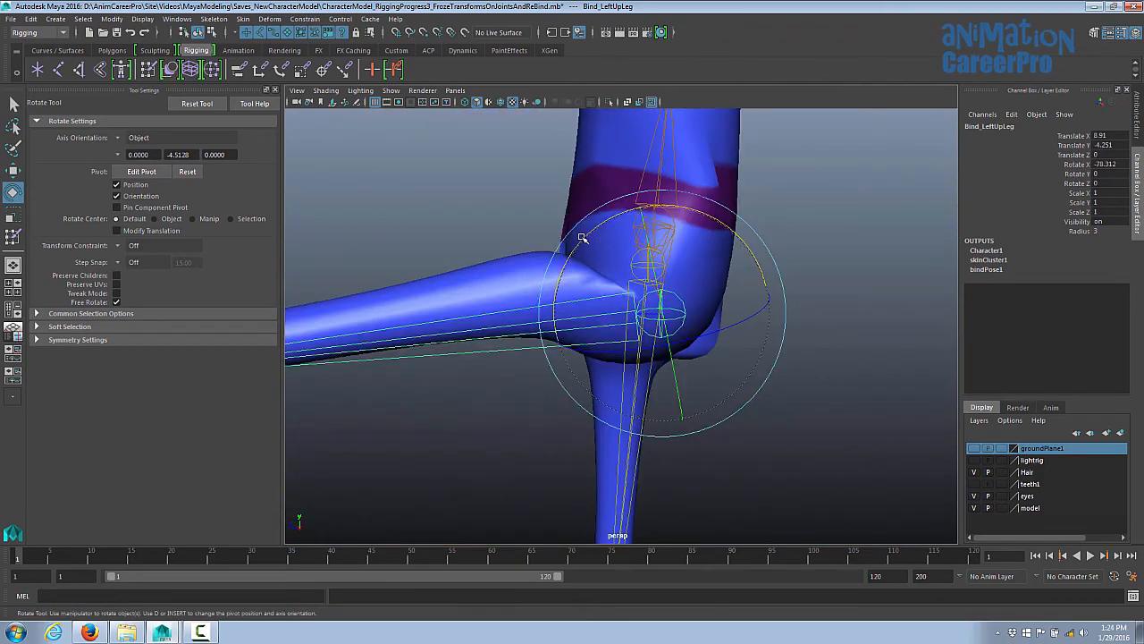
{"action": "left_click_drag", "start_coordinate": [585, 240], "coordinate": [508, 274]}
{"action": "left_click_drag", "start_coordinate": [595, 279], "coordinate": [565, 242], "text": "alt"}
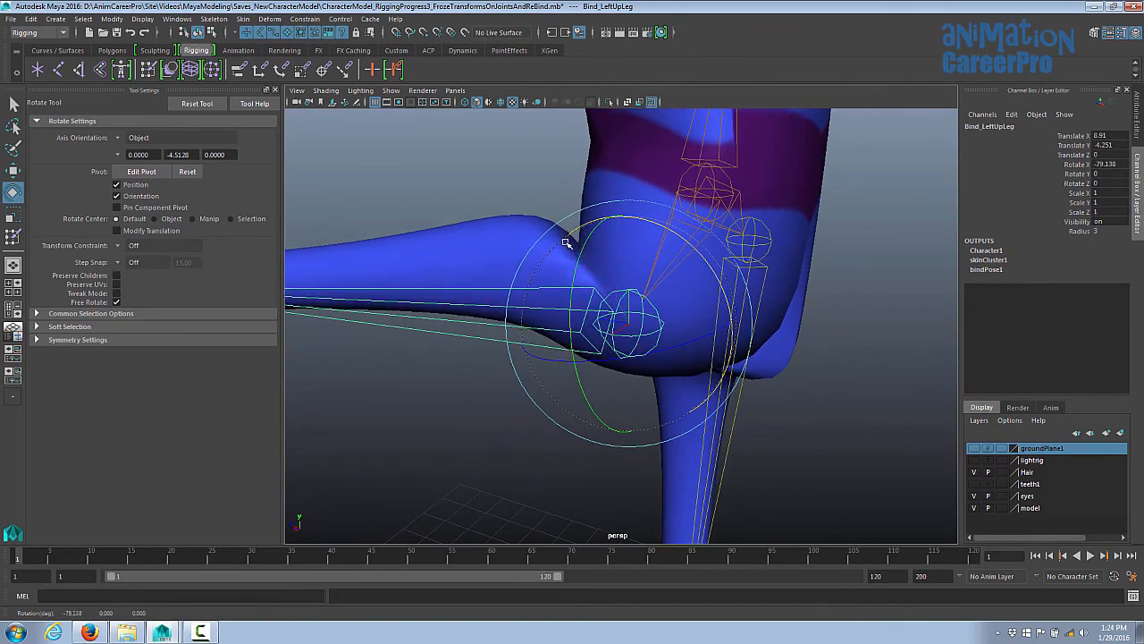
- Ease the Bind_LeftUpLeg joint back to about -68 degrees in X and check the overall hip shape
{"action": "left_click_drag", "start_coordinate": [669, 230], "coordinate": [649, 227]}
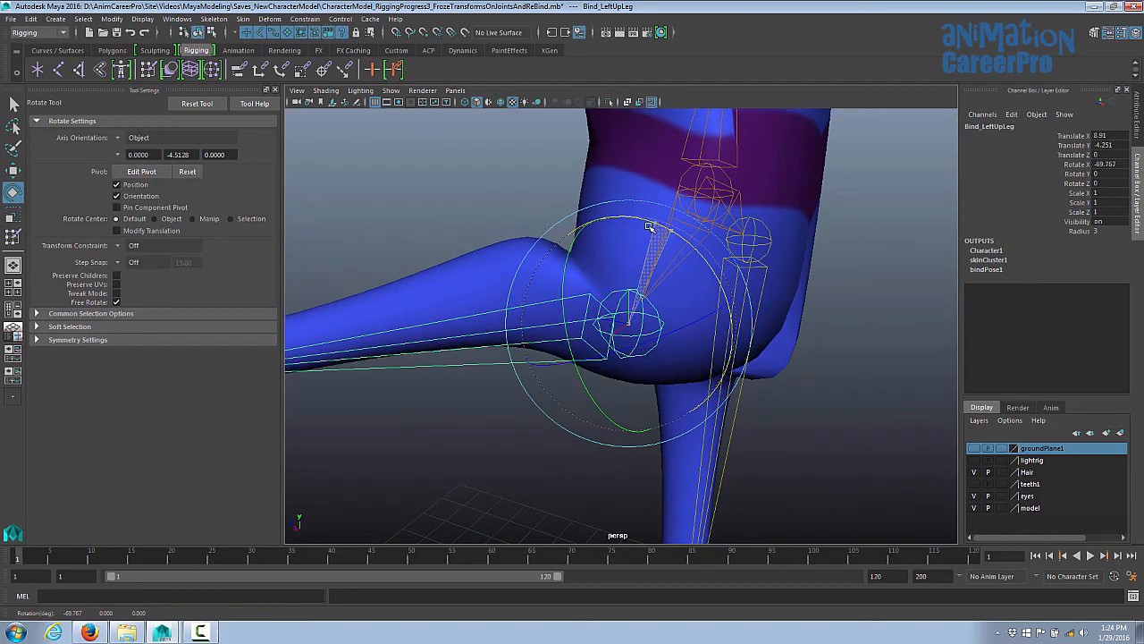
{"action": "left_click_drag", "start_coordinate": [515, 238], "coordinate": [536, 266], "text": "alt"}
{"action": "scroll", "coordinate": [717, 181], "scroll_direction": "down", "scroll_amount": 4}
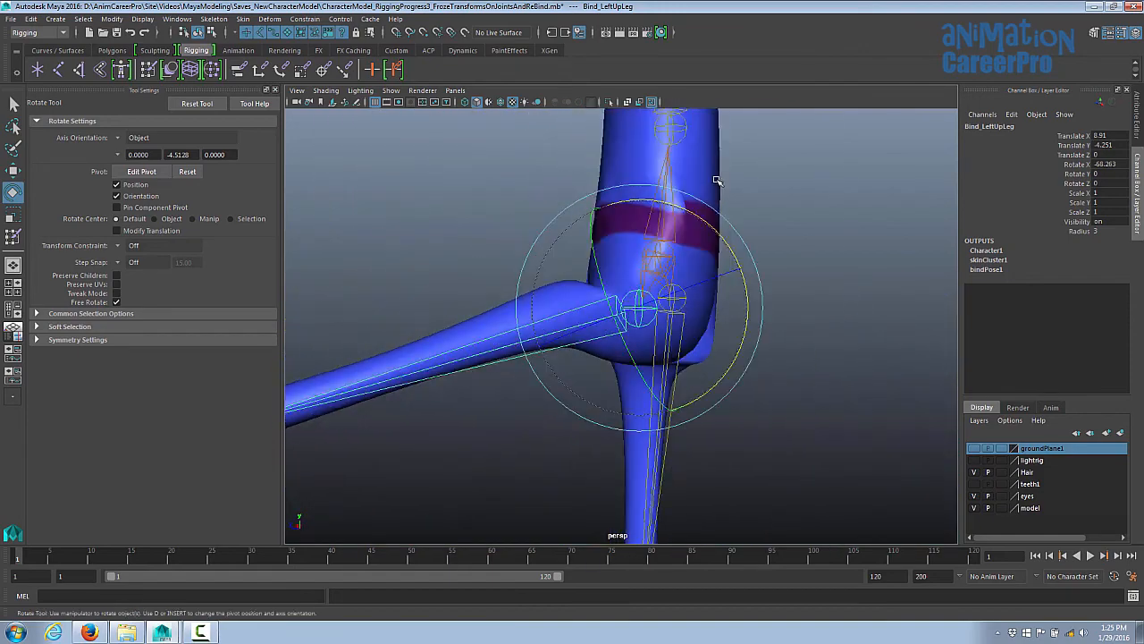
- Select the body mesh and paint soft Bind_LeftUpLeg weight around the left hip crease, using Add at opacity 0.0194
{"action": "left_click", "coordinate": [634, 206]}
{"action": "left_click", "coordinate": [13, 240]}
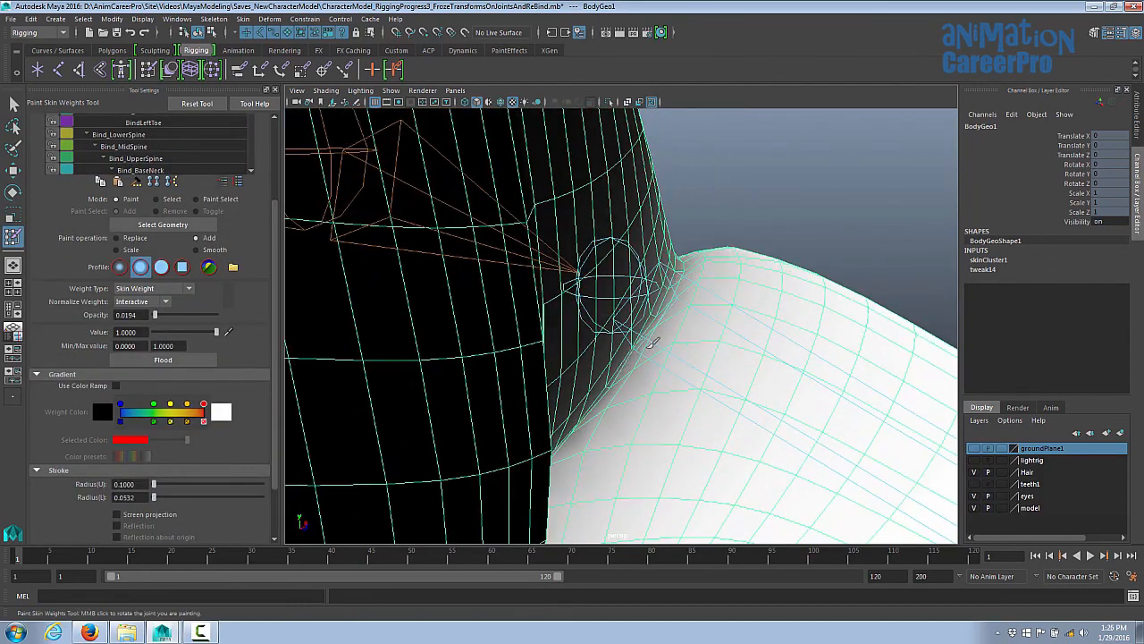
{"action": "left_click_drag", "start_coordinate": [696, 272], "coordinate": [611, 428], "text": "alt"}
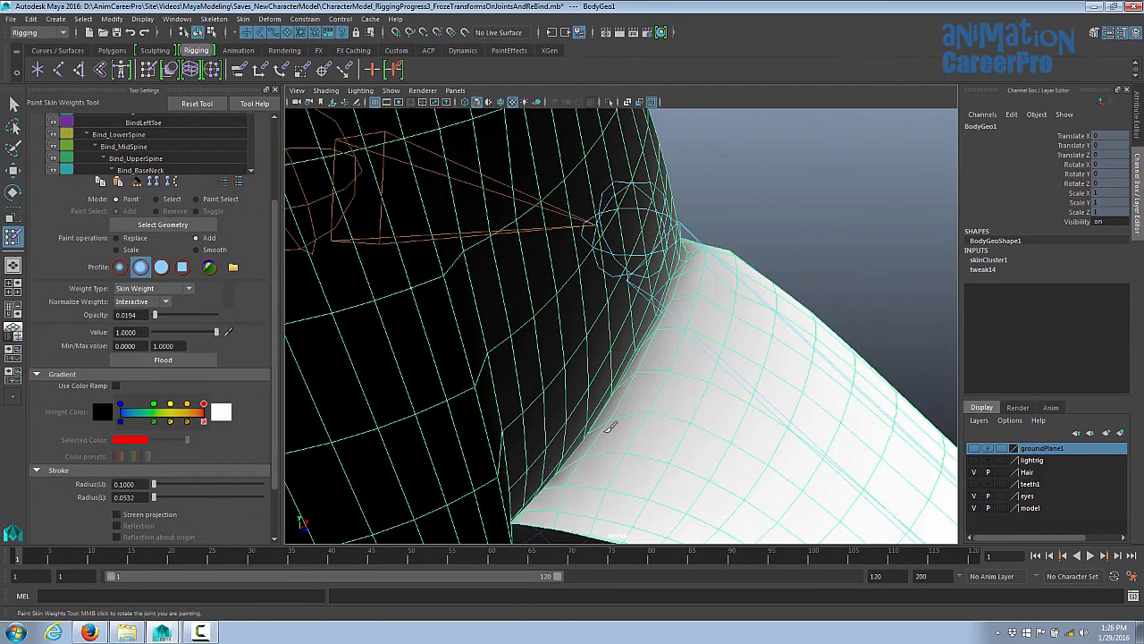
{"action": "mouse_move", "coordinate": [702, 259]}
{"action": "left_mouse_down", "text": "alt"}
{"action": "mouse_move", "coordinate": [483, 253]}
{"action": "mouse_move", "coordinate": [534, 266]}
{"action": "mouse_move", "coordinate": [557, 301]}
{"action": "mouse_move", "coordinate": [557, 270]}
{"action": "mouse_move", "coordinate": [562, 306]}
{"action": "mouse_move", "coordinate": [561, 258]}
{"action": "left_mouse_up", "text": "alt"}
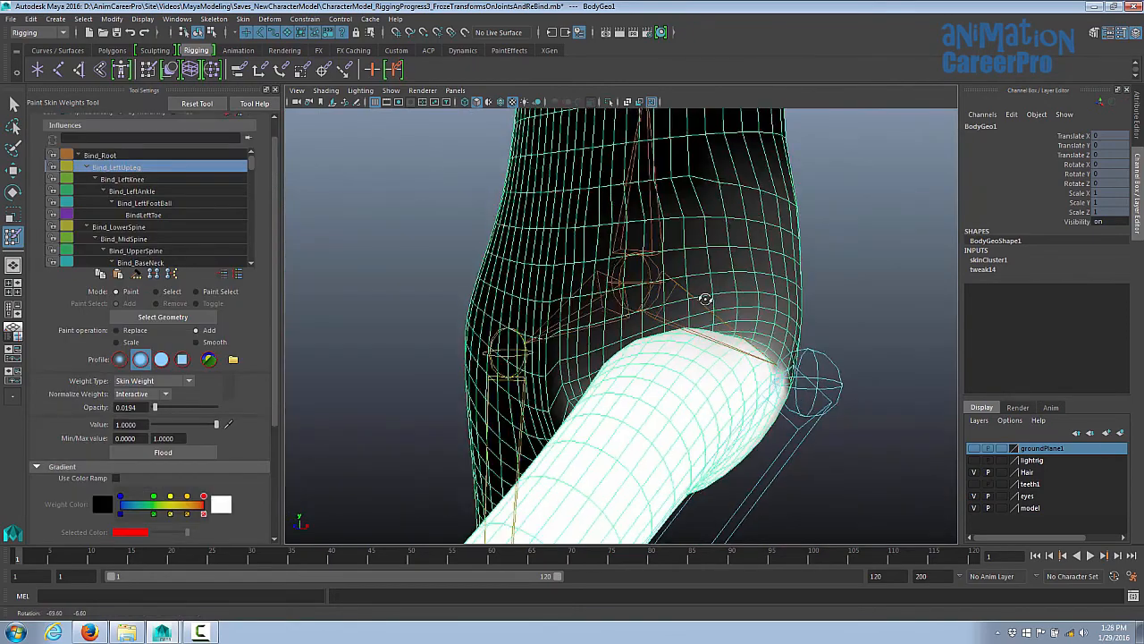
{"action": "left_click_drag", "start_coordinate": [702, 301], "coordinate": [646, 270], "text": "alt"}
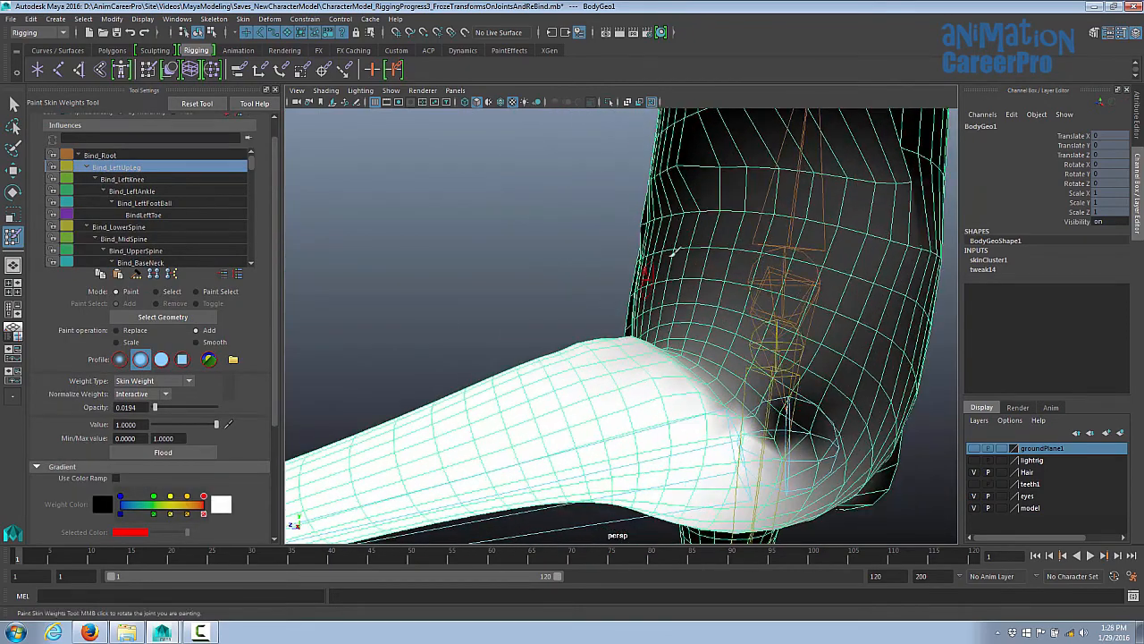
{"action": "mouse_move", "coordinate": [672, 224]}
{"action": "left_mouse_down", "text": "alt"}
{"action": "mouse_move", "coordinate": [784, 253]}
{"action": "mouse_move", "coordinate": [659, 262]}
{"action": "left_mouse_up", "text": "alt"}
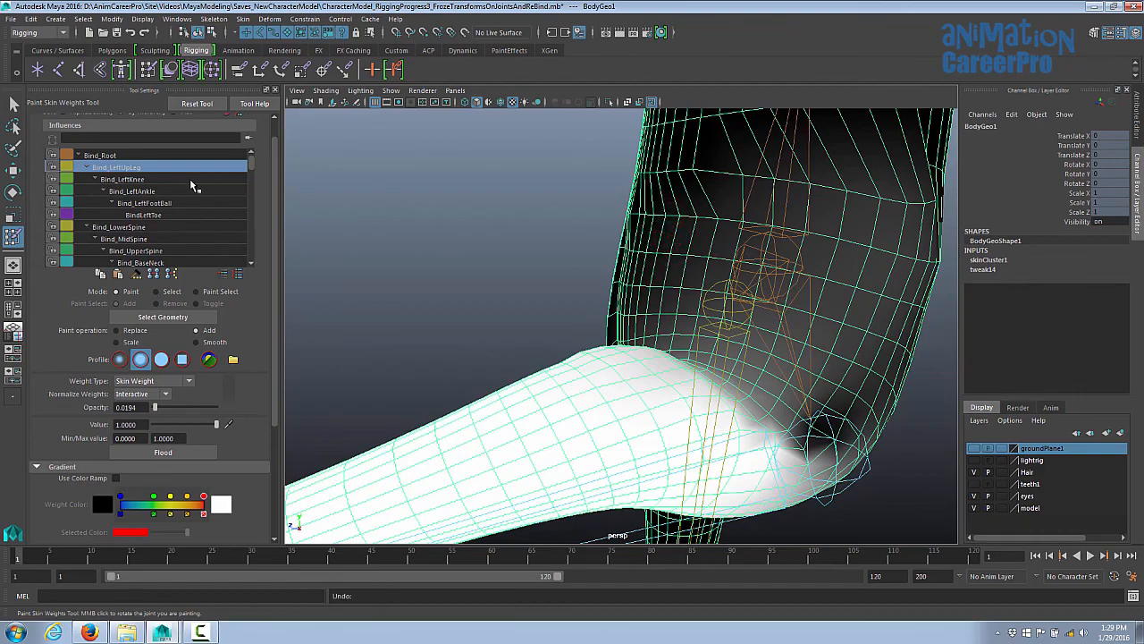
- Switch to the Bind_Root influence and add soft weight on the pelvis above the raised left thigh, at opacity 0.0194
{"action": "left_click", "coordinate": [131, 156]}
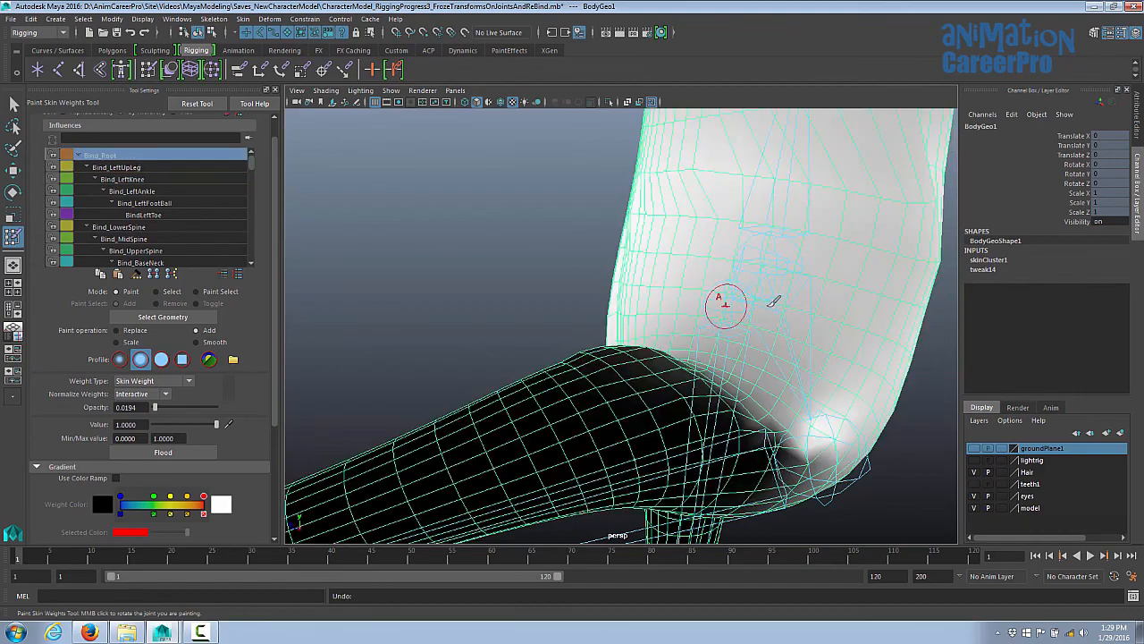
{"action": "left_click_drag", "start_coordinate": [773, 301], "coordinate": [725, 284], "text": "alt"}
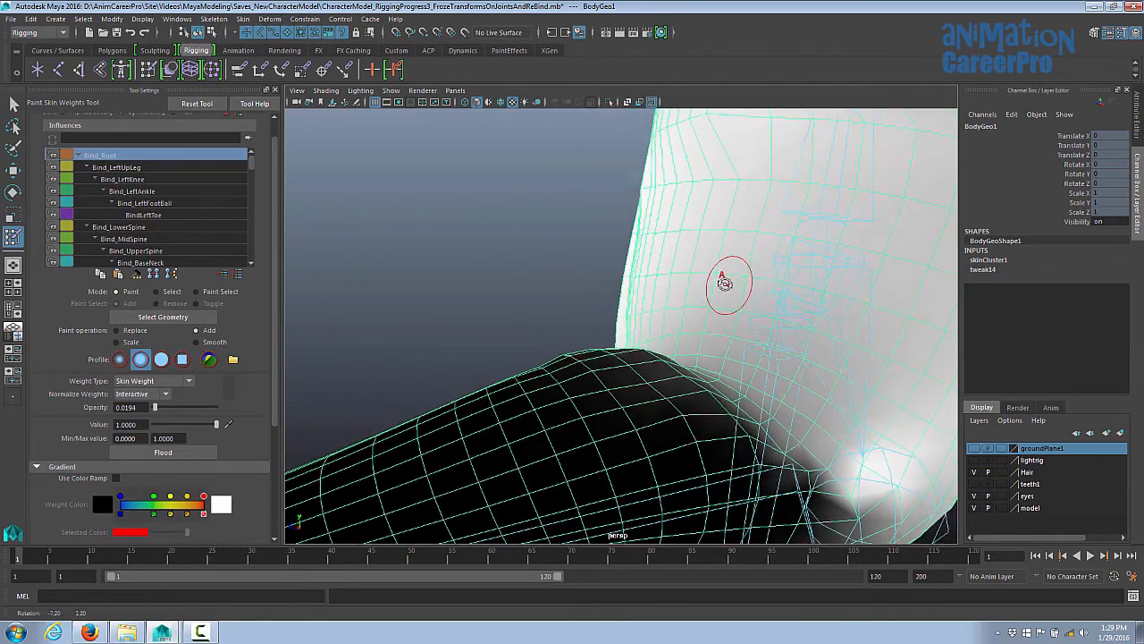
{"action": "right_click_drag", "start_coordinate": [725, 283], "coordinate": [523, 284], "text": "alt"}
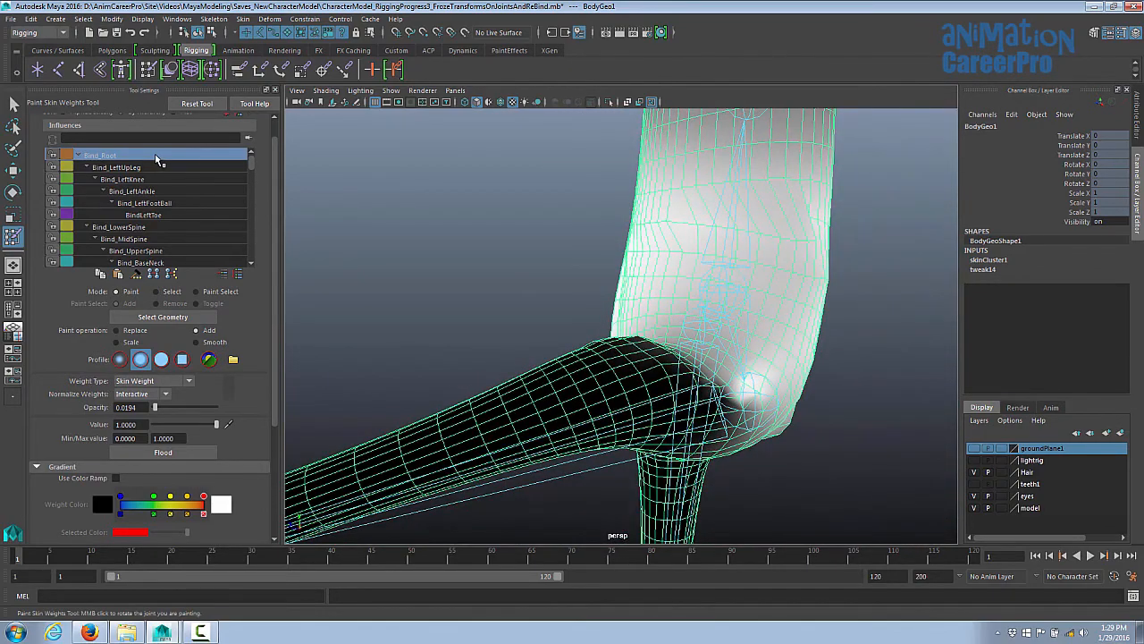
{"action": "right_click_drag", "start_coordinate": [684, 247], "coordinate": [784, 340], "text": "alt"}
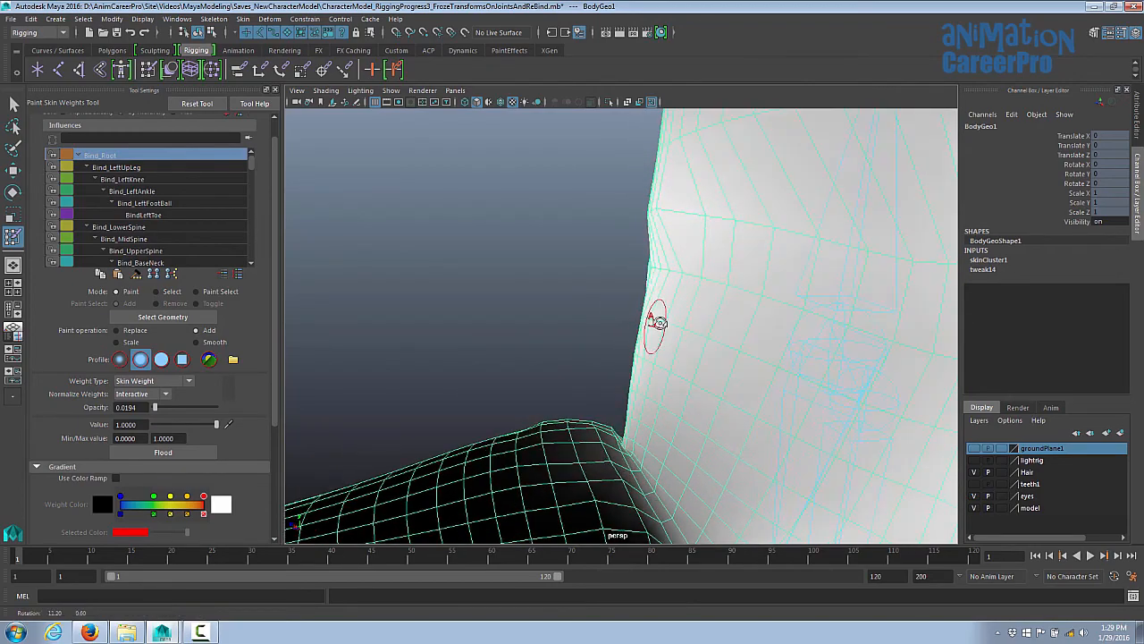
- Display the weights as a color ramp and add Bind_Root weight to the front pelvis above the raised left thigh, at opacity 0.0194
{"action": "mouse_move", "coordinate": [659, 328]}
{"action": "left_mouse_down", "text": "alt"}
{"action": "mouse_move", "coordinate": [641, 321]}
{"action": "mouse_move", "coordinate": [698, 311]}
{"action": "left_mouse_up", "text": "alt"}
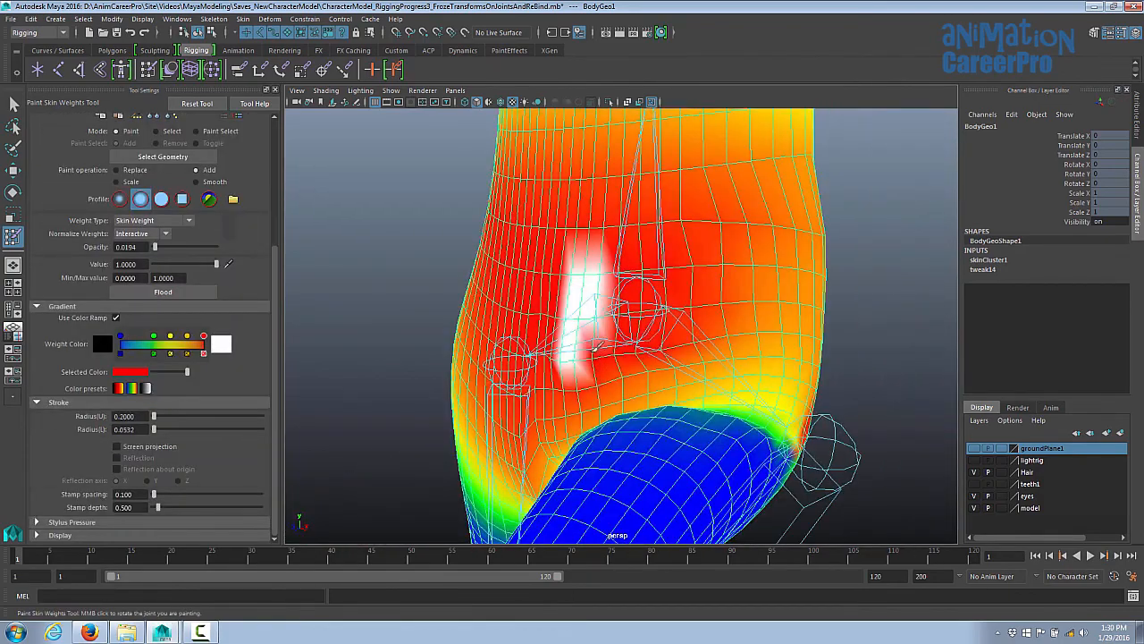
{"action": "left_click_drag", "start_coordinate": [687, 338], "coordinate": [637, 270], "text": "alt"}
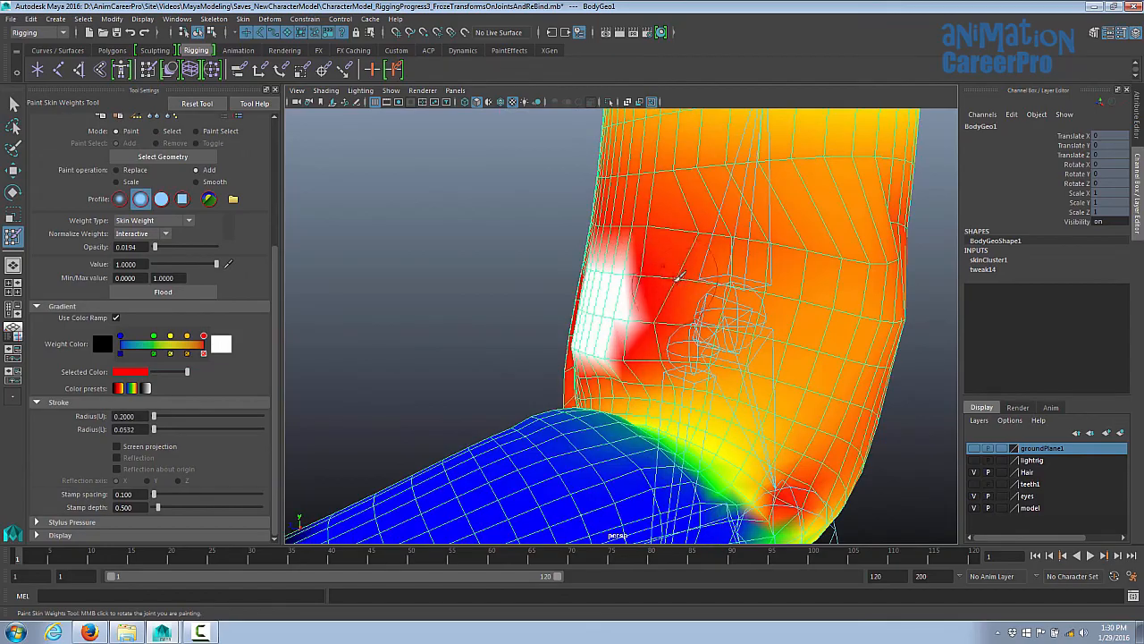
{"action": "left_click_drag", "start_coordinate": [705, 318], "coordinate": [768, 295], "text": "alt"}
{"action": "left_click_drag", "start_coordinate": [813, 256], "coordinate": [771, 277], "text": "alt"}
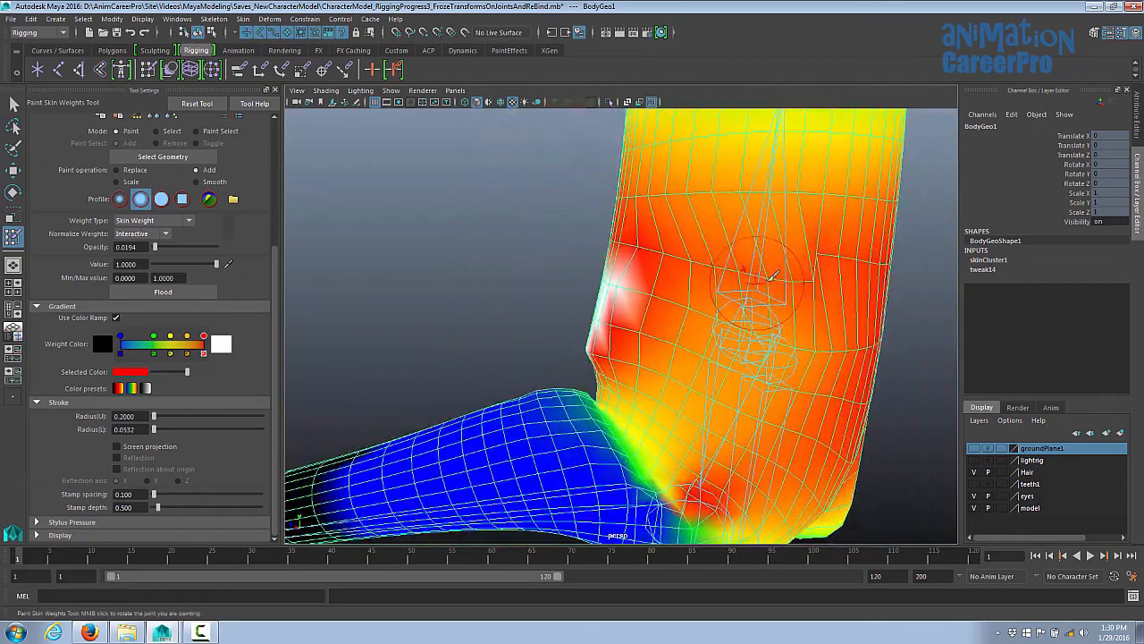
{"action": "left_click_drag", "start_coordinate": [807, 326], "coordinate": [717, 231], "text": "alt"}
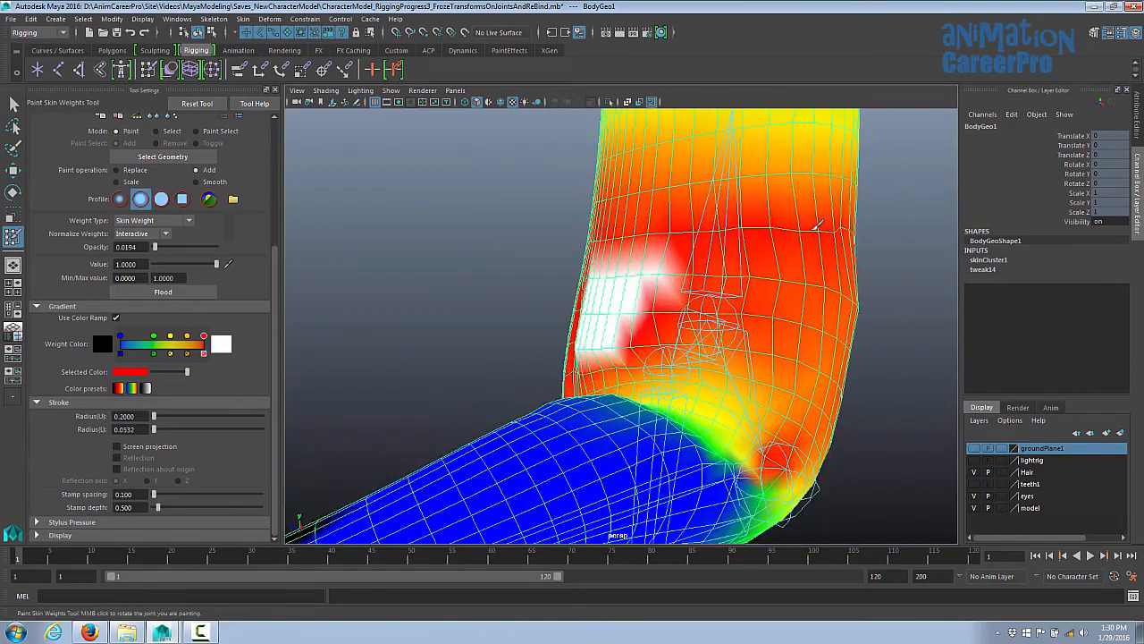
- Add Bind_Root weight through the crotch and along the left thigh crease, reducing the upper brush radius to 0.1
{"action": "left_click_drag", "start_coordinate": [815, 226], "coordinate": [528, 435], "text": "alt"}
{"action": "left_click_drag", "start_coordinate": [521, 277], "coordinate": [531, 376], "text": "alt"}
{"action": "mouse_move", "coordinate": [525, 334]}
{"action": "left_mouse_down", "text": "alt"}
{"action": "mouse_move", "coordinate": [510, 366]}
{"action": "mouse_move", "coordinate": [600, 349]}
{"action": "mouse_move", "coordinate": [628, 391]}
{"action": "mouse_move", "coordinate": [577, 335]}
{"action": "mouse_move", "coordinate": [582, 408]}
{"action": "mouse_move", "coordinate": [613, 287]}
{"action": "mouse_move", "coordinate": [539, 317]}
{"action": "left_mouse_up", "text": "alt"}
{"action": "mouse_move", "coordinate": [539, 316]}
{"action": "right_mouse_down", "text": "alt"}
{"action": "mouse_move", "coordinate": [561, 340]}
{"action": "mouse_move", "coordinate": [613, 332]}
{"action": "mouse_move", "coordinate": [595, 311]}
{"action": "right_mouse_up", "text": "alt"}
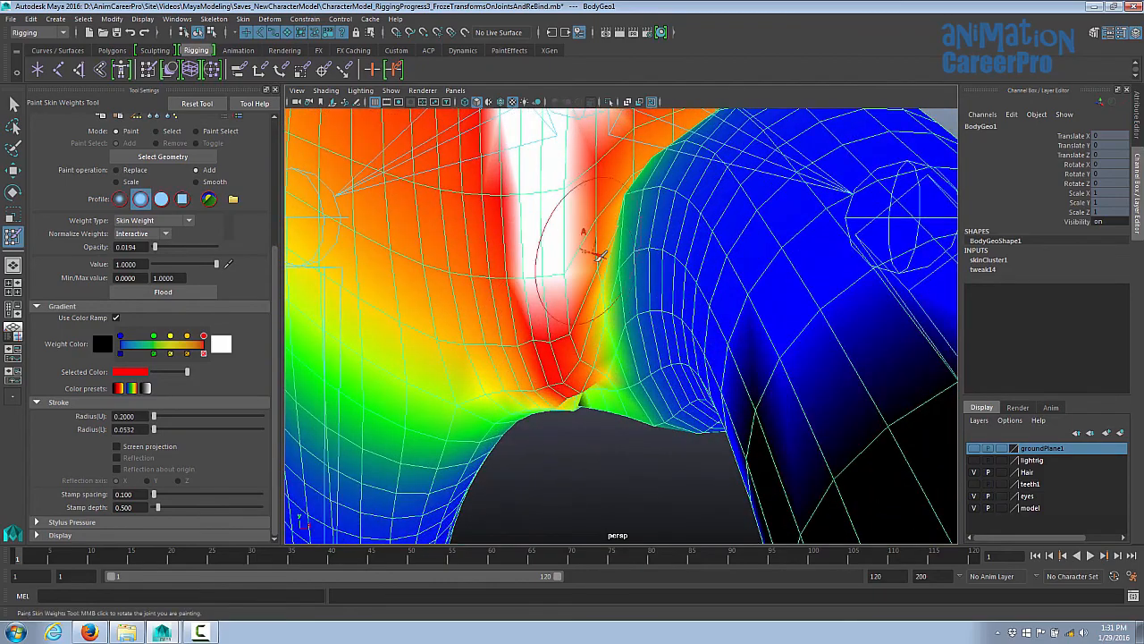
{"action": "mouse_move", "coordinate": [596, 259]}
{"action": "left_mouse_down", "text": "alt"}
{"action": "mouse_move", "coordinate": [602, 286]}
{"action": "mouse_move", "coordinate": [607, 264]}
{"action": "left_mouse_up", "text": "alt"}
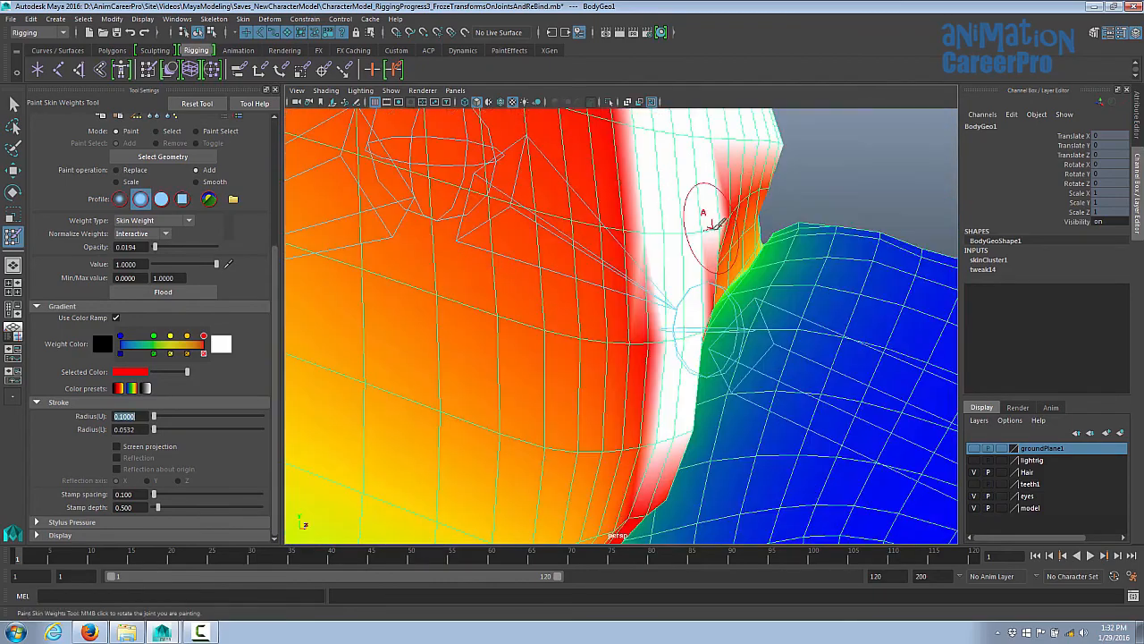
{"action": "left_click_drag", "start_coordinate": [702, 212], "coordinate": [691, 227], "text": "alt"}
{"action": "mouse_move", "coordinate": [700, 280]}
{"action": "left_mouse_down", "text": "alt"}
{"action": "mouse_move", "coordinate": [733, 242]}
{"action": "mouse_move", "coordinate": [741, 268]}
{"action": "mouse_move", "coordinate": [504, 273]}
{"action": "mouse_move", "coordinate": [536, 268]}
{"action": "mouse_move", "coordinate": [549, 228]}
{"action": "mouse_move", "coordinate": [590, 317]}
{"action": "left_mouse_up", "text": "alt"}
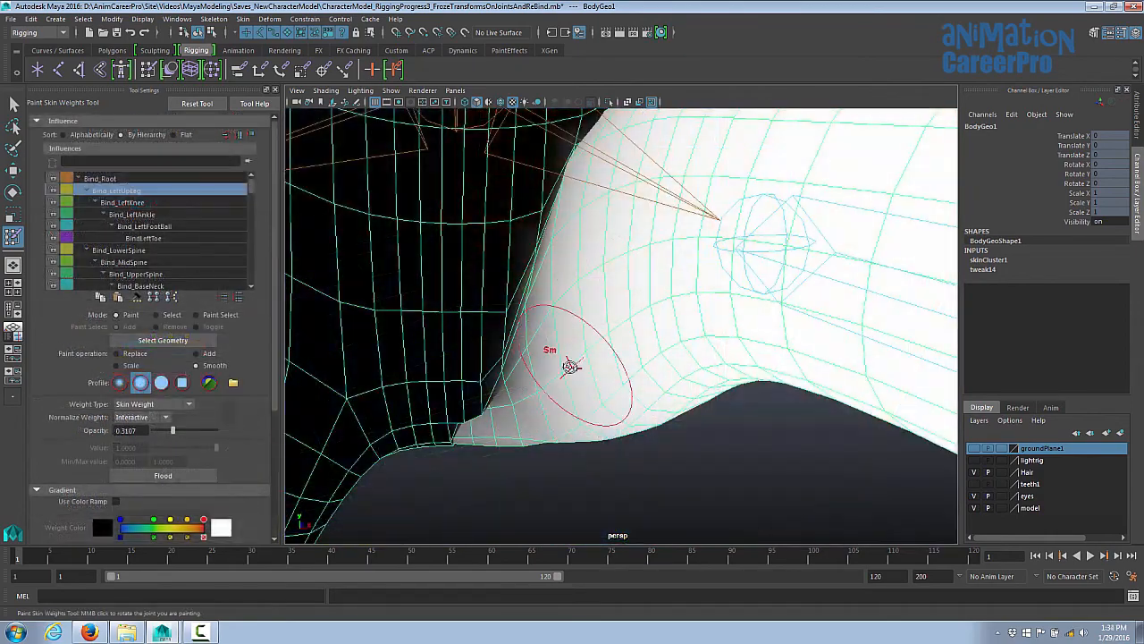
- Smooth the Bind_LeftUpLeg weights around the inner thigh and crotch at opacity 0.3107, with the color ramp off
{"action": "mouse_move", "coordinate": [487, 399]}
{"action": "left_mouse_down", "text": "alt"}
{"action": "mouse_move", "coordinate": [478, 408]}
{"action": "mouse_move", "coordinate": [501, 438]}
{"action": "left_mouse_up", "text": "alt"}
{"action": "mouse_move", "coordinate": [492, 313]}
{"action": "left_mouse_down", "text": "alt"}
{"action": "mouse_move", "coordinate": [500, 338]}
{"action": "mouse_move", "coordinate": [481, 372]}
{"action": "mouse_move", "coordinate": [508, 288]}
{"action": "left_mouse_up", "text": "alt"}
{"action": "mouse_move", "coordinate": [452, 324]}
{"action": "left_mouse_down", "text": "alt"}
{"action": "mouse_move", "coordinate": [510, 300]}
{"action": "mouse_move", "coordinate": [564, 245]}
{"action": "mouse_move", "coordinate": [606, 242]}
{"action": "mouse_move", "coordinate": [596, 292]}
{"action": "mouse_move", "coordinate": [554, 268]}
{"action": "mouse_move", "coordinate": [524, 299]}
{"action": "mouse_move", "coordinate": [601, 241]}
{"action": "mouse_move", "coordinate": [705, 263]}
{"action": "left_mouse_up", "text": "alt"}
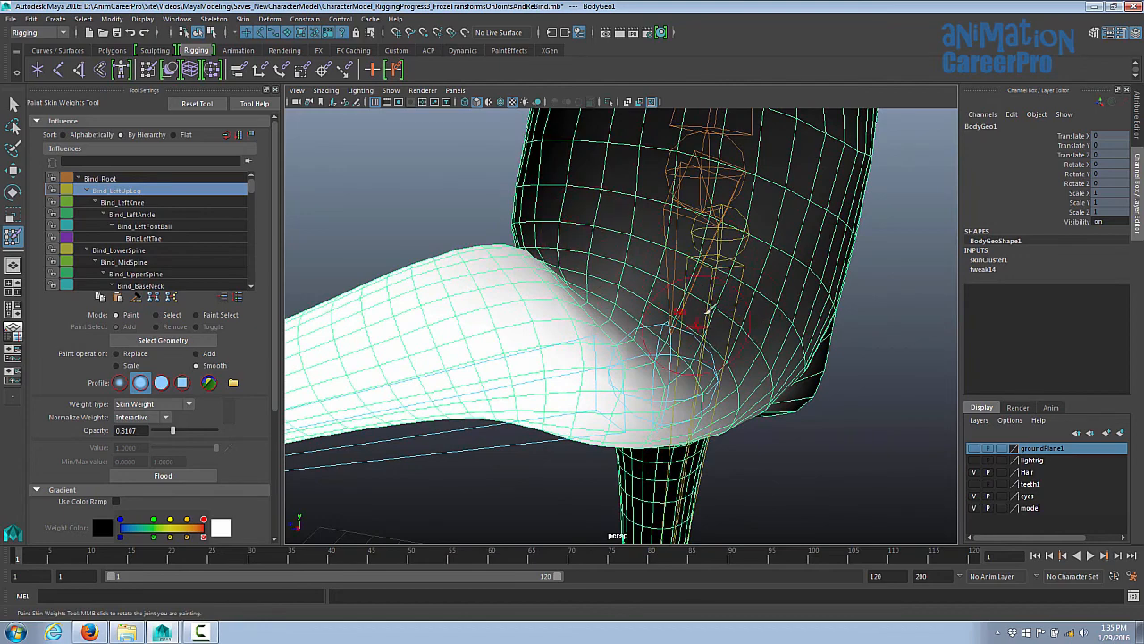
- Smooth the Bind_LeftUpLeg weights across the outer hip, buttock and front thigh crease at opacity 0.3107
{"action": "left_click_drag", "start_coordinate": [708, 310], "coordinate": [724, 305], "text": "alt"}
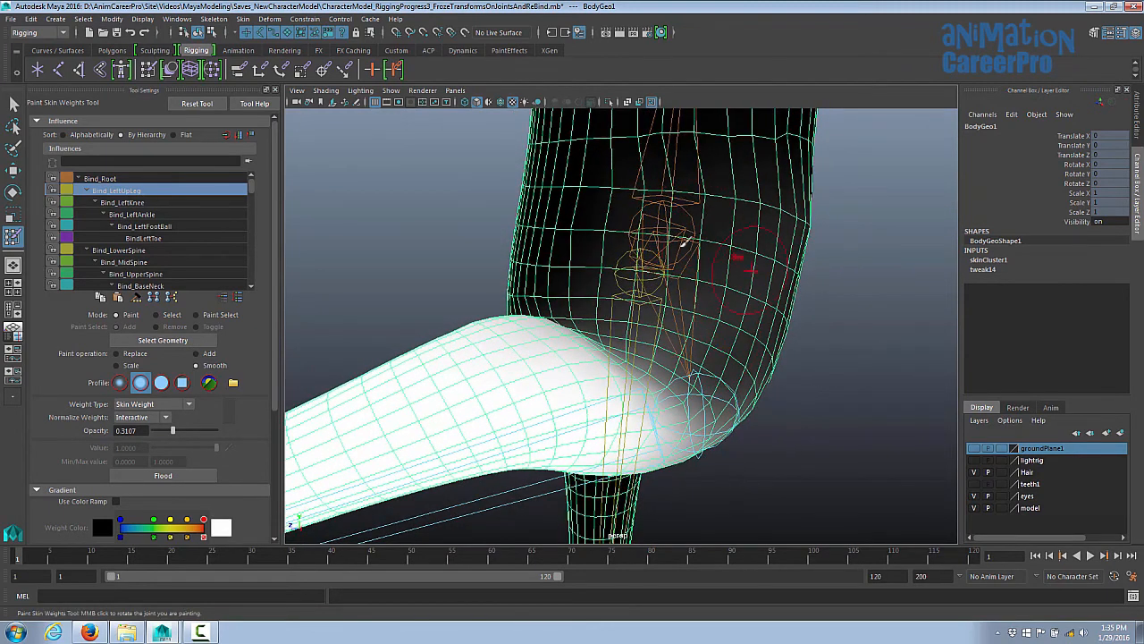
{"action": "mouse_move", "coordinate": [622, 260]}
{"action": "left_mouse_down", "text": "alt"}
{"action": "mouse_move", "coordinate": [713, 273]}
{"action": "mouse_move", "coordinate": [682, 276]}
{"action": "mouse_move", "coordinate": [677, 252]}
{"action": "mouse_move", "coordinate": [572, 170]}
{"action": "left_mouse_up", "text": "alt"}
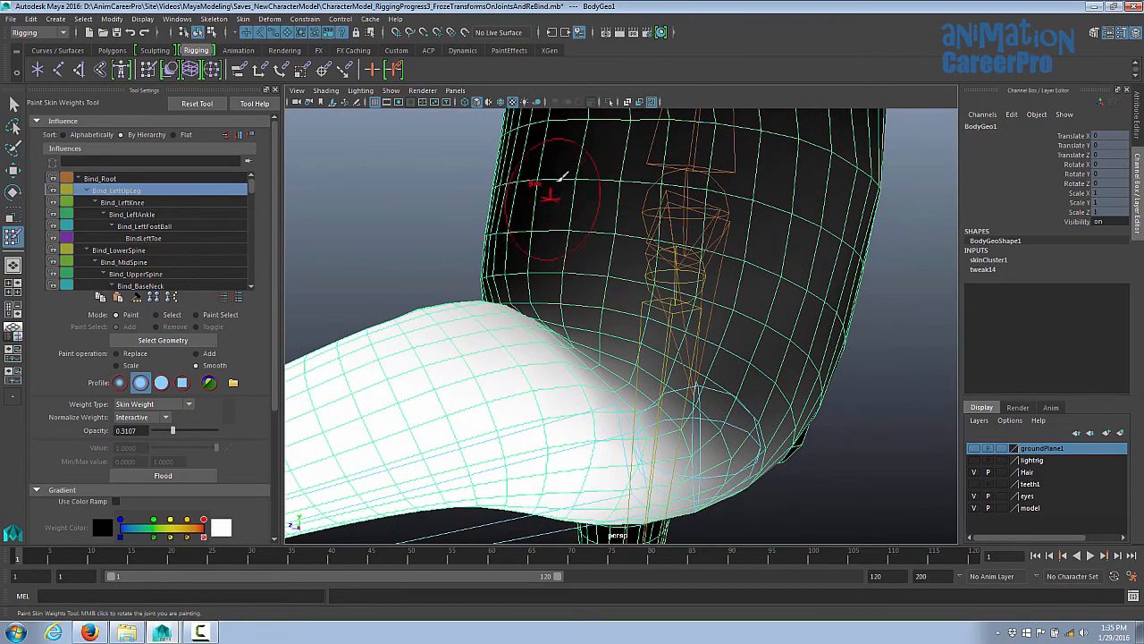
{"action": "left_click_drag", "start_coordinate": [548, 231], "coordinate": [636, 321], "text": "alt"}
{"action": "middle_click_drag", "start_coordinate": [635, 322], "coordinate": [712, 234], "text": "alt"}
{"action": "right_click_drag", "start_coordinate": [712, 234], "coordinate": [801, 230], "text": "alt"}
{"action": "left_click_drag", "start_coordinate": [792, 219], "coordinate": [728, 262], "text": "alt"}
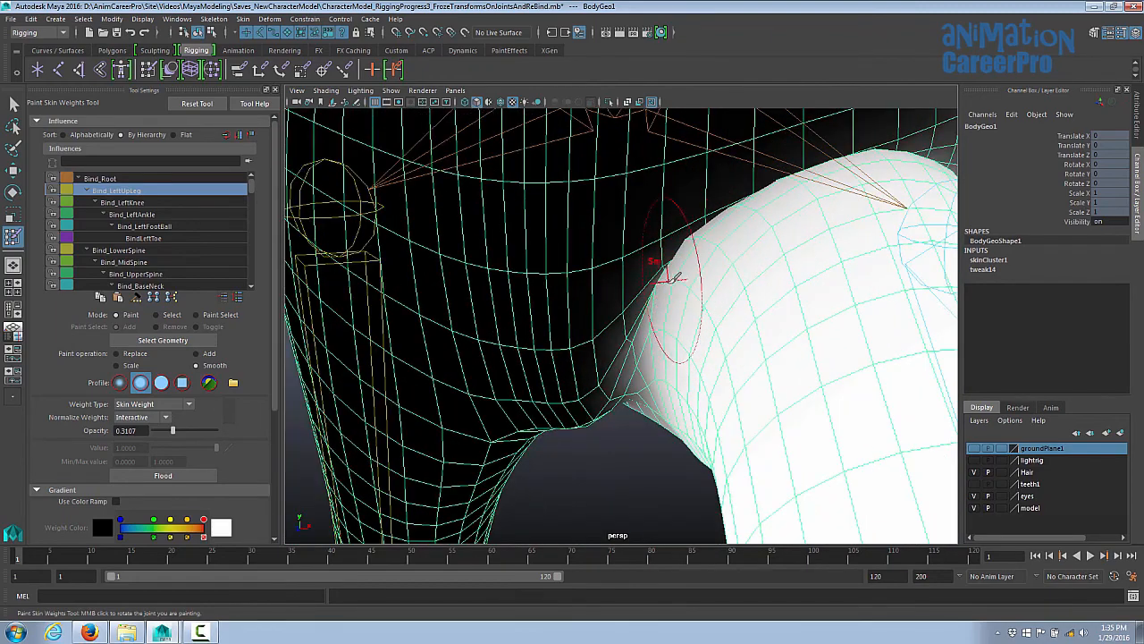
{"action": "left_click_drag", "start_coordinate": [608, 407], "coordinate": [597, 385], "text": "alt"}
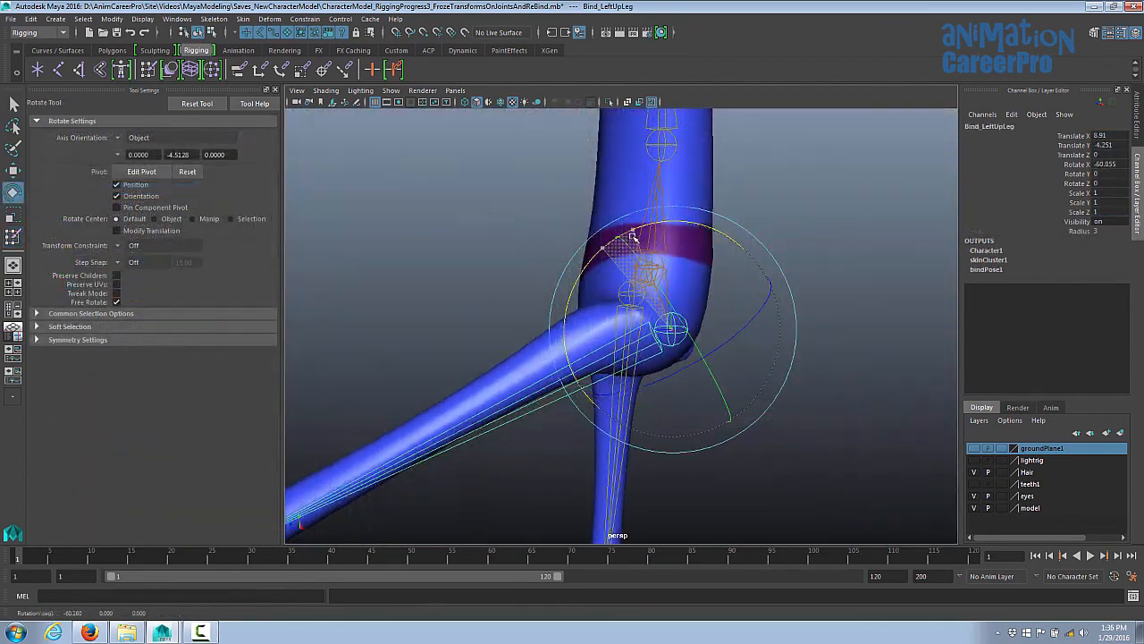
- Rotate the Bind_LeftUpLeg joint about X to test the hip bend, and inspect the crease up close
{"action": "left_click_drag", "start_coordinate": [633, 237], "coordinate": [597, 302]}
{"action": "left_click_drag", "start_coordinate": [626, 366], "coordinate": [718, 382]}
{"action": "right_click_drag", "start_coordinate": [718, 383], "coordinate": [784, 400], "text": "alt"}
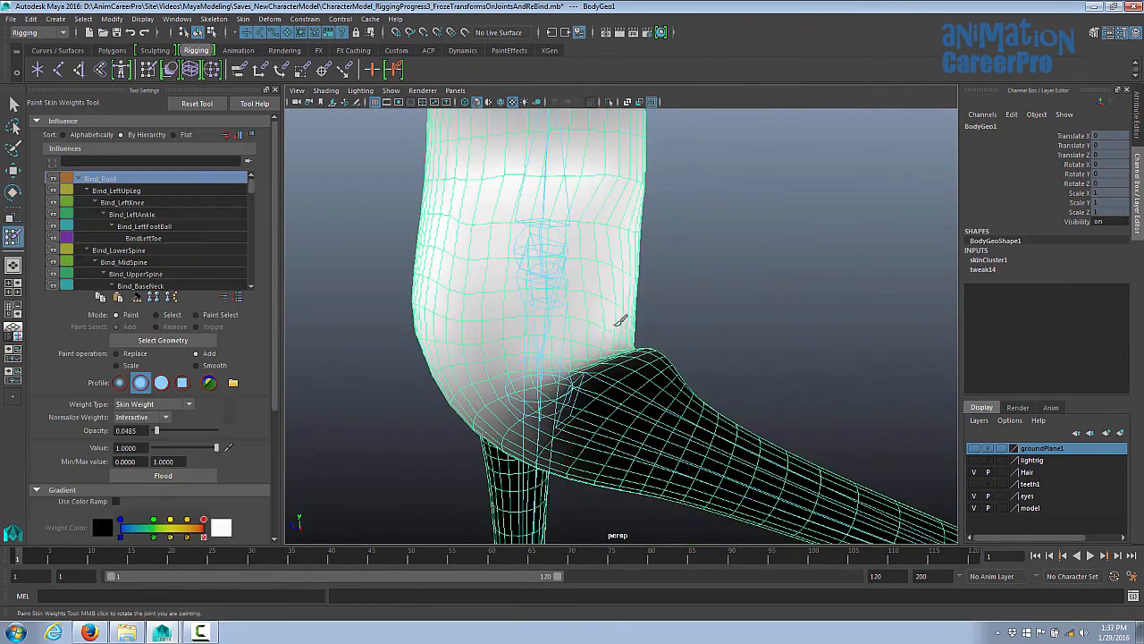
- Add Bind_Root weight to the pelvis front at opacity 0.0485, and smooth Bind_LeftUpLeg around the crotch at opacity 0.2816
{"action": "right_click_drag", "start_coordinate": [609, 327], "coordinate": [637, 337], "text": "alt"}
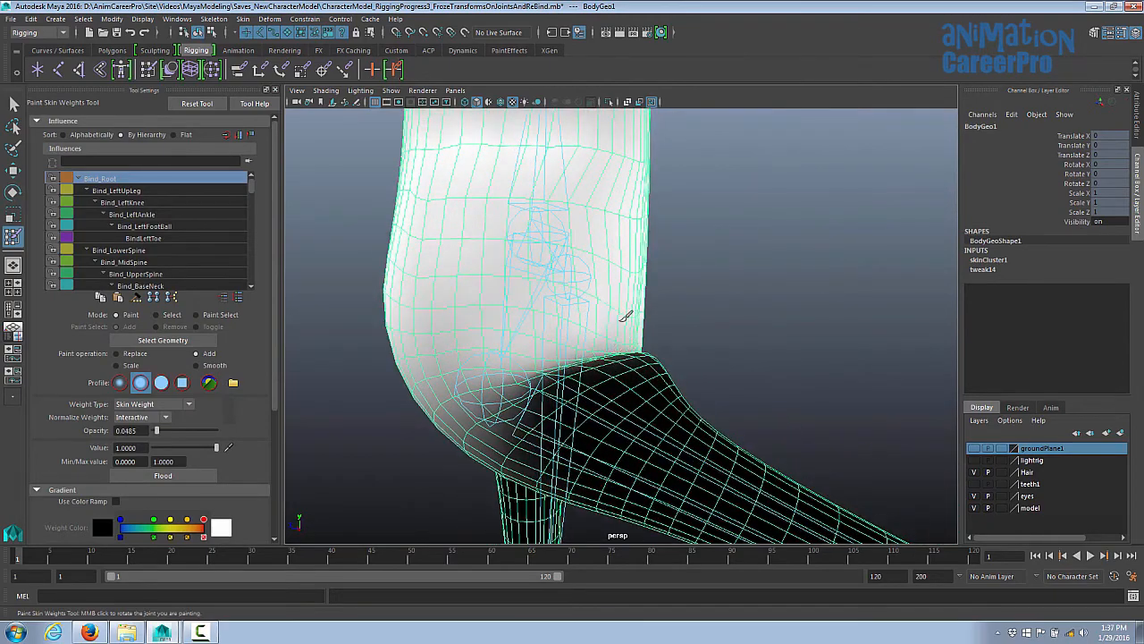
{"action": "mouse_move", "coordinate": [601, 309]}
{"action": "left_mouse_down", "text": "alt"}
{"action": "mouse_move", "coordinate": [510, 327]}
{"action": "mouse_move", "coordinate": [685, 327]}
{"action": "mouse_move", "coordinate": [572, 324]}
{"action": "mouse_move", "coordinate": [604, 256]}
{"action": "mouse_move", "coordinate": [582, 301]}
{"action": "left_mouse_up", "text": "alt"}
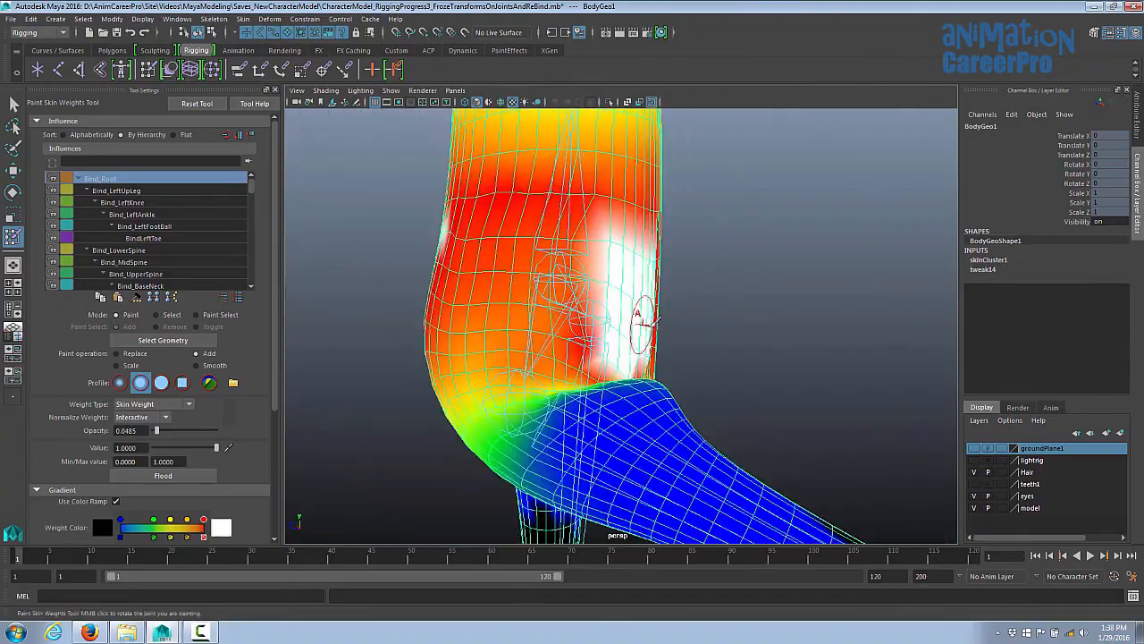
{"action": "right_click_drag", "start_coordinate": [685, 327], "coordinate": [675, 304], "text": "alt"}
{"action": "mouse_move", "coordinate": [675, 304]}
{"action": "left_mouse_down", "text": "alt"}
{"action": "mouse_move", "coordinate": [625, 308]}
{"action": "mouse_move", "coordinate": [620, 327]}
{"action": "mouse_move", "coordinate": [630, 301]}
{"action": "mouse_move", "coordinate": [638, 320]}
{"action": "mouse_move", "coordinate": [608, 325]}
{"action": "mouse_move", "coordinate": [677, 304]}
{"action": "mouse_move", "coordinate": [666, 307]}
{"action": "left_mouse_up", "text": "alt"}
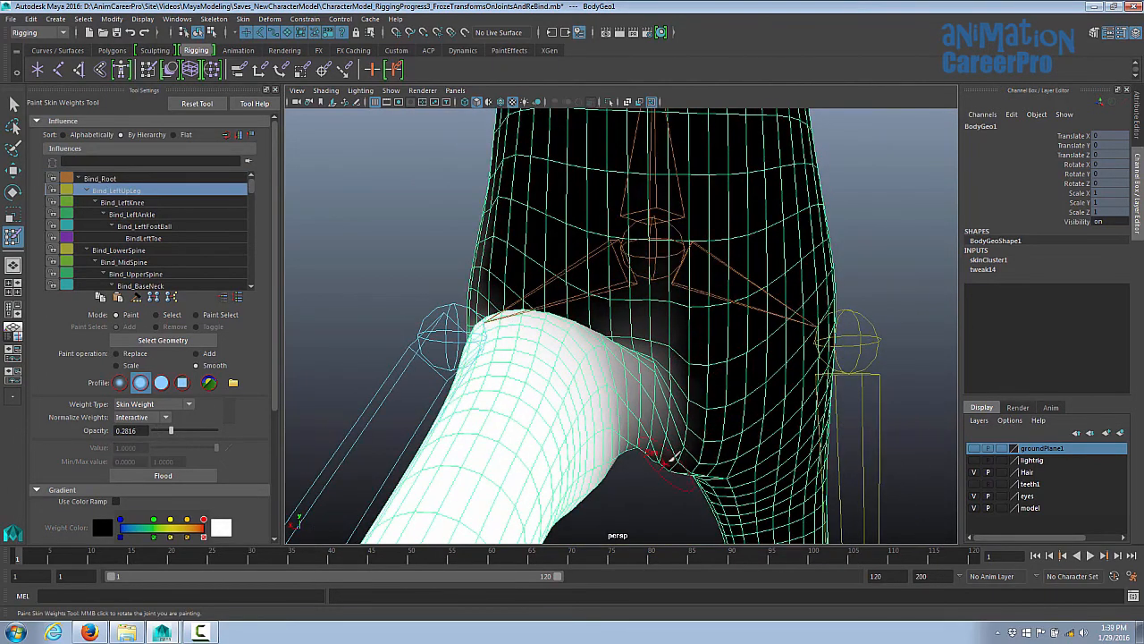
{"action": "left_click_drag", "start_coordinate": [666, 458], "coordinate": [620, 281], "text": "alt"}
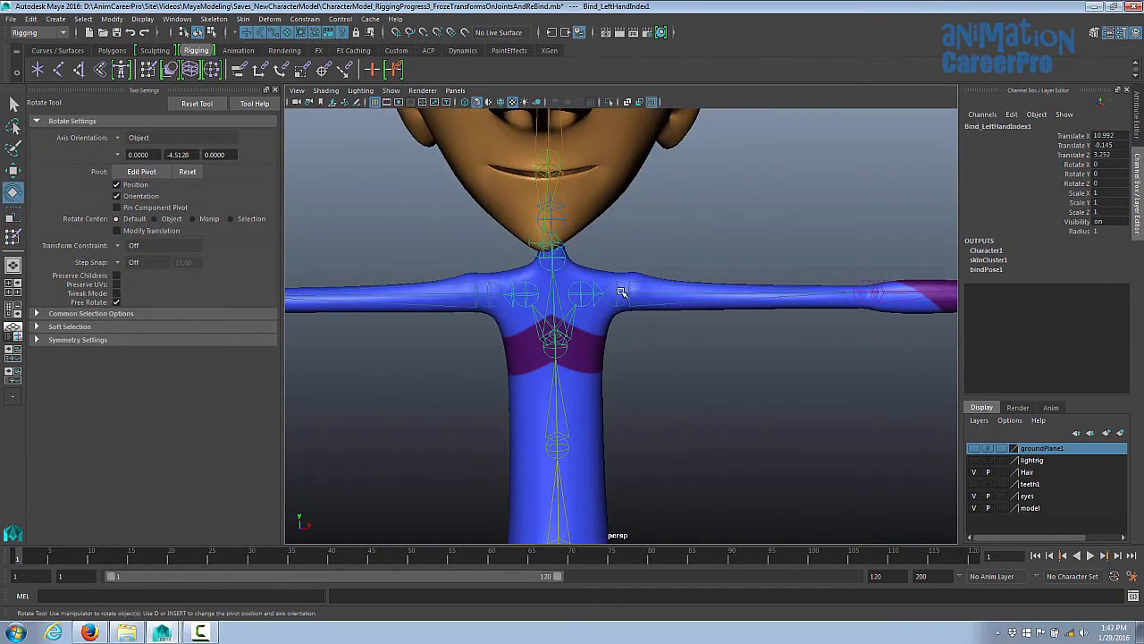
- Select the Bind_LeftShoulder joint and lower the left arm to about -45.6 degrees in Z
{"action": "left_click", "coordinate": [621, 293]}
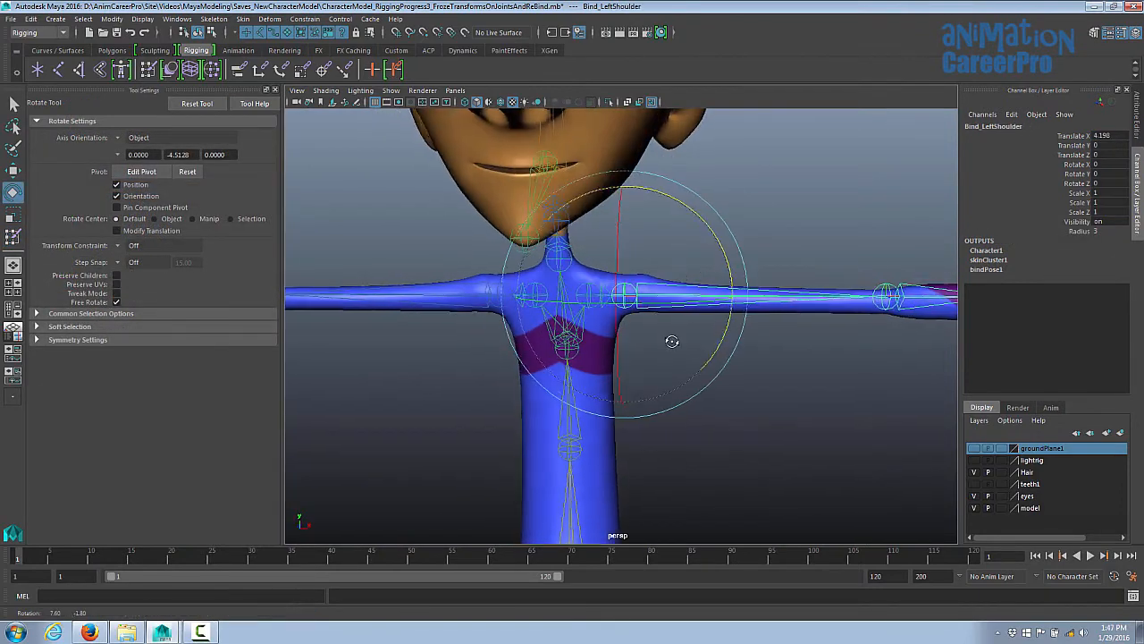
{"action": "left_click_drag", "start_coordinate": [707, 219], "coordinate": [725, 313]}
{"action": "right_click_drag", "start_coordinate": [737, 309], "coordinate": [844, 309], "text": "alt"}
{"action": "middle_click_drag", "start_coordinate": [844, 308], "coordinate": [813, 268], "text": "alt"}
{"action": "key", "text": "q"}
{"action": "left_click_drag", "start_coordinate": [572, 232], "coordinate": [601, 235], "text": "alt"}
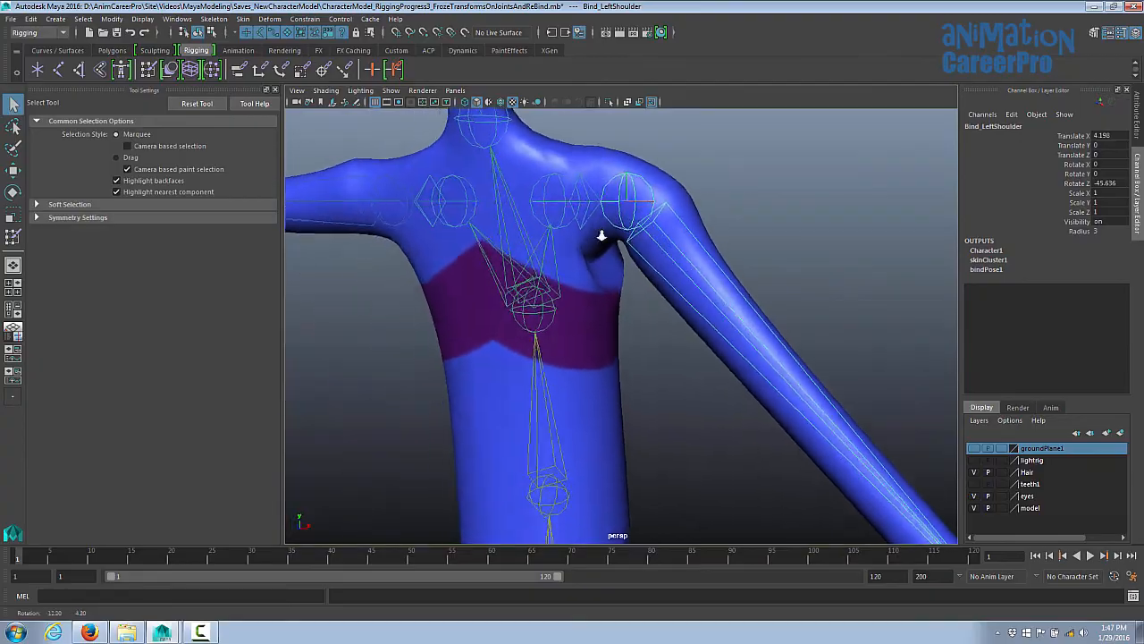
- Select the body mesh and paint Bind_LeftClavical weight over the left chest and shoulder, using Add at opacity 0.5534
{"action": "left_click", "coordinate": [600, 235]}
{"action": "right_click_drag", "start_coordinate": [600, 235], "coordinate": [657, 241], "text": "alt"}
{"action": "left_click_drag", "start_coordinate": [657, 242], "coordinate": [737, 265], "text": "alt"}
{"action": "right_click_drag", "start_coordinate": [738, 265], "coordinate": [679, 268], "text": "alt"}
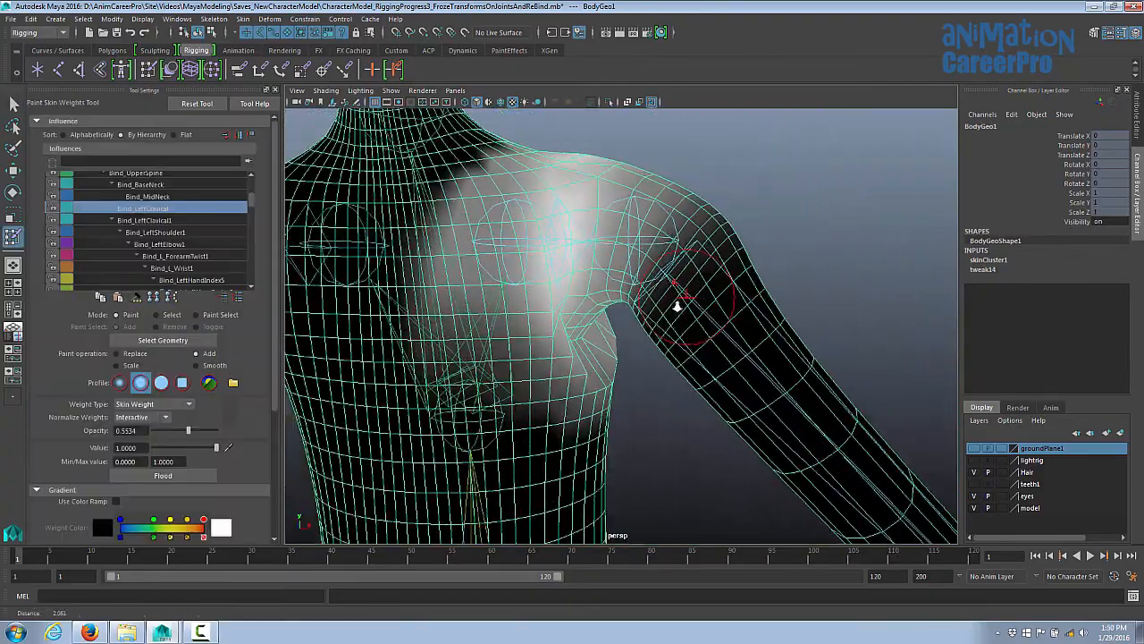
{"action": "right_click_drag", "start_coordinate": [677, 306], "coordinate": [601, 318], "text": "alt"}
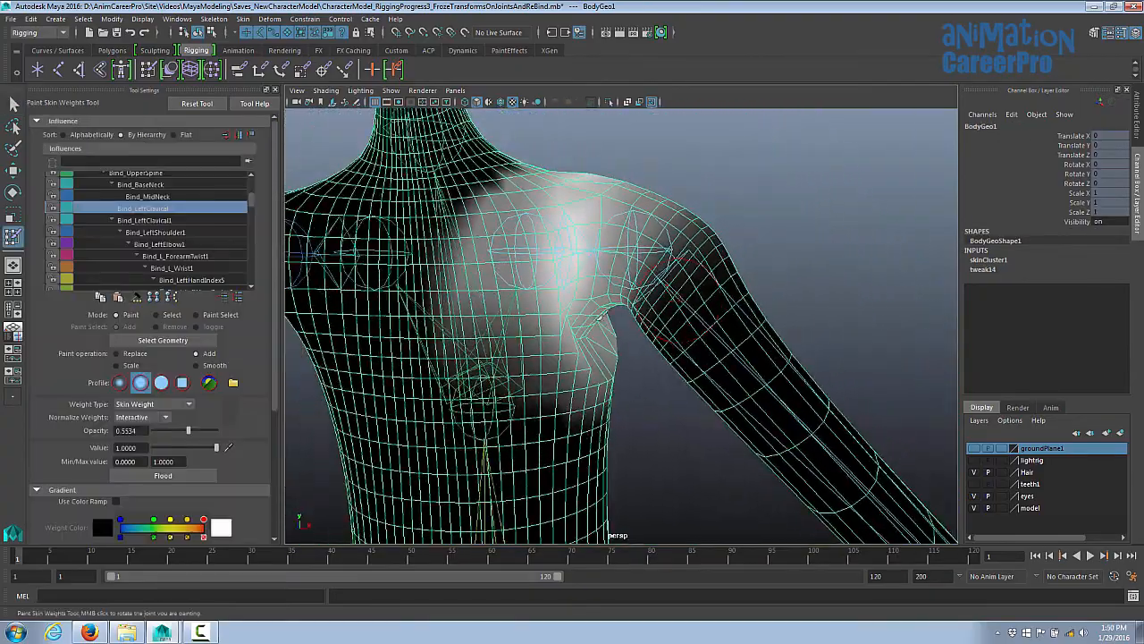
{"action": "mouse_move", "coordinate": [623, 341]}
{"action": "left_mouse_down", "text": "alt"}
{"action": "mouse_move", "coordinate": [715, 344]}
{"action": "mouse_move", "coordinate": [671, 340]}
{"action": "mouse_move", "coordinate": [638, 396]}
{"action": "mouse_move", "coordinate": [592, 383]}
{"action": "mouse_move", "coordinate": [503, 317]}
{"action": "left_mouse_up", "text": "alt"}
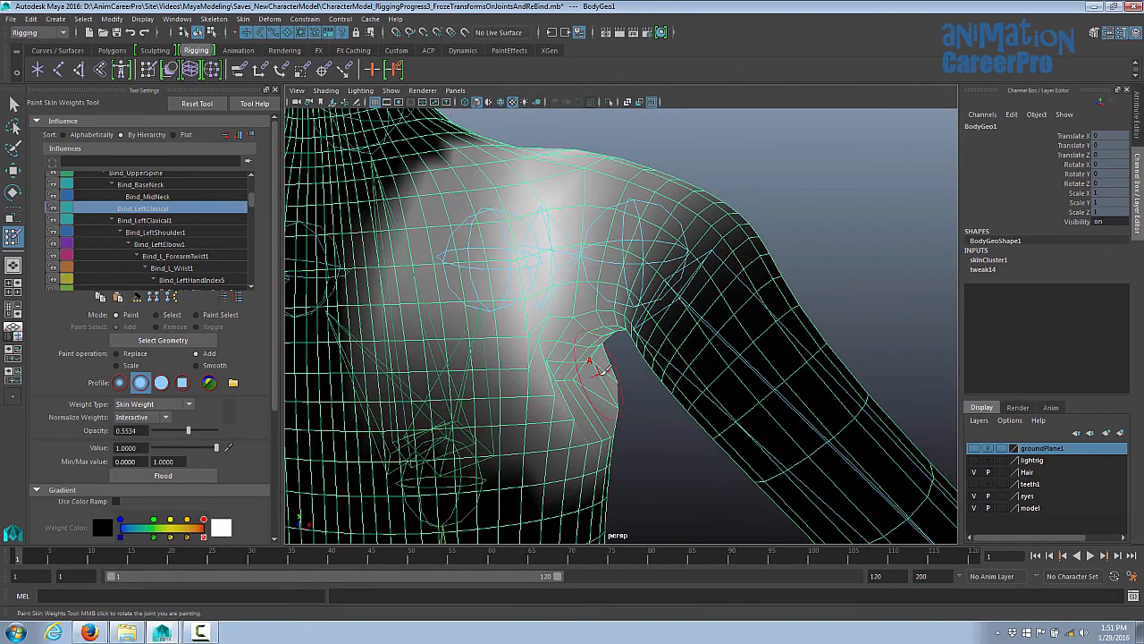
- Reduce the opacity to 0.0583 and add Bind_LeftClavical weight below the left armpit and up the side of the chest
{"action": "left_click_drag", "start_coordinate": [615, 383], "coordinate": [616, 360], "text": "alt"}
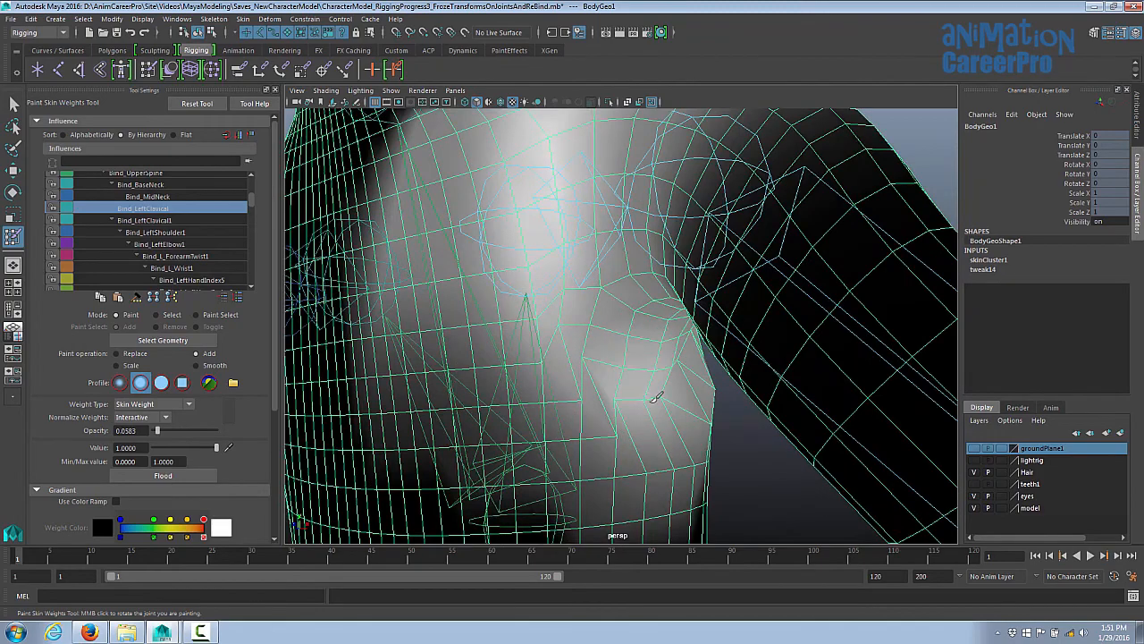
{"action": "left_click_drag", "start_coordinate": [655, 397], "coordinate": [728, 349], "text": "alt"}
{"action": "mouse_move", "coordinate": [681, 425]}
{"action": "left_mouse_down"}
{"action": "mouse_move", "coordinate": [685, 444]}
{"action": "mouse_move", "coordinate": [777, 315]}
{"action": "mouse_move", "coordinate": [721, 330]}
{"action": "mouse_move", "coordinate": [706, 271]}
{"action": "mouse_move", "coordinate": [748, 237]}
{"action": "mouse_move", "coordinate": [685, 325]}
{"action": "mouse_move", "coordinate": [684, 378]}
{"action": "mouse_move", "coordinate": [869, 373]}
{"action": "mouse_move", "coordinate": [623, 358]}
{"action": "left_mouse_up"}
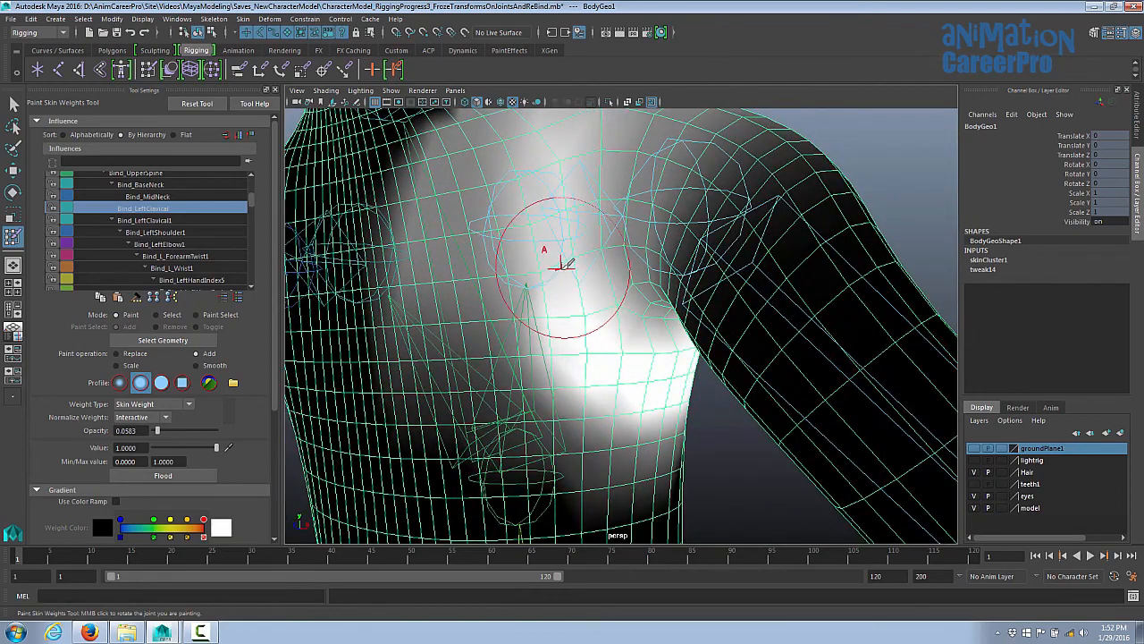
{"action": "left_click_drag", "start_coordinate": [564, 267], "coordinate": [647, 336]}
{"action": "right_click_drag", "start_coordinate": [646, 336], "coordinate": [712, 349], "text": "alt"}
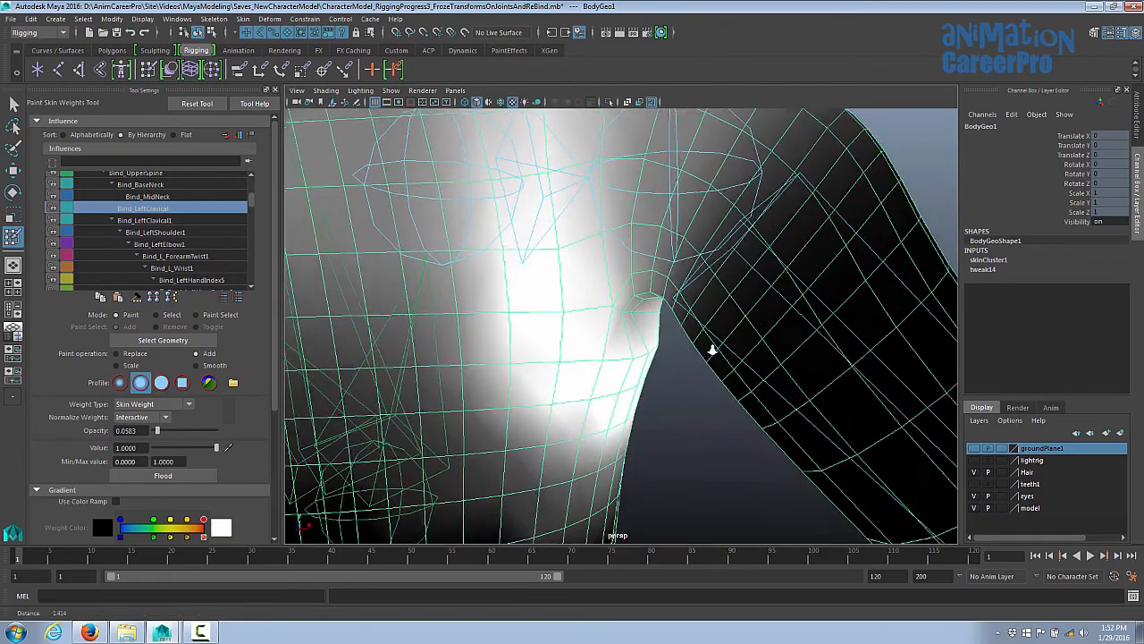
{"action": "left_click_drag", "start_coordinate": [713, 349], "coordinate": [650, 296], "text": "alt"}
- Add more Bind_LeftClavical weight to the chest just inside the left armpit at opacity 0.0583
{"action": "left_click_drag", "start_coordinate": [275, 322], "coordinate": [274, 452]}
{"action": "right_click_drag", "start_coordinate": [589, 304], "coordinate": [639, 308], "text": "alt"}
{"action": "middle_click_drag", "start_coordinate": [639, 309], "coordinate": [713, 361], "text": "alt"}
{"action": "left_click_drag", "start_coordinate": [697, 369], "coordinate": [647, 252]}
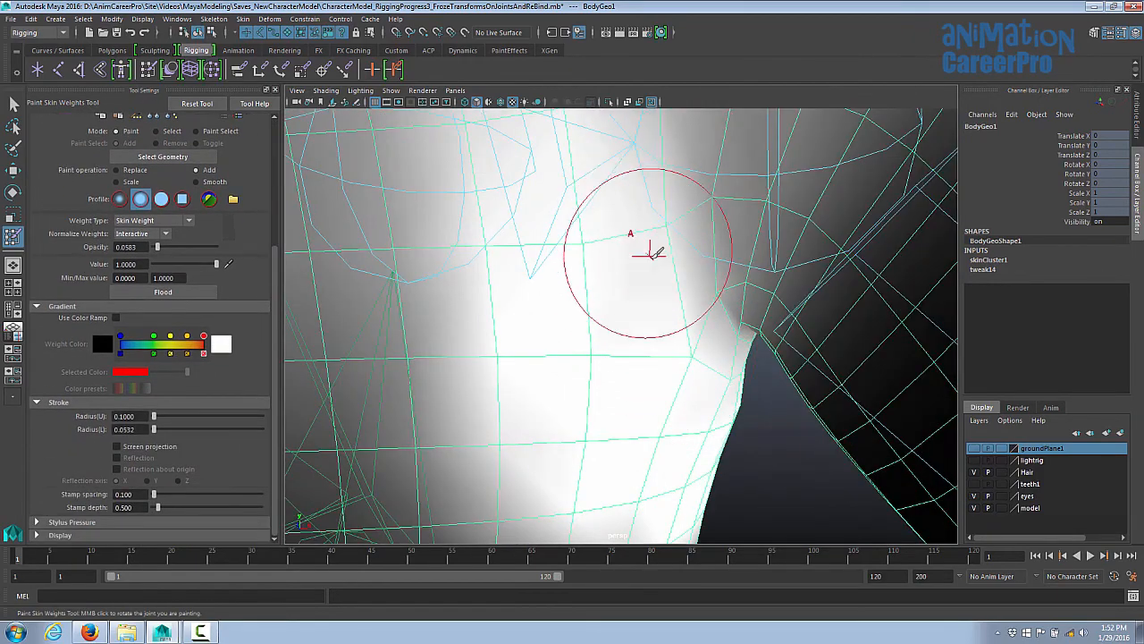
{"action": "right_click_drag", "start_coordinate": [647, 252], "coordinate": [544, 331], "text": "alt"}
- Set the upper brush radius to 0.05 and refine the Bind_LeftClavical weight in the left armpit crease
{"action": "left_click_drag", "start_coordinate": [120, 416], "coordinate": [152, 424]}
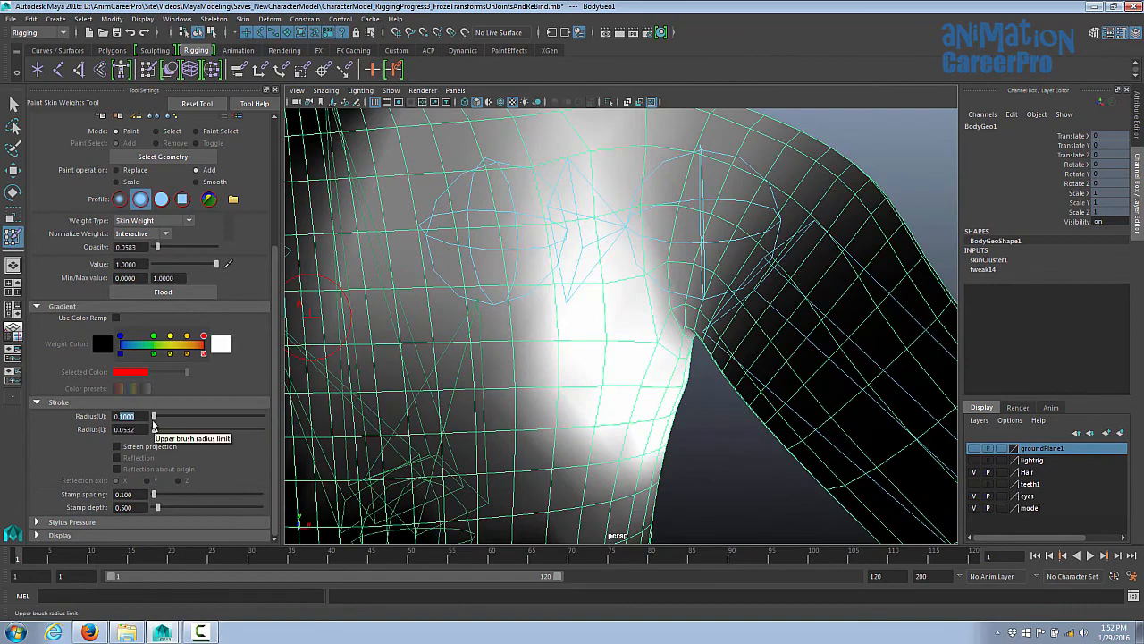
{"action": "type", "text": "05"}
{"action": "key", "text": "Return"}
{"action": "left_click_drag", "start_coordinate": [650, 350], "coordinate": [710, 327], "text": "alt"}
{"action": "right_click_drag", "start_coordinate": [710, 327], "coordinate": [720, 375], "text": "alt"}
{"action": "left_click_drag", "start_coordinate": [592, 234], "coordinate": [577, 248]}
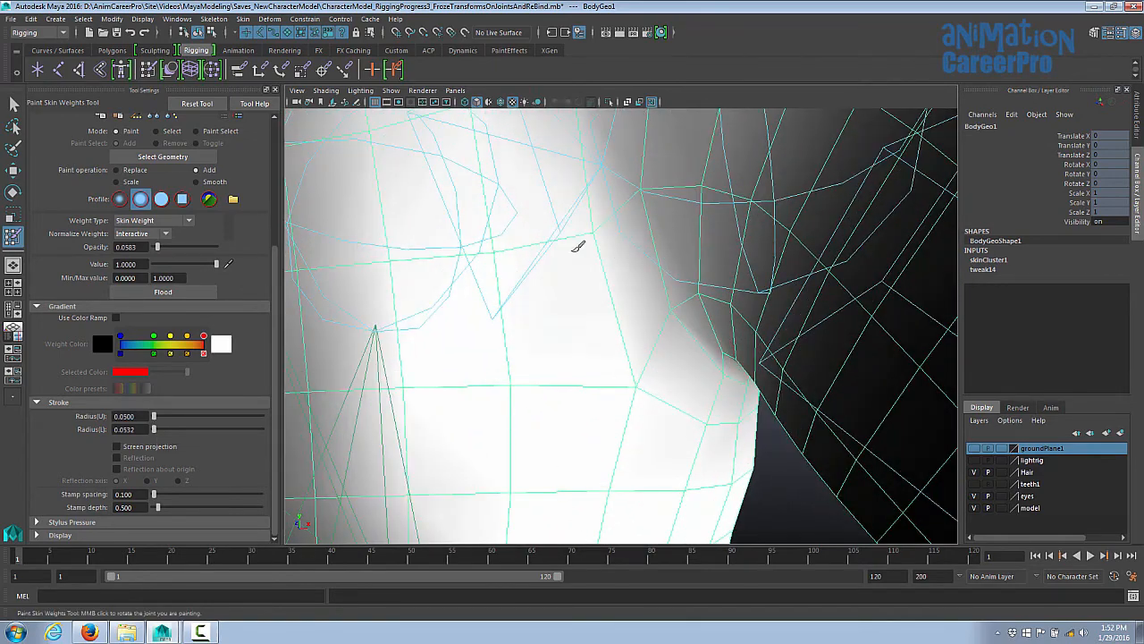
{"action": "right_click_drag", "start_coordinate": [686, 256], "coordinate": [639, 261], "text": "alt"}
{"action": "mouse_move", "coordinate": [668, 337]}
{"action": "left_mouse_down"}
{"action": "mouse_move", "coordinate": [674, 366]}
{"action": "mouse_move", "coordinate": [659, 354]}
{"action": "mouse_move", "coordinate": [694, 378]}
{"action": "mouse_move", "coordinate": [622, 339]}
{"action": "mouse_move", "coordinate": [670, 242]}
{"action": "left_mouse_up"}
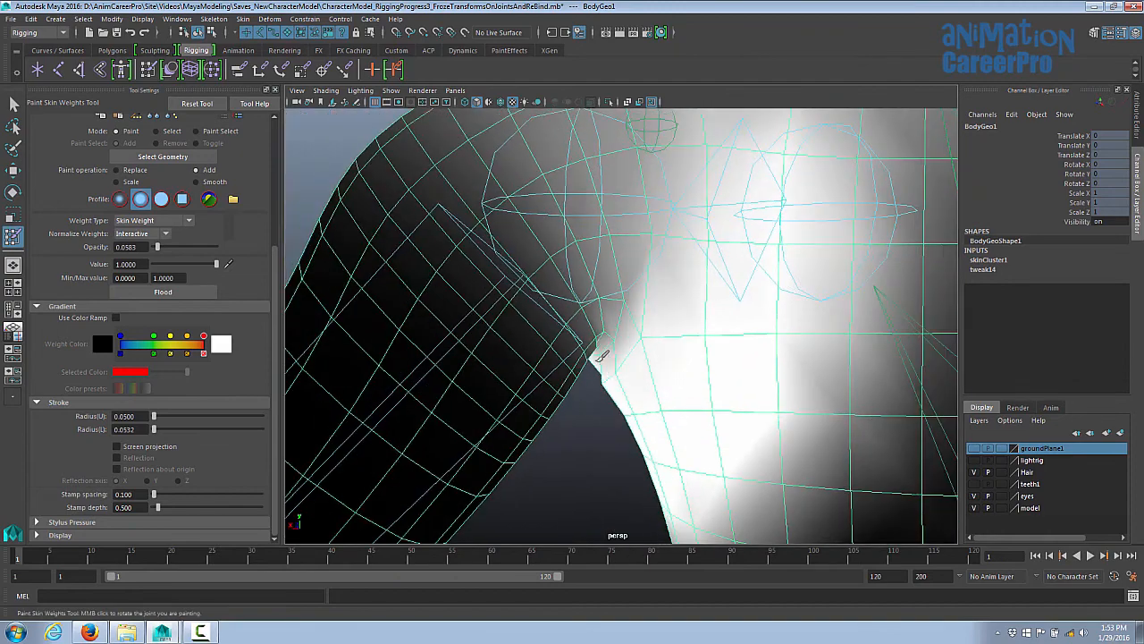
- Switch to the Bind_LeftShoulder influence and add weight on the upper arm beside the armpit at opacity 0.0583, finishing in Smooth mode
{"action": "mouse_move", "coordinate": [602, 355]}
{"action": "left_mouse_down", "text": "alt"}
{"action": "mouse_move", "coordinate": [596, 328]}
{"action": "mouse_move", "coordinate": [284, 292]}
{"action": "left_mouse_up", "text": "alt"}
{"action": "scroll", "coordinate": [273, 202], "scroll_direction": "up", "scroll_amount": 3}
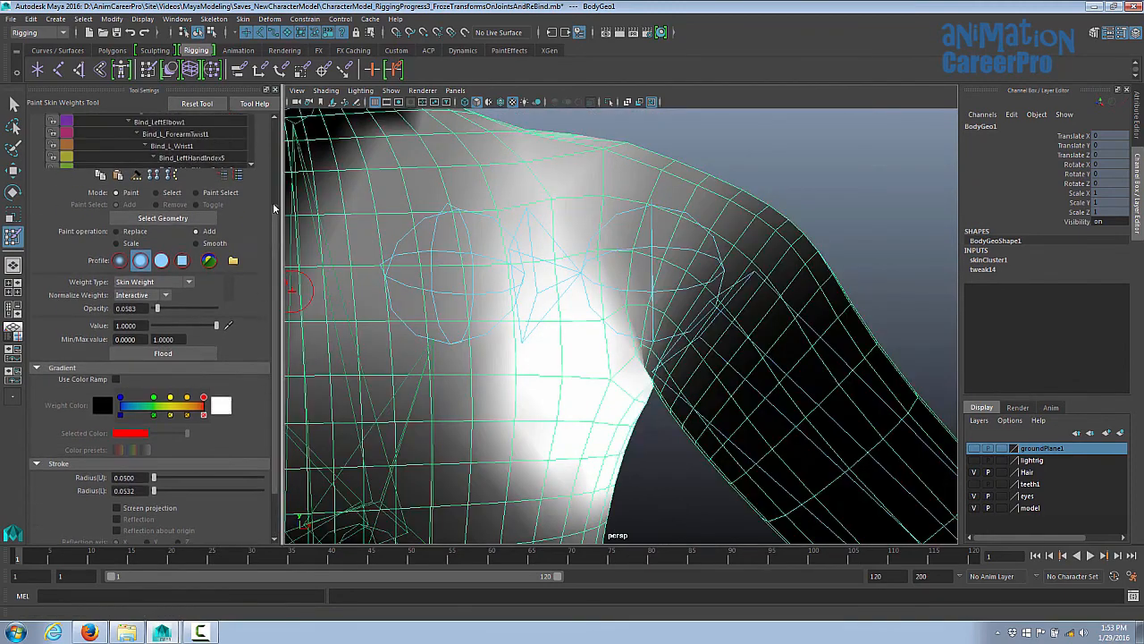
{"action": "scroll", "coordinate": [268, 192], "scroll_direction": "up", "scroll_amount": 3}
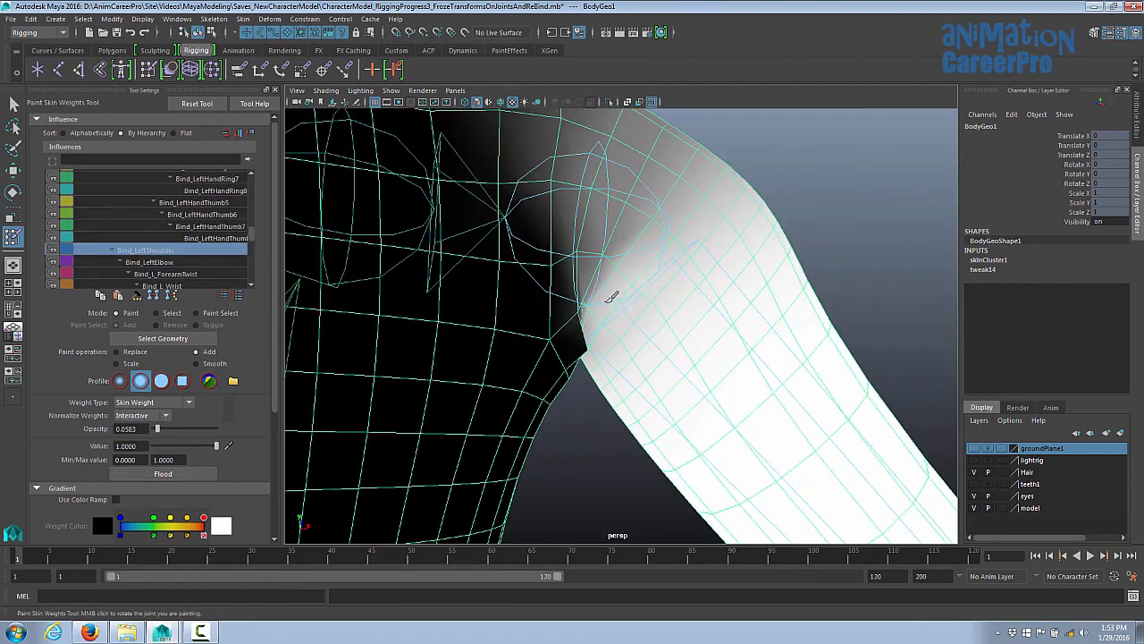
{"action": "mouse_move", "coordinate": [611, 296]}
{"action": "left_mouse_down", "text": "alt"}
{"action": "mouse_move", "coordinate": [613, 319]}
{"action": "mouse_move", "coordinate": [597, 336]}
{"action": "mouse_move", "coordinate": [656, 373]}
{"action": "mouse_move", "coordinate": [614, 375]}
{"action": "mouse_move", "coordinate": [655, 289]}
{"action": "left_mouse_up", "text": "alt"}
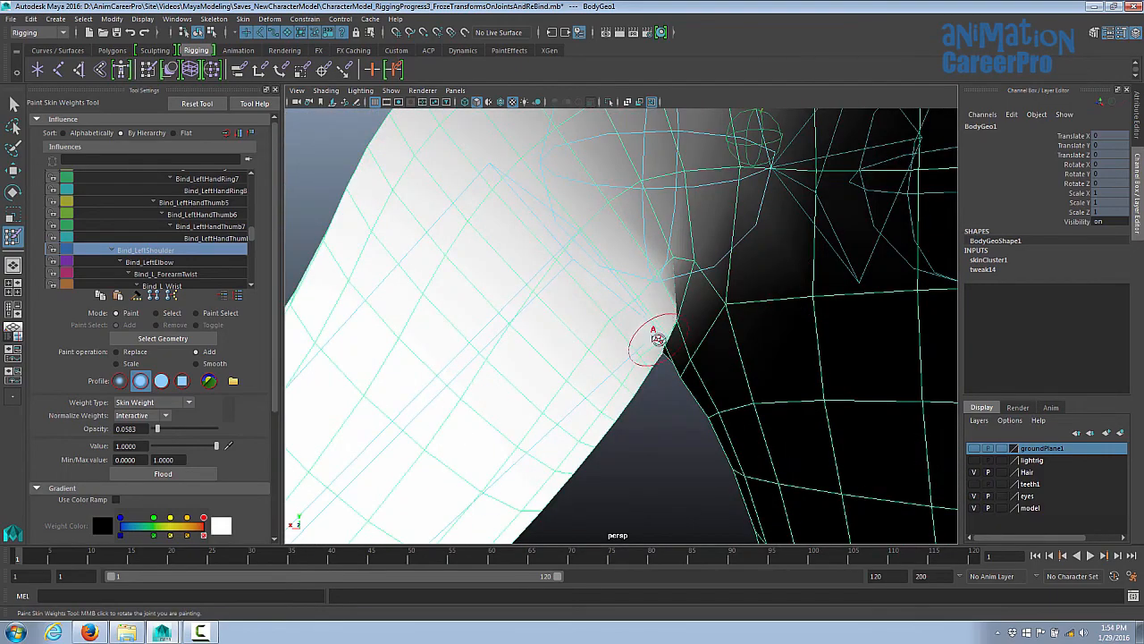
{"action": "left_click_drag", "start_coordinate": [657, 338], "coordinate": [666, 323], "text": "alt"}
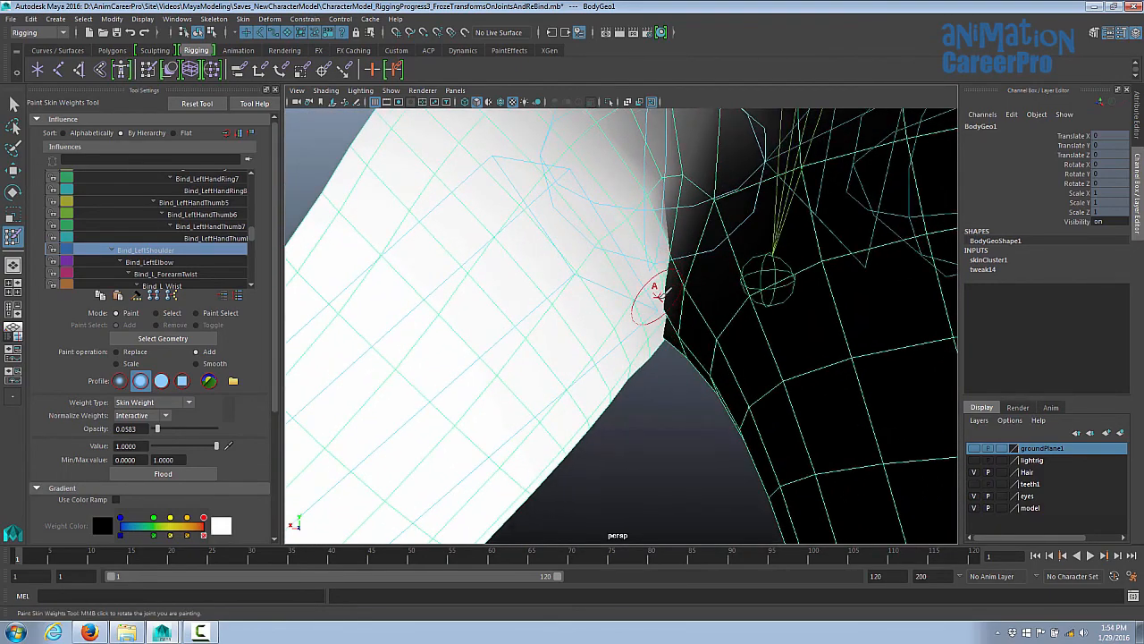
{"action": "left_click_drag", "start_coordinate": [661, 254], "coordinate": [642, 185]}
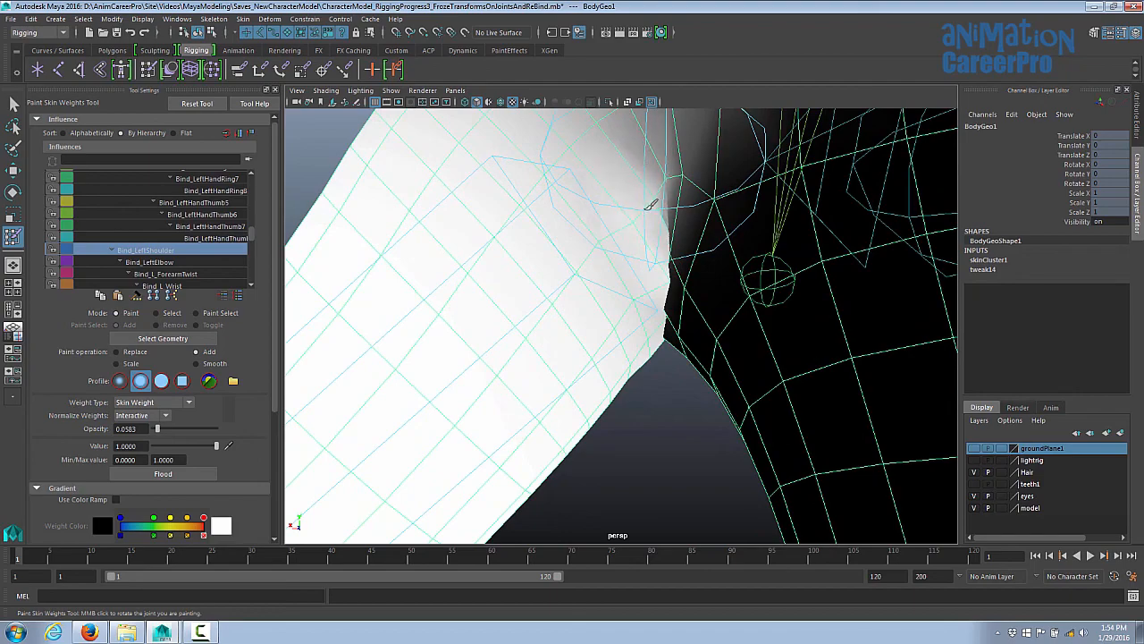
{"action": "left_click_drag", "start_coordinate": [589, 226], "coordinate": [438, 426], "text": "alt"}
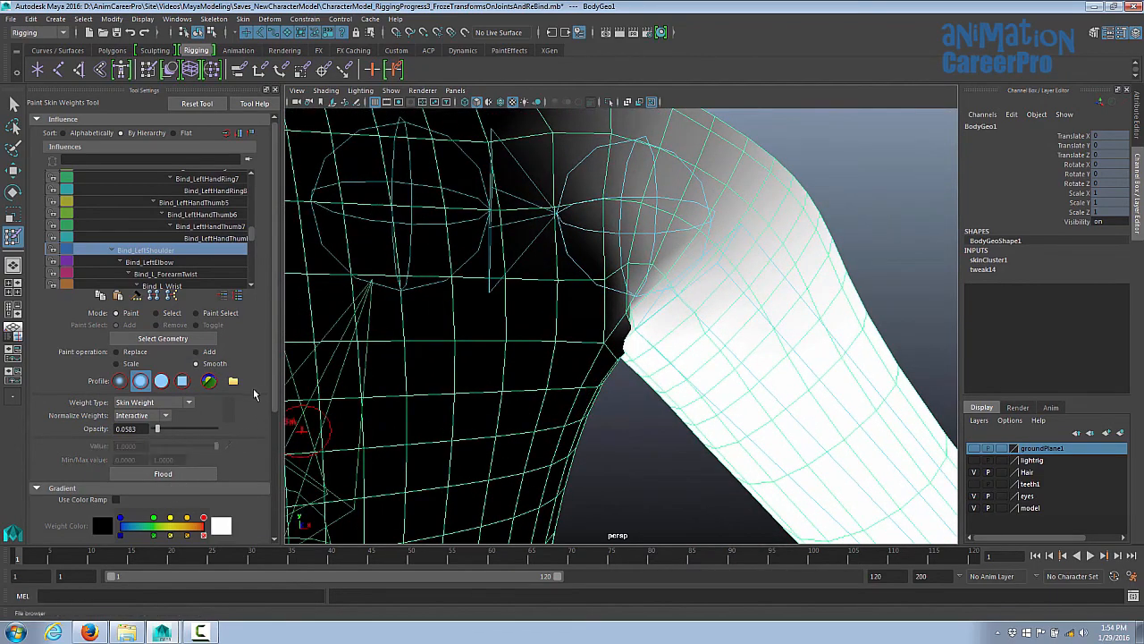
- Raise the opacity to 0.3398 and smooth the Bind_LeftShoulder weights around the left armpit
{"action": "left_click_drag", "start_coordinate": [274, 389], "coordinate": [275, 439]}
{"action": "mouse_move", "coordinate": [595, 335]}
{"action": "left_mouse_down", "text": "alt"}
{"action": "mouse_move", "coordinate": [534, 370]}
{"action": "mouse_move", "coordinate": [555, 366]}
{"action": "mouse_move", "coordinate": [559, 380]}
{"action": "mouse_move", "coordinate": [514, 372]}
{"action": "left_mouse_up", "text": "alt"}
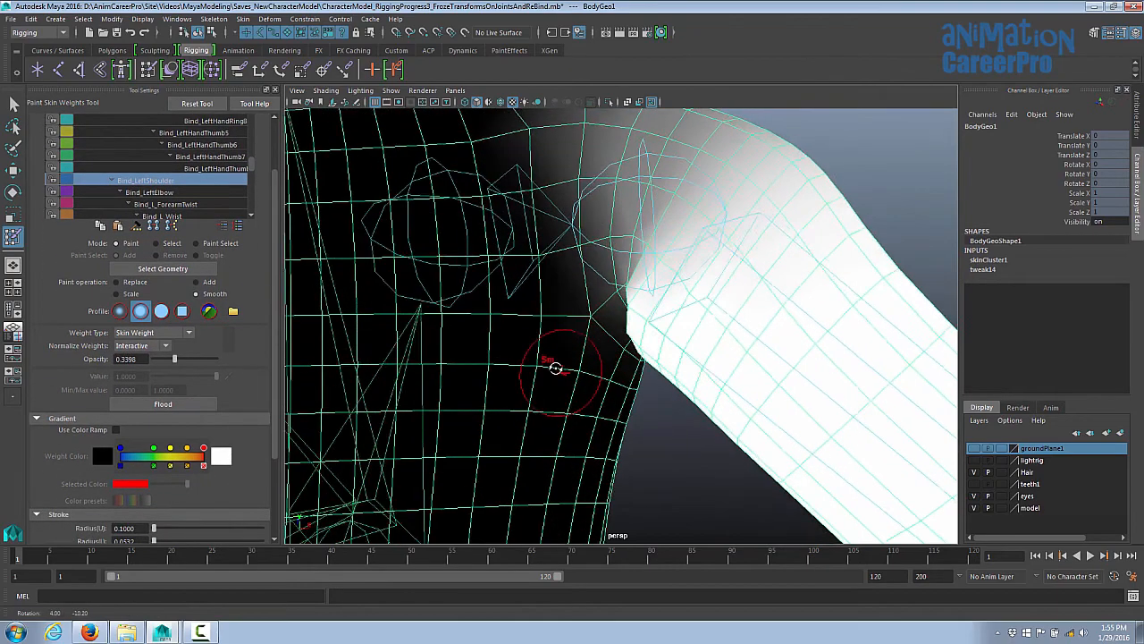
{"action": "mouse_move", "coordinate": [514, 372]}
{"action": "right_mouse_down", "text": "alt"}
{"action": "mouse_move", "coordinate": [384, 365]}
{"action": "mouse_move", "coordinate": [653, 375]}
{"action": "right_mouse_up", "text": "alt"}
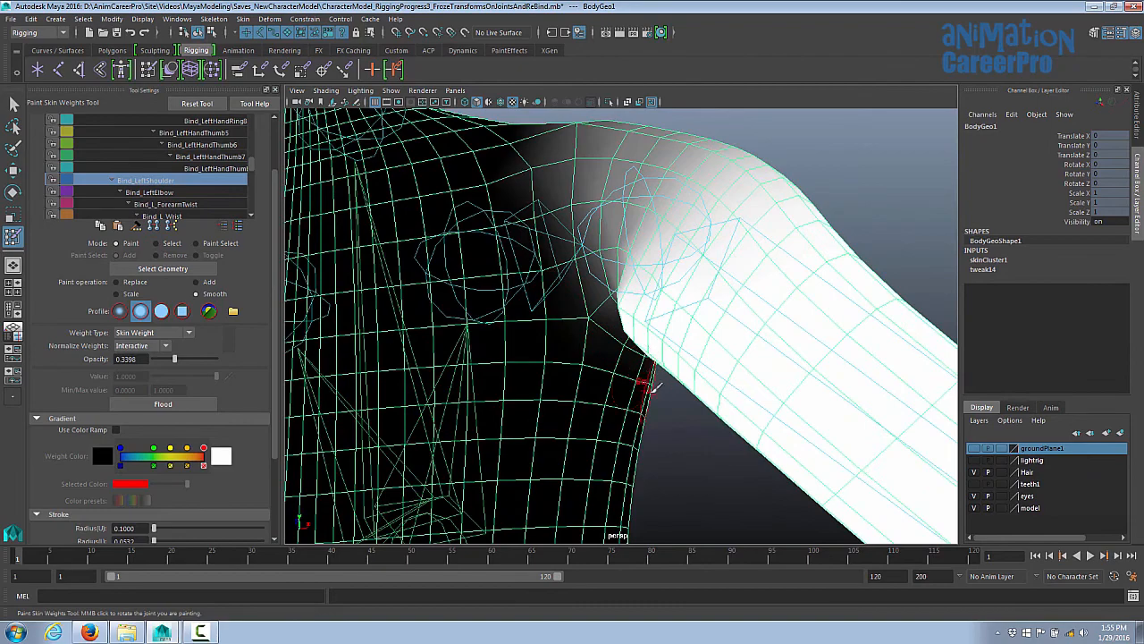
{"action": "mouse_move", "coordinate": [654, 386]}
{"action": "left_mouse_down", "text": "alt"}
{"action": "mouse_move", "coordinate": [627, 339]}
{"action": "mouse_move", "coordinate": [590, 372]}
{"action": "mouse_move", "coordinate": [595, 360]}
{"action": "mouse_move", "coordinate": [648, 373]}
{"action": "left_mouse_up", "text": "alt"}
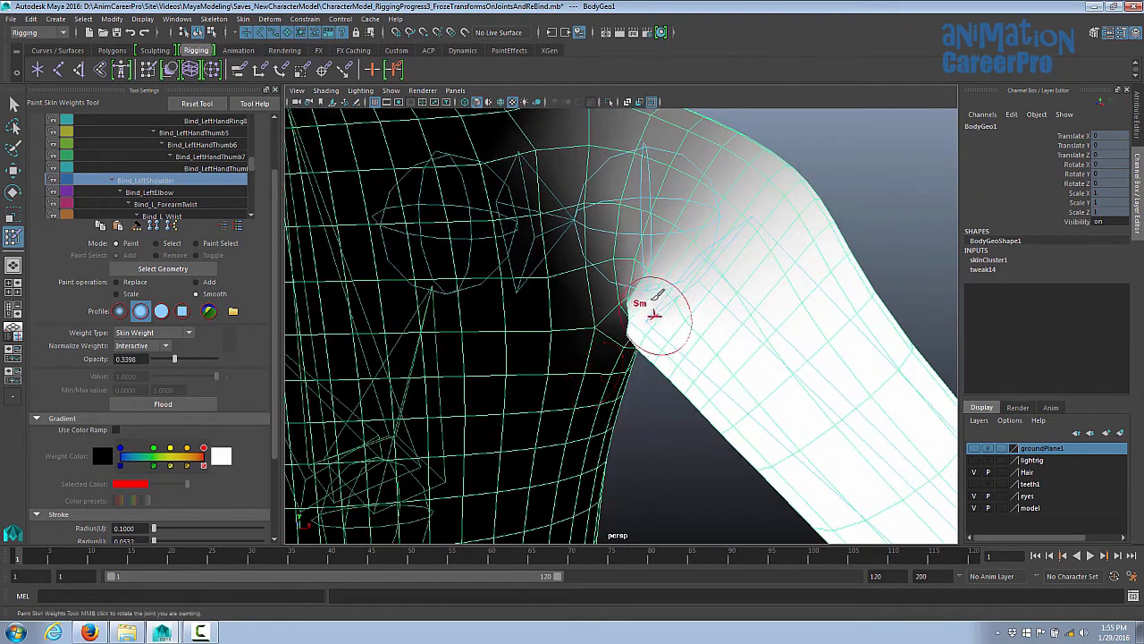
{"action": "mouse_move", "coordinate": [657, 295]}
{"action": "left_mouse_down", "text": "alt"}
{"action": "mouse_move", "coordinate": [659, 345]}
{"action": "mouse_move", "coordinate": [623, 369]}
{"action": "mouse_move", "coordinate": [706, 338]}
{"action": "left_mouse_up", "text": "alt"}
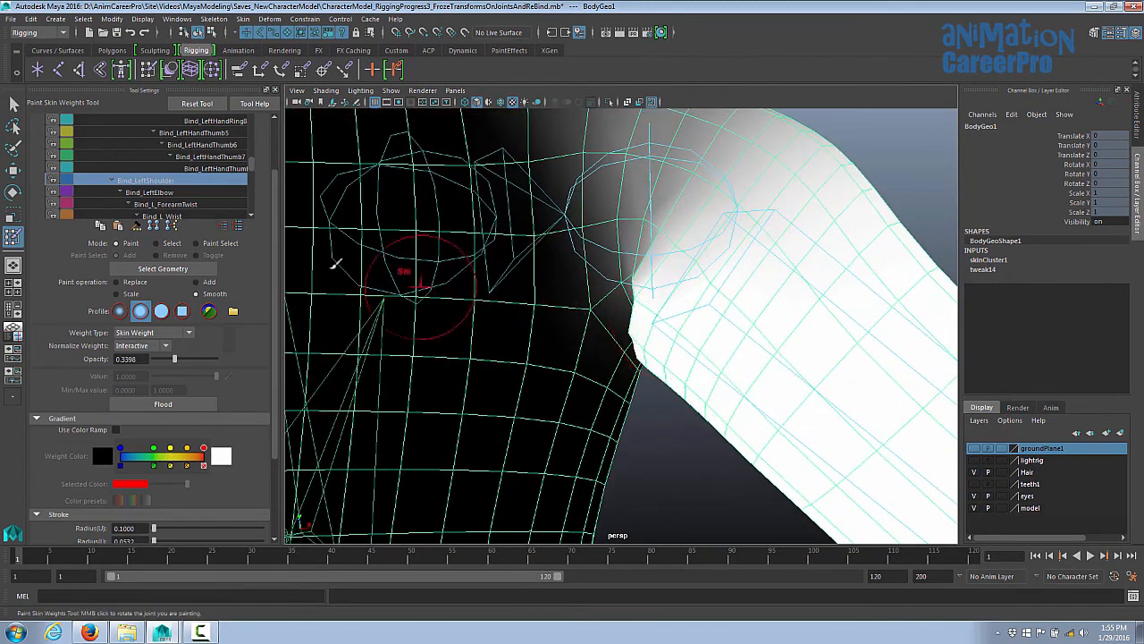
- Smooth the Bind_LeftClavical weights around the left armpit at opacity 0.3398 and add weight behind the armpit at opacity 0.1262
{"action": "left_click_drag", "start_coordinate": [275, 200], "coordinate": [278, 148]}
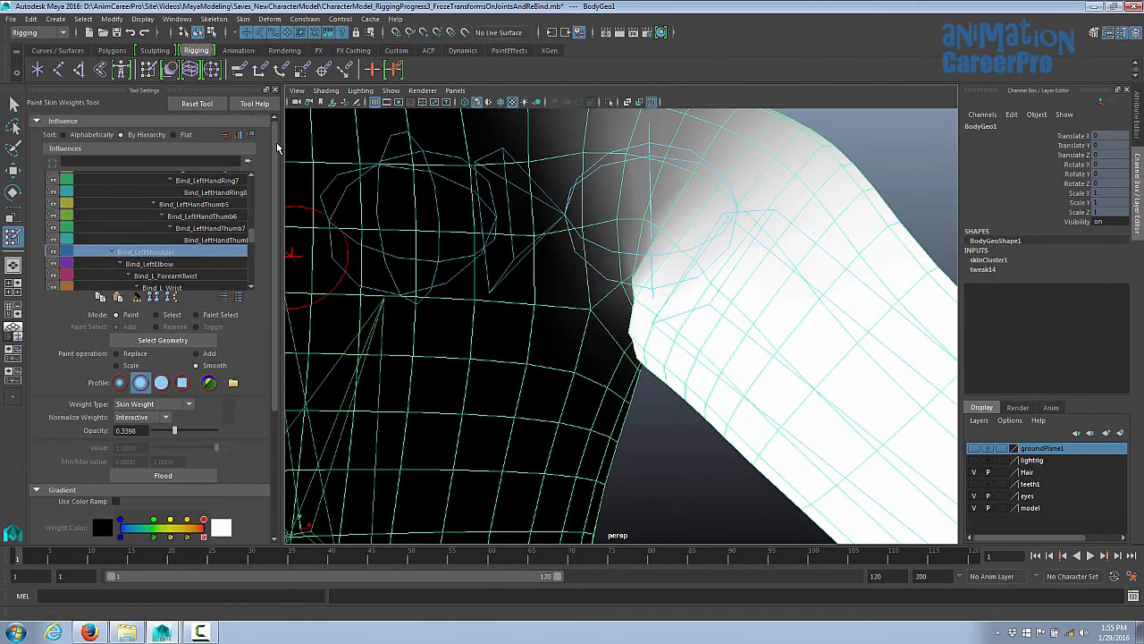
{"action": "left_click_drag", "start_coordinate": [585, 380], "coordinate": [742, 464], "text": "alt"}
{"action": "right_click_drag", "start_coordinate": [743, 465], "coordinate": [837, 481], "text": "alt"}
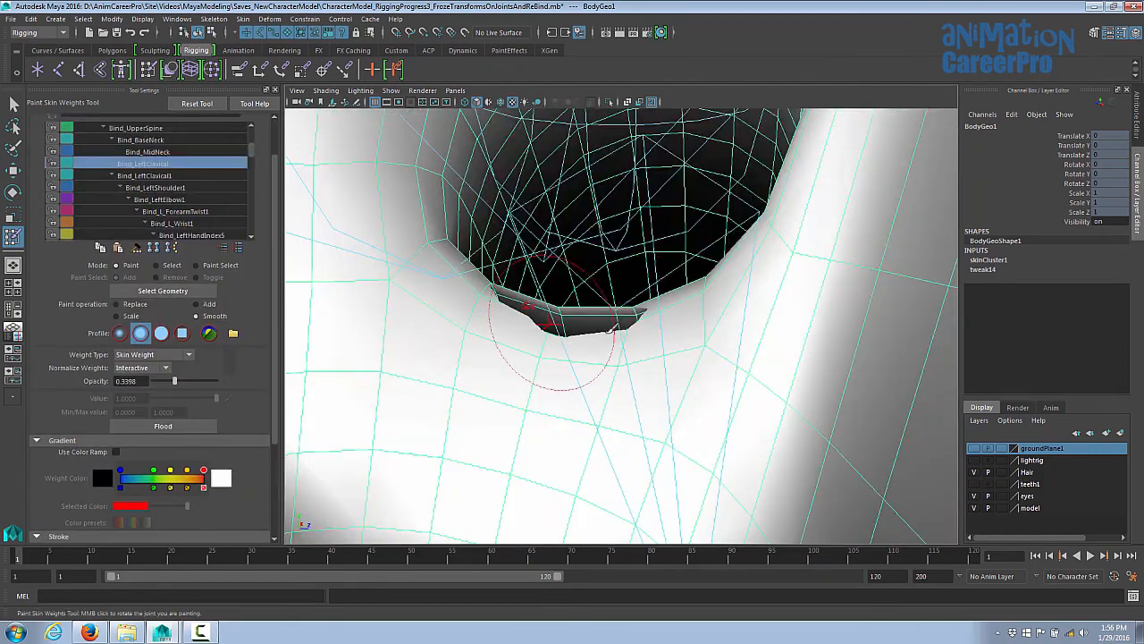
{"action": "left_click_drag", "start_coordinate": [612, 331], "coordinate": [683, 311], "text": "alt"}
{"action": "mouse_move", "coordinate": [646, 384]}
{"action": "left_mouse_down", "text": "alt"}
{"action": "mouse_move", "coordinate": [683, 311]}
{"action": "mouse_move", "coordinate": [644, 318]}
{"action": "left_mouse_up", "text": "alt"}
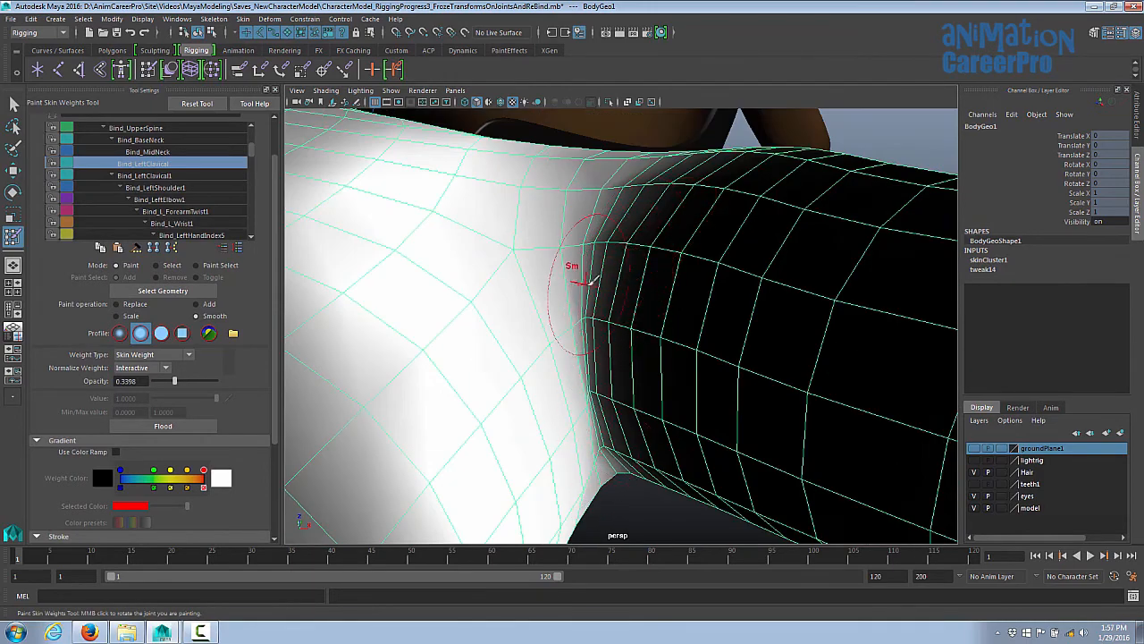
{"action": "mouse_move", "coordinate": [586, 282]}
{"action": "left_mouse_down", "text": "alt"}
{"action": "mouse_move", "coordinate": [685, 384]}
{"action": "mouse_move", "coordinate": [548, 383]}
{"action": "mouse_move", "coordinate": [670, 388]}
{"action": "left_mouse_up", "text": "alt"}
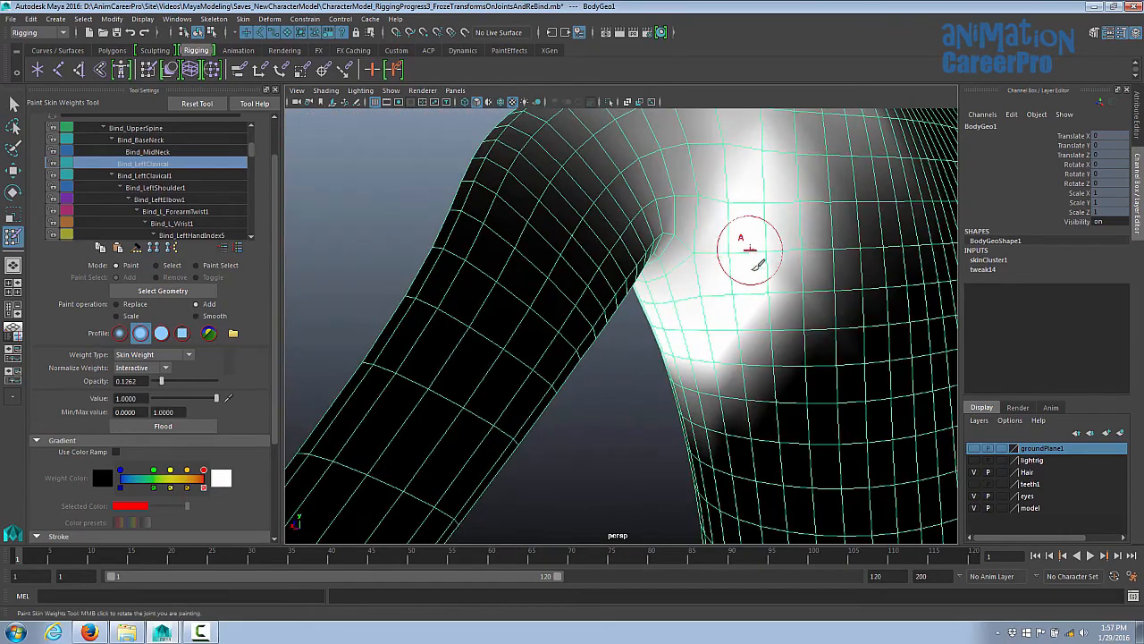
- Select the Bind_LeftShoulder joint and rotate it to about -59.87 in Z to lower the left arm further
{"action": "key", "text": "q"}
{"action": "left_click_drag", "start_coordinate": [475, 300], "coordinate": [464, 322], "text": "alt"}
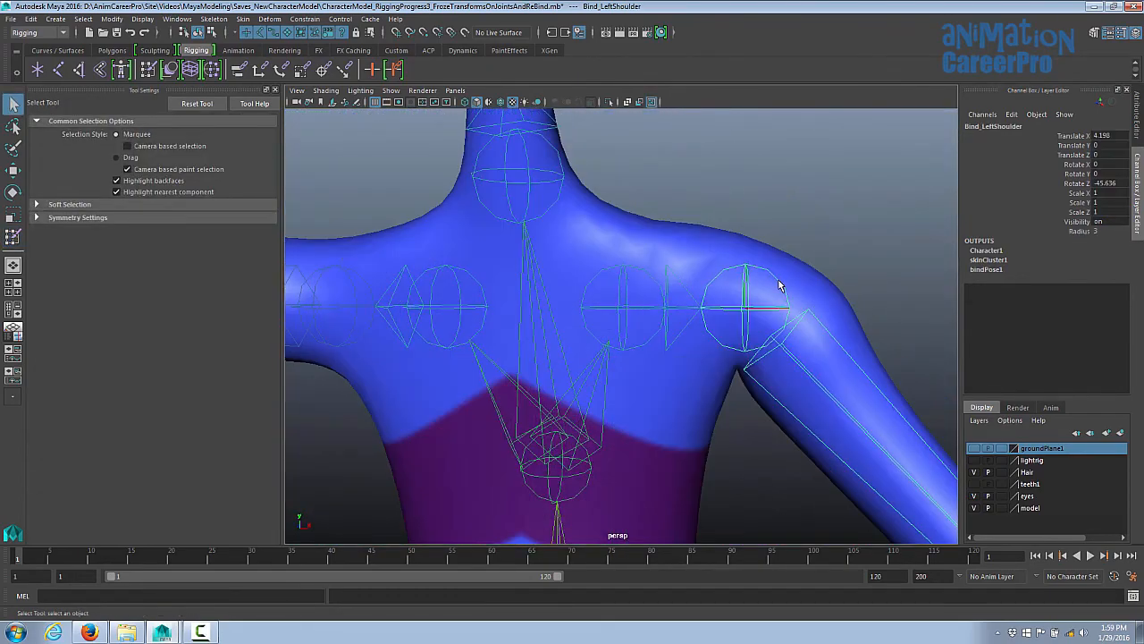
{"action": "key", "text": "e"}
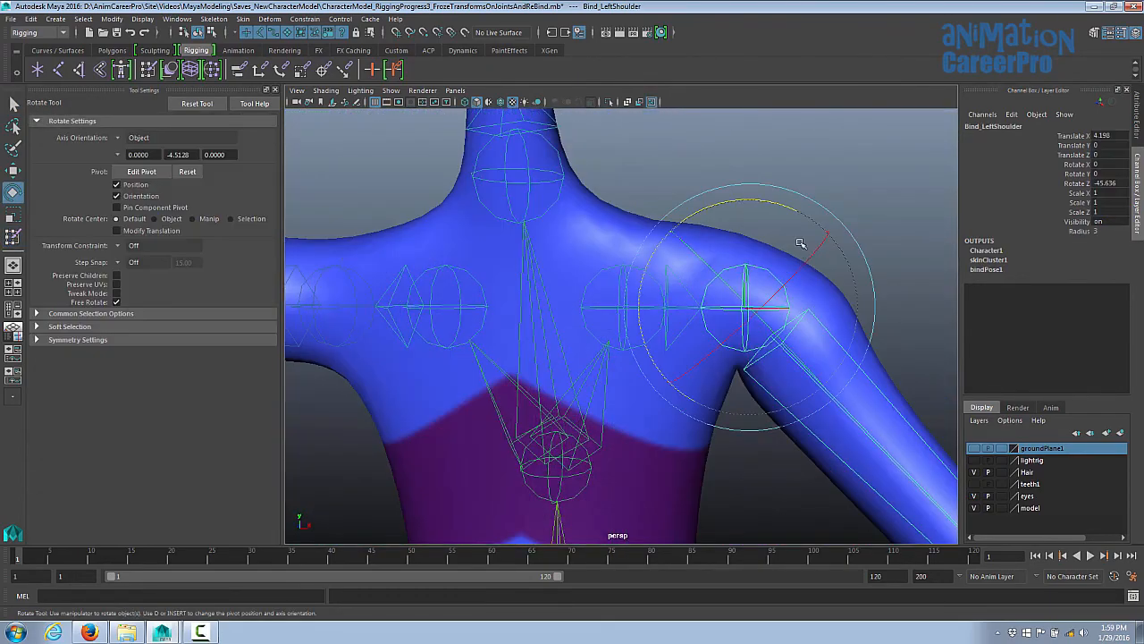
{"action": "left_click_drag", "start_coordinate": [786, 206], "coordinate": [802, 280]}
{"action": "middle_click_drag", "start_coordinate": [802, 280], "coordinate": [765, 208], "text": "alt"}
{"action": "left_click_drag", "start_coordinate": [662, 331], "coordinate": [690, 337]}
{"action": "right_click_drag", "start_coordinate": [698, 386], "coordinate": [705, 342], "text": "alt"}
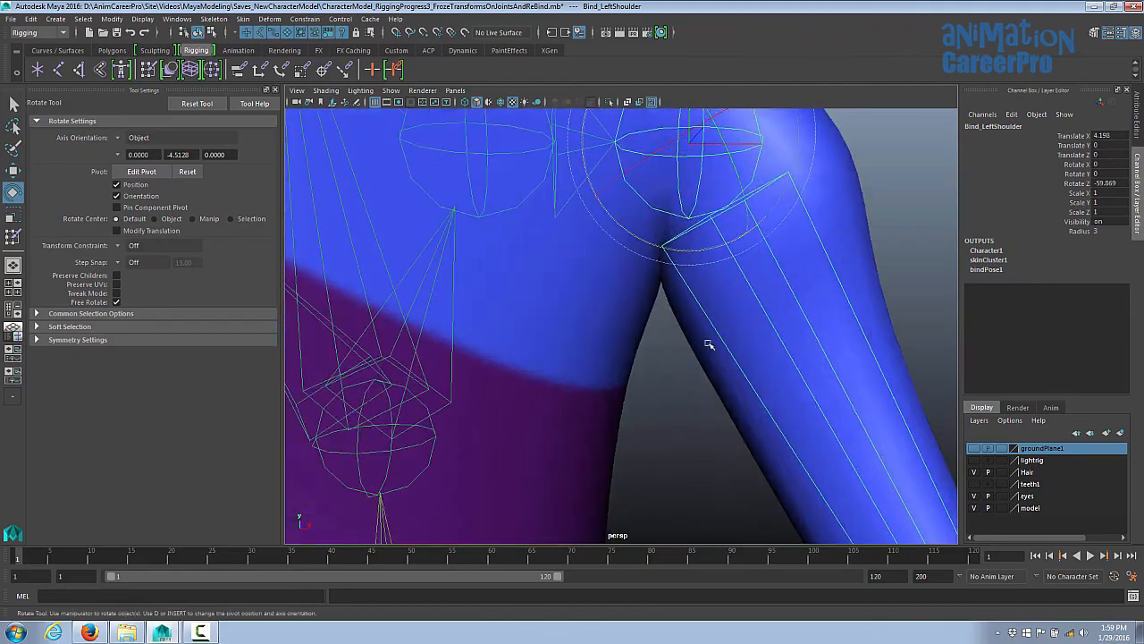
- Select the body mesh and resume Paint Skin Weights in Smooth mode at opacity 0.4563 around the left armpit
{"action": "left_click_drag", "start_coordinate": [705, 342], "coordinate": [681, 310], "text": "alt"}
{"action": "left_click", "coordinate": [677, 253]}
{"action": "right_click_drag", "start_coordinate": [678, 254], "coordinate": [696, 352], "text": "alt"}
{"action": "left_click_drag", "start_coordinate": [630, 366], "coordinate": [705, 407], "text": "alt"}
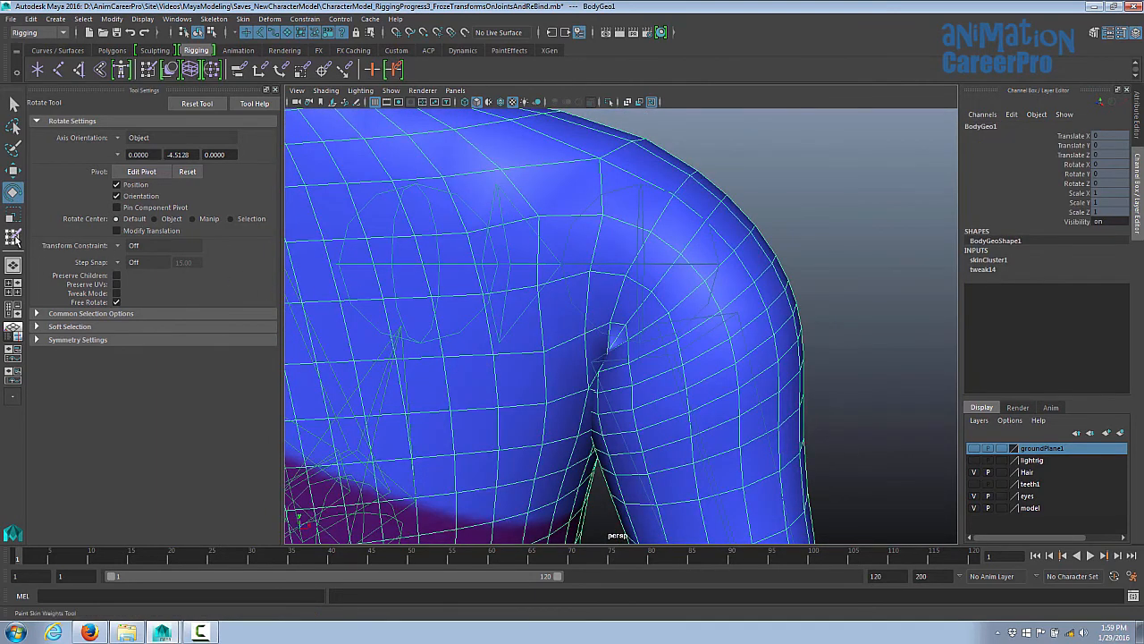
{"action": "left_click", "coordinate": [13, 237]}
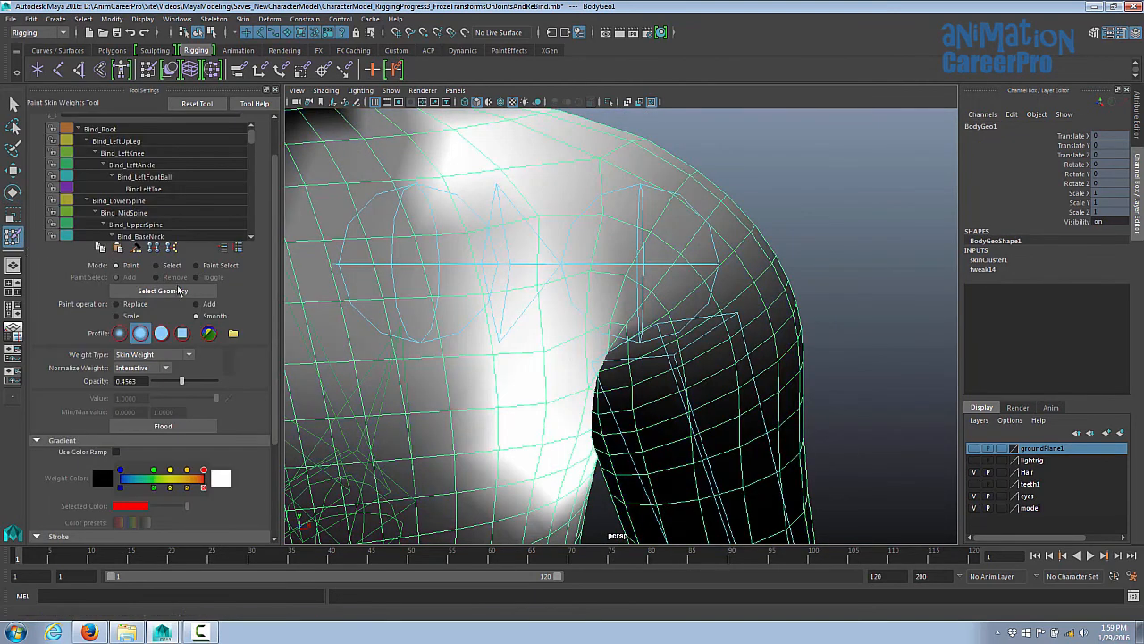
{"action": "mouse_move", "coordinate": [524, 324]}
{"action": "left_mouse_down", "text": "alt"}
{"action": "mouse_move", "coordinate": [613, 319]}
{"action": "mouse_move", "coordinate": [652, 356]}
{"action": "mouse_move", "coordinate": [648, 393]}
{"action": "mouse_move", "coordinate": [666, 411]}
{"action": "mouse_move", "coordinate": [743, 444]}
{"action": "left_mouse_up", "text": "alt"}
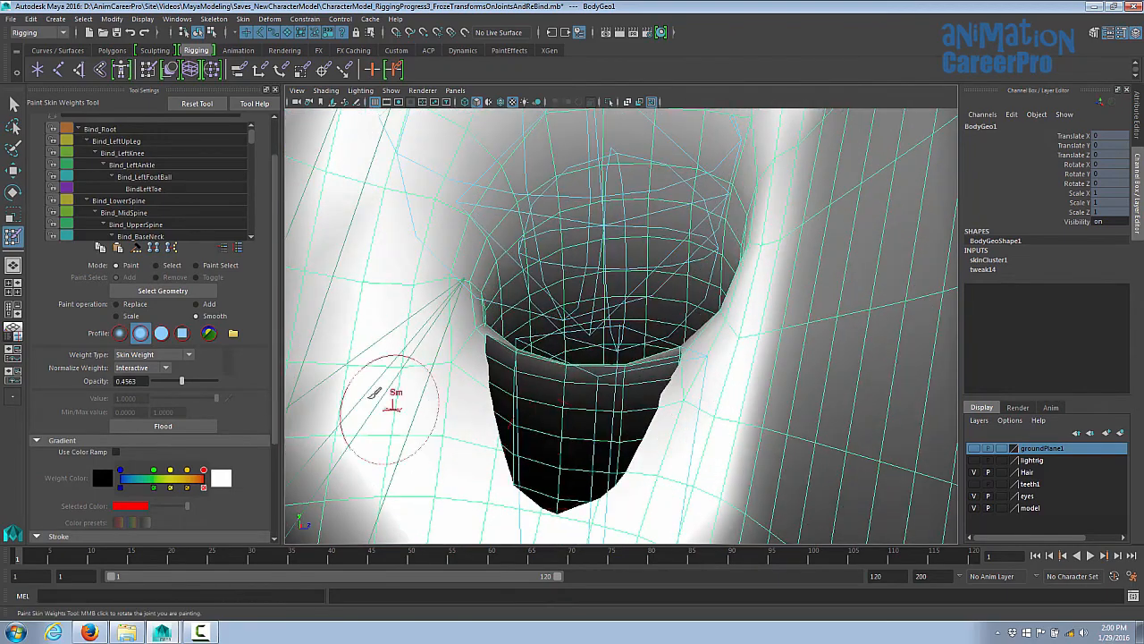
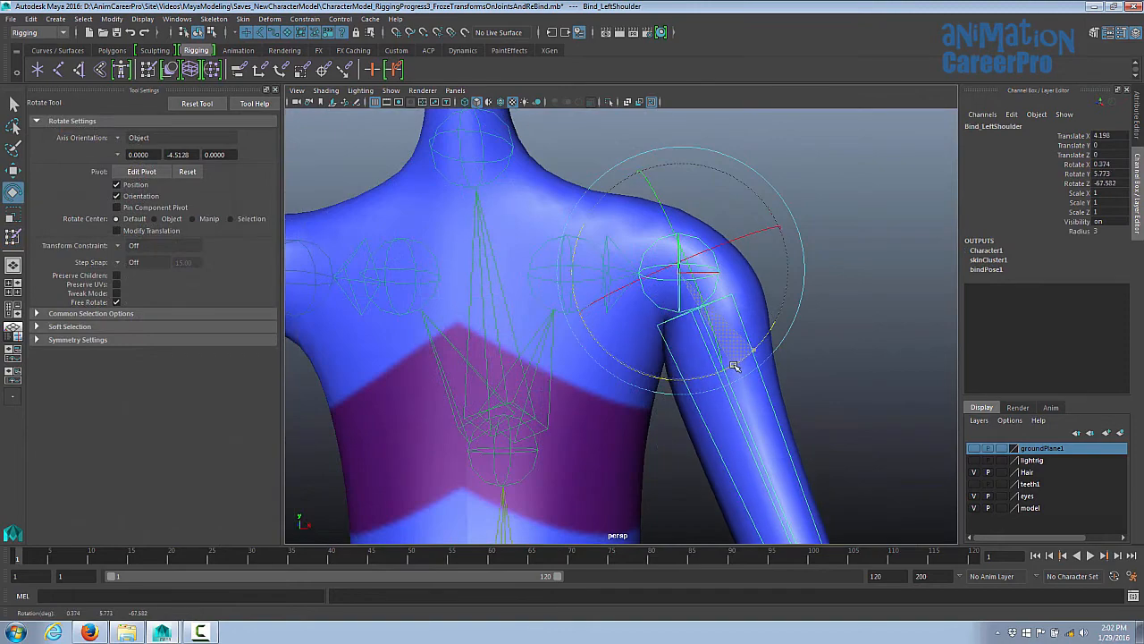
- Rotate Bind_LeftShoulder to about -77.26 in Z and raise the Bind_LeftClavical joint to a Translate Y of about 9.08
{"action": "left_click_drag", "start_coordinate": [733, 365], "coordinate": [626, 404]}
{"action": "right_click_drag", "start_coordinate": [819, 362], "coordinate": [496, 369], "text": "alt"}
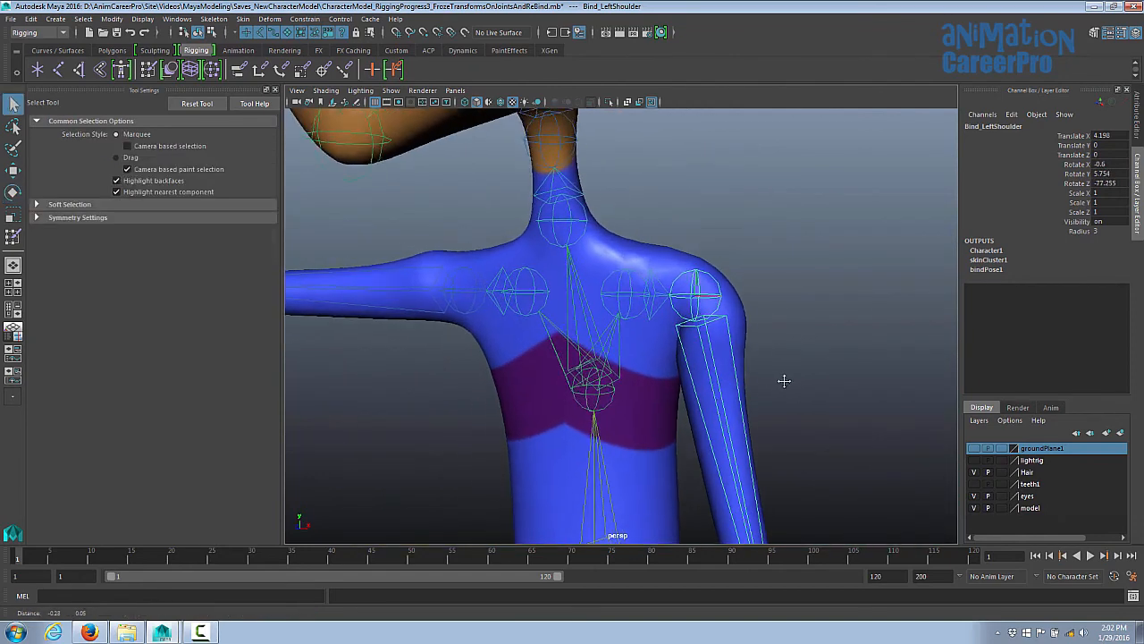
{"action": "left_click_drag", "start_coordinate": [784, 381], "coordinate": [825, 385], "text": "alt"}
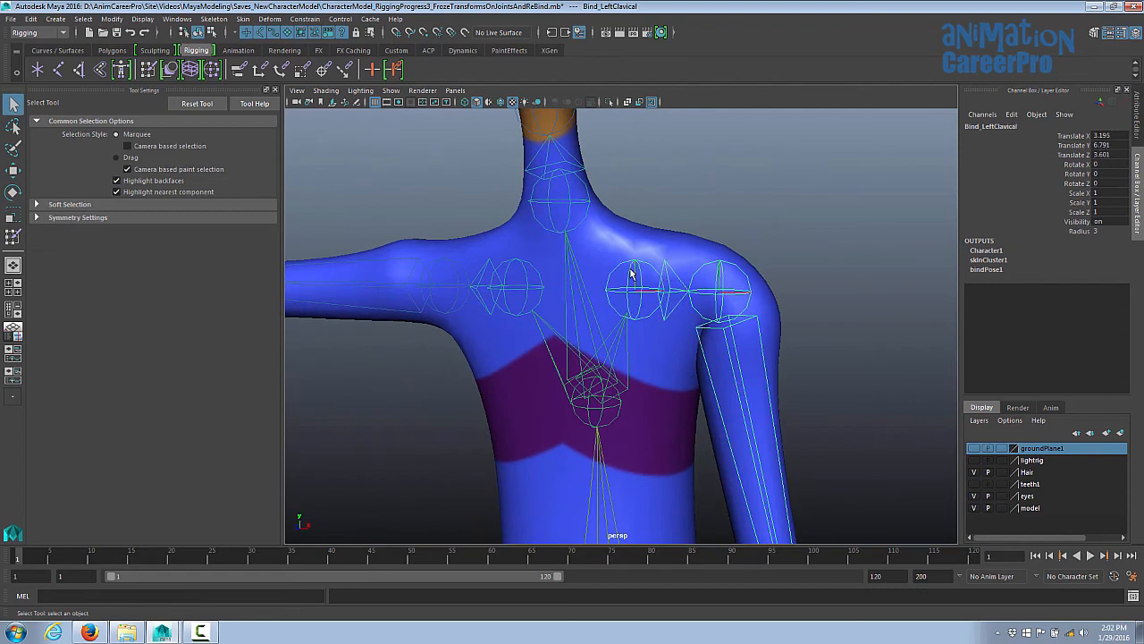
{"action": "key", "text": "w"}
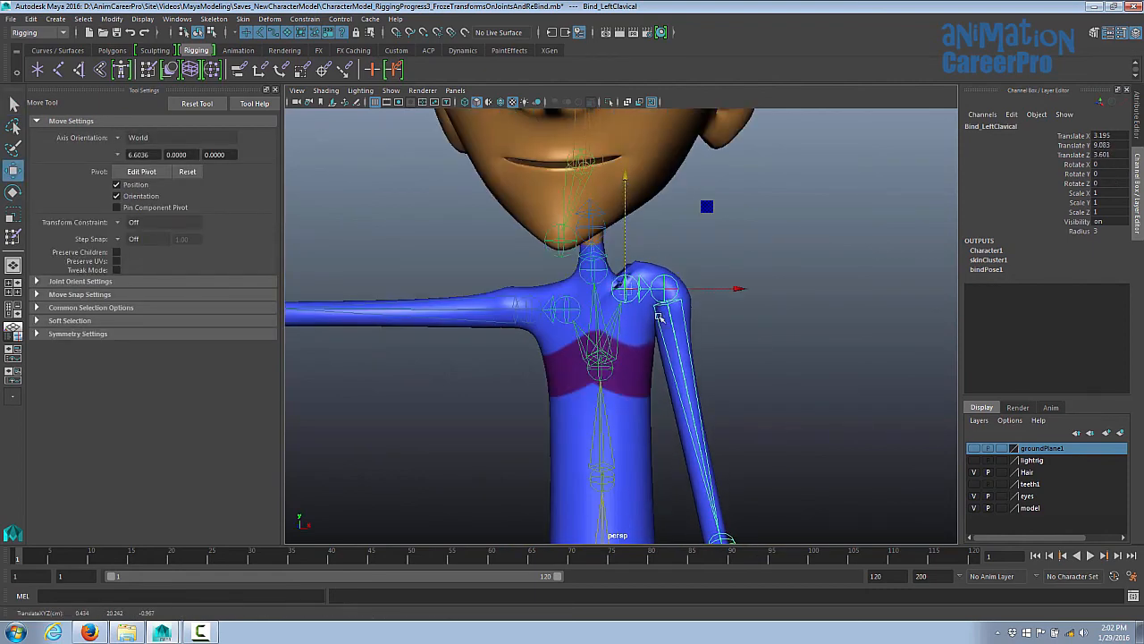
{"action": "left_click_drag", "start_coordinate": [659, 317], "coordinate": [626, 248], "text": "alt"}
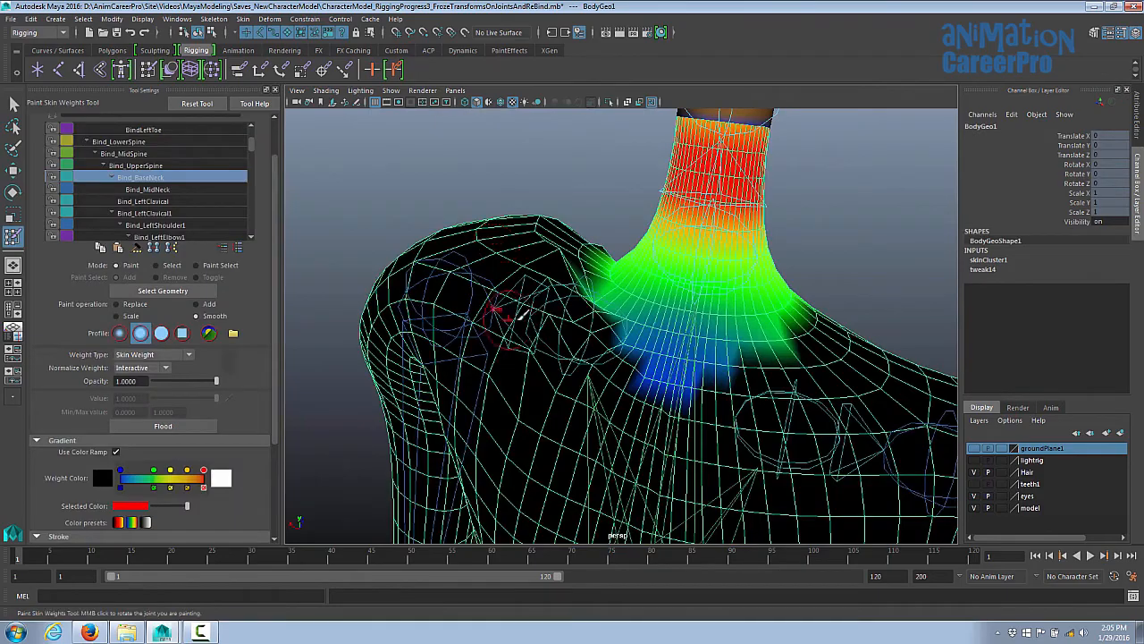
- With the color ramp on, switch to Bind_UpperSpine and smooth its weights between the neck and the raised left shoulder at opacity 1
{"action": "mouse_move", "coordinate": [617, 375]}
{"action": "left_mouse_down", "text": "alt"}
{"action": "mouse_move", "coordinate": [659, 327]}
{"action": "mouse_move", "coordinate": [580, 214]}
{"action": "left_mouse_up", "text": "alt"}
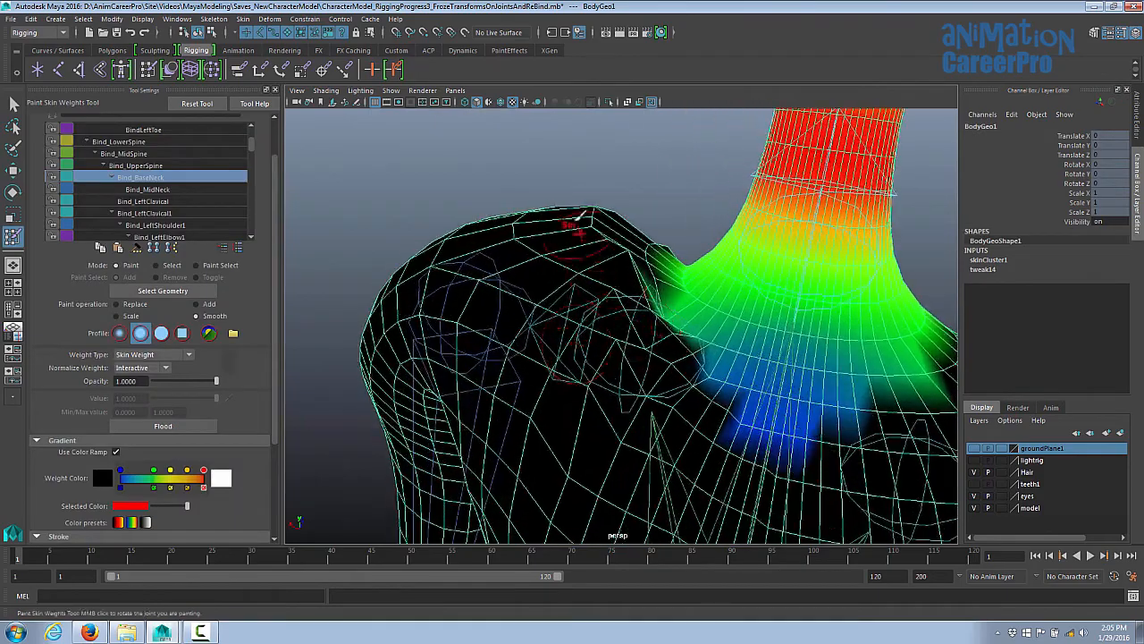
{"action": "left_click_drag", "start_coordinate": [617, 261], "coordinate": [729, 290], "text": "alt"}
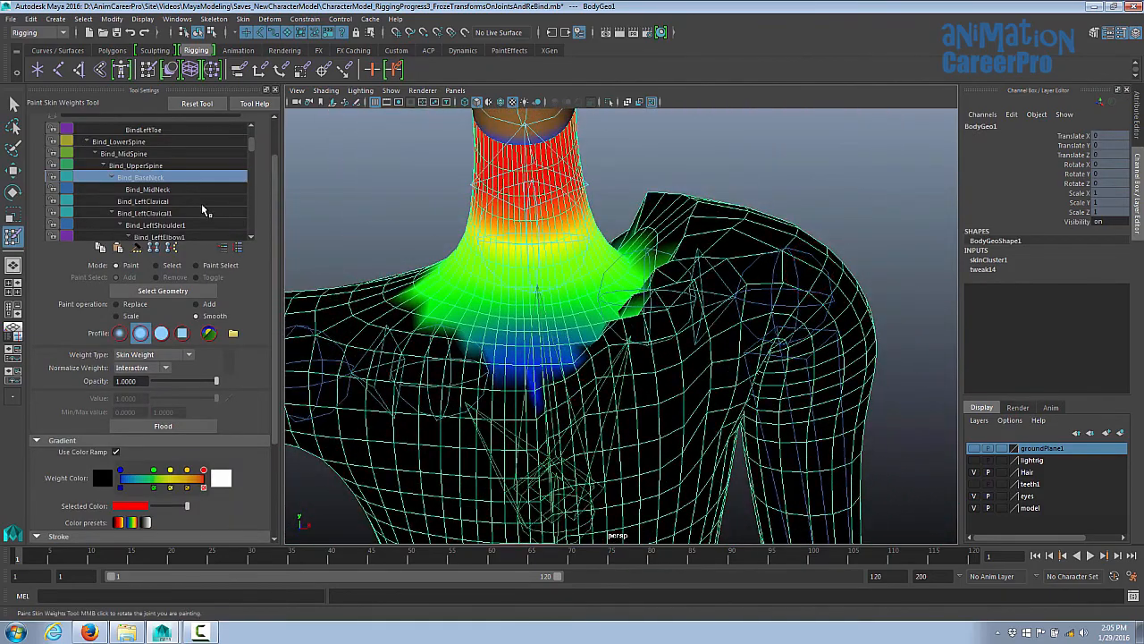
{"action": "left_click", "coordinate": [166, 167]}
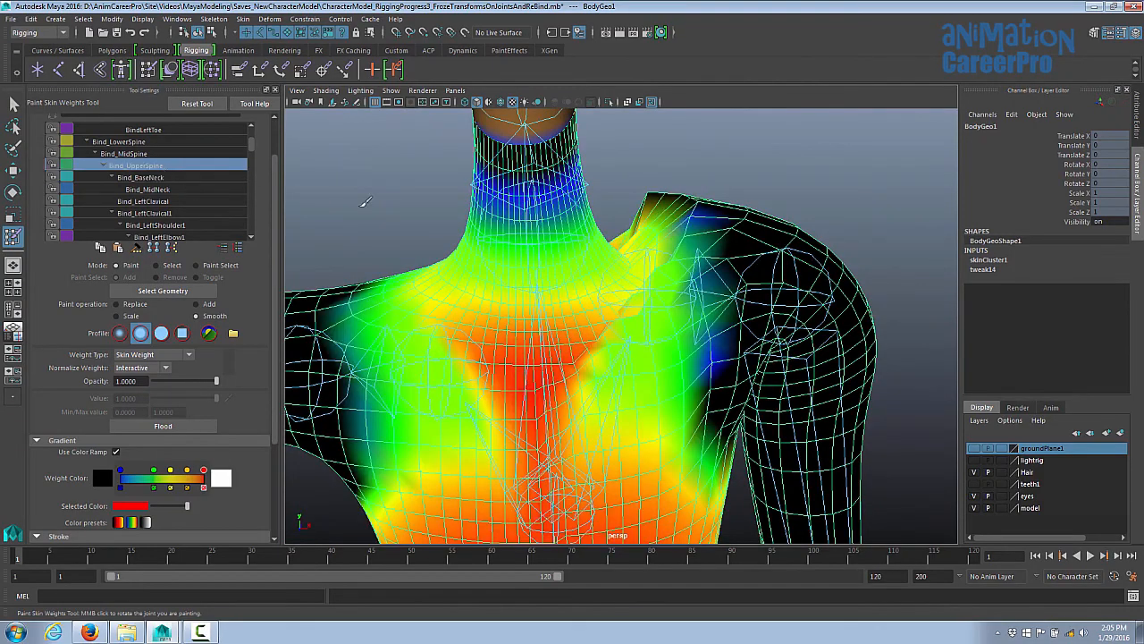
{"action": "mouse_move", "coordinate": [615, 274]}
{"action": "left_mouse_down", "text": "alt"}
{"action": "mouse_move", "coordinate": [655, 279]}
{"action": "mouse_move", "coordinate": [611, 273]}
{"action": "left_mouse_up", "text": "alt"}
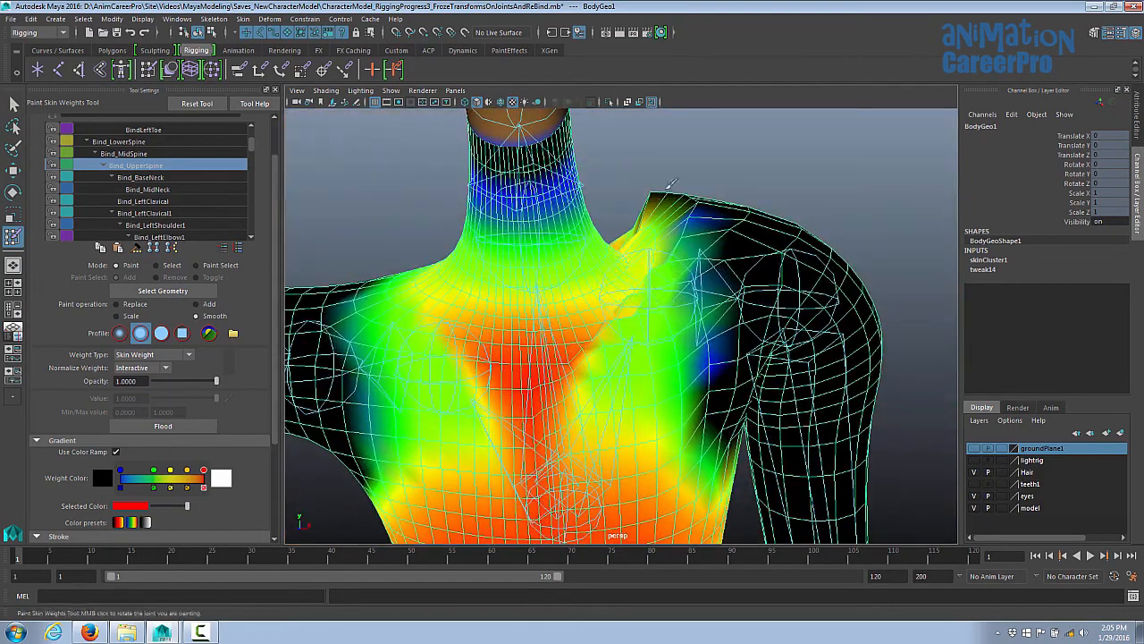
{"action": "mouse_move", "coordinate": [670, 183]}
{"action": "left_mouse_down", "text": "alt"}
{"action": "mouse_move", "coordinate": [759, 250]}
{"action": "mouse_move", "coordinate": [652, 301]}
{"action": "mouse_move", "coordinate": [569, 316]}
{"action": "mouse_move", "coordinate": [666, 349]}
{"action": "mouse_move", "coordinate": [689, 326]}
{"action": "mouse_move", "coordinate": [673, 327]}
{"action": "mouse_move", "coordinate": [636, 261]}
{"action": "mouse_move", "coordinate": [766, 332]}
{"action": "left_mouse_up", "text": "alt"}
{"action": "mouse_move", "coordinate": [672, 268]}
{"action": "left_mouse_down"}
{"action": "mouse_move", "coordinate": [647, 256]}
{"action": "mouse_move", "coordinate": [474, 295]}
{"action": "left_mouse_up"}
{"action": "right_click_drag", "start_coordinate": [474, 295], "coordinate": [447, 295], "text": "alt"}
{"action": "left_click_drag", "start_coordinate": [447, 295], "coordinate": [536, 344], "text": "alt"}
{"action": "right_click_drag", "start_coordinate": [702, 388], "coordinate": [643, 358], "text": "alt"}
{"action": "left_click_drag", "start_coordinate": [644, 357], "coordinate": [617, 269], "text": "alt"}
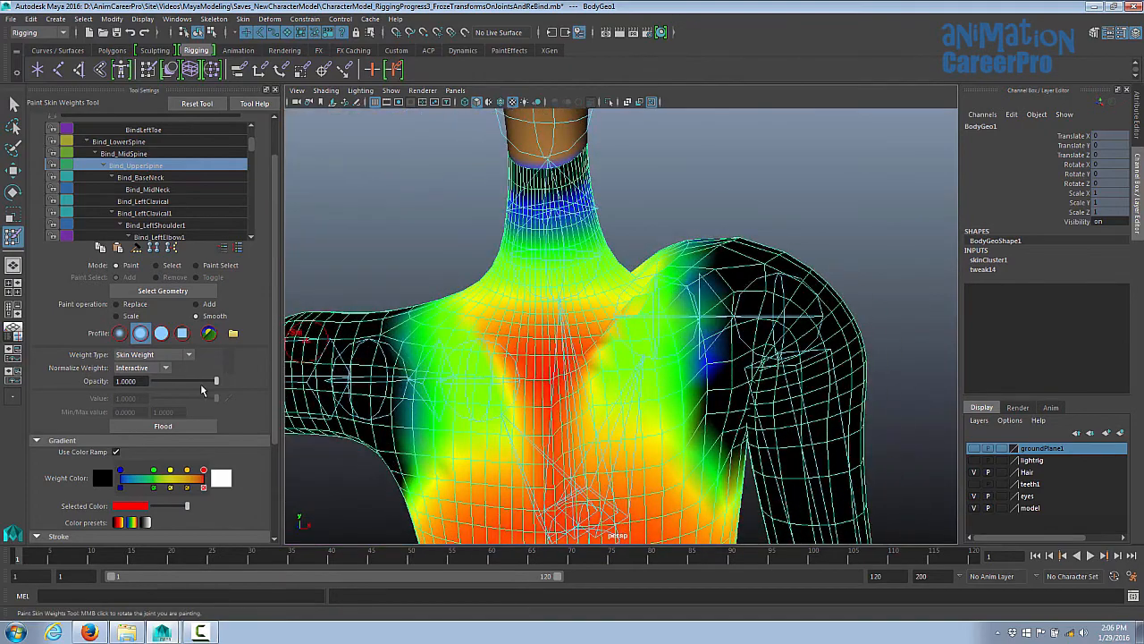
- Reduce the opacity to 0.4272 and smooth the Bind_UpperSpine weights across the front, top and back of the left shoulder
{"action": "left_click_drag", "start_coordinate": [216, 381], "coordinate": [180, 381]}
{"action": "mouse_move", "coordinate": [796, 277]}
{"action": "left_mouse_down", "text": "alt"}
{"action": "mouse_move", "coordinate": [749, 289]}
{"action": "mouse_move", "coordinate": [733, 308]}
{"action": "mouse_move", "coordinate": [766, 299]}
{"action": "mouse_move", "coordinate": [760, 259]}
{"action": "mouse_move", "coordinate": [750, 280]}
{"action": "mouse_move", "coordinate": [784, 289]}
{"action": "mouse_move", "coordinate": [779, 281]}
{"action": "mouse_move", "coordinate": [604, 445]}
{"action": "left_mouse_up", "text": "alt"}
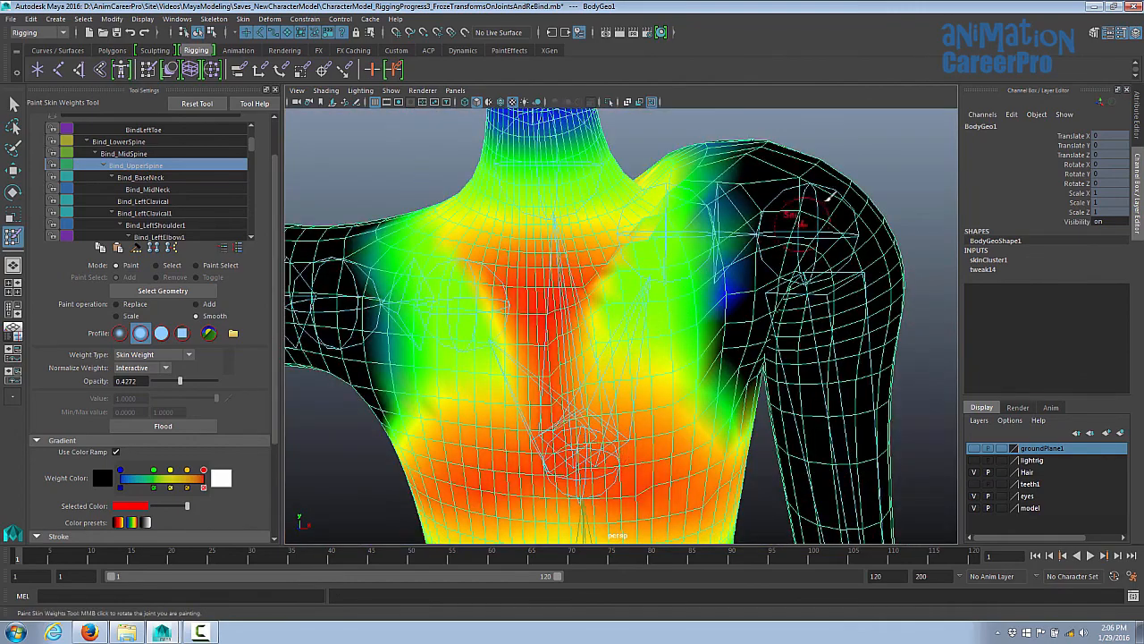
{"action": "mouse_move", "coordinate": [778, 191]}
{"action": "left_mouse_down", "text": "alt"}
{"action": "mouse_move", "coordinate": [766, 230]}
{"action": "mouse_move", "coordinate": [691, 209]}
{"action": "mouse_move", "coordinate": [729, 276]}
{"action": "mouse_move", "coordinate": [687, 263]}
{"action": "left_mouse_up", "text": "alt"}
{"action": "right_click_drag", "start_coordinate": [687, 263], "coordinate": [749, 238], "text": "alt"}
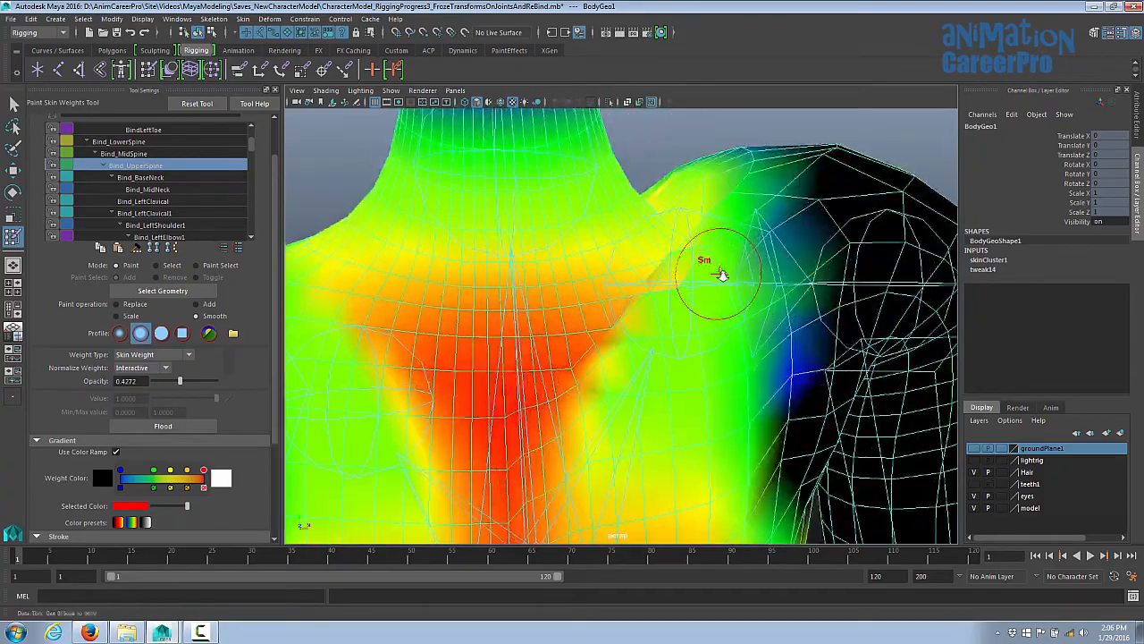
{"action": "mouse_move", "coordinate": [723, 274]}
{"action": "left_mouse_down", "text": "alt"}
{"action": "mouse_move", "coordinate": [677, 222]}
{"action": "mouse_move", "coordinate": [606, 219]}
{"action": "left_mouse_up", "text": "alt"}
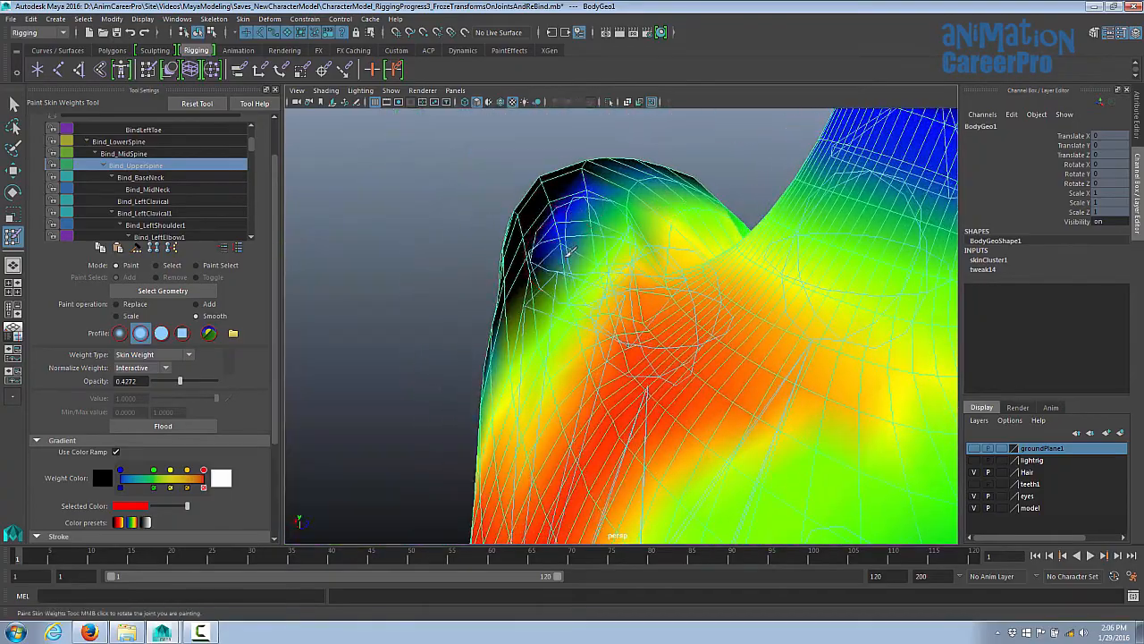
{"action": "mouse_move", "coordinate": [556, 264]}
{"action": "left_mouse_down", "text": "alt"}
{"action": "mouse_move", "coordinate": [620, 248]}
{"action": "mouse_move", "coordinate": [610, 227]}
{"action": "mouse_move", "coordinate": [600, 231]}
{"action": "mouse_move", "coordinate": [710, 312]}
{"action": "mouse_move", "coordinate": [727, 284]}
{"action": "mouse_move", "coordinate": [775, 286]}
{"action": "mouse_move", "coordinate": [767, 309]}
{"action": "mouse_move", "coordinate": [713, 280]}
{"action": "mouse_move", "coordinate": [736, 286]}
{"action": "mouse_move", "coordinate": [611, 296]}
{"action": "mouse_move", "coordinate": [942, 275]}
{"action": "mouse_move", "coordinate": [689, 301]}
{"action": "mouse_move", "coordinate": [651, 255]}
{"action": "left_mouse_up", "text": "alt"}
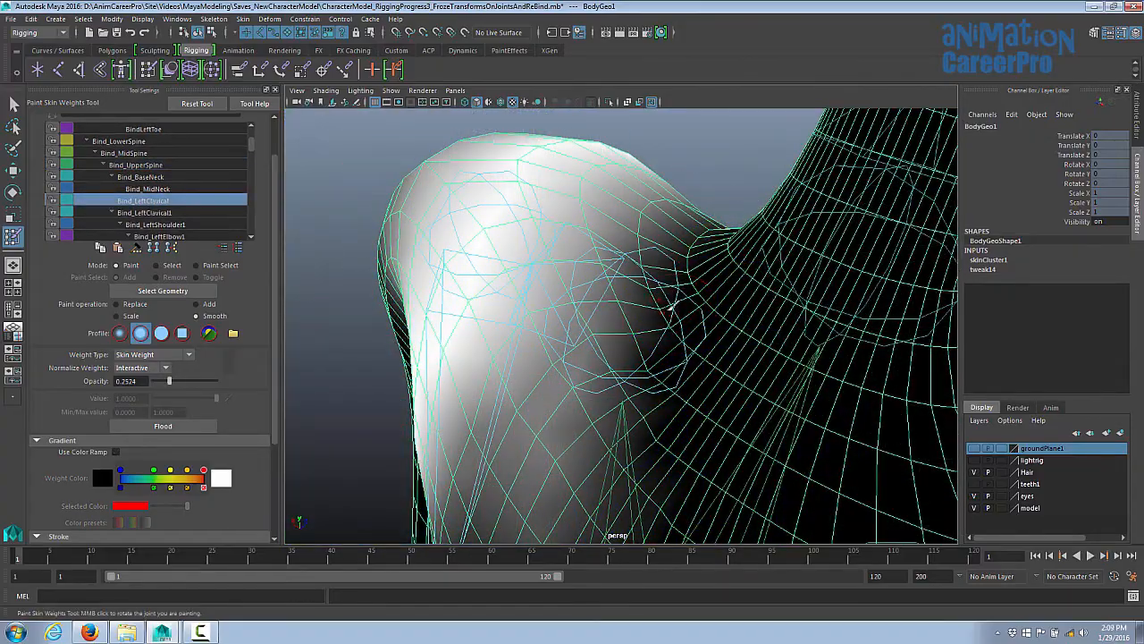
- Smooth the Bind_LeftClavical weights at opacity 0.2524 and the Bind_UpperSpine weights at opacity 0.2913 around the left shoulder
{"action": "mouse_move", "coordinate": [671, 294]}
{"action": "left_mouse_down", "text": "alt"}
{"action": "mouse_move", "coordinate": [740, 308]}
{"action": "mouse_move", "coordinate": [638, 294]}
{"action": "mouse_move", "coordinate": [799, 242]}
{"action": "mouse_move", "coordinate": [672, 331]}
{"action": "mouse_move", "coordinate": [642, 259]}
{"action": "mouse_move", "coordinate": [650, 299]}
{"action": "left_mouse_up", "text": "alt"}
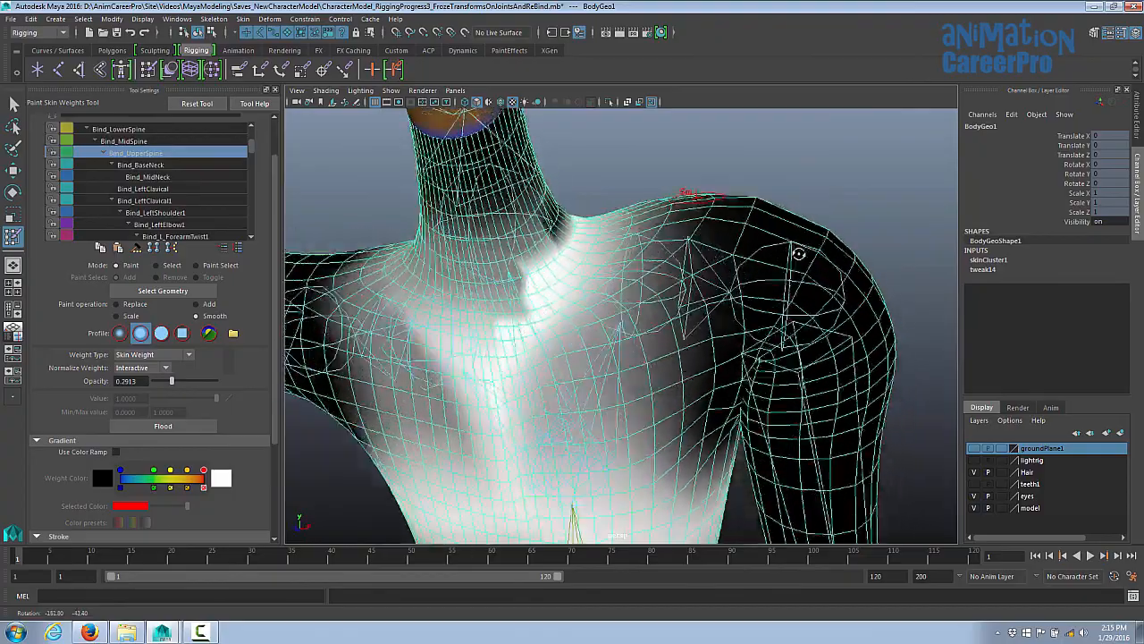
{"action": "left_click_drag", "start_coordinate": [799, 256], "coordinate": [647, 251], "text": "alt"}
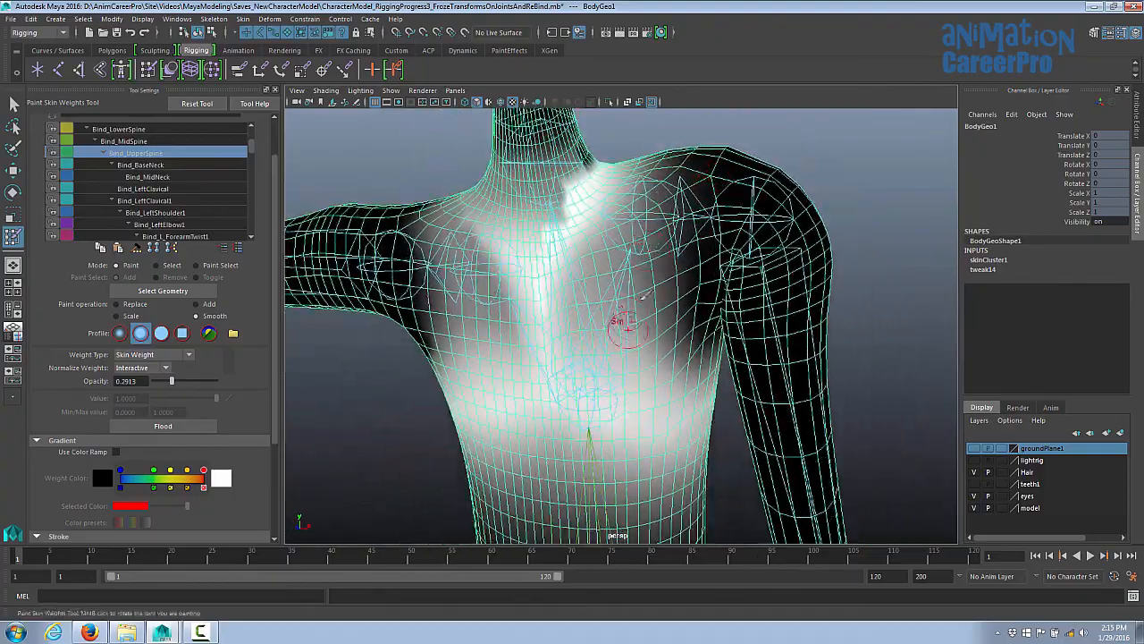
{"action": "left_click_drag", "start_coordinate": [684, 207], "coordinate": [693, 261], "text": "alt"}
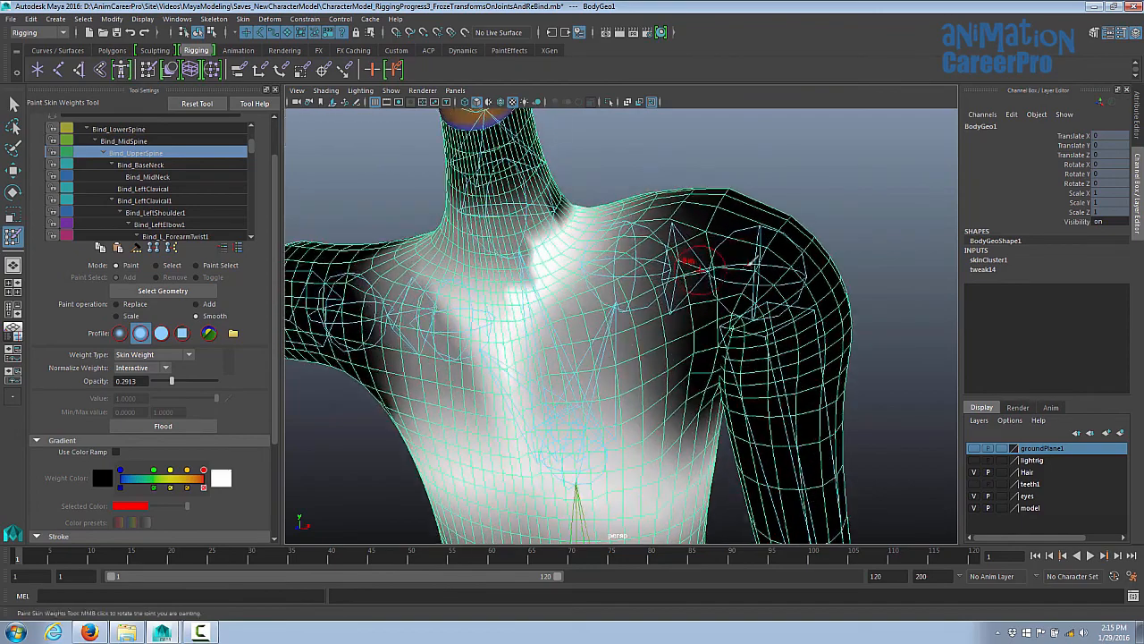
{"action": "mouse_move", "coordinate": [706, 208]}
{"action": "left_mouse_down", "text": "alt"}
{"action": "mouse_move", "coordinate": [713, 248]}
{"action": "mouse_move", "coordinate": [735, 207]}
{"action": "left_mouse_up", "text": "alt"}
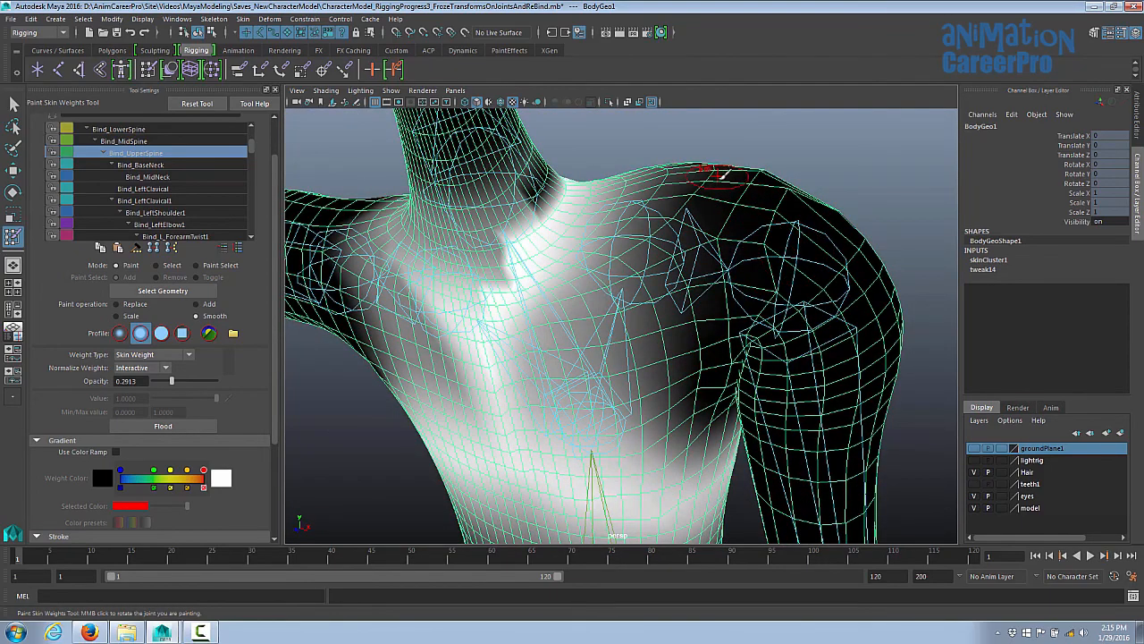
{"action": "key", "text": "ctrl+z"}
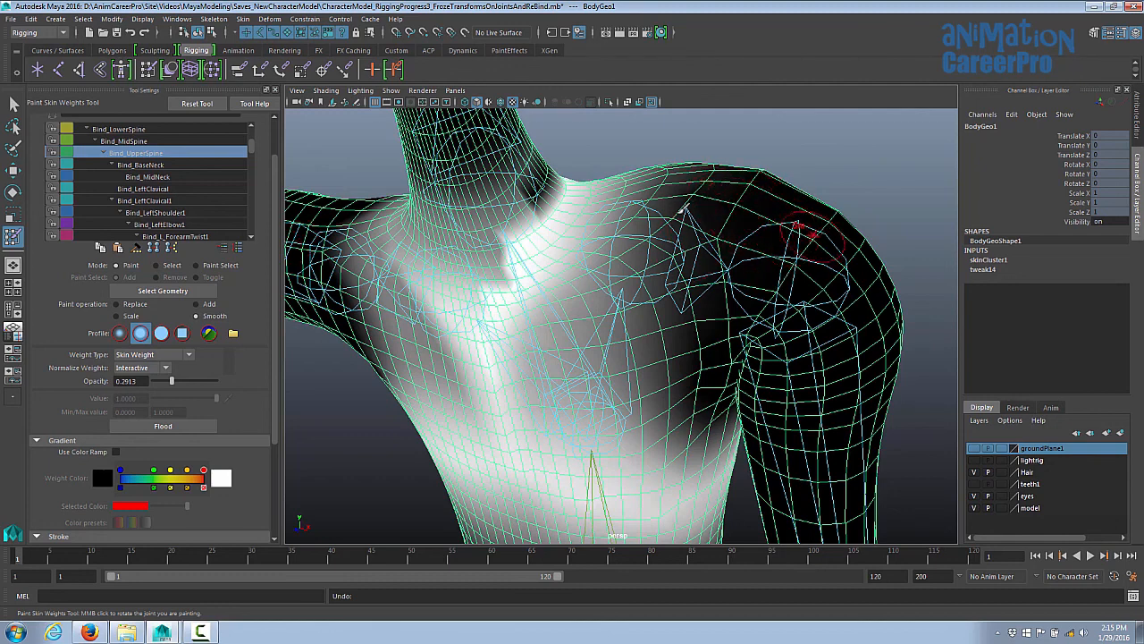
- Switch the influence to Bind_LeftClavical and add weight at opacity 0.0291 around the left shoulder beside the neck
{"action": "scroll", "coordinate": [202, 181], "scroll_direction": "up", "scroll_amount": 3}
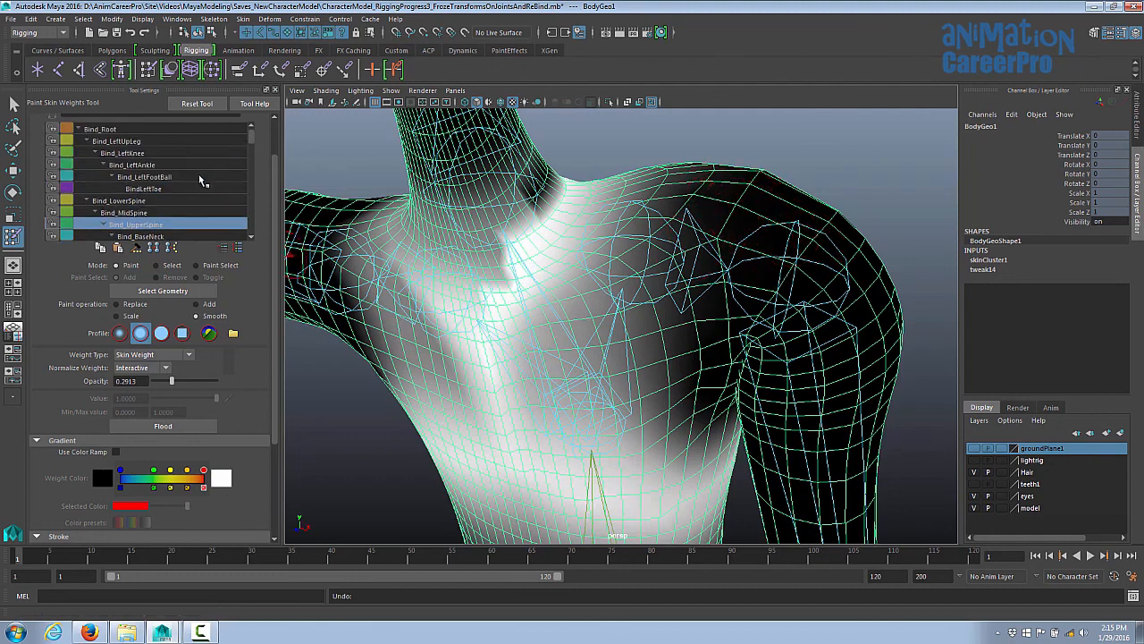
{"action": "scroll", "coordinate": [202, 182], "scroll_direction": "down", "scroll_amount": 2}
{"action": "left_click", "coordinate": [200, 187]}
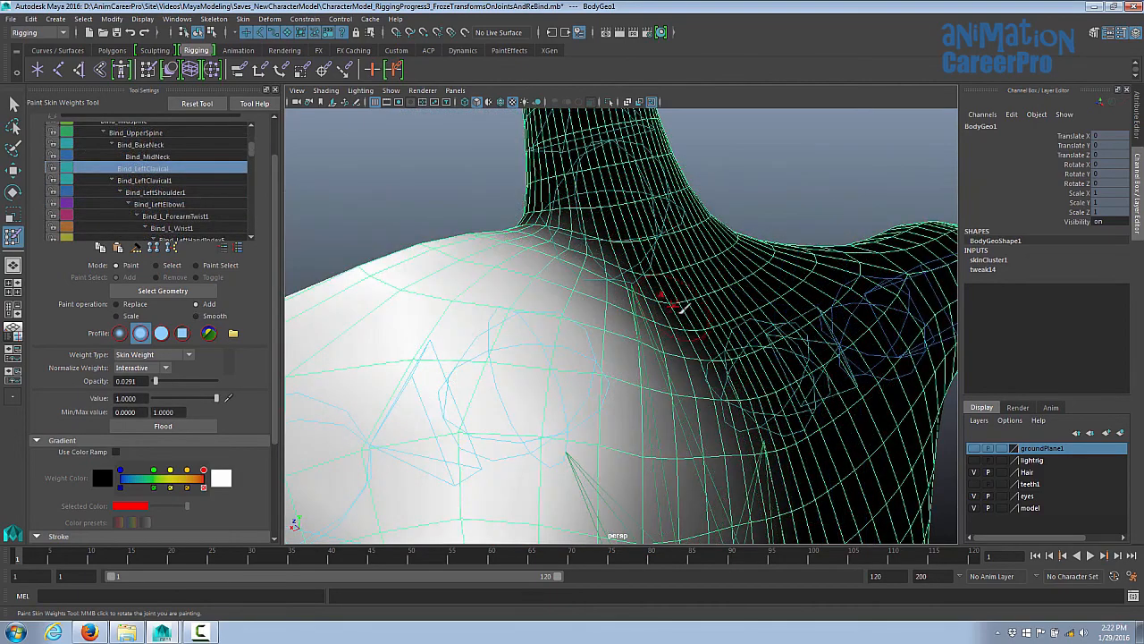
{"action": "mouse_move", "coordinate": [708, 349]}
{"action": "left_mouse_down", "text": "alt"}
{"action": "mouse_move", "coordinate": [703, 324]}
{"action": "mouse_move", "coordinate": [644, 301]}
{"action": "mouse_move", "coordinate": [656, 286]}
{"action": "left_mouse_up", "text": "alt"}
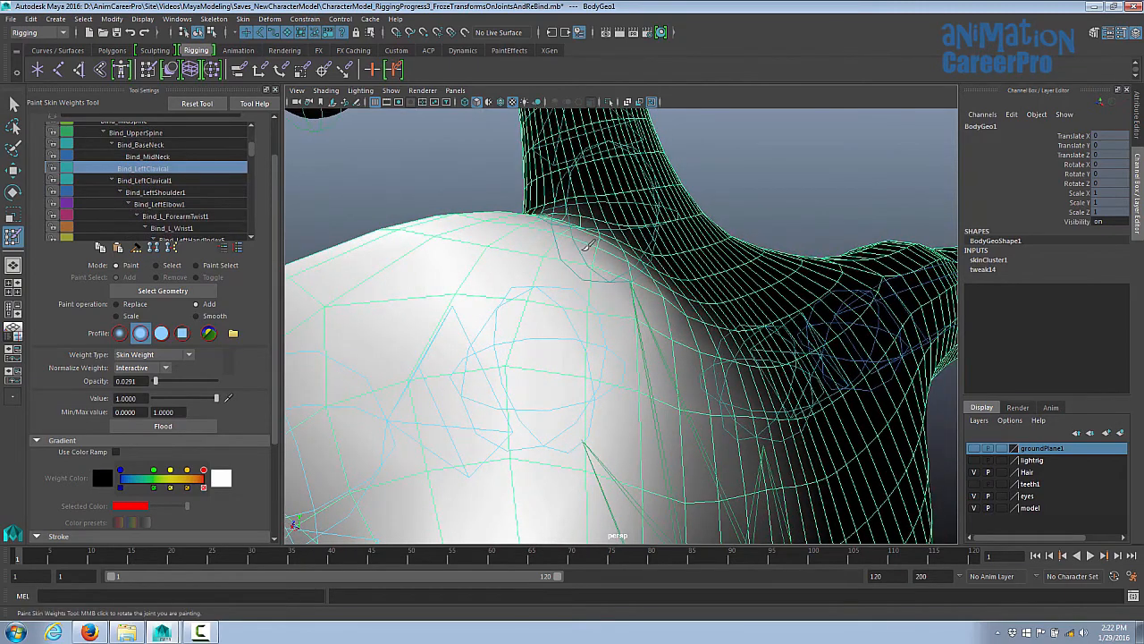
{"action": "mouse_move", "coordinate": [590, 246]}
{"action": "left_mouse_down", "text": "alt"}
{"action": "mouse_move", "coordinate": [567, 332]}
{"action": "mouse_move", "coordinate": [585, 256]}
{"action": "left_mouse_up", "text": "alt"}
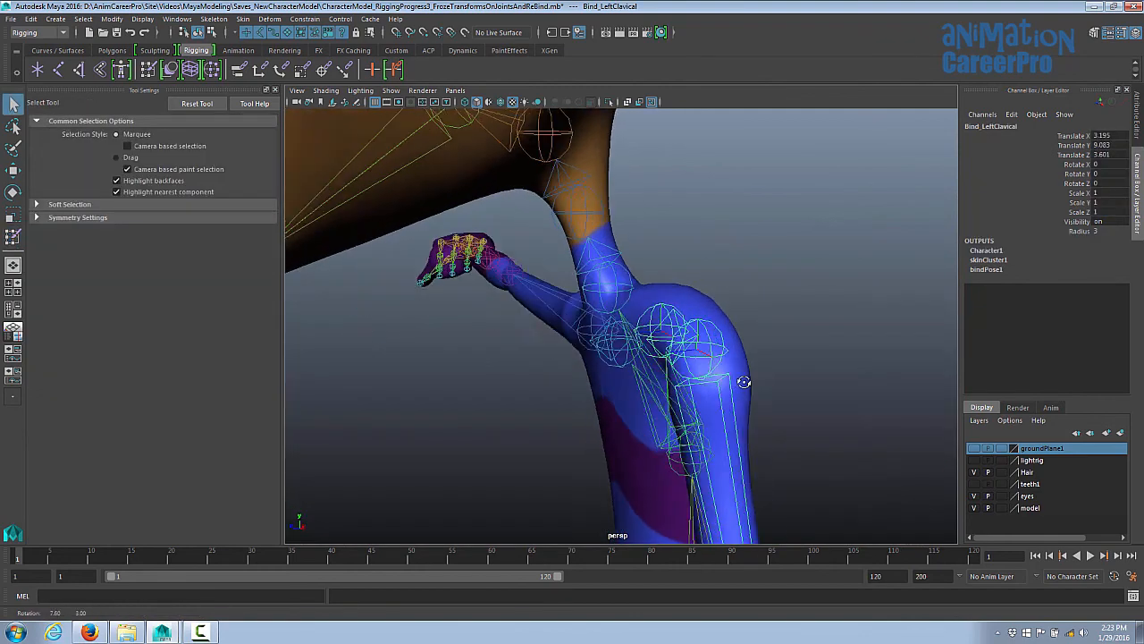
- Rotate the Bind_LeftClavical joint to about 31.69 in Y to swing the left shoulder backward
{"action": "key", "text": "w"}
{"action": "mouse_move", "coordinate": [655, 375]}
{"action": "left_mouse_down", "text": "alt"}
{"action": "mouse_move", "coordinate": [631, 366]}
{"action": "mouse_move", "coordinate": [653, 371]}
{"action": "left_mouse_up", "text": "alt"}
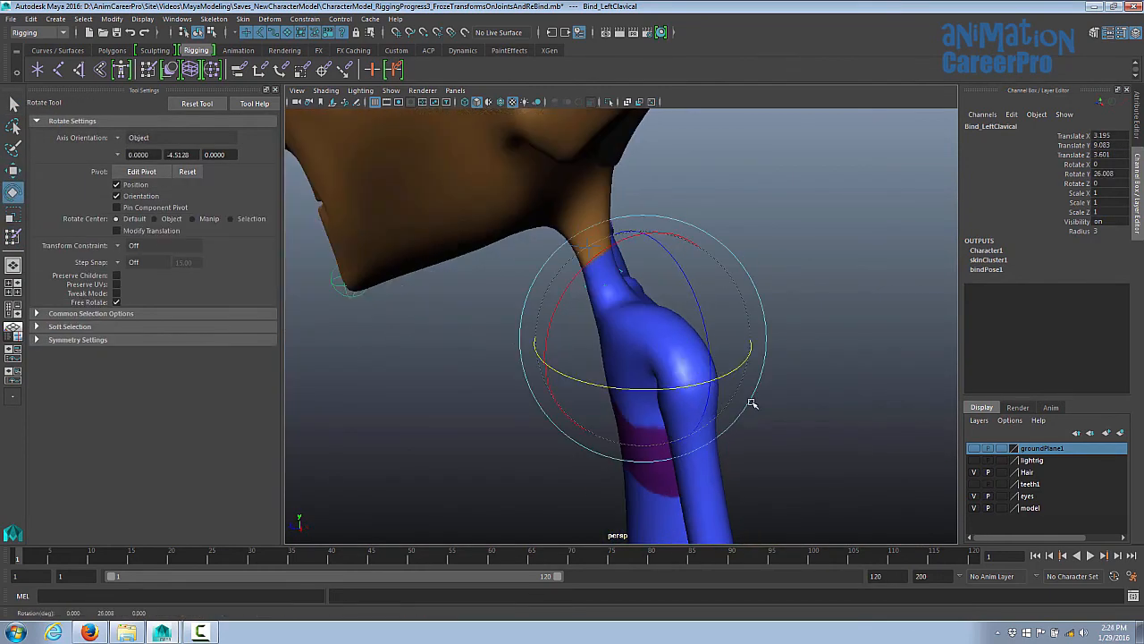
{"action": "left_click_drag", "start_coordinate": [748, 402], "coordinate": [606, 407], "text": "alt"}
{"action": "key", "text": "q"}
{"action": "right_click_drag", "start_coordinate": [523, 365], "coordinate": [759, 319], "text": "alt"}
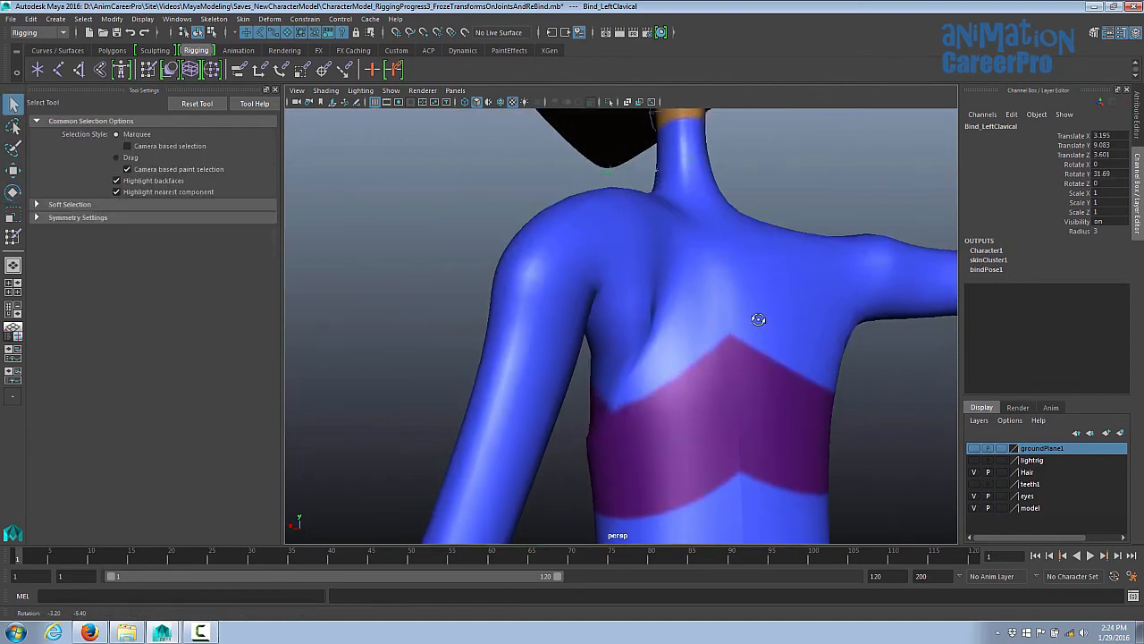
- Smooth the Bind_UpperSpine weights on BodyGeo1 at opacity 1 across the back beside the left armpit
{"action": "left_click", "coordinate": [624, 407]}
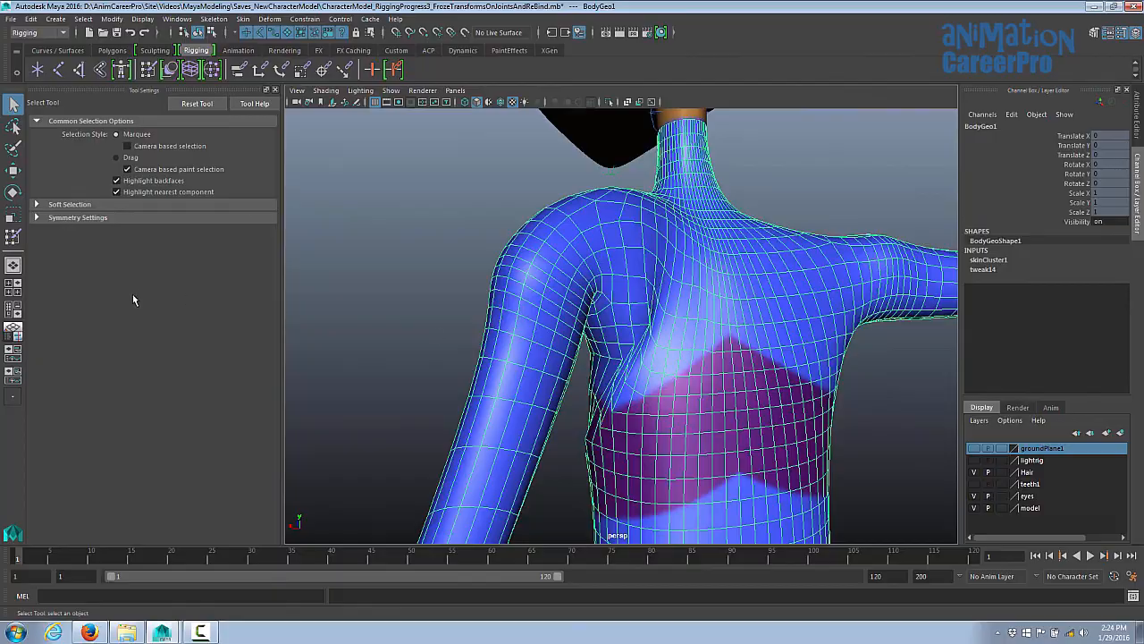
{"action": "left_click", "coordinate": [11, 237]}
{"action": "mouse_move", "coordinate": [447, 331]}
{"action": "left_mouse_down", "text": "alt"}
{"action": "mouse_move", "coordinate": [928, 326]}
{"action": "mouse_move", "coordinate": [708, 334]}
{"action": "left_mouse_up", "text": "alt"}
{"action": "right_click_drag", "start_coordinate": [709, 335], "coordinate": [760, 332], "text": "alt"}
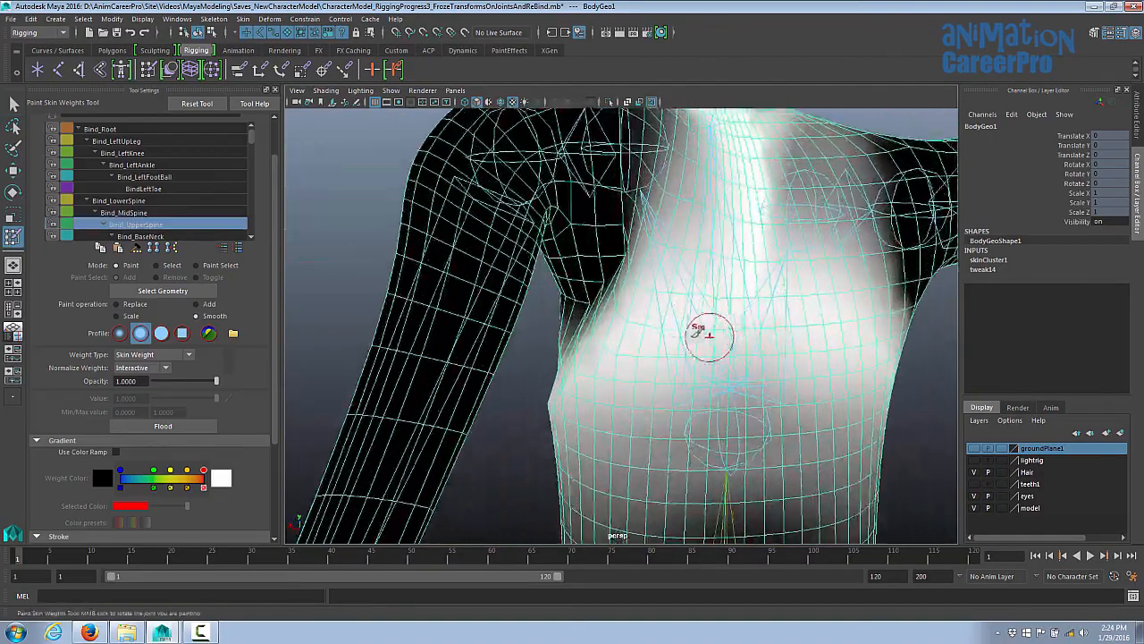
{"action": "left_click_drag", "start_coordinate": [710, 335], "coordinate": [696, 336], "text": "alt"}
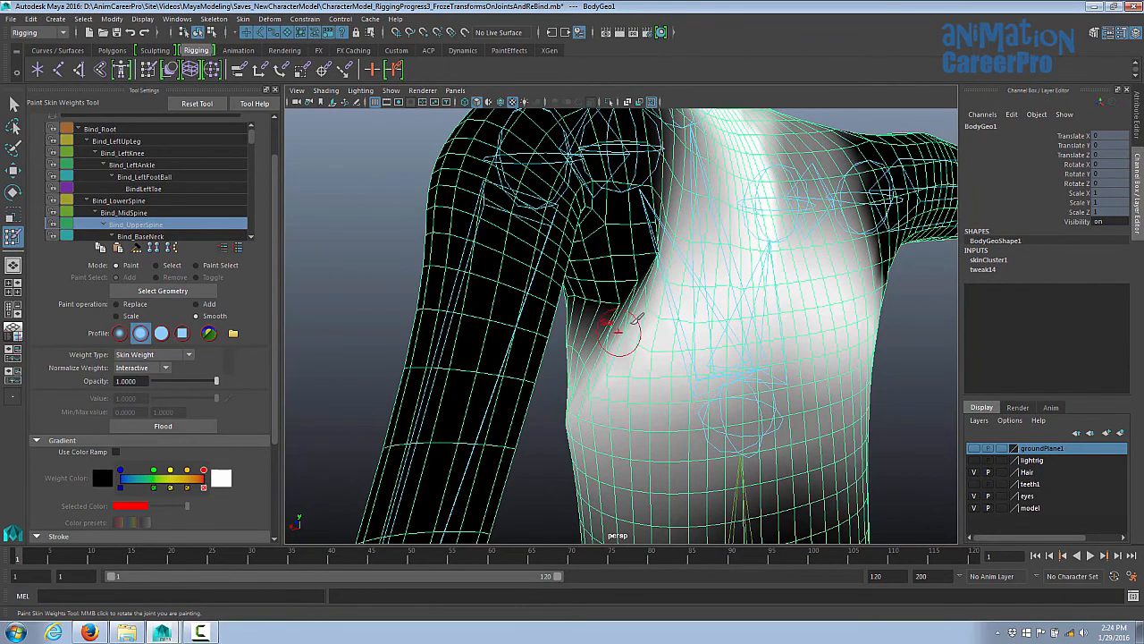
{"action": "left_click_drag", "start_coordinate": [631, 274], "coordinate": [627, 259], "text": "alt"}
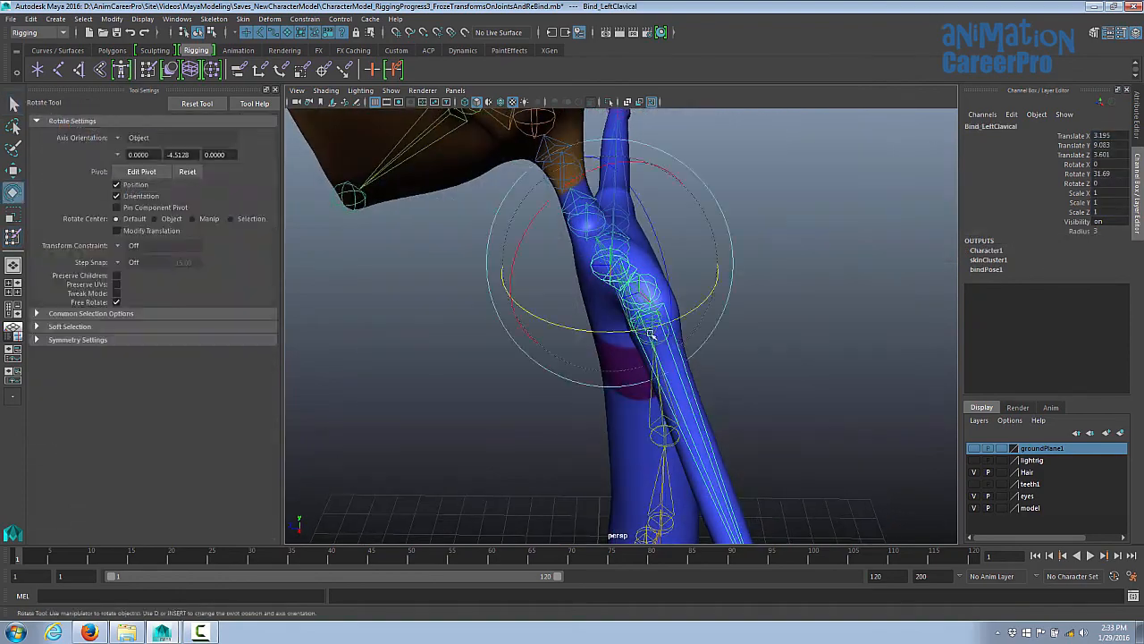
- Rotate Bind_LeftClavical to about -41.77 in Y and add Bind_UpperSpine weight at opacity 0.1165 between the neck and left shoulder
{"action": "left_click_drag", "start_coordinate": [650, 333], "coordinate": [536, 357], "text": "alt"}
{"action": "left_click_drag", "start_coordinate": [536, 357], "coordinate": [688, 179], "text": "alt"}
{"action": "mouse_move", "coordinate": [628, 230]}
{"action": "left_mouse_down"}
{"action": "mouse_move", "coordinate": [638, 327]}
{"action": "mouse_move", "coordinate": [592, 363]}
{"action": "mouse_move", "coordinate": [601, 391]}
{"action": "mouse_move", "coordinate": [669, 350]}
{"action": "mouse_move", "coordinate": [656, 370]}
{"action": "left_mouse_up"}
{"action": "key", "text": "q"}
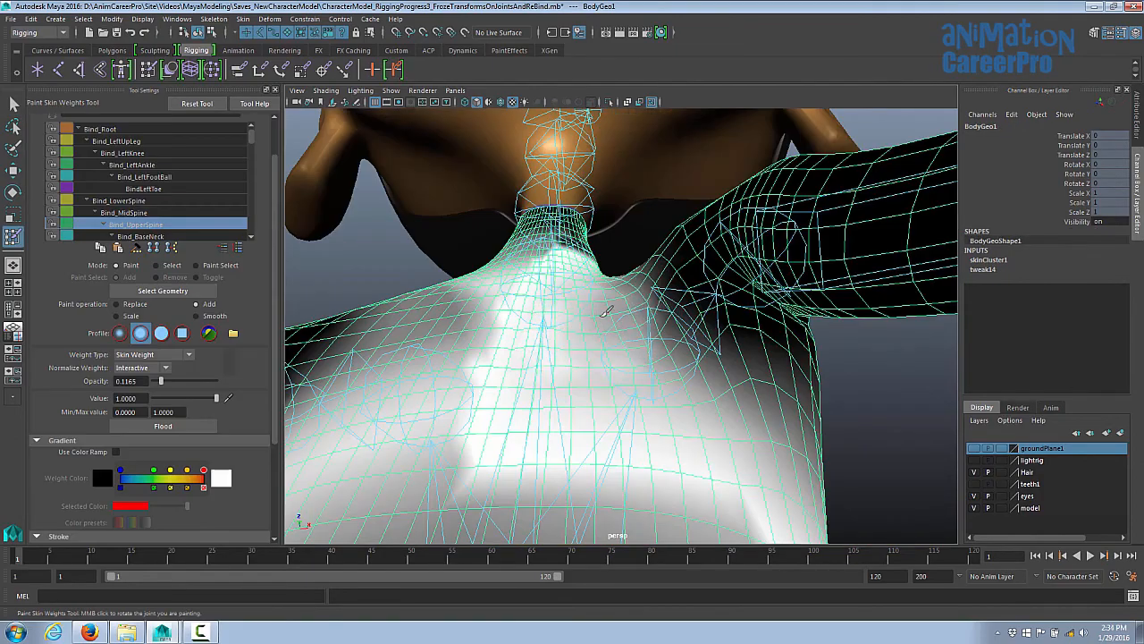
{"action": "mouse_move", "coordinate": [608, 310]}
{"action": "left_mouse_down"}
{"action": "mouse_move", "coordinate": [623, 322]}
{"action": "mouse_move", "coordinate": [621, 292]}
{"action": "mouse_move", "coordinate": [587, 279]}
{"action": "mouse_move", "coordinate": [636, 342]}
{"action": "mouse_move", "coordinate": [559, 357]}
{"action": "mouse_move", "coordinate": [570, 378]}
{"action": "mouse_move", "coordinate": [598, 359]}
{"action": "left_mouse_up"}
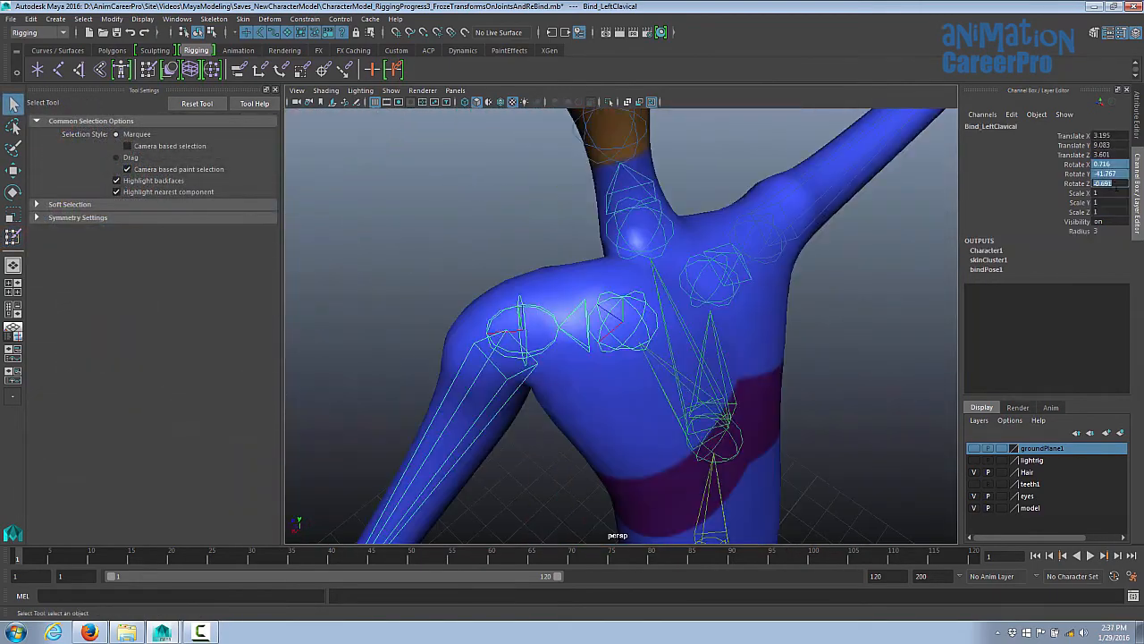
- Reset the Bind_LeftClavical and Bind_LeftShoulder rotations to 0, shifting the clavicle joint vertically in the front view
{"action": "key", "text": "Return"}
{"action": "left_click_drag", "start_coordinate": [590, 344], "coordinate": [644, 280], "text": "alt"}
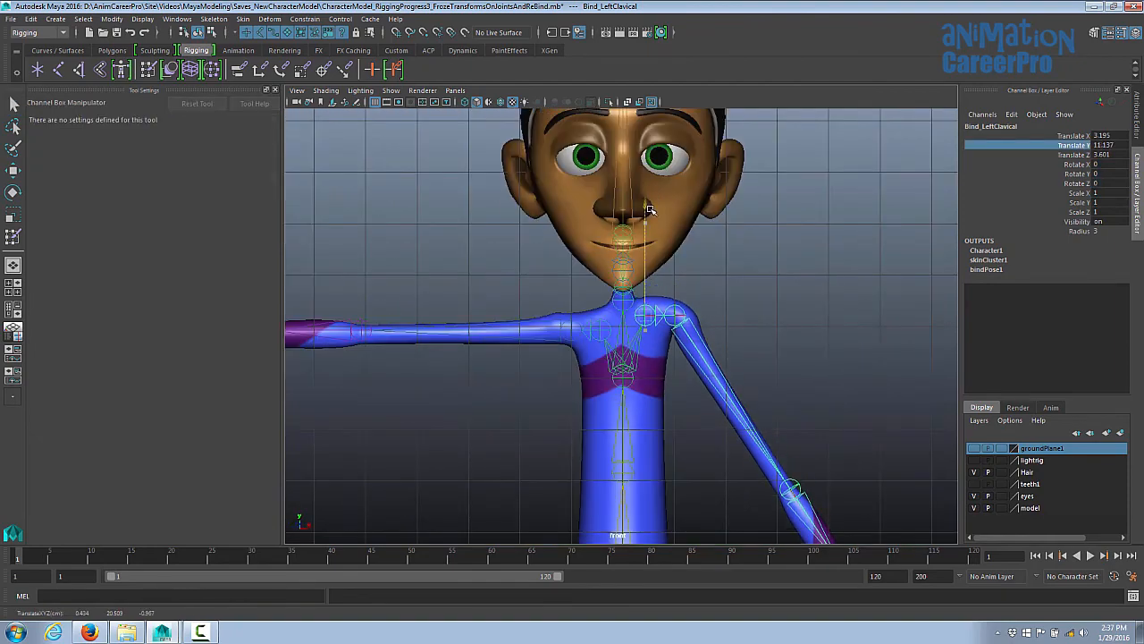
{"action": "mouse_move", "coordinate": [652, 209]}
{"action": "middle_mouse_down"}
{"action": "mouse_move", "coordinate": [654, 192]}
{"action": "mouse_move", "coordinate": [661, 207]}
{"action": "middle_mouse_up"}
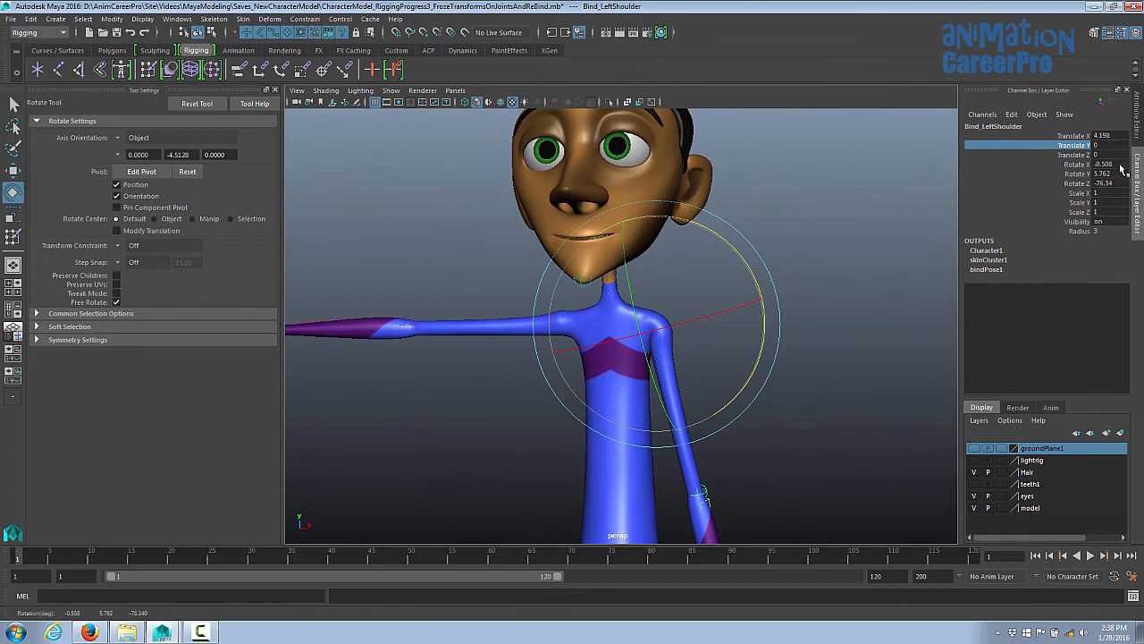
{"action": "left_click_drag", "start_coordinate": [1120, 166], "coordinate": [1120, 184]}
{"action": "key", "text": "Return"}
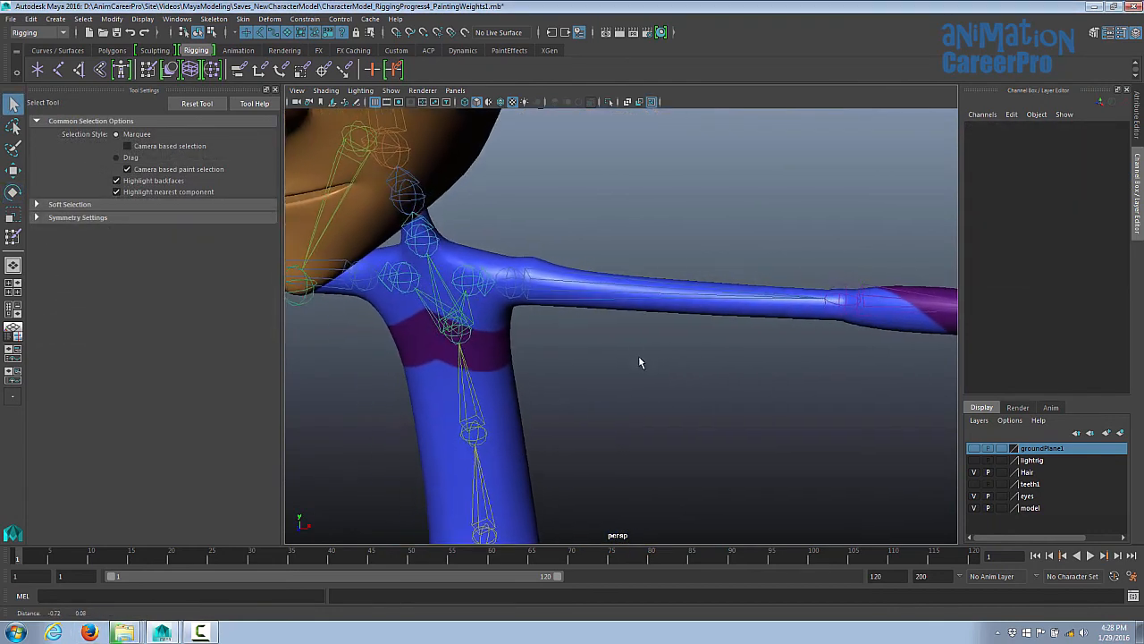
- Rotate the Bind_LeftElbow joint in Y to about -62 to test how the elbow bends
{"action": "left_click_drag", "start_coordinate": [639, 362], "coordinate": [635, 363], "text": "alt"}
{"action": "left_click", "coordinate": [625, 316]}
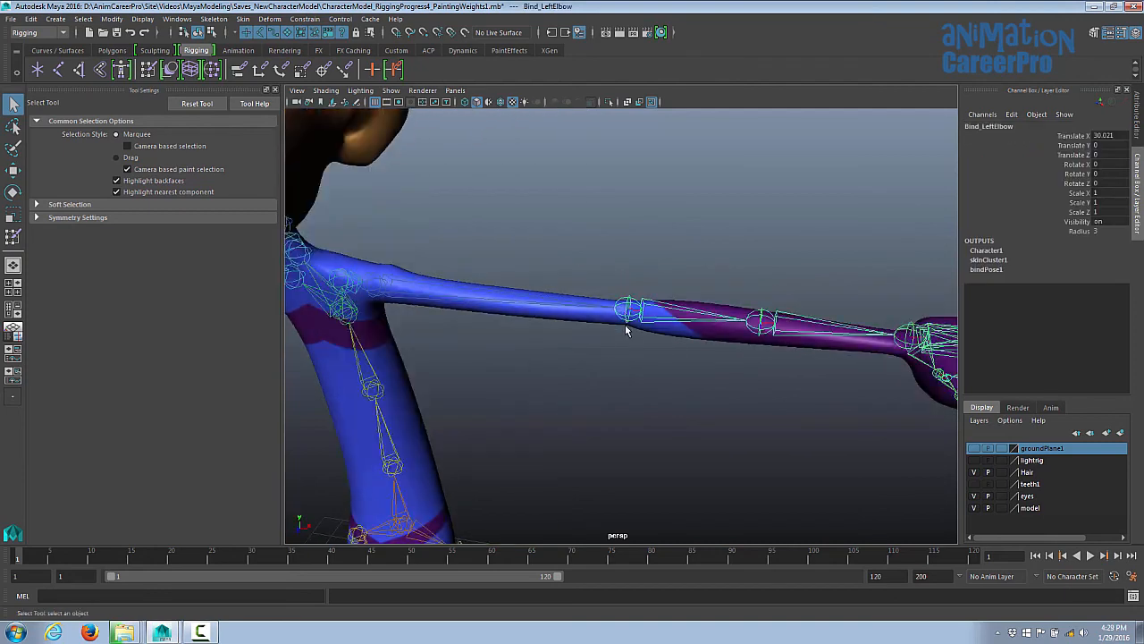
{"action": "key", "text": "e"}
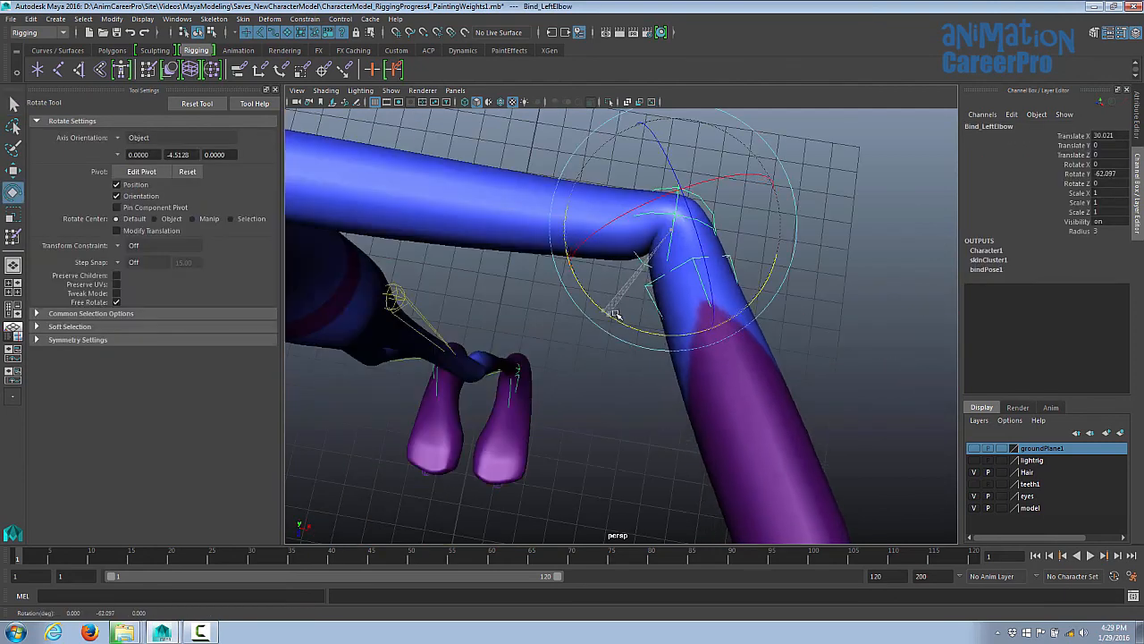
{"action": "mouse_move", "coordinate": [613, 315]}
{"action": "left_mouse_down"}
{"action": "mouse_move", "coordinate": [671, 310]}
{"action": "mouse_move", "coordinate": [604, 319]}
{"action": "left_mouse_up"}
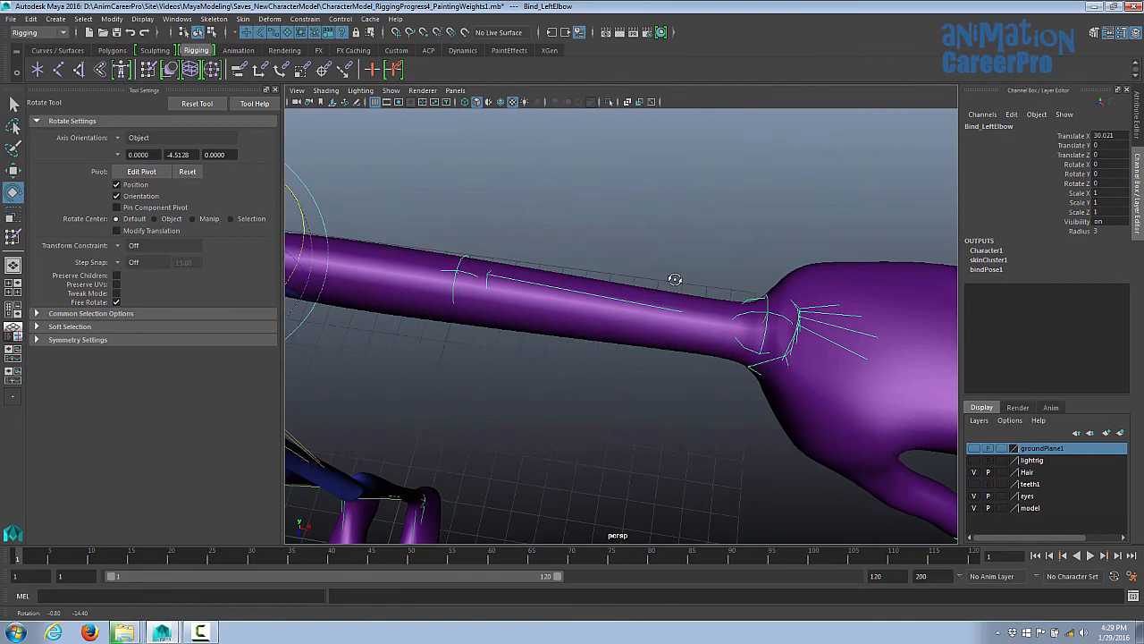
- Test the wrist by rotating Bind_L_Wrist to about 72 in Z and about 35.6 in Y
{"action": "left_click_drag", "start_coordinate": [675, 280], "coordinate": [759, 298], "text": "alt"}
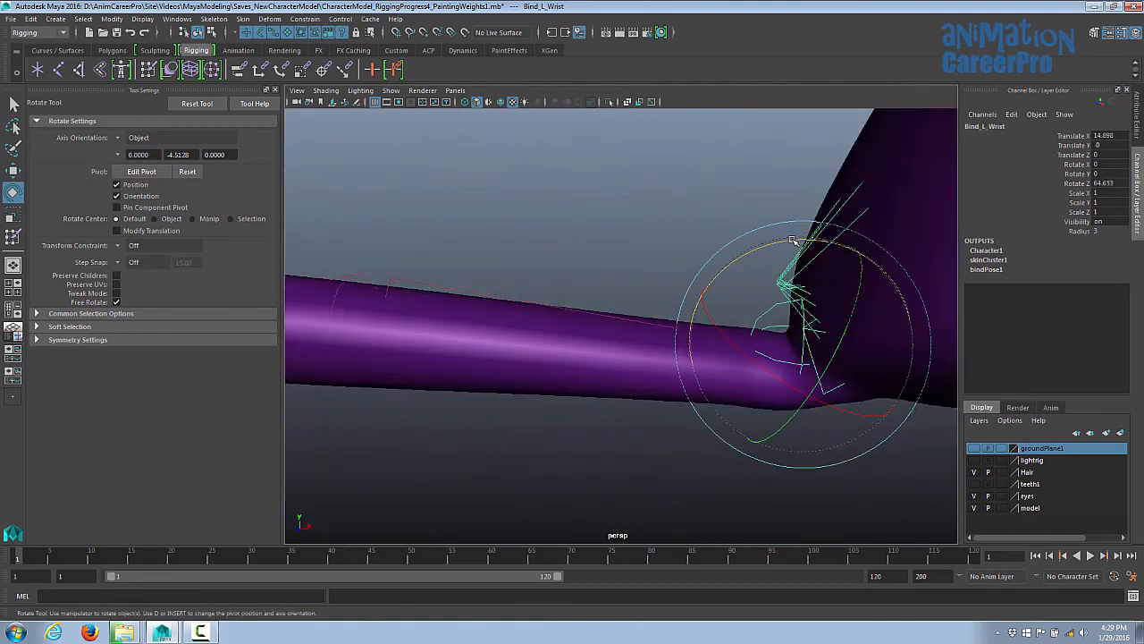
{"action": "left_click_drag", "start_coordinate": [792, 240], "coordinate": [799, 306]}
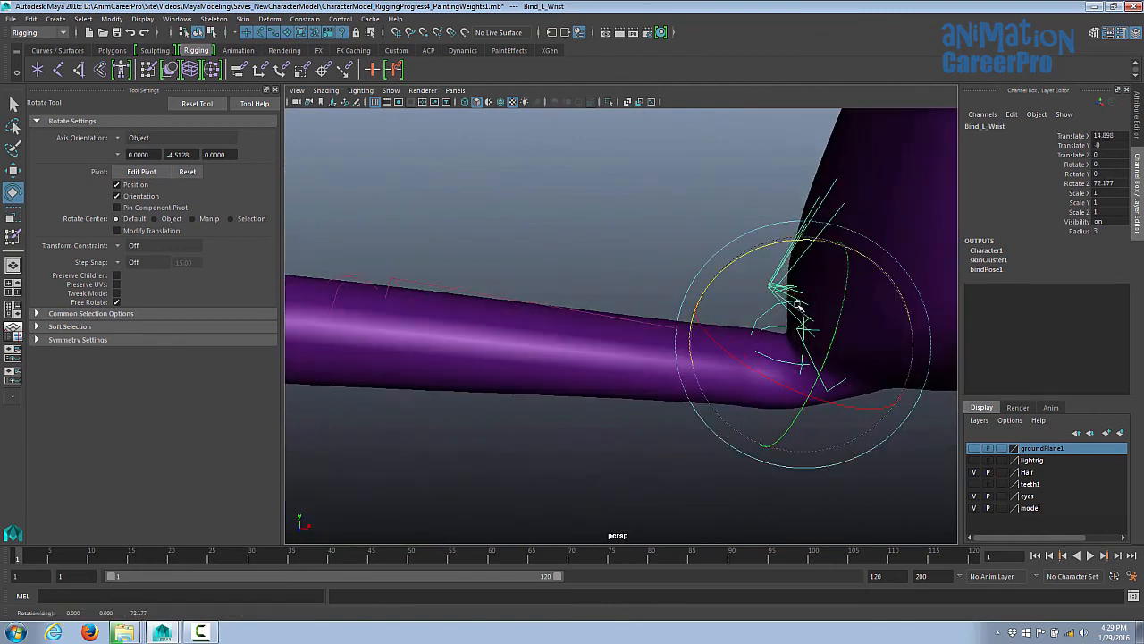
{"action": "left_click_drag", "start_coordinate": [762, 246], "coordinate": [907, 370]}
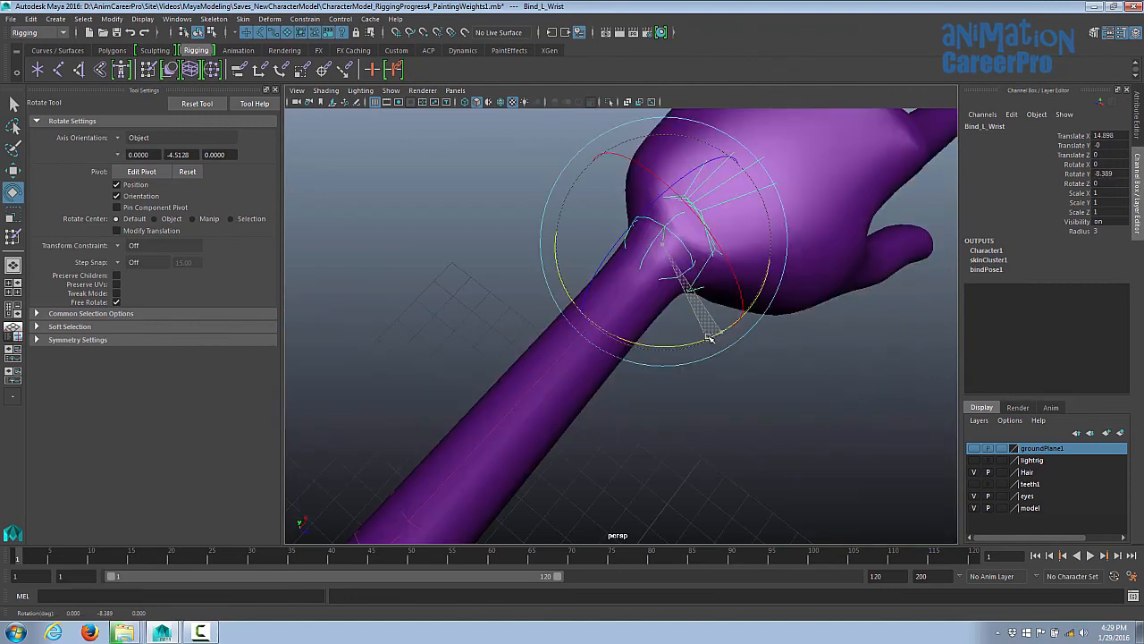
{"action": "left_click_drag", "start_coordinate": [702, 331], "coordinate": [760, 256]}
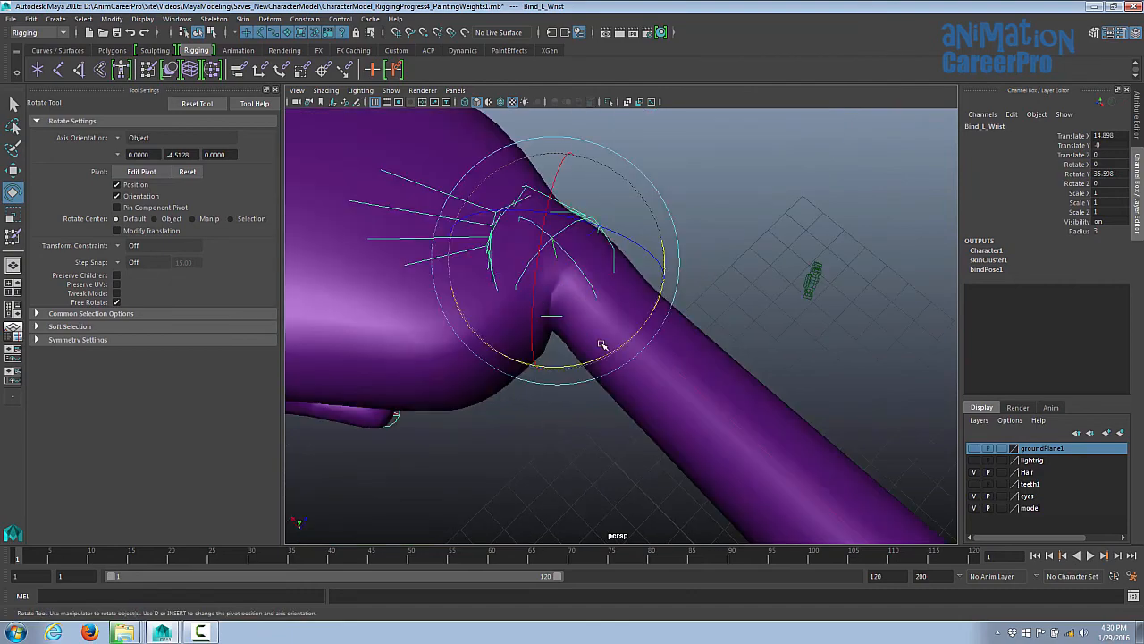
- Examine the left hand's mesh and joints from several angles, focusing on the curled finger and the neighbouring finger bases
{"action": "left_click_drag", "start_coordinate": [601, 344], "coordinate": [745, 345], "text": "alt"}
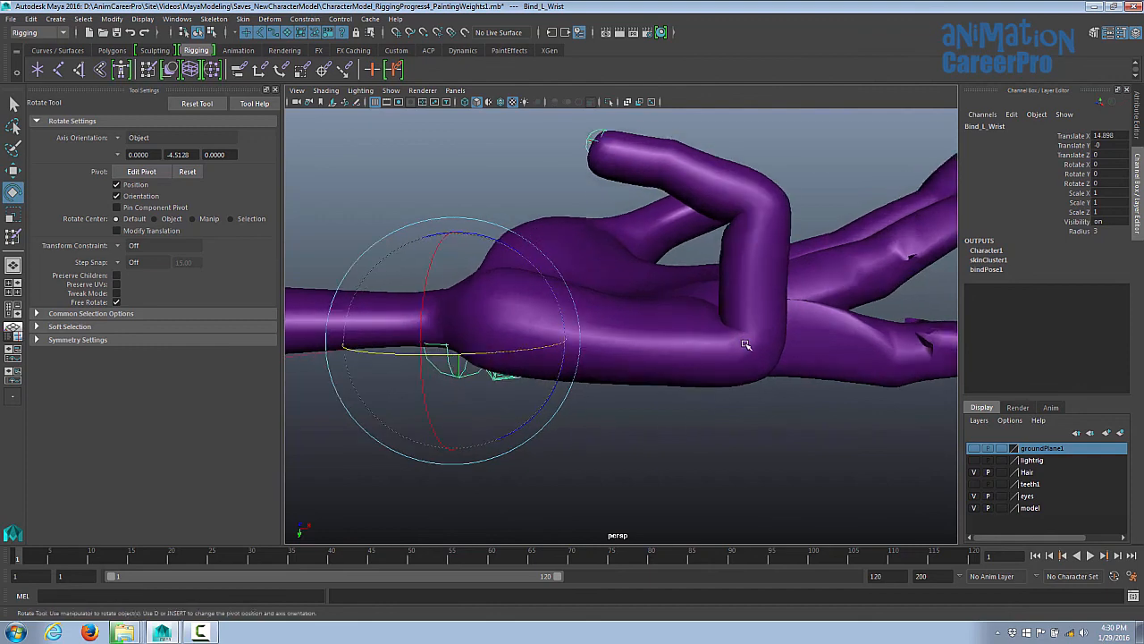
{"action": "middle_click_drag", "start_coordinate": [683, 275], "coordinate": [697, 224]}
{"action": "left_click", "coordinate": [697, 224]}
{"action": "middle_click_drag", "start_coordinate": [701, 265], "coordinate": [723, 258]}
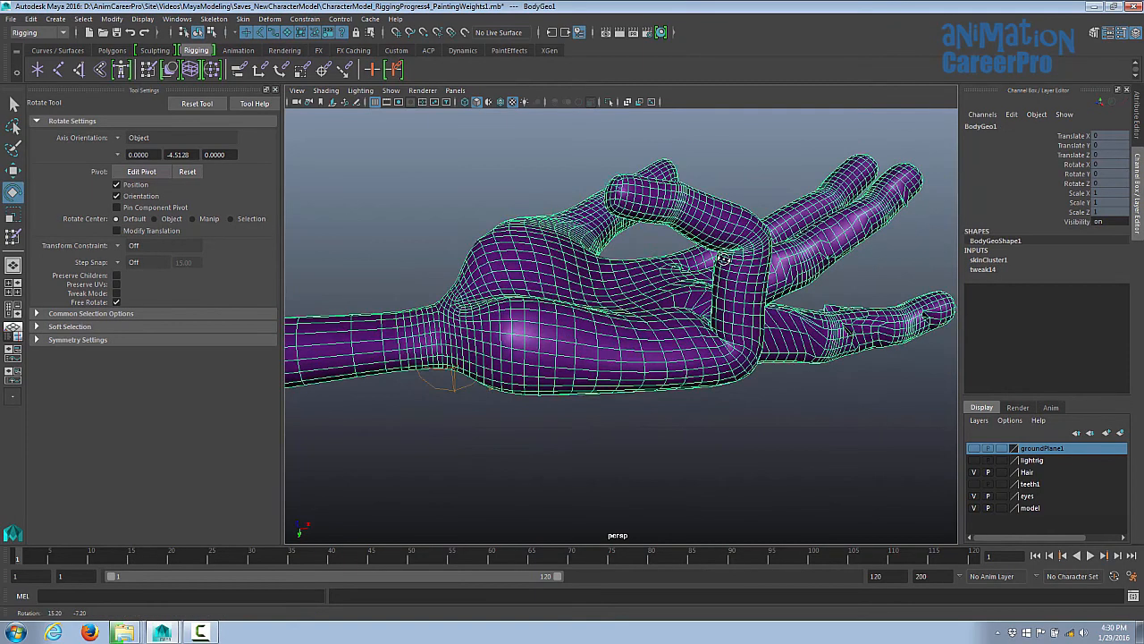
{"action": "left_click_drag", "start_coordinate": [737, 250], "coordinate": [777, 183], "text": "alt"}
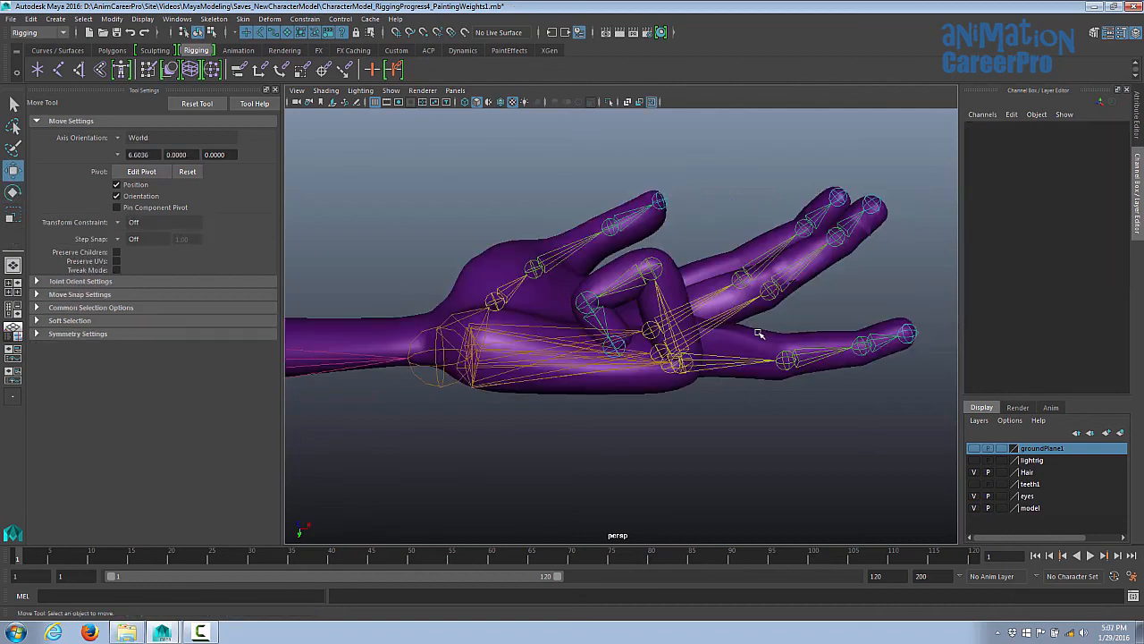
{"action": "left_click_drag", "start_coordinate": [735, 330], "coordinate": [666, 347], "text": "alt"}
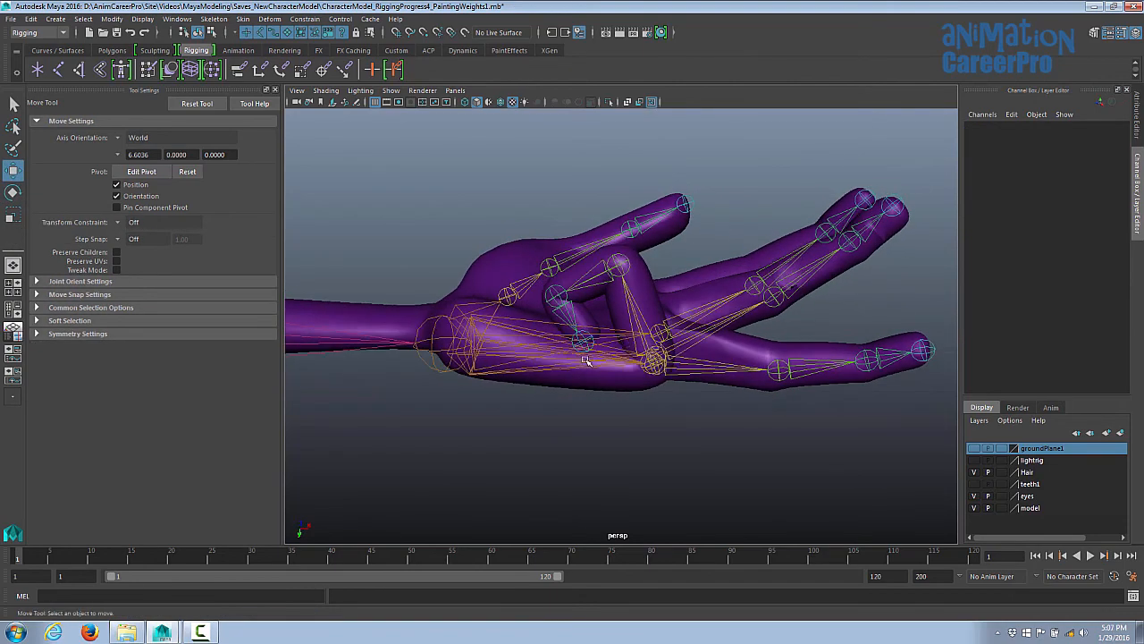
{"action": "left_click_drag", "start_coordinate": [614, 294], "coordinate": [681, 286], "text": "alt"}
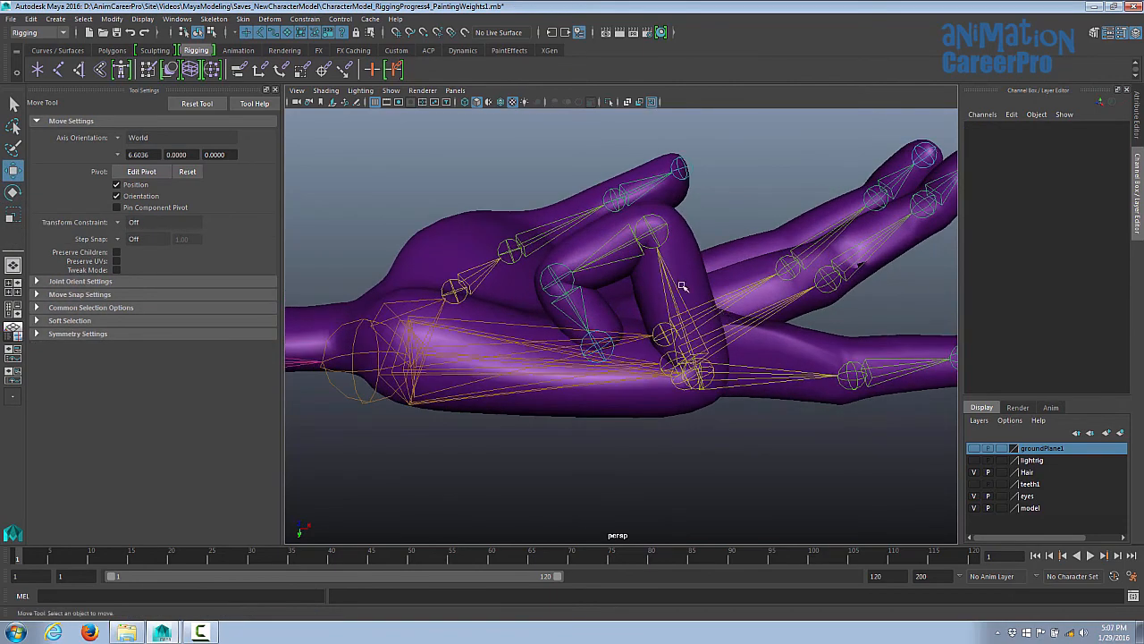
{"action": "left_click_drag", "start_coordinate": [628, 317], "coordinate": [619, 216], "text": "alt"}
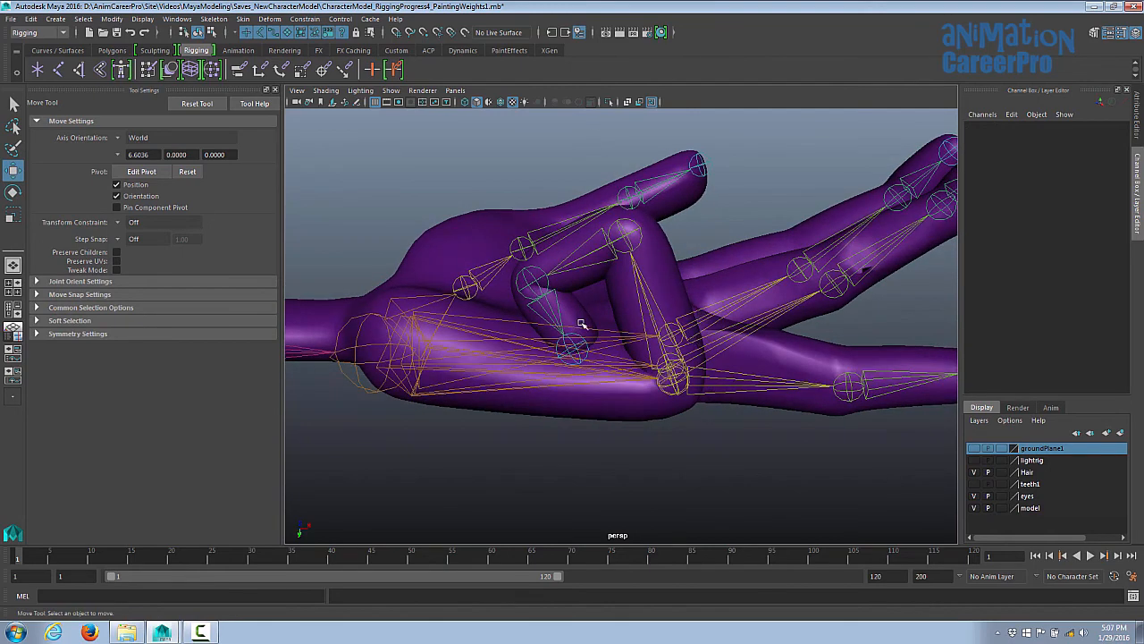
{"action": "left_click_drag", "start_coordinate": [845, 351], "coordinate": [671, 307], "text": "alt"}
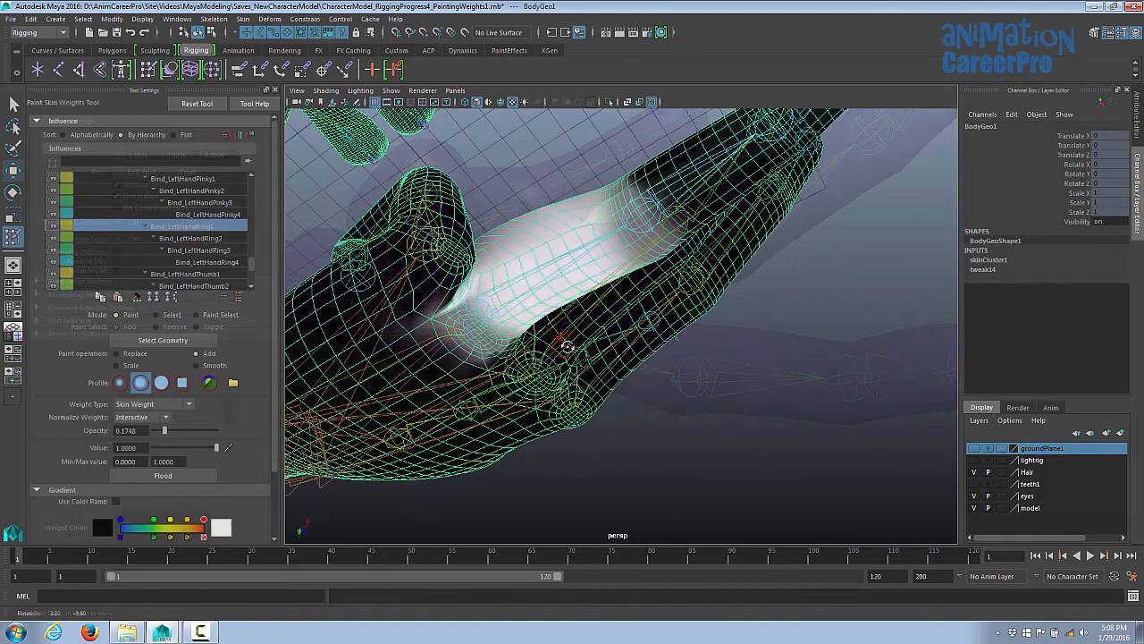
- Add Bind_LeftHandRing1 weight at opacity 0.1748 around the knuckle and base segment of the ring finger
{"action": "left_click_drag", "start_coordinate": [562, 339], "coordinate": [493, 324], "text": "alt"}
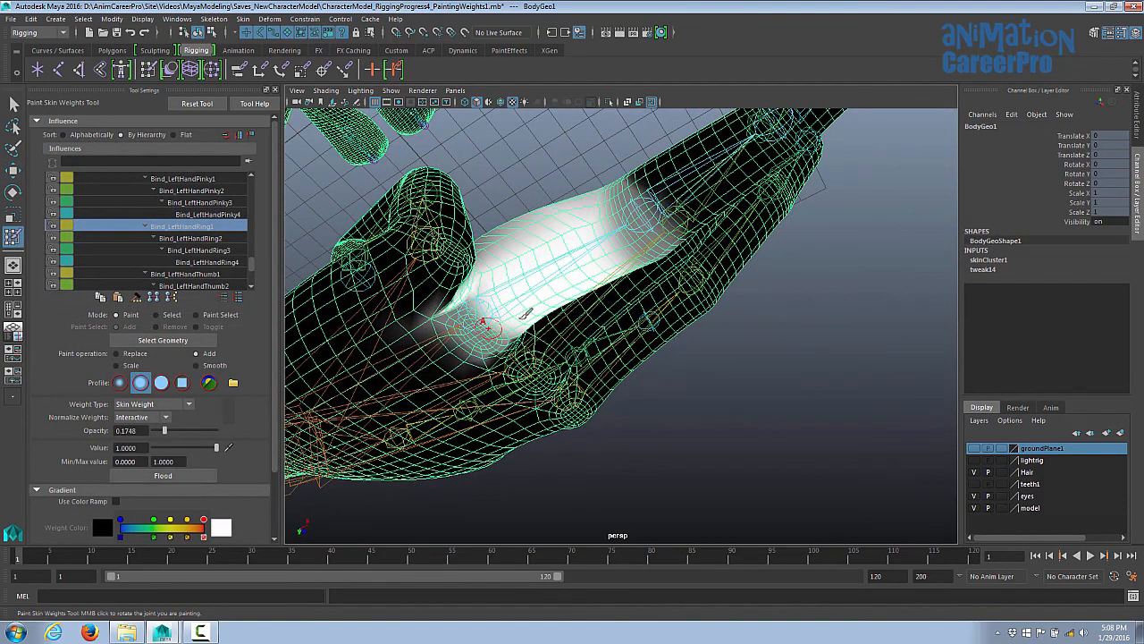
{"action": "mouse_move", "coordinate": [578, 234]}
{"action": "left_mouse_down", "text": "alt"}
{"action": "mouse_move", "coordinate": [607, 302]}
{"action": "mouse_move", "coordinate": [607, 383]}
{"action": "mouse_move", "coordinate": [536, 353]}
{"action": "left_mouse_up", "text": "alt"}
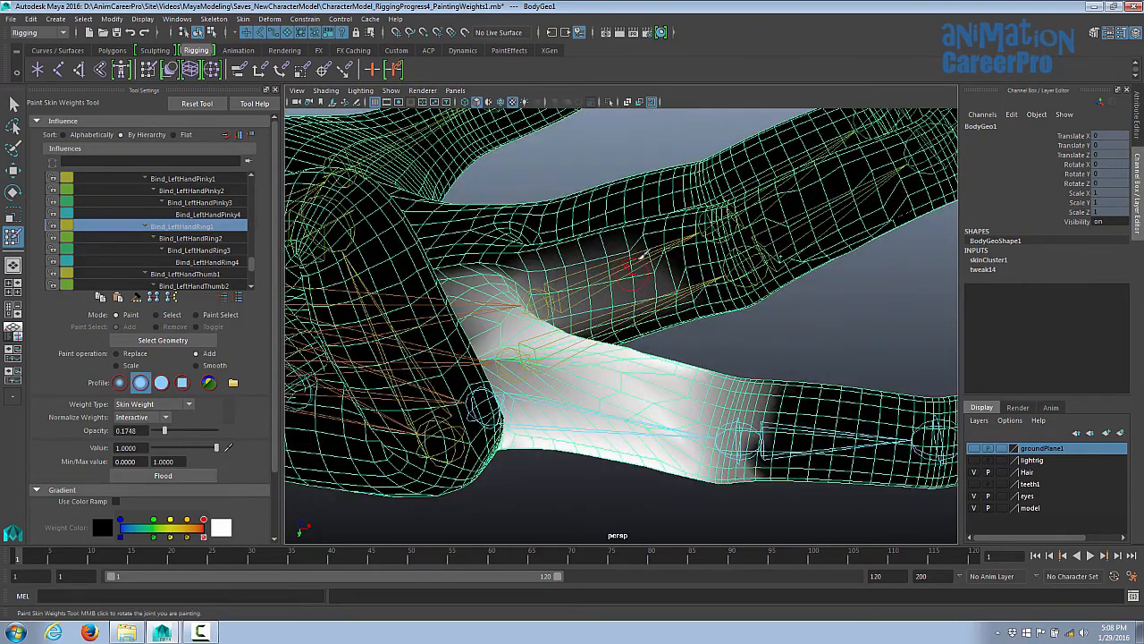
{"action": "left_click_drag", "start_coordinate": [642, 253], "coordinate": [540, 376], "text": "alt"}
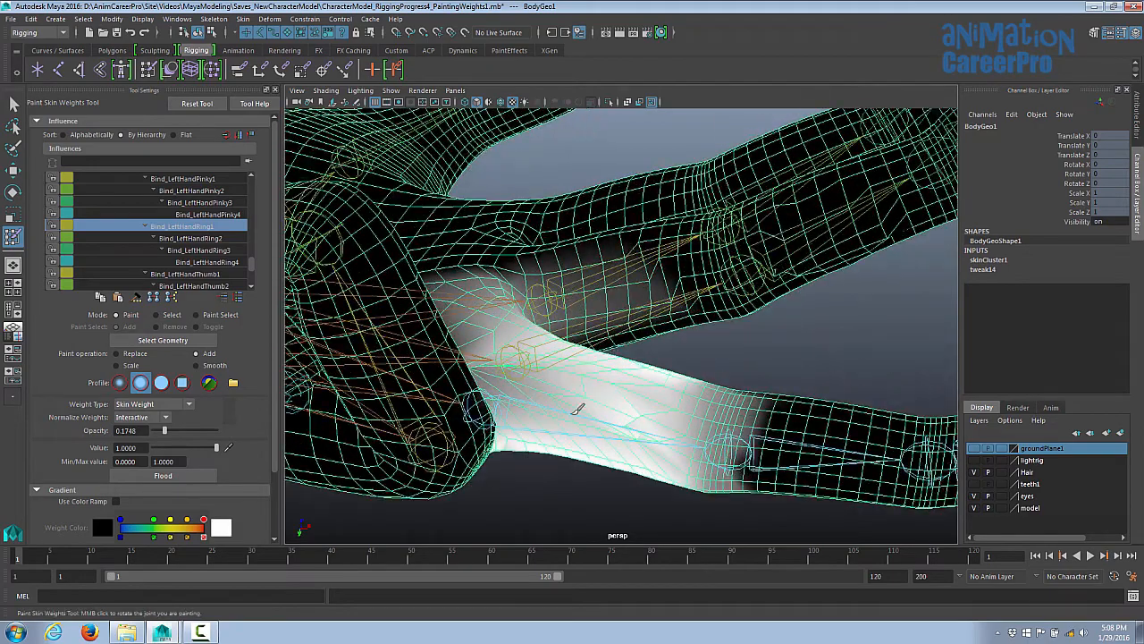
{"action": "mouse_move", "coordinate": [678, 405]}
{"action": "left_mouse_down"}
{"action": "mouse_move", "coordinate": [647, 459]}
{"action": "mouse_move", "coordinate": [656, 403]}
{"action": "mouse_move", "coordinate": [733, 396]}
{"action": "mouse_move", "coordinate": [736, 442]}
{"action": "mouse_move", "coordinate": [643, 320]}
{"action": "mouse_move", "coordinate": [784, 360]}
{"action": "left_mouse_up"}
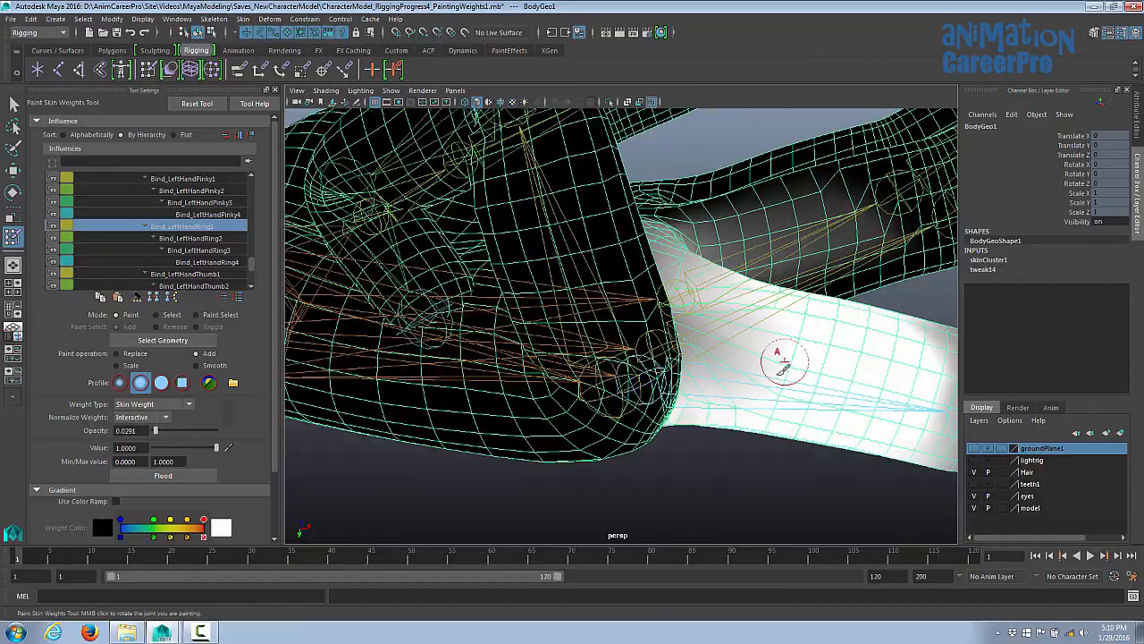
- Blend the Bind_LeftHandRing1 weight into the webbing beside the ring finger's base, using Add and Smooth at opacity 0.1359
{"action": "left_click_drag", "start_coordinate": [862, 435], "coordinate": [822, 374], "text": "alt"}
{"action": "left_click_drag", "start_coordinate": [804, 424], "coordinate": [785, 347], "text": "alt"}
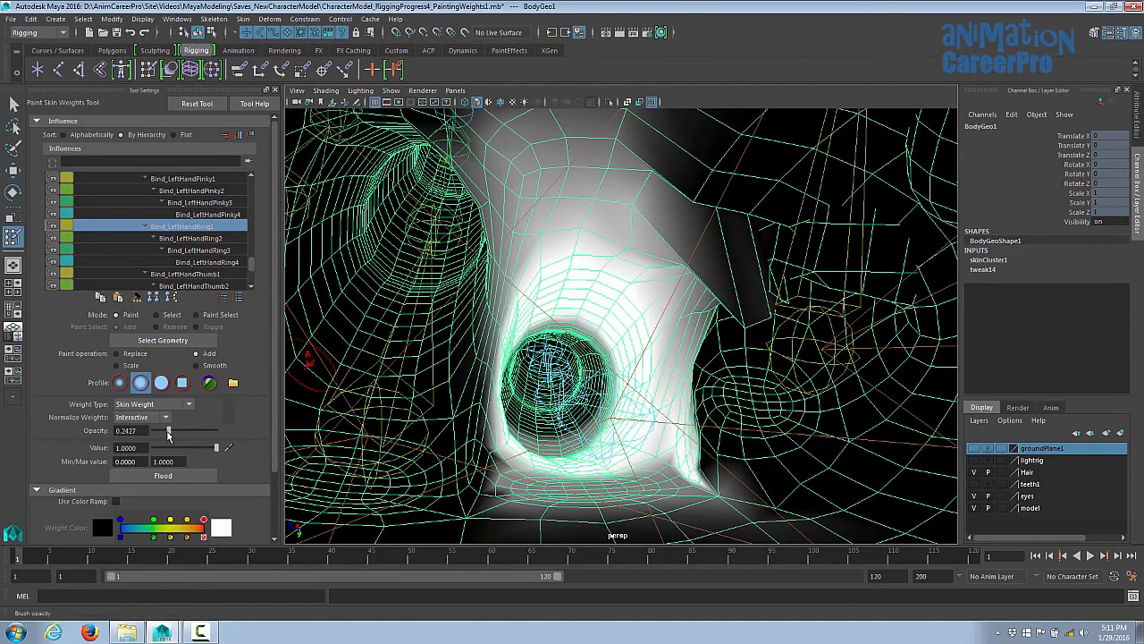
{"action": "mouse_move", "coordinate": [733, 278]}
{"action": "left_mouse_down", "text": "alt"}
{"action": "mouse_move", "coordinate": [762, 265]}
{"action": "mouse_move", "coordinate": [738, 278]}
{"action": "left_mouse_up", "text": "alt"}
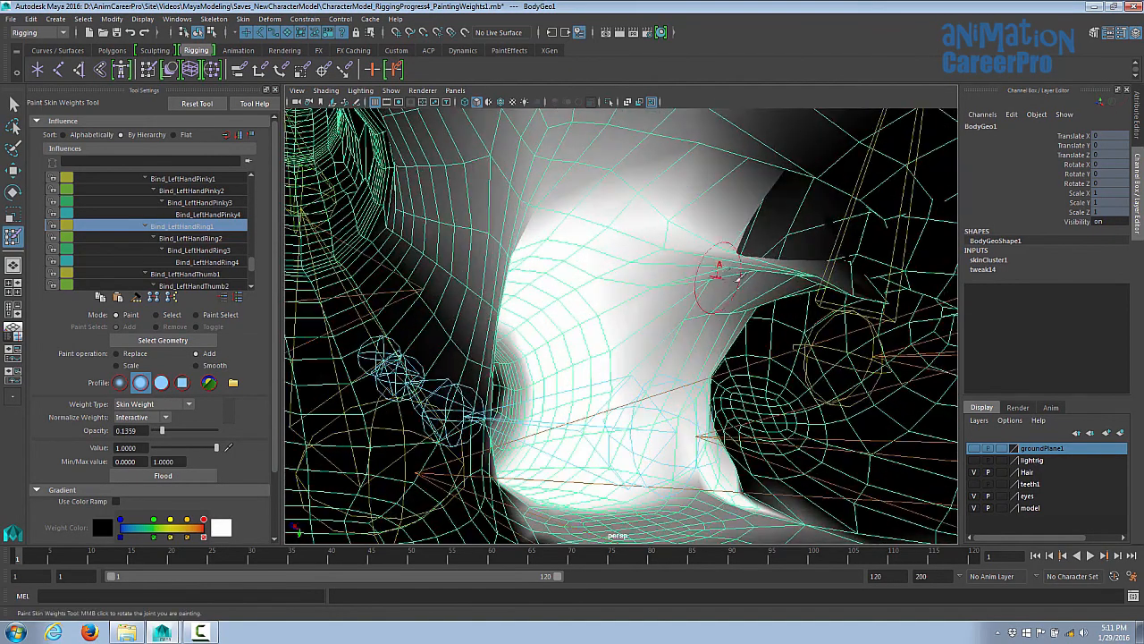
{"action": "mouse_move", "coordinate": [660, 365]}
{"action": "left_mouse_down", "text": "alt"}
{"action": "mouse_move", "coordinate": [738, 325]}
{"action": "mouse_move", "coordinate": [474, 374]}
{"action": "mouse_move", "coordinate": [759, 332]}
{"action": "mouse_move", "coordinate": [628, 382]}
{"action": "mouse_move", "coordinate": [605, 347]}
{"action": "left_mouse_up", "text": "alt"}
{"action": "key", "text": "shift"}
{"action": "left_click_drag", "start_coordinate": [494, 379], "coordinate": [585, 382], "text": "alt"}
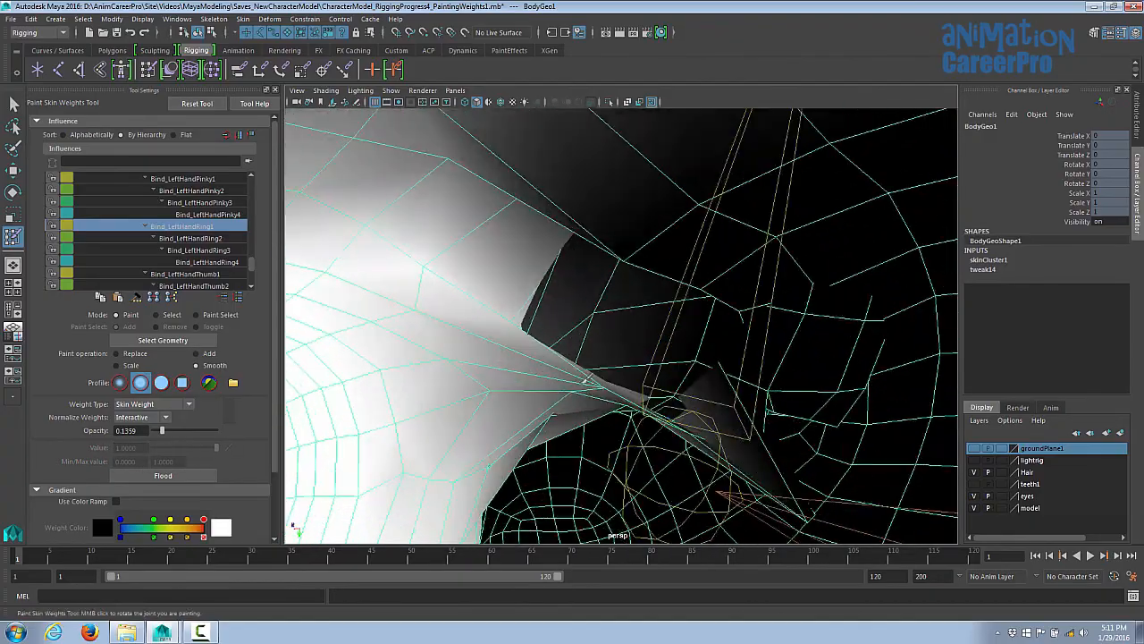
{"action": "scroll", "coordinate": [537, 315], "scroll_direction": "down", "scroll_amount": 5}
{"action": "left_click_drag", "start_coordinate": [537, 315], "coordinate": [626, 268], "text": "alt"}
{"action": "scroll", "coordinate": [169, 225], "scroll_direction": "up", "scroll_amount": 4}
- Add weight along the ring finger at opacity 0.1359 and review the Bind_LeftHandRing2 and Bind_LeftHandRing3 influences
{"action": "left_click", "coordinate": [174, 216]}
{"action": "mouse_move", "coordinate": [572, 331]}
{"action": "left_mouse_down", "text": "alt"}
{"action": "mouse_move", "coordinate": [685, 312]}
{"action": "mouse_move", "coordinate": [572, 295]}
{"action": "mouse_move", "coordinate": [626, 340]}
{"action": "left_mouse_up", "text": "alt"}
{"action": "scroll", "coordinate": [179, 241], "scroll_direction": "down", "scroll_amount": 3}
{"action": "left_click", "coordinate": [183, 273]}
{"action": "left_click", "coordinate": [196, 353]}
{"action": "mouse_move", "coordinate": [617, 482]}
{"action": "left_mouse_down"}
{"action": "mouse_move", "coordinate": [614, 270]}
{"action": "mouse_move", "coordinate": [681, 312]}
{"action": "left_mouse_up"}
{"action": "mouse_move", "coordinate": [641, 359]}
{"action": "left_mouse_down", "text": "alt"}
{"action": "mouse_move", "coordinate": [686, 327]}
{"action": "mouse_move", "coordinate": [685, 305]}
{"action": "mouse_move", "coordinate": [677, 324]}
{"action": "mouse_move", "coordinate": [705, 342]}
{"action": "mouse_move", "coordinate": [620, 268]}
{"action": "left_mouse_up", "text": "alt"}
{"action": "scroll", "coordinate": [197, 274], "scroll_direction": "down", "scroll_amount": 1}
{"action": "left_click", "coordinate": [190, 237]}
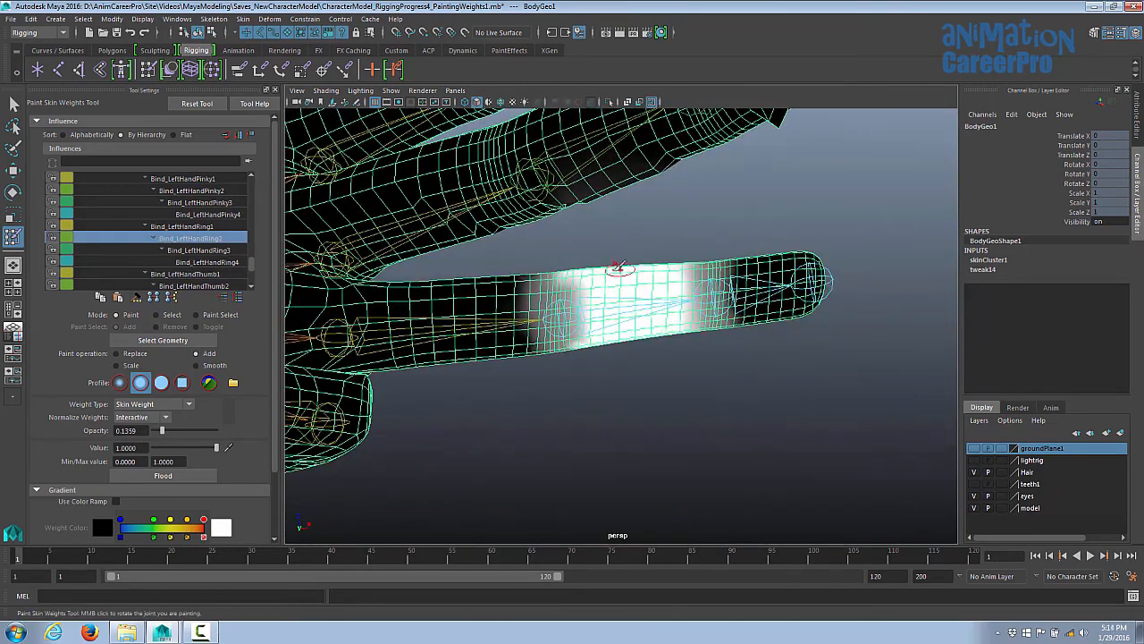
{"action": "left_click", "coordinate": [214, 251]}
{"action": "left_click_drag", "start_coordinate": [792, 376], "coordinate": [677, 388], "text": "alt"}
- Curl the ring finger by rotating Bind_LeftHandRing1, Bind_LeftHandRing2 and Bind_LeftHandRing3 together to test the bends
{"action": "key", "text": "q"}
{"action": "left_click_drag", "start_coordinate": [614, 349], "coordinate": [593, 379], "text": "alt"}
{"action": "left_click", "coordinate": [556, 304]}
{"action": "key", "text": "e"}
{"action": "left_click", "coordinate": [624, 315], "text": "shift"}
{"action": "left_click", "coordinate": [759, 340]}
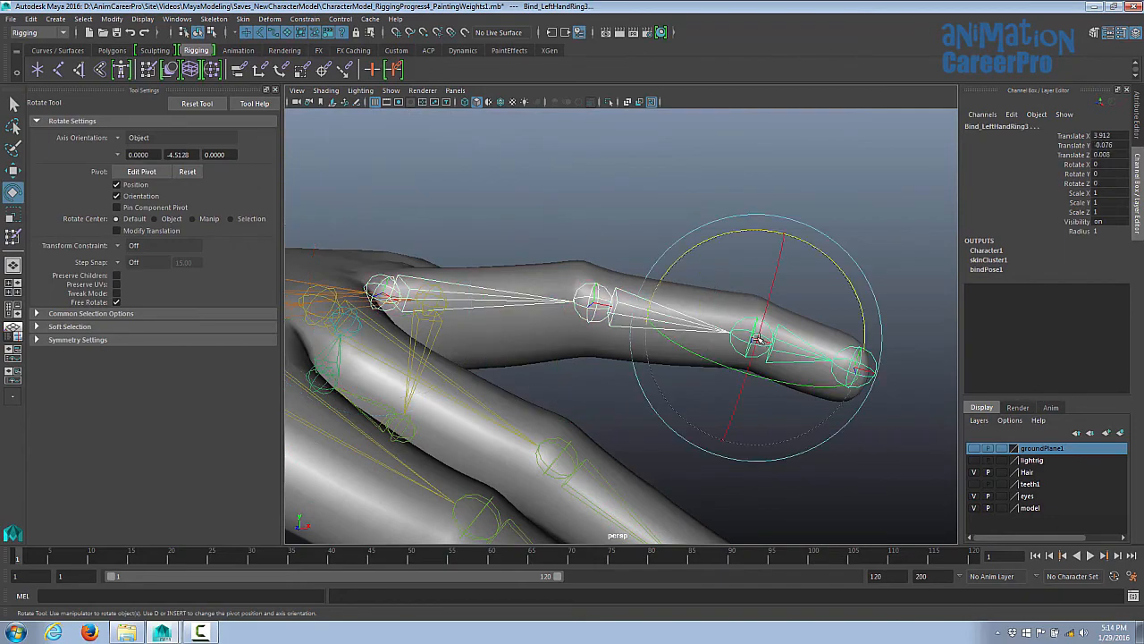
{"action": "left_click_drag", "start_coordinate": [834, 259], "coordinate": [667, 320]}
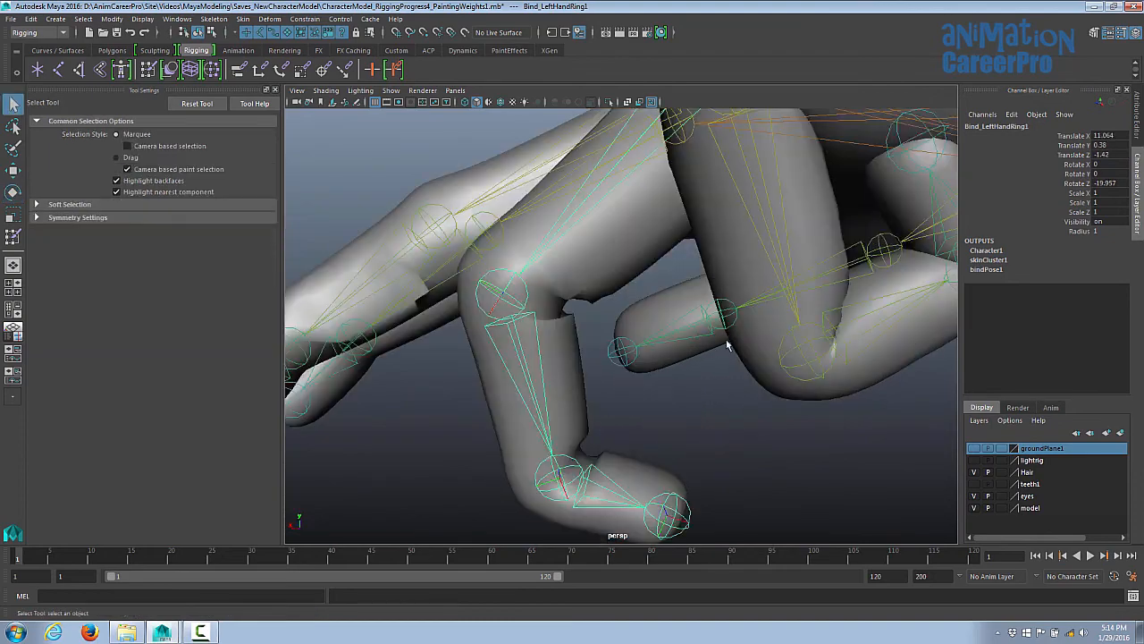
- Smooth the Bind_LeftHandRing1 weight at opacity 0.3592 where the curled ring finger's base segment meets its middle segment
{"action": "right_click_drag", "start_coordinate": [725, 343], "coordinate": [559, 348], "text": "alt"}
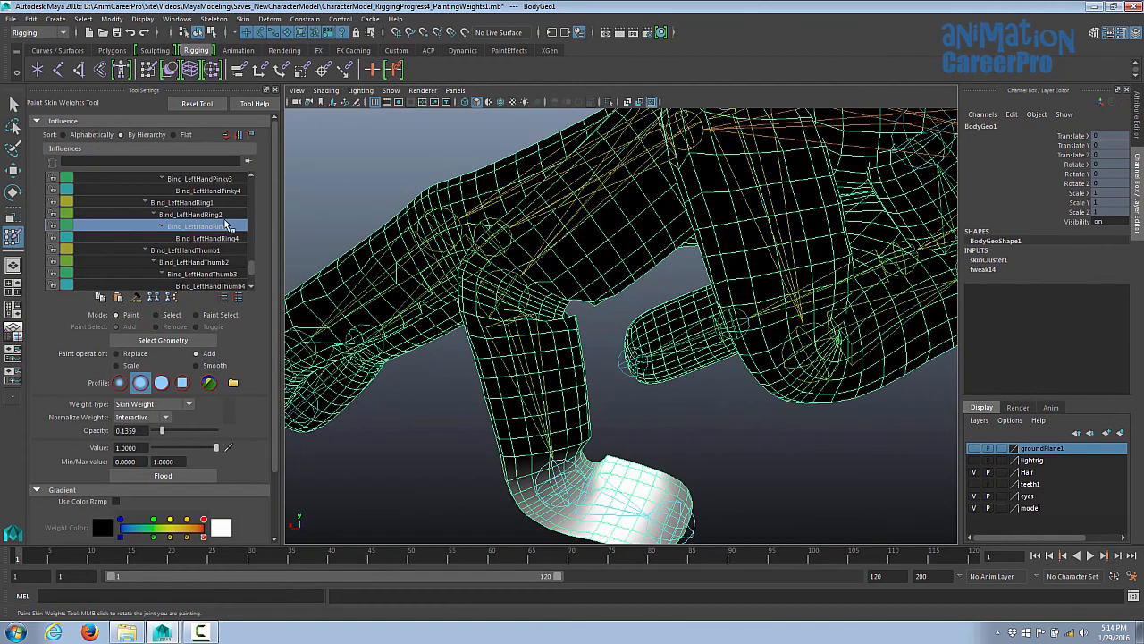
{"action": "left_click", "coordinate": [226, 217]}
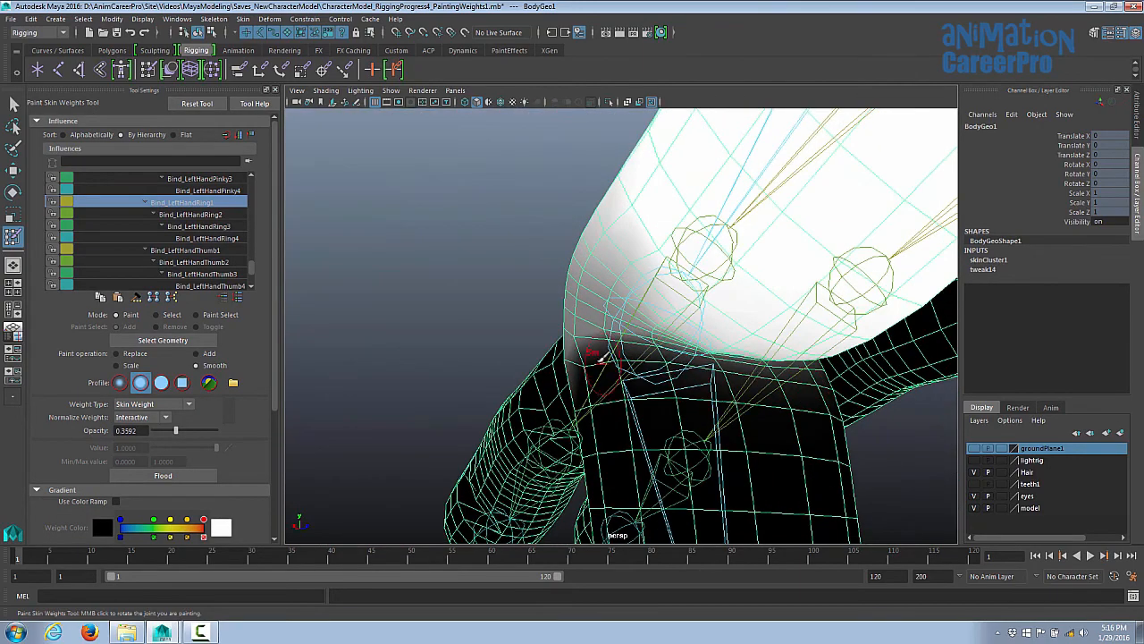
- Leave weight painting and deselect the body to view the bent fingers shaded
{"action": "mouse_move", "coordinate": [714, 347]}
{"action": "left_mouse_down", "text": "alt"}
{"action": "mouse_move", "coordinate": [662, 284]}
{"action": "mouse_move", "coordinate": [781, 345]}
{"action": "mouse_move", "coordinate": [789, 366]}
{"action": "mouse_move", "coordinate": [616, 391]}
{"action": "mouse_move", "coordinate": [794, 418]}
{"action": "mouse_move", "coordinate": [727, 345]}
{"action": "left_mouse_up", "text": "alt"}
{"action": "key", "text": "q"}
{"action": "left_click", "coordinate": [789, 366]}
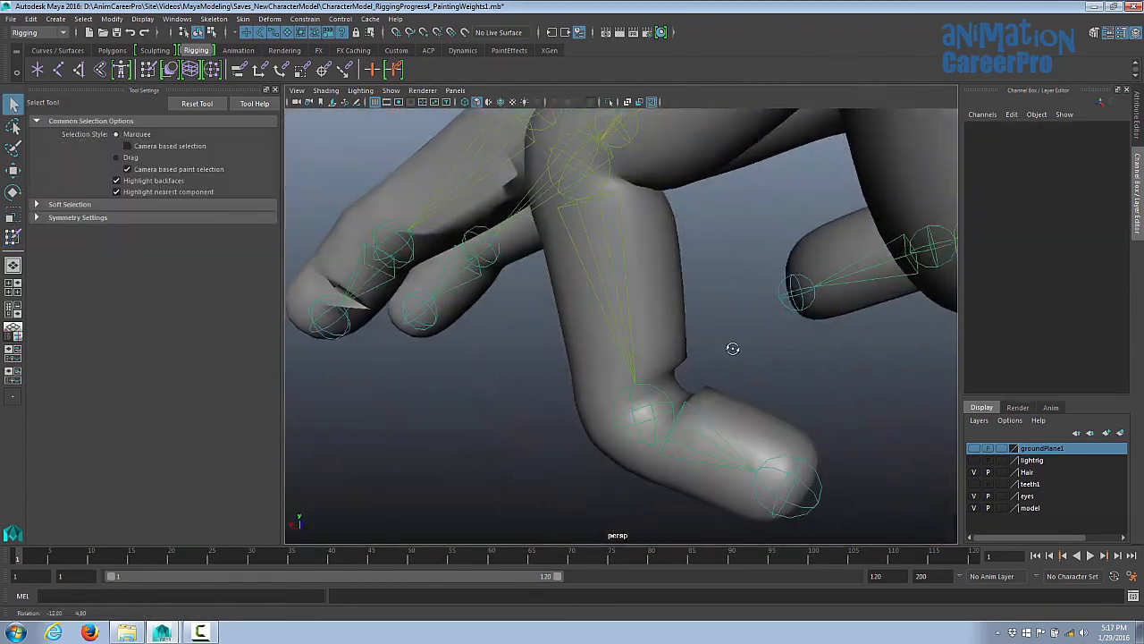
- Reselect the body and set Paint Skin Weights to Add on the Bind_LeftHandRing3 influence at 0.1068 opacity
{"action": "left_click", "coordinate": [712, 382]}
{"action": "left_click", "coordinate": [13, 238]}
{"action": "left_click_drag", "start_coordinate": [252, 184], "coordinate": [250, 256]}
{"action": "left_click", "coordinate": [190, 227]}
{"action": "left_click", "coordinate": [197, 354]}
{"action": "left_click_drag", "start_coordinate": [176, 431], "coordinate": [160, 431]}
- Paint added Bind_LeftHandRing3 weight around the ring finger's bent outer knuckle, on both its inner and outer sides
{"action": "right_click_drag", "start_coordinate": [780, 391], "coordinate": [853, 405], "text": "alt"}
{"action": "left_click_drag", "start_coordinate": [853, 406], "coordinate": [566, 330], "text": "alt"}
{"action": "mouse_move", "coordinate": [464, 354]}
{"action": "left_mouse_down", "text": "alt"}
{"action": "mouse_move", "coordinate": [504, 364]}
{"action": "mouse_move", "coordinate": [608, 312]}
{"action": "left_mouse_up", "text": "alt"}
{"action": "mouse_move", "coordinate": [608, 312]}
{"action": "right_mouse_down", "text": "alt"}
{"action": "mouse_move", "coordinate": [624, 333]}
{"action": "mouse_move", "coordinate": [562, 301]}
{"action": "right_mouse_up", "text": "alt"}
{"action": "left_click_drag", "start_coordinate": [561, 301], "coordinate": [557, 310], "text": "alt"}
{"action": "right_click_drag", "start_coordinate": [720, 383], "coordinate": [733, 326]}
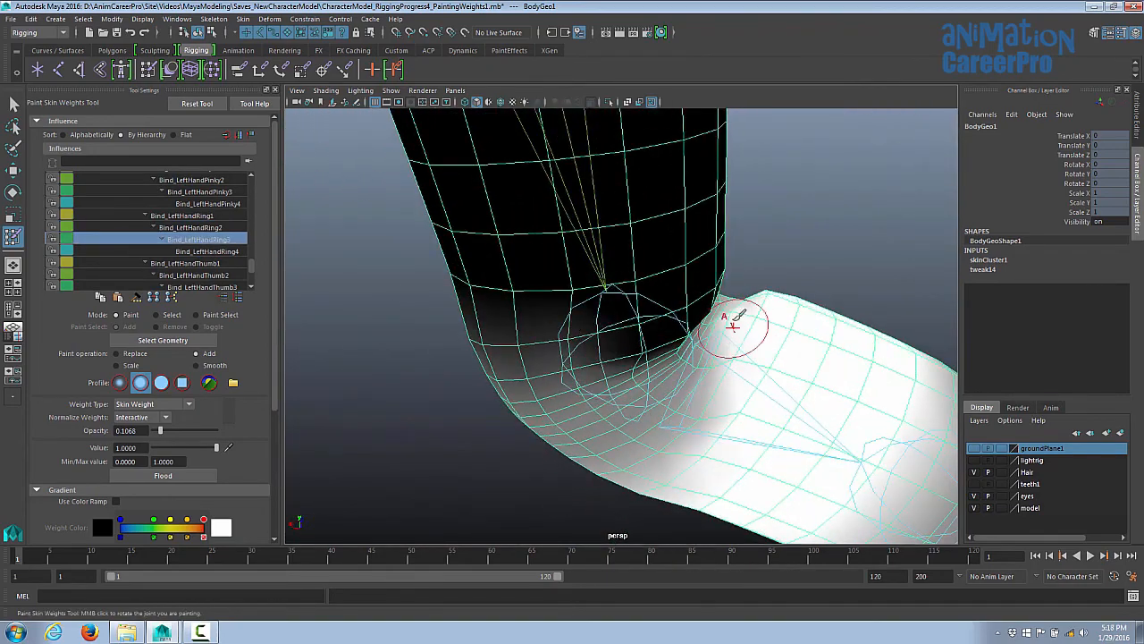
{"action": "mouse_move", "coordinate": [661, 426]}
{"action": "left_mouse_down", "text": "alt"}
{"action": "mouse_move", "coordinate": [677, 442]}
{"action": "mouse_move", "coordinate": [447, 314]}
{"action": "mouse_move", "coordinate": [551, 363]}
{"action": "mouse_move", "coordinate": [588, 366]}
{"action": "mouse_move", "coordinate": [576, 372]}
{"action": "left_mouse_up", "text": "alt"}
{"action": "left_click_drag", "start_coordinate": [556, 429], "coordinate": [614, 439]}
{"action": "left_click_drag", "start_coordinate": [613, 439], "coordinate": [617, 457]}
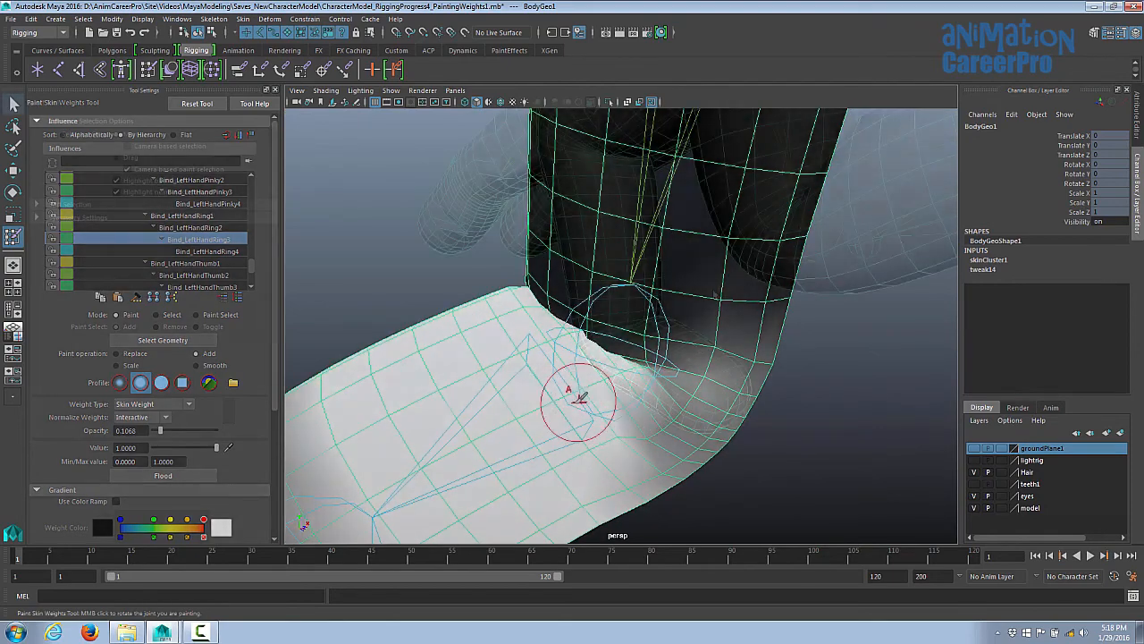
{"action": "right_click_drag", "start_coordinate": [626, 299], "coordinate": [626, 266]}
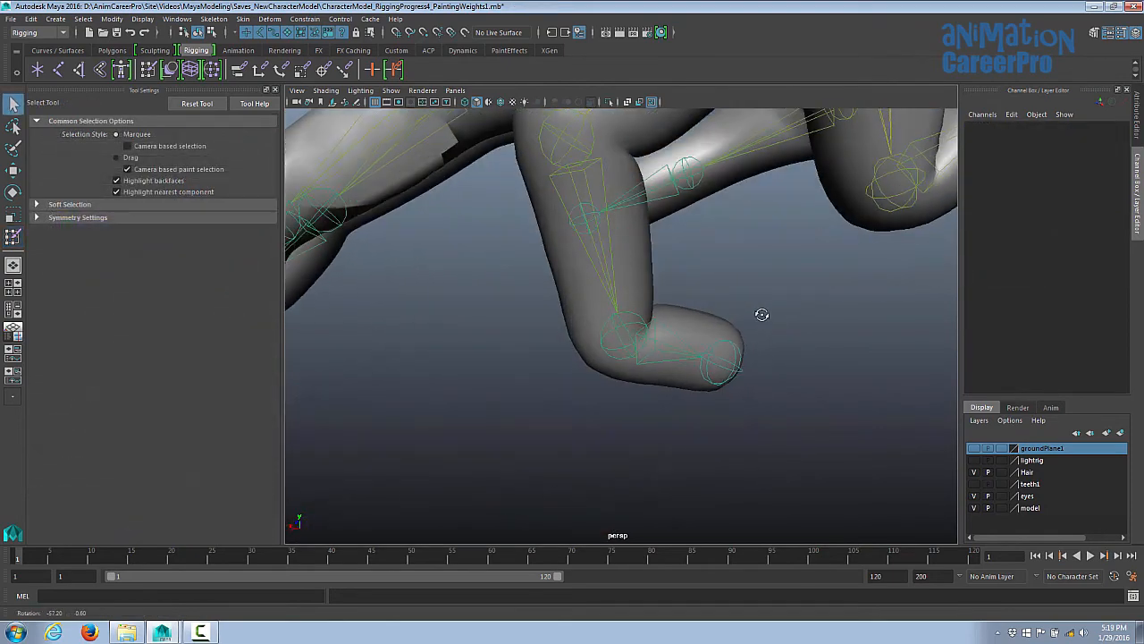
- Rotate the Bind_LeftHandRing2 joint to test how the ring finger's middle knuckle deforms
{"action": "right_click_drag", "start_coordinate": [761, 317], "coordinate": [567, 324], "text": "alt"}
{"action": "left_click_drag", "start_coordinate": [567, 325], "coordinate": [615, 316], "text": "alt"}
{"action": "left_click", "coordinate": [596, 233]}
{"action": "key", "text": "e"}
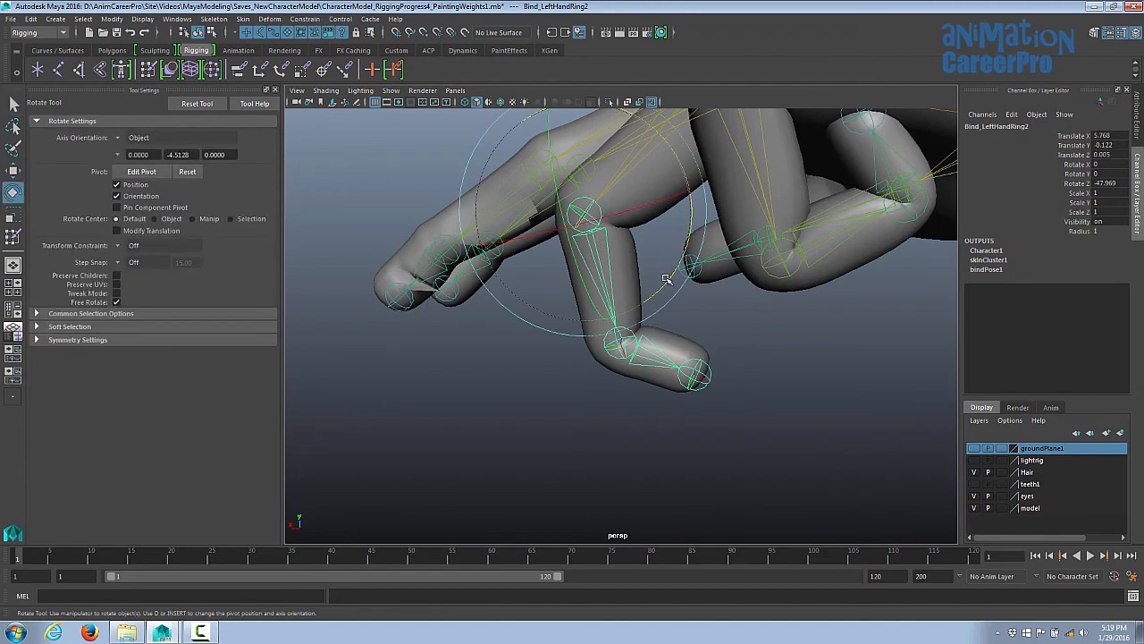
{"action": "left_click_drag", "start_coordinate": [670, 277], "coordinate": [697, 237]}
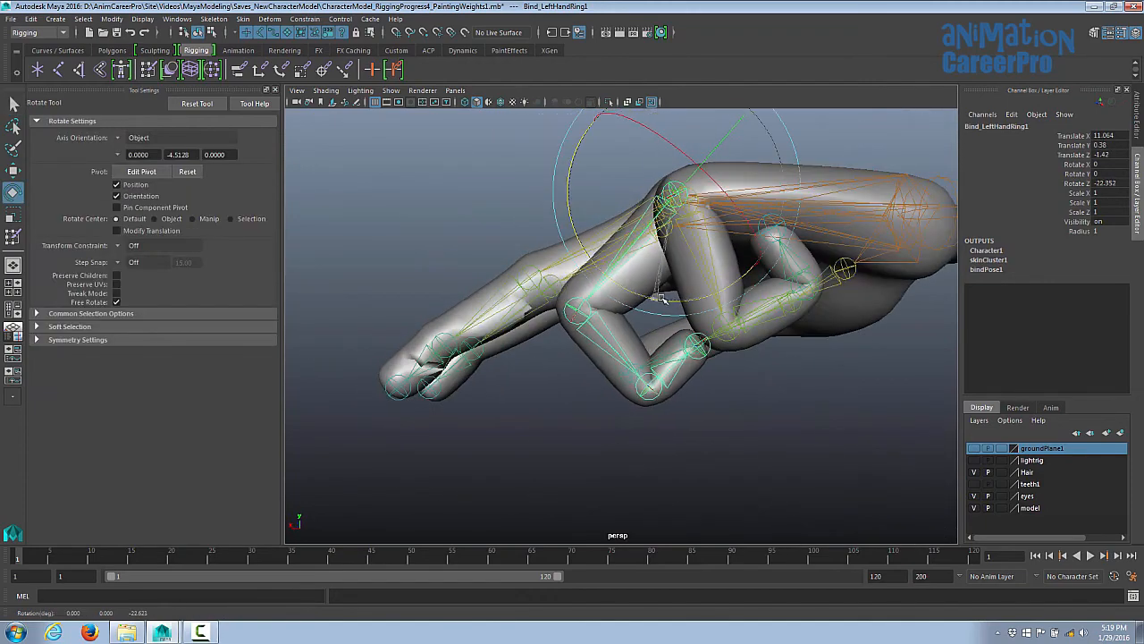
- Rotate the Bind_LeftHandRing1 joint upward to about 49 degrees on Z
{"action": "left_click_drag", "start_coordinate": [778, 367], "coordinate": [779, 280]}
{"action": "left_click_drag", "start_coordinate": [779, 281], "coordinate": [638, 201], "text": "alt"}
{"action": "key", "text": "q"}
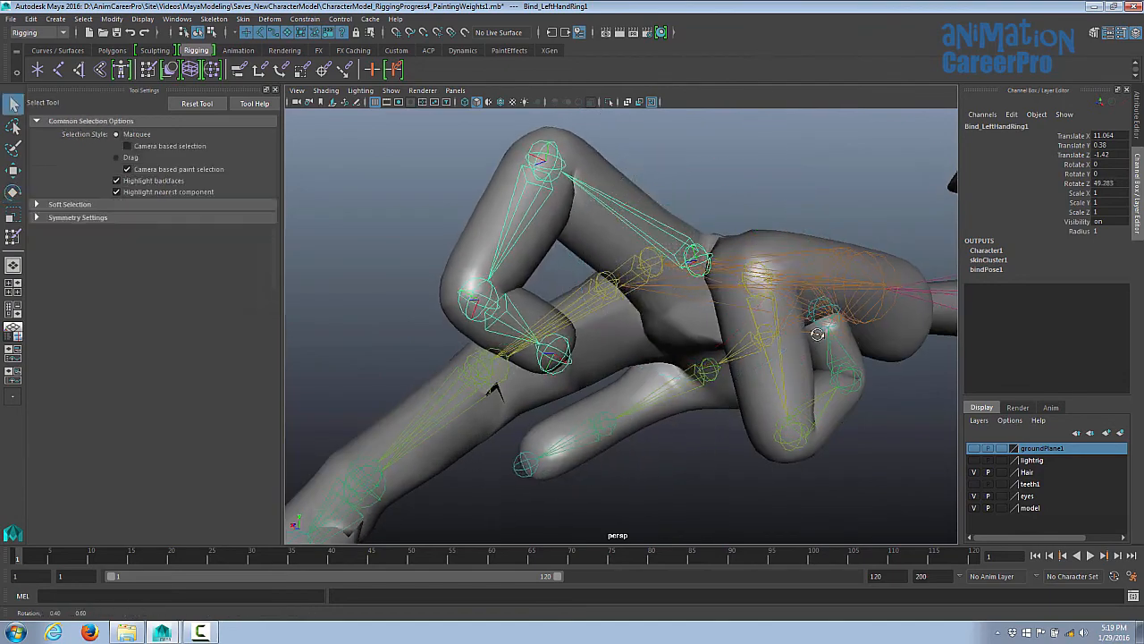
- Bend the ring finger backward by rotating the Bind_LeftHandRing2 joint to about 27 degrees on Z
{"action": "left_click_drag", "start_coordinate": [492, 388], "coordinate": [627, 253], "text": "alt"}
{"action": "key", "text": "e"}
{"action": "left_click_drag", "start_coordinate": [646, 206], "coordinate": [546, 396]}
{"action": "key", "text": "Down"}
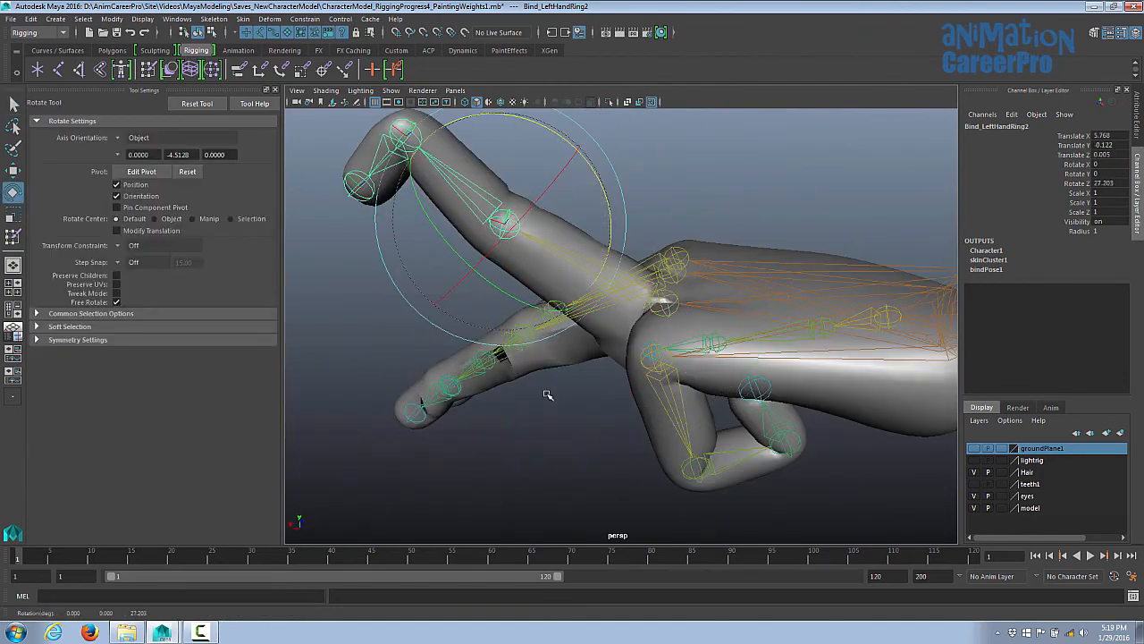
- Rotate the ring finger's outer joint, Bind_LeftHandRing3, backward
{"action": "key", "text": "Down"}
{"action": "key", "text": "q"}
{"action": "left_click_drag", "start_coordinate": [547, 260], "coordinate": [551, 229], "text": "alt"}
{"action": "key", "text": "e"}
{"action": "mouse_move", "coordinate": [566, 163]}
{"action": "left_mouse_down"}
{"action": "mouse_move", "coordinate": [460, 334]}
{"action": "mouse_move", "coordinate": [581, 315]}
{"action": "mouse_move", "coordinate": [563, 335]}
{"action": "left_mouse_up"}
- Reselect the body for Paint Skin Weights and check the weights along the backward-bent ring finger's outer and middle knuckles
{"action": "key", "text": "q"}
{"action": "left_click", "coordinate": [581, 277]}
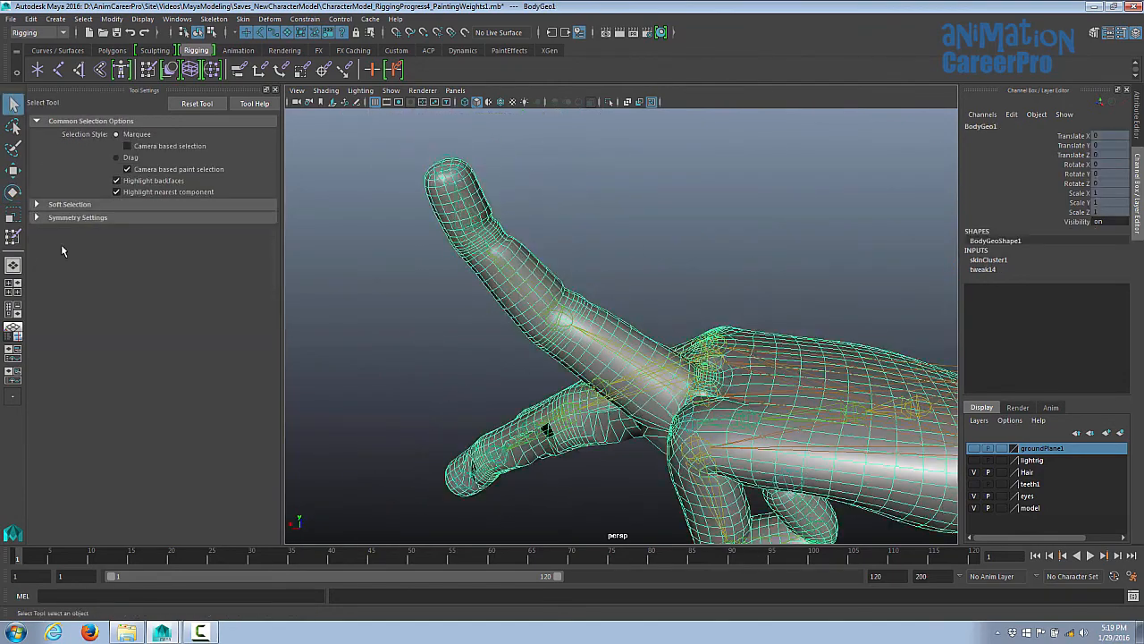
{"action": "left_click", "coordinate": [13, 237]}
{"action": "middle_click_drag", "start_coordinate": [554, 368], "coordinate": [575, 358], "text": "alt"}
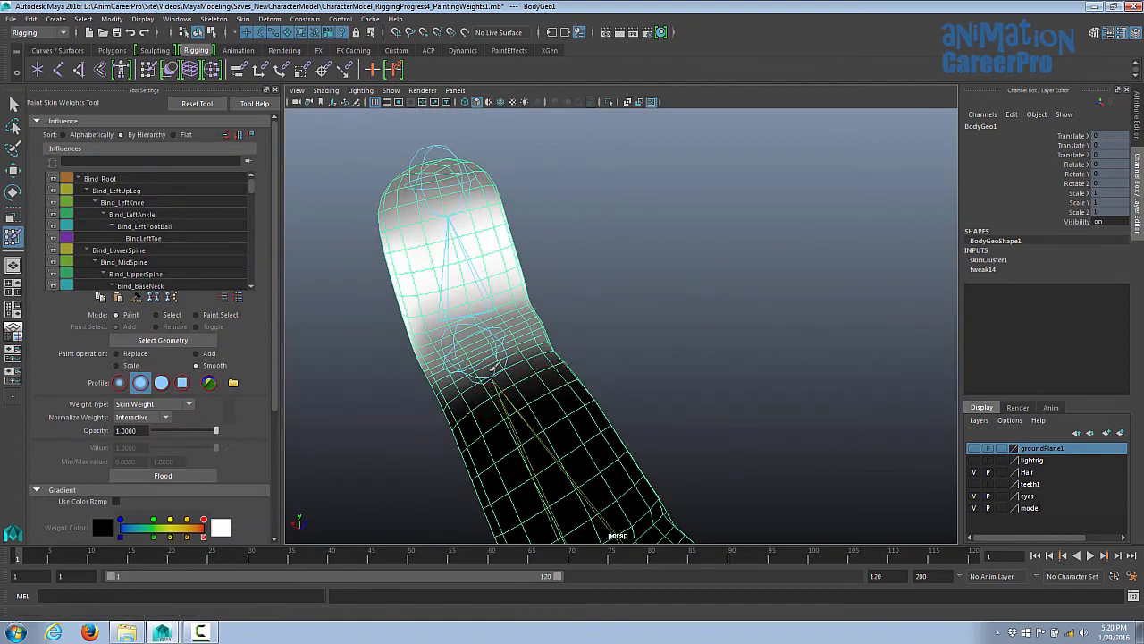
{"action": "left_click_drag", "start_coordinate": [492, 369], "coordinate": [520, 278], "text": "alt"}
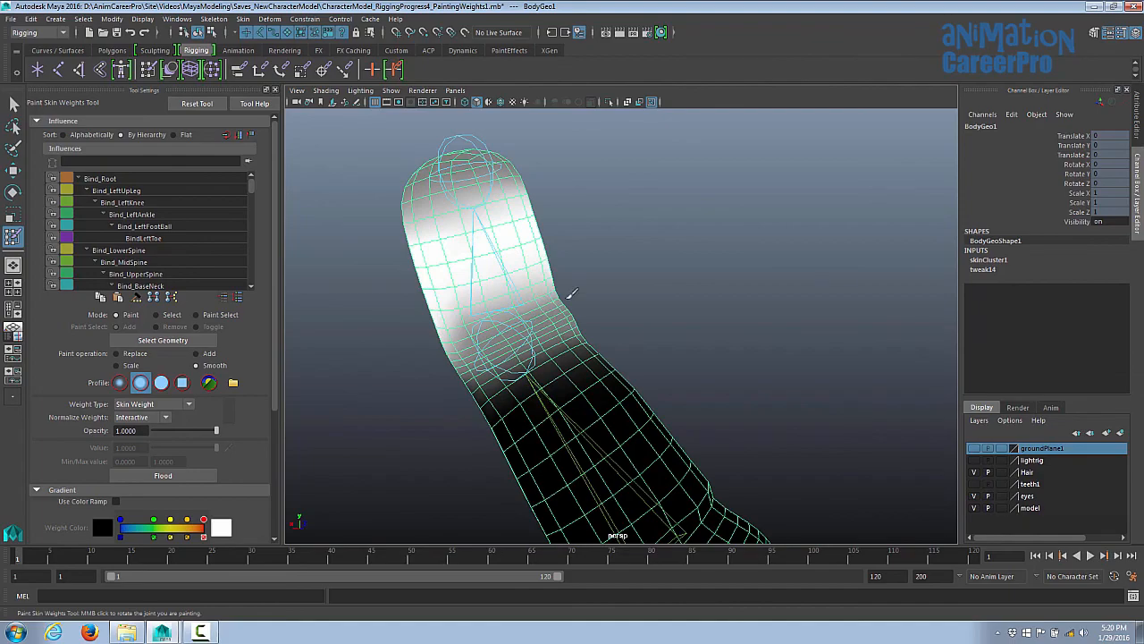
{"action": "left_click_drag", "start_coordinate": [565, 320], "coordinate": [662, 305], "text": "alt"}
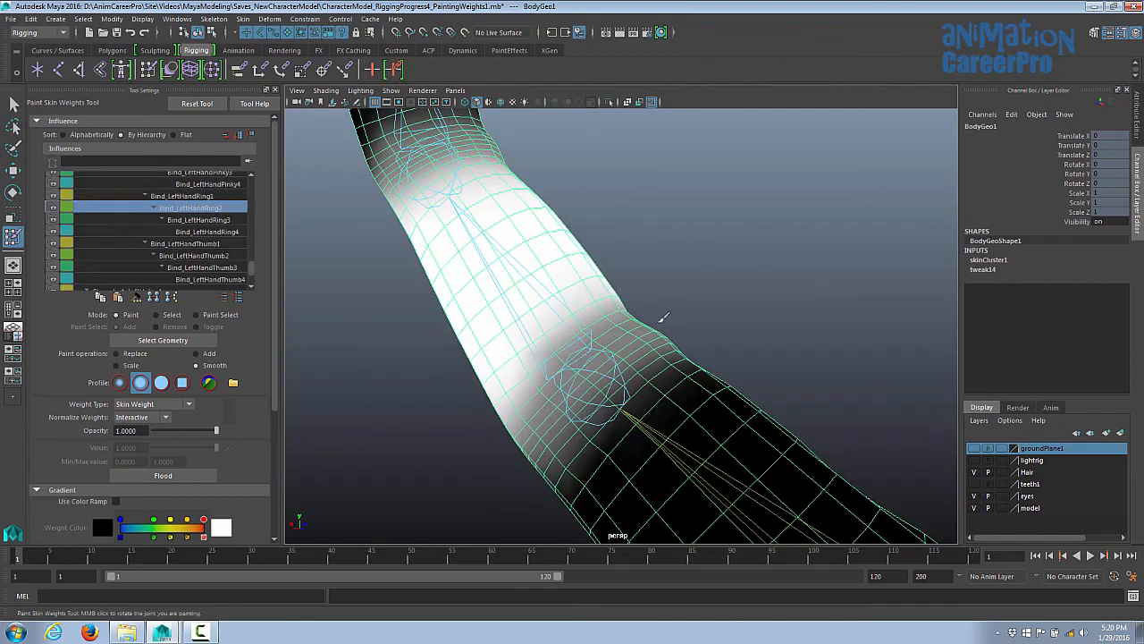
{"action": "left_click_drag", "start_coordinate": [631, 411], "coordinate": [700, 380], "text": "alt"}
- Display the Bind_LeftHandRing1 and Bind_LeftHandPinky1 influences and examine their weights around the finger bases
{"action": "left_click", "coordinate": [183, 196]}
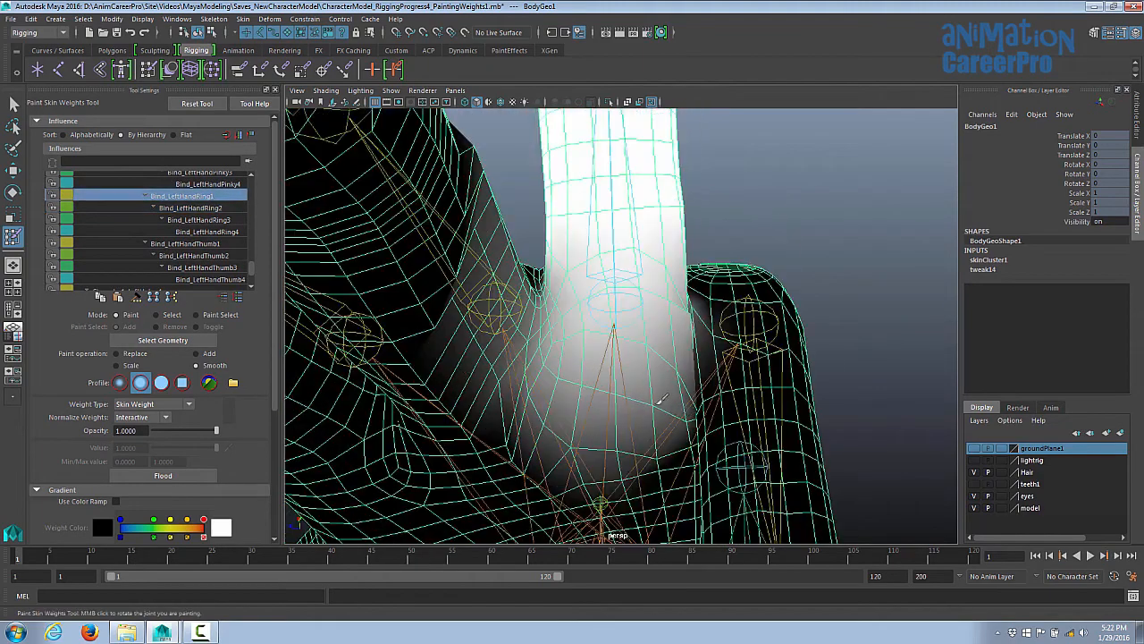
{"action": "left_click", "coordinate": [182, 207]}
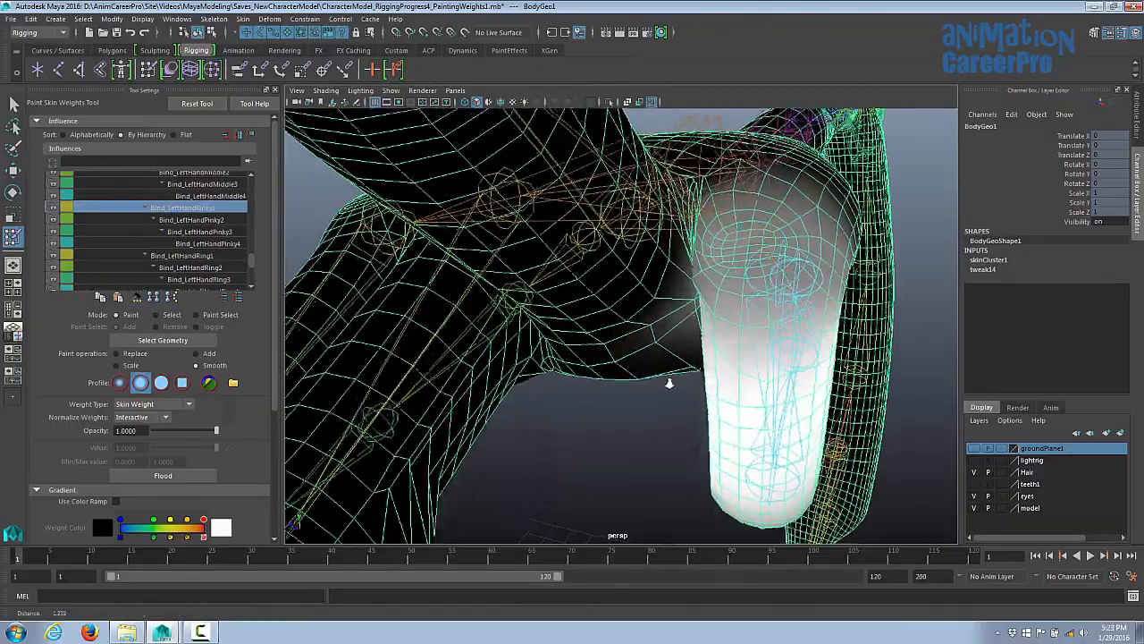
{"action": "mouse_move", "coordinate": [669, 383]}
{"action": "left_mouse_down", "text": "alt"}
{"action": "mouse_move", "coordinate": [661, 389]}
{"action": "mouse_move", "coordinate": [697, 390]}
{"action": "mouse_move", "coordinate": [740, 363]}
{"action": "mouse_move", "coordinate": [671, 378]}
{"action": "left_mouse_up", "text": "alt"}
{"action": "right_click_drag", "start_coordinate": [672, 379], "coordinate": [566, 396], "text": "alt"}
{"action": "left_click_drag", "start_coordinate": [567, 396], "coordinate": [601, 410], "text": "alt"}
{"action": "mouse_move", "coordinate": [718, 252]}
{"action": "left_mouse_down", "text": "alt"}
{"action": "mouse_move", "coordinate": [721, 293]}
{"action": "mouse_move", "coordinate": [722, 260]}
{"action": "mouse_move", "coordinate": [736, 245]}
{"action": "left_mouse_up", "text": "alt"}
{"action": "right_click_drag", "start_coordinate": [737, 246], "coordinate": [880, 344], "text": "alt"}
- Select the Bind_L_Wrist influence and examine its weights across the palm and the ring and pinky knuckles
{"action": "scroll", "coordinate": [173, 243], "scroll_direction": "up", "scroll_amount": 4}
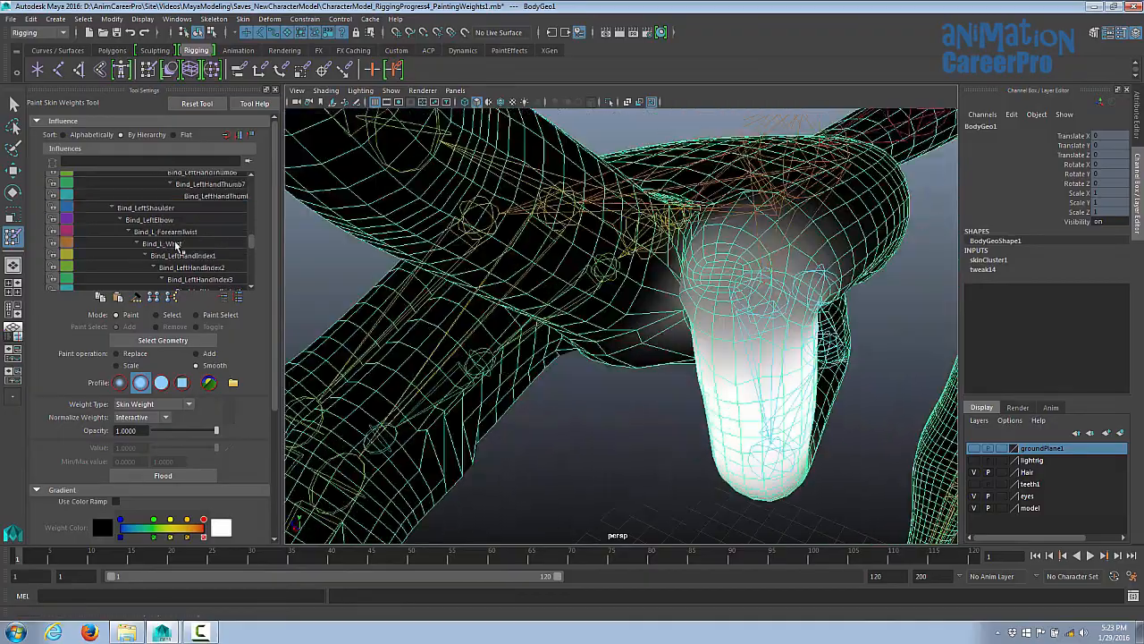
{"action": "left_click", "coordinate": [174, 243]}
{"action": "left_click_drag", "start_coordinate": [666, 380], "coordinate": [558, 371], "text": "alt"}
{"action": "left_click_drag", "start_coordinate": [926, 249], "coordinate": [763, 247], "text": "alt"}
{"action": "left_click_drag", "start_coordinate": [697, 323], "coordinate": [776, 284], "text": "alt"}
{"action": "right_click_drag", "start_coordinate": [690, 313], "coordinate": [761, 323], "text": "alt"}
{"action": "mouse_move", "coordinate": [761, 323]}
{"action": "left_mouse_down", "text": "alt"}
{"action": "mouse_move", "coordinate": [664, 411]}
{"action": "mouse_move", "coordinate": [691, 427]}
{"action": "left_mouse_up", "text": "alt"}
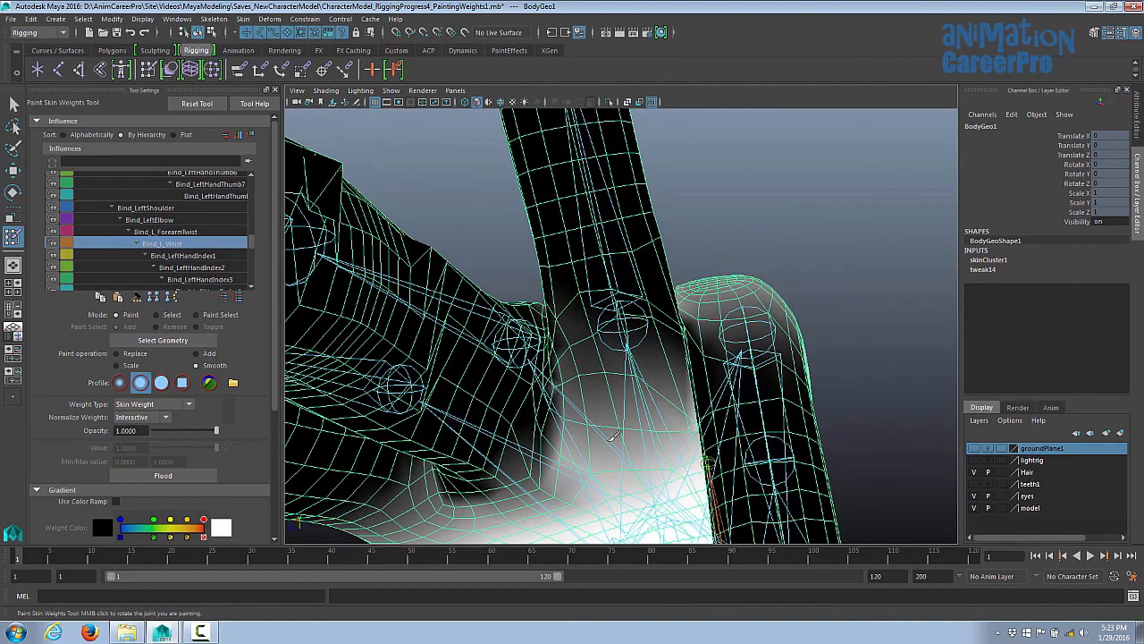
{"action": "left_click_drag", "start_coordinate": [613, 436], "coordinate": [636, 406], "text": "alt"}
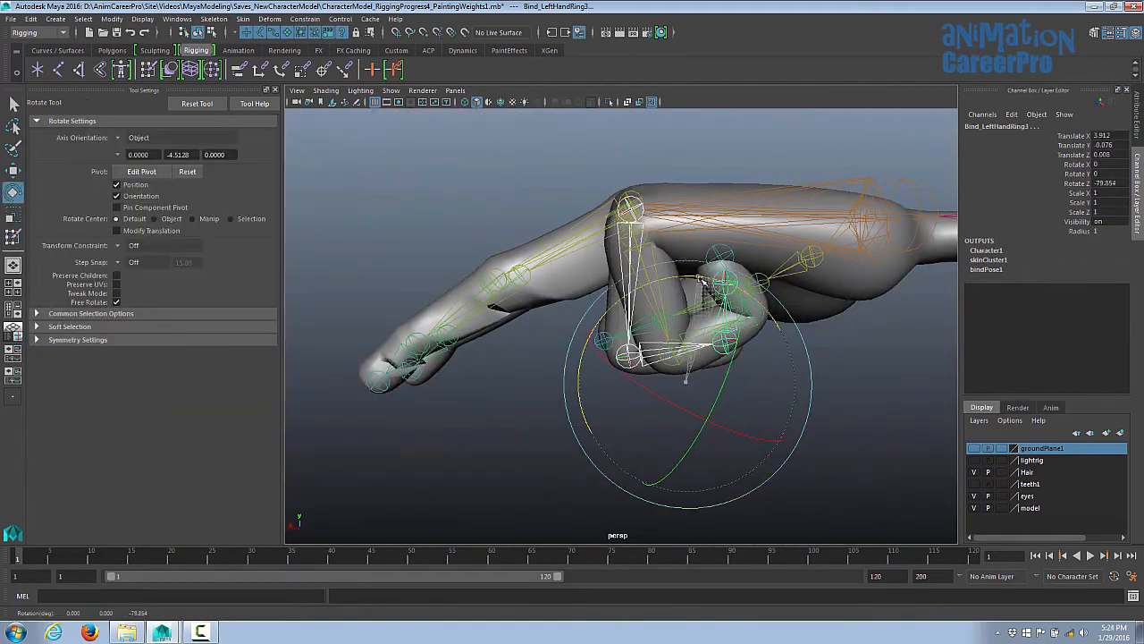
- Curl the selected outer finger joints, including Bind_LeftHandRing3, to about -87 degrees on Z
{"action": "left_click_drag", "start_coordinate": [701, 281], "coordinate": [690, 279]}
{"action": "left_click_drag", "start_coordinate": [693, 280], "coordinate": [788, 298], "text": "alt"}
{"action": "right_click_drag", "start_coordinate": [789, 298], "coordinate": [790, 299], "text": "alt"}
{"action": "right_click_drag", "start_coordinate": [686, 315], "coordinate": [760, 323], "text": "alt"}
{"action": "left_click_drag", "start_coordinate": [760, 324], "coordinate": [610, 340], "text": "alt"}
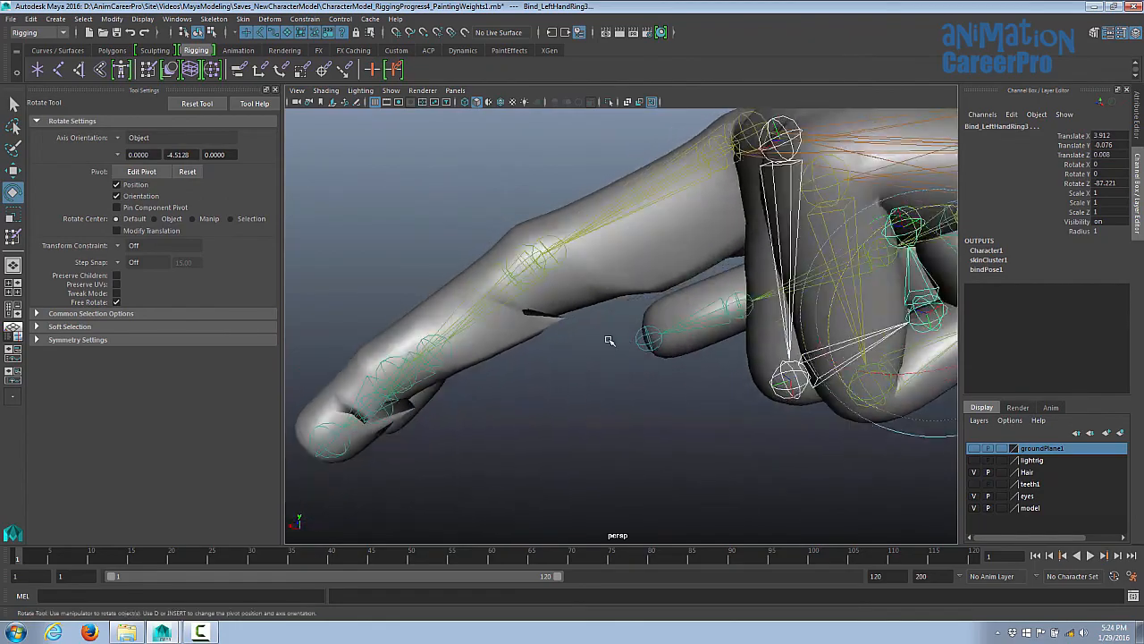
- Select the body for Paint Skin Weights and inspect the Bind_LeftHandMiddle1 influence along the middle finger's base
{"action": "left_click", "coordinate": [545, 318]}
{"action": "left_click", "coordinate": [11, 238]}
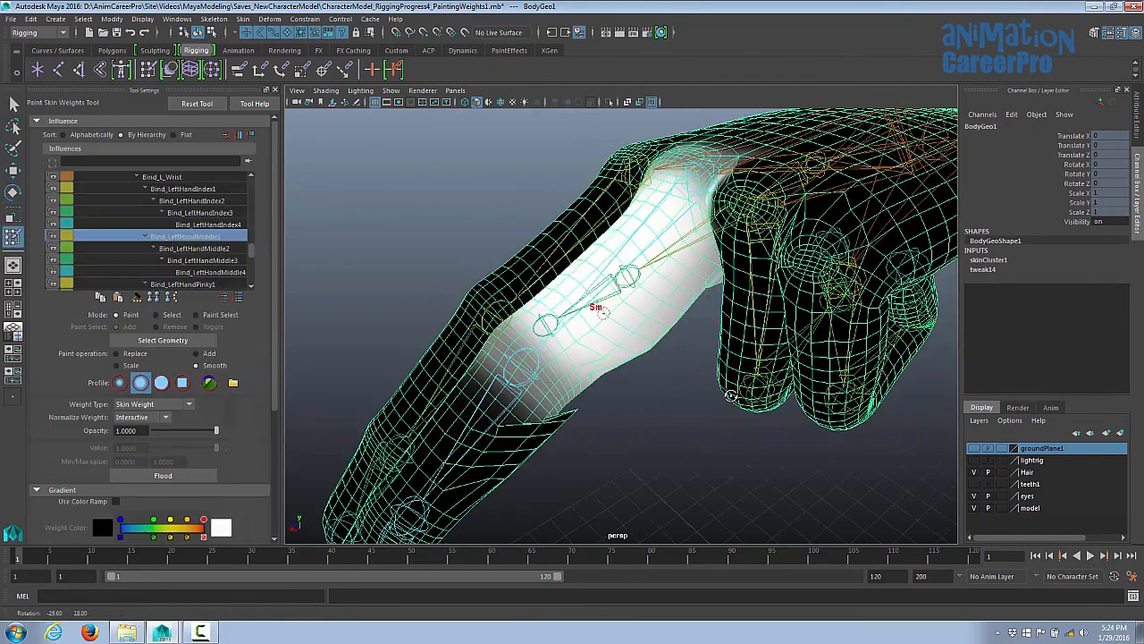
{"action": "mouse_move", "coordinate": [730, 393]}
{"action": "left_mouse_down", "text": "alt"}
{"action": "mouse_move", "coordinate": [703, 393]}
{"action": "mouse_move", "coordinate": [696, 337]}
{"action": "mouse_move", "coordinate": [640, 309]}
{"action": "mouse_move", "coordinate": [666, 295]}
{"action": "left_mouse_up", "text": "alt"}
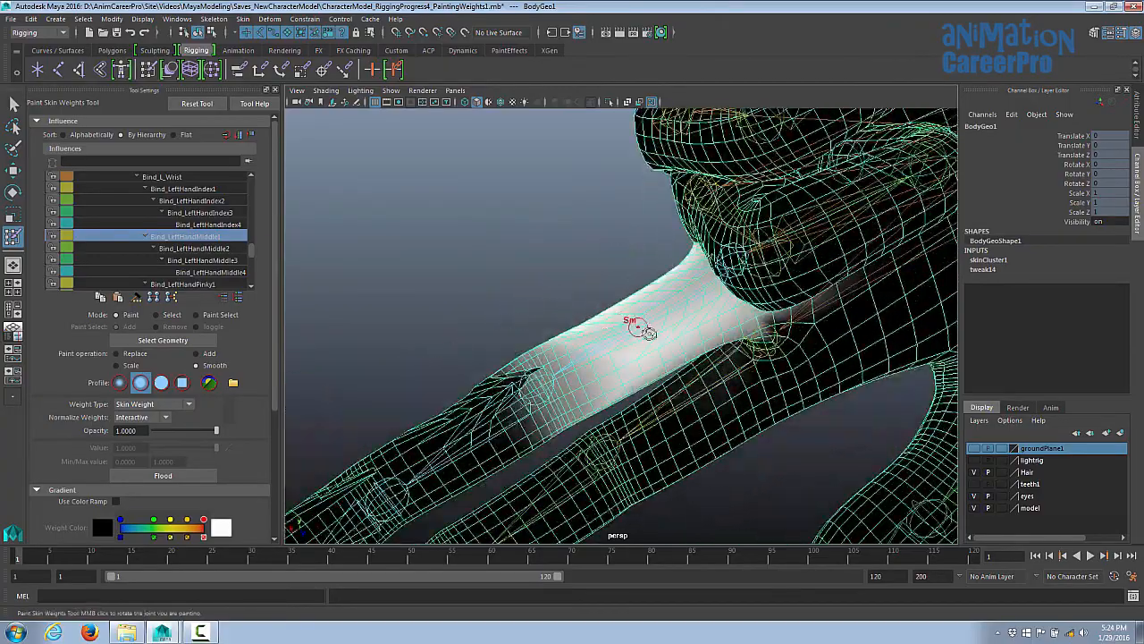
{"action": "left_click_drag", "start_coordinate": [649, 333], "coordinate": [558, 300], "text": "alt"}
- Select the Bind_LeftHandMiddle2 influence and examine its weights around the middle finger from all sides
{"action": "left_click", "coordinate": [197, 248]}
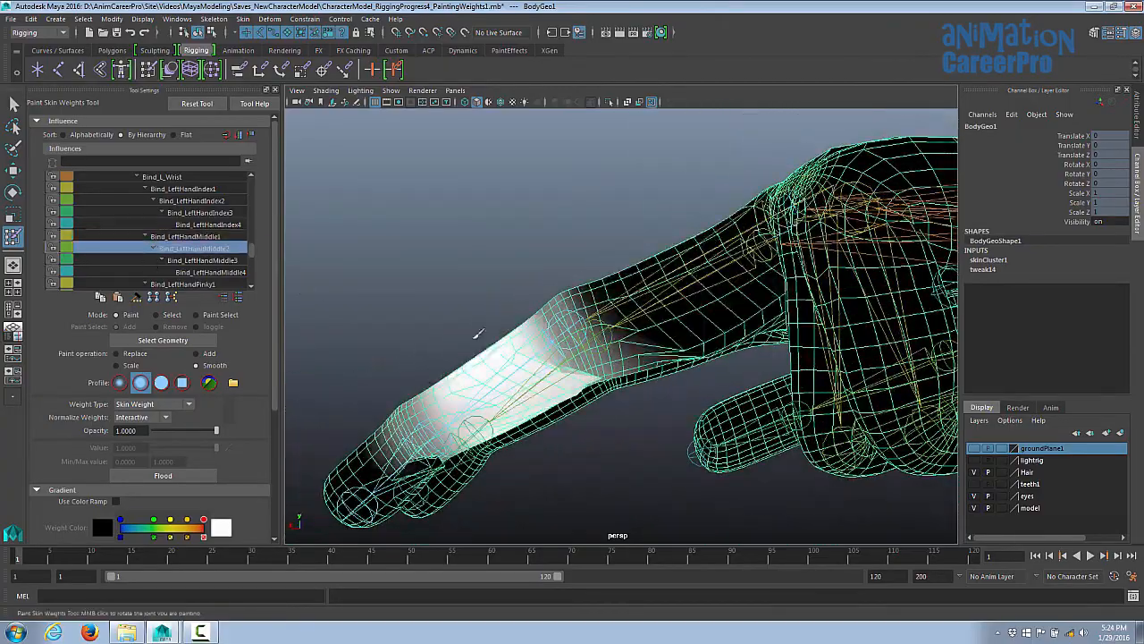
{"action": "left_click_drag", "start_coordinate": [473, 331], "coordinate": [662, 336], "text": "alt"}
{"action": "mouse_move", "coordinate": [587, 415]}
{"action": "left_mouse_down", "text": "alt"}
{"action": "mouse_move", "coordinate": [572, 327]}
{"action": "mouse_move", "coordinate": [637, 326]}
{"action": "mouse_move", "coordinate": [608, 370]}
{"action": "mouse_move", "coordinate": [670, 421]}
{"action": "mouse_move", "coordinate": [662, 402]}
{"action": "mouse_move", "coordinate": [666, 432]}
{"action": "mouse_move", "coordinate": [489, 413]}
{"action": "left_mouse_up", "text": "alt"}
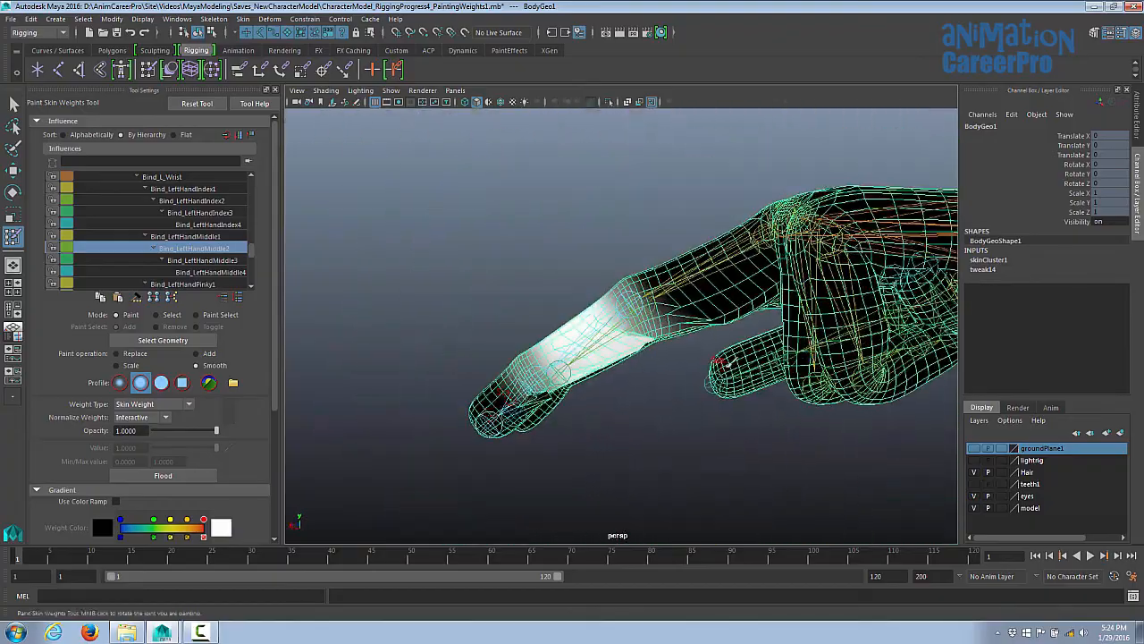
{"action": "left_click_drag", "start_coordinate": [724, 340], "coordinate": [744, 400], "text": "alt"}
{"action": "mouse_move", "coordinate": [603, 278]}
{"action": "left_mouse_down", "text": "alt"}
{"action": "mouse_move", "coordinate": [766, 255]}
{"action": "mouse_move", "coordinate": [736, 141]}
{"action": "left_mouse_up", "text": "alt"}
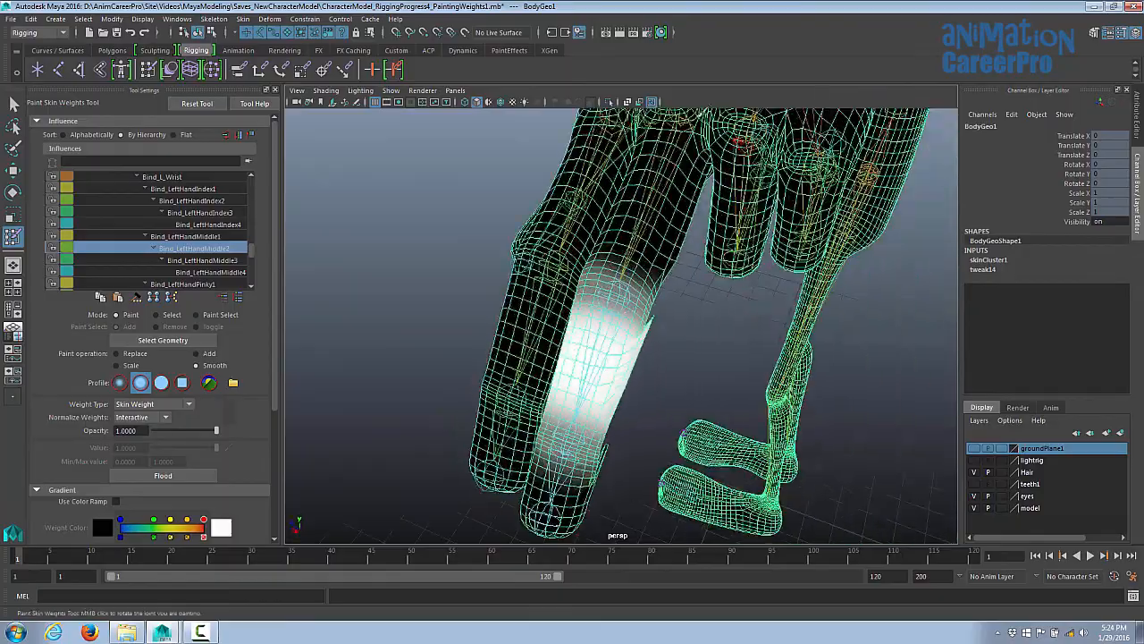
{"action": "left_click_drag", "start_coordinate": [632, 227], "coordinate": [636, 279], "text": "alt"}
{"action": "mouse_move", "coordinate": [570, 295]}
{"action": "left_mouse_down", "text": "alt"}
{"action": "mouse_move", "coordinate": [626, 312]}
{"action": "mouse_move", "coordinate": [671, 378]}
{"action": "left_mouse_up", "text": "alt"}
{"action": "left_click_drag", "start_coordinate": [578, 343], "coordinate": [566, 329], "text": "alt"}
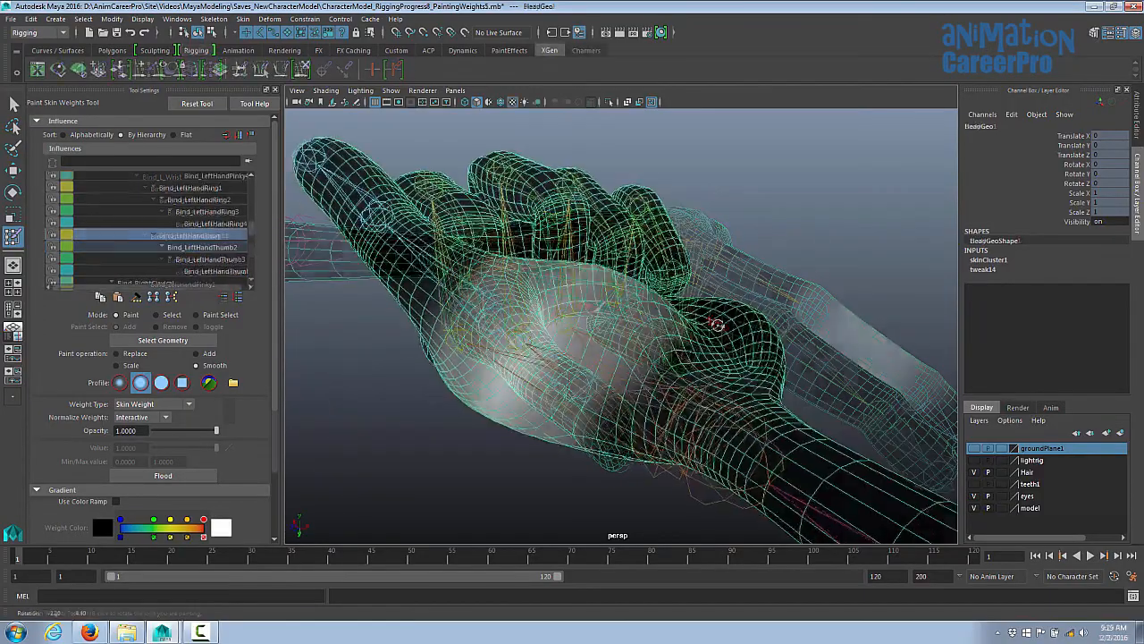
- Open the curled index finger by rotating its joints from Bind_LeftHandIndex2 to about -35 degrees on Z
{"action": "left_click_drag", "start_coordinate": [572, 331], "coordinate": [583, 320], "text": "alt"}
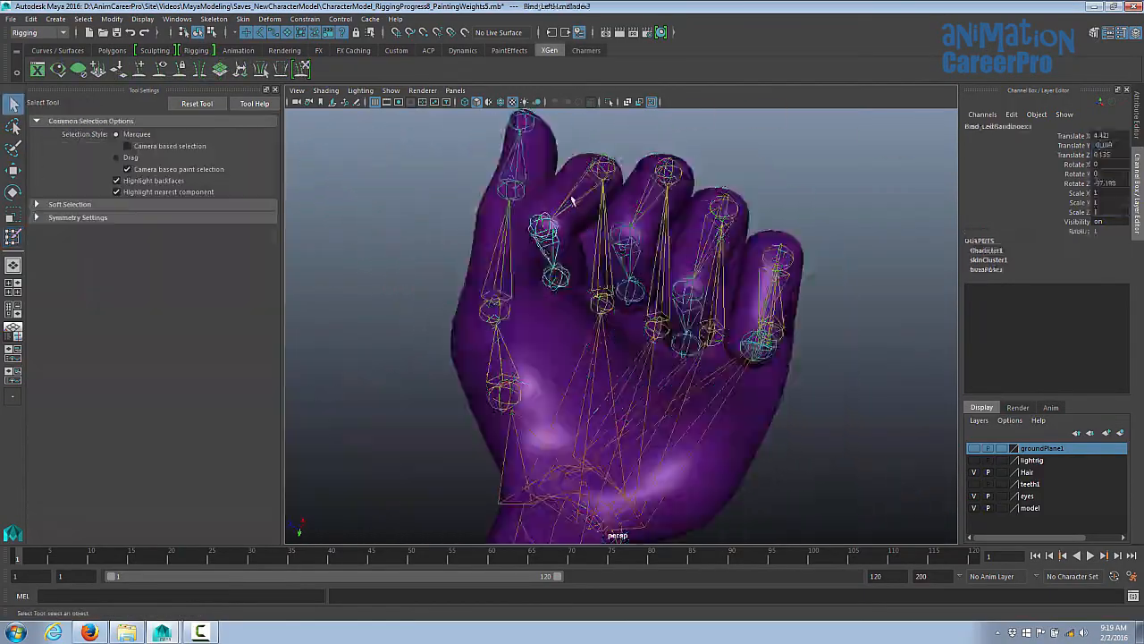
{"action": "left_click", "coordinate": [581, 170]}
{"action": "key", "text": "e"}
{"action": "left_click_drag", "start_coordinate": [581, 168], "coordinate": [710, 302]}
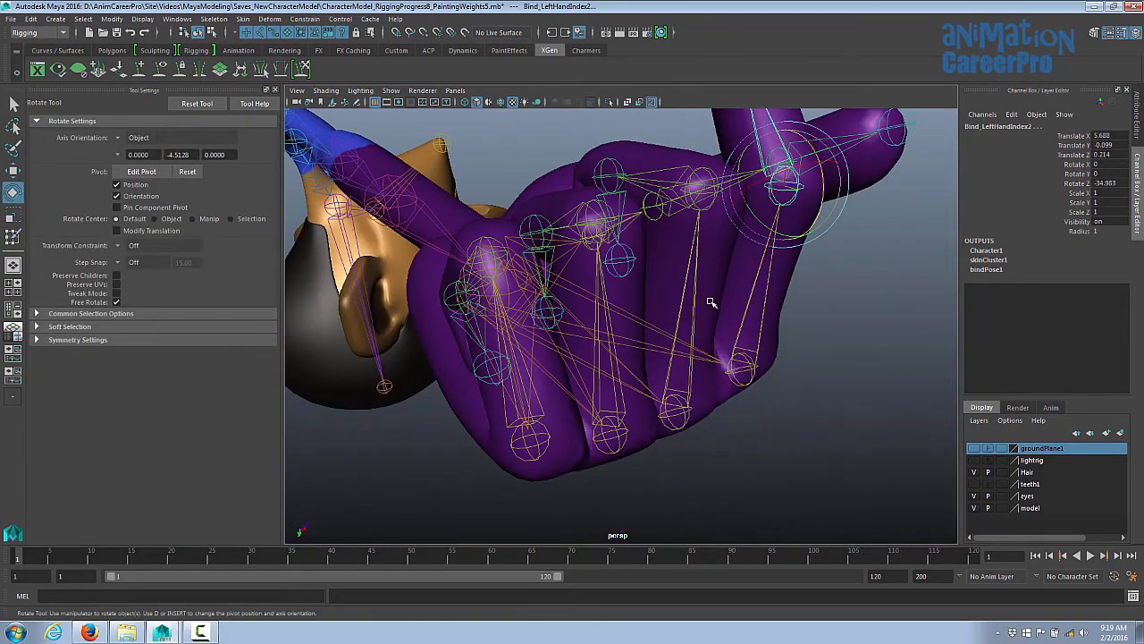
{"action": "mouse_move", "coordinate": [776, 344]}
{"action": "left_mouse_down", "text": "alt"}
{"action": "mouse_move", "coordinate": [766, 366]}
{"action": "mouse_move", "coordinate": [735, 328]}
{"action": "left_mouse_up", "text": "alt"}
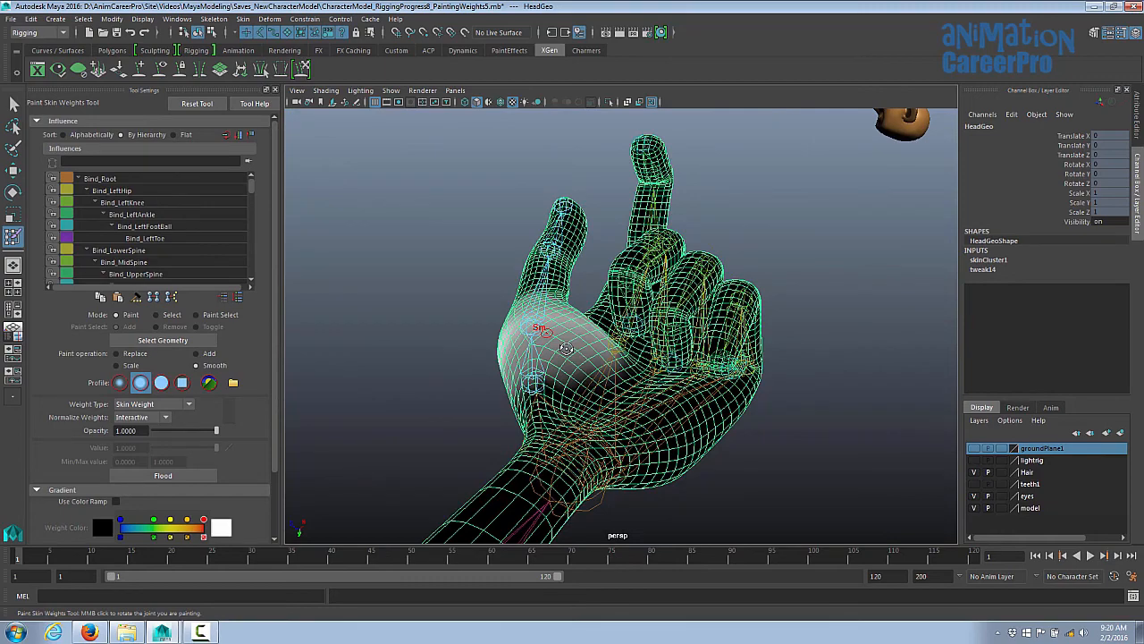
- Examine the thumb joint's weights over the palm and thumb base from several angles
{"action": "left_click_drag", "start_coordinate": [566, 347], "coordinate": [661, 304], "text": "alt"}
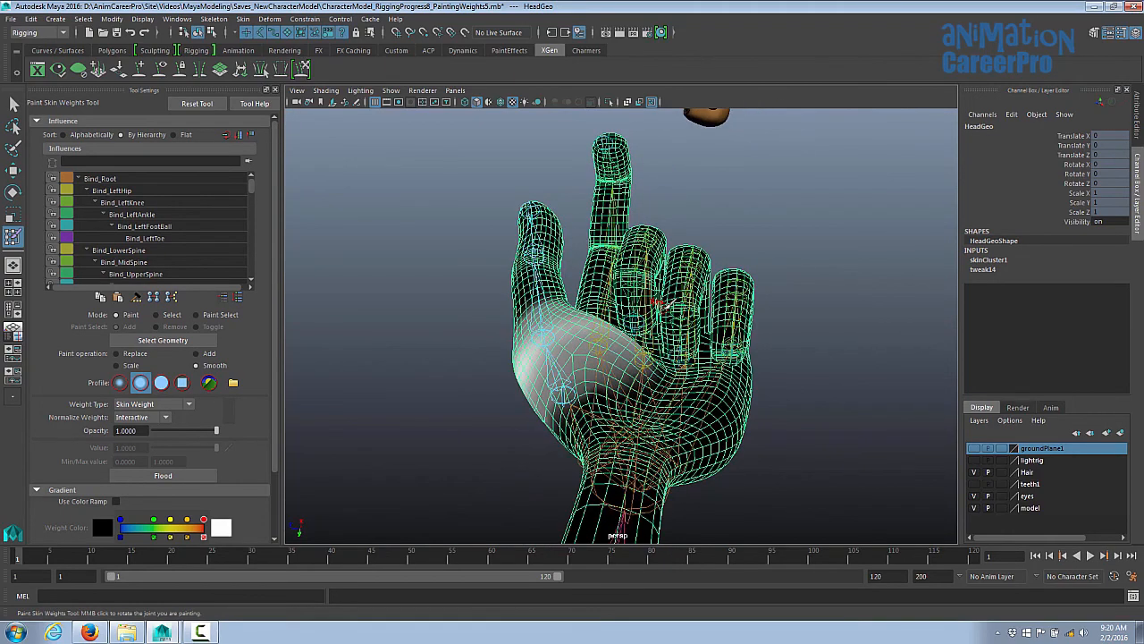
{"action": "mouse_move", "coordinate": [662, 304]}
{"action": "left_mouse_down", "text": "alt"}
{"action": "mouse_move", "coordinate": [572, 312]}
{"action": "mouse_move", "coordinate": [672, 304]}
{"action": "left_mouse_up", "text": "alt"}
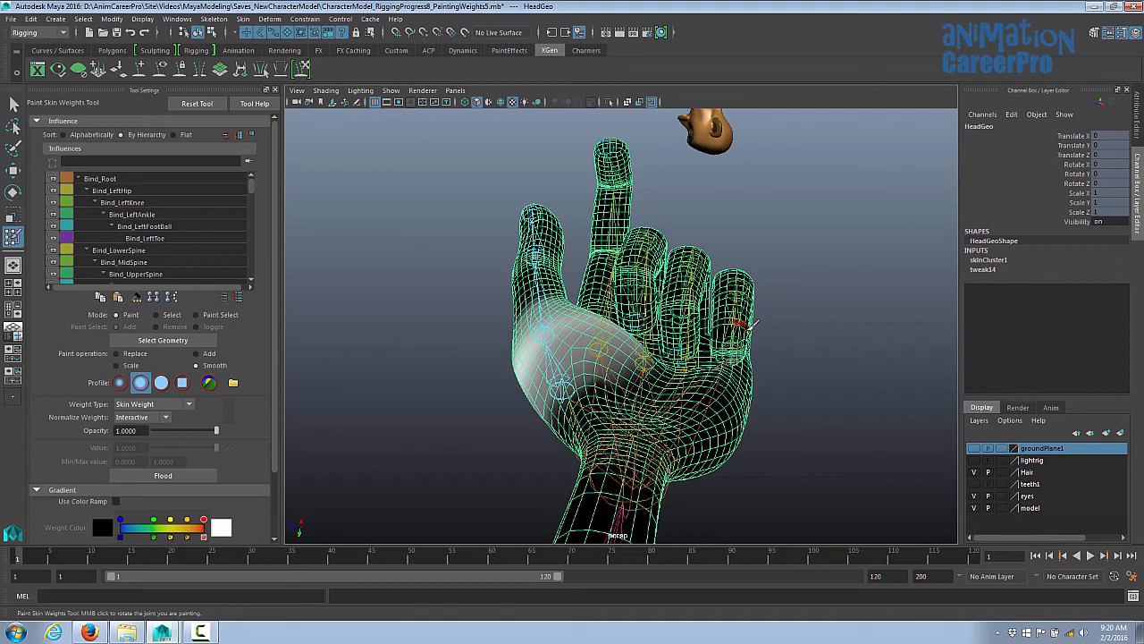
{"action": "left_click_drag", "start_coordinate": [742, 324], "coordinate": [585, 367], "text": "alt"}
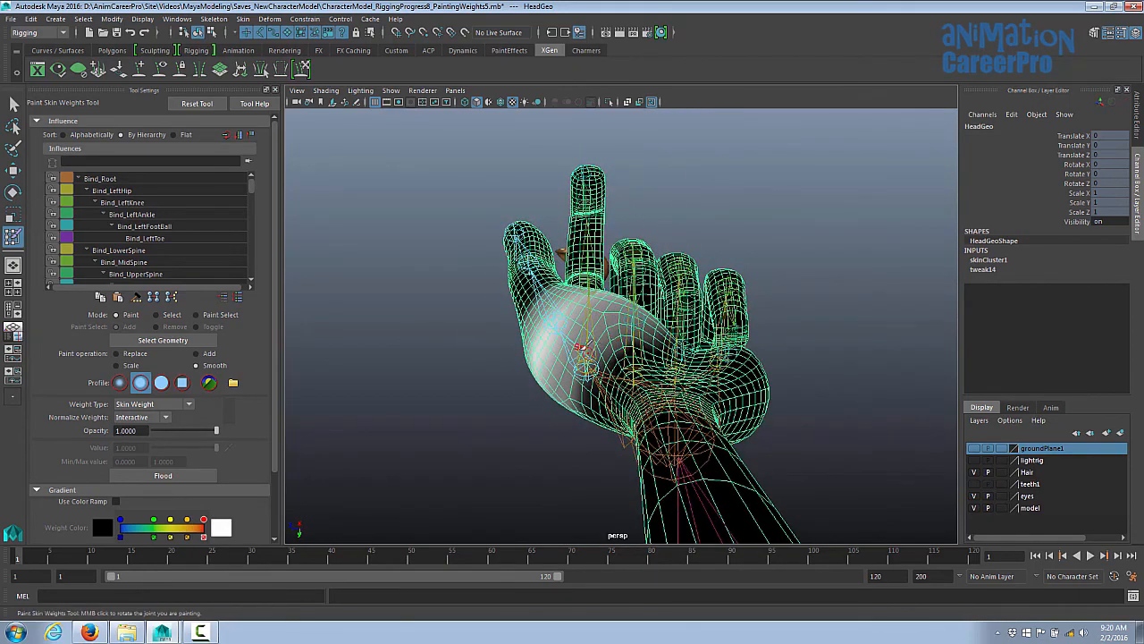
{"action": "left_click_drag", "start_coordinate": [579, 324], "coordinate": [596, 348], "text": "alt"}
- Bend the thumb tip by rotating the Bind_LeftHandThumb3 joint to about 51 degrees on Y
{"action": "key", "text": "q"}
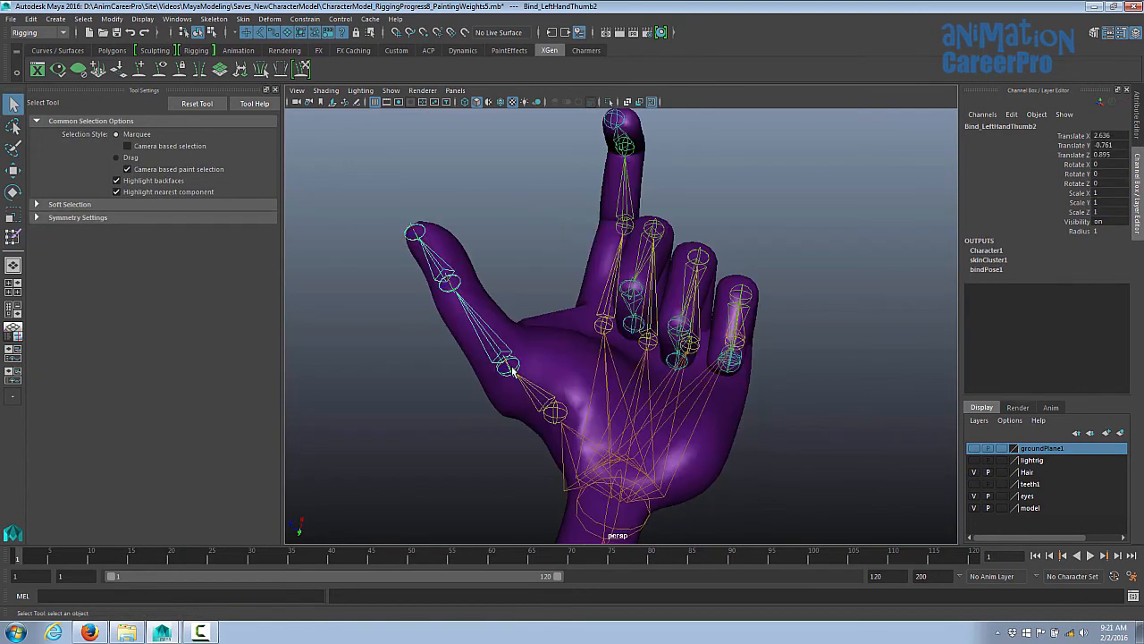
{"action": "key", "text": "e"}
{"action": "left_click_drag", "start_coordinate": [508, 414], "coordinate": [520, 416]}
{"action": "key", "text": "ctrl+z"}
{"action": "left_click", "coordinate": [451, 282]}
{"action": "left_click_drag", "start_coordinate": [451, 334], "coordinate": [423, 329]}
{"action": "mouse_move", "coordinate": [625, 325]}
{"action": "left_mouse_down", "text": "alt"}
{"action": "mouse_move", "coordinate": [625, 306]}
{"action": "mouse_move", "coordinate": [640, 320]}
{"action": "left_mouse_up", "text": "alt"}
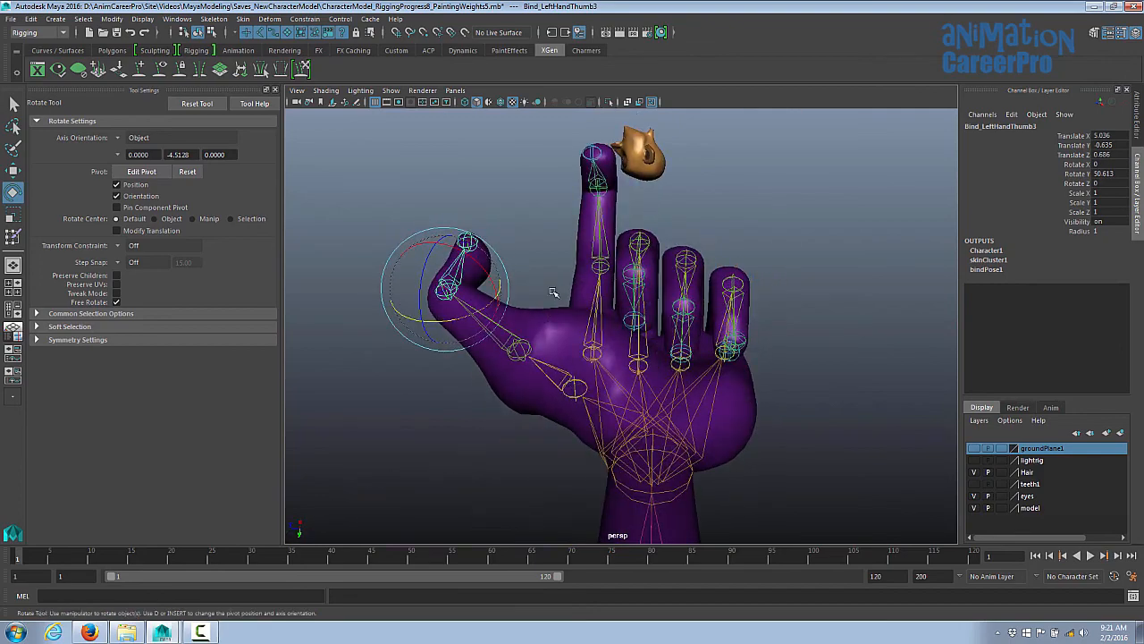
- Refine the thumb weights over the palm, adding at 0.0485 opacity at the base and smoothing Bind_LeftHandThumb2 at 0.4369 opacity
{"action": "mouse_move", "coordinate": [681, 270]}
{"action": "left_mouse_down", "text": "alt"}
{"action": "mouse_move", "coordinate": [590, 340]}
{"action": "mouse_move", "coordinate": [608, 377]}
{"action": "left_mouse_up", "text": "alt"}
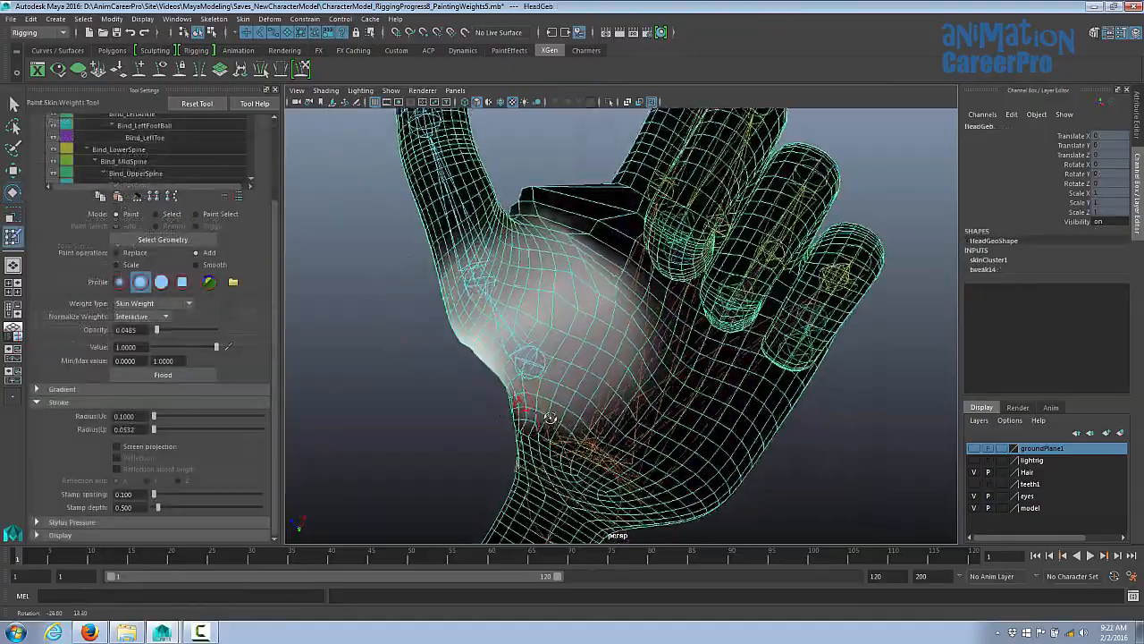
{"action": "mouse_move", "coordinate": [537, 380]}
{"action": "left_mouse_down", "text": "alt"}
{"action": "mouse_move", "coordinate": [553, 365]}
{"action": "mouse_move", "coordinate": [527, 353]}
{"action": "mouse_move", "coordinate": [503, 374]}
{"action": "mouse_move", "coordinate": [534, 355]}
{"action": "mouse_move", "coordinate": [523, 332]}
{"action": "mouse_move", "coordinate": [557, 337]}
{"action": "mouse_move", "coordinate": [548, 367]}
{"action": "mouse_move", "coordinate": [517, 362]}
{"action": "mouse_move", "coordinate": [548, 409]}
{"action": "left_mouse_up", "text": "alt"}
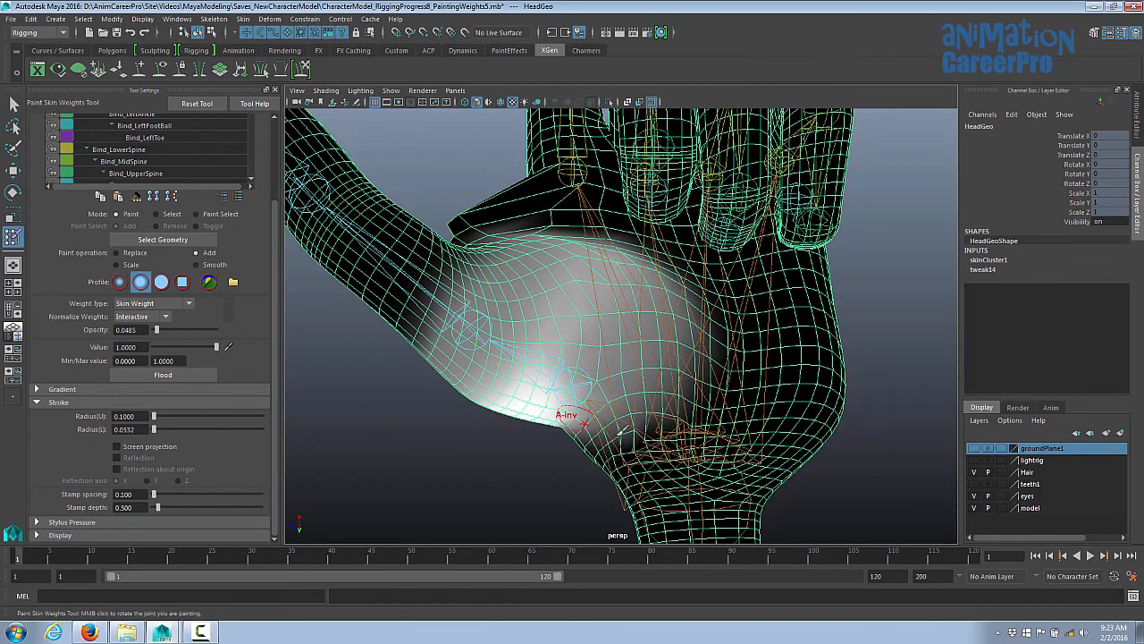
{"action": "left_click_drag", "start_coordinate": [658, 425], "coordinate": [631, 409], "text": "alt"}
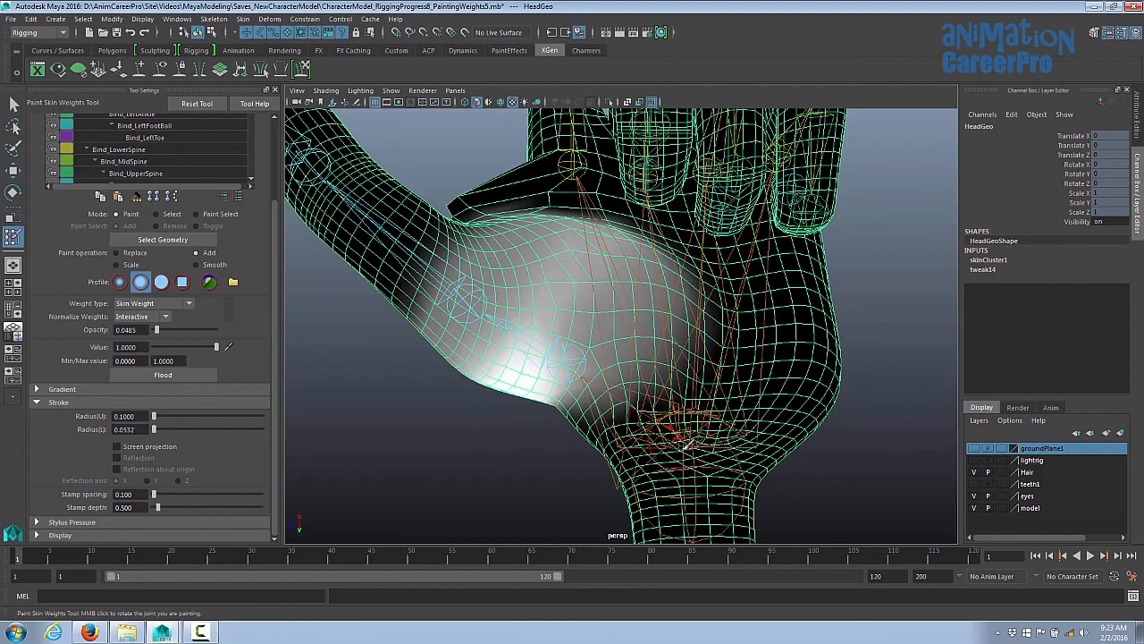
{"action": "left_click_drag", "start_coordinate": [579, 402], "coordinate": [572, 390], "text": "alt"}
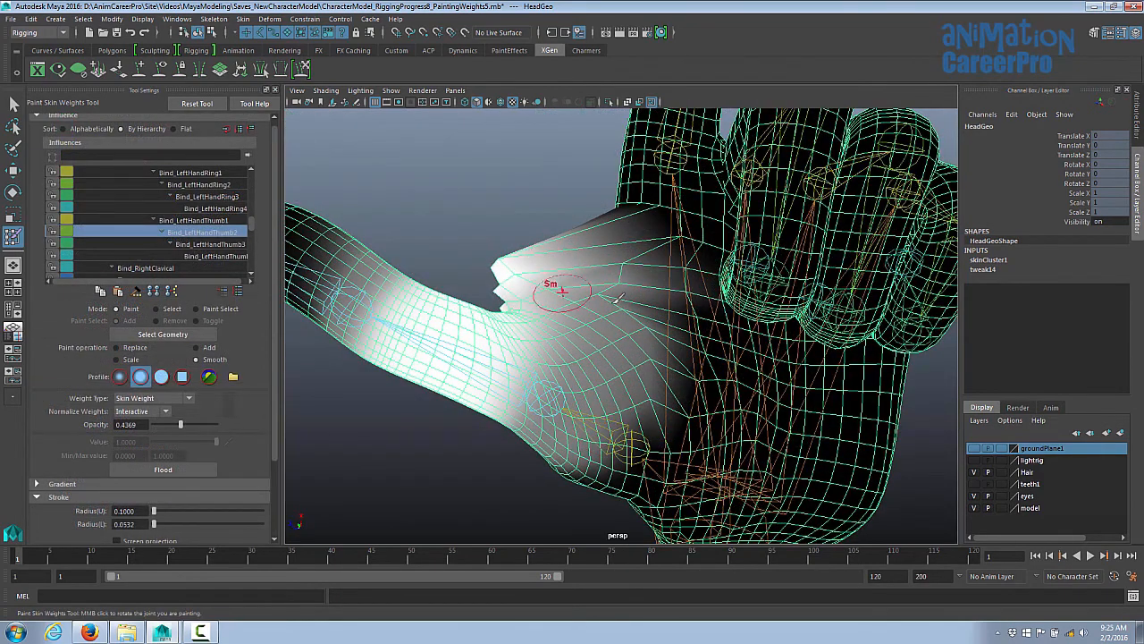
{"action": "mouse_move", "coordinate": [541, 277]}
{"action": "left_mouse_down", "text": "alt"}
{"action": "mouse_move", "coordinate": [562, 321]}
{"action": "mouse_move", "coordinate": [603, 255]}
{"action": "mouse_move", "coordinate": [620, 250]}
{"action": "mouse_move", "coordinate": [587, 263]}
{"action": "left_mouse_up", "text": "alt"}
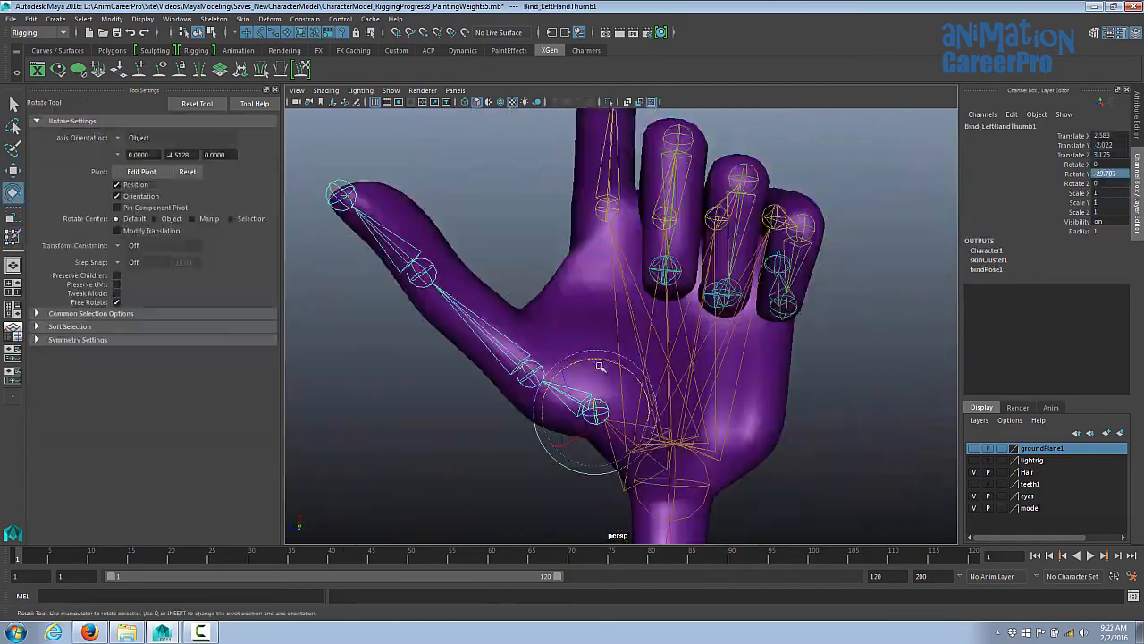
- Pose the thumb base by rotating the Bind_LeftHandThumb1 joint to about -31 degrees on Y
{"action": "left_click_drag", "start_coordinate": [601, 366], "coordinate": [598, 404]}
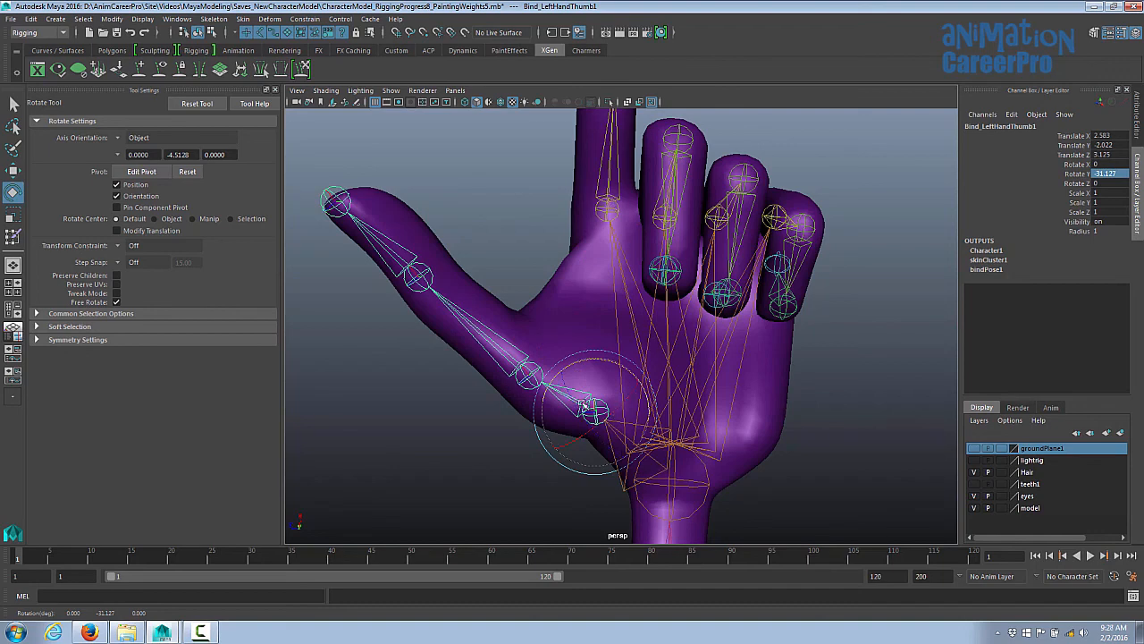
{"action": "left_click_drag", "start_coordinate": [607, 377], "coordinate": [614, 310], "text": "alt"}
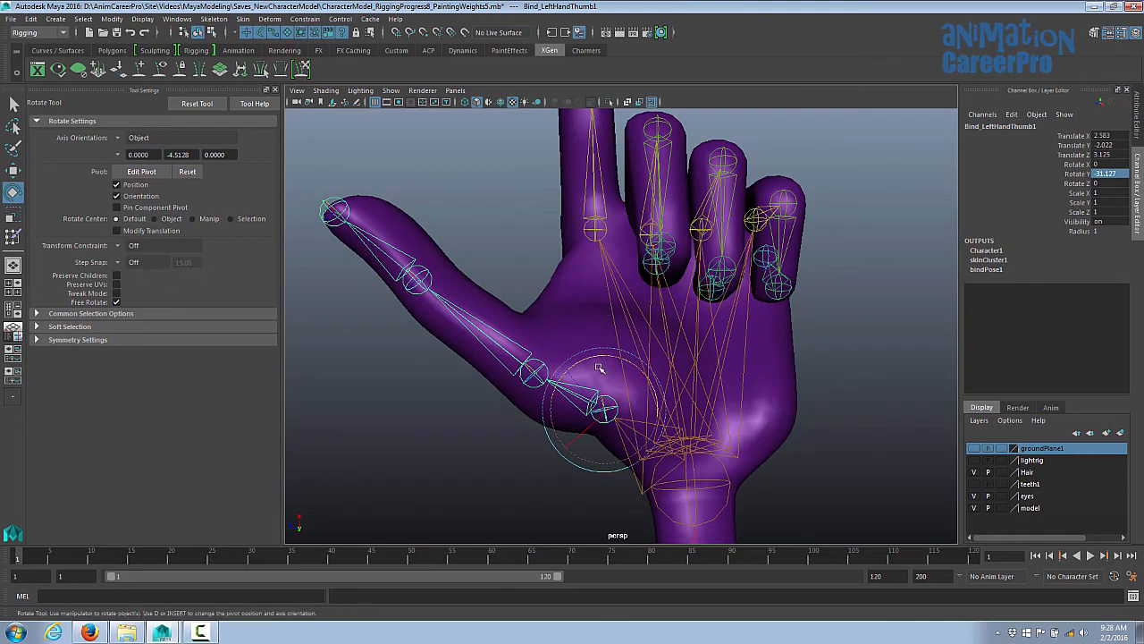
{"action": "mouse_move", "coordinate": [598, 356]}
{"action": "left_mouse_down"}
{"action": "mouse_move", "coordinate": [584, 357]}
{"action": "mouse_move", "coordinate": [600, 371]}
{"action": "left_mouse_up"}
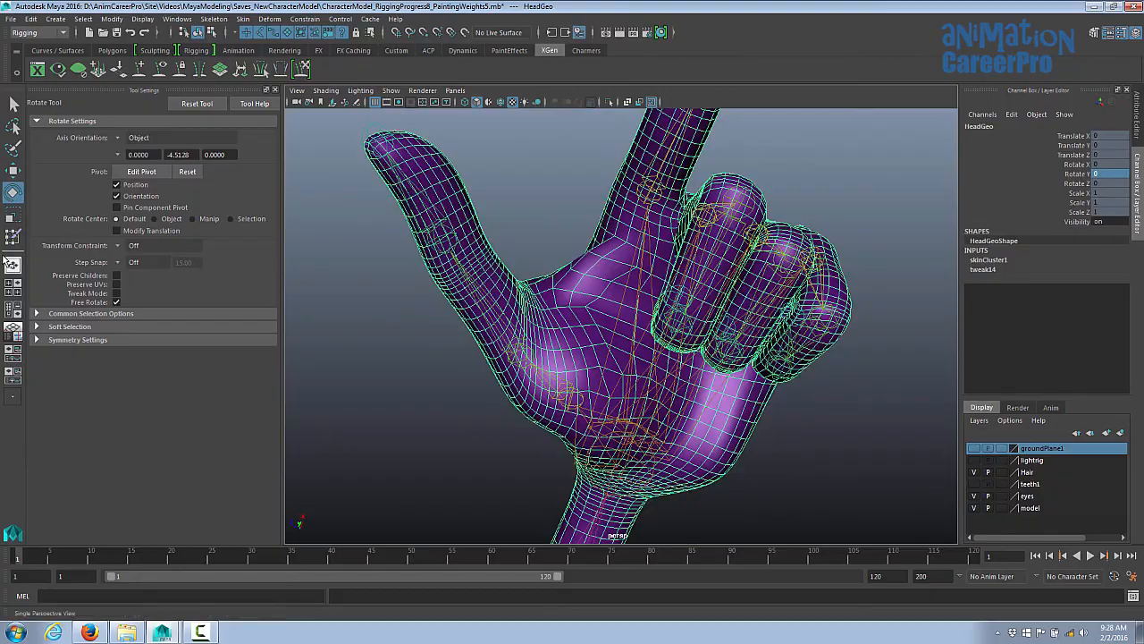
- Add Bind_L_Wrist weight across the palm and the web between thumb and index finger at 0.0388 opacity
{"action": "left_click", "coordinate": [13, 237]}
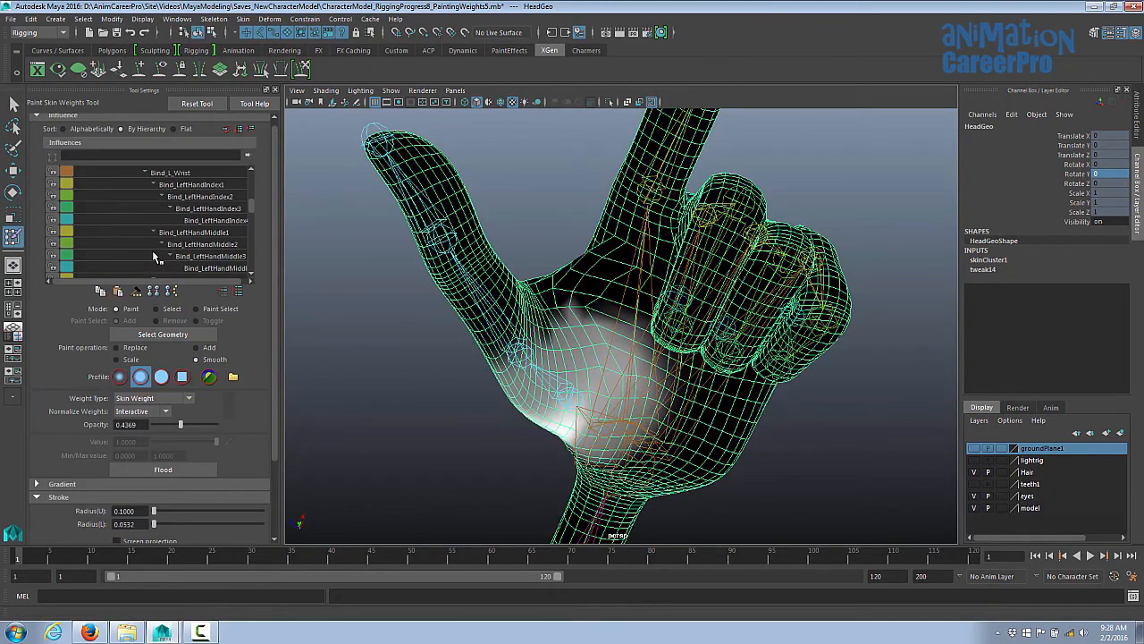
{"action": "scroll", "coordinate": [154, 256], "scroll_direction": "up", "scroll_amount": 4}
{"action": "left_click", "coordinate": [159, 221]}
{"action": "left_click_drag", "start_coordinate": [589, 254], "coordinate": [608, 367], "text": "alt"}
{"action": "right_click_drag", "start_coordinate": [608, 367], "coordinate": [694, 366], "text": "alt"}
{"action": "left_click", "coordinate": [197, 347]}
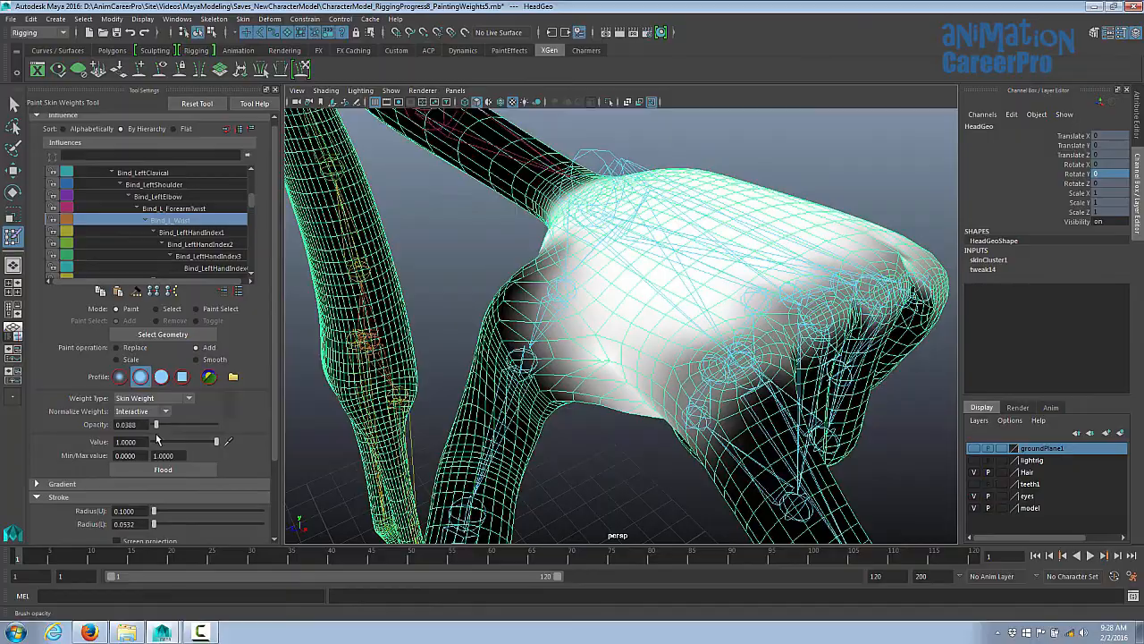
{"action": "left_click_drag", "start_coordinate": [616, 399], "coordinate": [621, 320], "text": "alt"}
{"action": "right_click_drag", "start_coordinate": [620, 319], "coordinate": [688, 317], "text": "alt"}
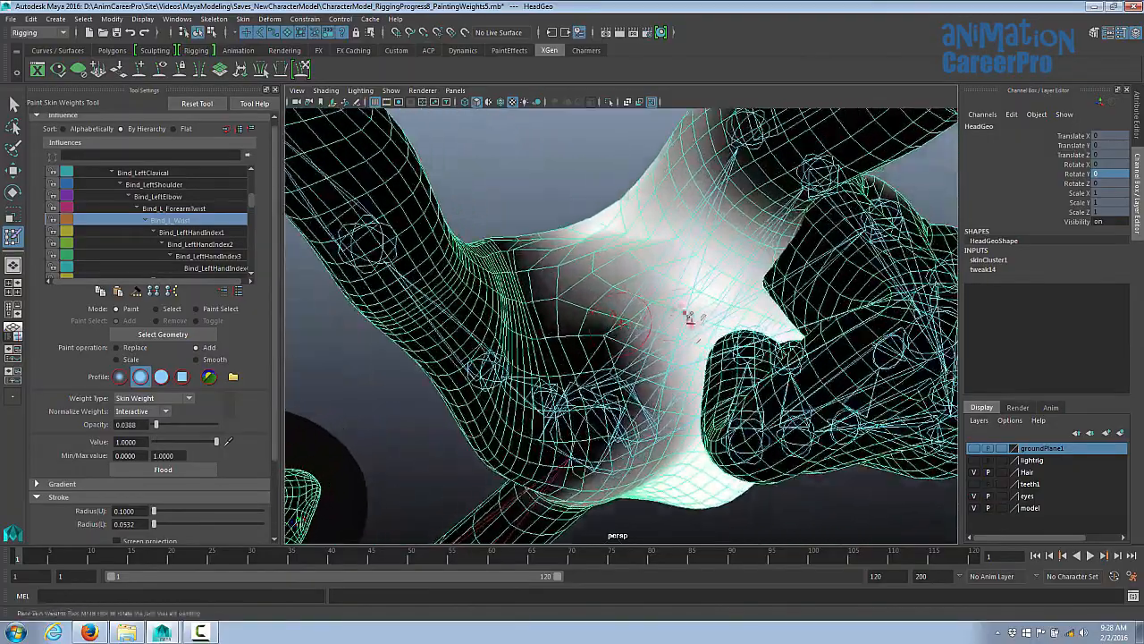
{"action": "mouse_move", "coordinate": [689, 317]}
{"action": "left_mouse_down", "text": "alt"}
{"action": "mouse_move", "coordinate": [640, 252]}
{"action": "mouse_move", "coordinate": [643, 325]}
{"action": "mouse_move", "coordinate": [638, 224]}
{"action": "mouse_move", "coordinate": [634, 281]}
{"action": "mouse_move", "coordinate": [666, 268]}
{"action": "mouse_move", "coordinate": [657, 239]}
{"action": "left_mouse_up", "text": "alt"}
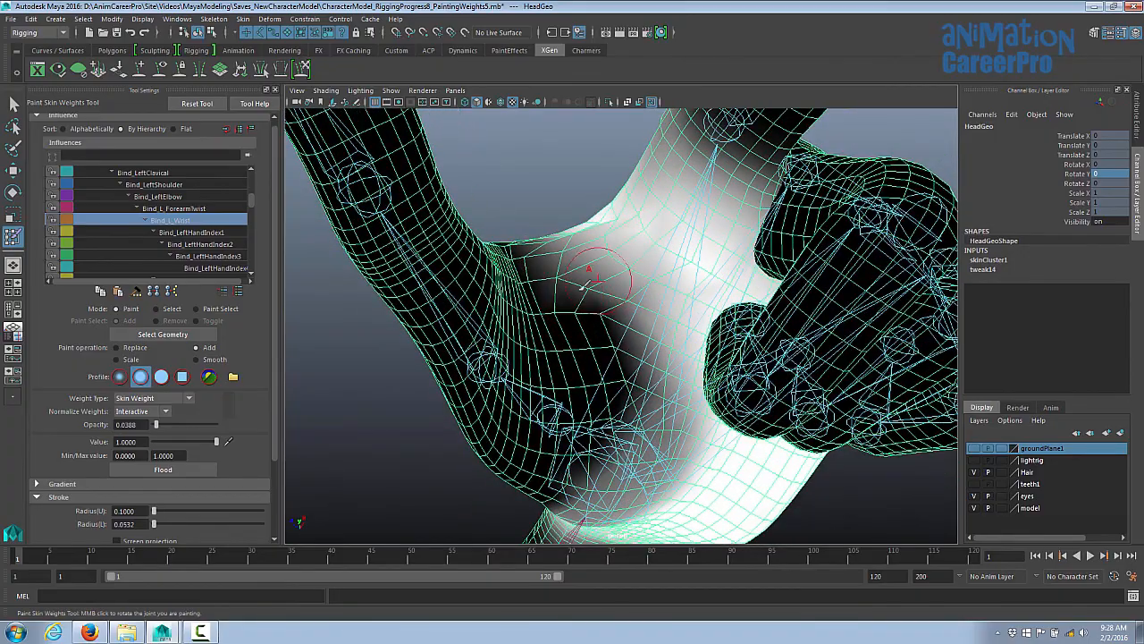
{"action": "mouse_move", "coordinate": [620, 196]}
{"action": "left_mouse_down", "text": "alt"}
{"action": "mouse_move", "coordinate": [620, 233]}
{"action": "mouse_move", "coordinate": [677, 319]}
{"action": "mouse_move", "coordinate": [572, 261]}
{"action": "mouse_move", "coordinate": [528, 255]}
{"action": "mouse_move", "coordinate": [525, 293]}
{"action": "mouse_move", "coordinate": [605, 356]}
{"action": "left_mouse_up", "text": "alt"}
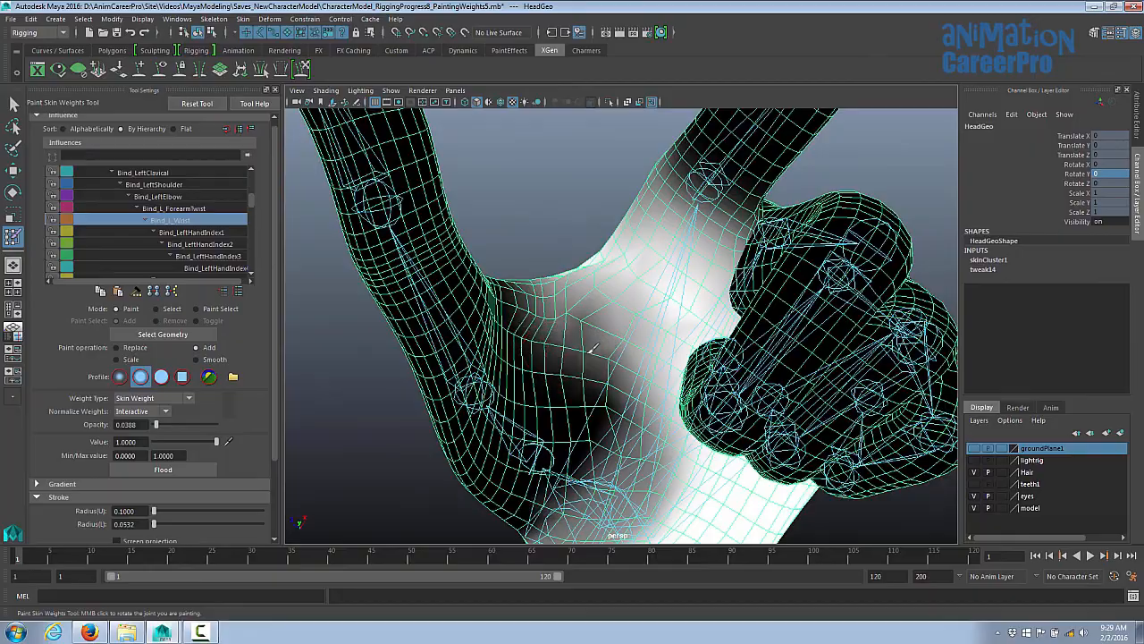
{"action": "left_click_drag", "start_coordinate": [611, 338], "coordinate": [630, 313], "text": "alt"}
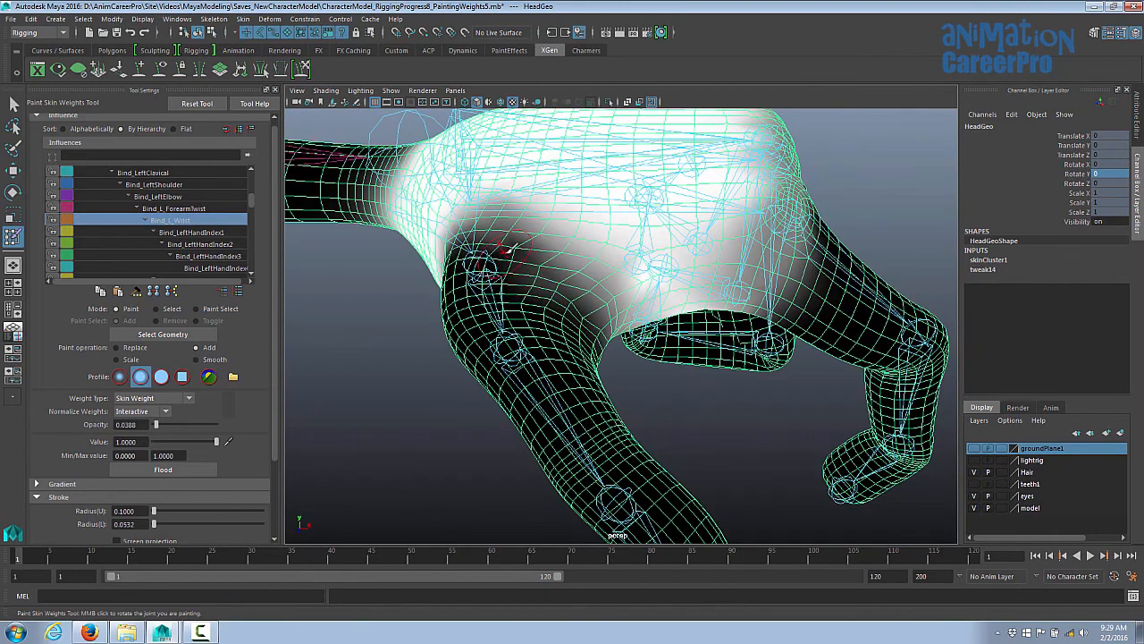
{"action": "left_click_drag", "start_coordinate": [546, 273], "coordinate": [512, 280], "text": "alt"}
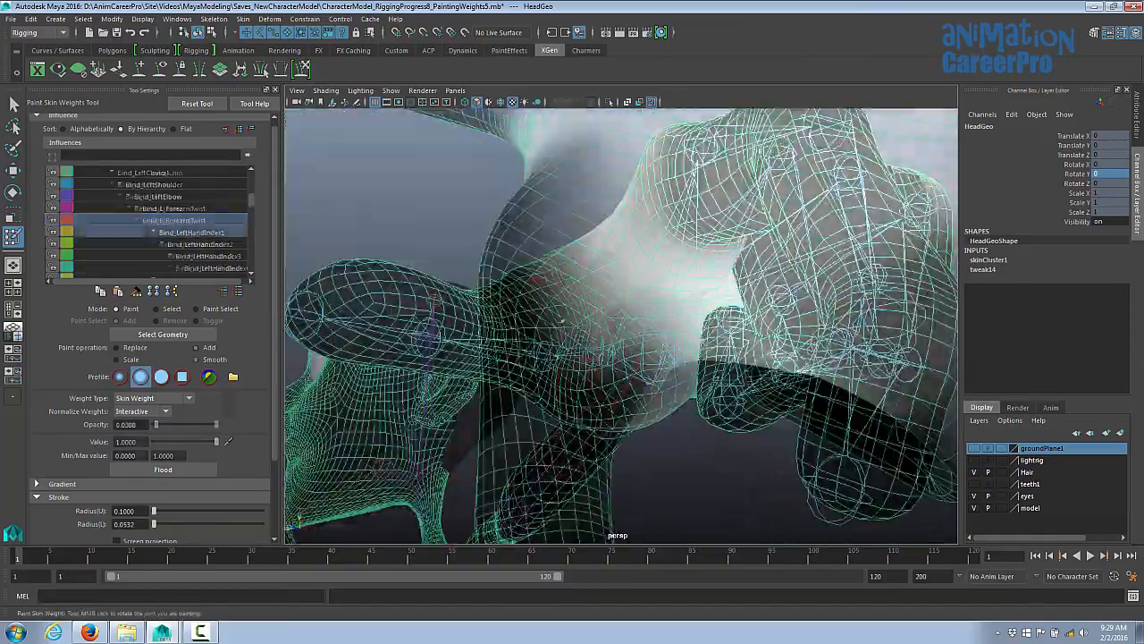
- Add Bind_LeftHandThumb3 weight around the bent thumb's upper joint at 0.0291 opacity with a smaller brush radius
{"action": "left_click_drag", "start_coordinate": [472, 374], "coordinate": [556, 241], "text": "alt"}
{"action": "mouse_move", "coordinate": [545, 301]}
{"action": "left_mouse_down", "text": "alt"}
{"action": "mouse_move", "coordinate": [572, 192]}
{"action": "mouse_move", "coordinate": [646, 257]}
{"action": "mouse_move", "coordinate": [645, 333]}
{"action": "left_mouse_up", "text": "alt"}
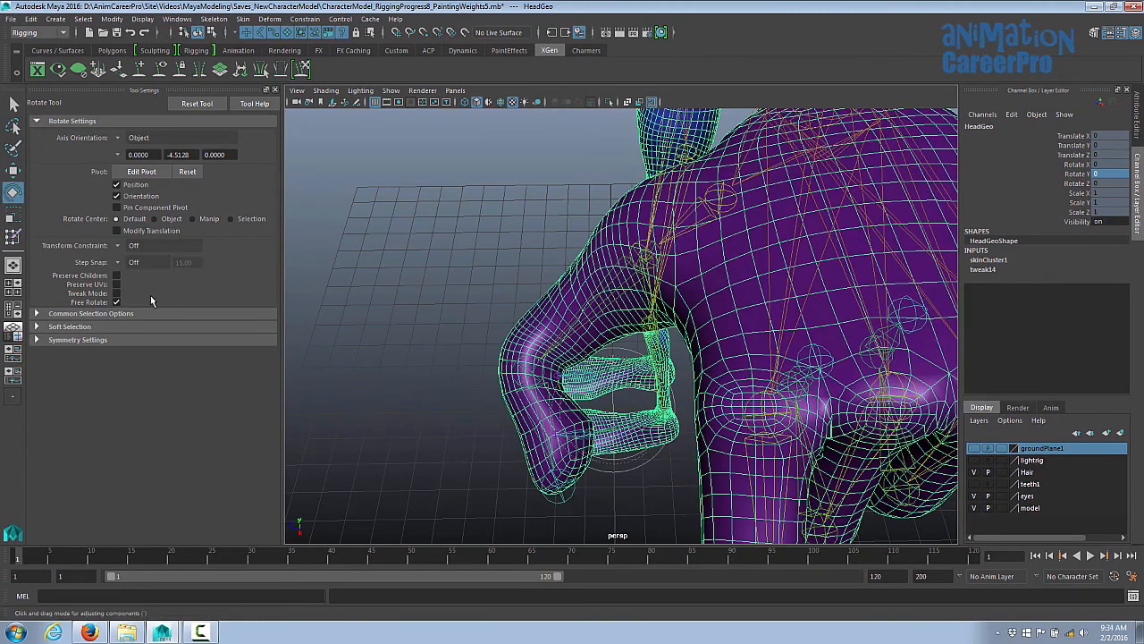
{"action": "key", "text": "y"}
{"action": "left_click", "coordinate": [200, 220]}
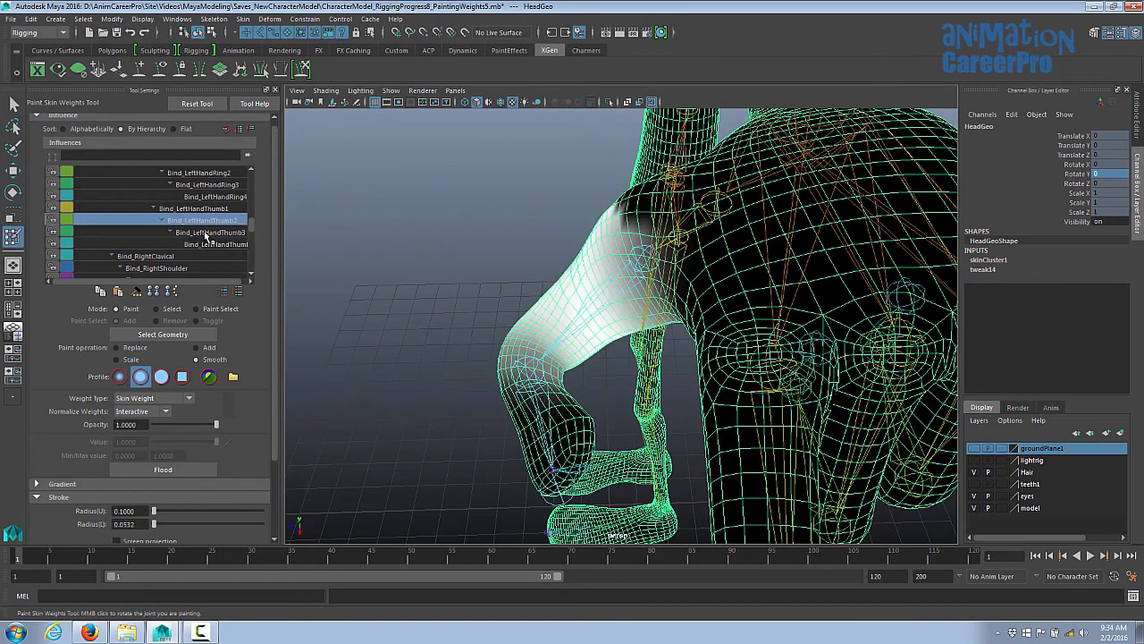
{"action": "left_click", "coordinate": [206, 232]}
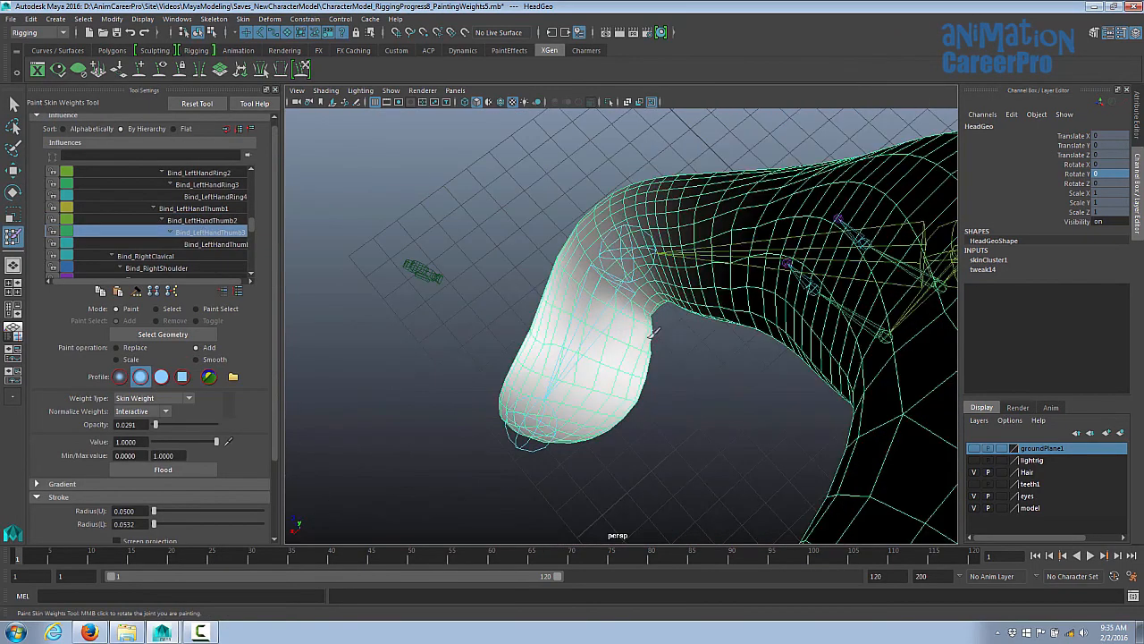
{"action": "mouse_move", "coordinate": [674, 359]}
{"action": "left_mouse_down", "text": "alt"}
{"action": "mouse_move", "coordinate": [615, 357]}
{"action": "mouse_move", "coordinate": [621, 292]}
{"action": "mouse_move", "coordinate": [654, 301]}
{"action": "mouse_move", "coordinate": [682, 334]}
{"action": "mouse_move", "coordinate": [748, 350]}
{"action": "mouse_move", "coordinate": [715, 342]}
{"action": "mouse_move", "coordinate": [645, 264]}
{"action": "mouse_move", "coordinate": [641, 245]}
{"action": "mouse_move", "coordinate": [660, 228]}
{"action": "left_mouse_up", "text": "alt"}
{"action": "double_click", "coordinate": [124, 511]}
{"action": "type", "text": "3"}
{"action": "key", "text": "Return"}
{"action": "mouse_move", "coordinate": [656, 184]}
{"action": "left_mouse_down"}
{"action": "mouse_move", "coordinate": [680, 280]}
{"action": "mouse_move", "coordinate": [648, 172]}
{"action": "mouse_move", "coordinate": [722, 359]}
{"action": "mouse_move", "coordinate": [675, 259]}
{"action": "left_mouse_up"}
{"action": "left_click_drag", "start_coordinate": [652, 195], "coordinate": [702, 325]}
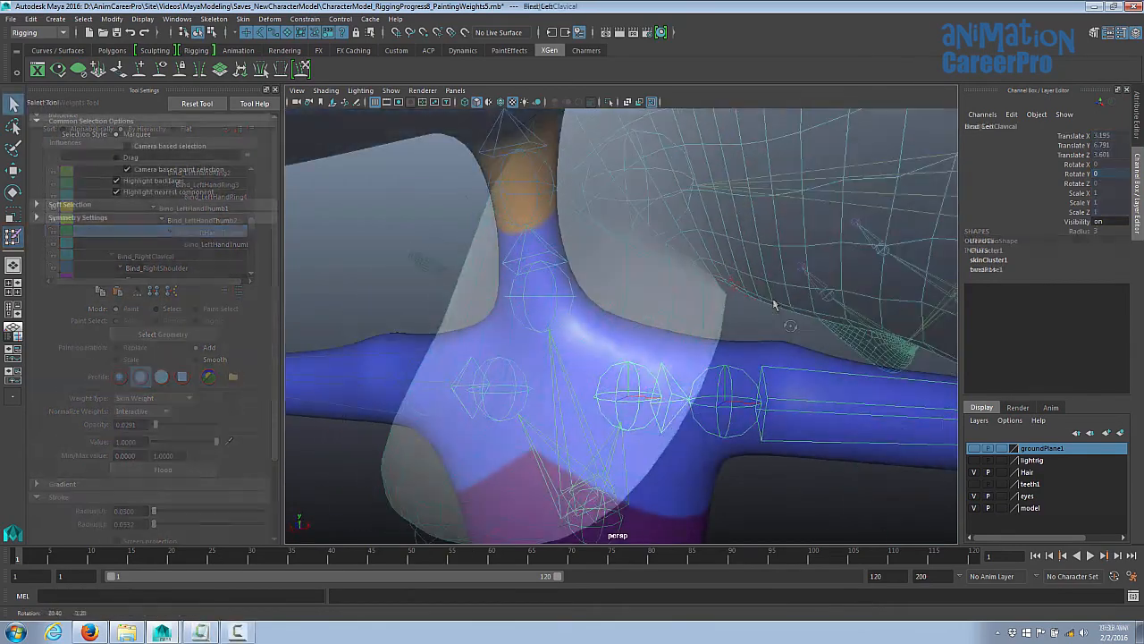
- Raise the Bind_LeftClavical joint with the Move tool to test how the shoulder and neck base deform
{"action": "mouse_move", "coordinate": [774, 305]}
{"action": "left_mouse_down", "text": "alt"}
{"action": "mouse_move", "coordinate": [787, 296]}
{"action": "mouse_move", "coordinate": [788, 306]}
{"action": "left_mouse_up", "text": "alt"}
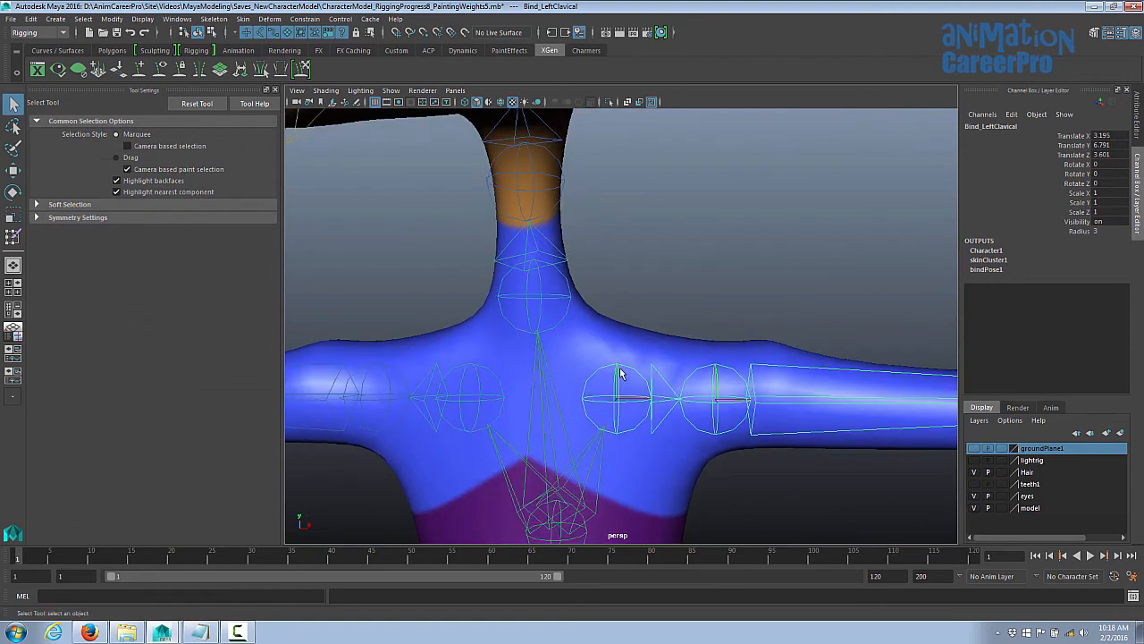
{"action": "key", "text": "w"}
{"action": "left_click_drag", "start_coordinate": [616, 352], "coordinate": [563, 262]}
{"action": "left_click", "coordinate": [567, 273]}
{"action": "key", "text": "e"}
{"action": "right_click_drag", "start_coordinate": [602, 268], "coordinate": [771, 296], "text": "alt"}
{"action": "left_click_drag", "start_coordinate": [772, 296], "coordinate": [763, 304], "text": "alt"}
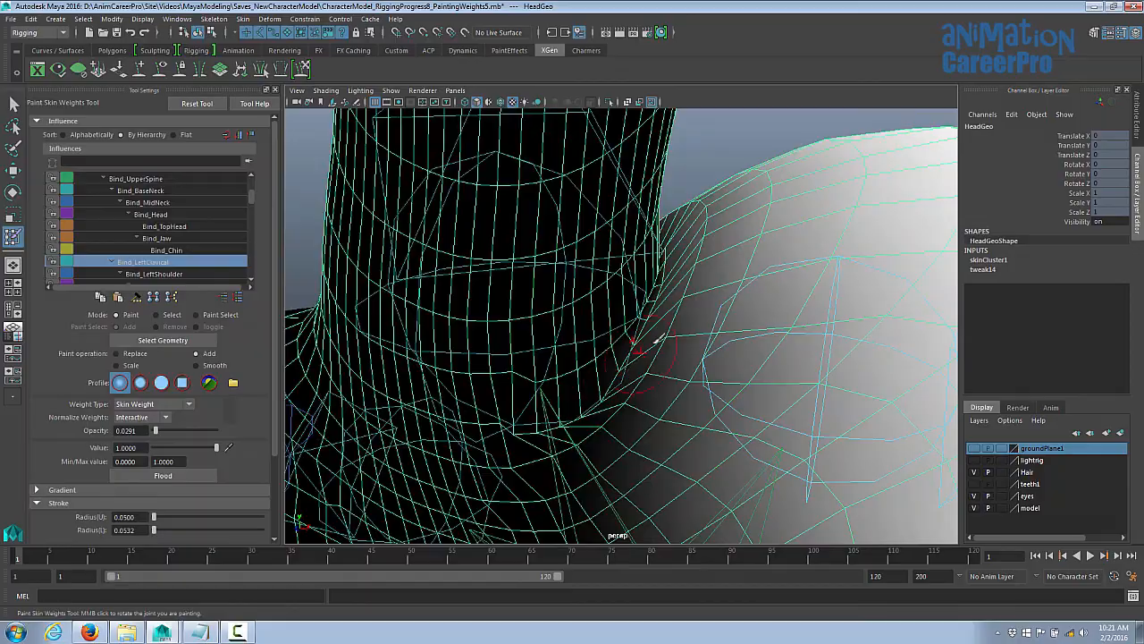
- Add Bind_LeftClavical weight along the neck base at 0.0291 opacity, and open the clavicle joint's Translate Y for editing
{"action": "mouse_move", "coordinate": [658, 338]}
{"action": "left_mouse_down", "text": "alt"}
{"action": "mouse_move", "coordinate": [603, 360]}
{"action": "mouse_move", "coordinate": [470, 365]}
{"action": "mouse_move", "coordinate": [621, 320]}
{"action": "mouse_move", "coordinate": [691, 259]}
{"action": "left_mouse_up", "text": "alt"}
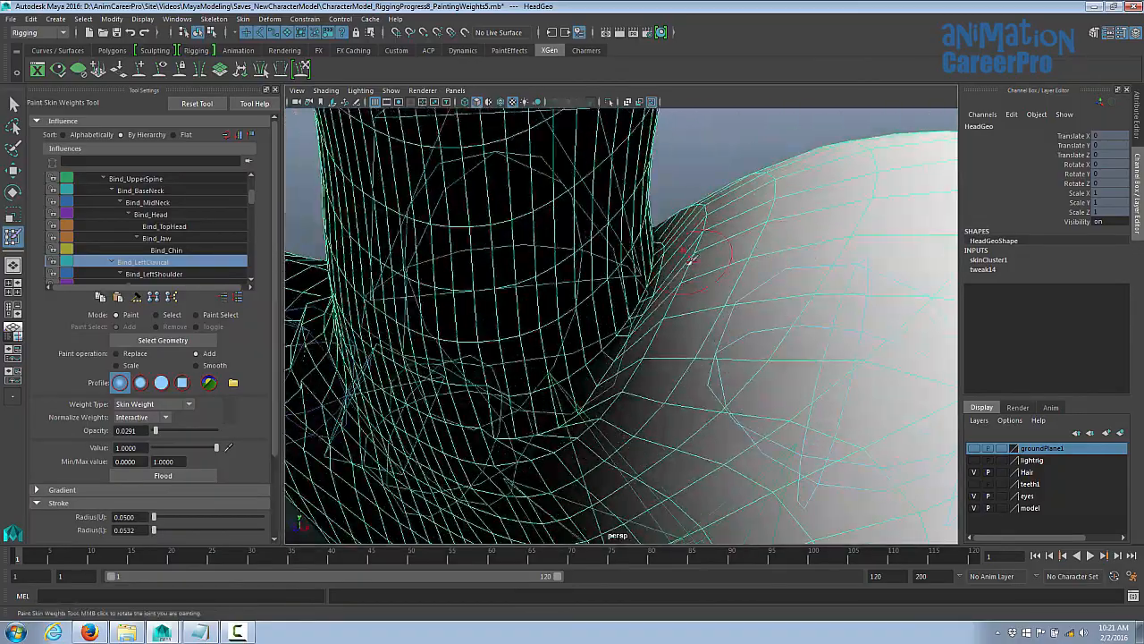
{"action": "left_click_drag", "start_coordinate": [646, 330], "coordinate": [613, 362], "text": "alt"}
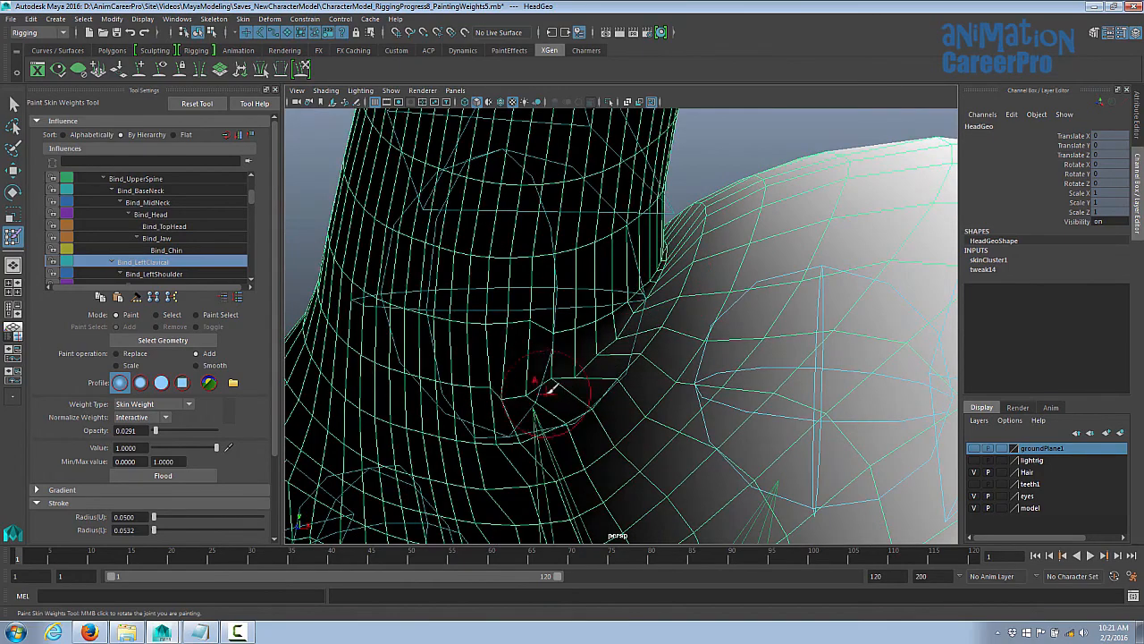
{"action": "mouse_move", "coordinate": [684, 262]}
{"action": "left_mouse_down", "text": "alt"}
{"action": "mouse_move", "coordinate": [685, 247]}
{"action": "mouse_move", "coordinate": [639, 332]}
{"action": "mouse_move", "coordinate": [680, 257]}
{"action": "left_mouse_up", "text": "alt"}
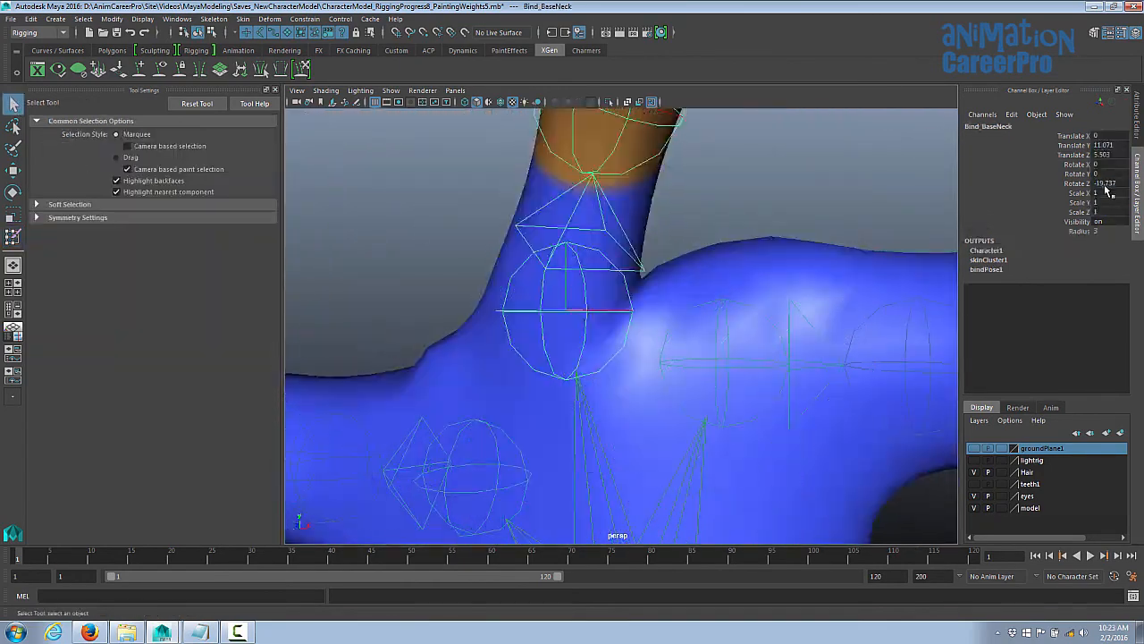
{"action": "left_click", "coordinate": [808, 351]}
{"action": "double_click", "coordinate": [1102, 145]}
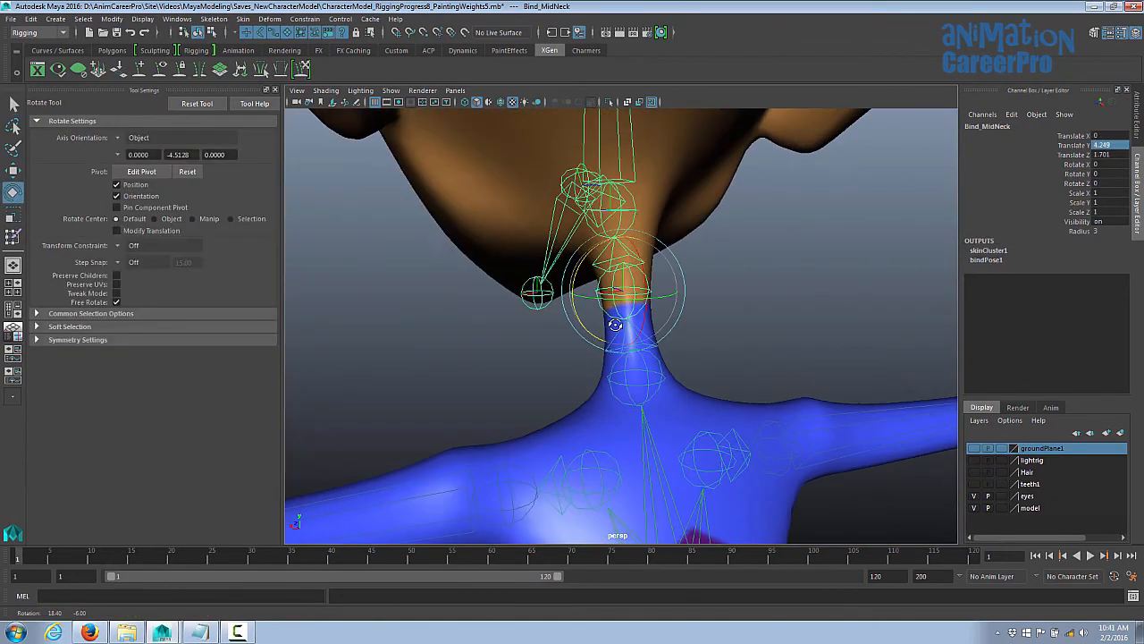
- Try bending the neck by rotating the Bind_MidNeck joint to about 12 degrees on X, and undo the rotation
{"action": "left_click_drag", "start_coordinate": [615, 324], "coordinate": [735, 301], "text": "alt"}
{"action": "key", "text": "ctrl+z"}
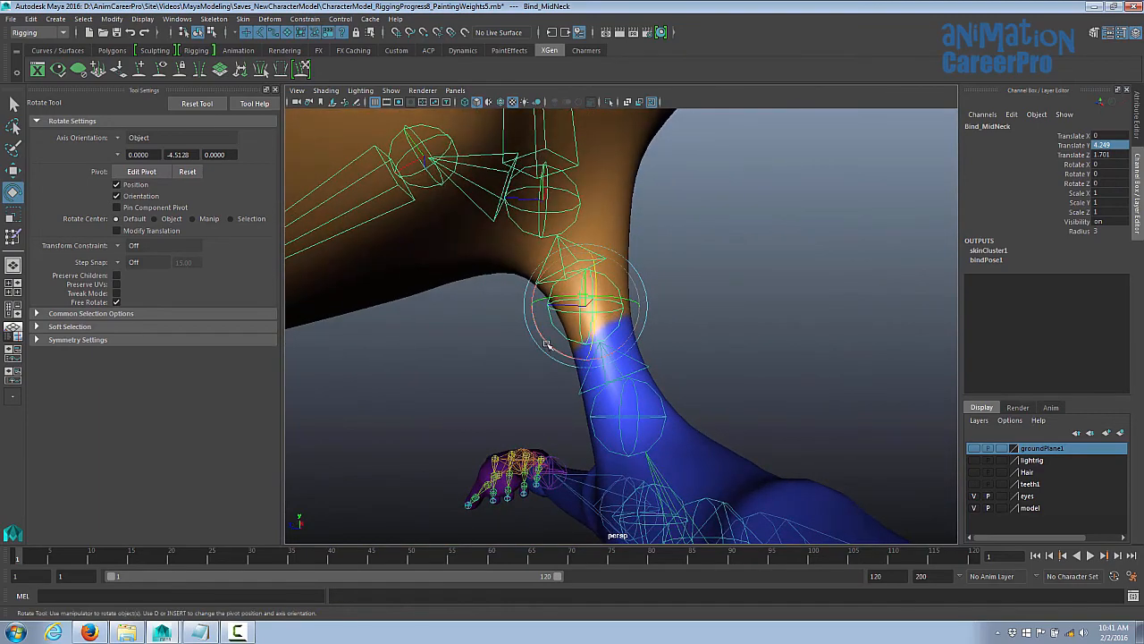
{"action": "left_click_drag", "start_coordinate": [548, 344], "coordinate": [577, 326]}
{"action": "left_click_drag", "start_coordinate": [686, 320], "coordinate": [582, 322], "text": "alt"}
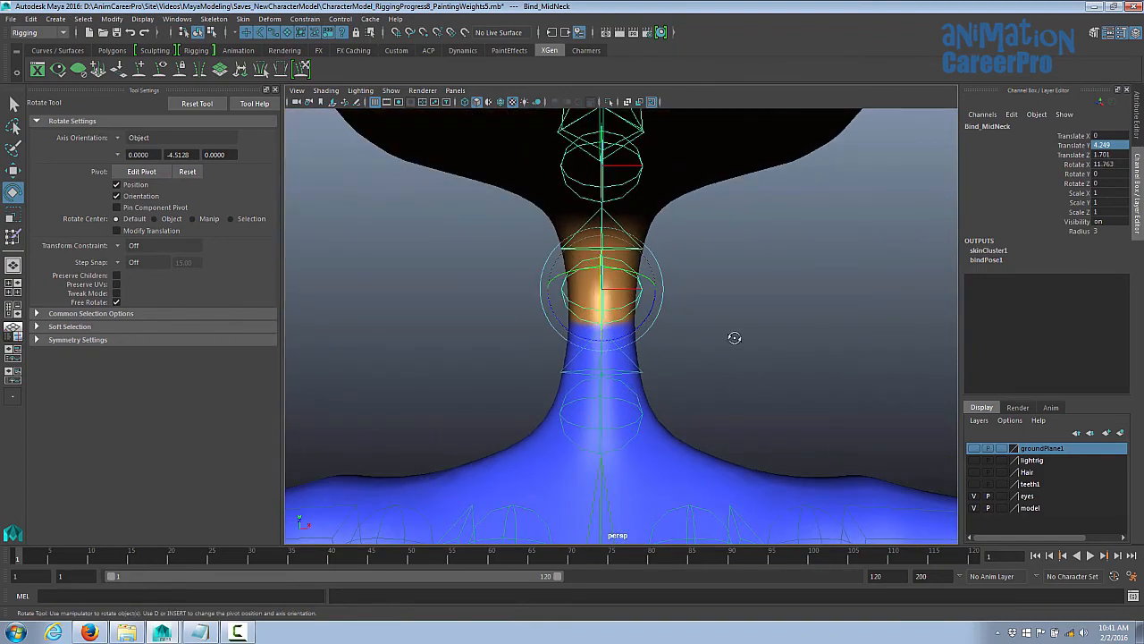
{"action": "left_click_drag", "start_coordinate": [735, 338], "coordinate": [706, 349], "text": "alt"}
{"action": "right_click_drag", "start_coordinate": [706, 349], "coordinate": [527, 401], "text": "alt"}
{"action": "key", "text": "ctrl+z"}
- Refine the Bind_UpperSpine weights across the chest and below the armpit with Smooth and Add, using a 0.15 brush radius
{"action": "middle_click_drag", "start_coordinate": [643, 416], "coordinate": [633, 347], "text": "alt"}
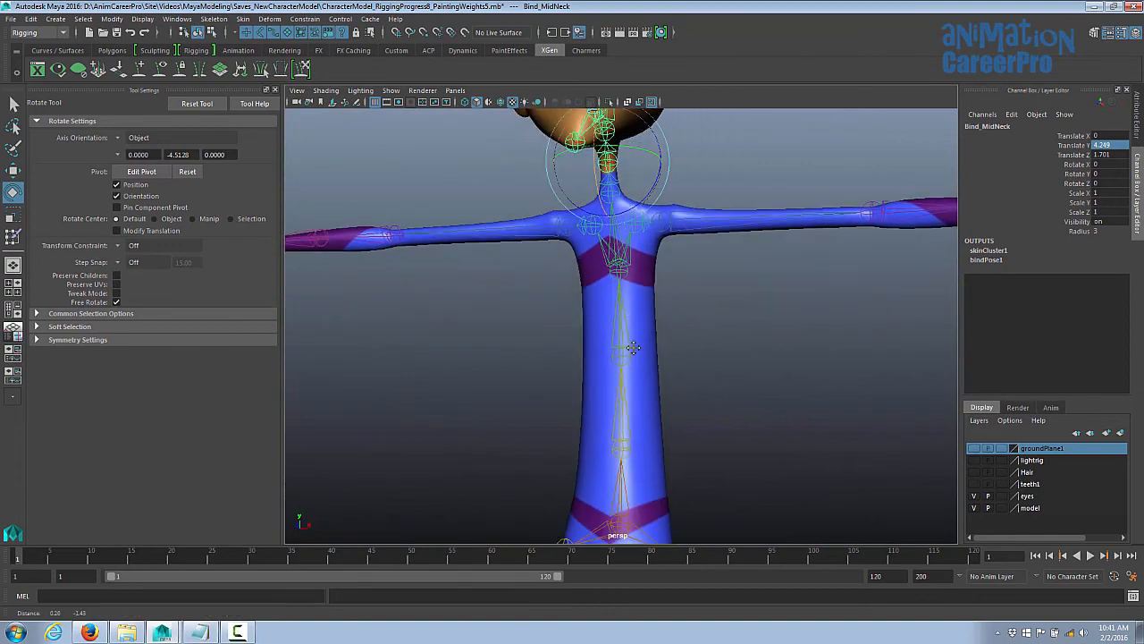
{"action": "right_click_drag", "start_coordinate": [610, 355], "coordinate": [715, 404], "text": "alt"}
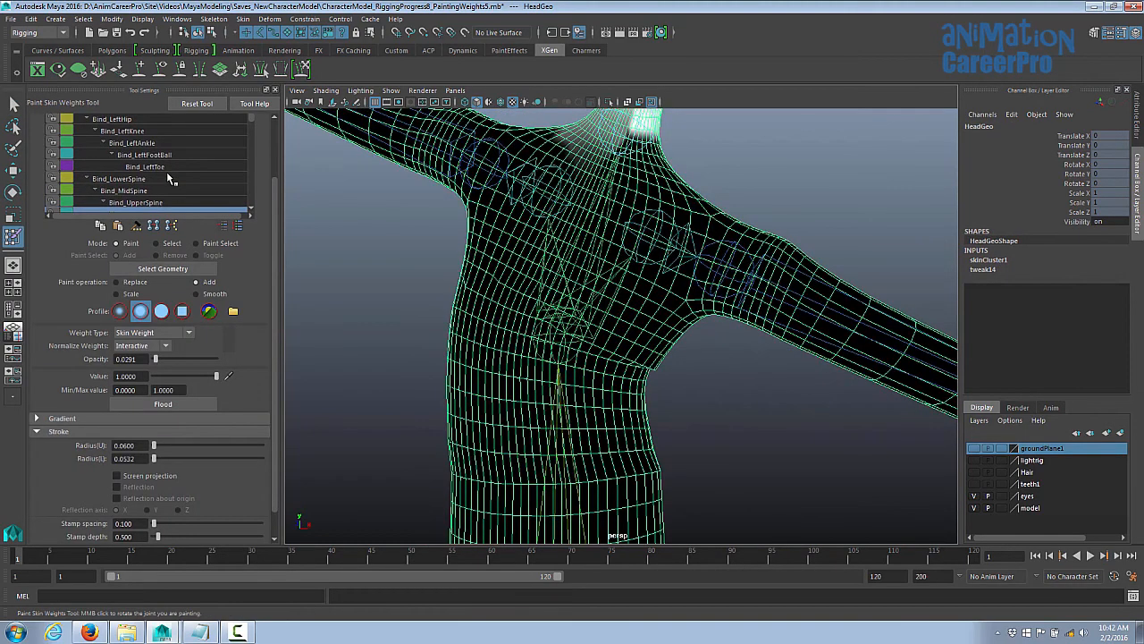
{"action": "scroll", "coordinate": [165, 168], "scroll_direction": "down", "scroll_amount": 3}
{"action": "left_click", "coordinate": [162, 154]}
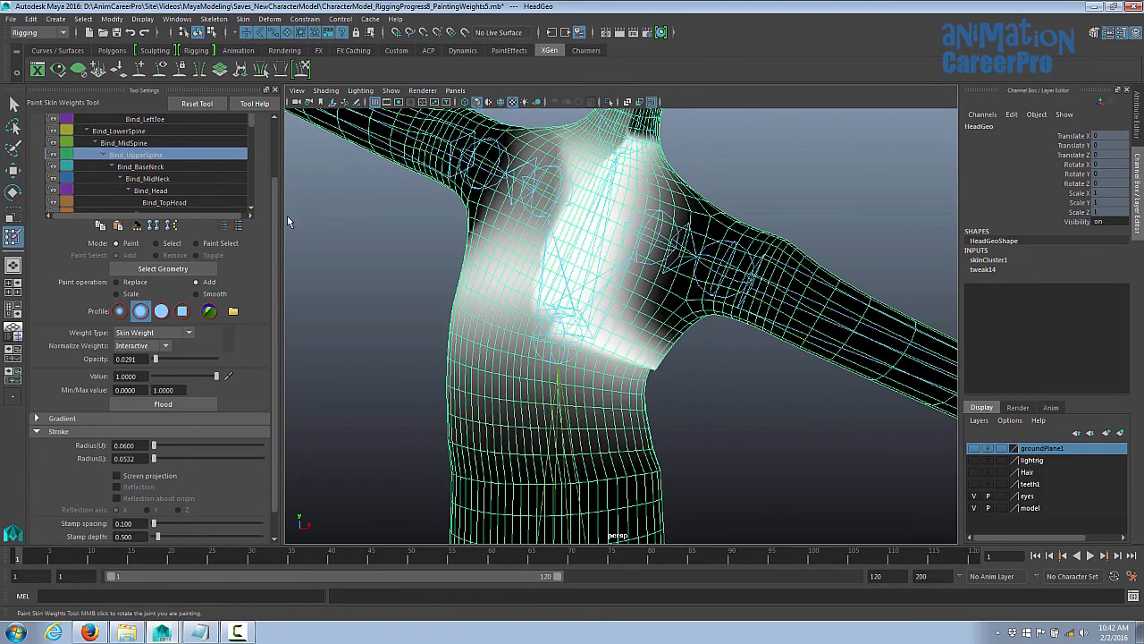
{"action": "left_click_drag", "start_coordinate": [590, 313], "coordinate": [649, 316], "text": "alt"}
{"action": "left_click", "coordinate": [202, 293]}
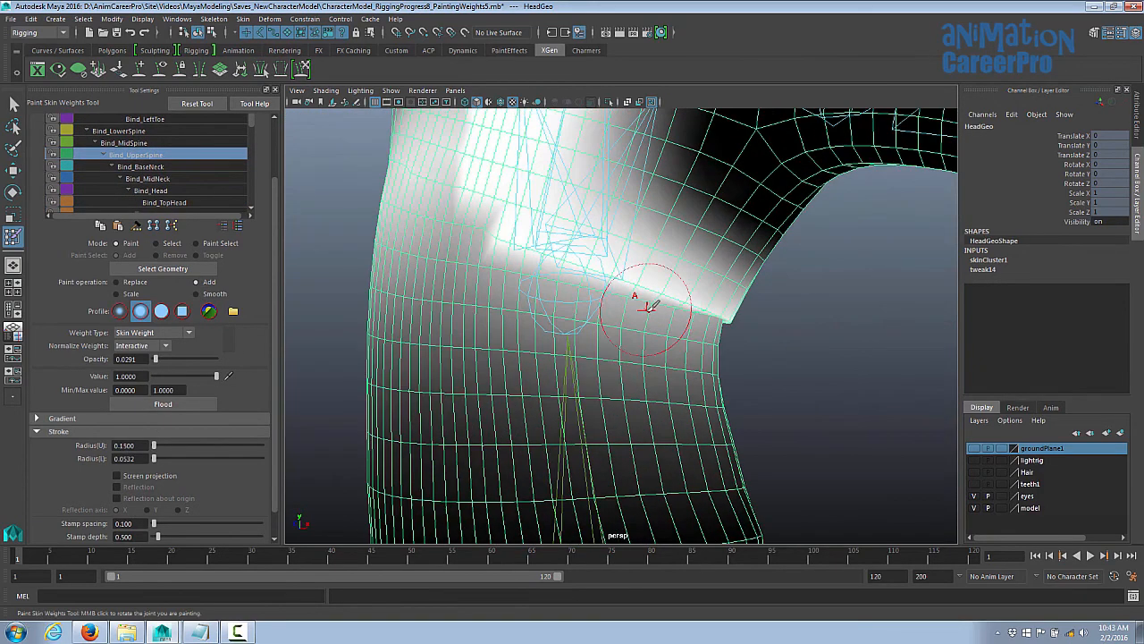
{"action": "mouse_move", "coordinate": [709, 328]}
{"action": "left_mouse_down", "text": "alt"}
{"action": "mouse_move", "coordinate": [743, 376]}
{"action": "mouse_move", "coordinate": [563, 293]}
{"action": "mouse_move", "coordinate": [686, 327]}
{"action": "mouse_move", "coordinate": [582, 352]}
{"action": "mouse_move", "coordinate": [574, 294]}
{"action": "mouse_move", "coordinate": [653, 286]}
{"action": "mouse_move", "coordinate": [724, 324]}
{"action": "mouse_move", "coordinate": [746, 293]}
{"action": "left_mouse_up", "text": "alt"}
{"action": "right_click_drag", "start_coordinate": [747, 293], "coordinate": [927, 340], "text": "alt"}
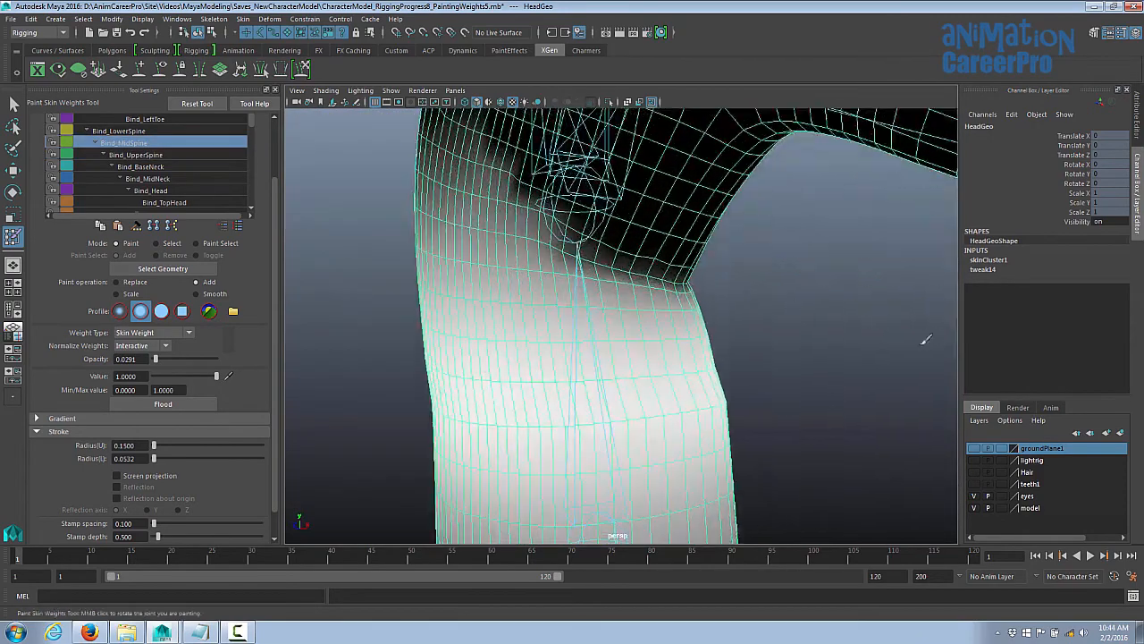
- Blend the Bind_MidSpine weights below the armpits and around the upper torso with Smooth at 0.6602 opacity
{"action": "mouse_move", "coordinate": [805, 337]}
{"action": "left_mouse_down", "text": "alt"}
{"action": "mouse_move", "coordinate": [676, 329]}
{"action": "mouse_move", "coordinate": [653, 381]}
{"action": "left_mouse_up", "text": "alt"}
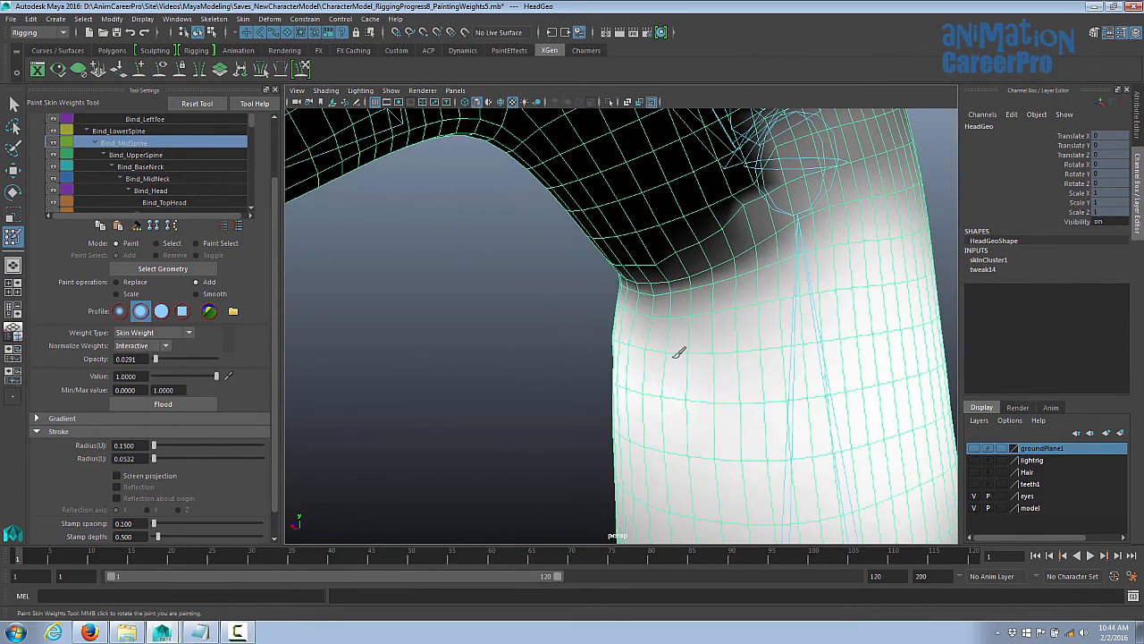
{"action": "left_click_drag", "start_coordinate": [731, 310], "coordinate": [610, 306], "text": "alt"}
{"action": "left_click", "coordinate": [196, 293]}
{"action": "left_click_drag", "start_coordinate": [156, 359], "coordinate": [195, 362]}
{"action": "left_click_drag", "start_coordinate": [638, 332], "coordinate": [658, 261], "text": "alt"}
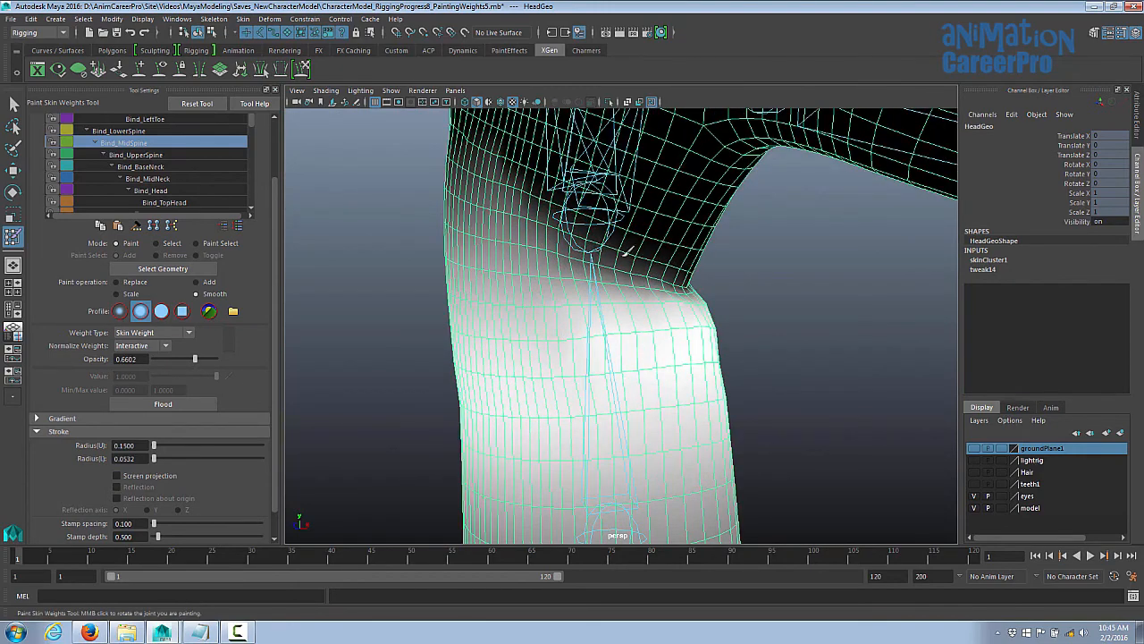
{"action": "mouse_move", "coordinate": [626, 252]}
{"action": "left_mouse_down", "text": "alt"}
{"action": "mouse_move", "coordinate": [652, 255]}
{"action": "mouse_move", "coordinate": [706, 223]}
{"action": "left_mouse_up", "text": "alt"}
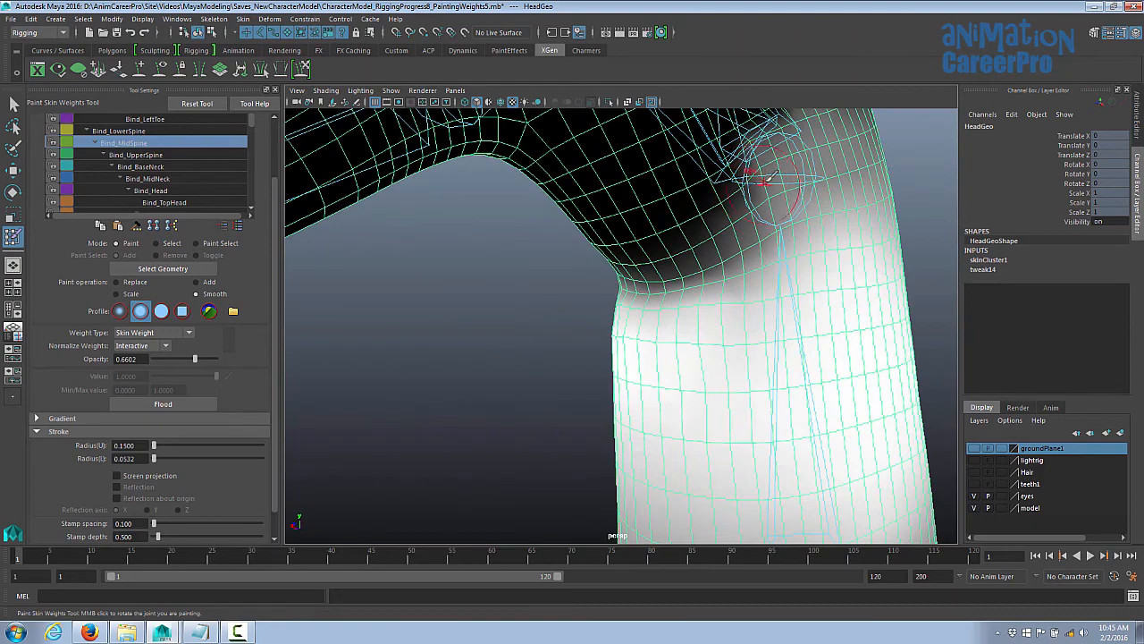
- Blend the Bind_MidSpine and Bind_UpperSpine weights below the armpits with Smooth at 0.6602 opacity
{"action": "mouse_move", "coordinate": [729, 182]}
{"action": "left_mouse_down", "text": "alt"}
{"action": "mouse_move", "coordinate": [754, 191]}
{"action": "mouse_move", "coordinate": [735, 256]}
{"action": "left_mouse_up", "text": "alt"}
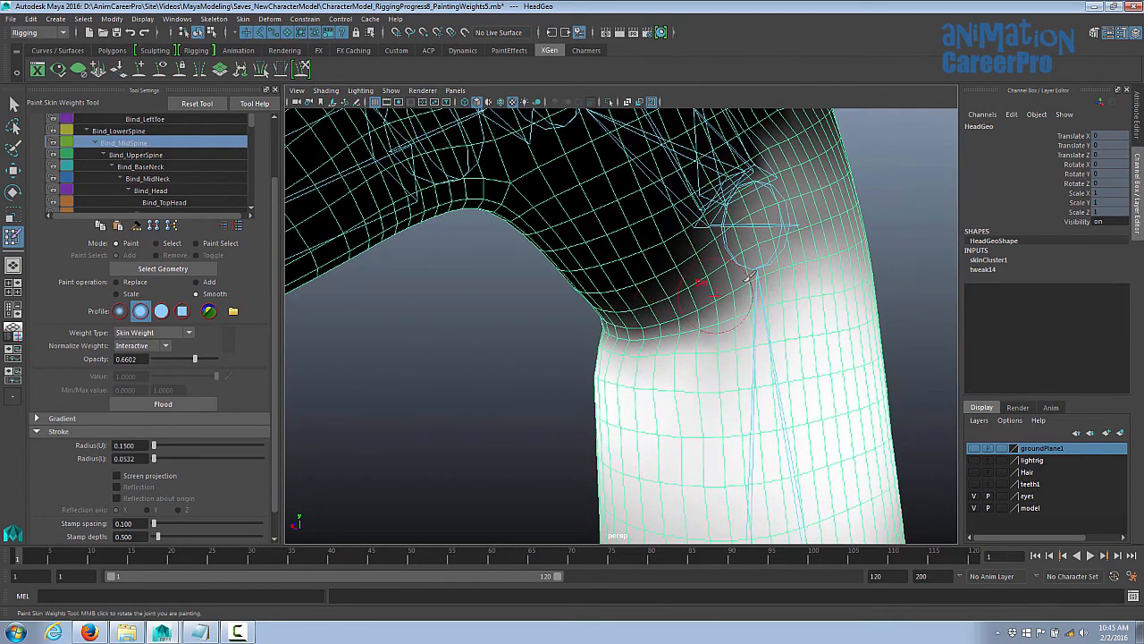
{"action": "mouse_move", "coordinate": [642, 322]}
{"action": "left_mouse_down", "text": "alt"}
{"action": "mouse_move", "coordinate": [633, 328]}
{"action": "mouse_move", "coordinate": [822, 312]}
{"action": "mouse_move", "coordinate": [758, 341]}
{"action": "left_mouse_up", "text": "alt"}
{"action": "left_click", "coordinate": [135, 155]}
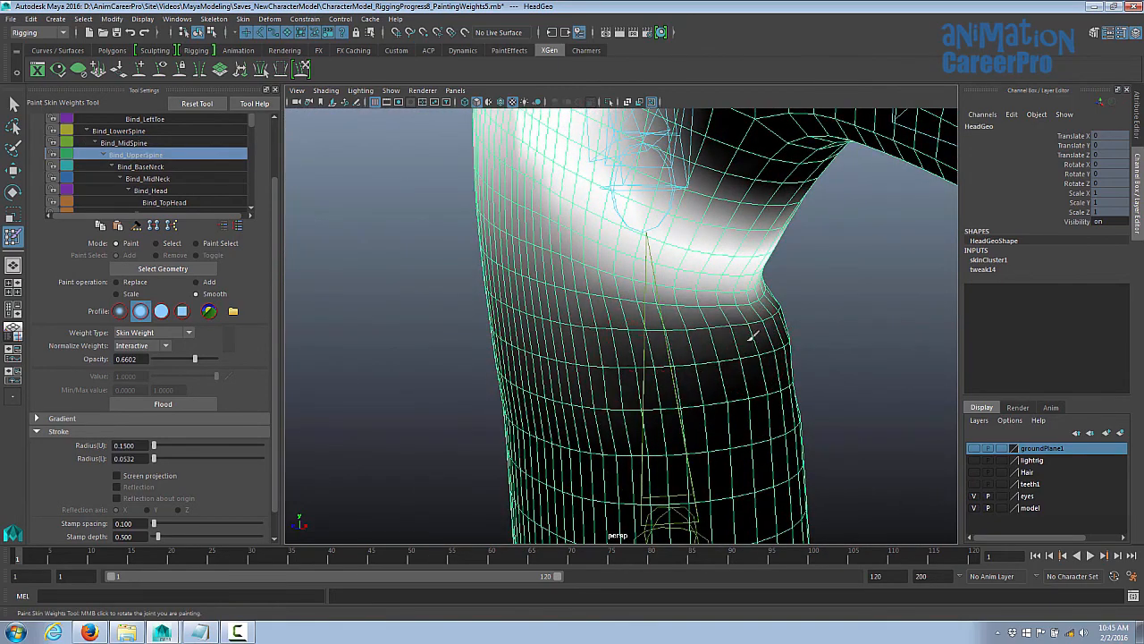
{"action": "mouse_move", "coordinate": [754, 335]}
{"action": "left_mouse_down", "text": "alt"}
{"action": "mouse_move", "coordinate": [727, 332]}
{"action": "mouse_move", "coordinate": [695, 352]}
{"action": "left_mouse_up", "text": "alt"}
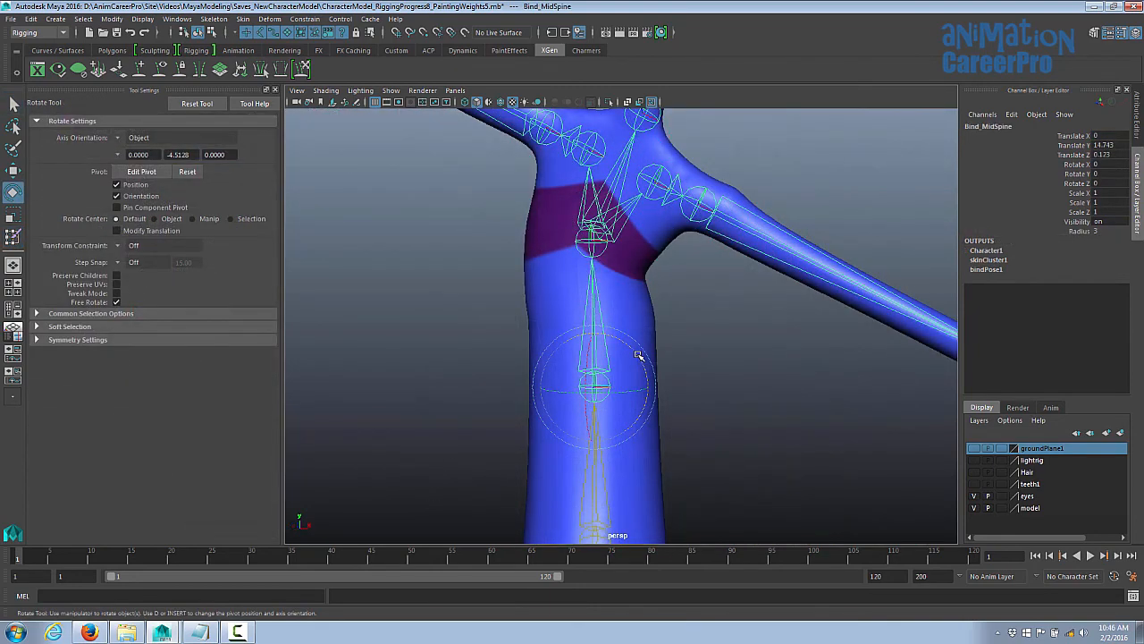
- Rotate the Bind_MidSpine joint to bend the torso sideways, and add Bind_MidSpine weight along the inner bend at 0.0680 opacity
{"action": "mouse_move", "coordinate": [638, 355]}
{"action": "left_mouse_down"}
{"action": "mouse_move", "coordinate": [605, 384]}
{"action": "mouse_move", "coordinate": [646, 378]}
{"action": "left_mouse_up"}
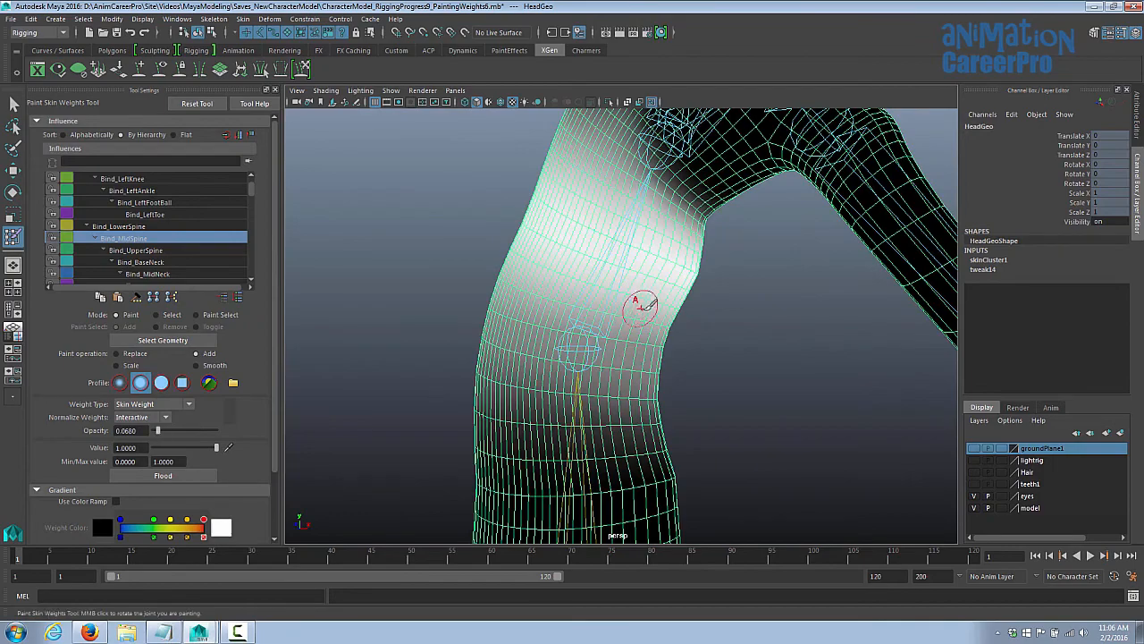
{"action": "mouse_move", "coordinate": [641, 306]}
{"action": "left_mouse_down", "text": "alt"}
{"action": "mouse_move", "coordinate": [685, 319]}
{"action": "mouse_move", "coordinate": [613, 309]}
{"action": "mouse_move", "coordinate": [655, 318]}
{"action": "mouse_move", "coordinate": [629, 309]}
{"action": "left_mouse_up", "text": "alt"}
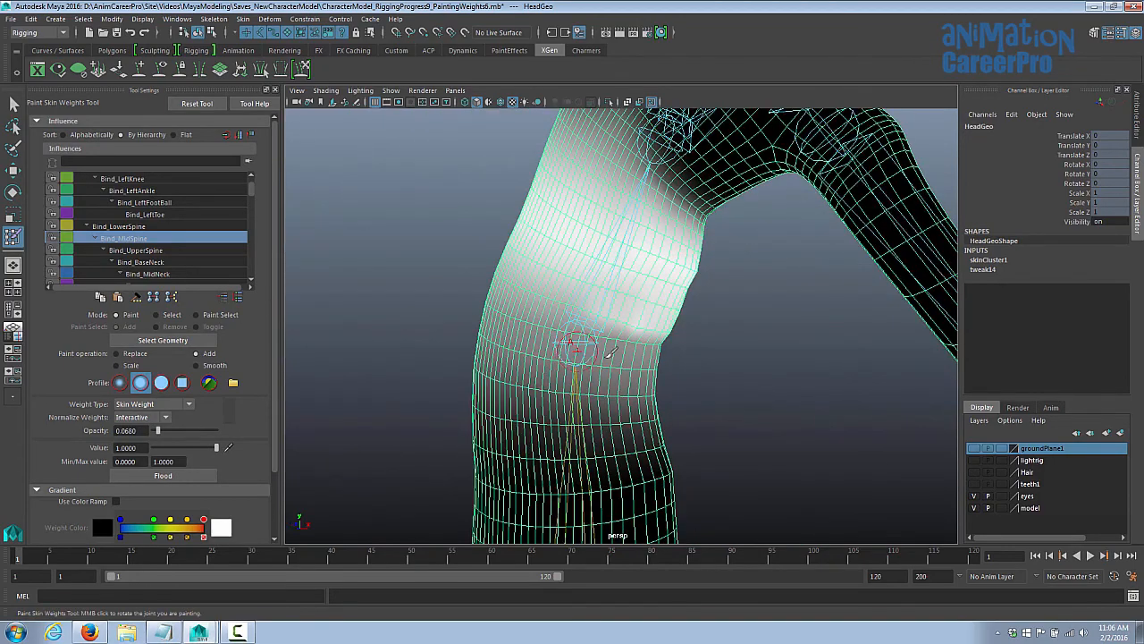
{"action": "mouse_move", "coordinate": [611, 353]}
{"action": "left_mouse_down", "text": "alt"}
{"action": "mouse_move", "coordinate": [675, 332]}
{"action": "mouse_move", "coordinate": [689, 340]}
{"action": "mouse_move", "coordinate": [671, 358]}
{"action": "mouse_move", "coordinate": [685, 263]}
{"action": "mouse_move", "coordinate": [664, 312]}
{"action": "mouse_move", "coordinate": [631, 307]}
{"action": "left_mouse_up", "text": "alt"}
- Add Bind_LowerSpine weight around the waist crease at 0.0388 opacity
{"action": "left_click", "coordinate": [170, 250]}
{"action": "left_click", "coordinate": [119, 226]}
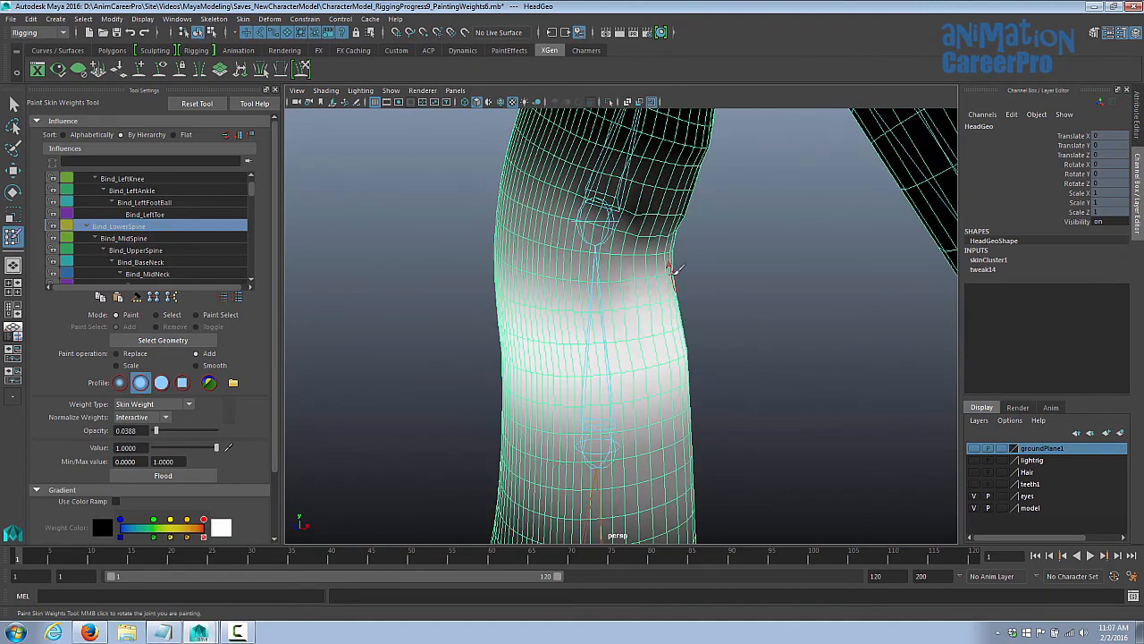
{"action": "left_click_drag", "start_coordinate": [674, 271], "coordinate": [731, 298], "text": "alt"}
- Rotate the Bind_LowerSpine joint on Z to bend the torso further sideways
{"action": "key", "text": "e"}
{"action": "left_click", "coordinate": [594, 363]}
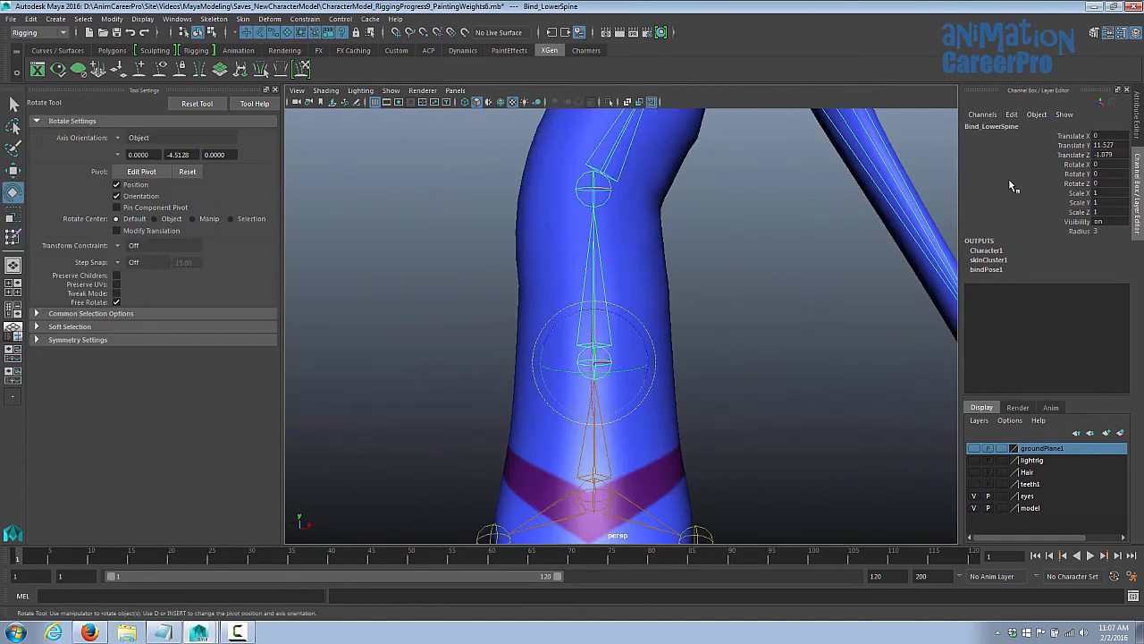
{"action": "left_click", "coordinate": [1076, 183]}
{"action": "middle_click_drag", "start_coordinate": [913, 280], "coordinate": [858, 299]}
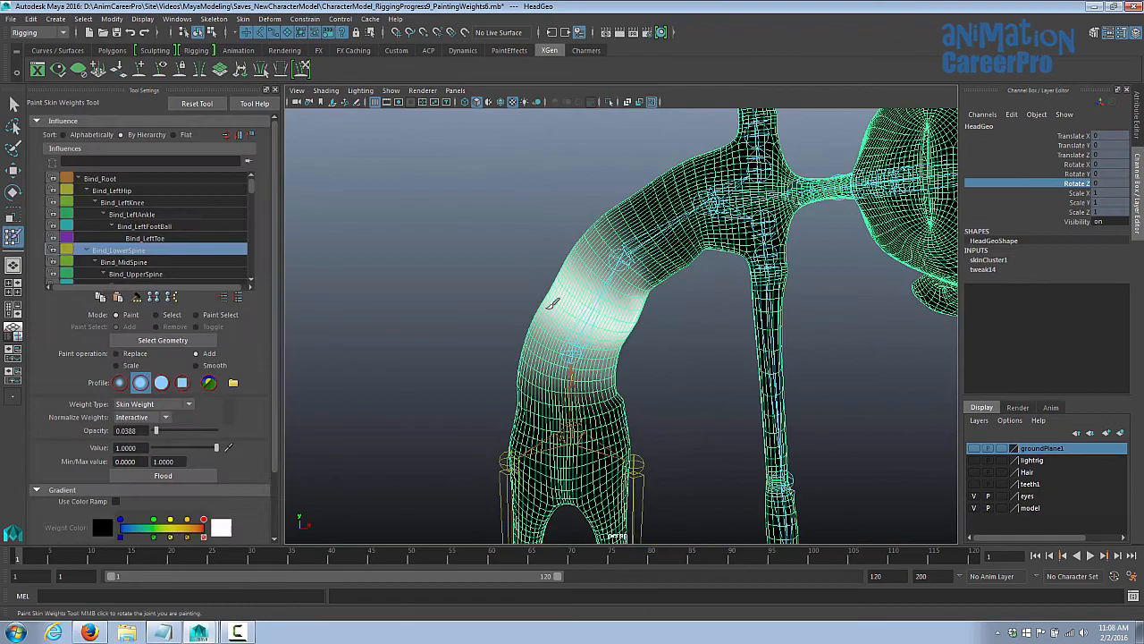
- Refine the Bind_LowerSpine weights on both sides of the bent torso with Add at 0.0388 opacity
{"action": "scroll", "coordinate": [741, 268], "scroll_direction": "up", "scroll_amount": 2}
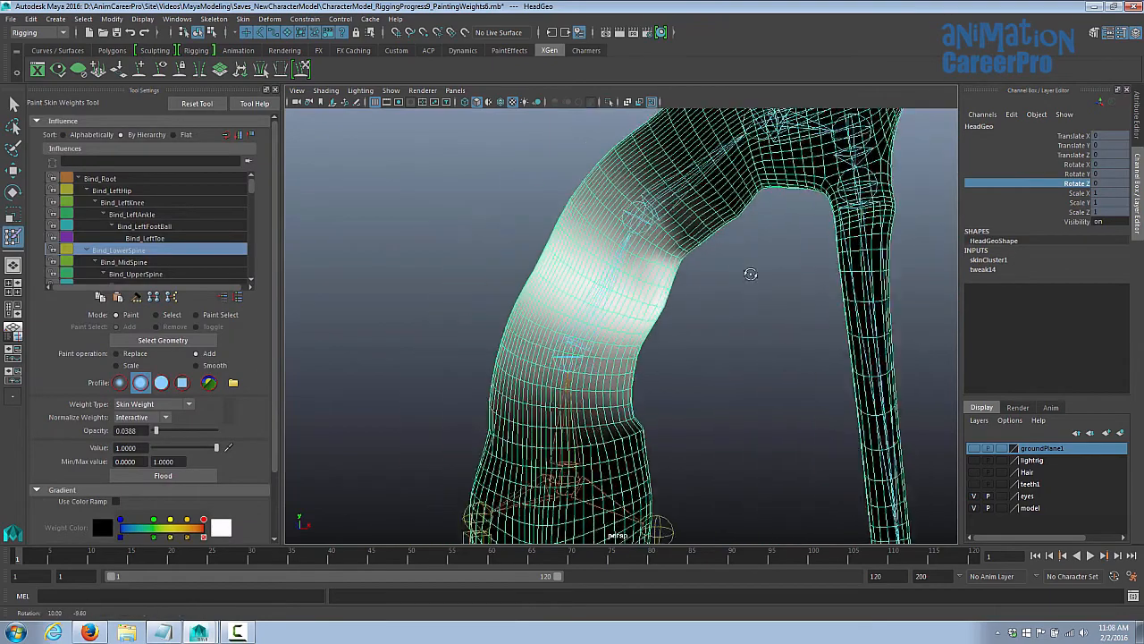
{"action": "left_click_drag", "start_coordinate": [741, 268], "coordinate": [723, 285], "text": "alt"}
{"action": "scroll", "coordinate": [724, 282], "scroll_direction": "up", "scroll_amount": 1}
{"action": "middle_click_drag", "start_coordinate": [729, 276], "coordinate": [725, 215], "text": "alt"}
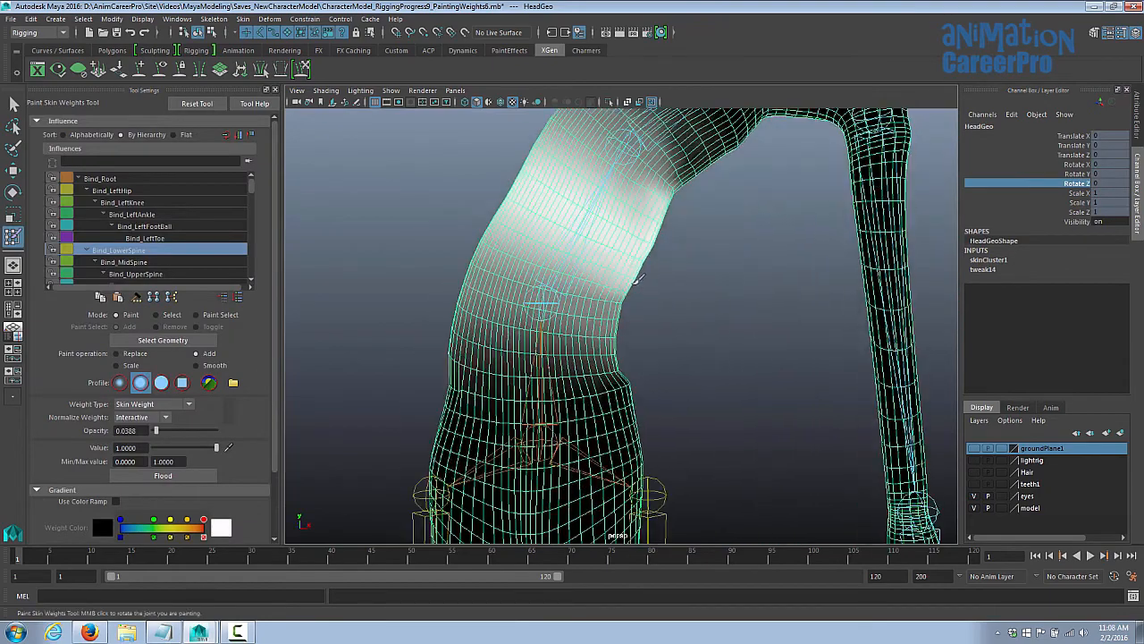
{"action": "mouse_move", "coordinate": [602, 307]}
{"action": "left_mouse_down", "text": "alt"}
{"action": "mouse_move", "coordinate": [670, 286]}
{"action": "mouse_move", "coordinate": [669, 307]}
{"action": "mouse_move", "coordinate": [858, 345]}
{"action": "mouse_move", "coordinate": [768, 316]}
{"action": "mouse_move", "coordinate": [664, 327]}
{"action": "left_mouse_up", "text": "alt"}
- Add Bind_MidSpine weight around the mid-torso joint, front and back, at 0.0388 opacity
{"action": "left_click", "coordinate": [125, 262]}
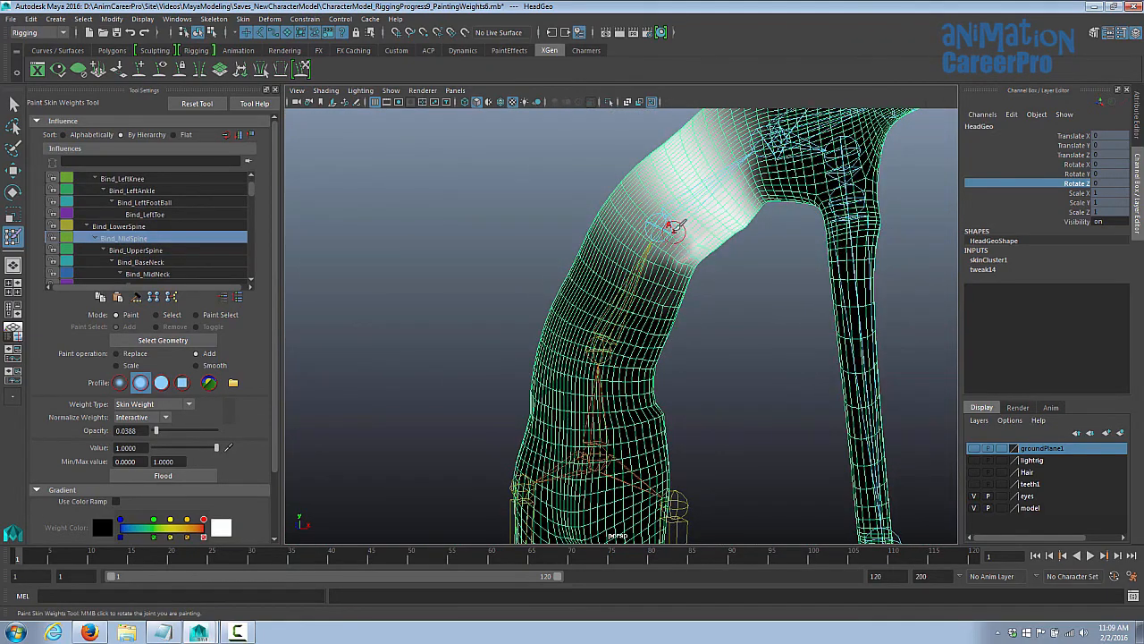
{"action": "left_click_drag", "start_coordinate": [724, 206], "coordinate": [669, 277], "text": "alt"}
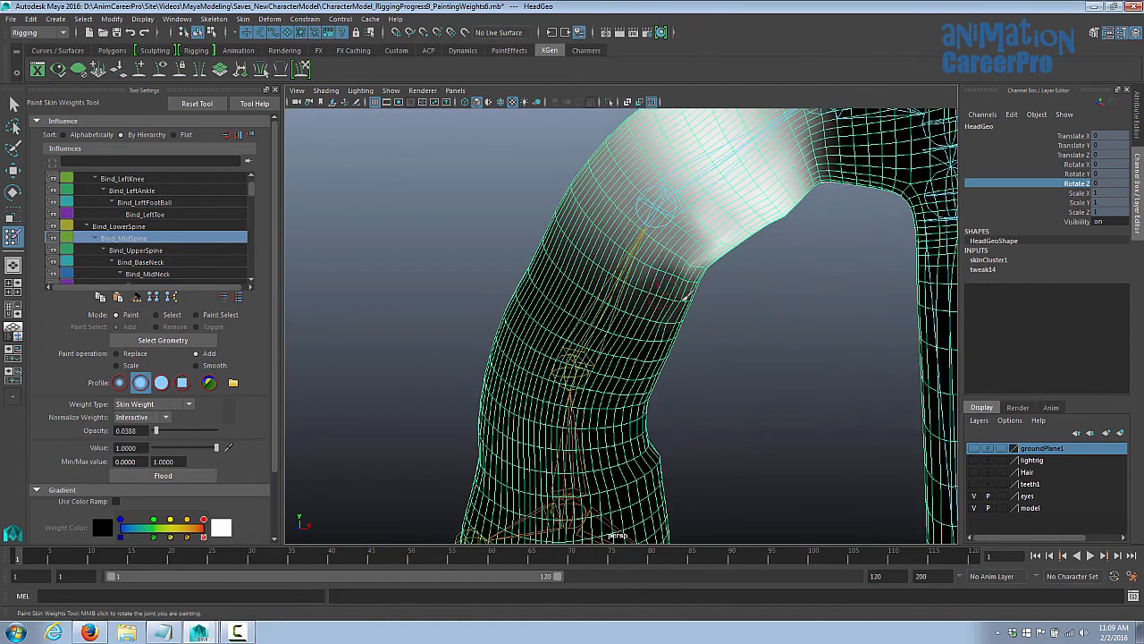
{"action": "left_click_drag", "start_coordinate": [715, 319], "coordinate": [510, 216], "text": "alt"}
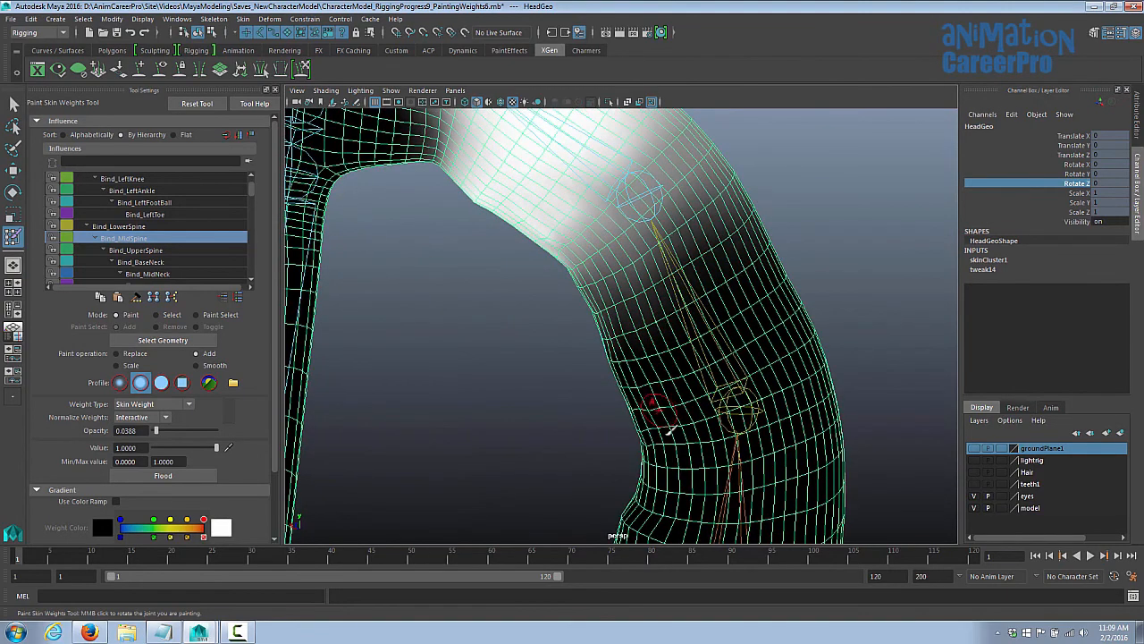
{"action": "left_click_drag", "start_coordinate": [608, 310], "coordinate": [803, 299], "text": "alt"}
- Add Bind_Root weight around the waist above the hips at 0.0388 opacity
{"action": "left_click", "coordinate": [182, 227]}
{"action": "left_click", "coordinate": [165, 179]}
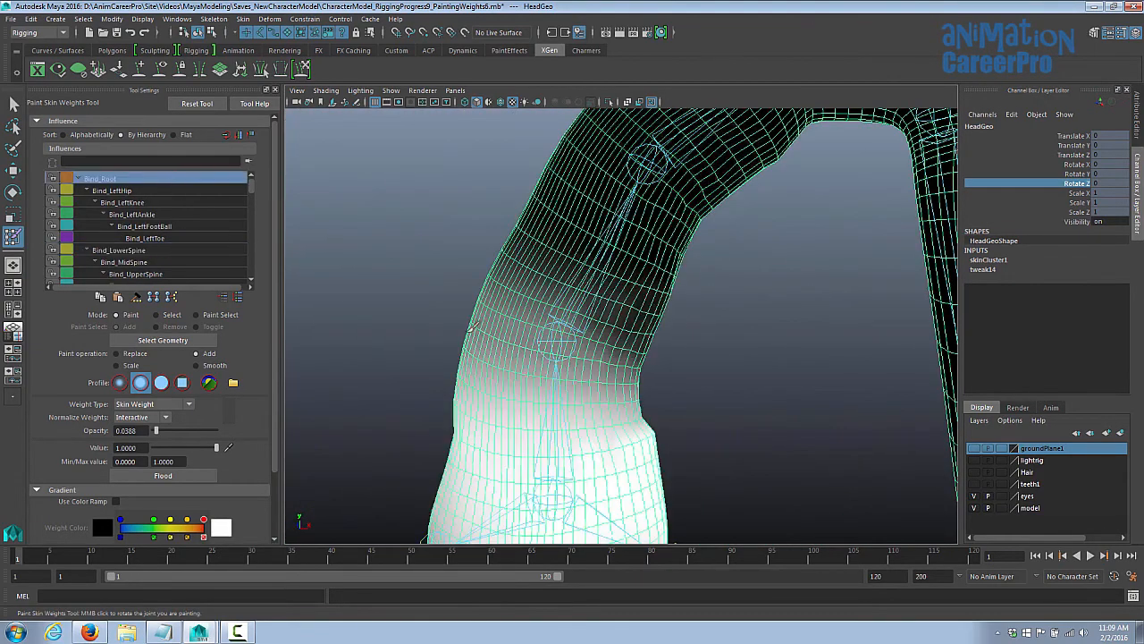
{"action": "left_click_drag", "start_coordinate": [554, 322], "coordinate": [666, 341], "text": "alt"}
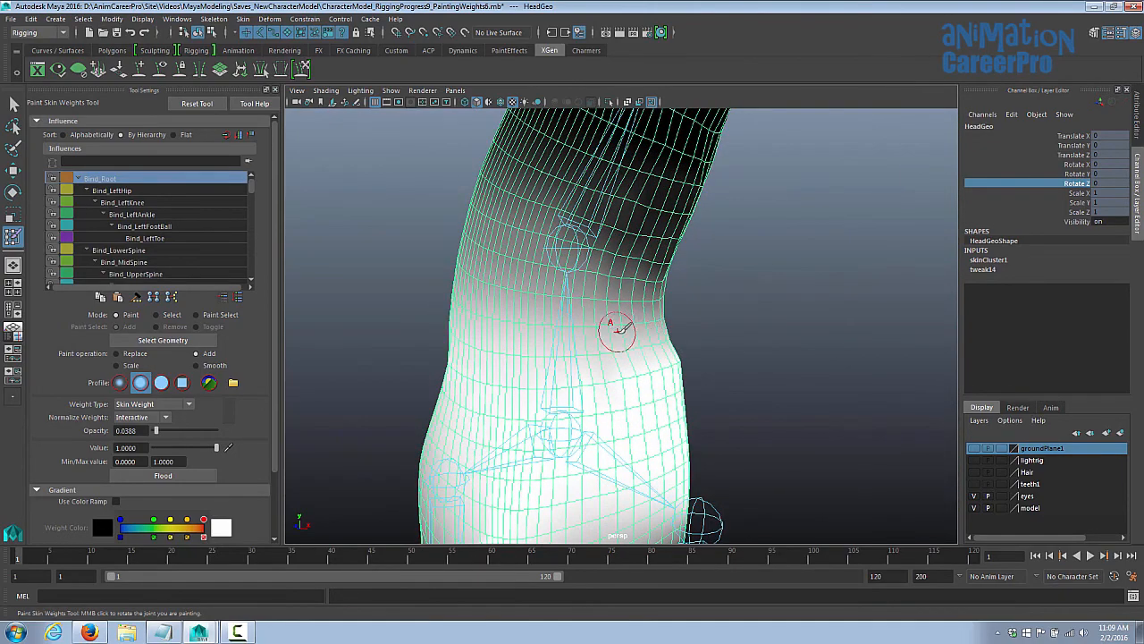
{"action": "left_click_drag", "start_coordinate": [593, 333], "coordinate": [639, 326], "text": "alt"}
{"action": "left_click_drag", "start_coordinate": [637, 299], "coordinate": [734, 302]}
{"action": "mouse_move", "coordinate": [607, 345]}
{"action": "left_mouse_down"}
{"action": "mouse_move", "coordinate": [617, 323]}
{"action": "mouse_move", "coordinate": [677, 330]}
{"action": "mouse_move", "coordinate": [732, 396]}
{"action": "mouse_move", "coordinate": [669, 355]}
{"action": "mouse_move", "coordinate": [757, 348]}
{"action": "mouse_move", "coordinate": [689, 314]}
{"action": "mouse_move", "coordinate": [797, 334]}
{"action": "left_mouse_up"}
- Try adding Bind_UpperSpine weight along the inner bend below the armpit at 0.0388 opacity, and undo the stroke
{"action": "mouse_move", "coordinate": [699, 295]}
{"action": "left_mouse_down", "text": "alt"}
{"action": "mouse_move", "coordinate": [736, 307]}
{"action": "mouse_move", "coordinate": [733, 335]}
{"action": "left_mouse_up", "text": "alt"}
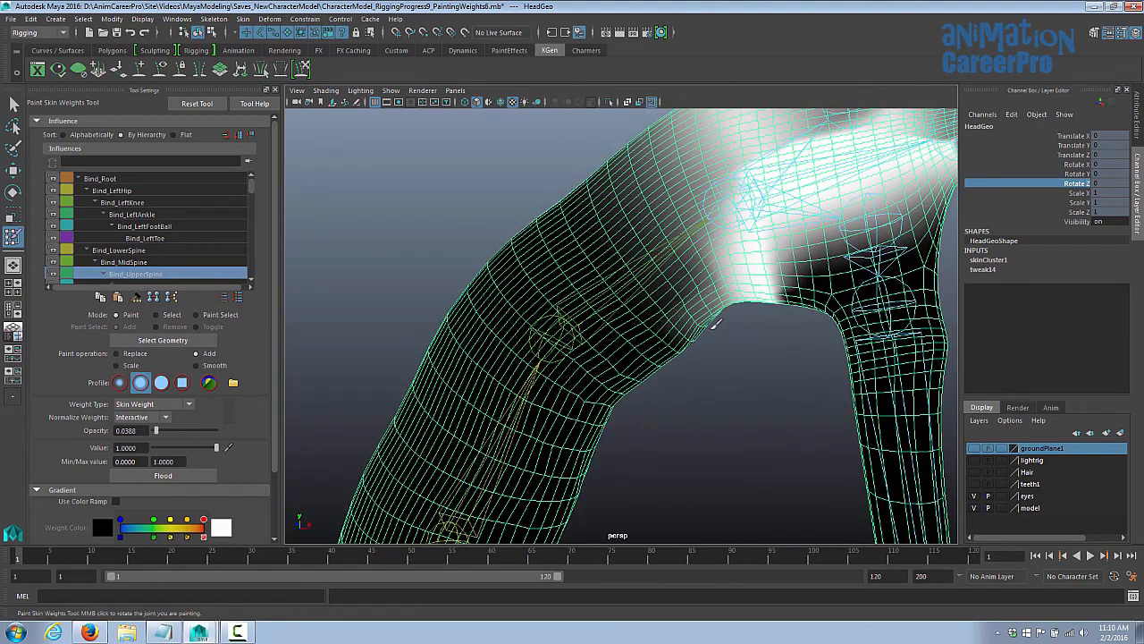
{"action": "left_click_drag", "start_coordinate": [718, 339], "coordinate": [726, 340], "text": "alt"}
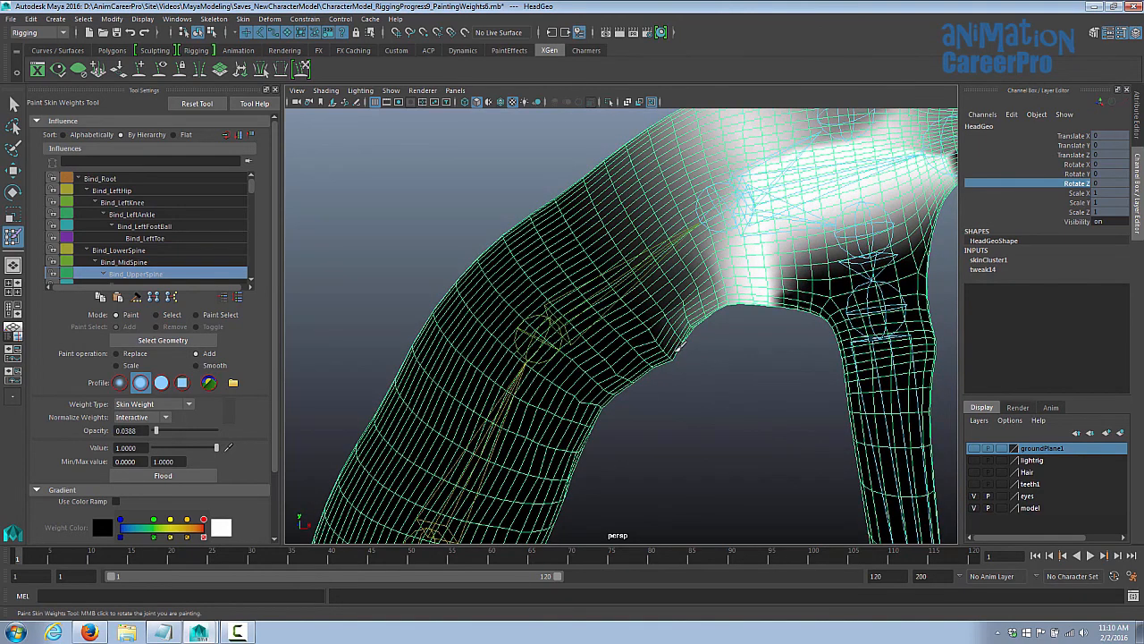
{"action": "key", "text": "ctrl+z"}
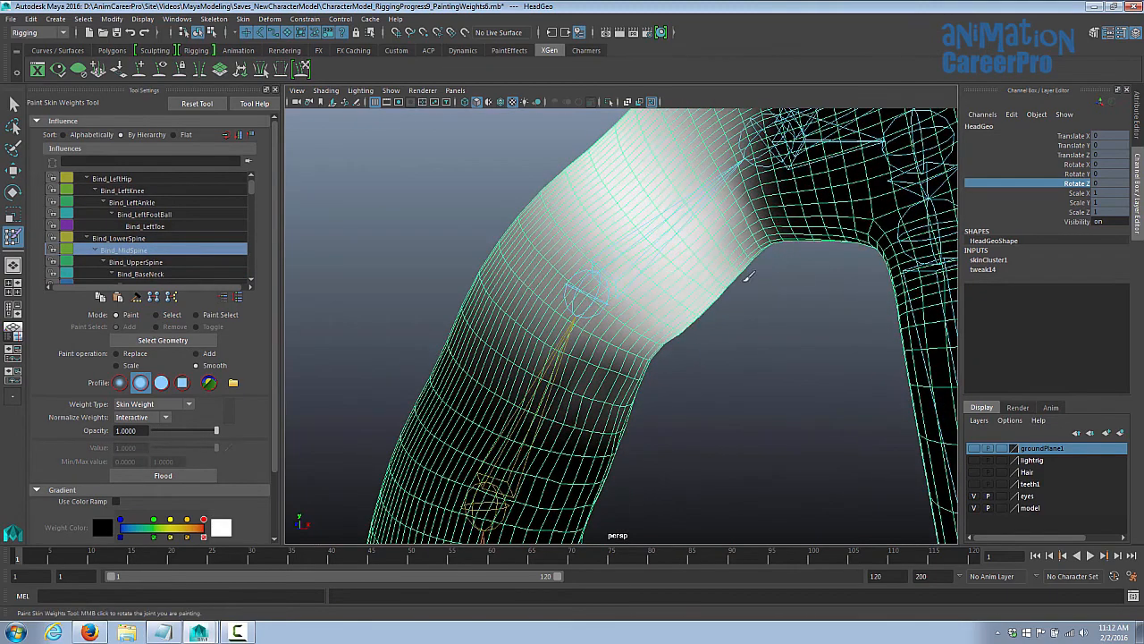
- Blend the Bind_MidSpine weights along the inner bend of the torso with Smooth at 1.0 opacity
{"action": "mouse_move", "coordinate": [749, 273]}
{"action": "left_mouse_down", "text": "alt"}
{"action": "mouse_move", "coordinate": [766, 300]}
{"action": "mouse_move", "coordinate": [733, 284]}
{"action": "left_mouse_up", "text": "alt"}
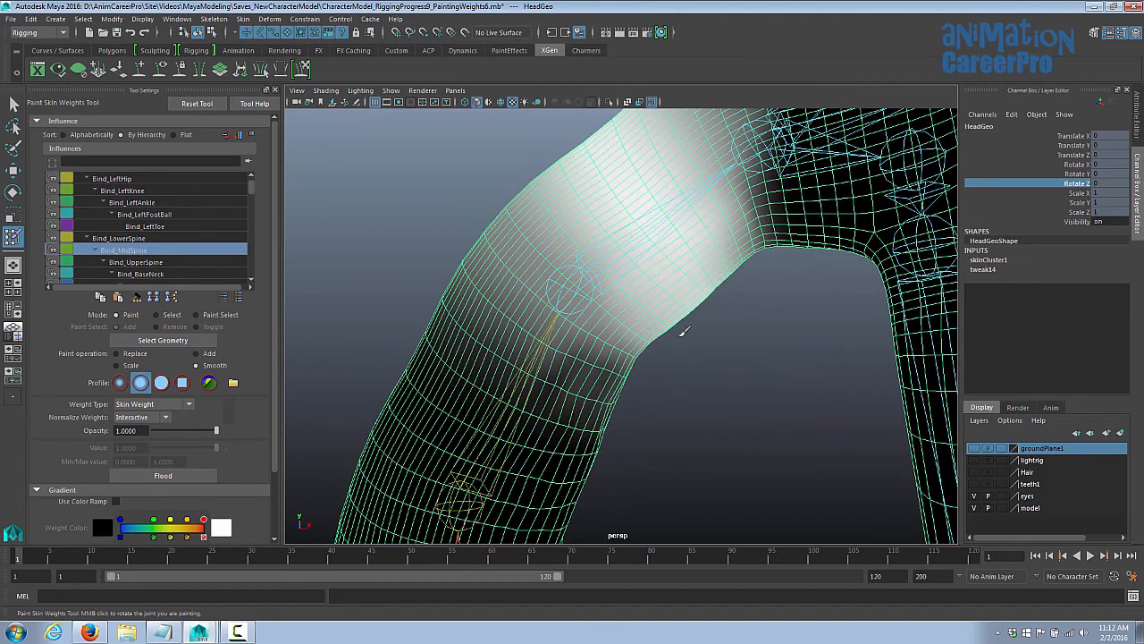
{"action": "left_click_drag", "start_coordinate": [768, 321], "coordinate": [556, 321], "text": "alt"}
{"action": "middle_click_drag", "start_coordinate": [610, 243], "coordinate": [676, 286], "text": "alt"}
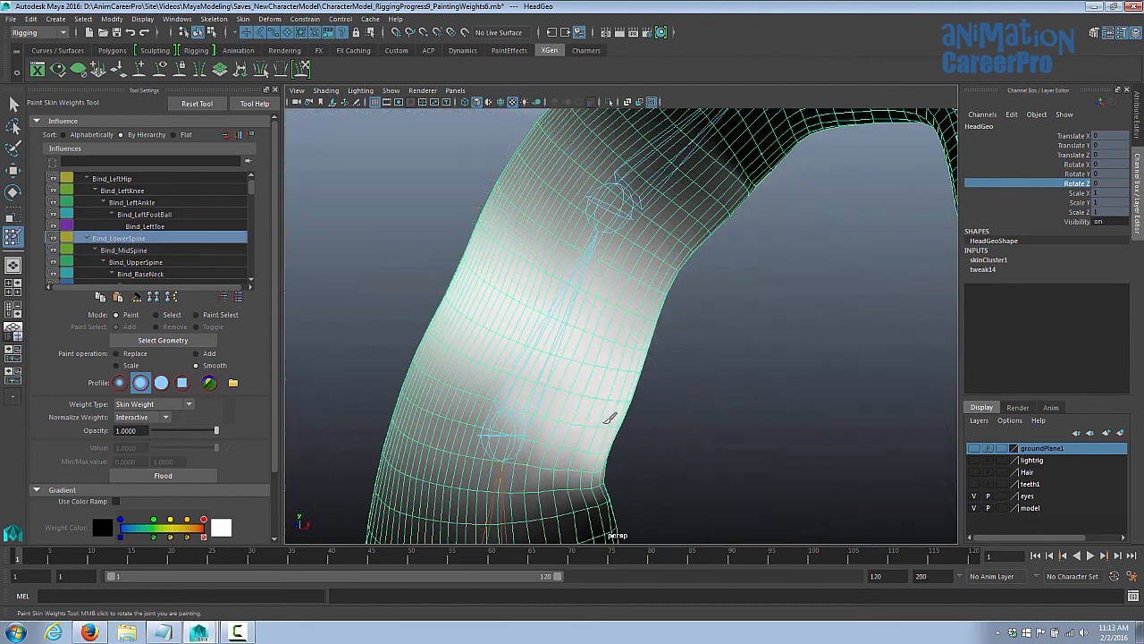
- Blend the Bind_LowerSpine weights around the front and back of the lower torso with Smooth at 1.0 opacity
{"action": "left_click_drag", "start_coordinate": [687, 360], "coordinate": [518, 369], "text": "alt"}
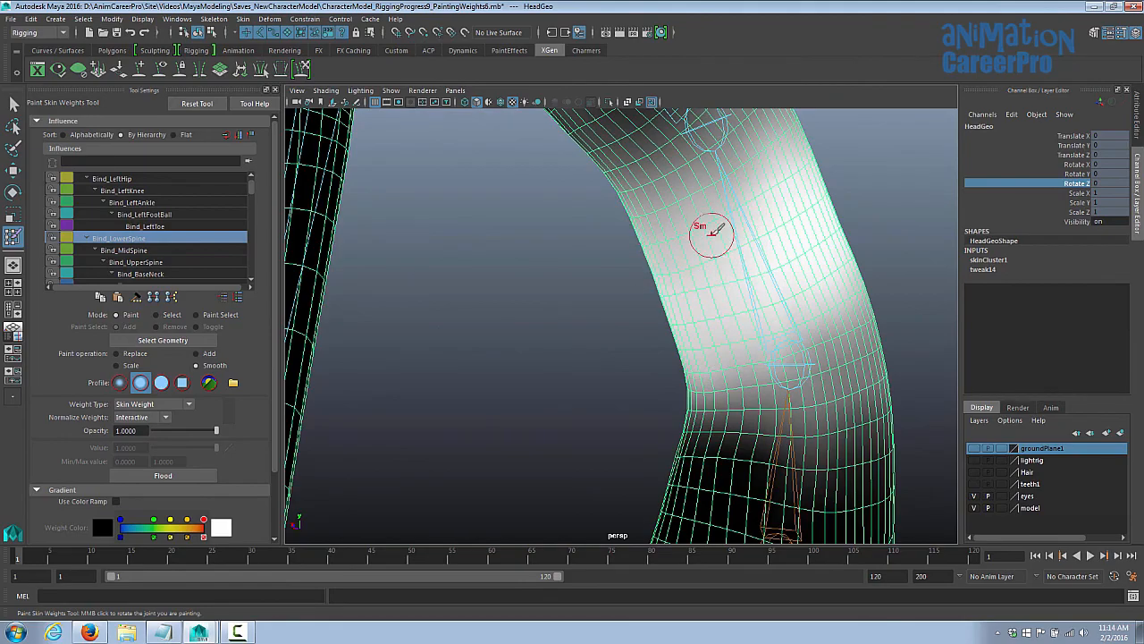
{"action": "mouse_move", "coordinate": [671, 307]}
{"action": "left_mouse_down", "text": "alt"}
{"action": "mouse_move", "coordinate": [728, 331]}
{"action": "mouse_move", "coordinate": [761, 417]}
{"action": "mouse_move", "coordinate": [789, 378]}
{"action": "mouse_move", "coordinate": [725, 320]}
{"action": "mouse_move", "coordinate": [745, 315]}
{"action": "left_mouse_up", "text": "alt"}
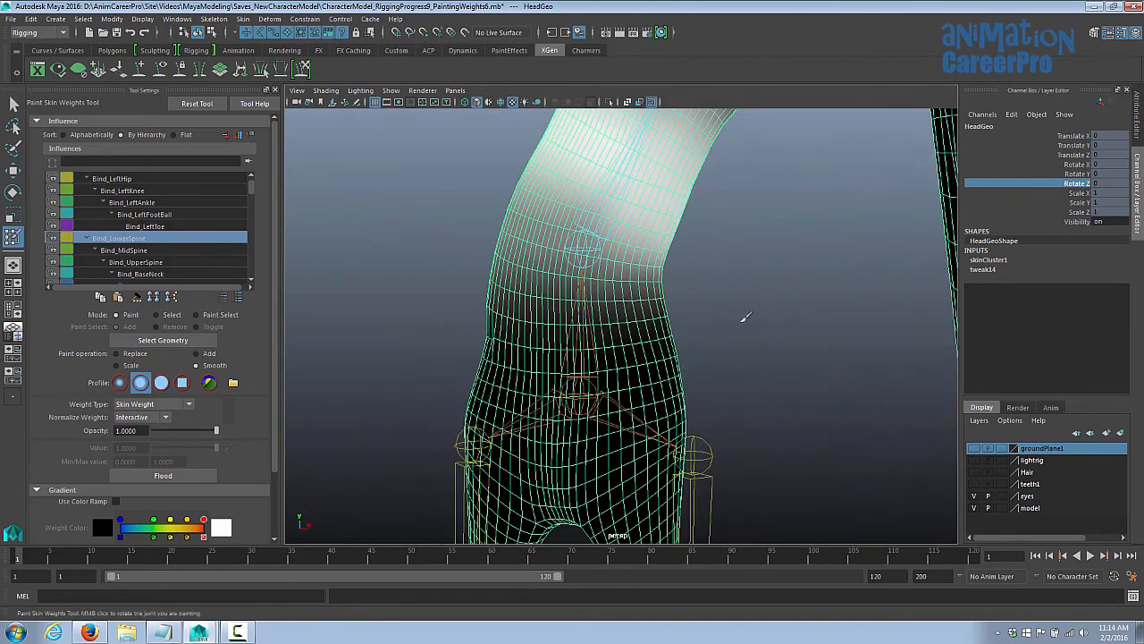
{"action": "left_click_drag", "start_coordinate": [621, 281], "coordinate": [662, 287], "text": "alt"}
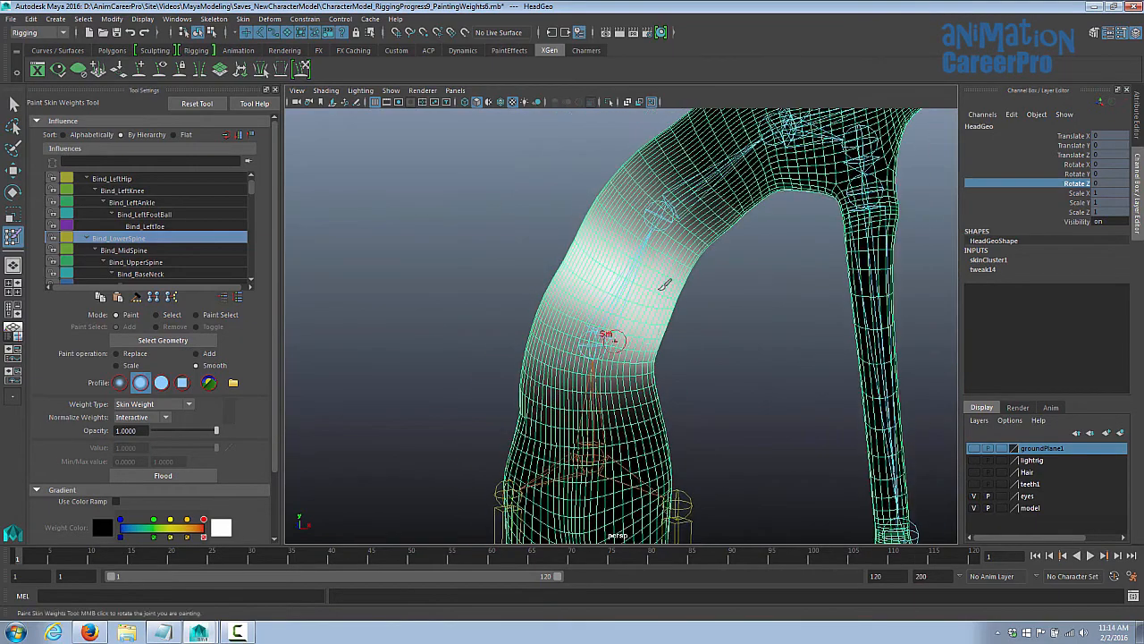
{"action": "middle_click_drag", "start_coordinate": [607, 353], "coordinate": [610, 281], "text": "alt"}
{"action": "right_click_drag", "start_coordinate": [611, 281], "coordinate": [720, 284], "text": "alt"}
{"action": "scroll", "coordinate": [176, 232], "scroll_direction": "up", "scroll_amount": 1}
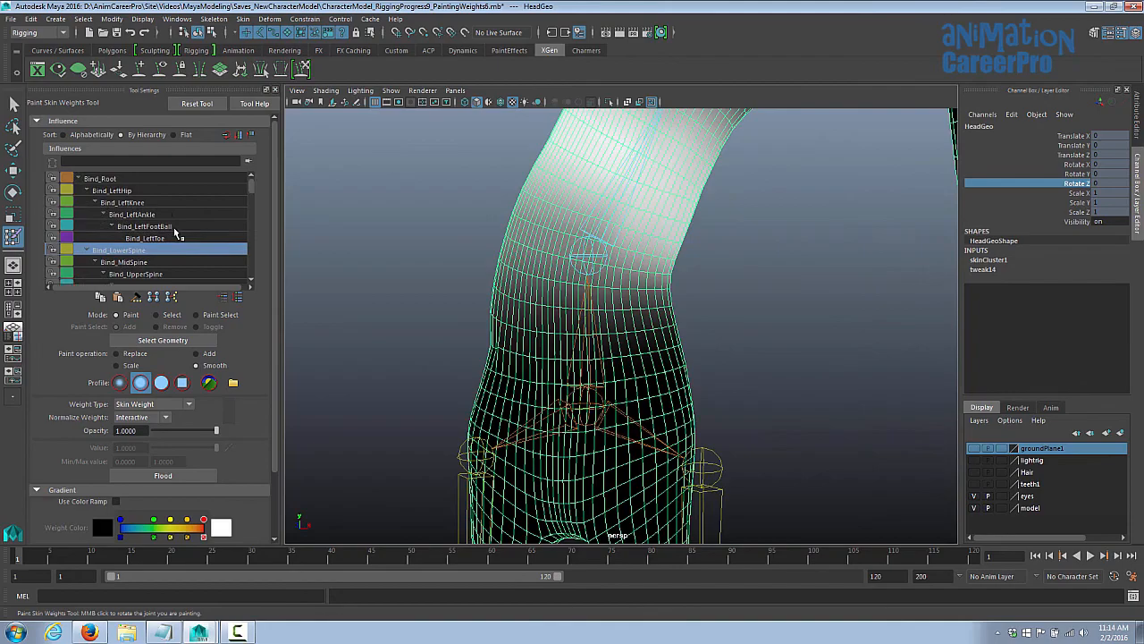
- Blend the Bind_Root weights around the waist with Smooth at 1.0 opacity, and leave the weight painting
{"action": "left_click", "coordinate": [165, 179]}
{"action": "left_click_drag", "start_coordinate": [689, 332], "coordinate": [753, 358], "text": "alt"}
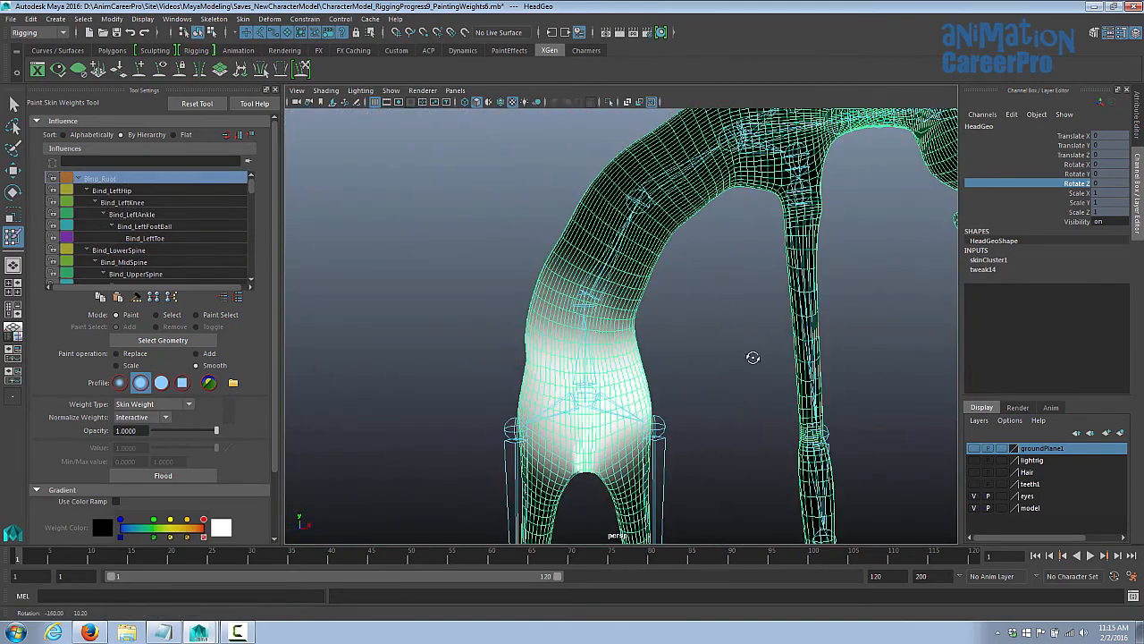
{"action": "key", "text": "q"}
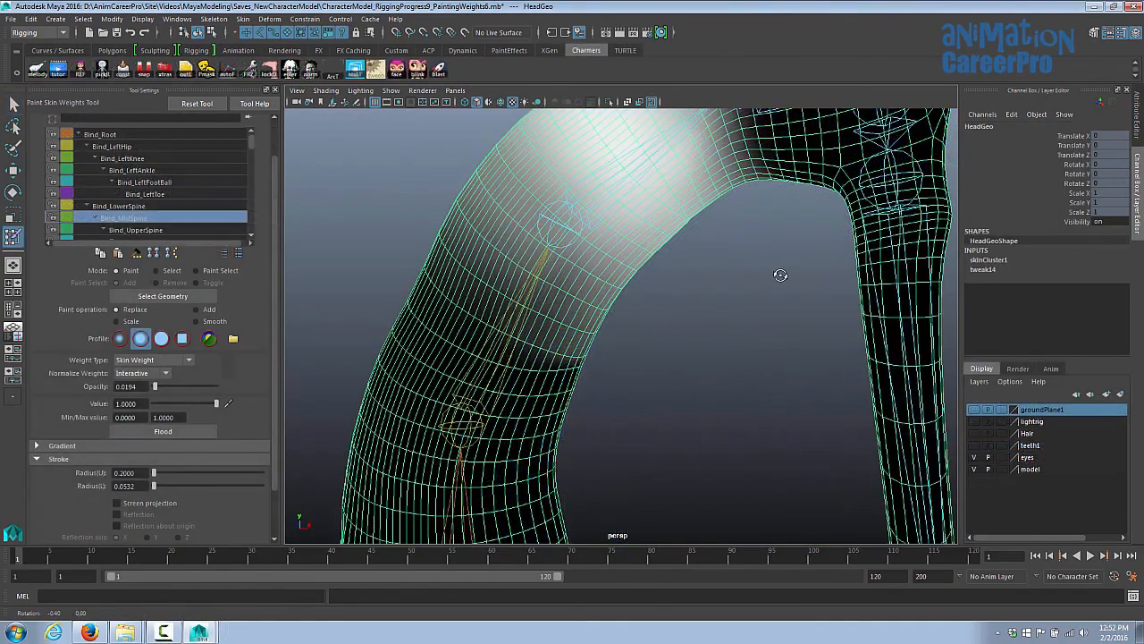
- Refine the Bind_MidSpine weights along the inner bend with Replace at 0.1068 opacity
{"action": "mouse_move", "coordinate": [778, 273]}
{"action": "left_mouse_down", "text": "alt"}
{"action": "mouse_move", "coordinate": [715, 289]}
{"action": "mouse_move", "coordinate": [632, 285]}
{"action": "left_mouse_up", "text": "alt"}
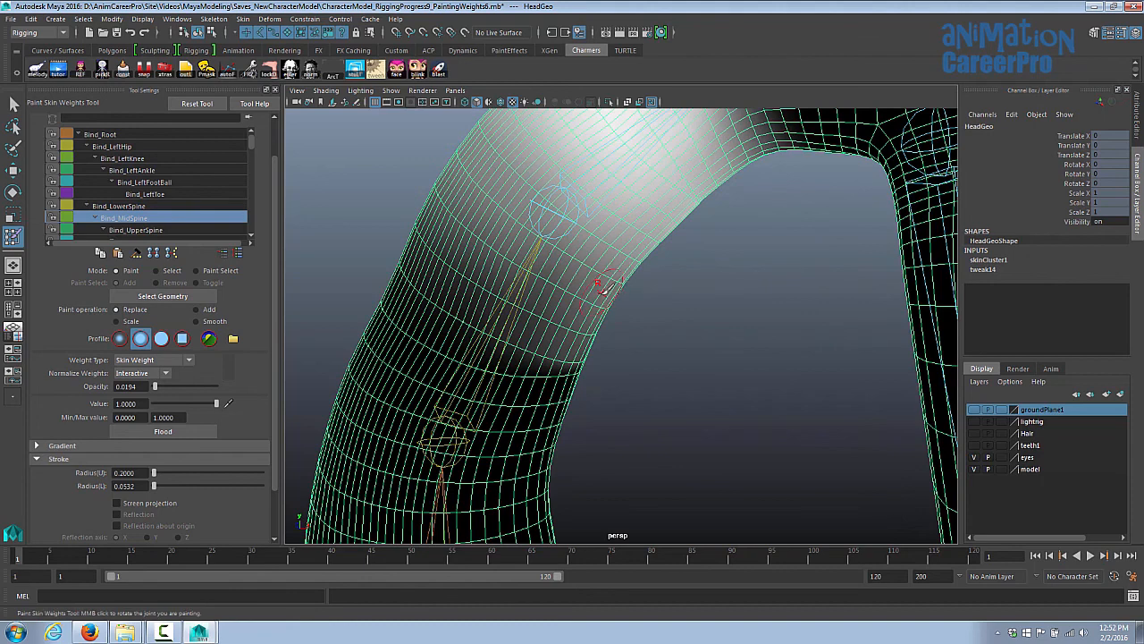
{"action": "left_click_drag", "start_coordinate": [155, 387], "coordinate": [157, 386]}
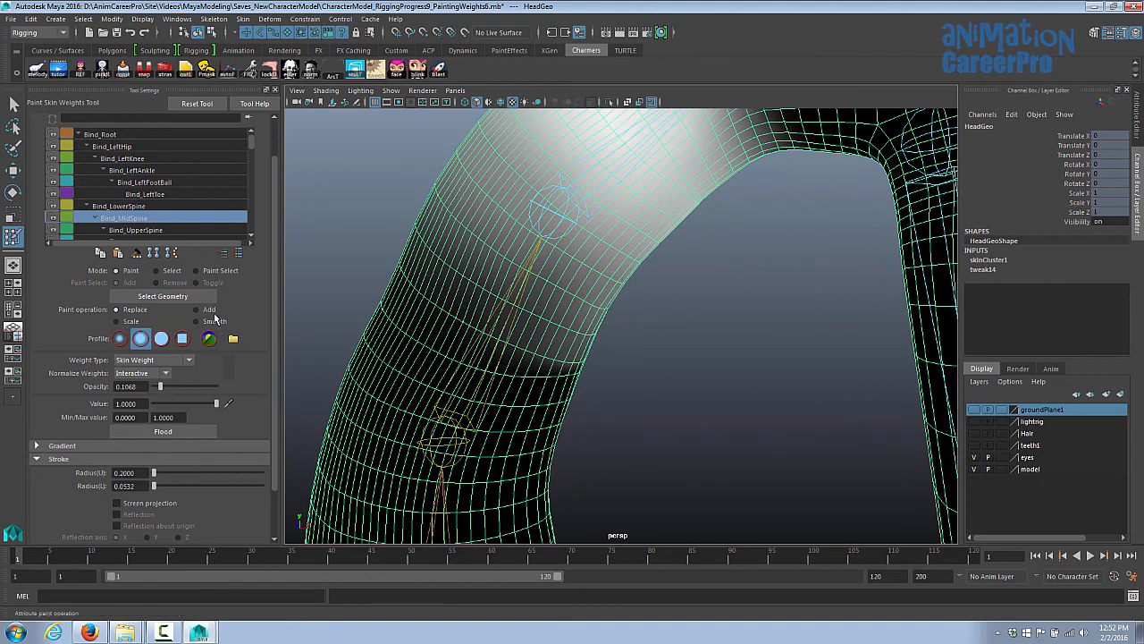
{"action": "left_click_drag", "start_coordinate": [641, 313], "coordinate": [695, 316], "text": "alt"}
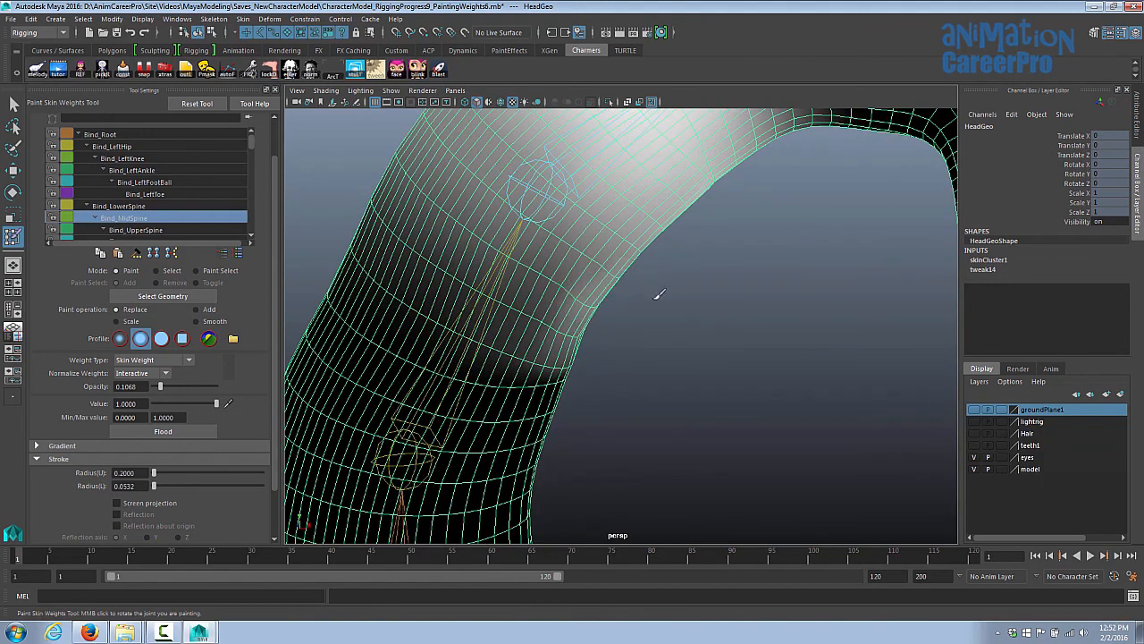
{"action": "left_click_drag", "start_coordinate": [659, 296], "coordinate": [711, 282], "text": "alt"}
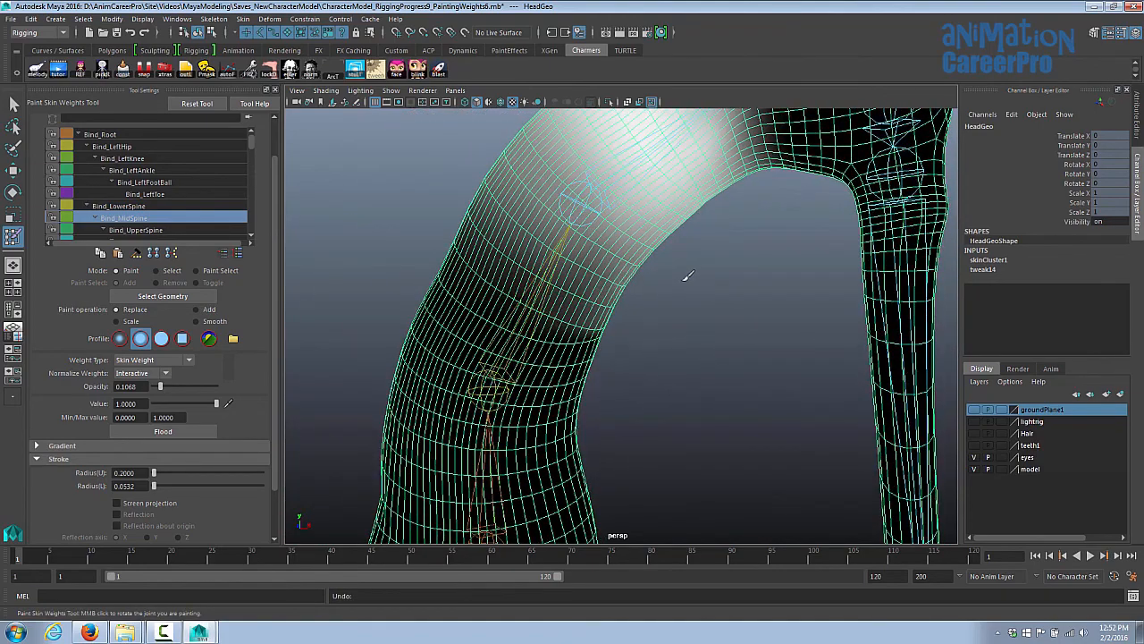
- Select the lower, middle and upper spine joints and reset their X, Y and Z rotations to 0
{"action": "key", "text": "q"}
{"action": "left_click", "coordinate": [686, 194]}
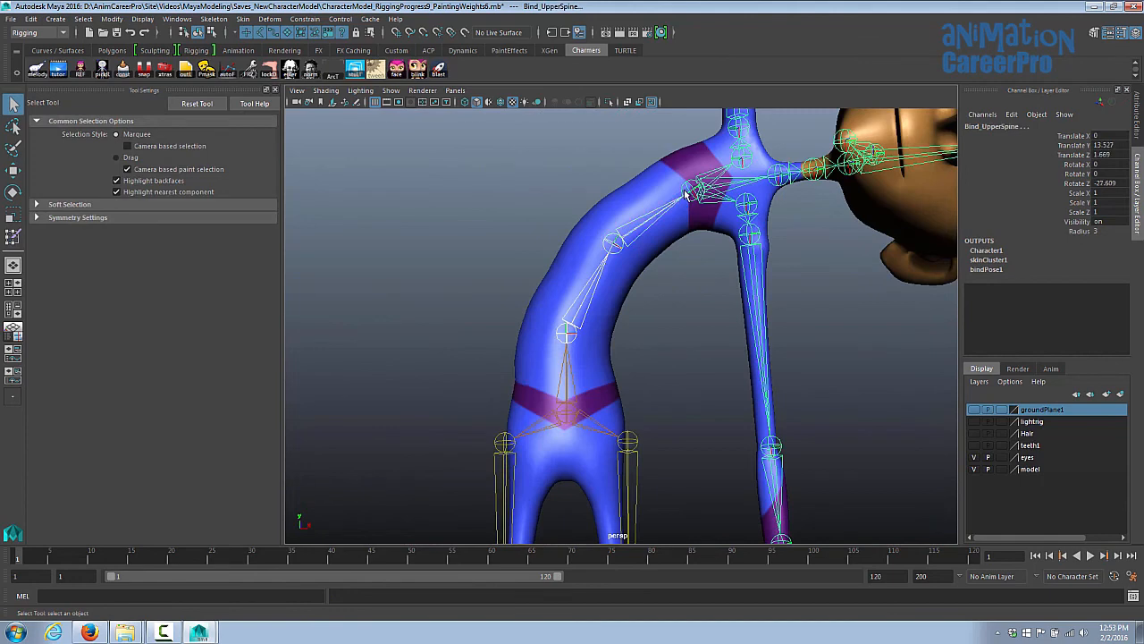
{"action": "left_click_drag", "start_coordinate": [1104, 164], "coordinate": [1104, 178]}
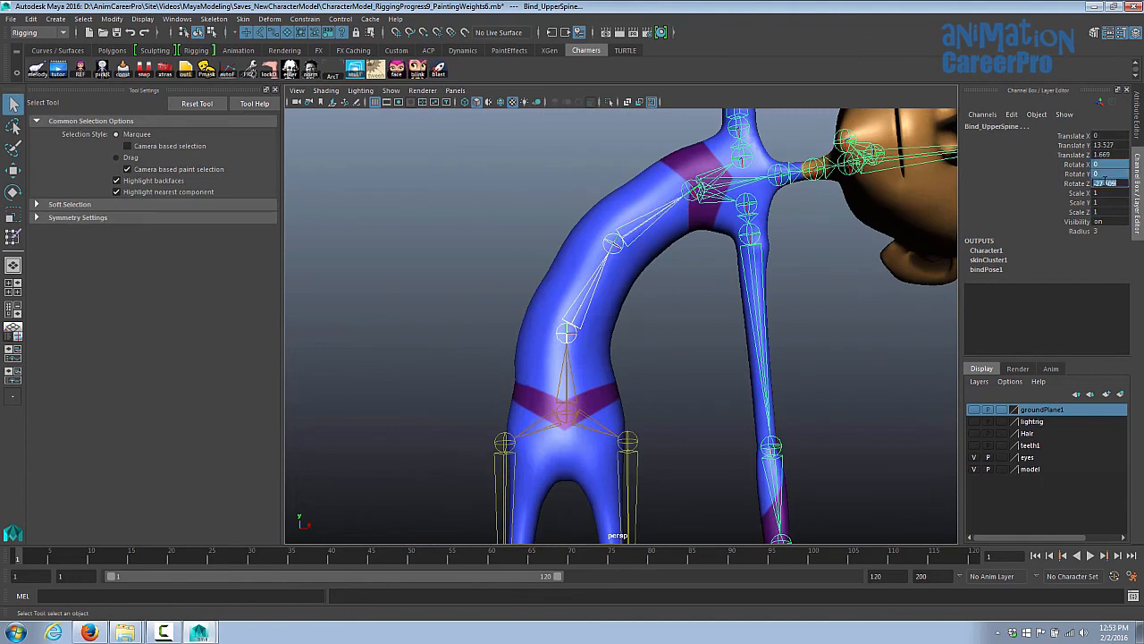
{"action": "type", "text": "0"}
{"action": "key", "text": "Return"}
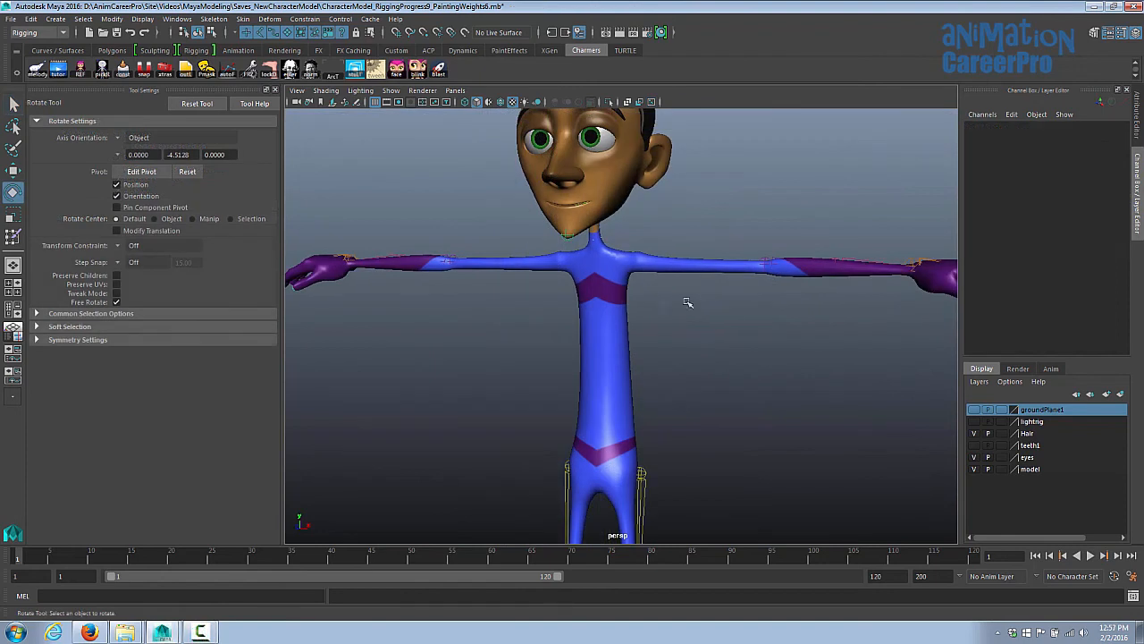
{"action": "left_click_drag", "start_coordinate": [687, 302], "coordinate": [588, 258], "text": "alt"}
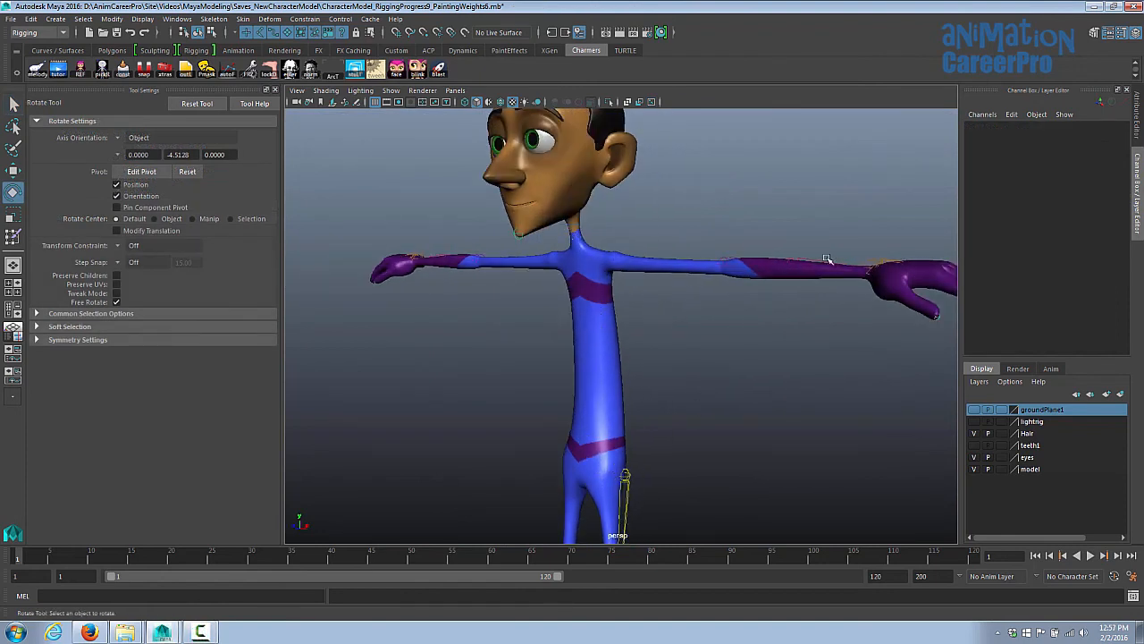
{"action": "left_click_drag", "start_coordinate": [776, 274], "coordinate": [749, 320], "text": "alt"}
{"action": "right_click_drag", "start_coordinate": [749, 319], "coordinate": [815, 327], "text": "alt"}
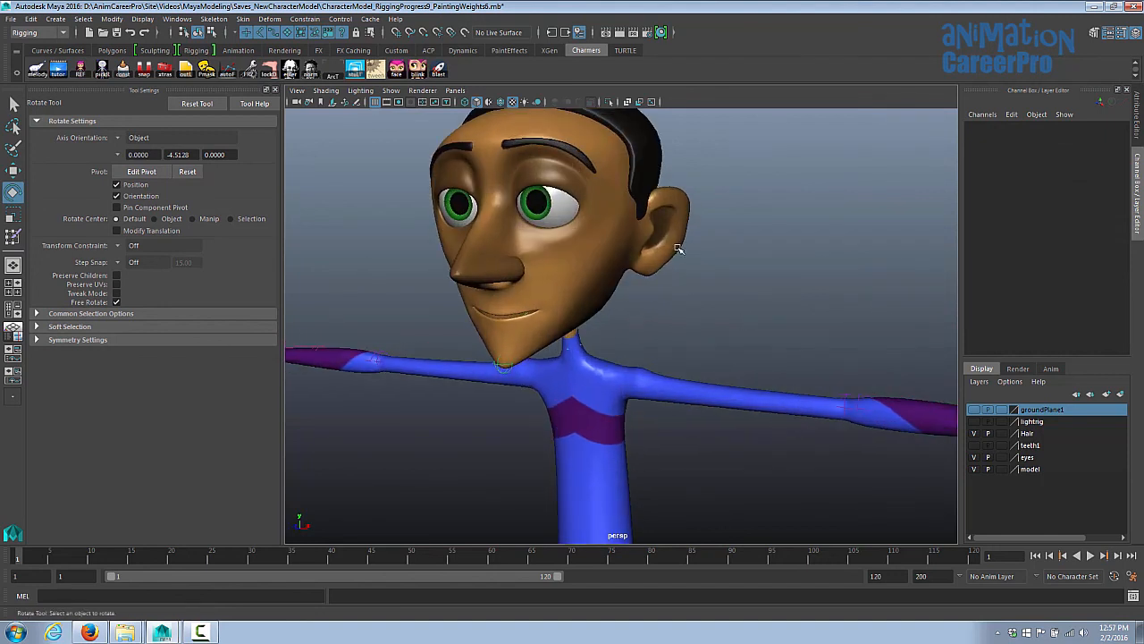
- Turn on the X-ray display of the joints and select the Bind_Head joint at the base of the skull
{"action": "left_click_drag", "start_coordinate": [670, 319], "coordinate": [666, 308], "text": "alt"}
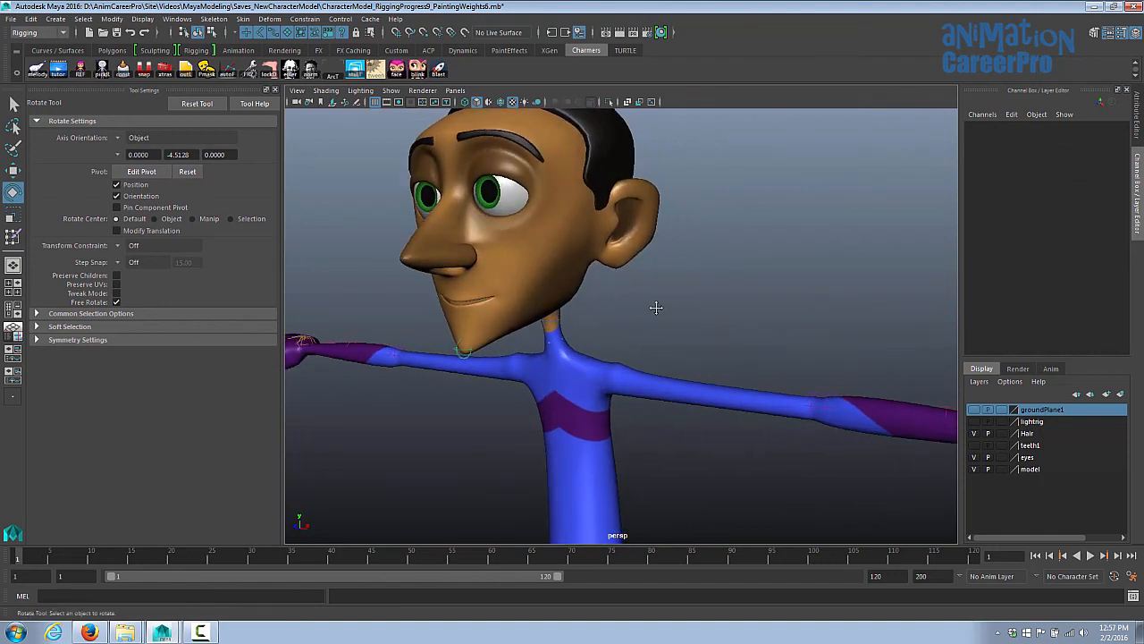
{"action": "right_click_drag", "start_coordinate": [666, 308], "coordinate": [767, 305], "text": "alt"}
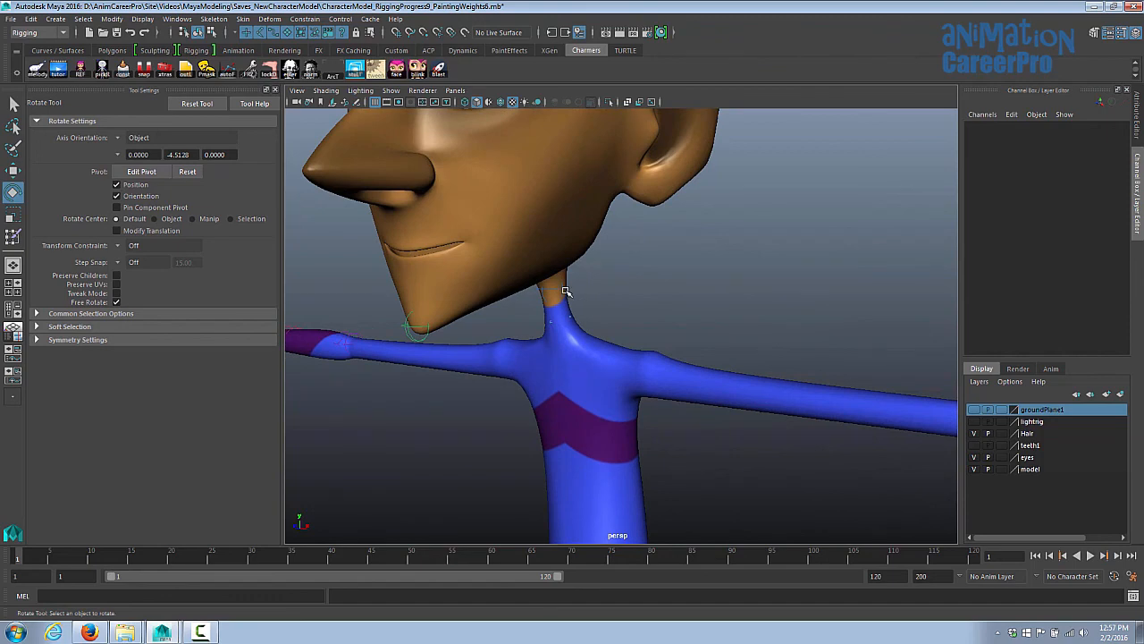
{"action": "left_click_drag", "start_coordinate": [566, 291], "coordinate": [513, 301], "text": "alt"}
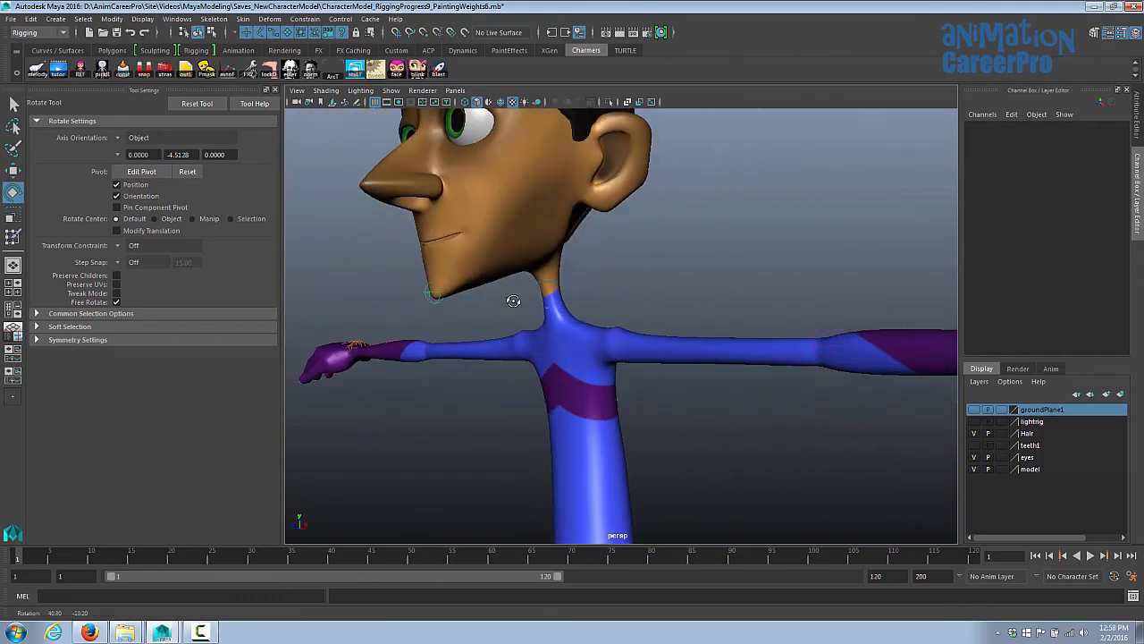
{"action": "left_click", "coordinate": [651, 102]}
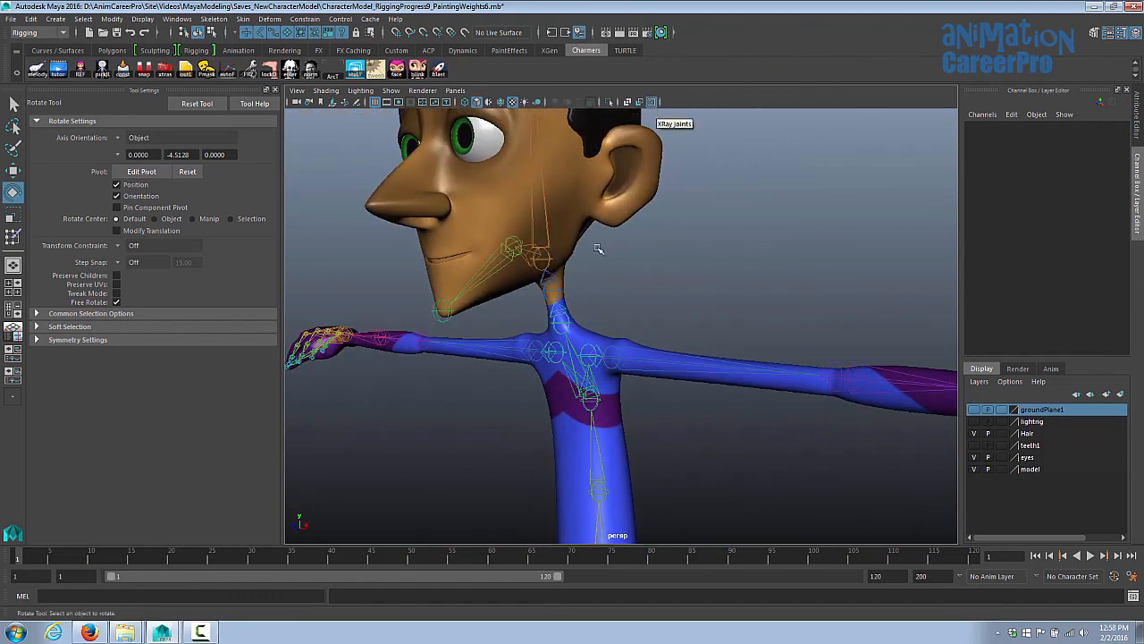
{"action": "left_click", "coordinate": [547, 259]}
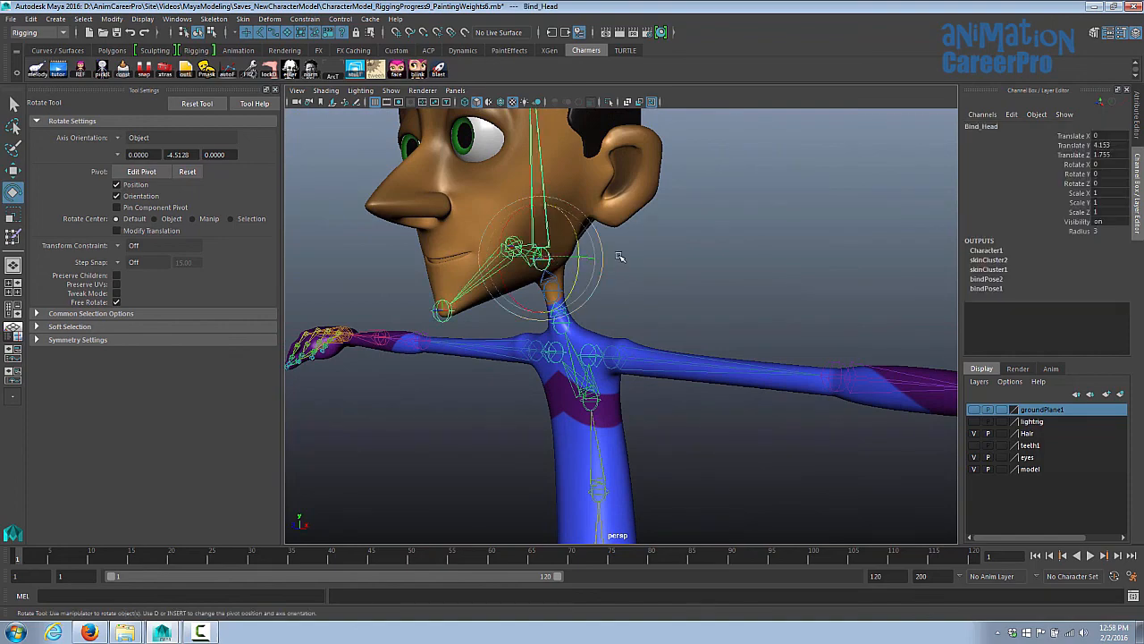
- Tilt the Bind_Head joint sideways about 28 degrees around Z to test how the head and neck deform
{"action": "left_click_drag", "start_coordinate": [619, 257], "coordinate": [574, 308], "text": "alt"}
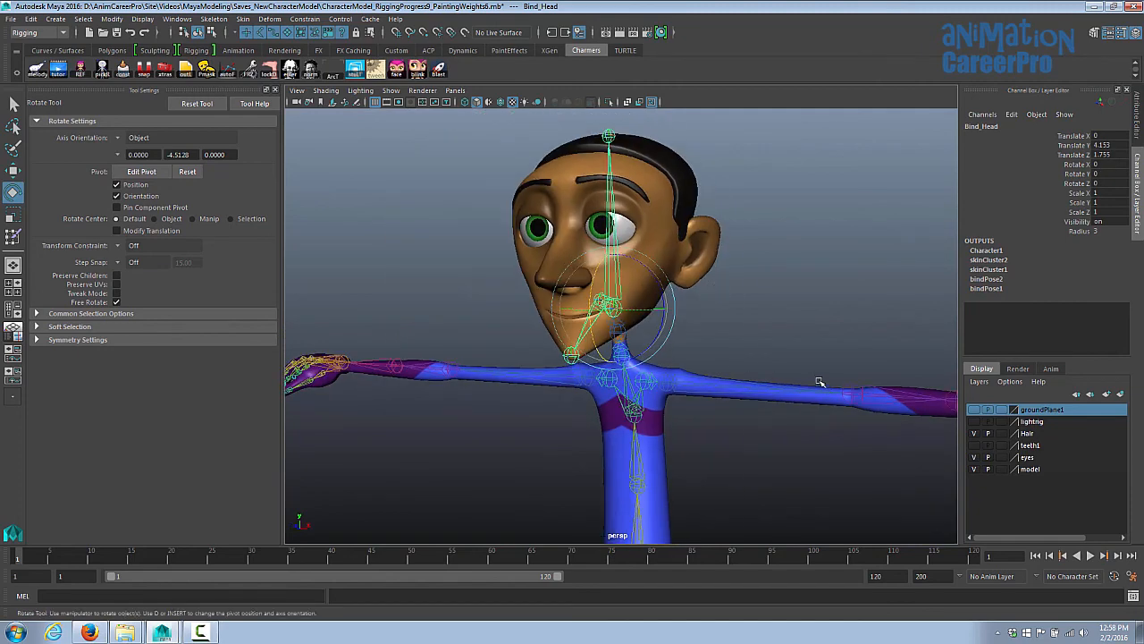
{"action": "left_click_drag", "start_coordinate": [669, 301], "coordinate": [677, 295]}
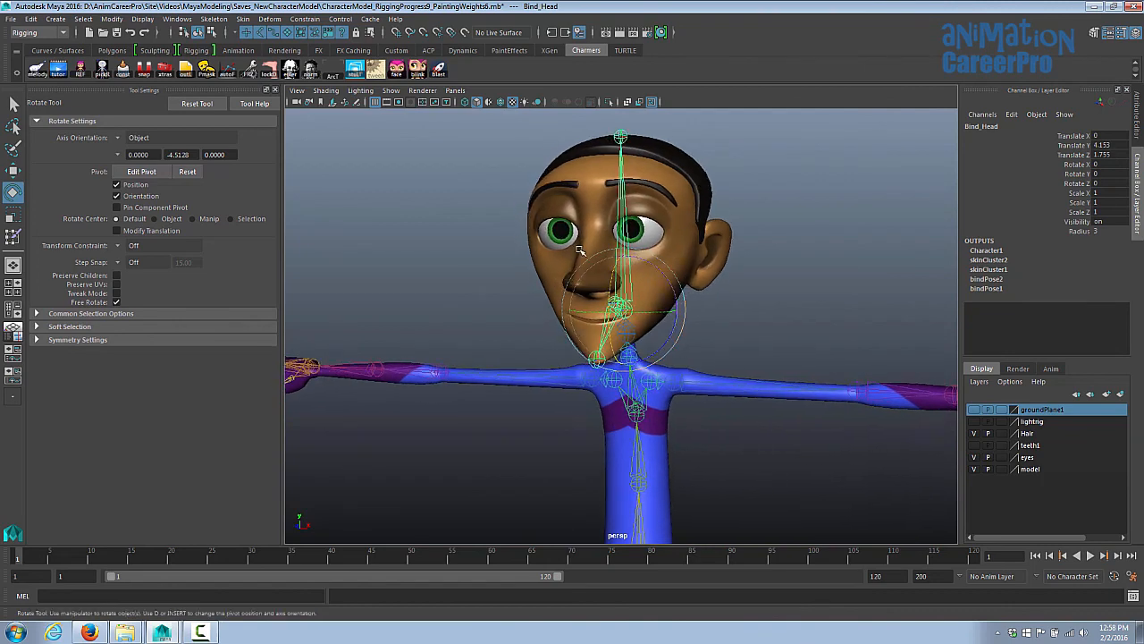
{"action": "left_click_drag", "start_coordinate": [661, 311], "coordinate": [645, 414]}
{"action": "key", "text": "ctrl+z"}
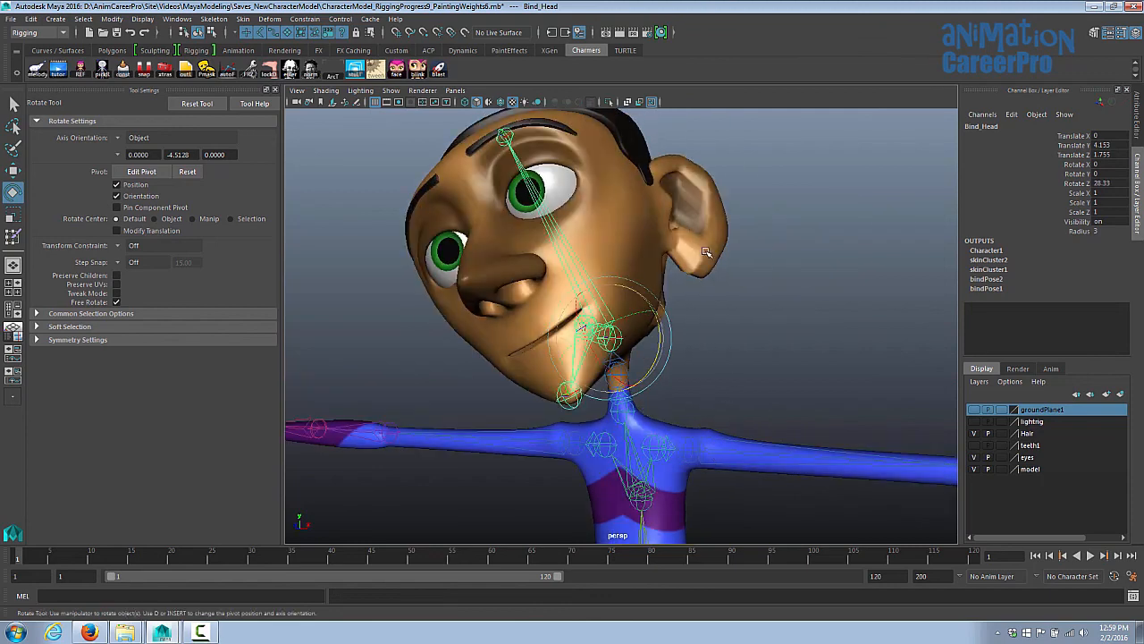
{"action": "left_click_drag", "start_coordinate": [715, 273], "coordinate": [666, 268], "text": "alt"}
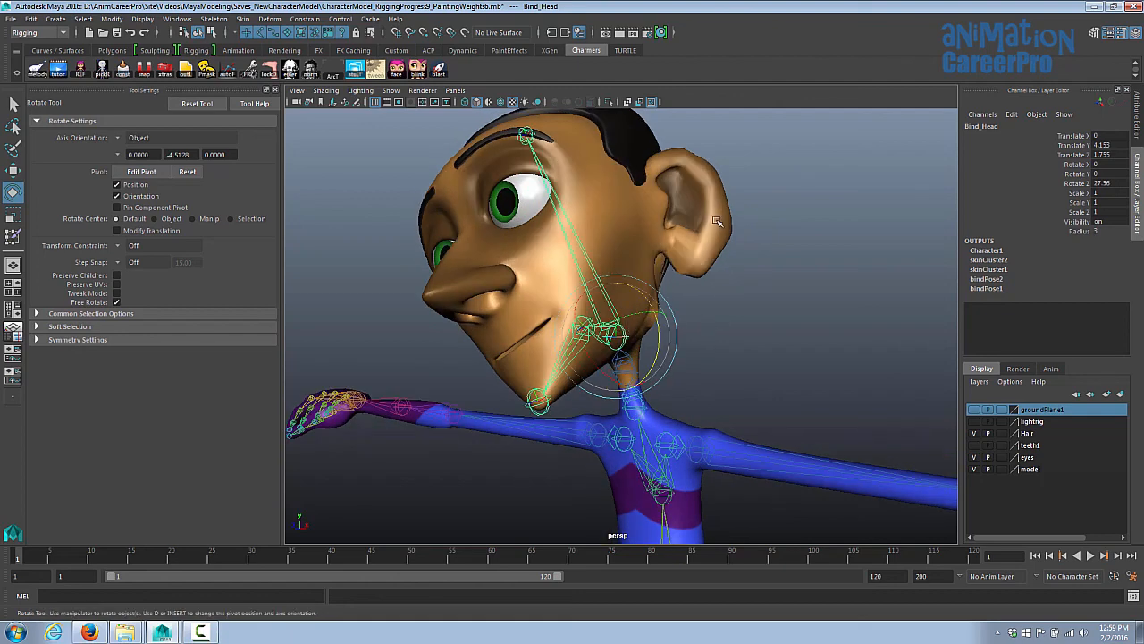
{"action": "left_click_drag", "start_coordinate": [720, 234], "coordinate": [709, 319], "text": "alt"}
- Paint Bind_Head weights over the ear of the head mesh with Add at 0.1262 opacity and a value of 1.0
{"action": "key", "text": "q"}
{"action": "left_click", "coordinate": [657, 299]}
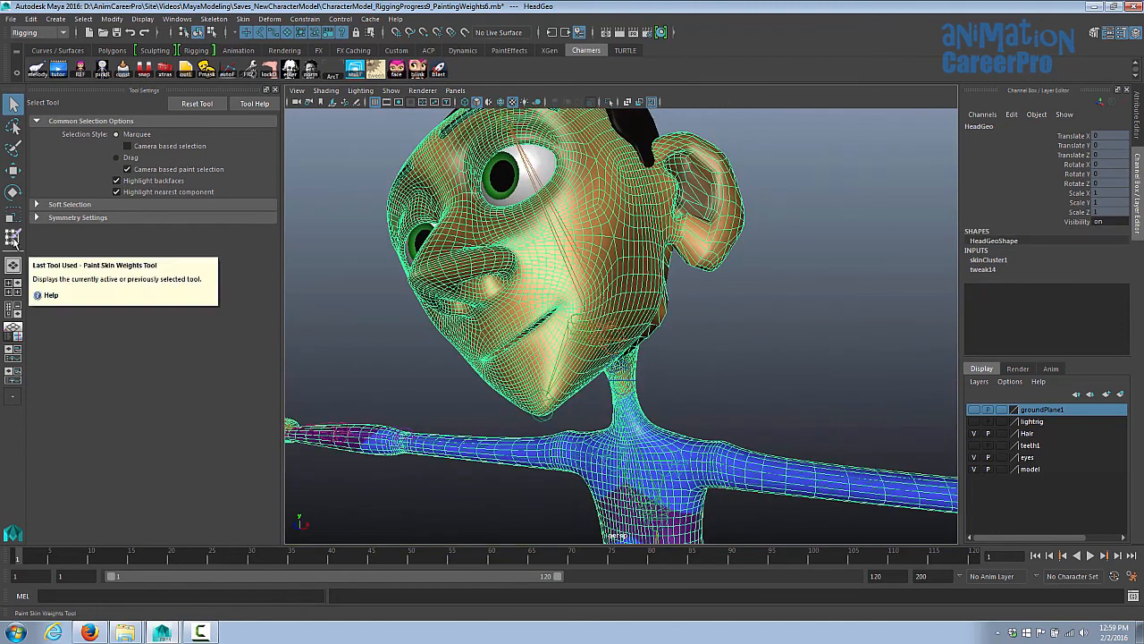
{"action": "left_click", "coordinate": [13, 238]}
{"action": "left_click", "coordinate": [211, 310]}
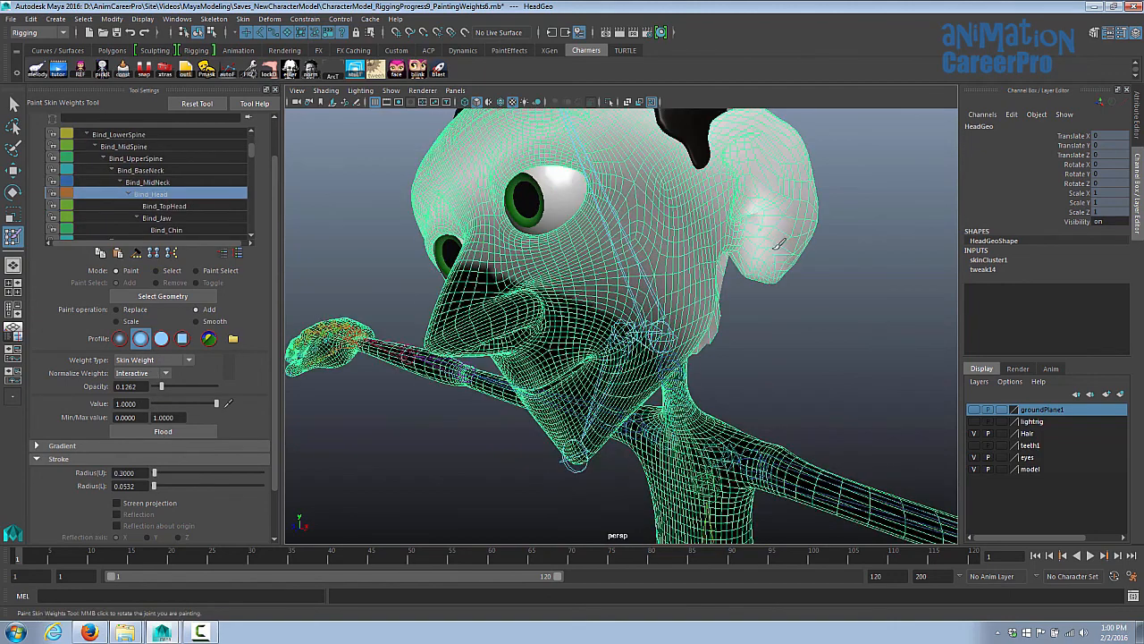
{"action": "mouse_move", "coordinate": [760, 224]}
{"action": "left_mouse_down"}
{"action": "mouse_move", "coordinate": [778, 260]}
{"action": "mouse_move", "coordinate": [596, 246]}
{"action": "mouse_move", "coordinate": [721, 266]}
{"action": "left_mouse_up"}
{"action": "mouse_move", "coordinate": [720, 266]}
{"action": "right_mouse_down", "text": "alt"}
{"action": "mouse_move", "coordinate": [770, 273]}
{"action": "mouse_move", "coordinate": [733, 272]}
{"action": "right_mouse_up", "text": "alt"}
{"action": "mouse_move", "coordinate": [660, 288]}
{"action": "left_mouse_down"}
{"action": "mouse_move", "coordinate": [695, 257]}
{"action": "mouse_move", "coordinate": [679, 290]}
{"action": "mouse_move", "coordinate": [646, 308]}
{"action": "left_mouse_up"}
{"action": "mouse_move", "coordinate": [697, 277]}
{"action": "left_mouse_down", "text": "alt"}
{"action": "mouse_move", "coordinate": [548, 263]}
{"action": "mouse_move", "coordinate": [549, 219]}
{"action": "mouse_move", "coordinate": [545, 257]}
{"action": "mouse_move", "coordinate": [807, 316]}
{"action": "mouse_move", "coordinate": [782, 325]}
{"action": "mouse_move", "coordinate": [672, 291]}
{"action": "left_mouse_up", "text": "alt"}
{"action": "mouse_move", "coordinate": [683, 215]}
{"action": "left_mouse_down"}
{"action": "mouse_move", "coordinate": [691, 217]}
{"action": "mouse_move", "coordinate": [672, 189]}
{"action": "left_mouse_up"}
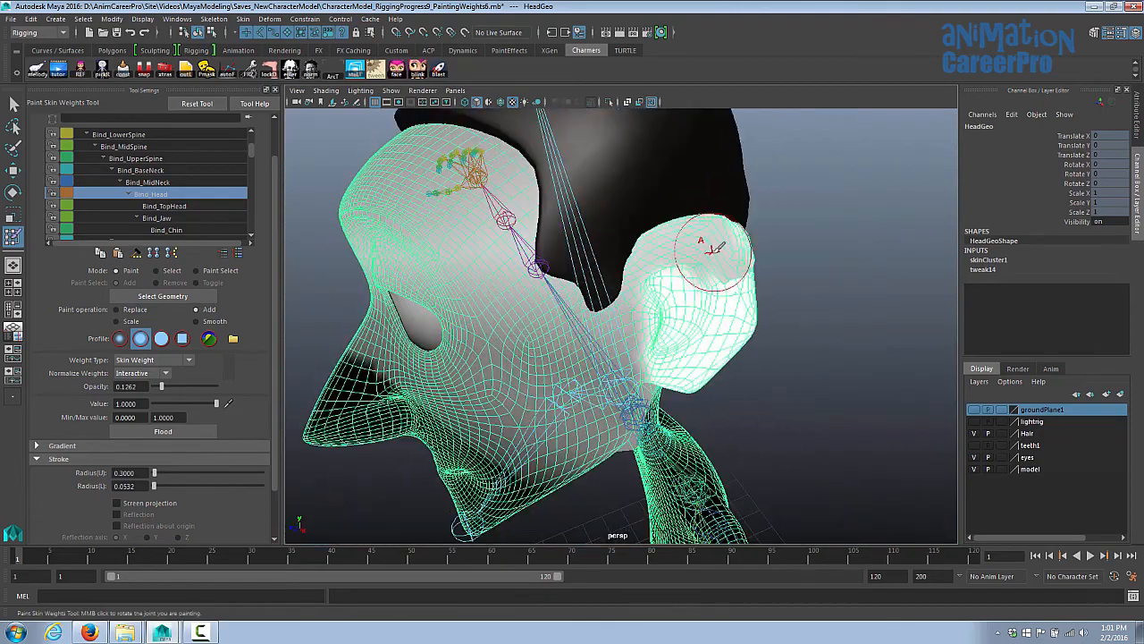
{"action": "left_click_drag", "start_coordinate": [715, 246], "coordinate": [648, 393]}
{"action": "left_click_drag", "start_coordinate": [648, 393], "coordinate": [655, 423]}
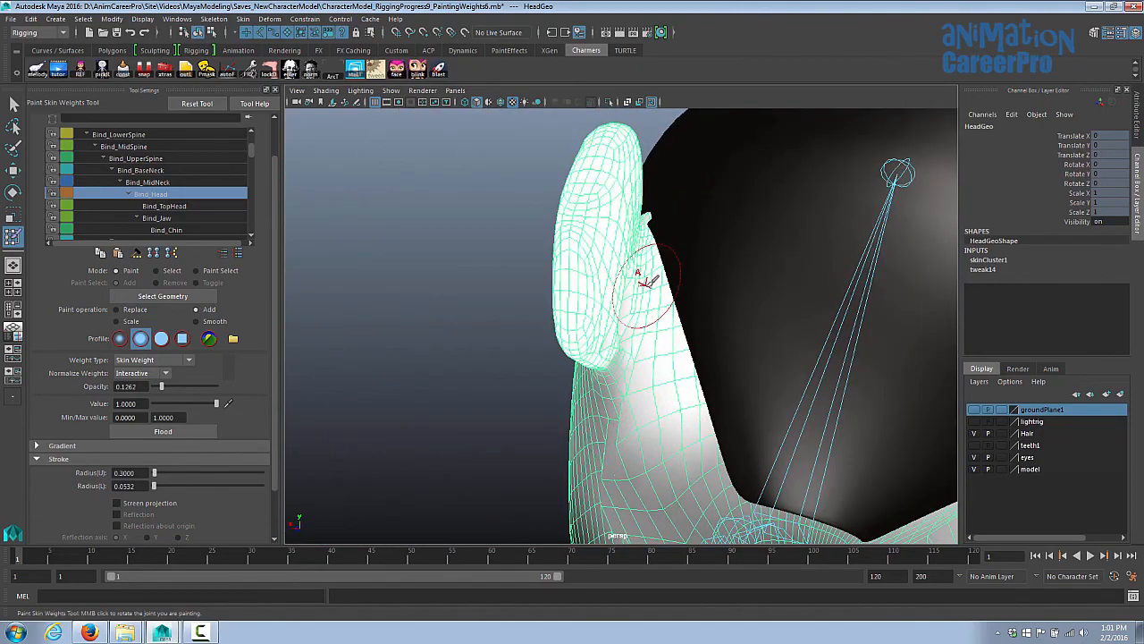
- Extend the Bind_Head weights behind the ear and along the side of the head to the jaw with Add at 0.1262 opacity
{"action": "left_click_drag", "start_coordinate": [644, 282], "coordinate": [637, 252], "text": "alt"}
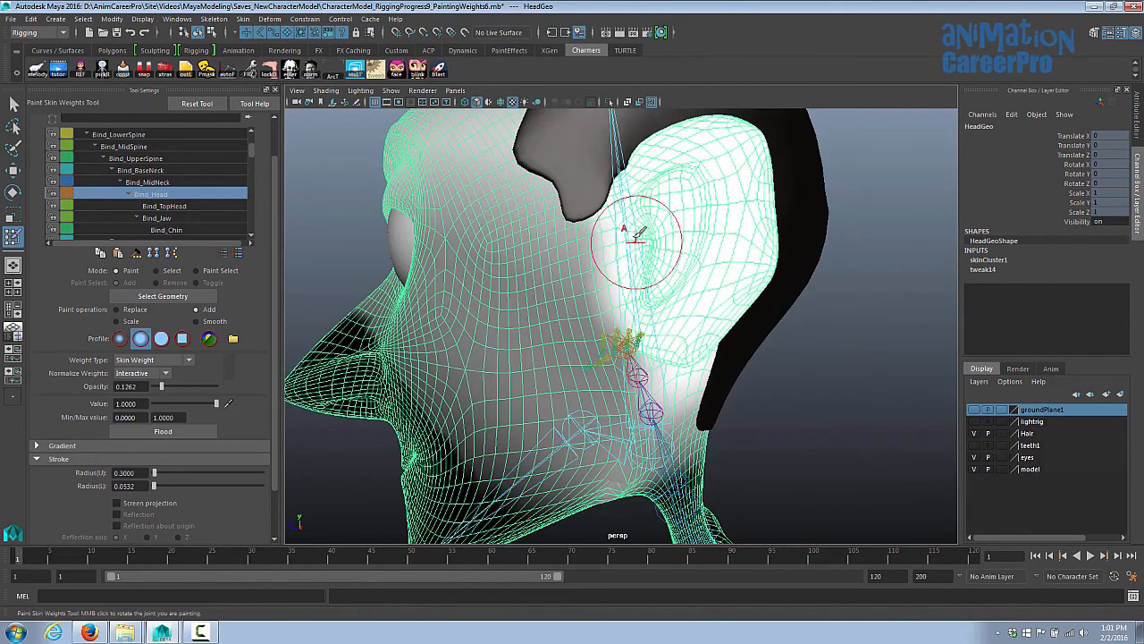
{"action": "mouse_move", "coordinate": [690, 313]}
{"action": "left_mouse_down", "text": "alt"}
{"action": "mouse_move", "coordinate": [646, 225]}
{"action": "mouse_move", "coordinate": [676, 263]}
{"action": "mouse_move", "coordinate": [650, 261]}
{"action": "mouse_move", "coordinate": [661, 257]}
{"action": "left_mouse_up", "text": "alt"}
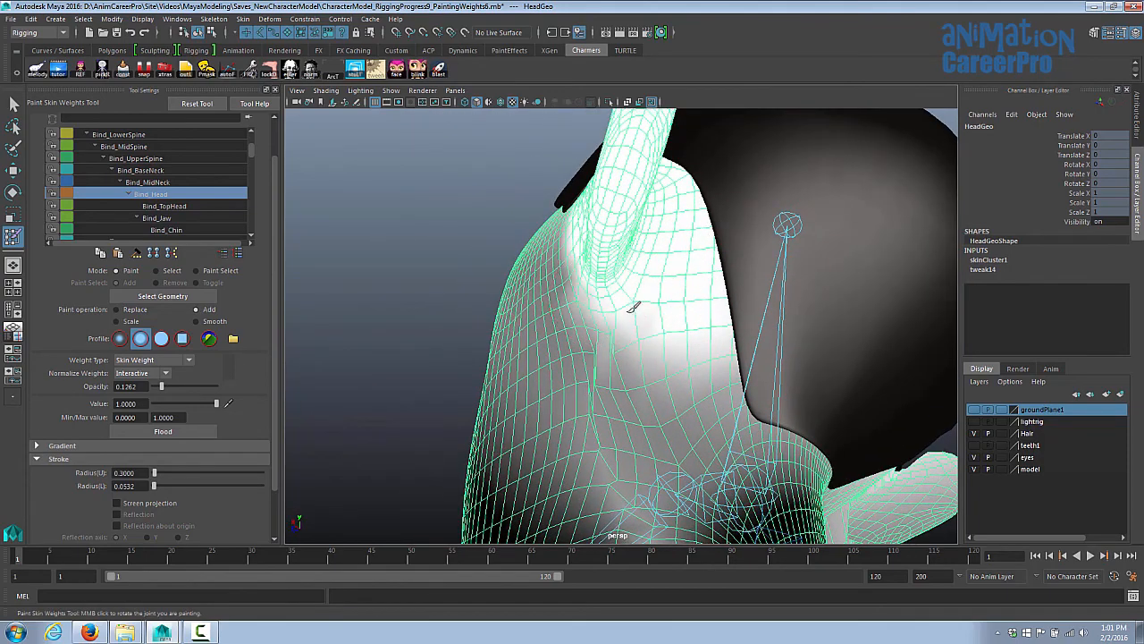
{"action": "left_click_drag", "start_coordinate": [646, 322], "coordinate": [601, 261], "text": "alt"}
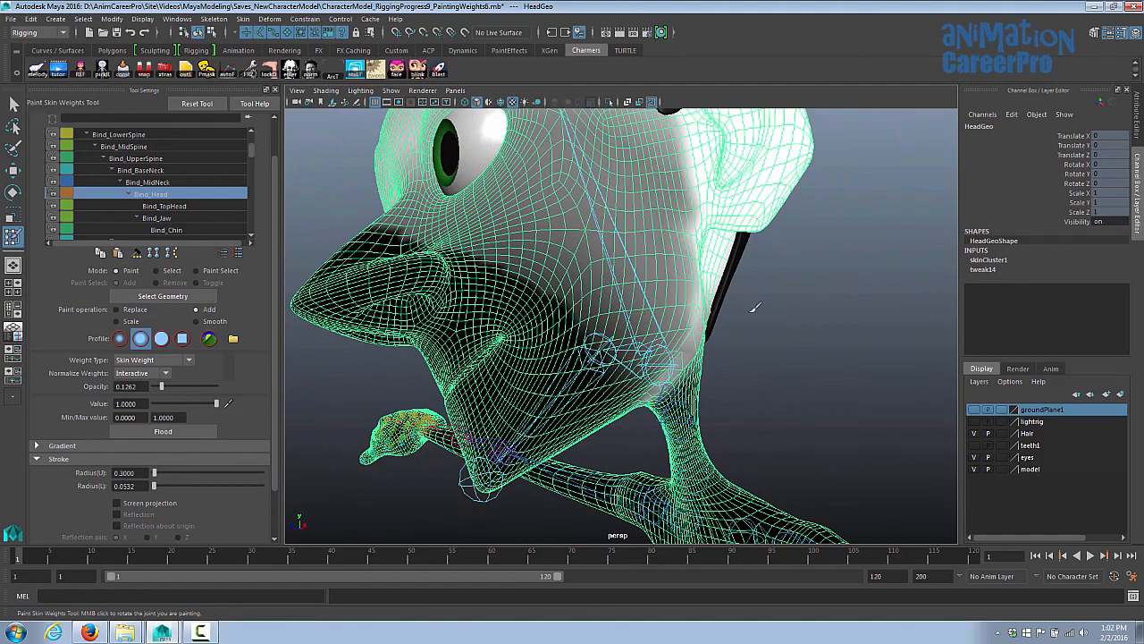
{"action": "left_click_drag", "start_coordinate": [755, 308], "coordinate": [699, 293], "text": "alt"}
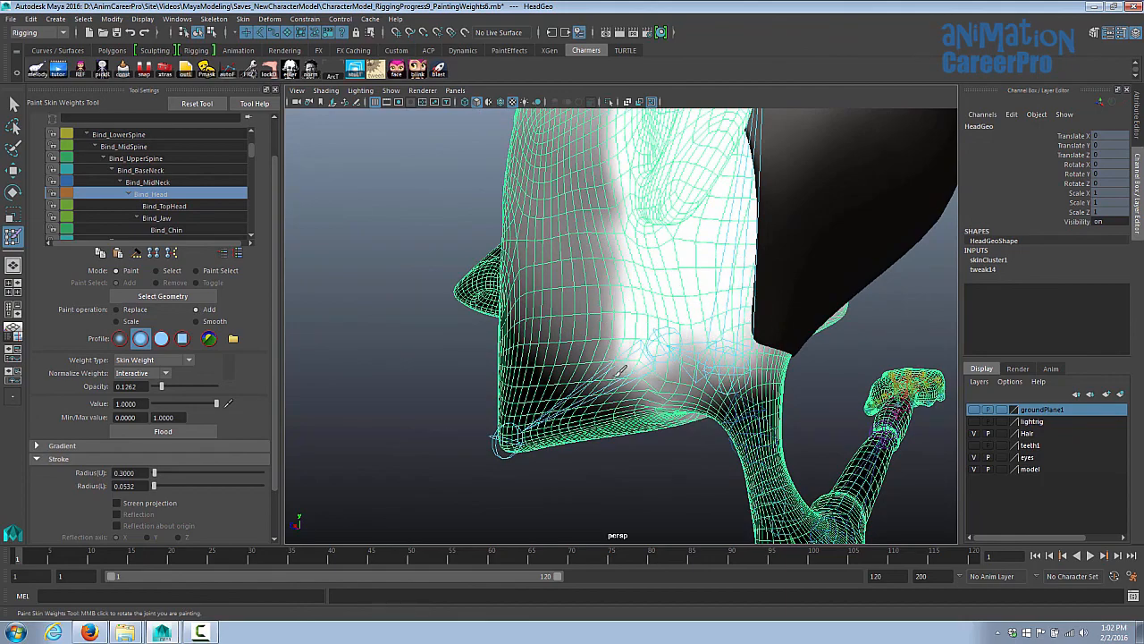
{"action": "mouse_move", "coordinate": [684, 326]}
{"action": "left_mouse_down", "text": "alt"}
{"action": "mouse_move", "coordinate": [679, 307]}
{"action": "mouse_move", "coordinate": [677, 321]}
{"action": "left_mouse_up", "text": "alt"}
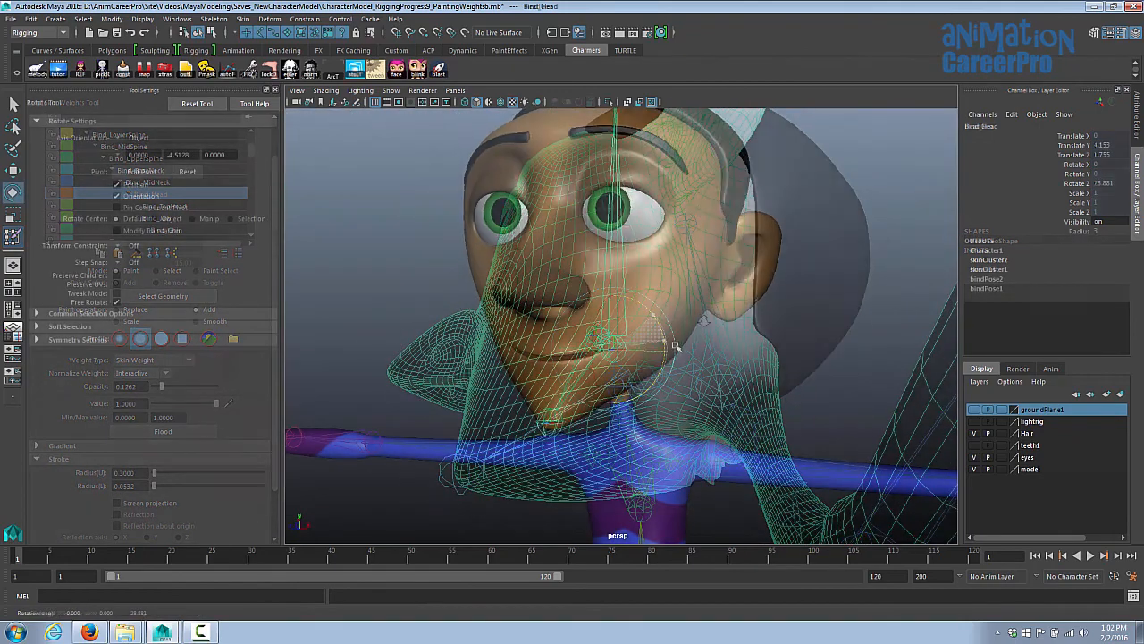
- Rotate the Bind_Head joint back and forth around Z to test the painted weights from the front and back
{"action": "mouse_move", "coordinate": [654, 315]}
{"action": "left_mouse_down"}
{"action": "mouse_move", "coordinate": [677, 333]}
{"action": "mouse_move", "coordinate": [659, 362]}
{"action": "mouse_move", "coordinate": [677, 340]}
{"action": "mouse_move", "coordinate": [559, 363]}
{"action": "left_mouse_up"}
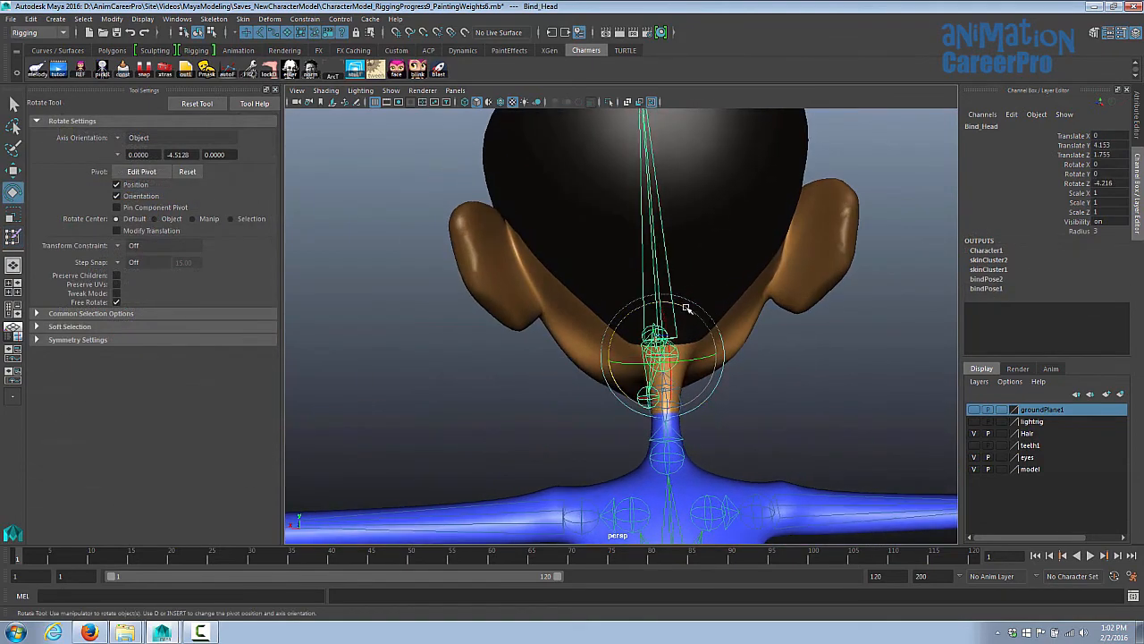
{"action": "mouse_move", "coordinate": [686, 308]}
{"action": "left_mouse_down"}
{"action": "mouse_move", "coordinate": [710, 350]}
{"action": "mouse_move", "coordinate": [688, 314]}
{"action": "mouse_move", "coordinate": [707, 336]}
{"action": "mouse_move", "coordinate": [665, 309]}
{"action": "left_mouse_up"}
{"action": "left_click_drag", "start_coordinate": [665, 310], "coordinate": [689, 327]}
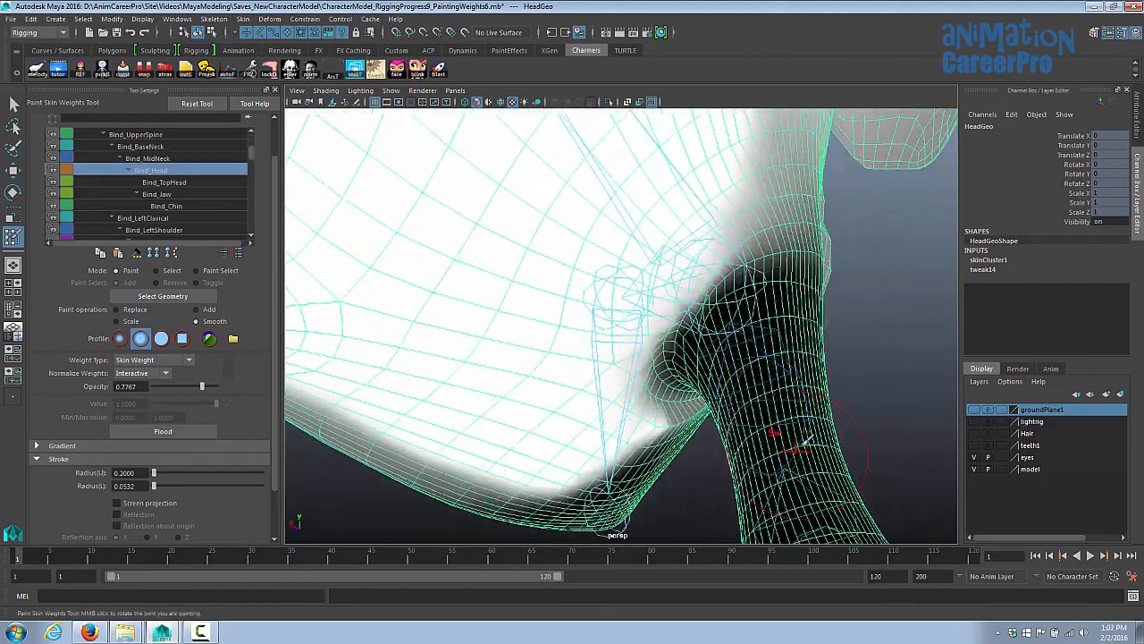
- Blend the Bind_MidNeck weights where the neck meets the back of the skull with Smooth at 0.7767 opacity
{"action": "left_click_drag", "start_coordinate": [801, 444], "coordinate": [728, 424], "text": "alt"}
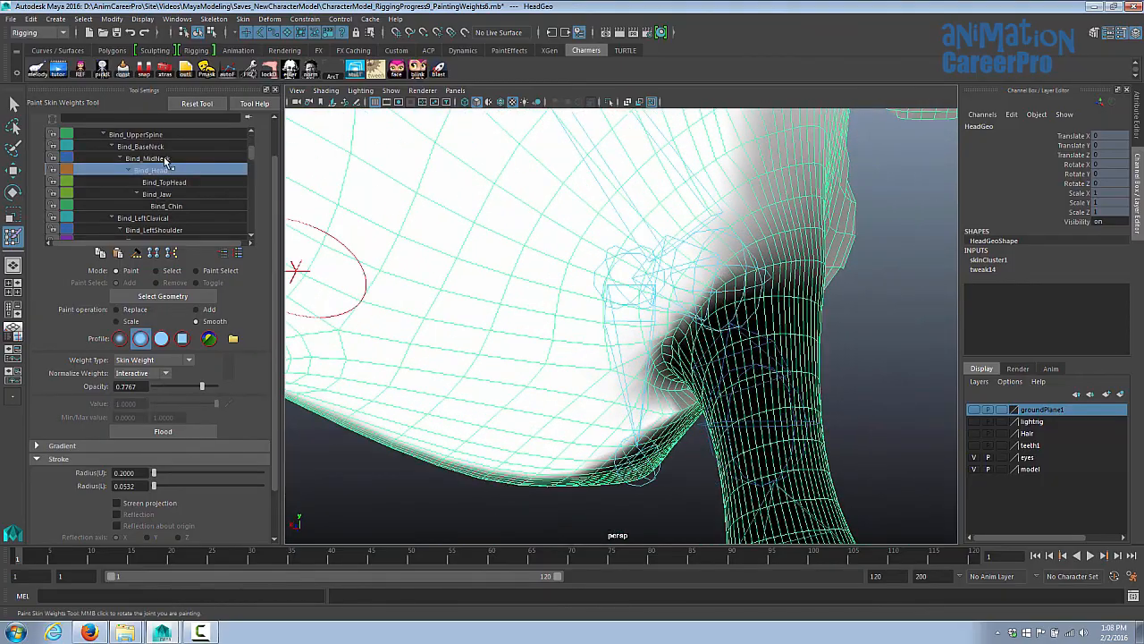
{"action": "left_click", "coordinate": [165, 159]}
{"action": "left_click", "coordinate": [169, 147]}
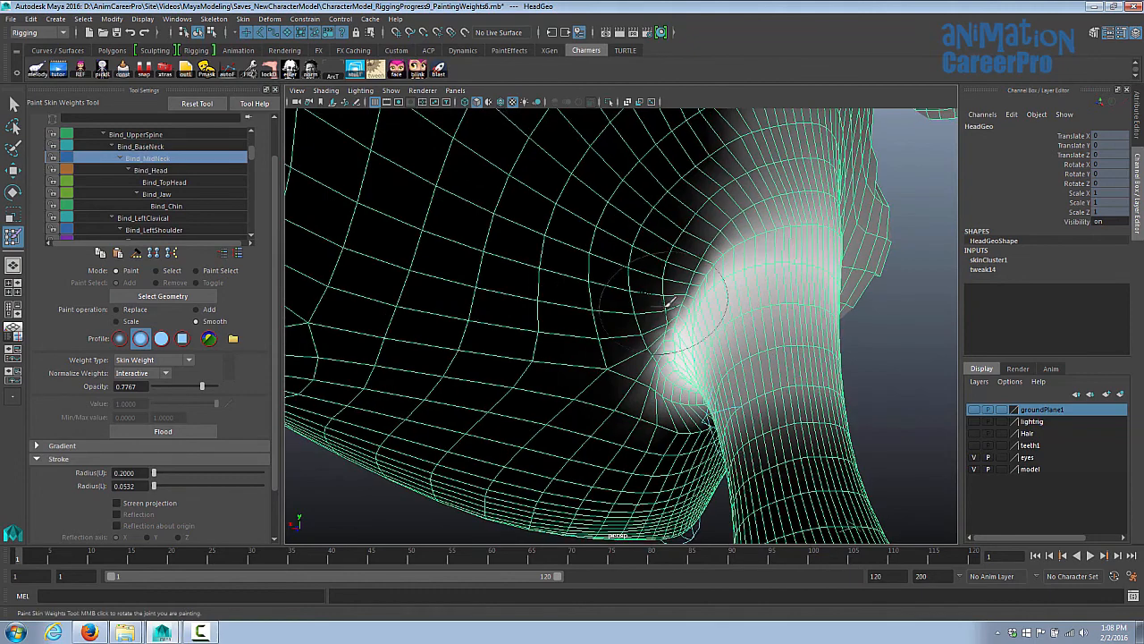
{"action": "mouse_move", "coordinate": [669, 302]}
{"action": "left_mouse_down"}
{"action": "mouse_move", "coordinate": [649, 259]}
{"action": "mouse_move", "coordinate": [646, 369]}
{"action": "mouse_move", "coordinate": [684, 429]}
{"action": "mouse_move", "coordinate": [617, 375]}
{"action": "left_mouse_up"}
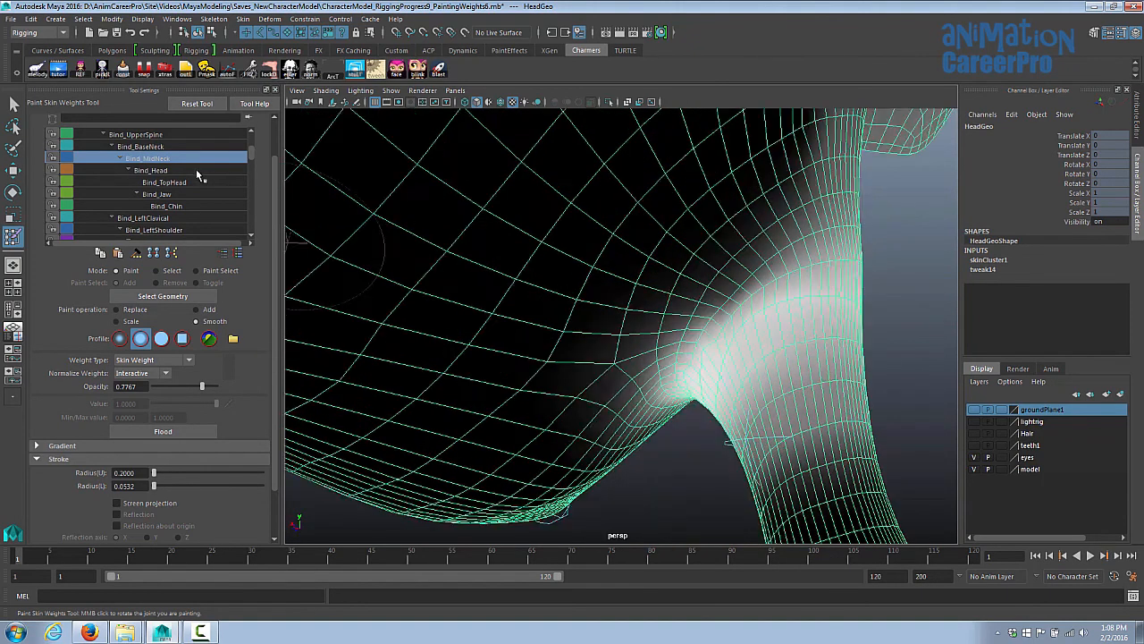
- Smooth the Bind_Head weights around the top of the neck at 0.7767 opacity and show the Hair layer
{"action": "left_click", "coordinate": [198, 171]}
{"action": "left_click_drag", "start_coordinate": [755, 324], "coordinate": [681, 362], "text": "alt"}
{"action": "mouse_move", "coordinate": [740, 359]}
{"action": "right_mouse_down", "text": "alt"}
{"action": "mouse_move", "coordinate": [743, 378]}
{"action": "mouse_move", "coordinate": [761, 336]}
{"action": "right_mouse_up", "text": "alt"}
{"action": "mouse_move", "coordinate": [749, 278]}
{"action": "left_mouse_down"}
{"action": "mouse_move", "coordinate": [766, 255]}
{"action": "mouse_move", "coordinate": [740, 282]}
{"action": "left_mouse_up"}
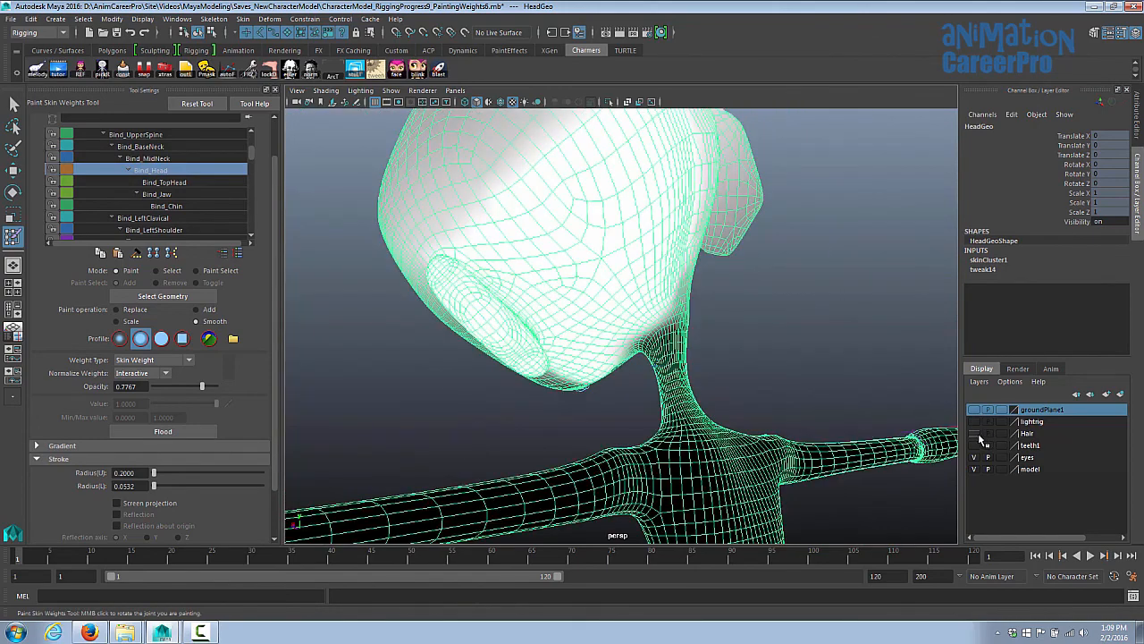
{"action": "left_click", "coordinate": [974, 432]}
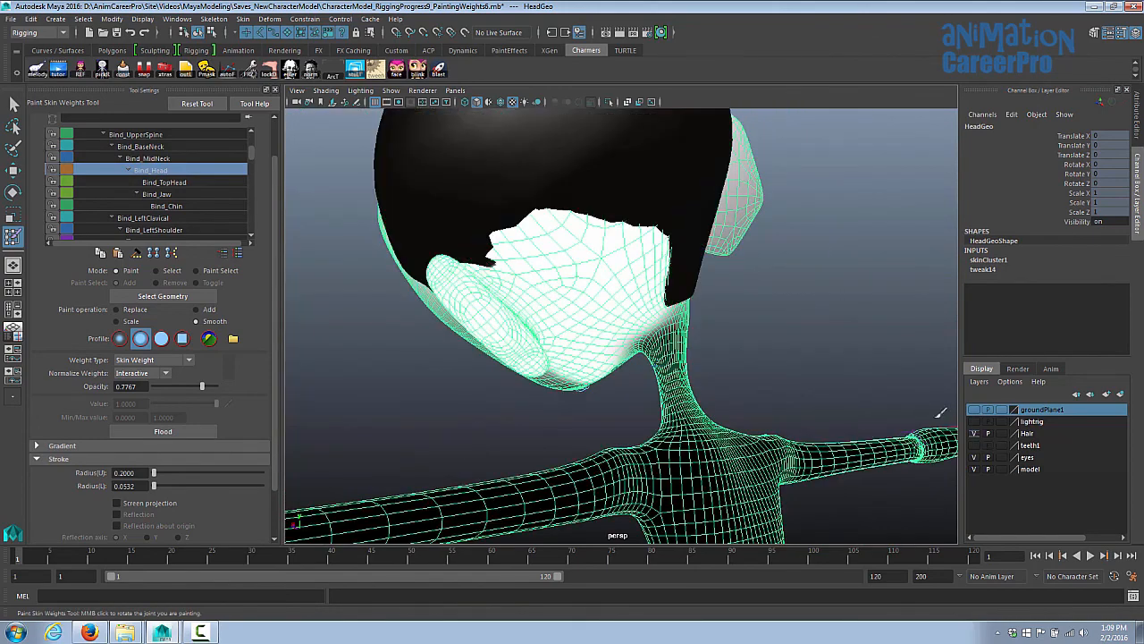
{"action": "left_click_drag", "start_coordinate": [771, 253], "coordinate": [781, 350], "text": "alt"}
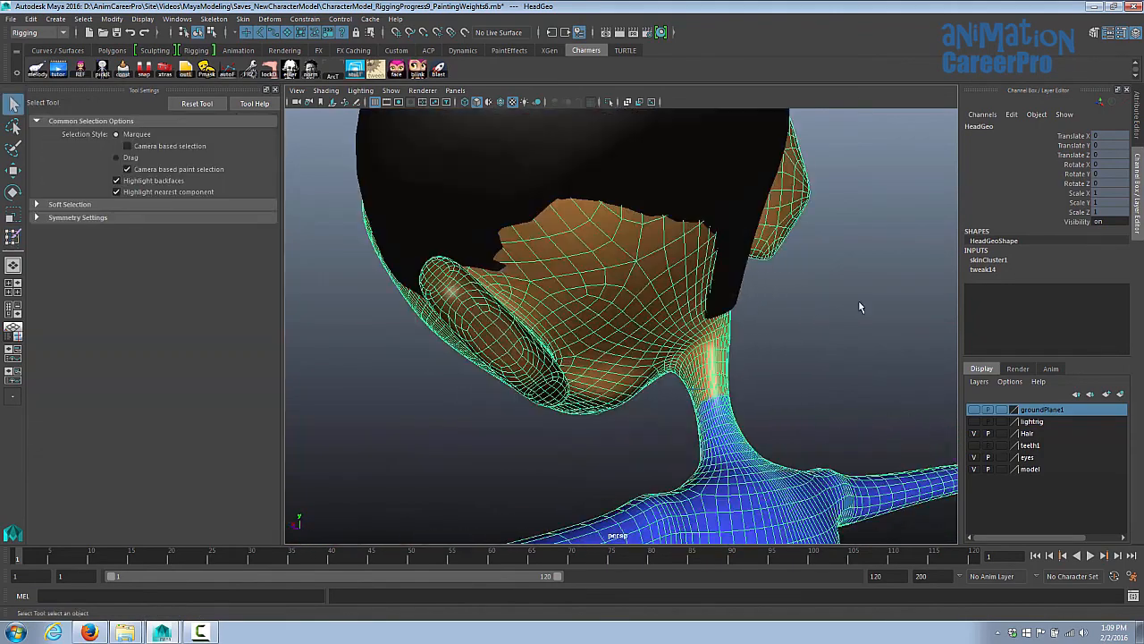
- Open the hair mesh for skin weight painting and examine its Bind_MidNeck, Bind_Head, Bind_TopHead and Bind_Jaw influences
{"action": "left_click_drag", "start_coordinate": [861, 304], "coordinate": [849, 298], "text": "alt"}
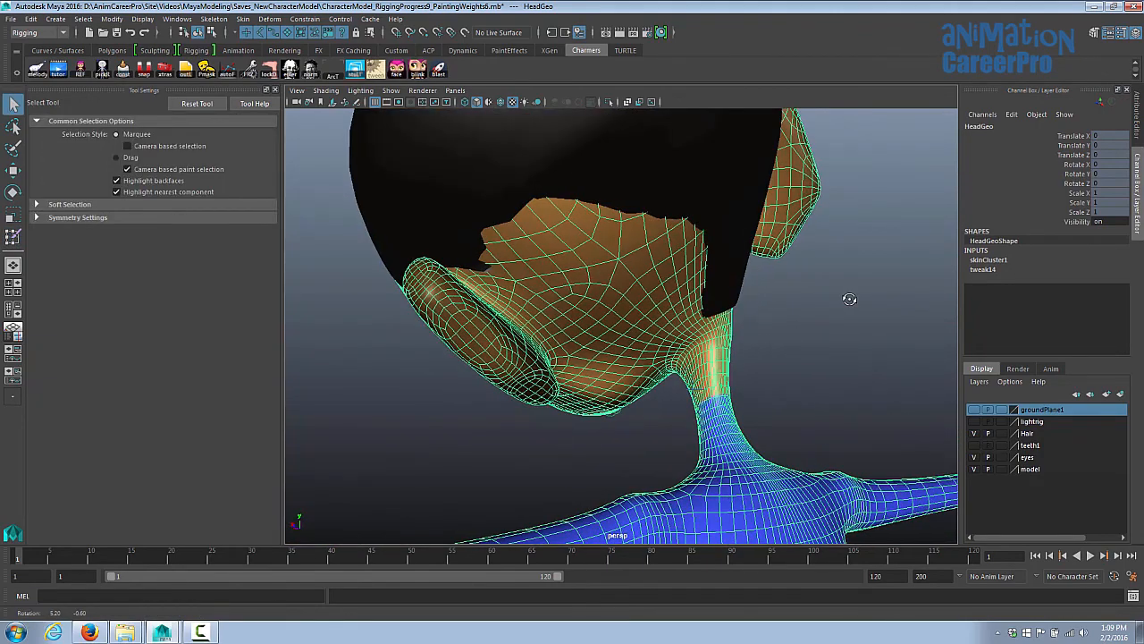
{"action": "left_click", "coordinate": [516, 200]}
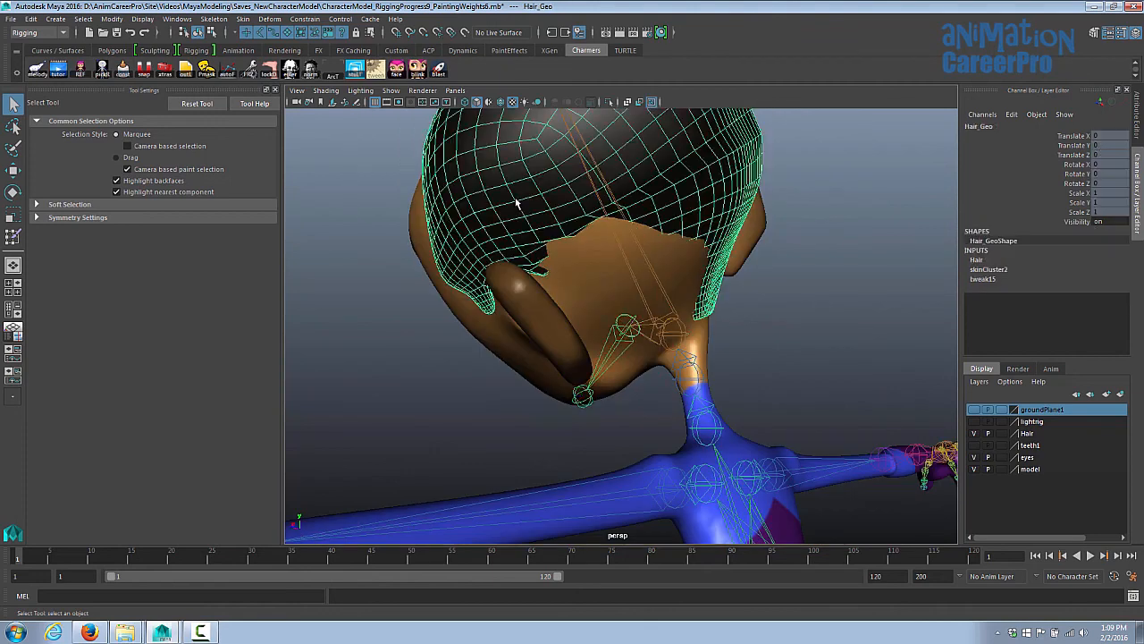
{"action": "left_click", "coordinate": [14, 238]}
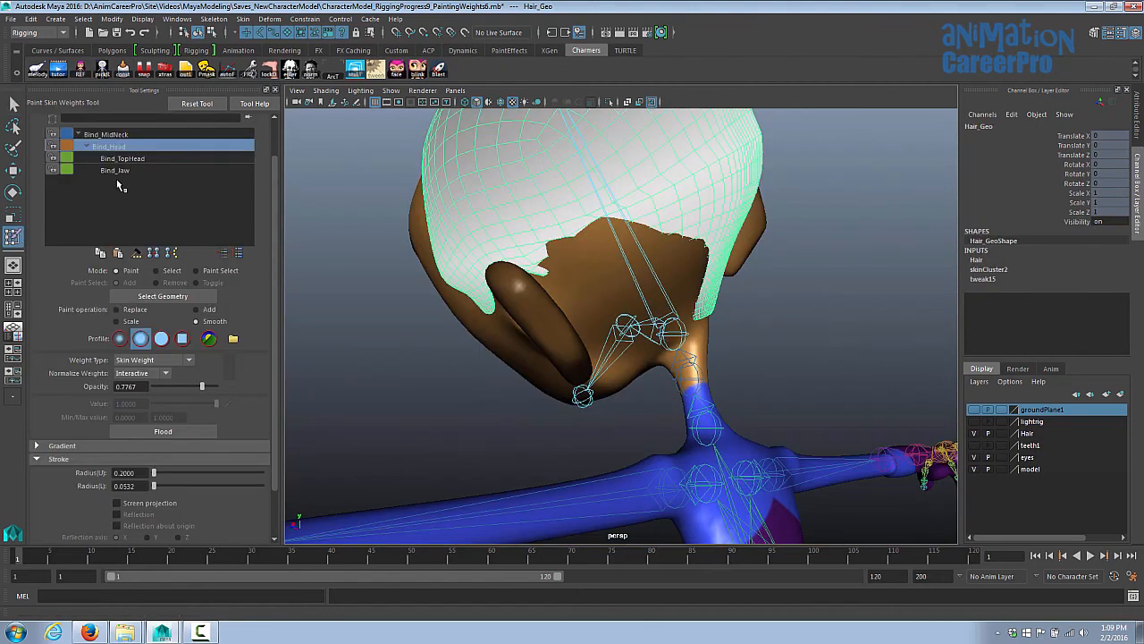
{"action": "left_click_drag", "start_coordinate": [678, 198], "coordinate": [668, 230], "text": "alt"}
{"action": "right_click_drag", "start_coordinate": [669, 230], "coordinate": [706, 234], "text": "alt"}
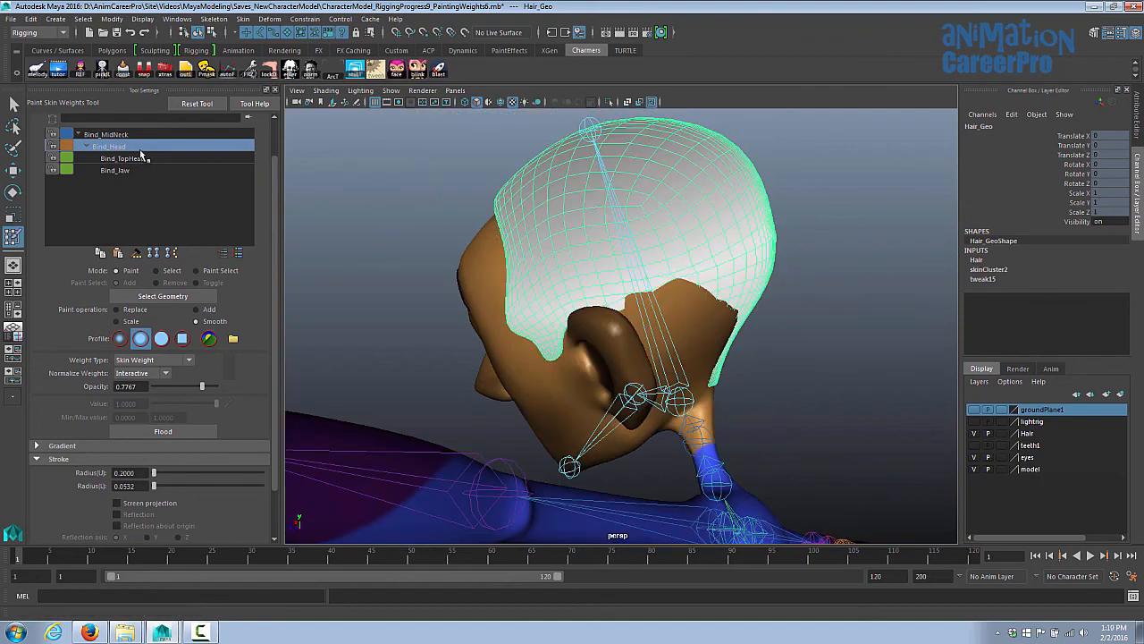
{"action": "left_click", "coordinate": [135, 136]}
{"action": "left_click", "coordinate": [138, 147]}
{"action": "left_click", "coordinate": [143, 158]}
{"action": "left_click", "coordinate": [145, 170]}
{"action": "left_click", "coordinate": [145, 147]}
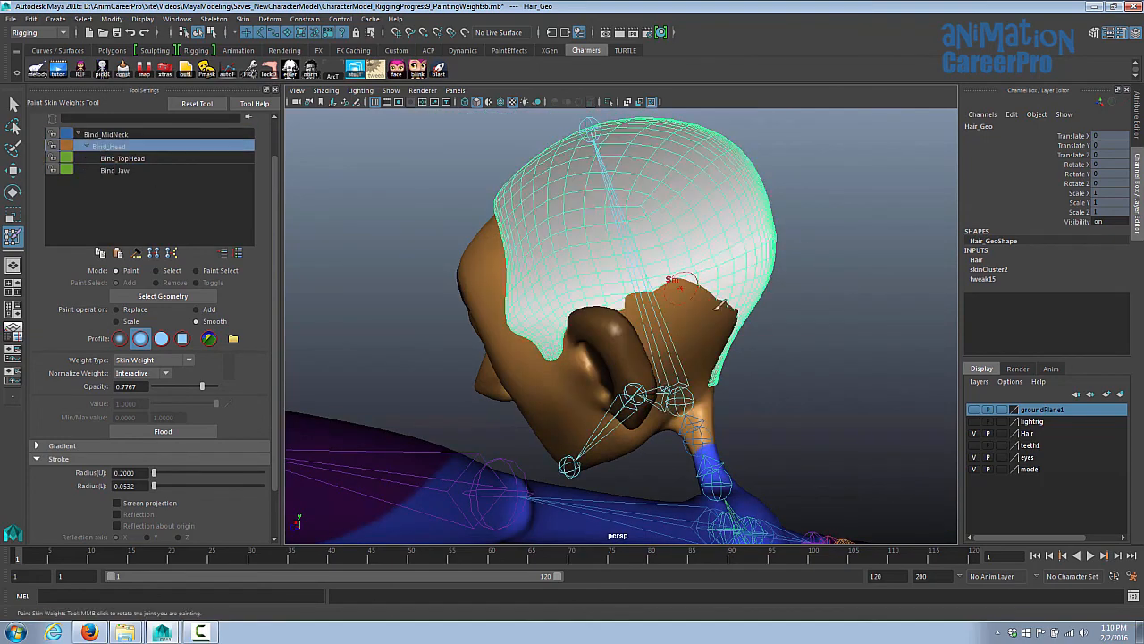
- Add Bind_Head weight to the hair mesh along its lower back edge at 0.0874 opacity and a value of 1
{"action": "left_click_drag", "start_coordinate": [672, 280], "coordinate": [725, 320], "text": "alt"}
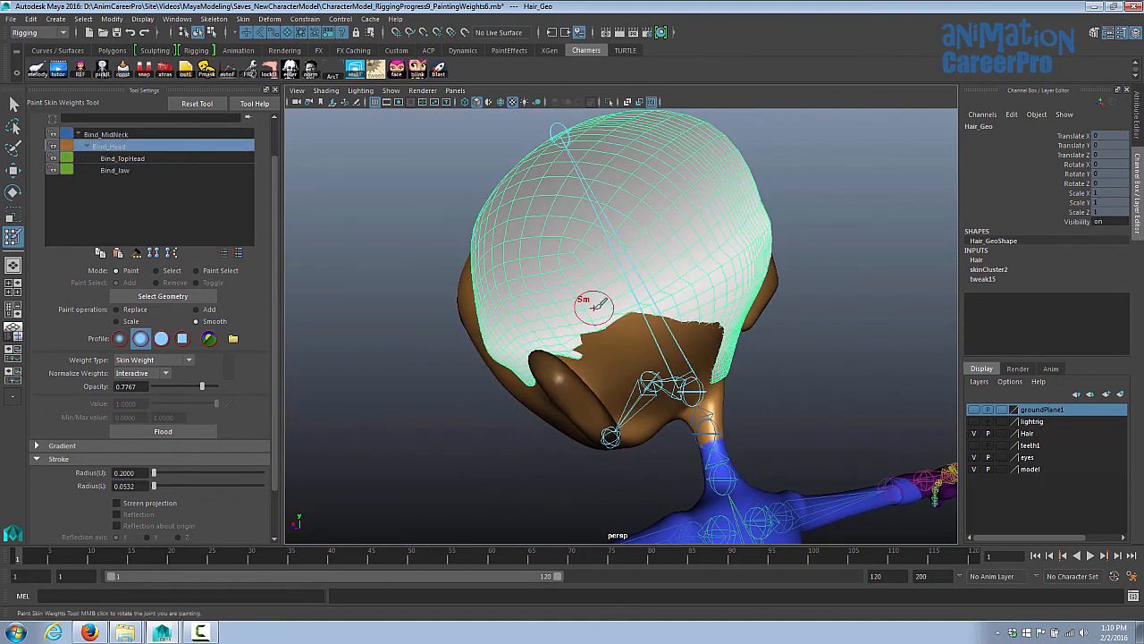
{"action": "left_click_drag", "start_coordinate": [593, 299], "coordinate": [307, 242], "text": "alt"}
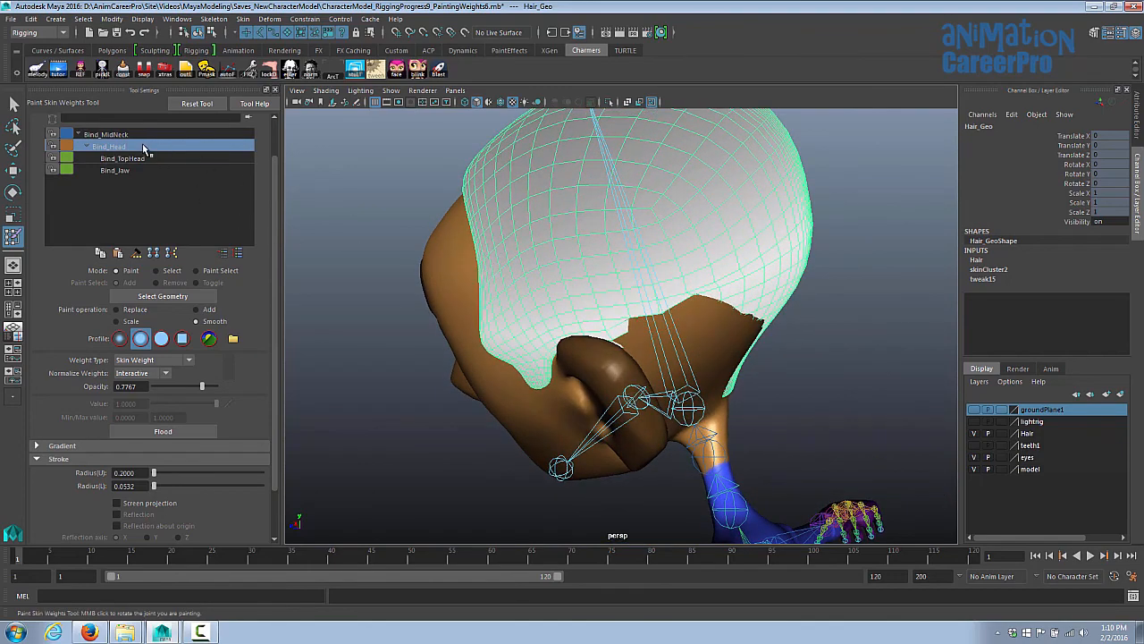
{"action": "mouse_move", "coordinate": [550, 337]}
{"action": "left_mouse_down", "text": "alt"}
{"action": "mouse_move", "coordinate": [670, 238]}
{"action": "mouse_move", "coordinate": [623, 271]}
{"action": "left_mouse_up", "text": "alt"}
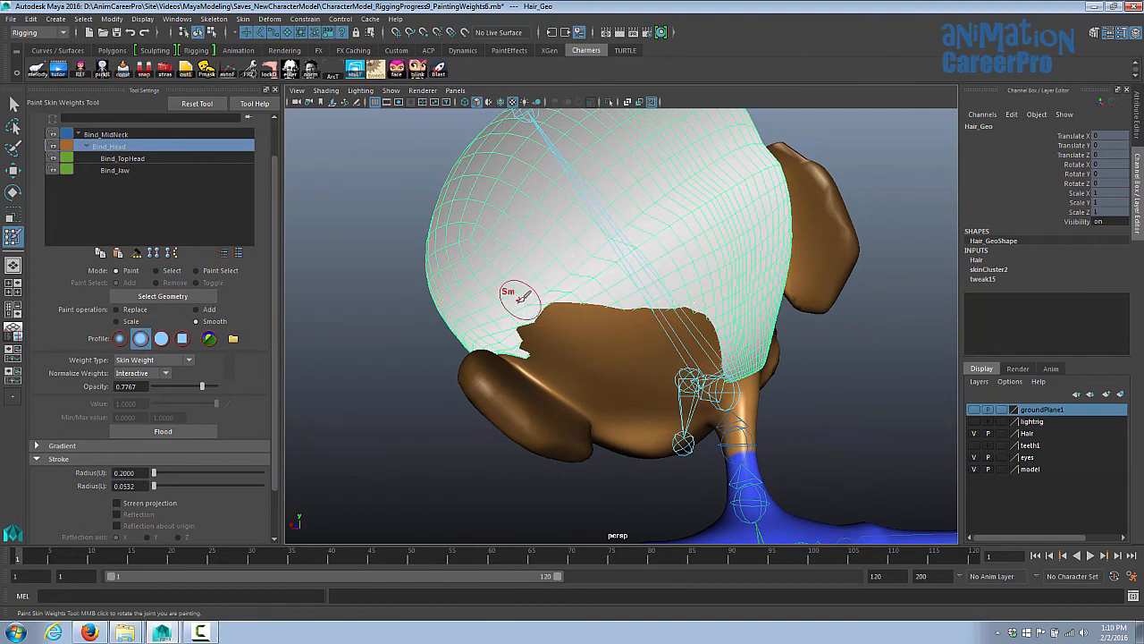
{"action": "mouse_move", "coordinate": [536, 268]}
{"action": "left_mouse_down"}
{"action": "mouse_move", "coordinate": [638, 365]}
{"action": "mouse_move", "coordinate": [710, 309]}
{"action": "mouse_move", "coordinate": [745, 411]}
{"action": "mouse_move", "coordinate": [536, 345]}
{"action": "mouse_move", "coordinate": [738, 441]}
{"action": "mouse_move", "coordinate": [686, 291]}
{"action": "left_mouse_up"}
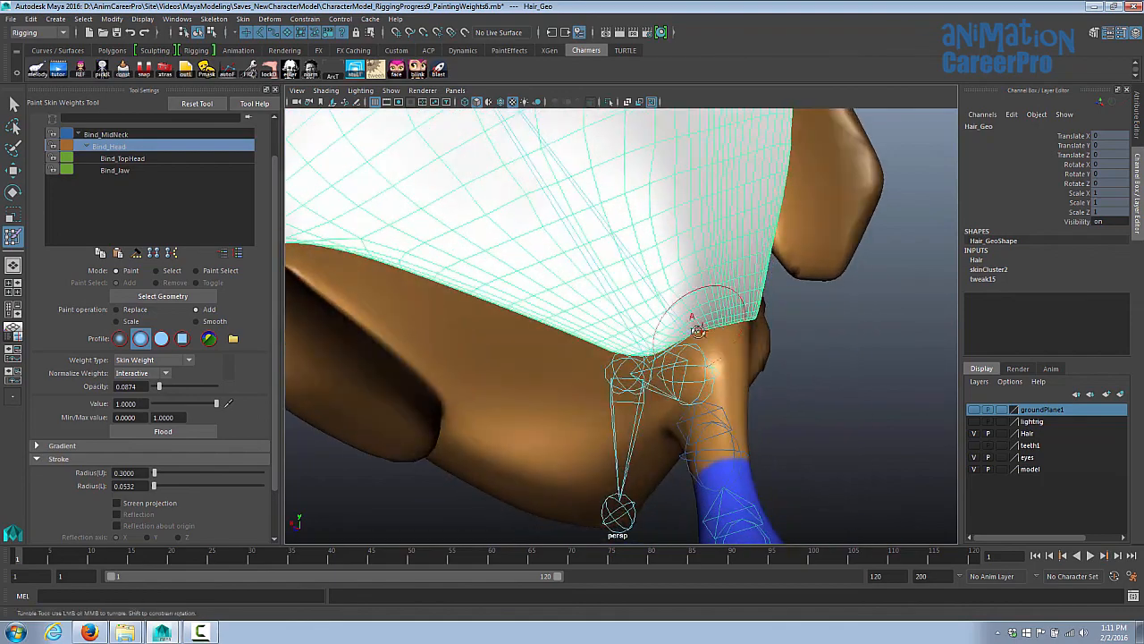
{"action": "mouse_move", "coordinate": [686, 290]}
{"action": "left_mouse_down"}
{"action": "mouse_move", "coordinate": [659, 313]}
{"action": "mouse_move", "coordinate": [621, 307]}
{"action": "left_mouse_up"}
{"action": "mouse_move", "coordinate": [620, 307]}
{"action": "left_mouse_down"}
{"action": "mouse_move", "coordinate": [712, 281]}
{"action": "mouse_move", "coordinate": [665, 290]}
{"action": "mouse_move", "coordinate": [670, 307]}
{"action": "mouse_move", "coordinate": [670, 243]}
{"action": "mouse_move", "coordinate": [595, 309]}
{"action": "left_mouse_up"}
{"action": "right_click_drag", "start_coordinate": [595, 309], "coordinate": [479, 286], "text": "alt"}
{"action": "left_click_drag", "start_coordinate": [478, 286], "coordinate": [528, 255], "text": "alt"}
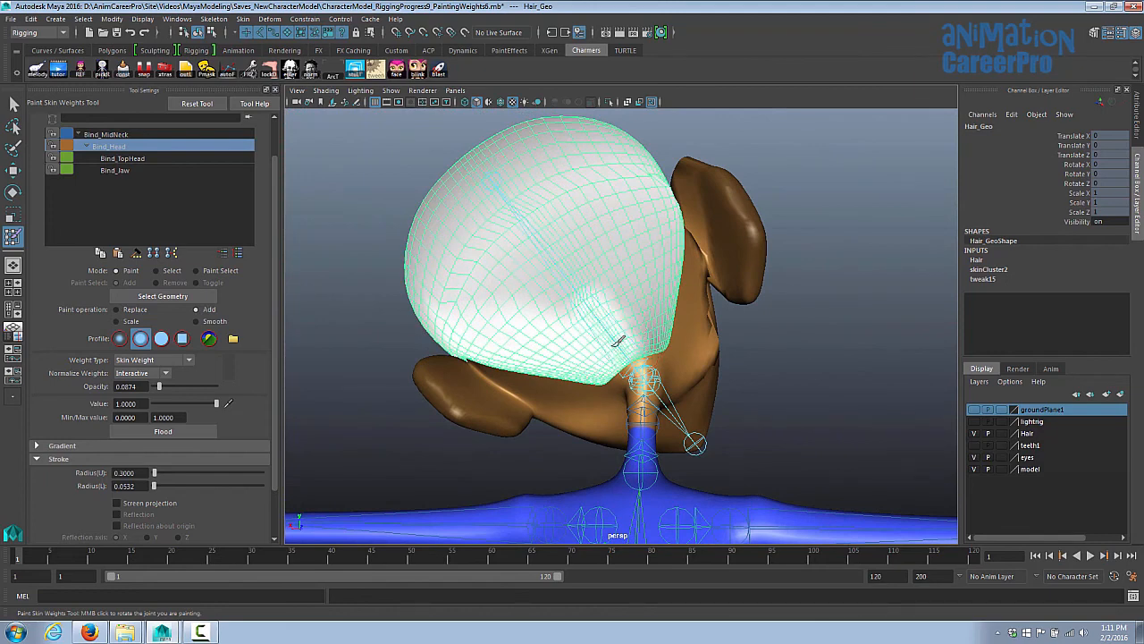
- Add Bind_Head weight up the middle of the hair's back, undoing two stray strokes and repainting the area
{"action": "left_click_drag", "start_coordinate": [609, 327], "coordinate": [521, 212]}
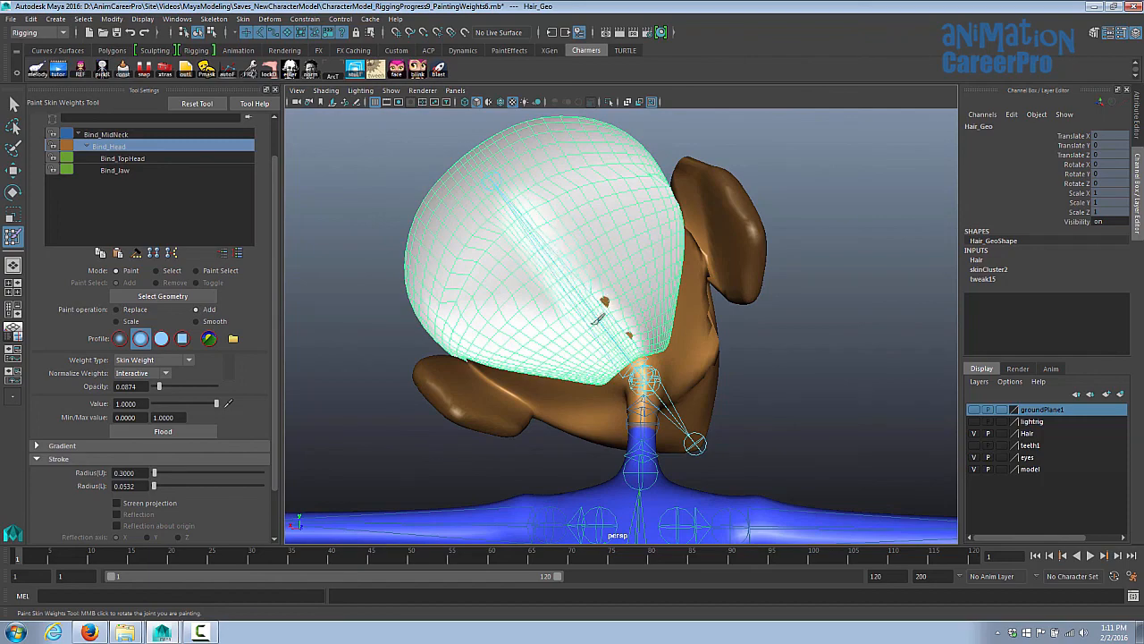
{"action": "left_click_drag", "start_coordinate": [581, 309], "coordinate": [513, 232]}
{"action": "left_click_drag", "start_coordinate": [548, 211], "coordinate": [596, 262]}
{"action": "key", "text": "ctrl+z"}
{"action": "key", "text": "ctrl+z"}
{"action": "left_click_drag", "start_coordinate": [579, 309], "coordinate": [522, 233]}
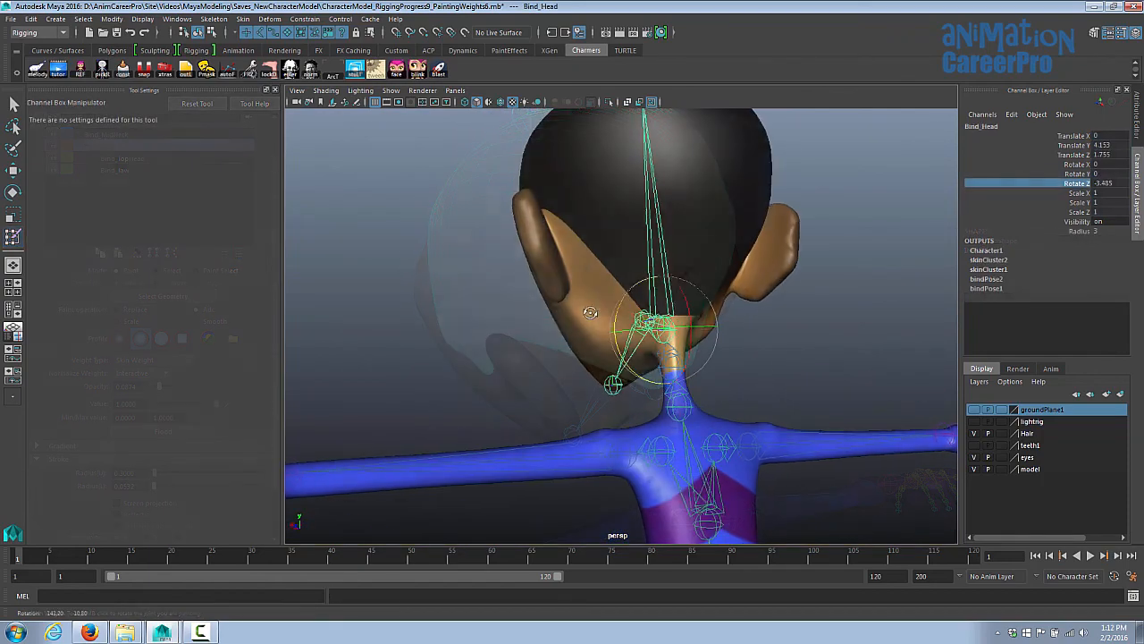
- Rotate the Bind_Head joint to about -29 degrees around Z to test how the hair follows the skull
{"action": "mouse_move", "coordinate": [601, 317]}
{"action": "middle_mouse_down"}
{"action": "mouse_move", "coordinate": [623, 317]}
{"action": "mouse_move", "coordinate": [607, 312]}
{"action": "middle_mouse_up"}
{"action": "left_click_drag", "start_coordinate": [608, 312], "coordinate": [615, 313], "text": "alt"}
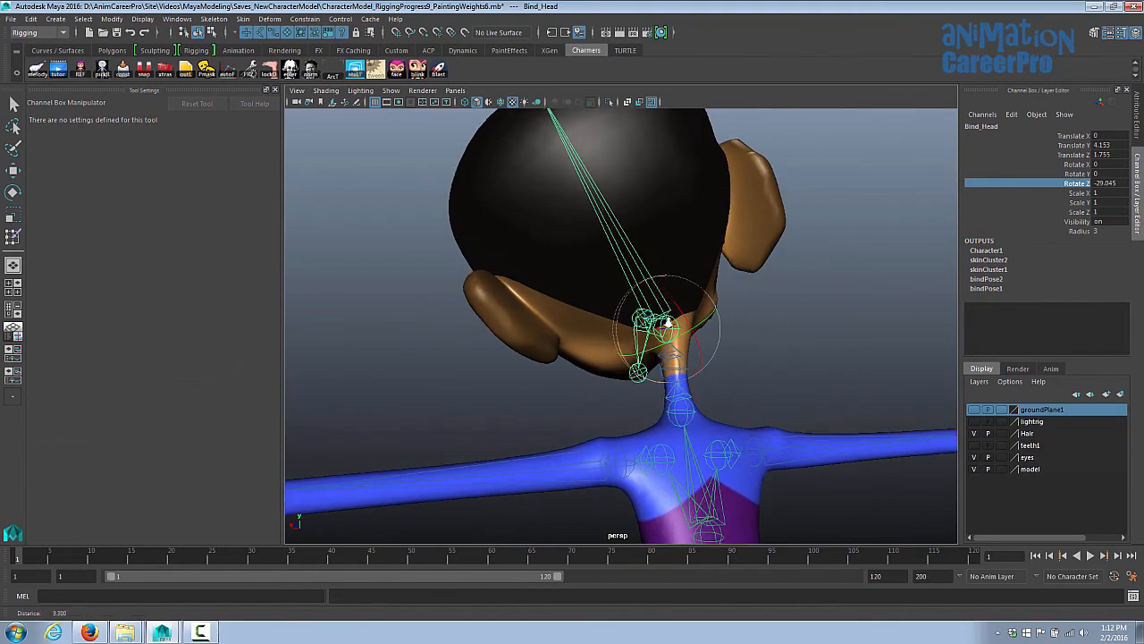
{"action": "scroll", "coordinate": [669, 321], "scroll_direction": "up", "scroll_amount": 2}
{"action": "left_click", "coordinate": [651, 102]}
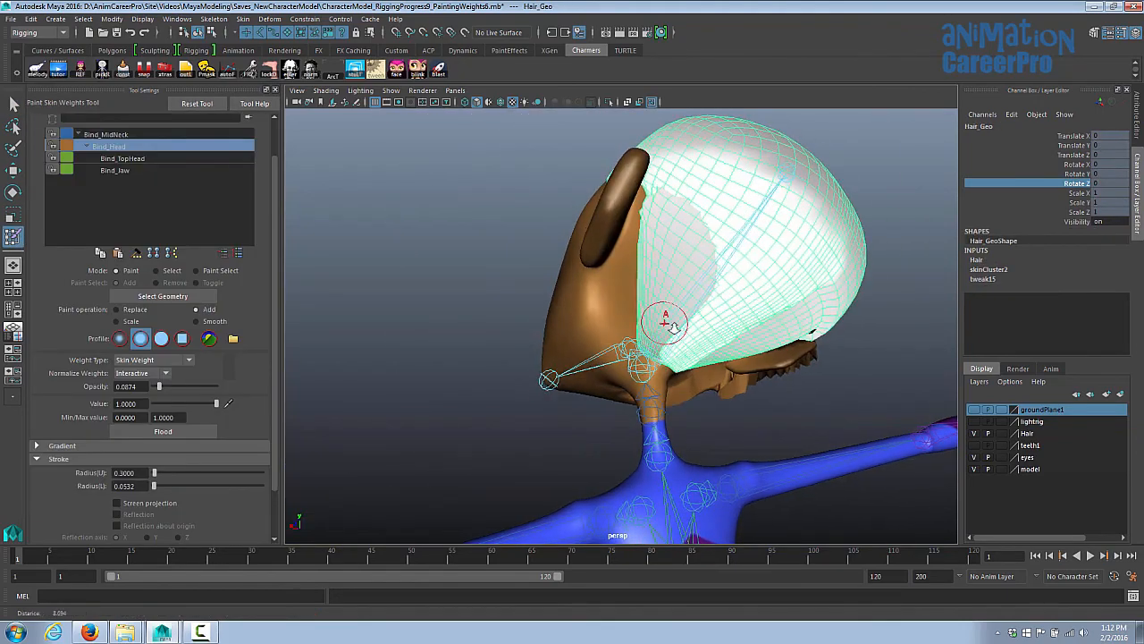
- Hide the model layer and add Bind_Head weight to the inside of the hair near the nape at 0.0874 opacity
{"action": "mouse_move", "coordinate": [664, 316]}
{"action": "left_mouse_down", "text": "alt"}
{"action": "mouse_move", "coordinate": [707, 327]}
{"action": "mouse_move", "coordinate": [689, 250]}
{"action": "mouse_move", "coordinate": [696, 169]}
{"action": "left_mouse_up", "text": "alt"}
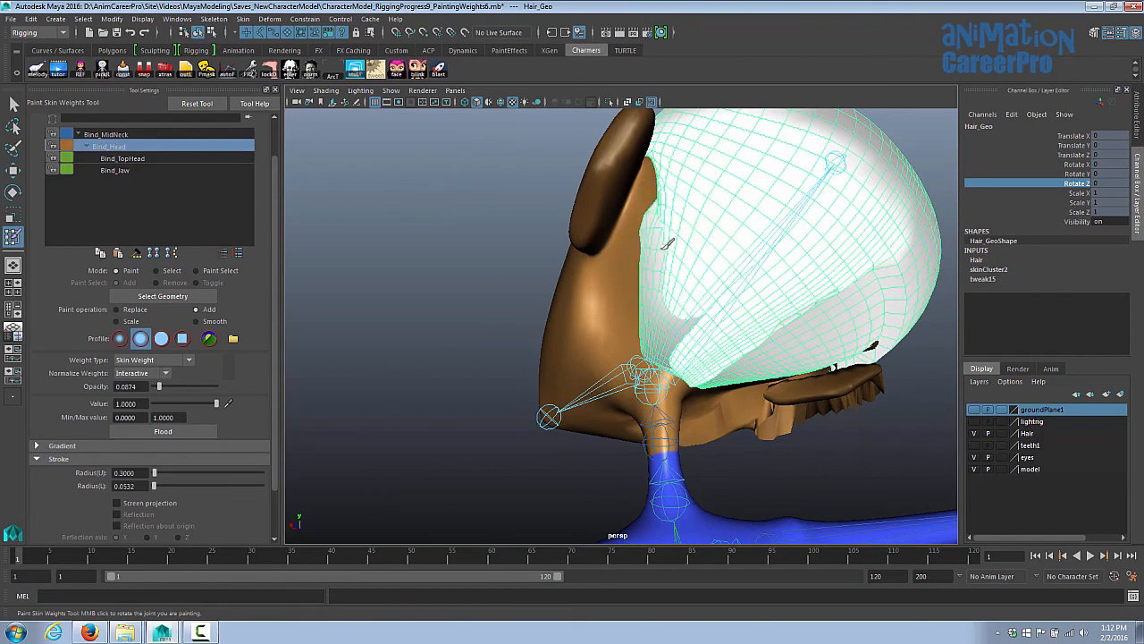
{"action": "left_click_drag", "start_coordinate": [668, 242], "coordinate": [680, 252], "text": "alt"}
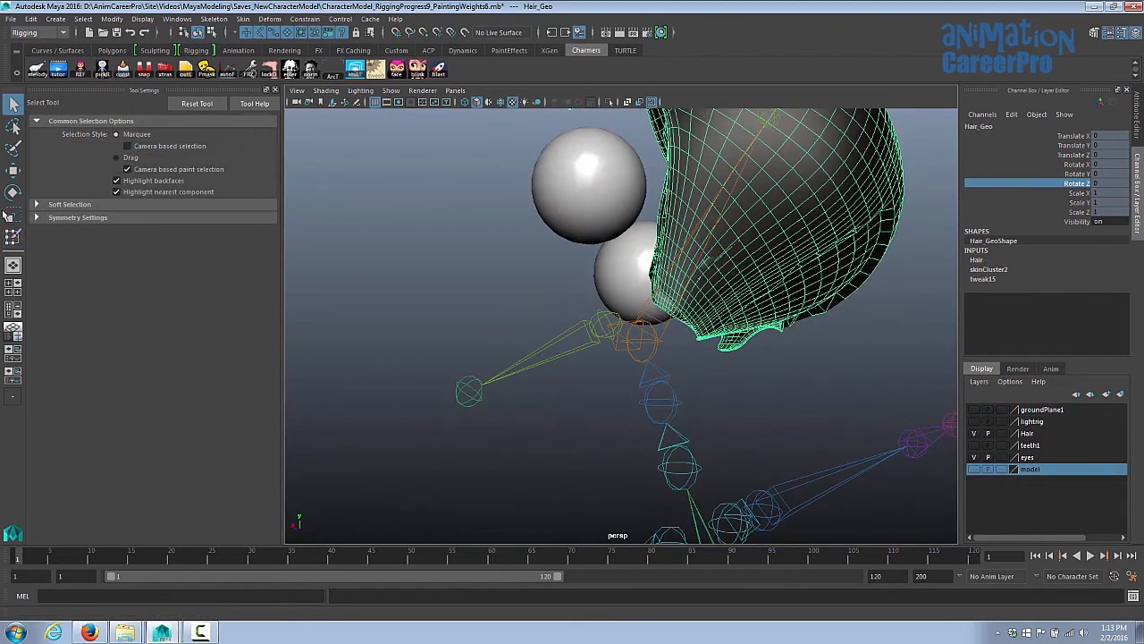
{"action": "left_click", "coordinate": [13, 237]}
{"action": "mouse_move", "coordinate": [652, 277]}
{"action": "left_mouse_down", "text": "alt"}
{"action": "mouse_move", "coordinate": [792, 306]}
{"action": "mouse_move", "coordinate": [788, 327]}
{"action": "left_mouse_up", "text": "alt"}
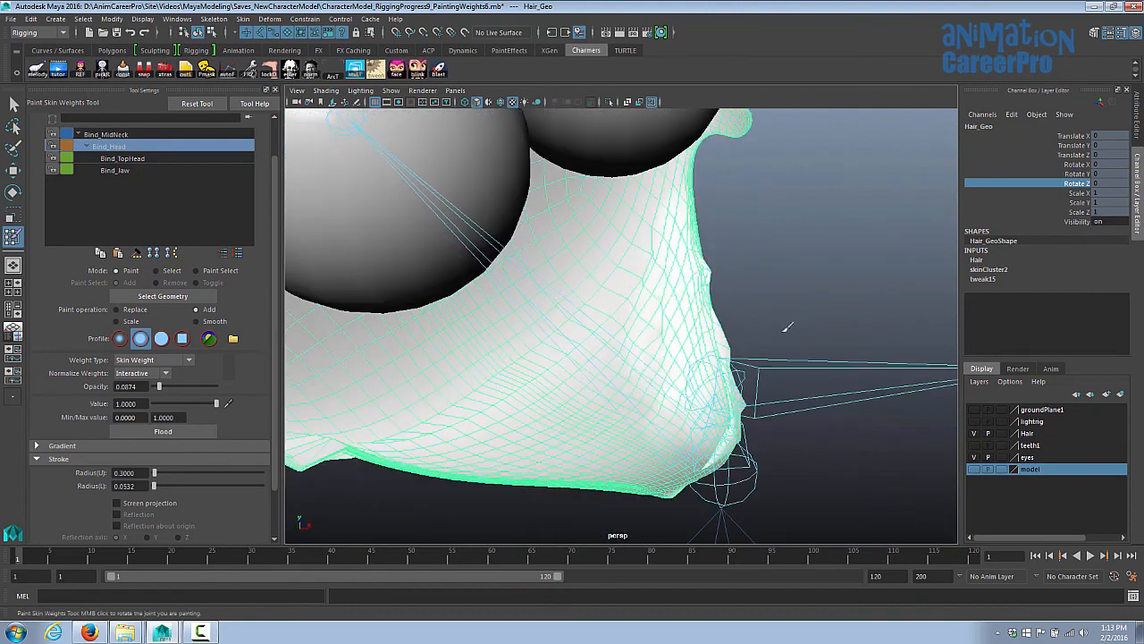
{"action": "left_click_drag", "start_coordinate": [660, 333], "coordinate": [668, 246]}
{"action": "mouse_move", "coordinate": [709, 277]}
{"action": "left_mouse_down", "text": "alt"}
{"action": "mouse_move", "coordinate": [720, 415]}
{"action": "mouse_move", "coordinate": [659, 516]}
{"action": "mouse_move", "coordinate": [657, 393]}
{"action": "mouse_move", "coordinate": [625, 357]}
{"action": "mouse_move", "coordinate": [600, 383]}
{"action": "mouse_move", "coordinate": [541, 326]}
{"action": "left_mouse_up", "text": "alt"}
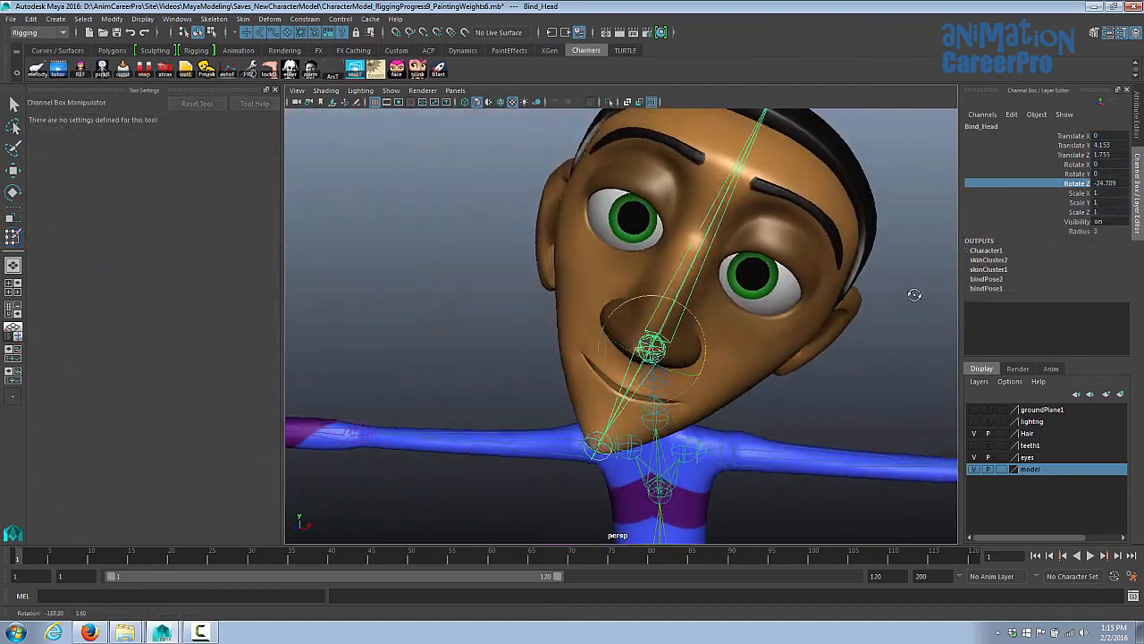
- Reset the Bind_Head joint's Rotate Z to 0 and tilt it to about -41 degrees around X to test the hair
{"action": "left_click", "coordinate": [1104, 183]}
{"action": "type", "text": "0"}
{"action": "key", "text": "Return"}
{"action": "left_click", "coordinate": [1046, 165]}
{"action": "left_click_drag", "start_coordinate": [894, 308], "coordinate": [715, 313], "text": "alt"}
{"action": "middle_click_drag", "start_coordinate": [845, 316], "coordinate": [805, 304]}
{"action": "left_click_drag", "start_coordinate": [787, 279], "coordinate": [807, 309], "text": "alt"}
{"action": "middle_click_drag", "start_coordinate": [807, 308], "coordinate": [748, 286]}
{"action": "middle_click_drag", "start_coordinate": [748, 286], "coordinate": [716, 280]}
- Reset the Bind_Head joint's rotations to 0, deselect it and inspect the neck and torso from front and back
{"action": "left_click_drag", "start_coordinate": [1106, 164], "coordinate": [1105, 182]}
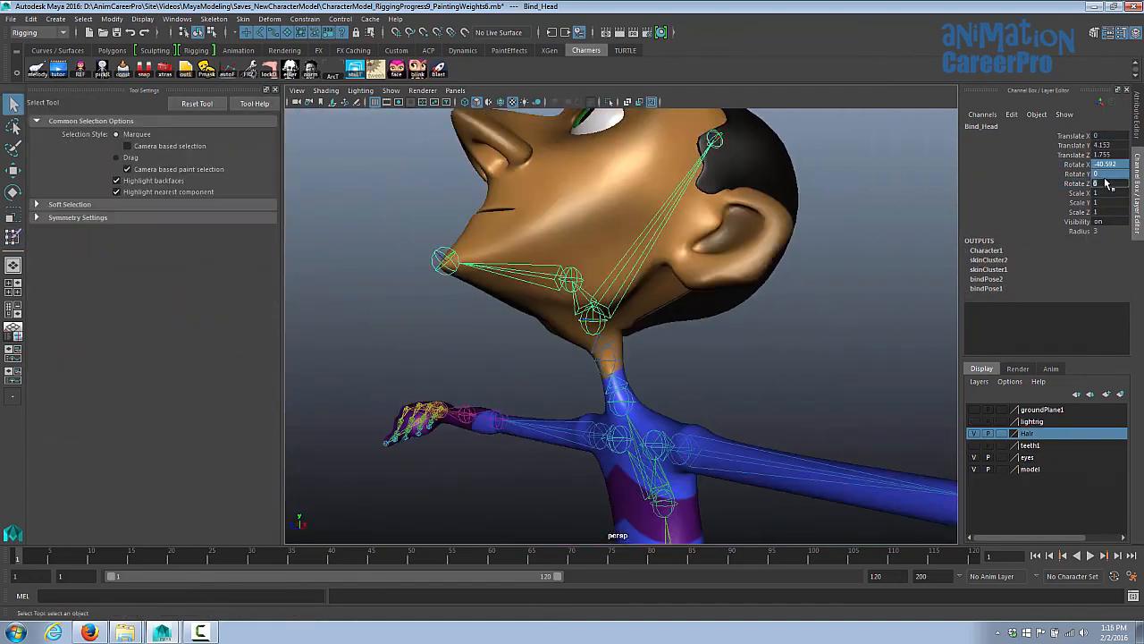
{"action": "type", "text": "0"}
{"action": "key", "text": "Return"}
{"action": "left_click", "coordinate": [852, 219]}
{"action": "left_click_drag", "start_coordinate": [852, 219], "coordinate": [623, 253], "text": "alt"}
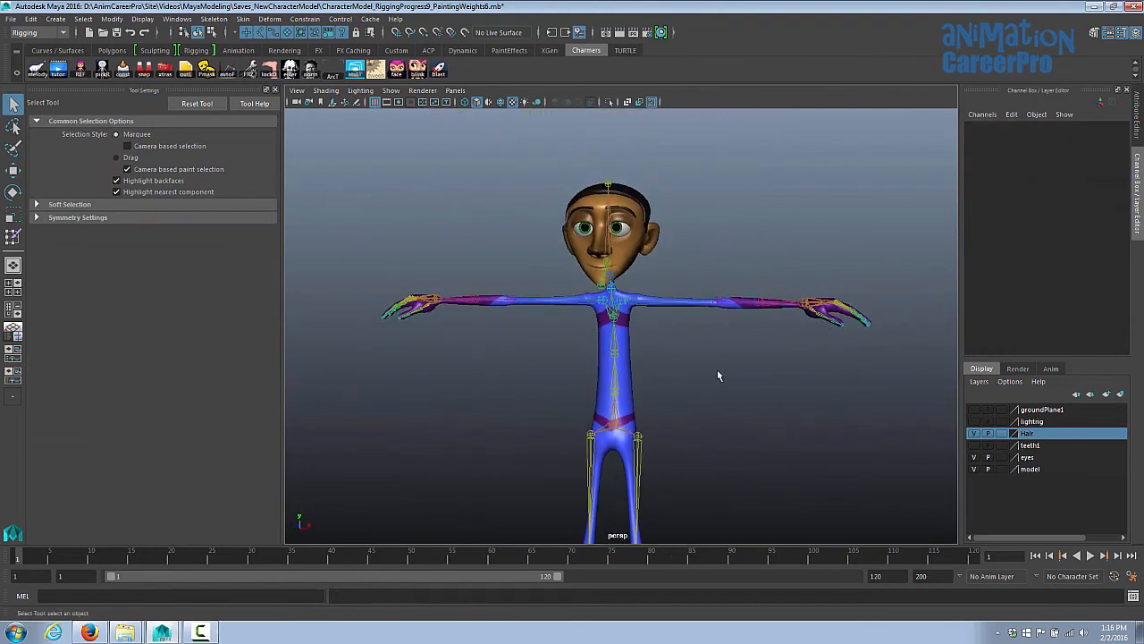
{"action": "left_click_drag", "start_coordinate": [682, 305], "coordinate": [570, 223], "text": "alt"}
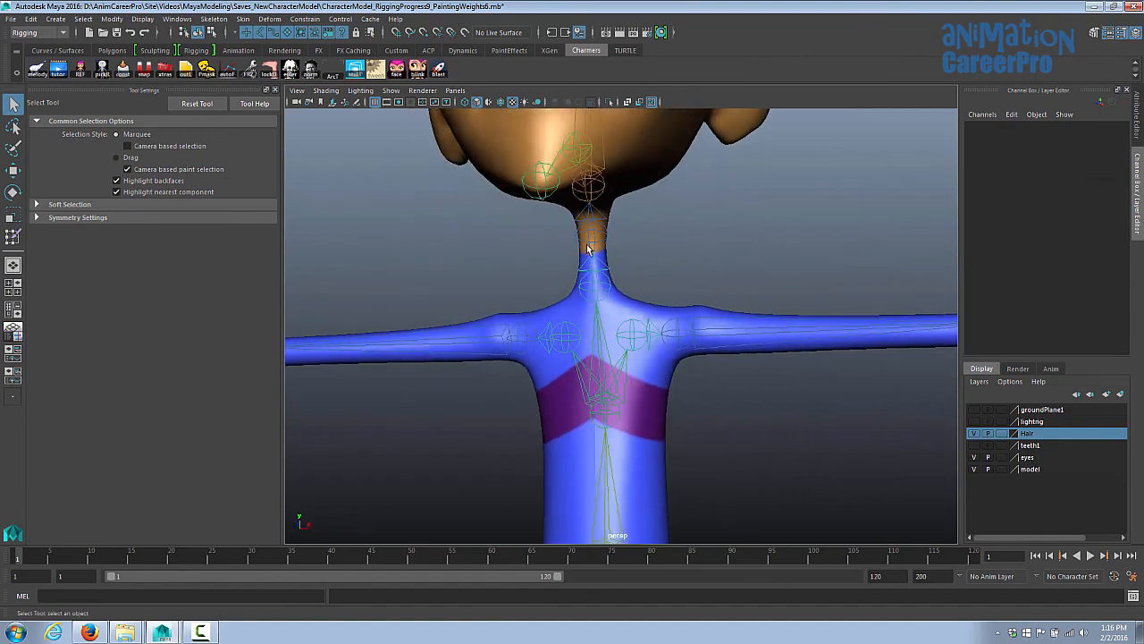
{"action": "left_click_drag", "start_coordinate": [731, 314], "coordinate": [641, 176], "text": "alt"}
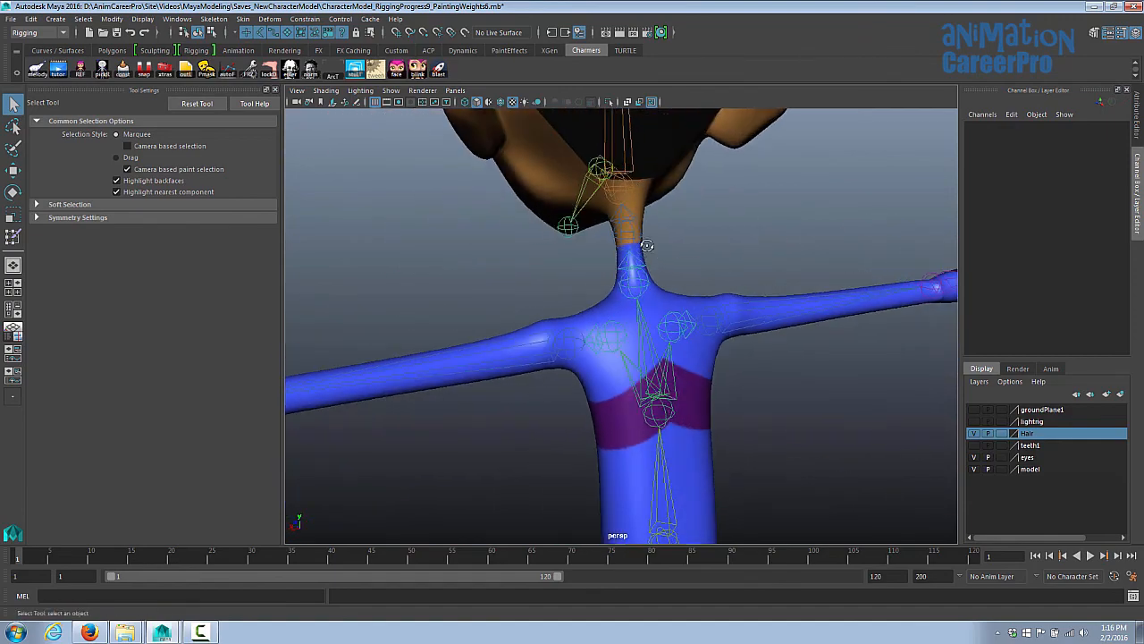
{"action": "left_click_drag", "start_coordinate": [647, 245], "coordinate": [619, 311], "text": "alt"}
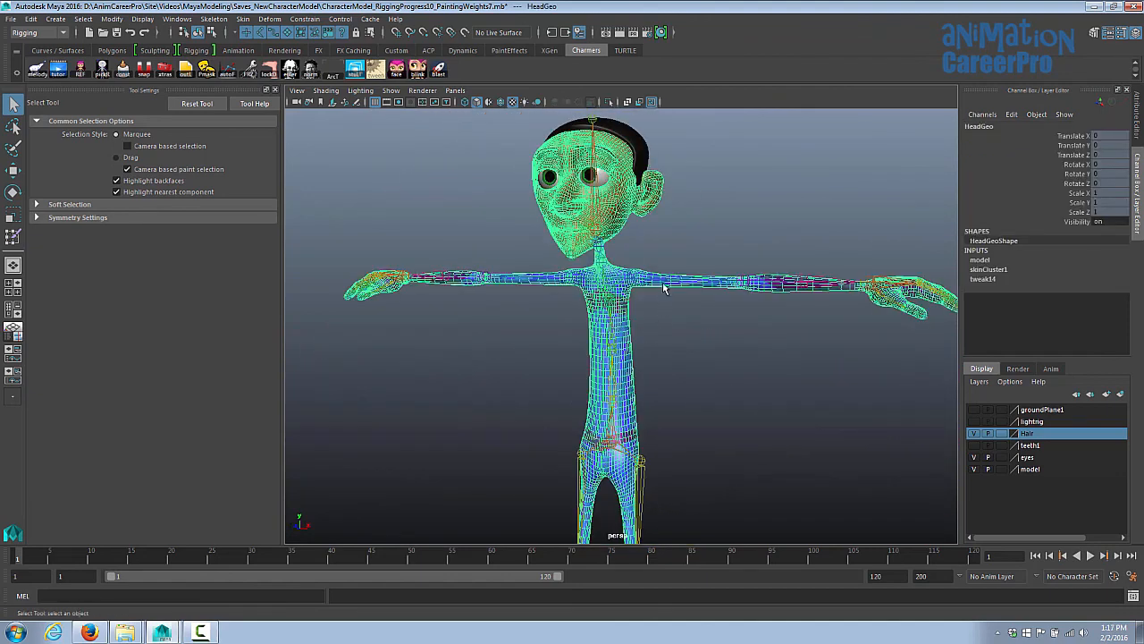
- Mirror the HeadGeo skin weights across YZ from positive to negative, using Closest point on surface and Closest joint, and deselect the mesh
{"action": "left_click", "coordinate": [242, 19]}
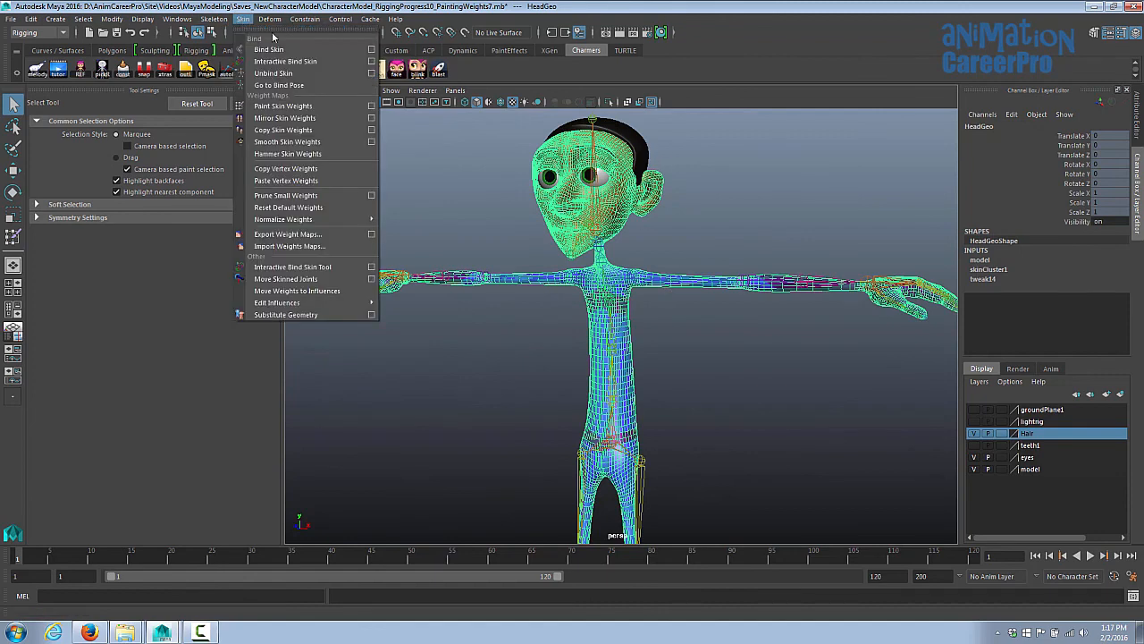
{"action": "left_click", "coordinate": [373, 118]}
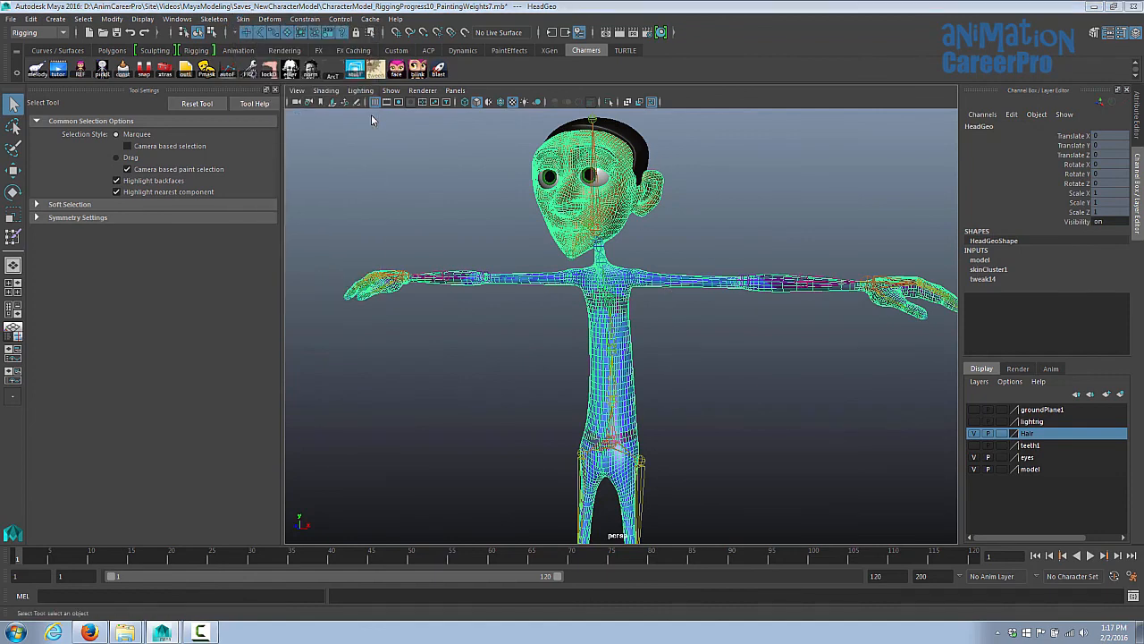
{"action": "left_click_drag", "start_coordinate": [626, 406], "coordinate": [670, 458], "text": "alt"}
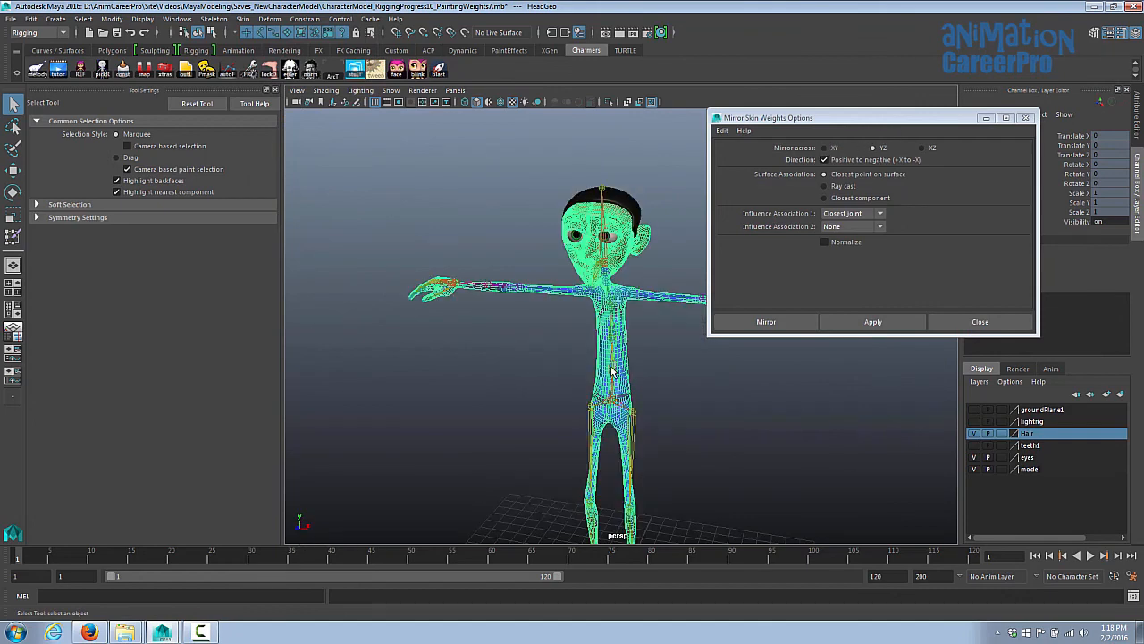
{"action": "left_click_drag", "start_coordinate": [612, 371], "coordinate": [625, 384], "text": "alt"}
{"action": "right_click_drag", "start_coordinate": [626, 384], "coordinate": [784, 437], "text": "alt"}
{"action": "left_click_drag", "start_coordinate": [784, 437], "coordinate": [746, 435], "text": "alt"}
{"action": "right_click_drag", "start_coordinate": [746, 435], "coordinate": [791, 446], "text": "alt"}
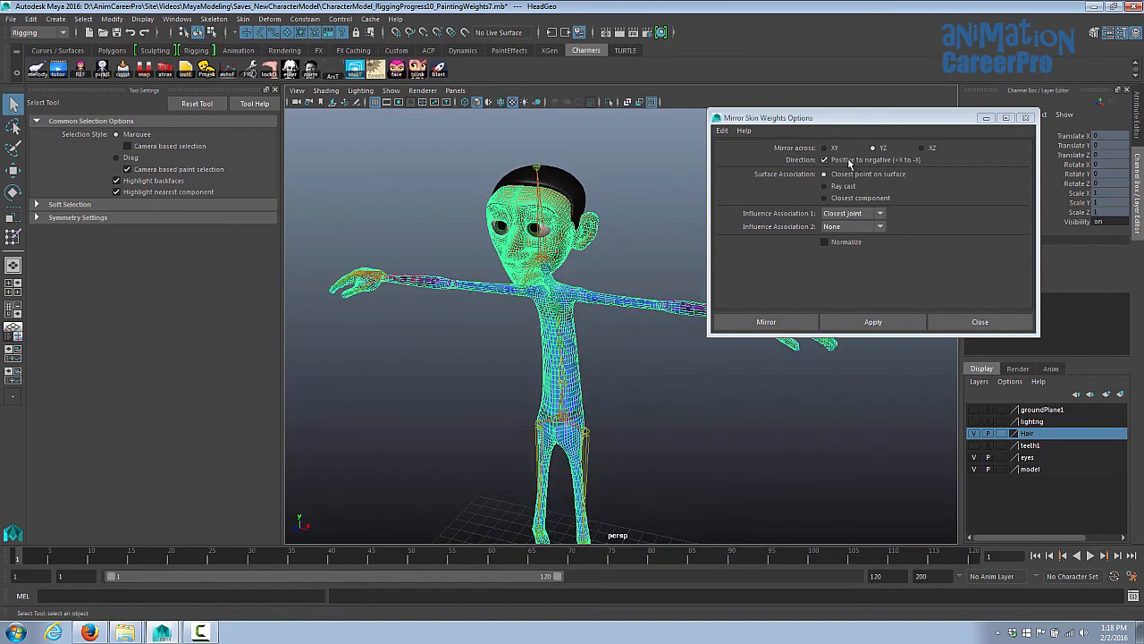
{"action": "right_click_drag", "start_coordinate": [838, 417], "coordinate": [814, 482], "text": "alt"}
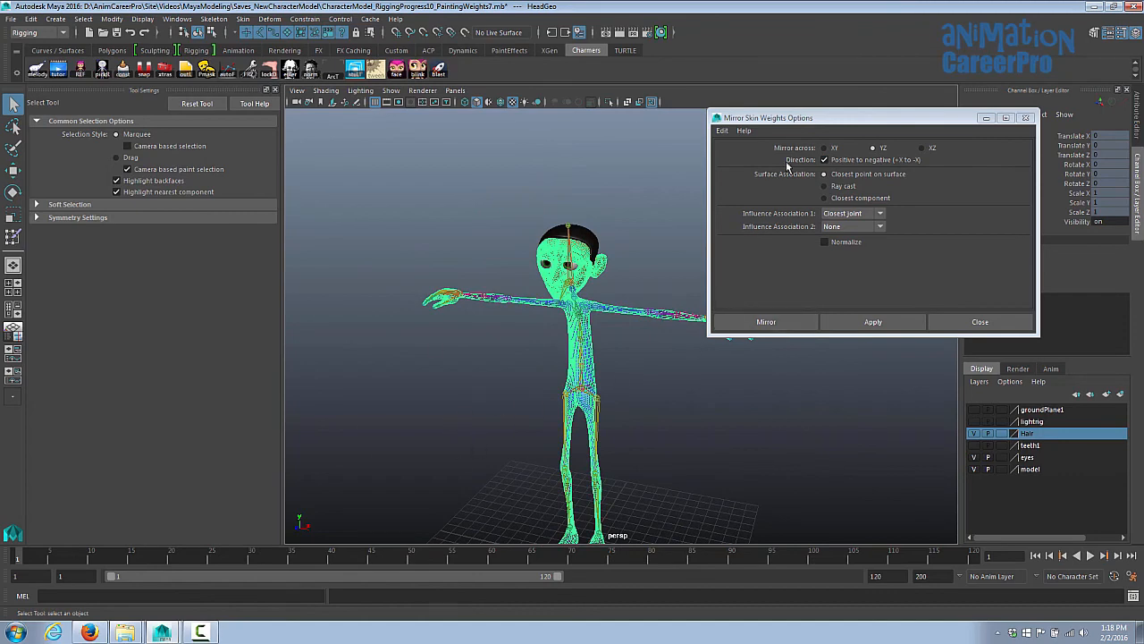
{"action": "left_click", "coordinate": [769, 323]}
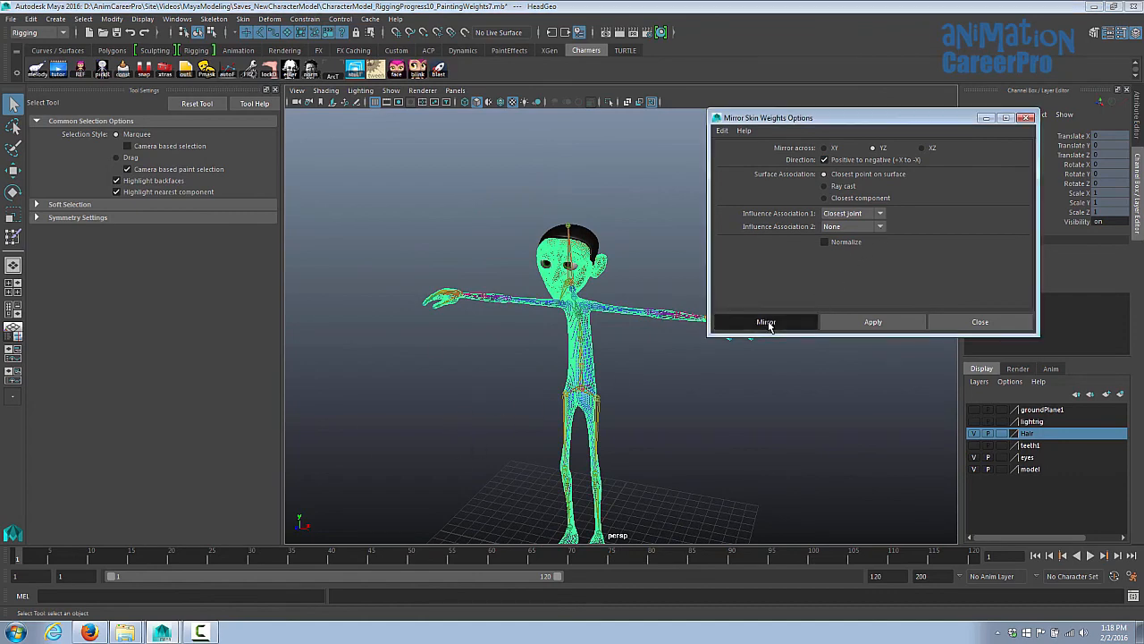
{"action": "scroll", "coordinate": [676, 252], "scroll_direction": "up", "scroll_amount": 5}
{"action": "left_click", "coordinate": [676, 252]}
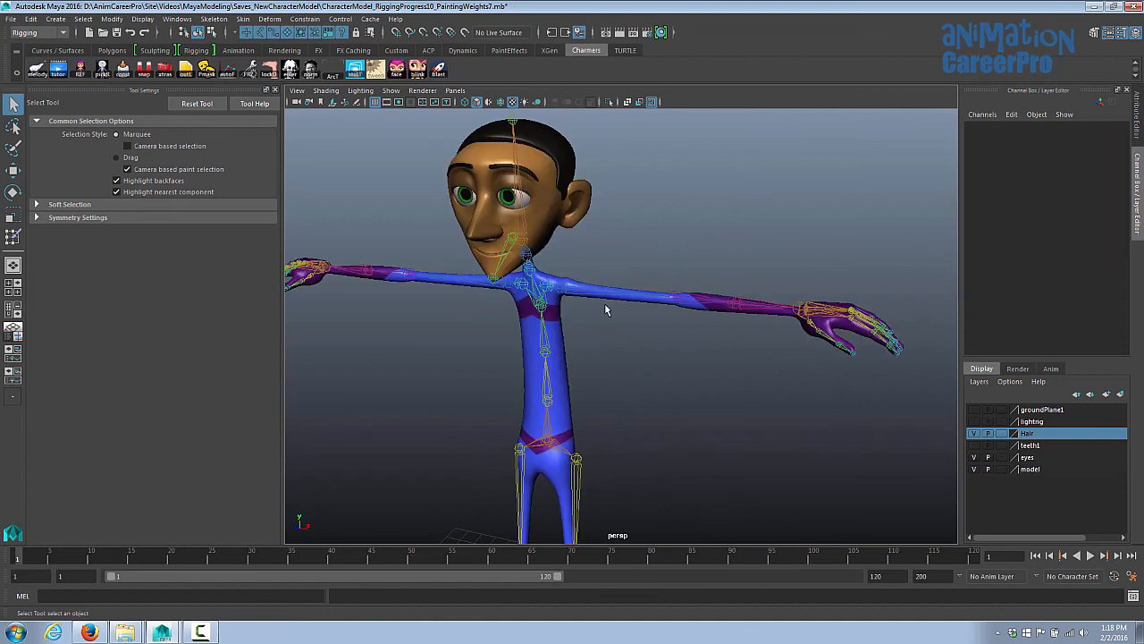
- Rotate the Bind_RightShoulder joint to about -72 degrees around Z to test the mirrored weights from the front and back
{"action": "left_click_drag", "start_coordinate": [604, 303], "coordinate": [715, 294], "text": "alt"}
{"action": "scroll", "coordinate": [685, 287], "scroll_direction": "up", "scroll_amount": 5}
{"action": "left_click", "coordinate": [684, 287]}
{"action": "middle_click_drag", "start_coordinate": [775, 285], "coordinate": [710, 276], "text": "alt"}
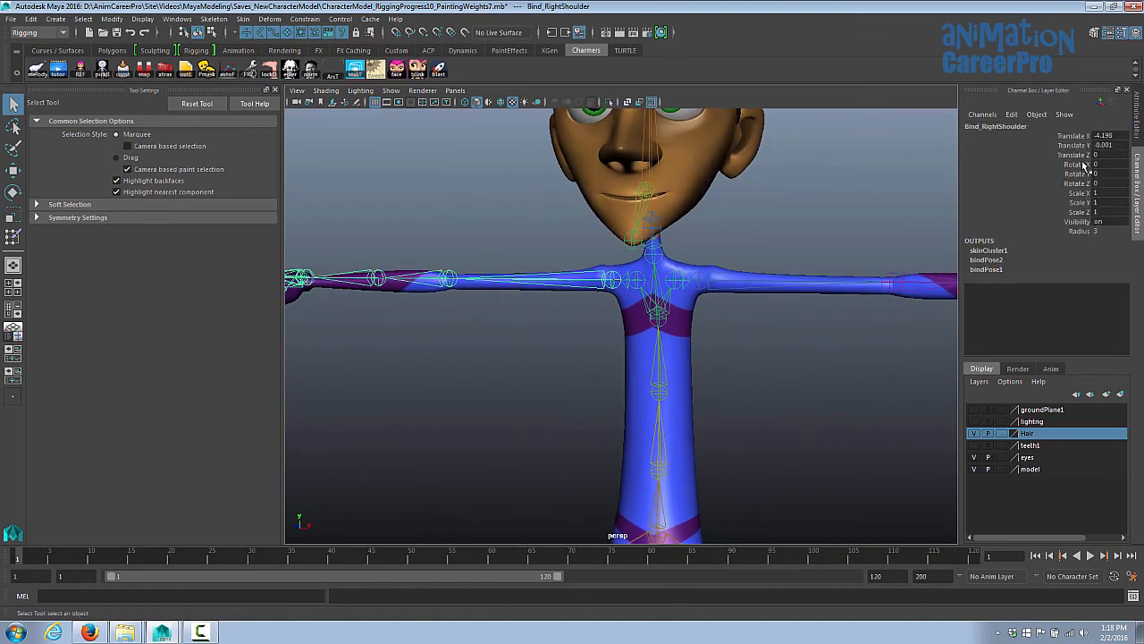
{"action": "left_click", "coordinate": [1072, 183]}
{"action": "middle_click_drag", "start_coordinate": [845, 211], "coordinate": [685, 242]}
{"action": "left_click_drag", "start_coordinate": [684, 243], "coordinate": [825, 289], "text": "alt"}
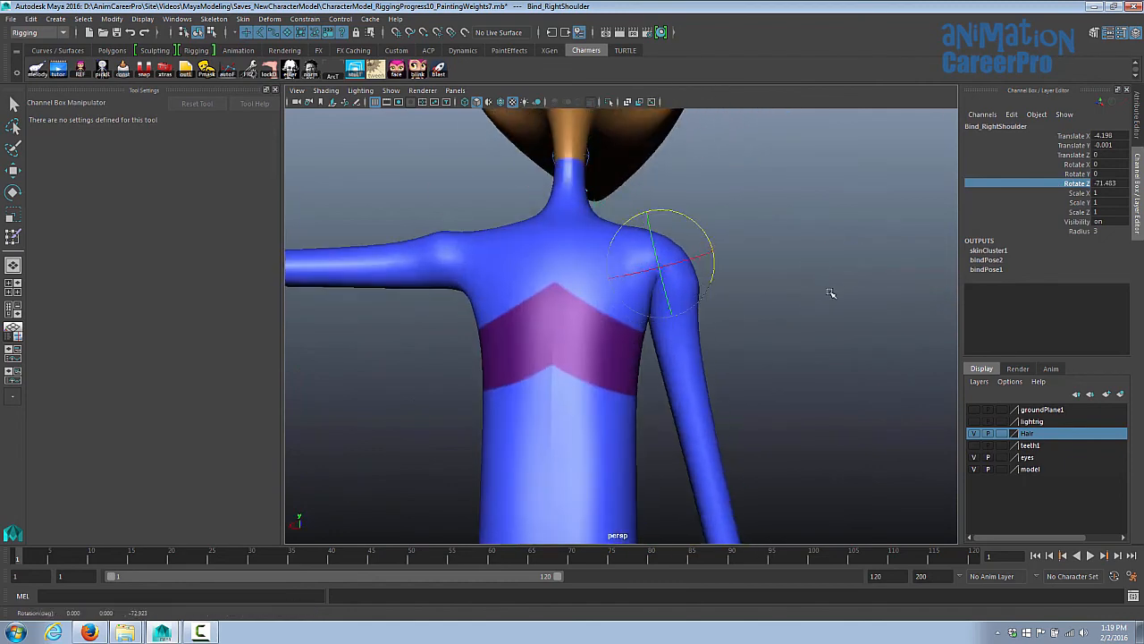
{"action": "mouse_move", "coordinate": [825, 288]}
{"action": "middle_mouse_down"}
{"action": "mouse_move", "coordinate": [867, 282]}
{"action": "mouse_move", "coordinate": [835, 279]}
{"action": "middle_mouse_up"}
- Rotate the Bind_LeftShoulder joint around Z to compare its deformation with the mirrored side, and undo the shoulder rotations
{"action": "left_click", "coordinate": [454, 254]}
{"action": "middle_click_drag", "start_coordinate": [506, 229], "coordinate": [617, 234]}
{"action": "left_click_drag", "start_coordinate": [617, 234], "coordinate": [777, 227], "text": "alt"}
{"action": "key", "text": "ctrl+z"}
{"action": "key", "text": "ctrl+z"}
{"action": "key", "text": "ctrl+z"}
{"action": "key", "text": "ctrl+z"}
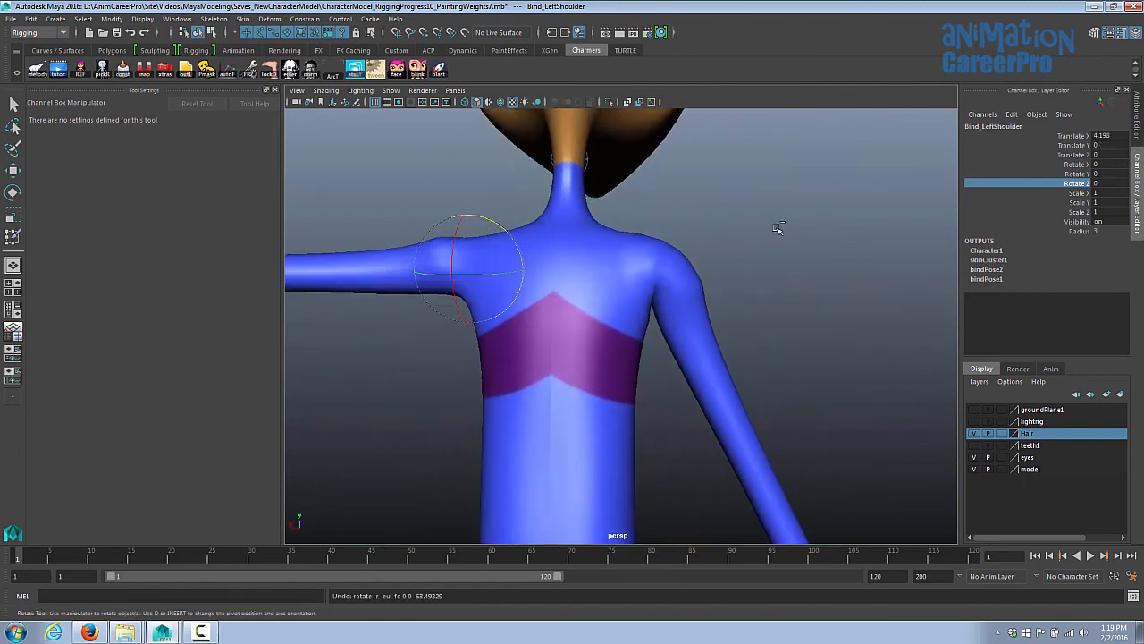
- Bend the Bind_RightElbow joint to about -76 degrees around Y to test the mirrored weights, and undo the rotation
{"action": "right_click_drag", "start_coordinate": [921, 259], "coordinate": [861, 280], "text": "alt"}
{"action": "left_click", "coordinate": [798, 279]}
{"action": "left_click_drag", "start_coordinate": [798, 279], "coordinate": [599, 319], "text": "alt"}
{"action": "middle_click_drag", "start_coordinate": [600, 319], "coordinate": [664, 307]}
{"action": "right_click_drag", "start_coordinate": [664, 307], "coordinate": [703, 372], "text": "alt"}
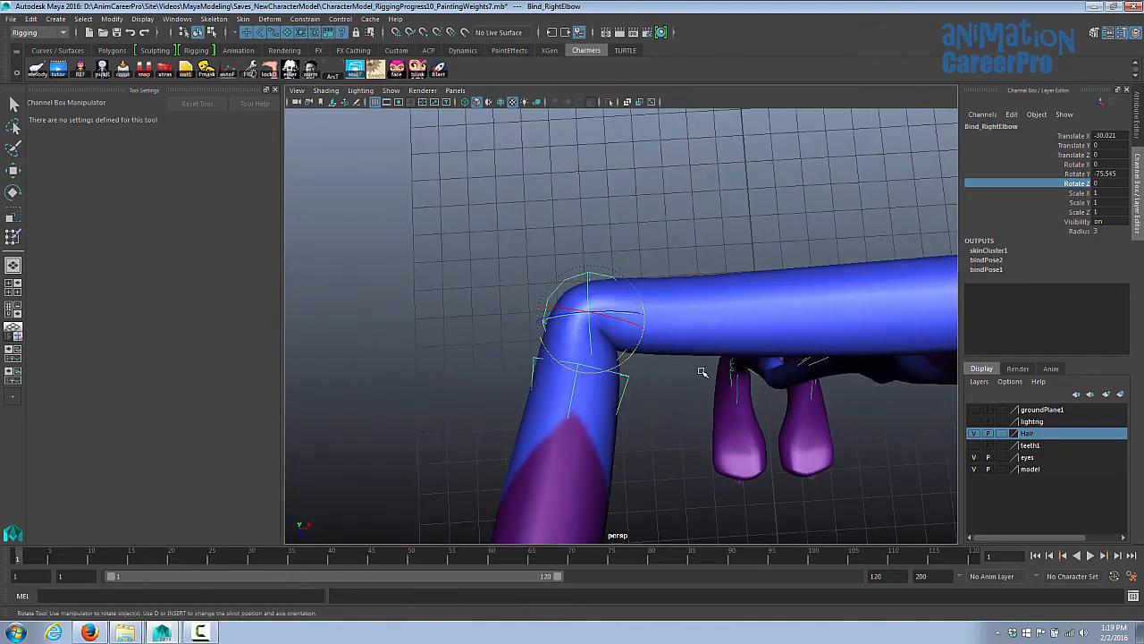
{"action": "key", "text": "ctrl+z"}
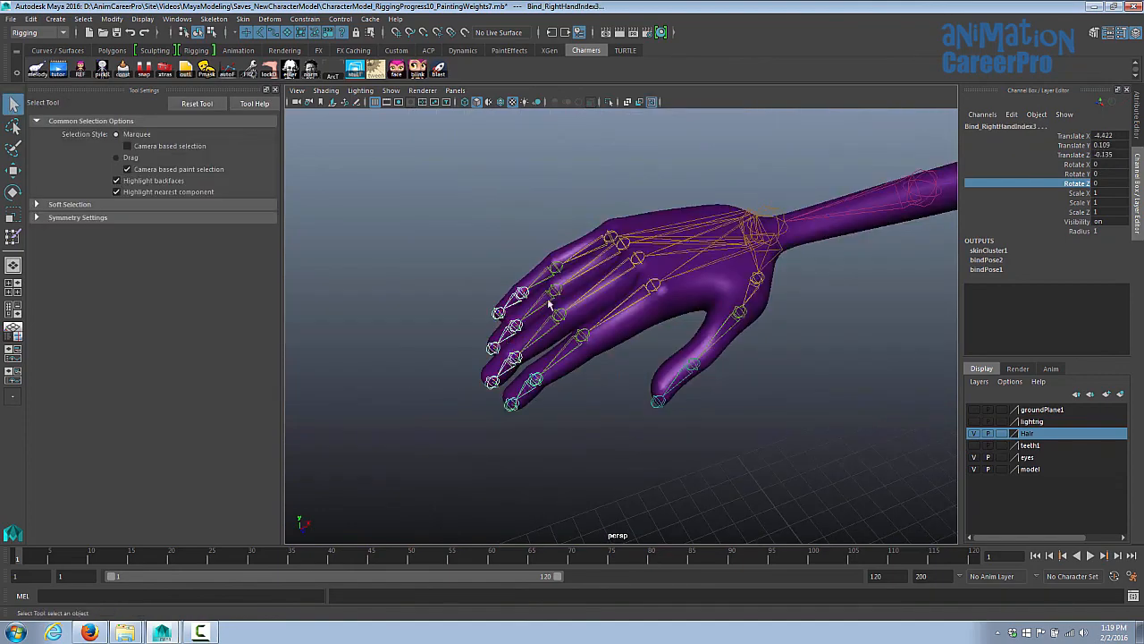
- Select the joints of the four right-hand fingers and rotate them together to test how the mirrored fingers curl
{"action": "left_click", "coordinate": [649, 287], "text": "shift"}
{"action": "left_click_drag", "start_coordinate": [650, 287], "coordinate": [1001, 277], "text": "alt"}
{"action": "key", "text": "e"}
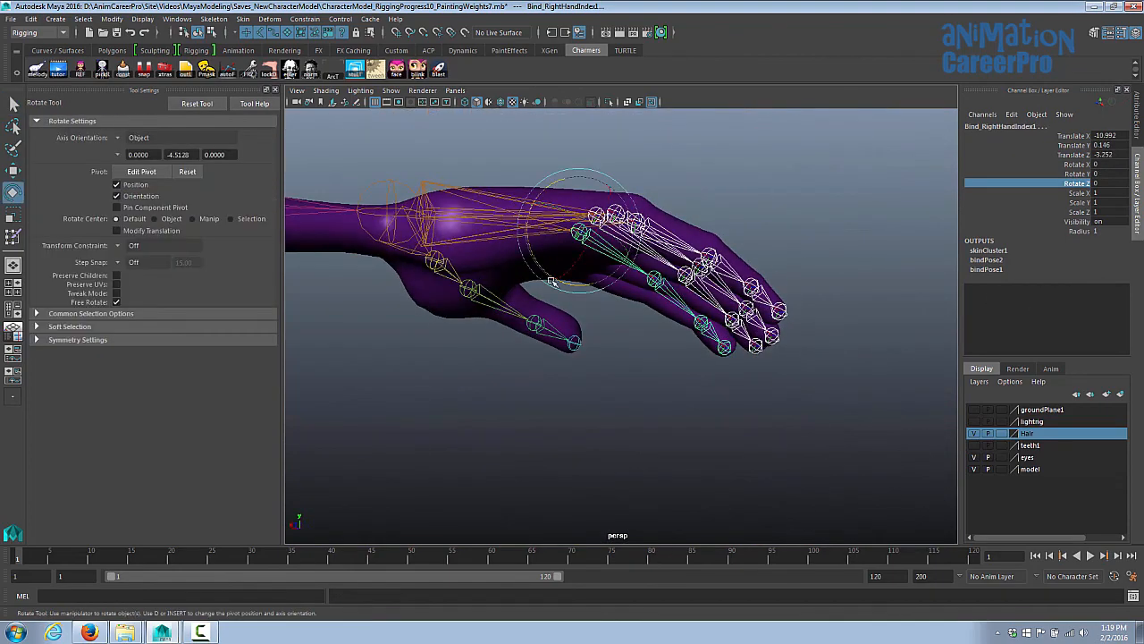
{"action": "left_click_drag", "start_coordinate": [552, 278], "coordinate": [881, 295]}
{"action": "left_click", "coordinate": [652, 102]}
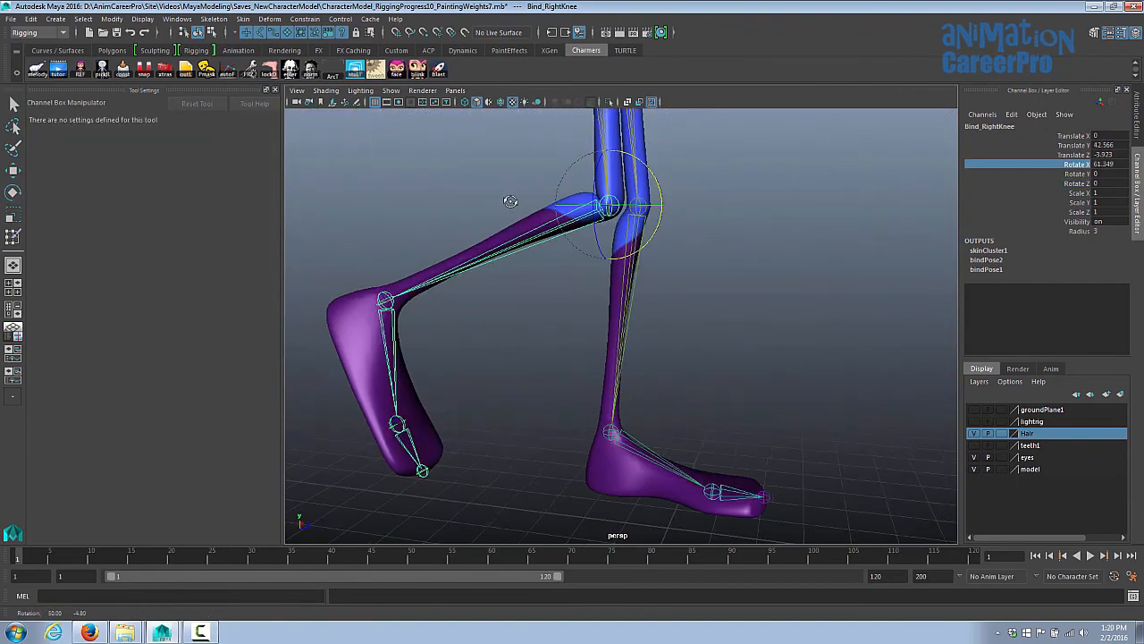
- Reset the Bind_RightKnee joint's rotations to 0 and select the hair mesh
{"action": "left_click_drag", "start_coordinate": [604, 308], "coordinate": [617, 327]}
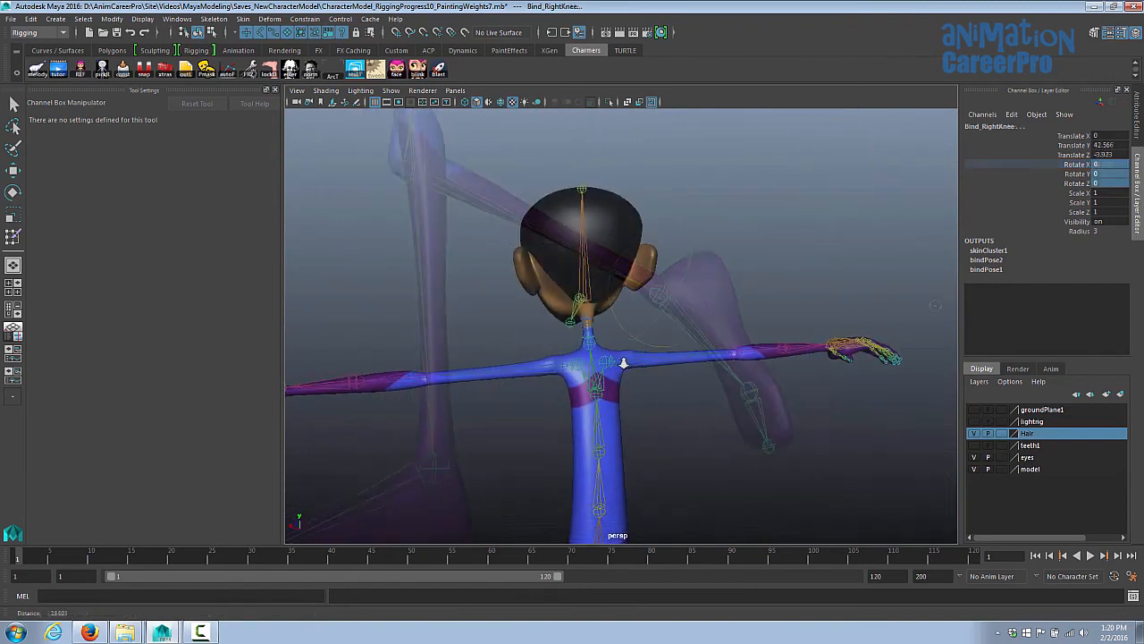
{"action": "right_click_drag", "start_coordinate": [722, 403], "coordinate": [576, 206], "text": "alt"}
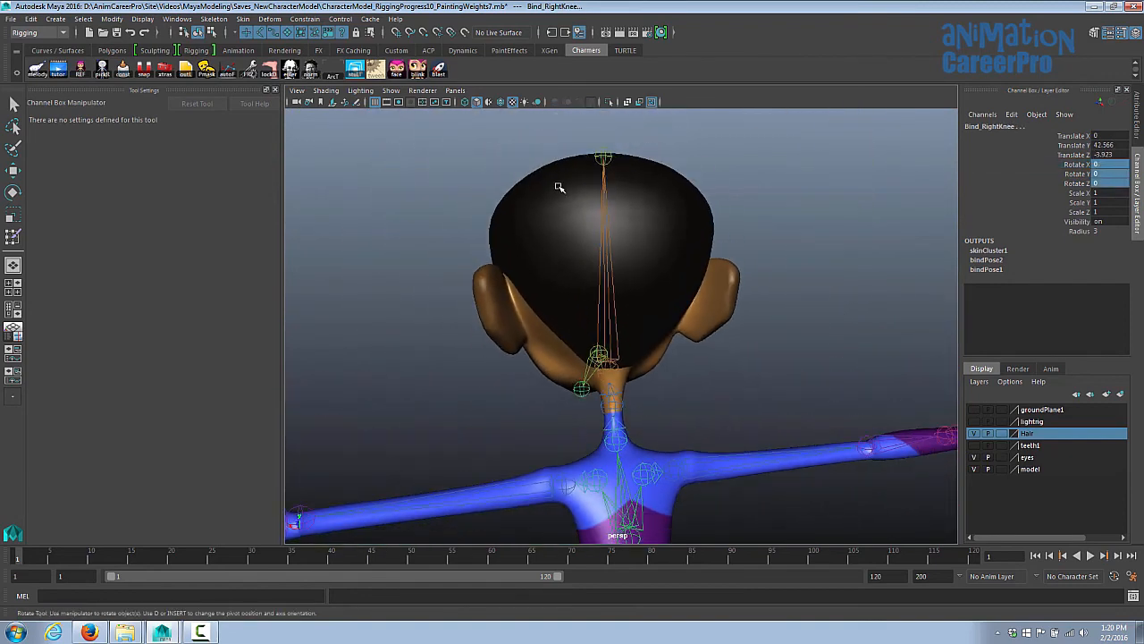
{"action": "left_click", "coordinate": [560, 187]}
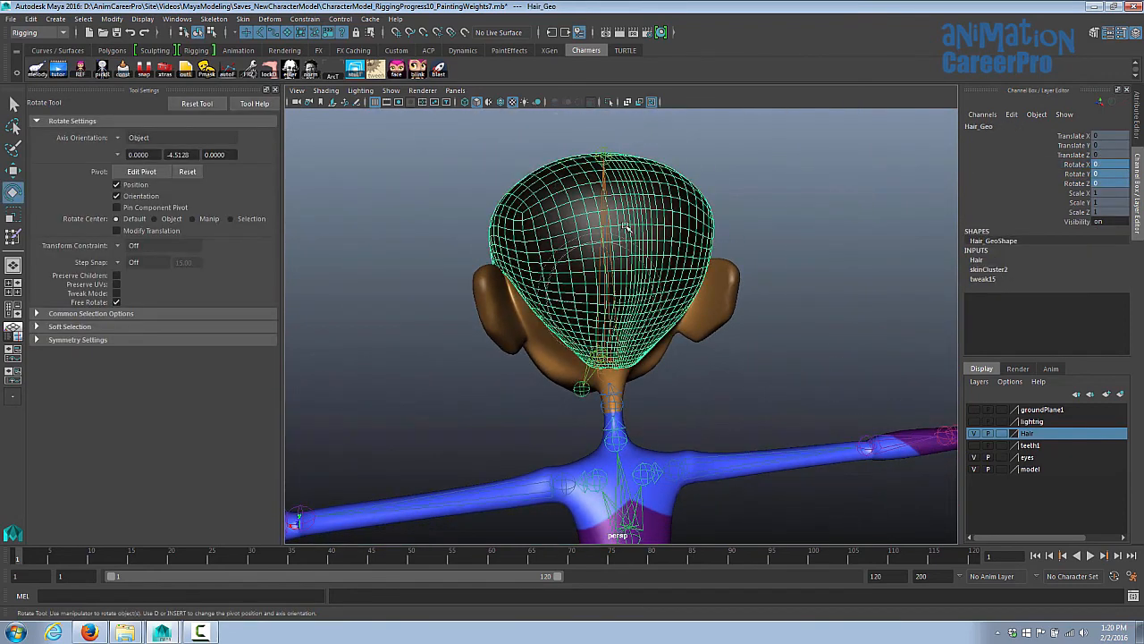
- Mirror the skin weights of the selected hair mesh to its other side
{"action": "left_click_drag", "start_coordinate": [471, 174], "coordinate": [480, 166], "text": "alt"}
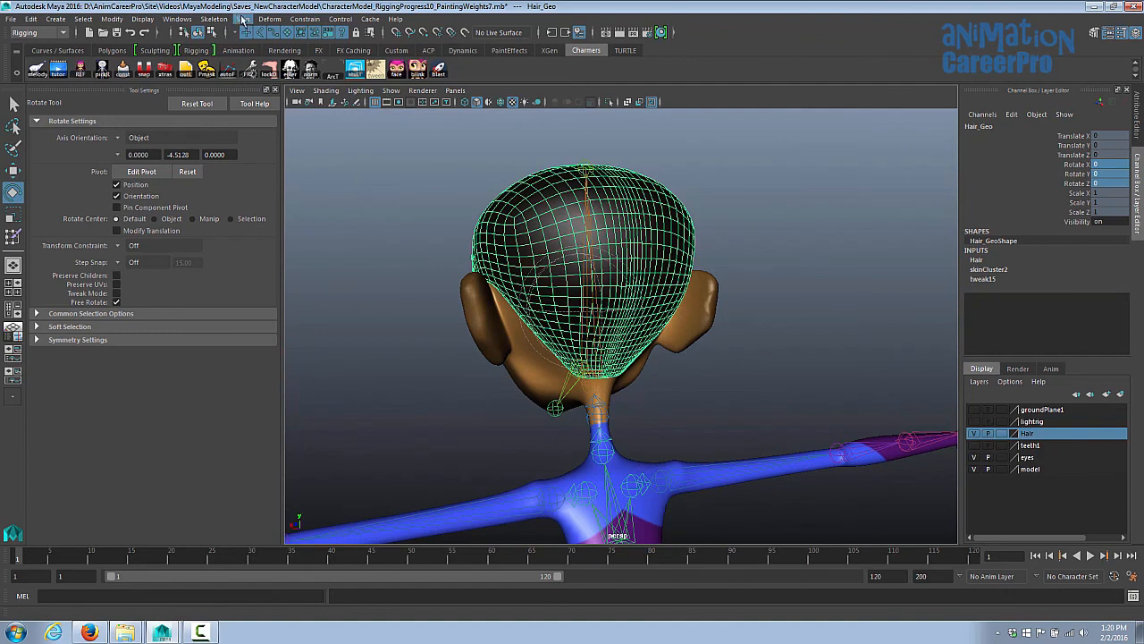
{"action": "left_click", "coordinate": [243, 19]}
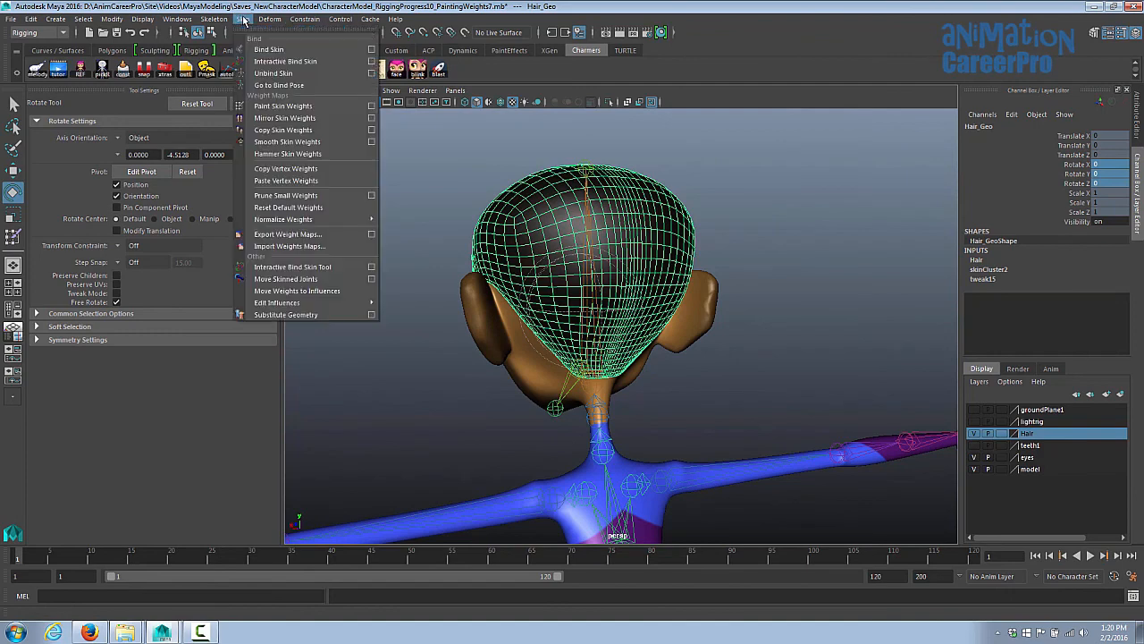
{"action": "left_click", "coordinate": [323, 121]}
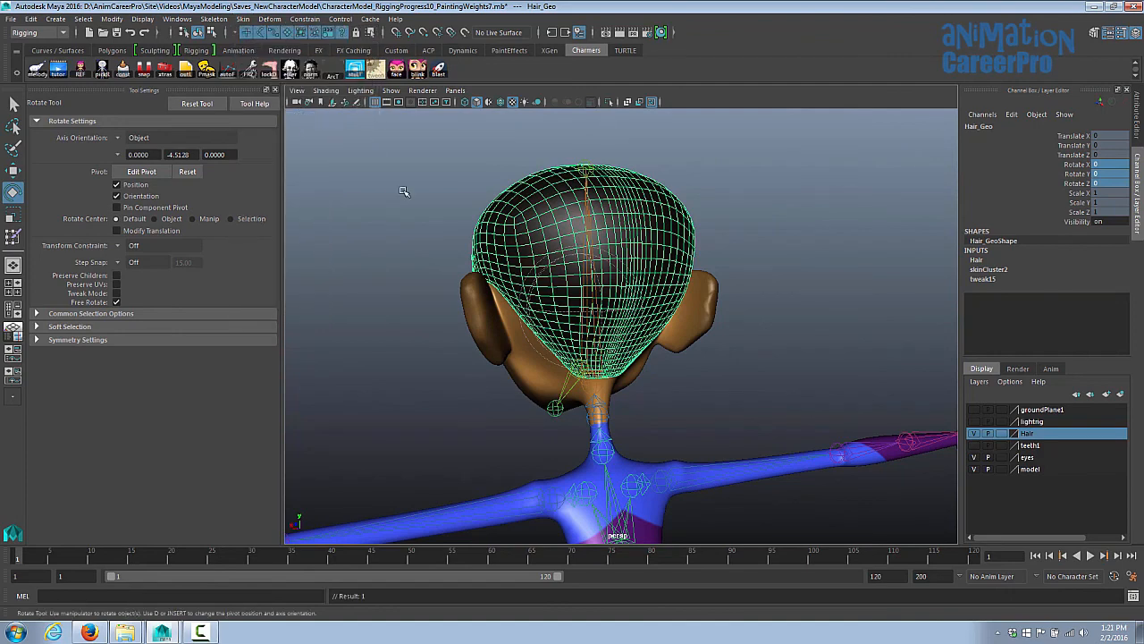
- Select the Bind_Head joint and try rotating it to test how the mirrored hair weights follow the head
{"action": "left_click_drag", "start_coordinate": [642, 418], "coordinate": [627, 420], "text": "alt"}
{"action": "left_click", "coordinate": [614, 390]}
{"action": "key", "text": "f"}
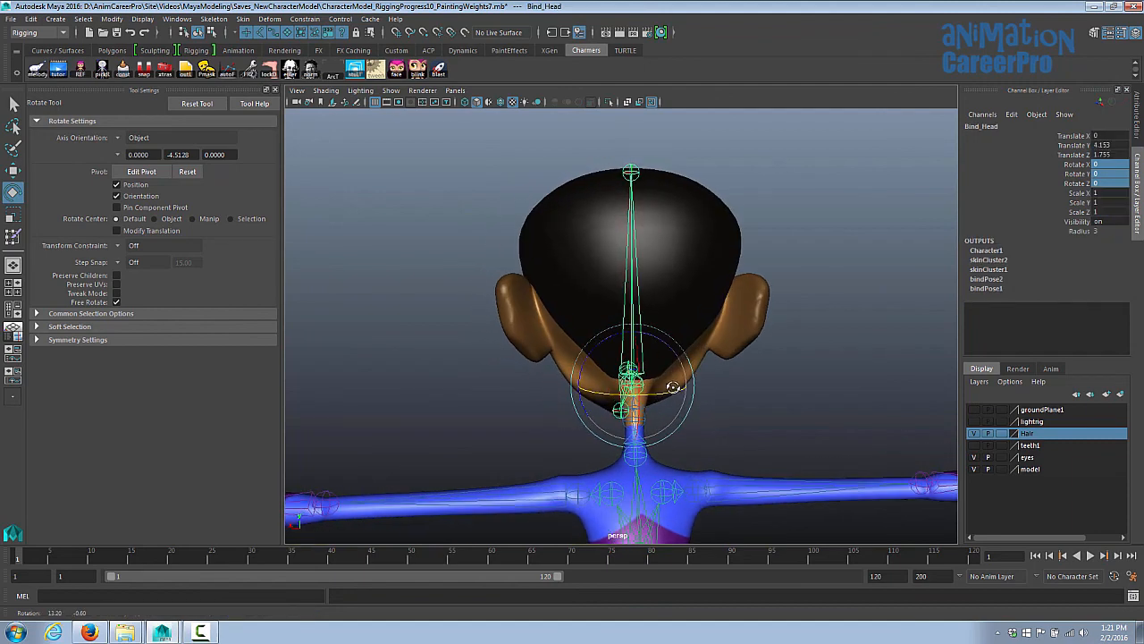
{"action": "left_click_drag", "start_coordinate": [666, 341], "coordinate": [677, 362]}
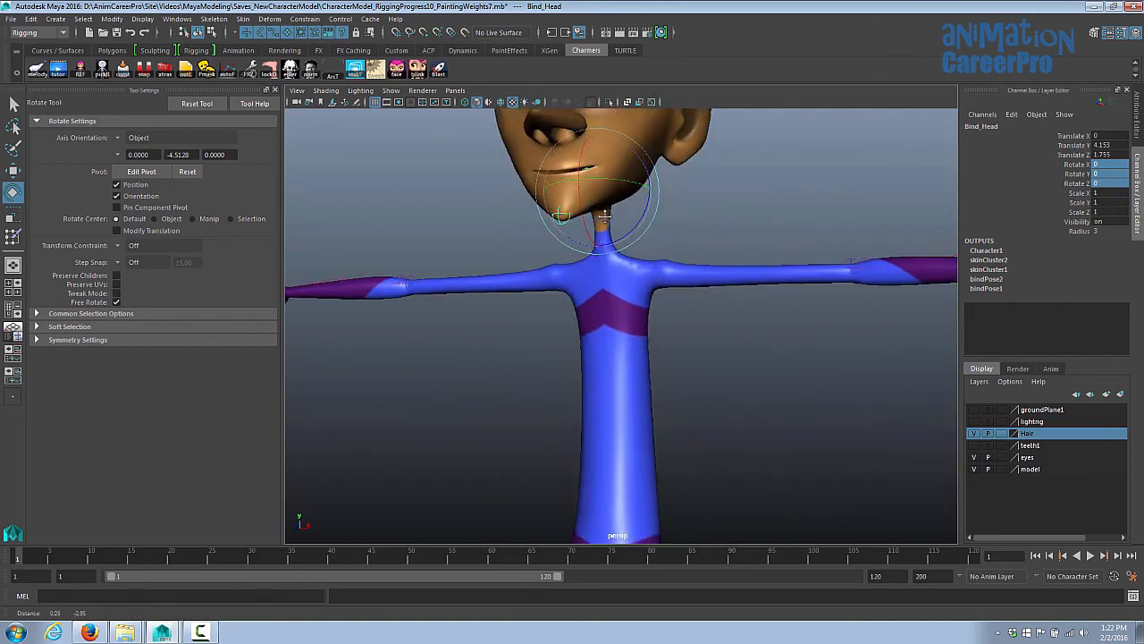
- Select the spine joints and bend them together to about 22.6 degrees around X to test the torso deformation
{"action": "scroll", "coordinate": [689, 289], "scroll_direction": "down", "scroll_amount": 3}
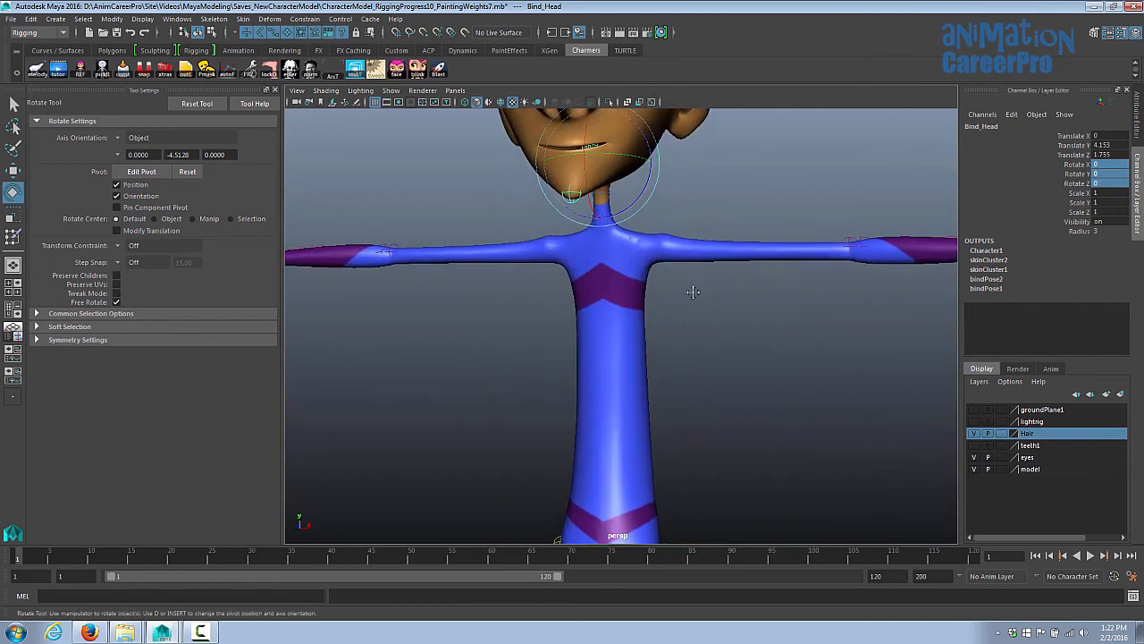
{"action": "mouse_move", "coordinate": [657, 378]}
{"action": "left_mouse_down"}
{"action": "mouse_move", "coordinate": [667, 398]}
{"action": "mouse_move", "coordinate": [626, 347]}
{"action": "mouse_move", "coordinate": [685, 331]}
{"action": "left_mouse_up"}
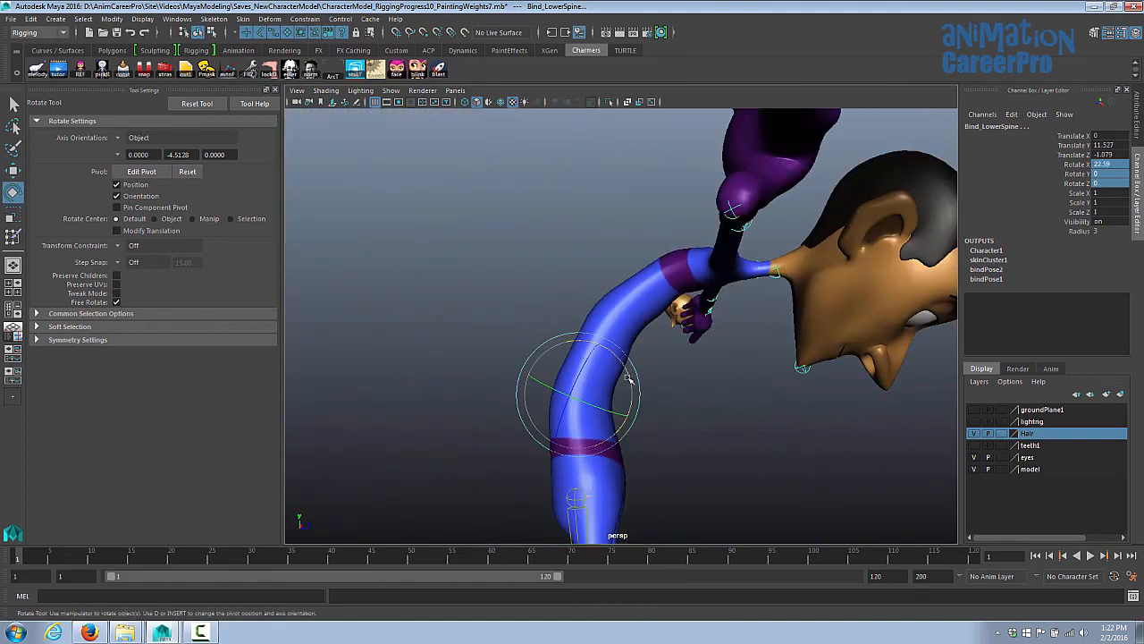
{"action": "left_click_drag", "start_coordinate": [631, 376], "coordinate": [508, 298]}
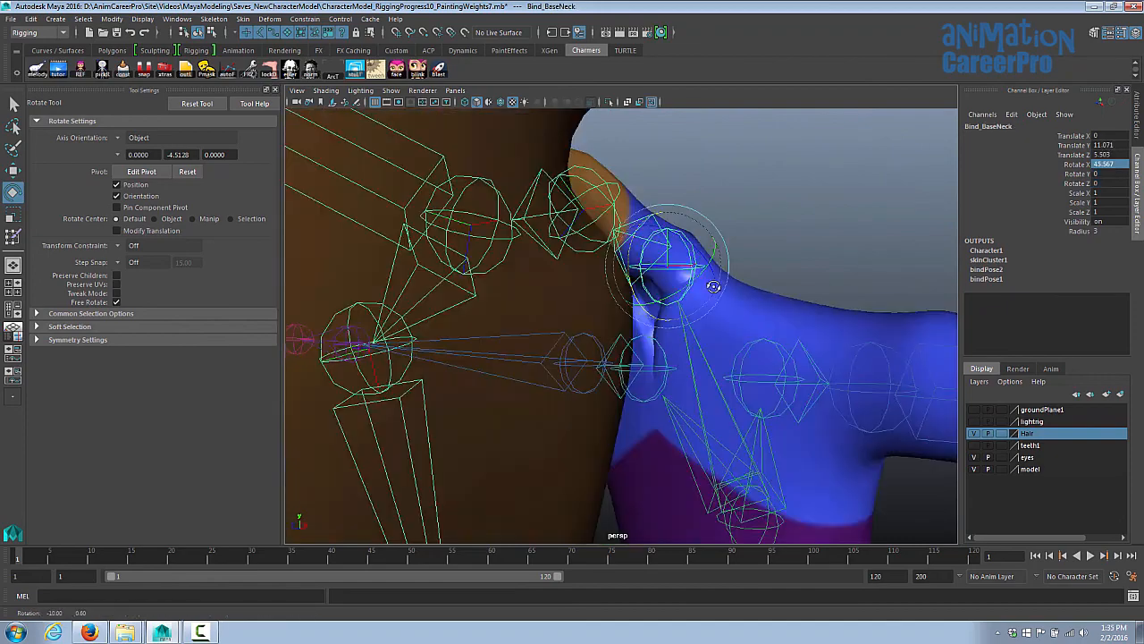
- Rotate the Bind_BaseNeck joint around X and add Bind_MidNeck weight around the neck at opacity 0.0388
{"action": "mouse_move", "coordinate": [718, 286]}
{"action": "left_mouse_down"}
{"action": "mouse_move", "coordinate": [615, 315]}
{"action": "mouse_move", "coordinate": [640, 256]}
{"action": "mouse_move", "coordinate": [666, 243]}
{"action": "mouse_move", "coordinate": [679, 279]}
{"action": "mouse_move", "coordinate": [689, 276]}
{"action": "mouse_move", "coordinate": [671, 222]}
{"action": "mouse_move", "coordinate": [679, 238]}
{"action": "left_mouse_up"}
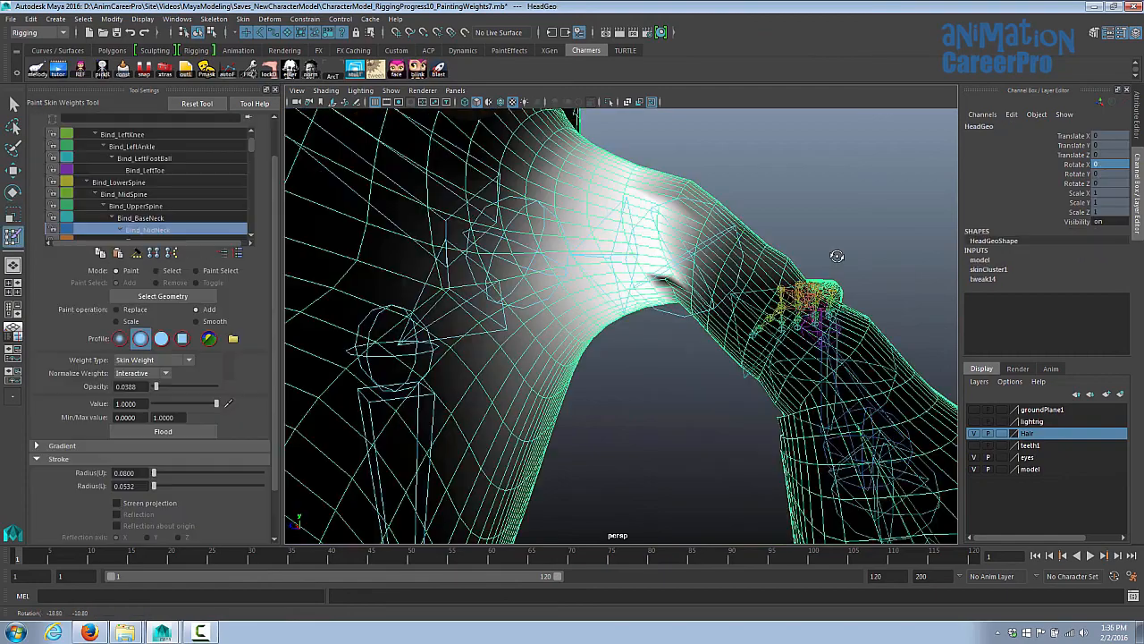
{"action": "left_click_drag", "start_coordinate": [836, 255], "coordinate": [797, 268], "text": "alt"}
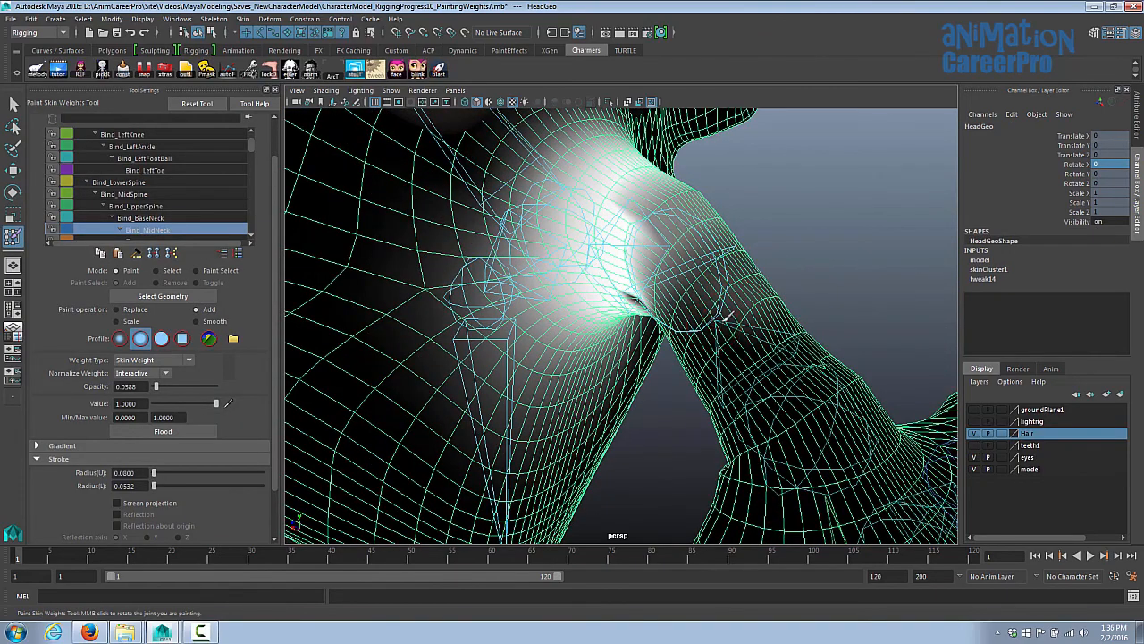
{"action": "left_click_drag", "start_coordinate": [731, 278], "coordinate": [729, 262], "text": "alt"}
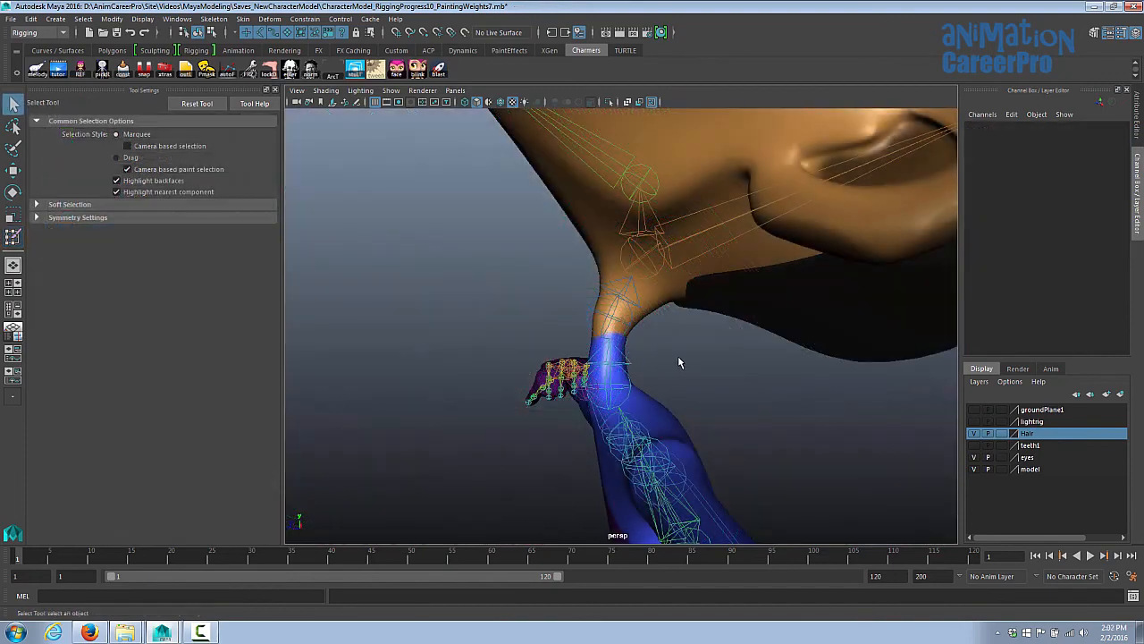
- Select the neck joints and reset their X, Y and Z rotations to 0
{"action": "mouse_move", "coordinate": [679, 362]}
{"action": "left_mouse_down", "text": "alt"}
{"action": "mouse_move", "coordinate": [647, 364]}
{"action": "mouse_move", "coordinate": [664, 362]}
{"action": "left_mouse_up", "text": "alt"}
{"action": "left_click_drag", "start_coordinate": [638, 286], "coordinate": [599, 342]}
{"action": "left_click_drag", "start_coordinate": [1111, 164], "coordinate": [1114, 181]}
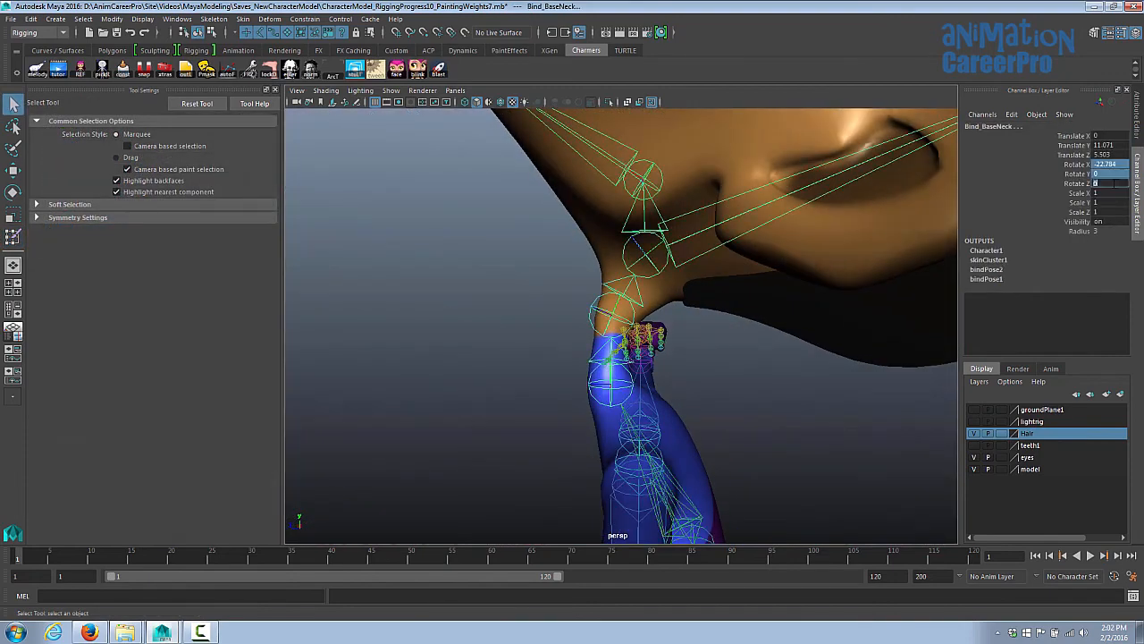
{"action": "key", "text": "Return"}
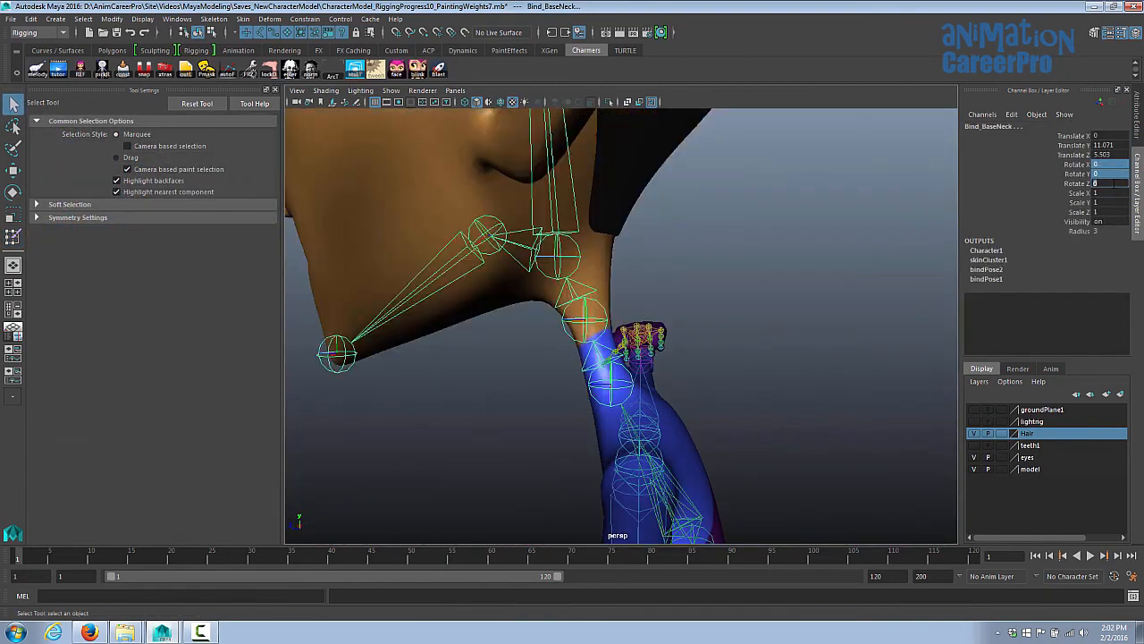
- Select the spine joints from Bind_LowerSpine upward and bend them together to about 22.9 degrees around X
{"action": "middle_click_drag", "start_coordinate": [836, 369], "coordinate": [822, 120], "text": "alt"}
{"action": "left_click_drag", "start_coordinate": [693, 214], "coordinate": [772, 220], "text": "alt"}
{"action": "right_click_drag", "start_coordinate": [769, 220], "coordinate": [464, 193], "text": "alt"}
{"action": "left_click", "coordinate": [646, 367]}
{"action": "key", "text": "e"}
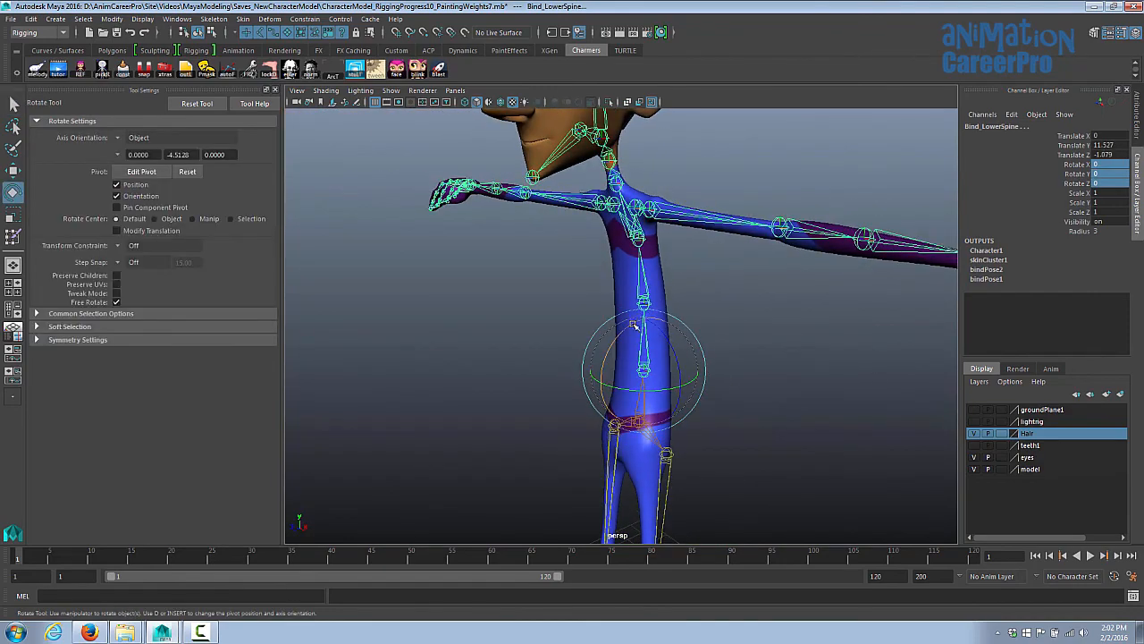
{"action": "left_click_drag", "start_coordinate": [630, 325], "coordinate": [600, 370]}
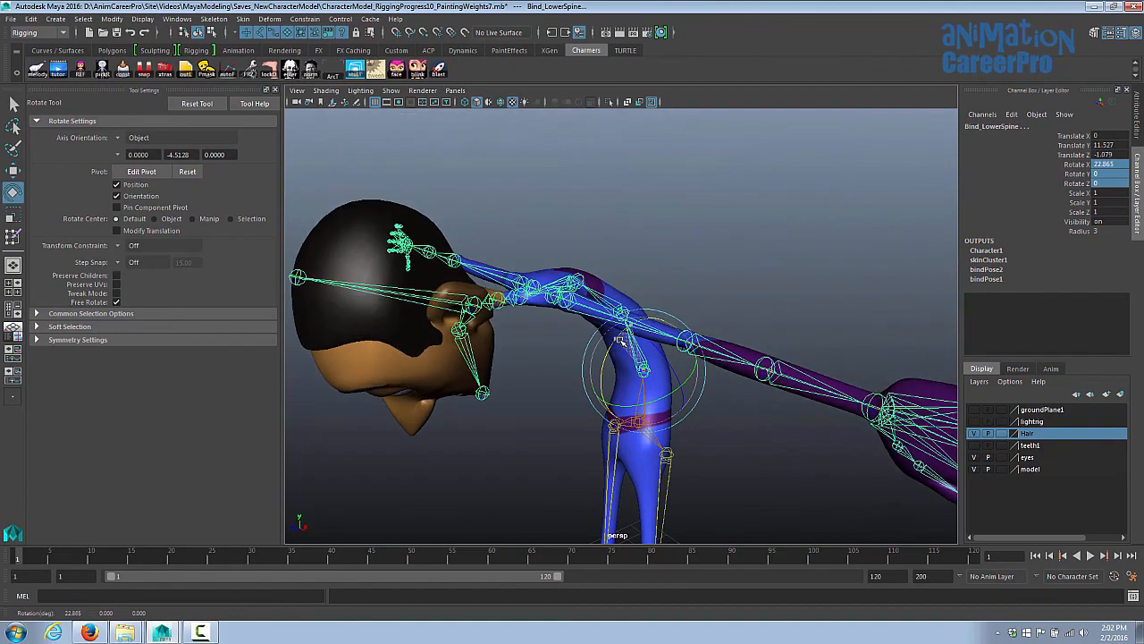
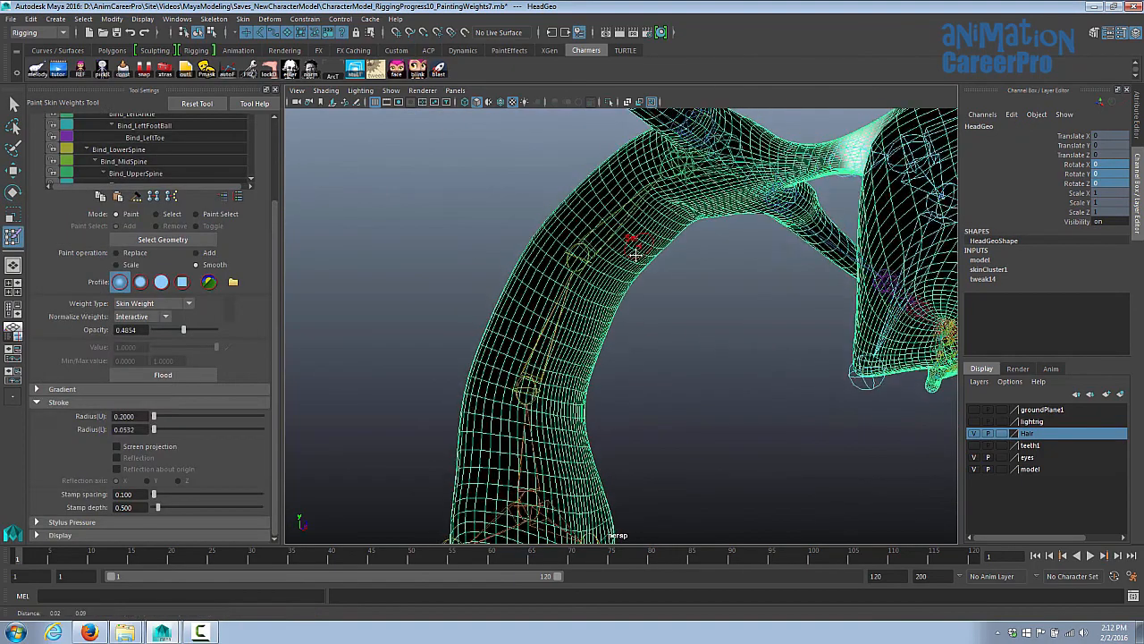
- Smooth the body's skin weights along the inner side of the bent torso at opacity 0.4854
{"action": "left_click_drag", "start_coordinate": [626, 242], "coordinate": [673, 284], "text": "alt"}
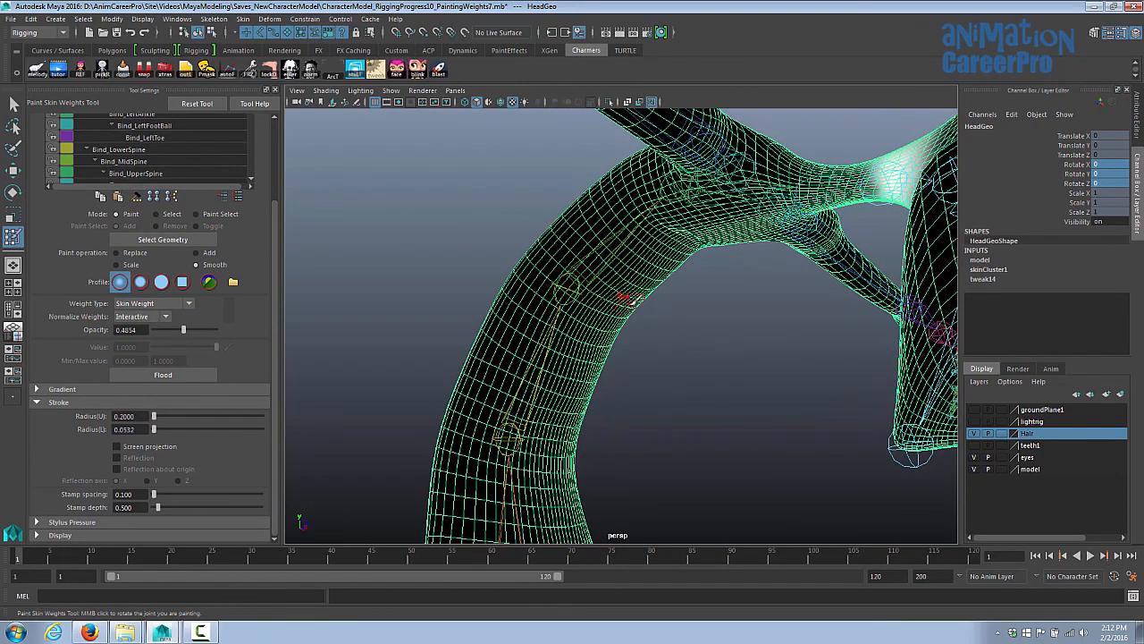
{"action": "left_click_drag", "start_coordinate": [631, 301], "coordinate": [666, 305], "text": "alt"}
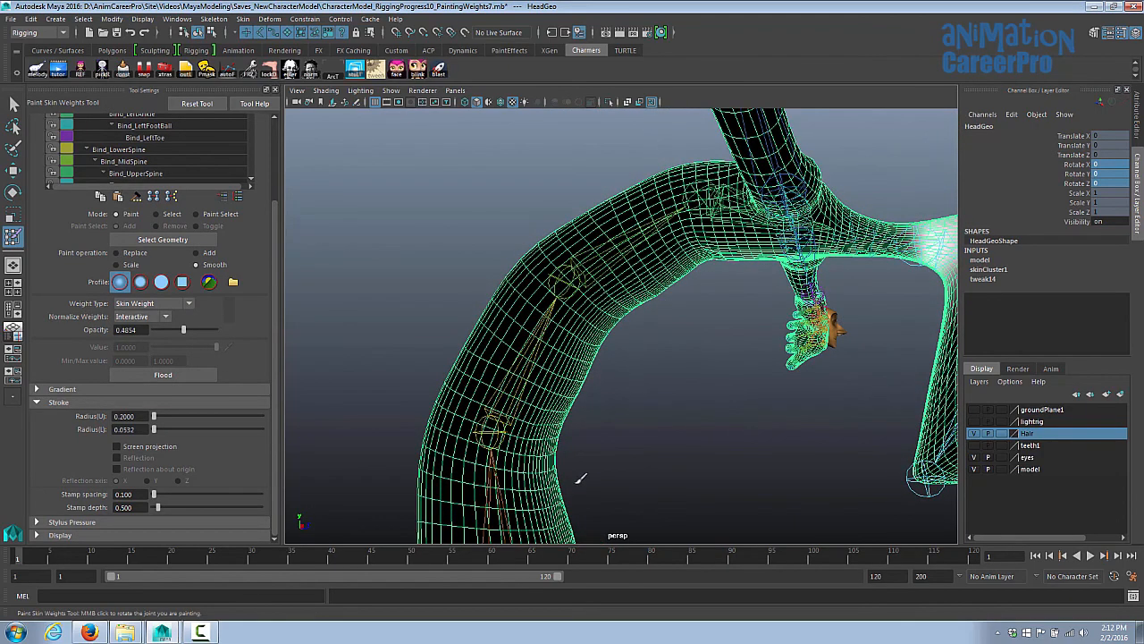
{"action": "middle_click_drag", "start_coordinate": [657, 322], "coordinate": [678, 286], "text": "alt"}
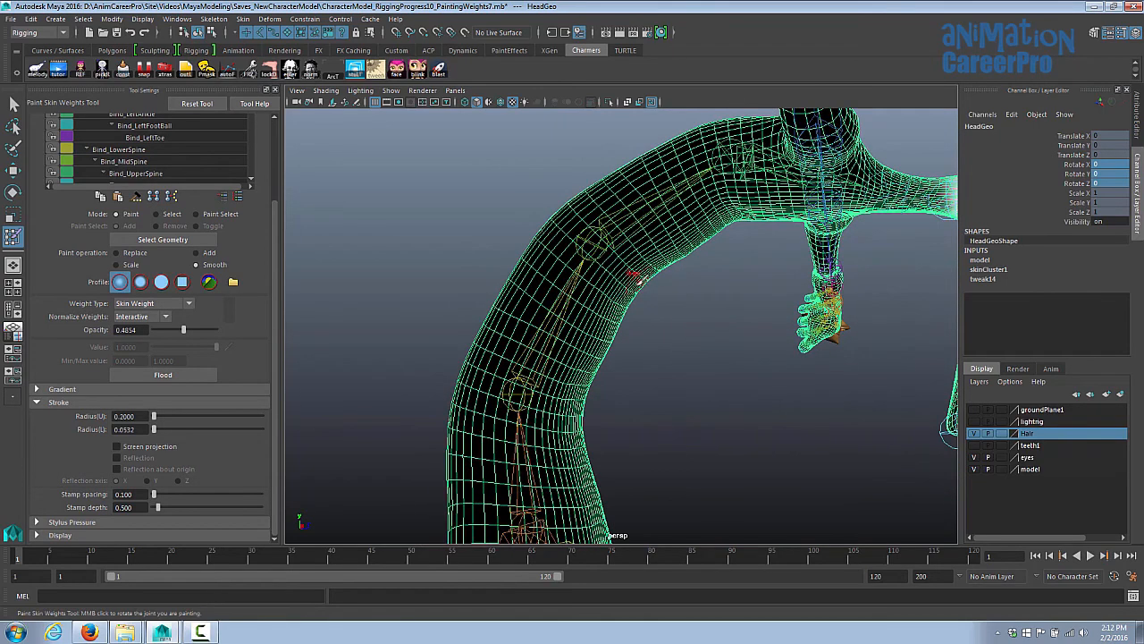
{"action": "left_click_drag", "start_coordinate": [638, 281], "coordinate": [606, 291], "text": "alt"}
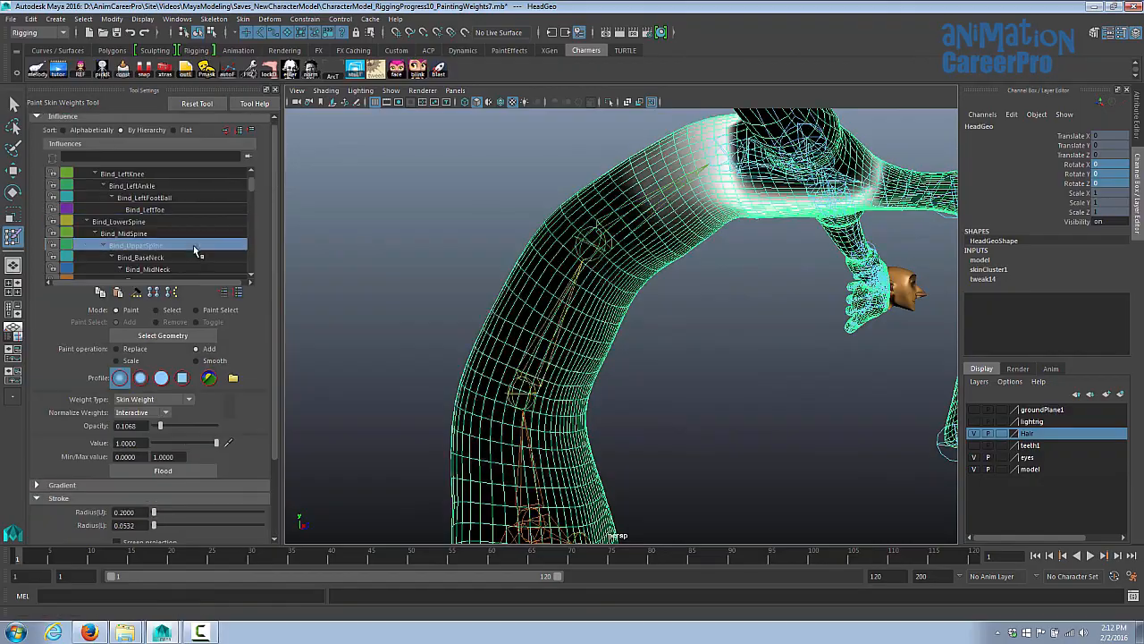
- Add Bind_MidSpine weight to the torso below the chest at opacity 0.1068, and undo the last strokes
{"action": "mouse_move", "coordinate": [626, 304]}
{"action": "left_mouse_down", "text": "alt"}
{"action": "mouse_move", "coordinate": [748, 298]}
{"action": "mouse_move", "coordinate": [658, 335]}
{"action": "mouse_move", "coordinate": [567, 304]}
{"action": "mouse_move", "coordinate": [576, 333]}
{"action": "mouse_move", "coordinate": [599, 345]}
{"action": "mouse_move", "coordinate": [674, 286]}
{"action": "left_mouse_up", "text": "alt"}
{"action": "left_click", "coordinate": [177, 234]}
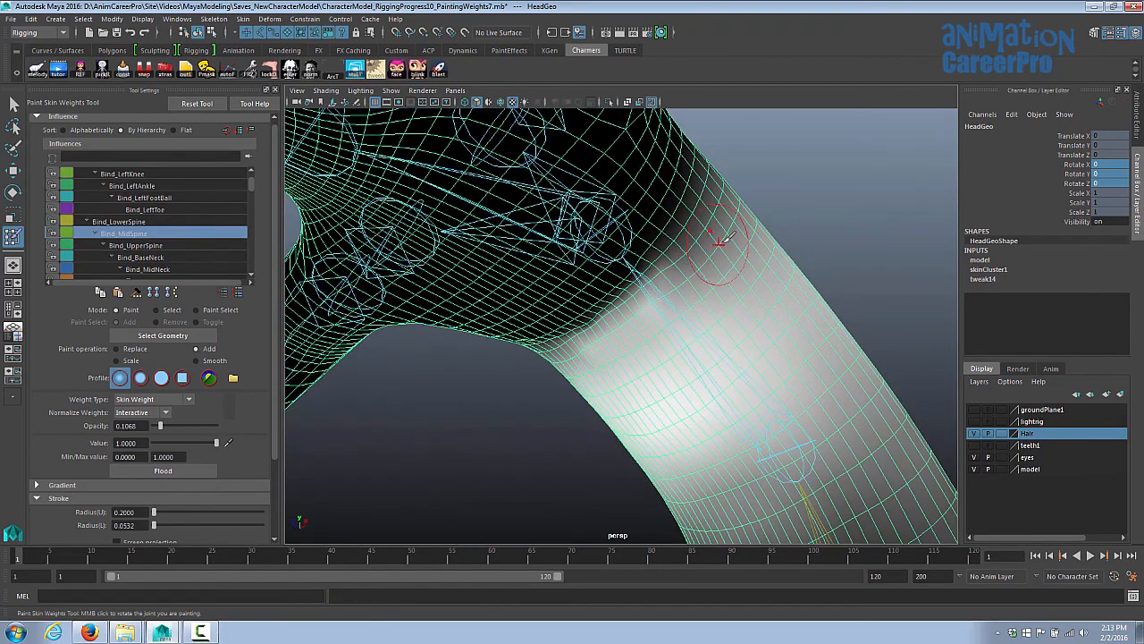
{"action": "left_click_drag", "start_coordinate": [664, 283], "coordinate": [652, 362], "text": "alt"}
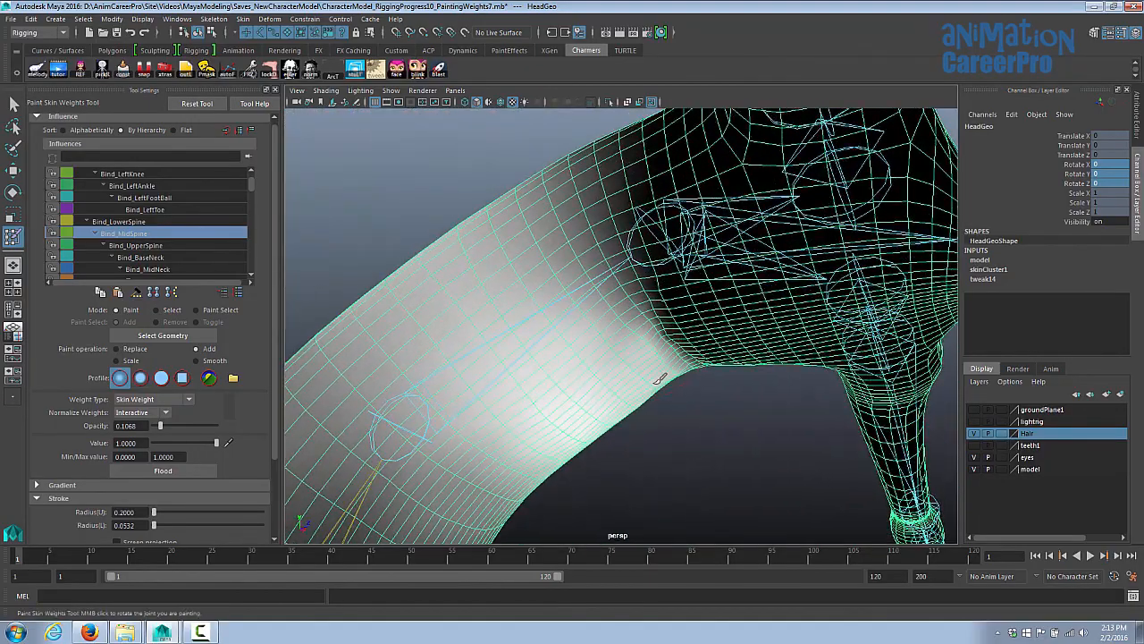
{"action": "key", "text": "ctrl+z"}
{"action": "key", "text": "ctrl+z"}
{"action": "key", "text": "ctrl+z"}
{"action": "key", "text": "ctrl+z"}
{"action": "key", "text": "ctrl+z"}
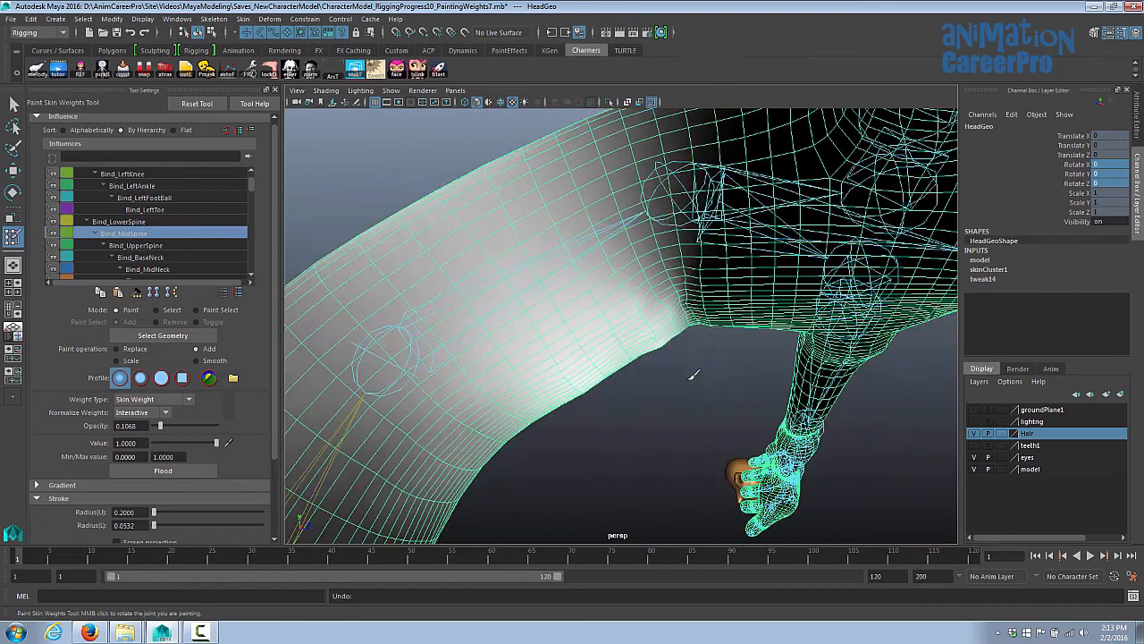
{"action": "left_click_drag", "start_coordinate": [694, 375], "coordinate": [789, 292], "text": "alt"}
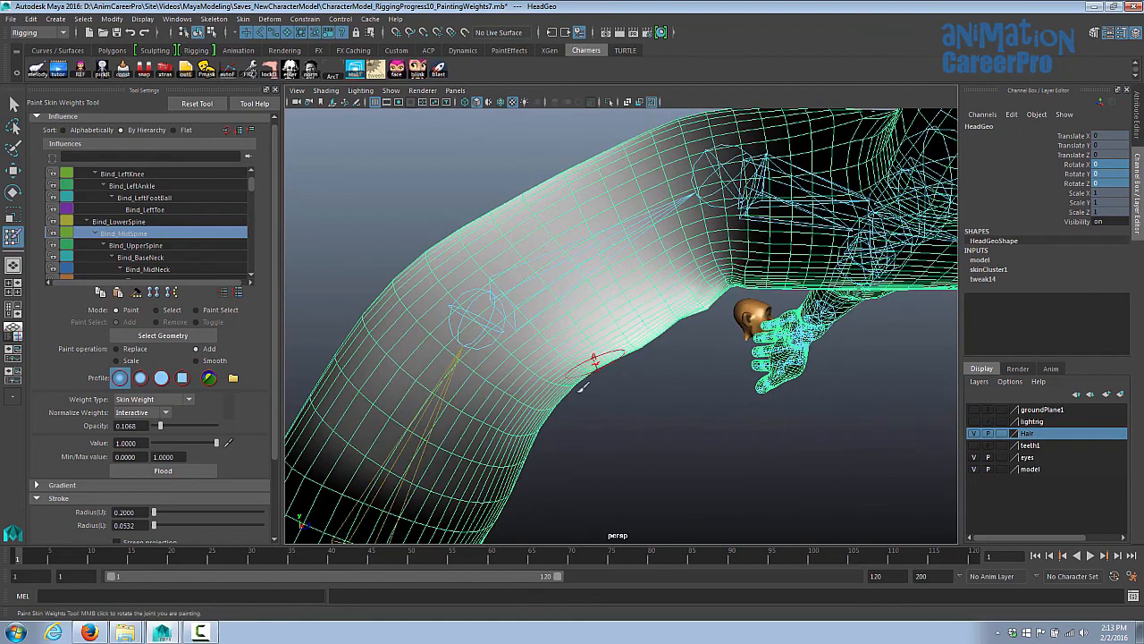
- Add Bind_LowerSpine weight around the lower bend of the torso at opacity 0.1068
{"action": "mouse_move", "coordinate": [715, 354]}
{"action": "left_mouse_down", "text": "alt"}
{"action": "mouse_move", "coordinate": [615, 313]}
{"action": "mouse_move", "coordinate": [634, 340]}
{"action": "mouse_move", "coordinate": [567, 322]}
{"action": "mouse_move", "coordinate": [567, 358]}
{"action": "mouse_move", "coordinate": [619, 355]}
{"action": "mouse_move", "coordinate": [652, 335]}
{"action": "mouse_move", "coordinate": [670, 296]}
{"action": "mouse_move", "coordinate": [626, 325]}
{"action": "mouse_move", "coordinate": [678, 327]}
{"action": "mouse_move", "coordinate": [644, 347]}
{"action": "mouse_move", "coordinate": [728, 306]}
{"action": "mouse_move", "coordinate": [669, 263]}
{"action": "mouse_move", "coordinate": [679, 288]}
{"action": "mouse_move", "coordinate": [562, 302]}
{"action": "mouse_move", "coordinate": [582, 259]}
{"action": "mouse_move", "coordinate": [586, 302]}
{"action": "mouse_move", "coordinate": [552, 304]}
{"action": "left_mouse_up", "text": "alt"}
{"action": "left_click", "coordinate": [157, 222]}
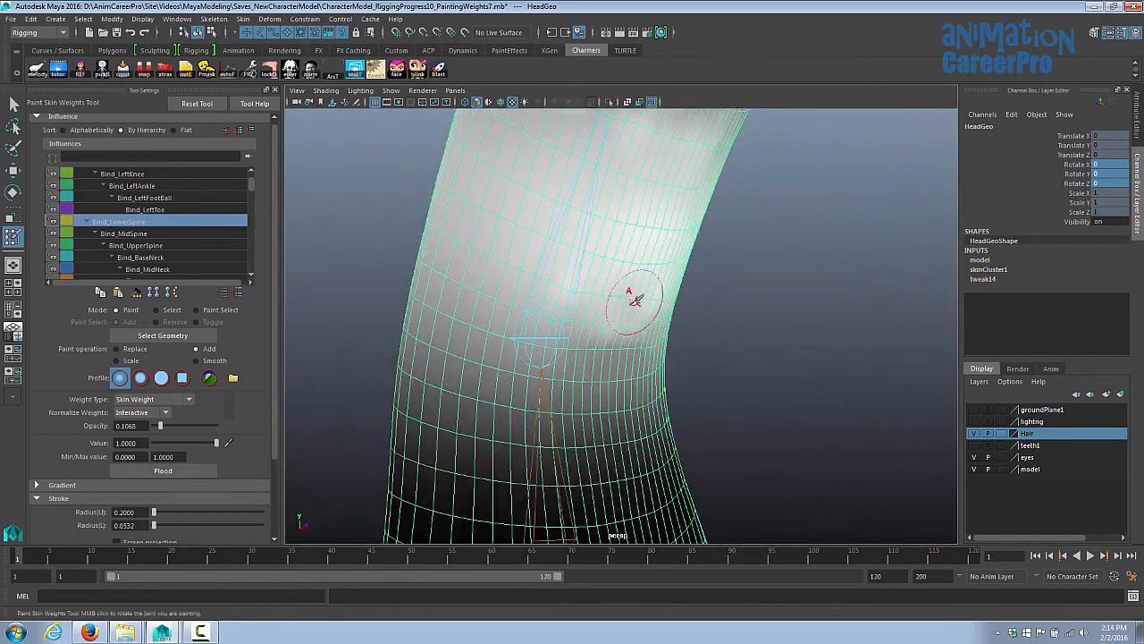
{"action": "mouse_move", "coordinate": [634, 300]}
{"action": "left_mouse_down", "text": "alt"}
{"action": "mouse_move", "coordinate": [656, 312]}
{"action": "mouse_move", "coordinate": [644, 304]}
{"action": "mouse_move", "coordinate": [704, 288]}
{"action": "mouse_move", "coordinate": [791, 297]}
{"action": "left_mouse_up", "text": "alt"}
- Switch to the Bind_Root influence and smooth its weight falloff around the waist at opacity 0.5825
{"action": "left_click_drag", "start_coordinate": [669, 309], "coordinate": [825, 316], "text": "alt"}
{"action": "right_click_drag", "start_coordinate": [676, 313], "coordinate": [736, 338], "text": "alt"}
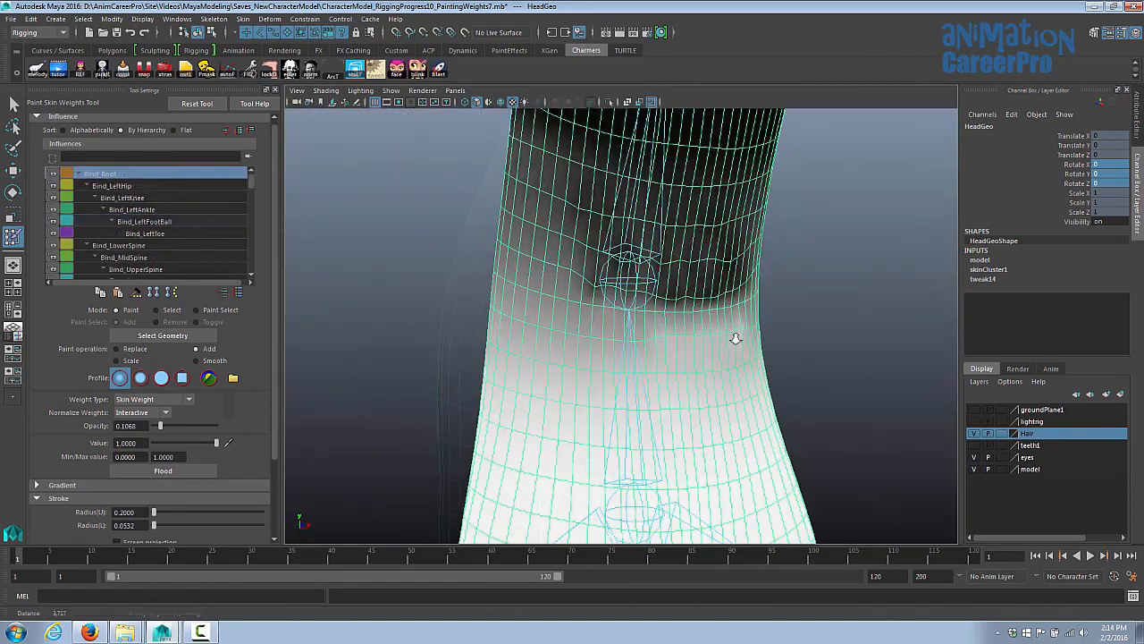
{"action": "mouse_move", "coordinate": [705, 340]}
{"action": "left_mouse_down", "text": "alt"}
{"action": "mouse_move", "coordinate": [684, 391]}
{"action": "mouse_move", "coordinate": [616, 315]}
{"action": "mouse_move", "coordinate": [613, 378]}
{"action": "mouse_move", "coordinate": [681, 379]}
{"action": "mouse_move", "coordinate": [554, 353]}
{"action": "left_mouse_up", "text": "alt"}
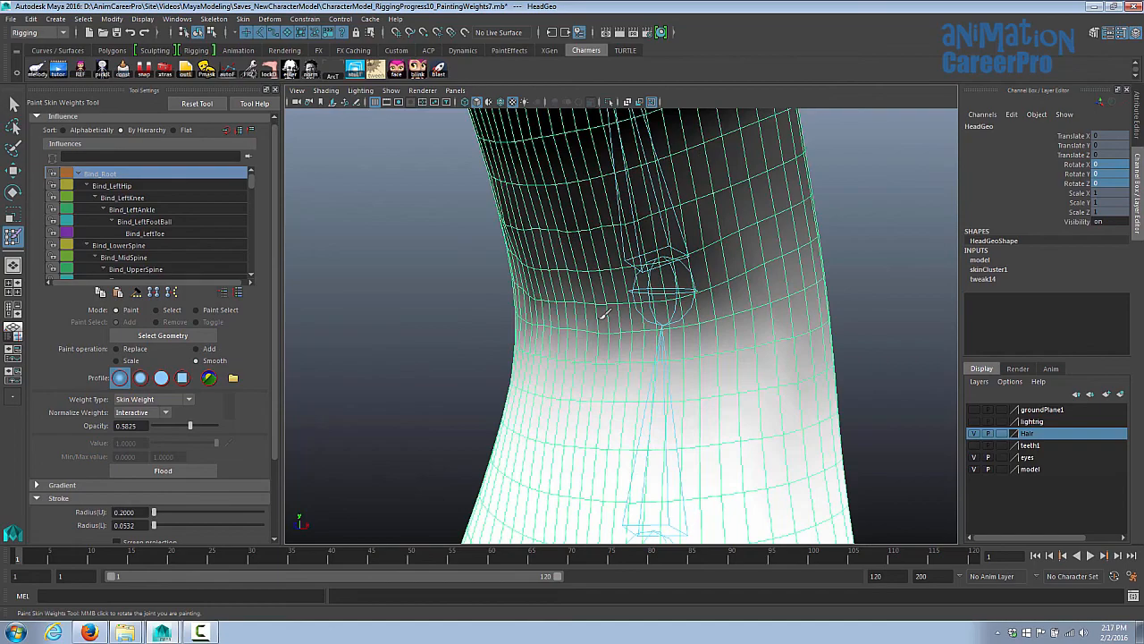
{"action": "left_click_drag", "start_coordinate": [715, 308], "coordinate": [670, 308], "text": "alt"}
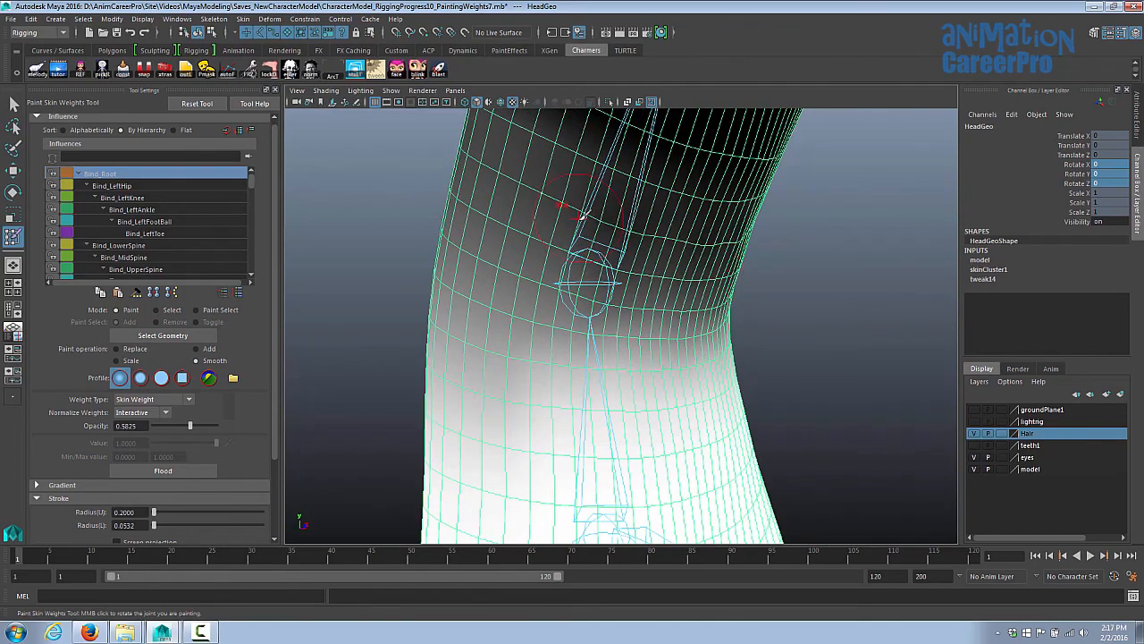
{"action": "scroll", "coordinate": [625, 297], "scroll_direction": "down", "scroll_amount": 6}
{"action": "scroll", "coordinate": [630, 286], "scroll_direction": "up", "scroll_amount": 5}
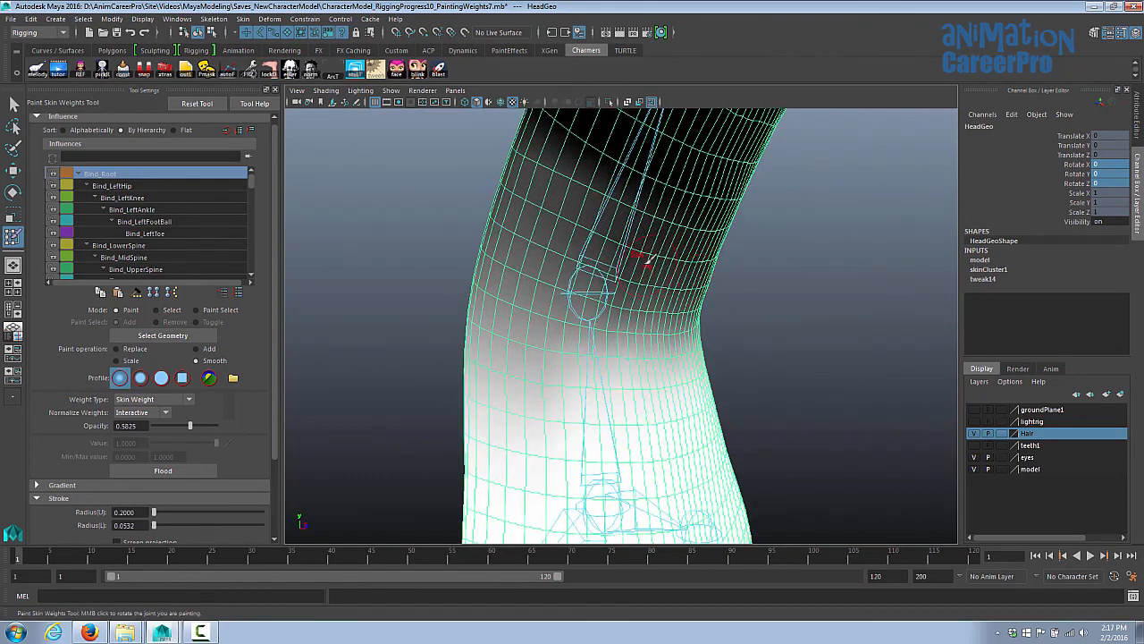
{"action": "left_click_drag", "start_coordinate": [712, 324], "coordinate": [641, 293], "text": "alt"}
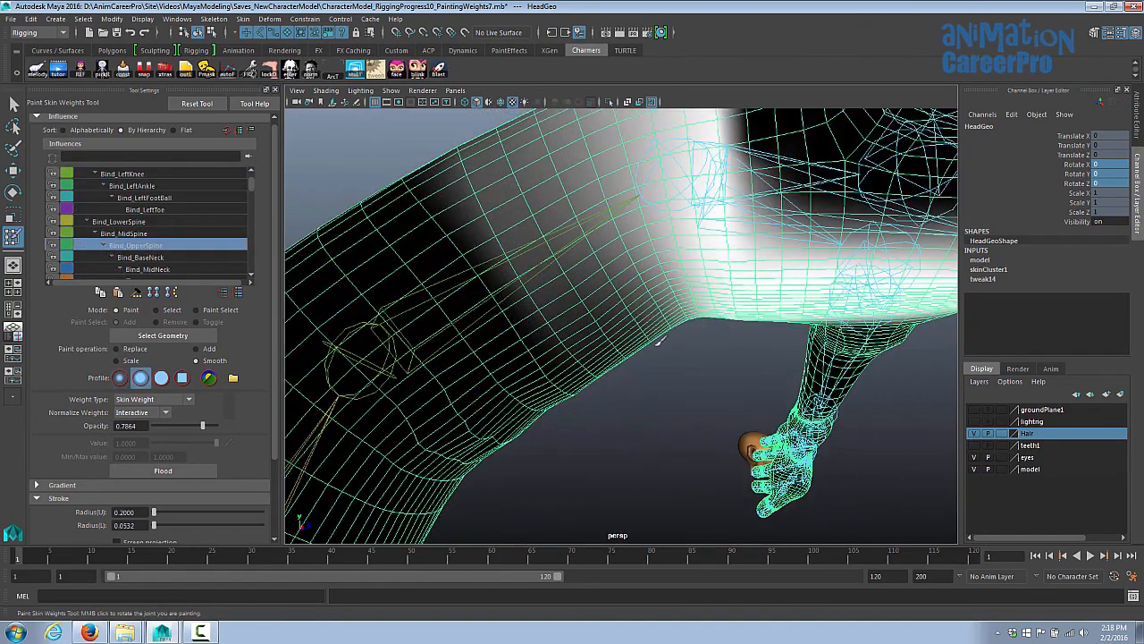
- Blend the Bind_MidSpine weight into the middle of the torso using Replace at opacity 0.0583
{"action": "left_click_drag", "start_coordinate": [739, 310], "coordinate": [503, 331], "text": "alt"}
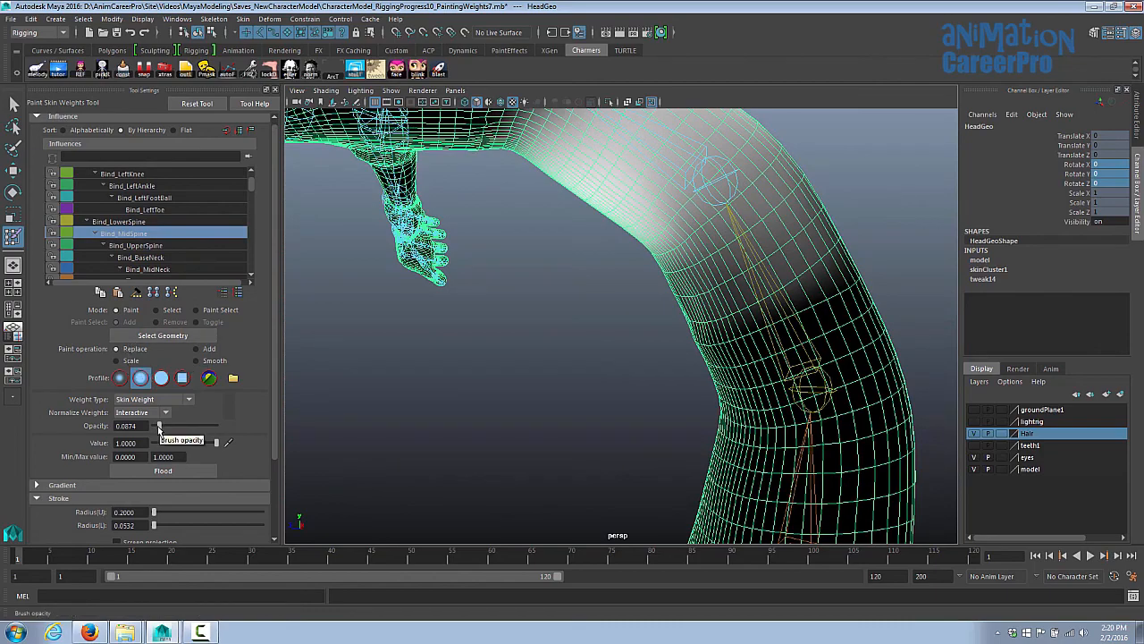
{"action": "left_click_drag", "start_coordinate": [613, 335], "coordinate": [668, 330], "text": "alt"}
{"action": "scroll", "coordinate": [672, 335], "scroll_direction": "up", "scroll_amount": 3}
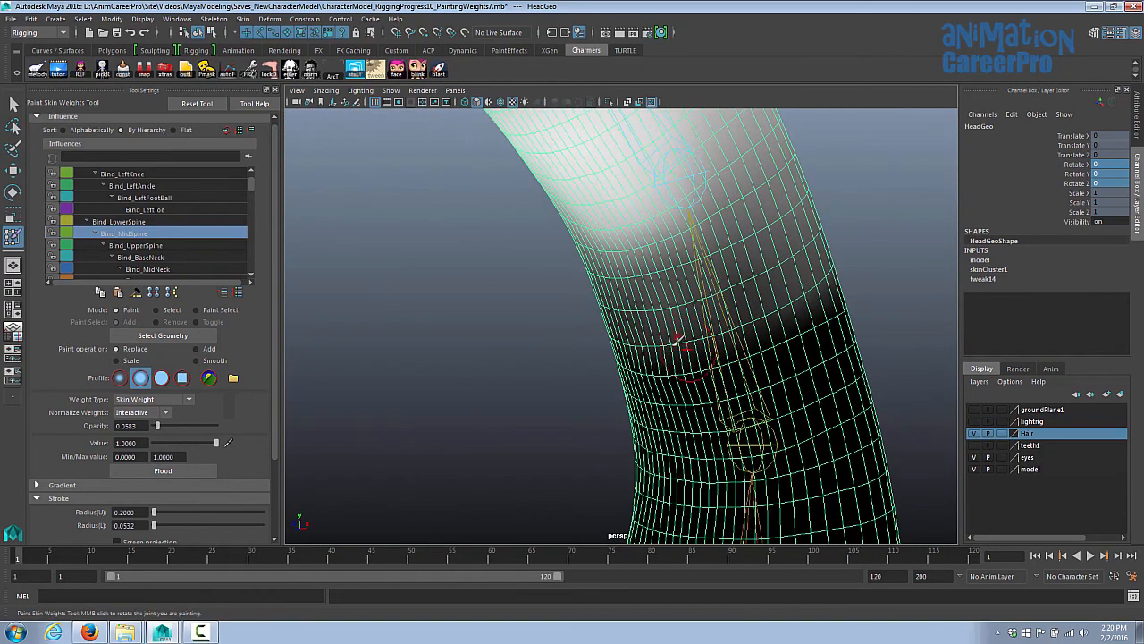
{"action": "left_click_drag", "start_coordinate": [672, 372], "coordinate": [630, 361], "text": "alt"}
{"action": "left_click_drag", "start_coordinate": [711, 302], "coordinate": [894, 313], "text": "alt"}
- Examine the Bind_LowerSpine and Bind_Root weights along the bent torso from several sides
{"action": "left_click", "coordinate": [119, 222]}
{"action": "left_click_drag", "start_coordinate": [734, 250], "coordinate": [696, 249], "text": "alt"}
{"action": "left_click_drag", "start_coordinate": [653, 215], "coordinate": [695, 198], "text": "alt"}
{"action": "left_click_drag", "start_coordinate": [706, 203], "coordinate": [760, 224], "text": "alt"}
{"action": "scroll", "coordinate": [184, 192], "scroll_direction": "up", "scroll_amount": 1}
{"action": "left_click", "coordinate": [185, 175]}
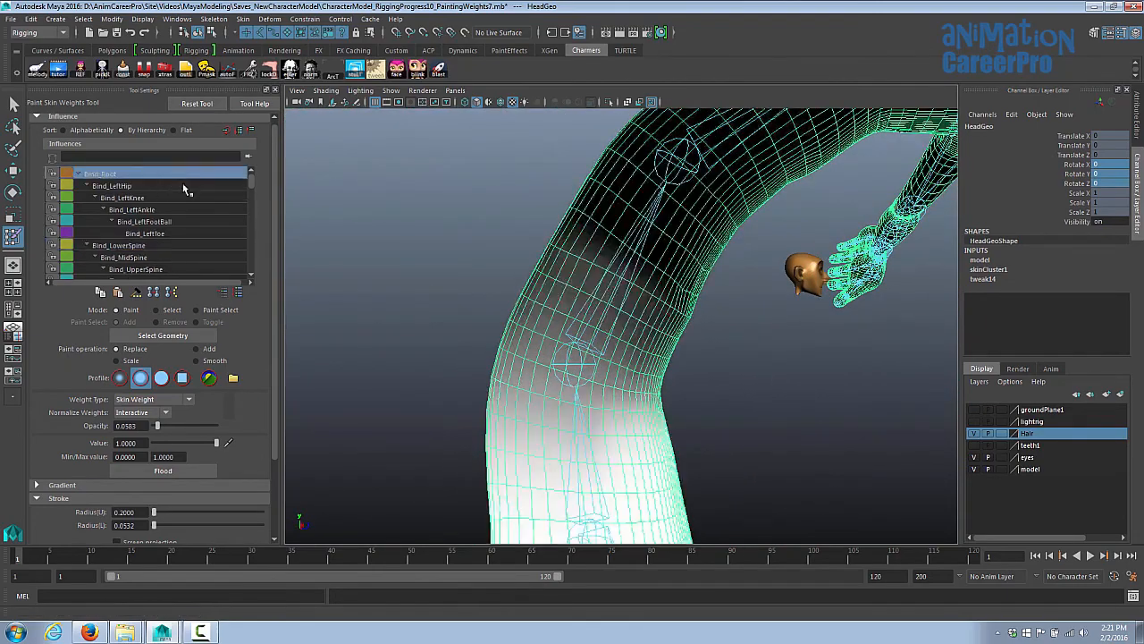
{"action": "left_click_drag", "start_coordinate": [631, 309], "coordinate": [583, 241], "text": "alt"}
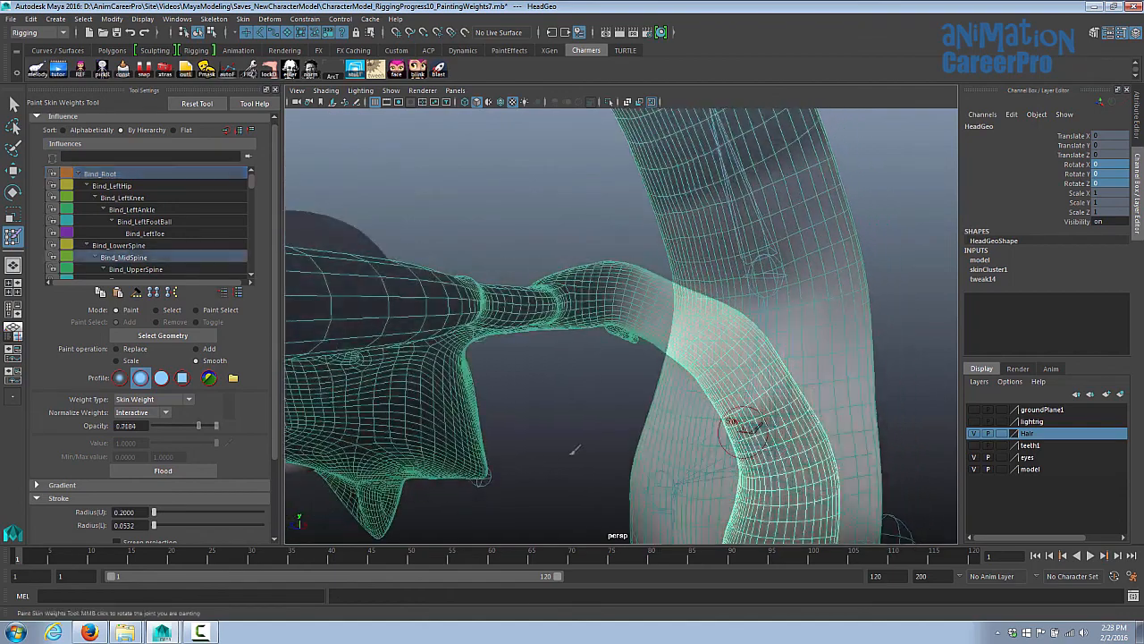
- Leave weight painting for the Select tool and view the bent torso in shaded display
{"action": "mouse_move", "coordinate": [644, 421]}
{"action": "left_mouse_down", "text": "alt"}
{"action": "mouse_move", "coordinate": [589, 391]}
{"action": "mouse_move", "coordinate": [629, 391]}
{"action": "mouse_move", "coordinate": [681, 356]}
{"action": "mouse_move", "coordinate": [930, 351]}
{"action": "mouse_move", "coordinate": [601, 337]}
{"action": "left_mouse_up", "text": "alt"}
{"action": "key", "text": "5"}
{"action": "key", "text": "q"}
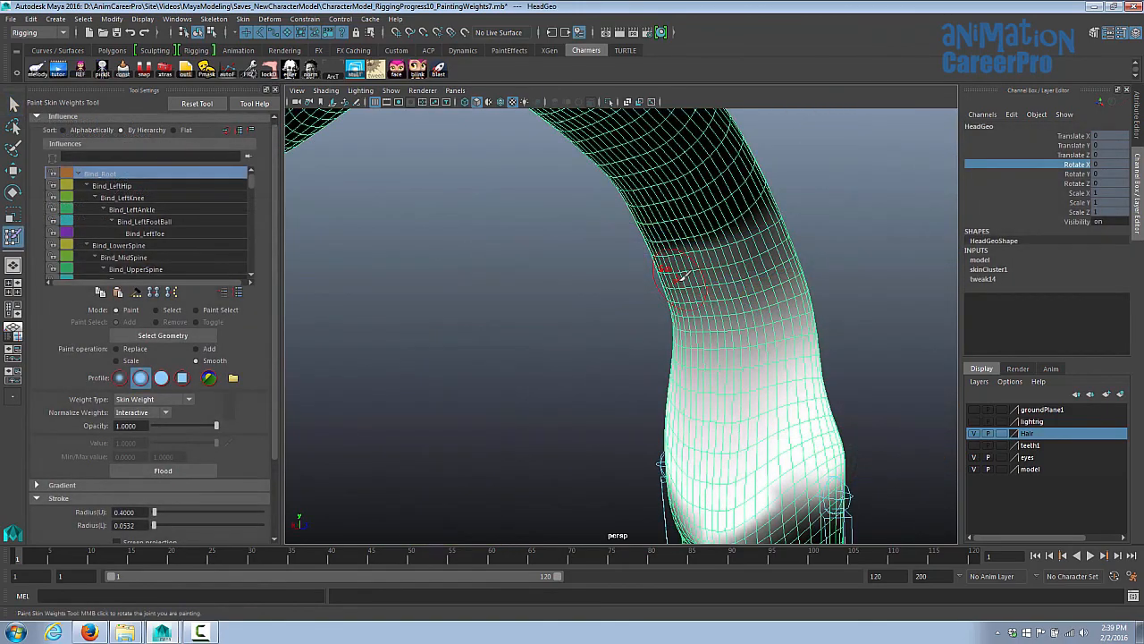
- Leave weight painting on the bent torso and select the Bind_LowerSpine joint
{"action": "right_click_drag", "start_coordinate": [679, 279], "coordinate": [633, 310], "text": "alt"}
{"action": "key", "text": "5"}
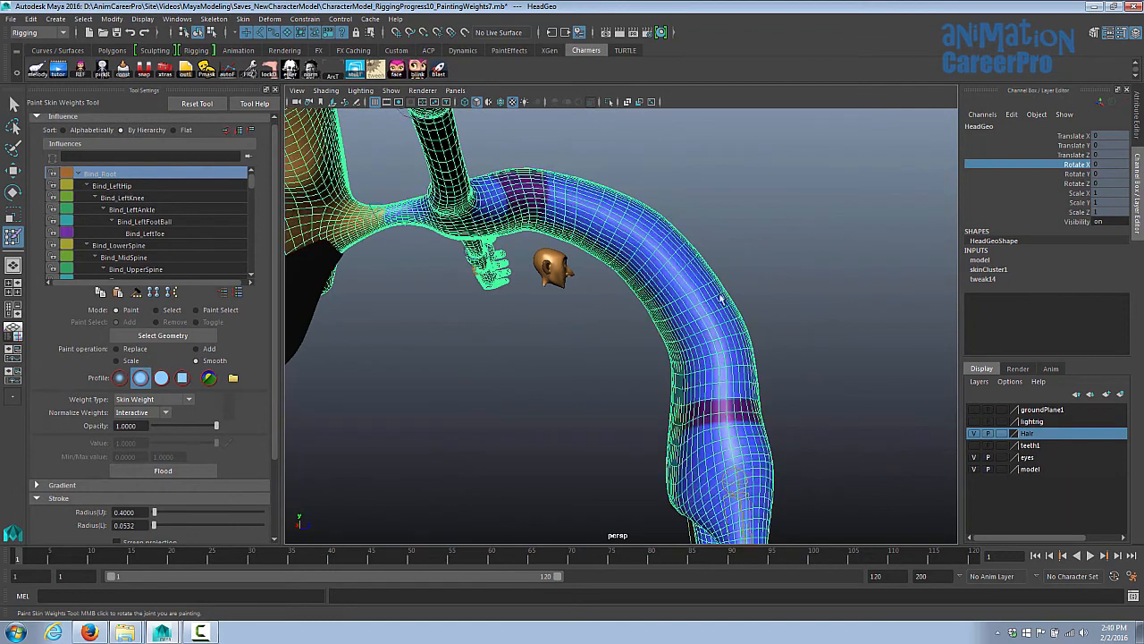
{"action": "key", "text": "q"}
{"action": "mouse_move", "coordinate": [786, 264]}
{"action": "left_mouse_down", "text": "alt"}
{"action": "mouse_move", "coordinate": [634, 274]}
{"action": "mouse_move", "coordinate": [641, 282]}
{"action": "left_mouse_up", "text": "alt"}
{"action": "left_click", "coordinate": [641, 282]}
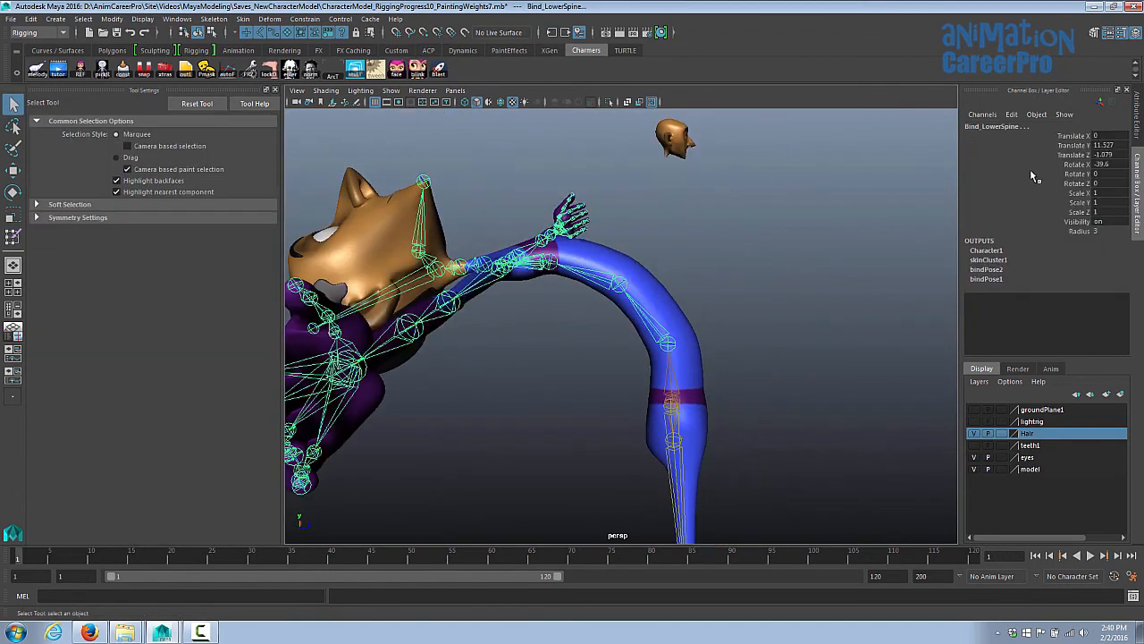
- Test-rotate the Bind_LowerSpine joint about X and Z, and reset its X, Y and Z rotations to 0
{"action": "left_click", "coordinate": [1042, 165]}
{"action": "left_click_drag", "start_coordinate": [786, 184], "coordinate": [913, 258], "text": "alt"}
{"action": "left_click_drag", "start_coordinate": [644, 253], "coordinate": [764, 246], "text": "alt"}
{"action": "middle_click_drag", "start_coordinate": [764, 246], "coordinate": [733, 268]}
{"action": "left_click", "coordinate": [1077, 182]}
{"action": "middle_click_drag", "start_coordinate": [804, 223], "coordinate": [898, 250]}
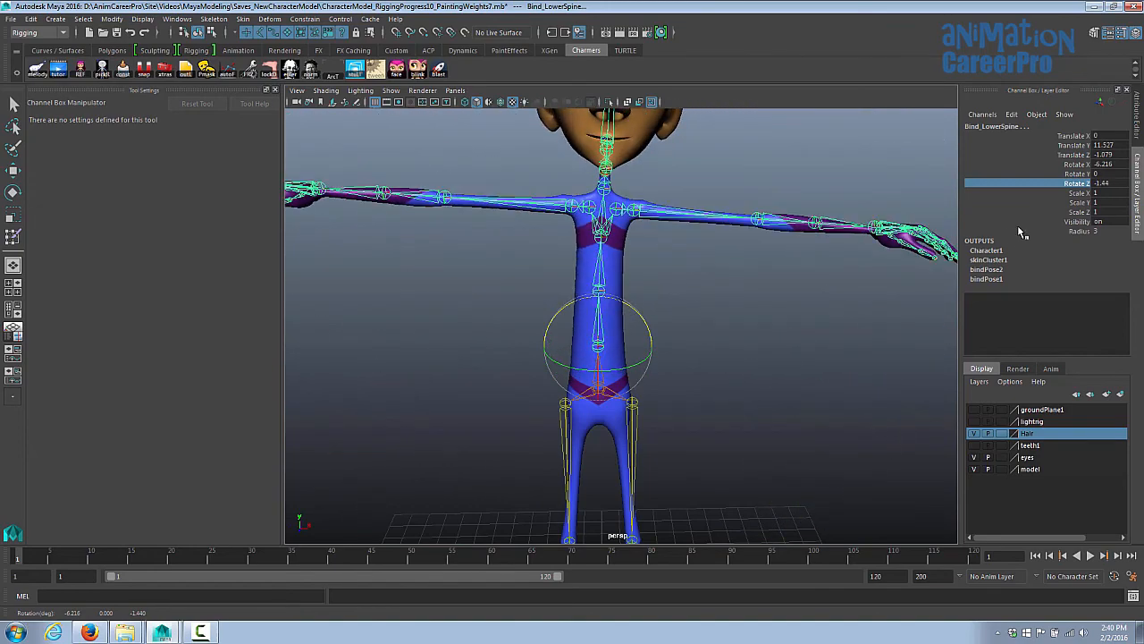
{"action": "left_click_drag", "start_coordinate": [1106, 166], "coordinate": [1104, 183]}
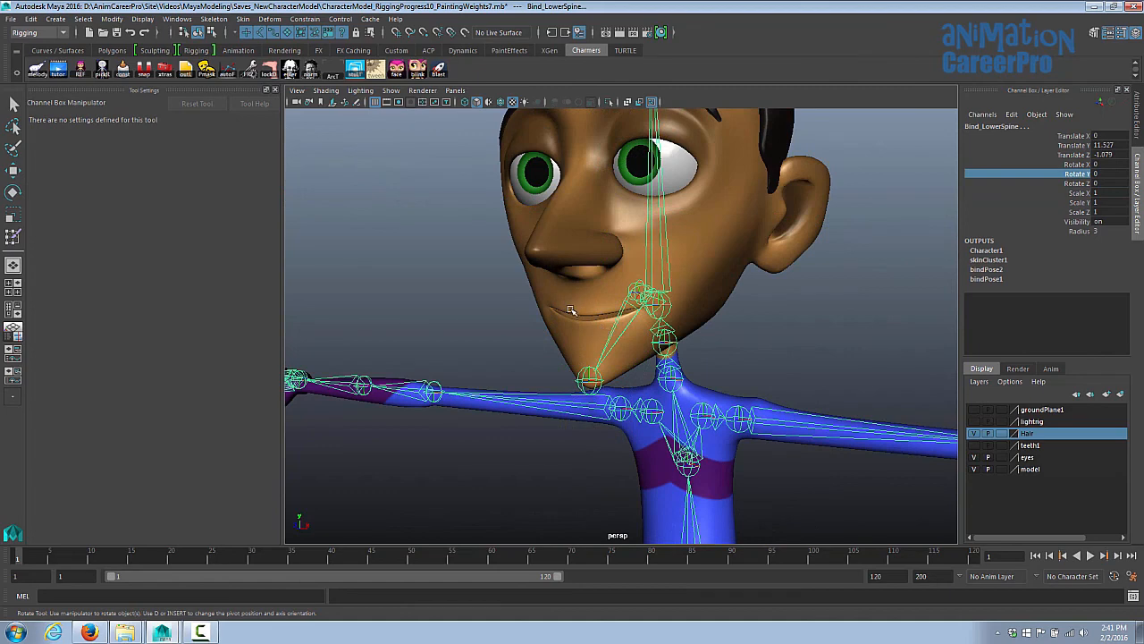
- Try rotating the Bind_Jaw joint to test the mouth area, and check the Bind_Head joint
{"action": "left_click_drag", "start_coordinate": [571, 310], "coordinate": [651, 348], "text": "alt"}
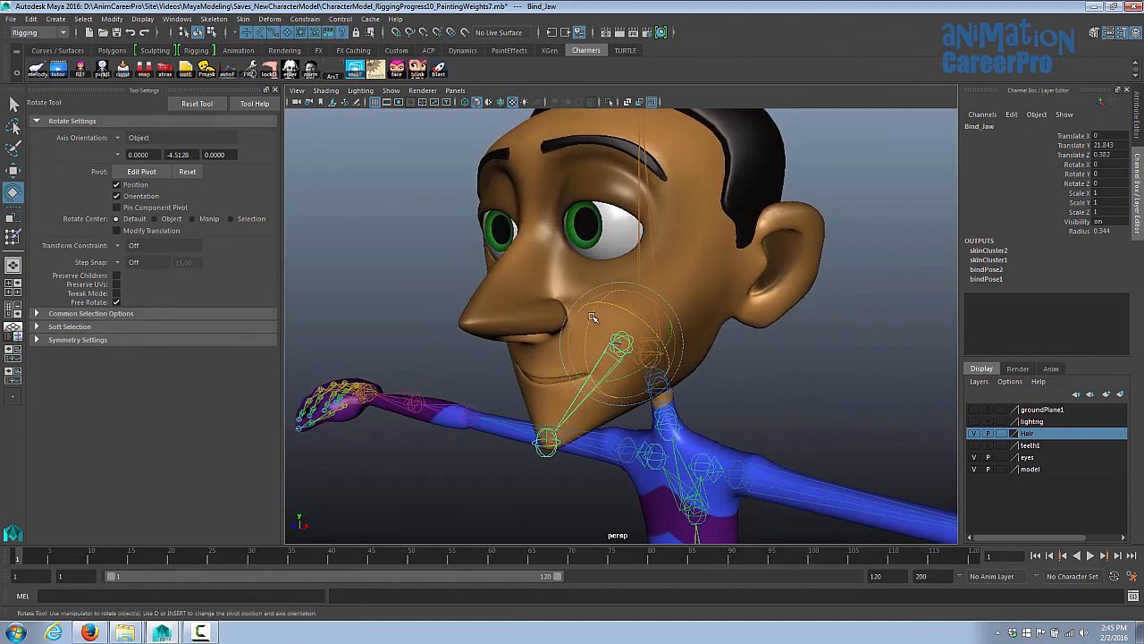
{"action": "mouse_move", "coordinate": [593, 318]}
{"action": "left_mouse_down"}
{"action": "mouse_move", "coordinate": [607, 329]}
{"action": "mouse_move", "coordinate": [597, 328]}
{"action": "left_mouse_up"}
{"action": "left_click", "coordinate": [651, 332]}
{"action": "left_click_drag", "start_coordinate": [672, 340], "coordinate": [648, 351], "text": "alt"}
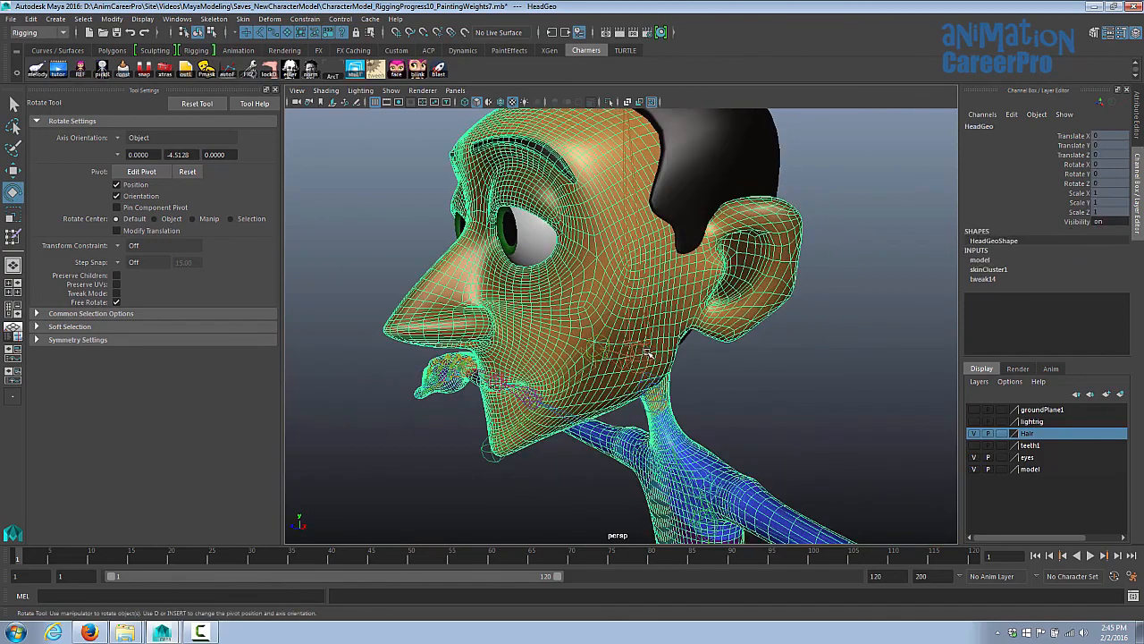
{"action": "left_click", "coordinate": [667, 334]}
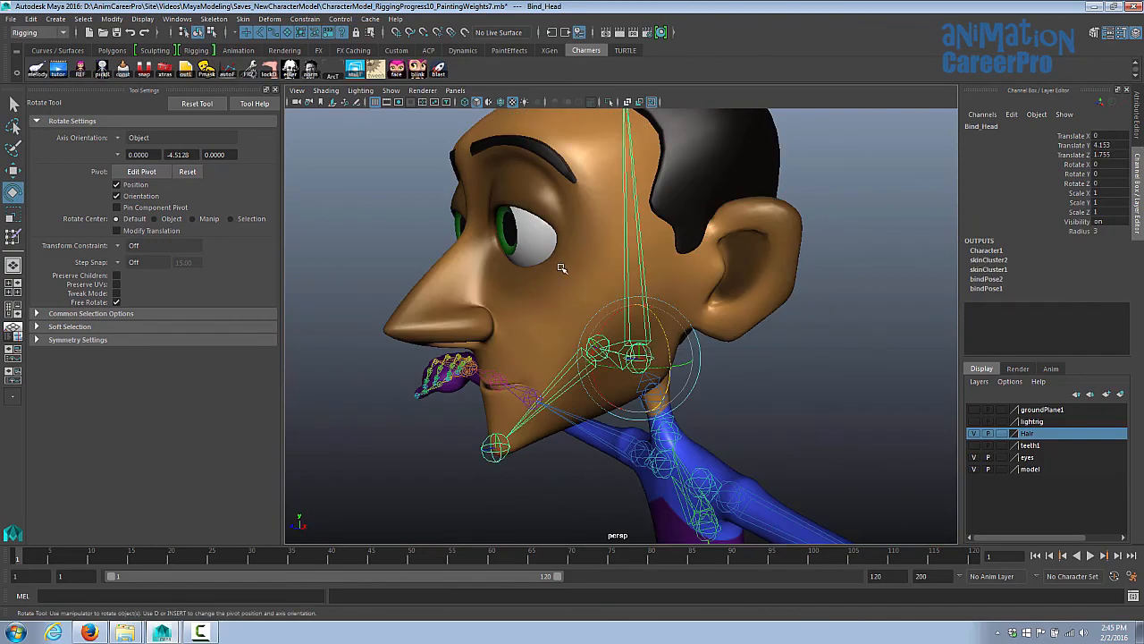
{"action": "left_click_drag", "start_coordinate": [561, 268], "coordinate": [596, 271], "text": "alt"}
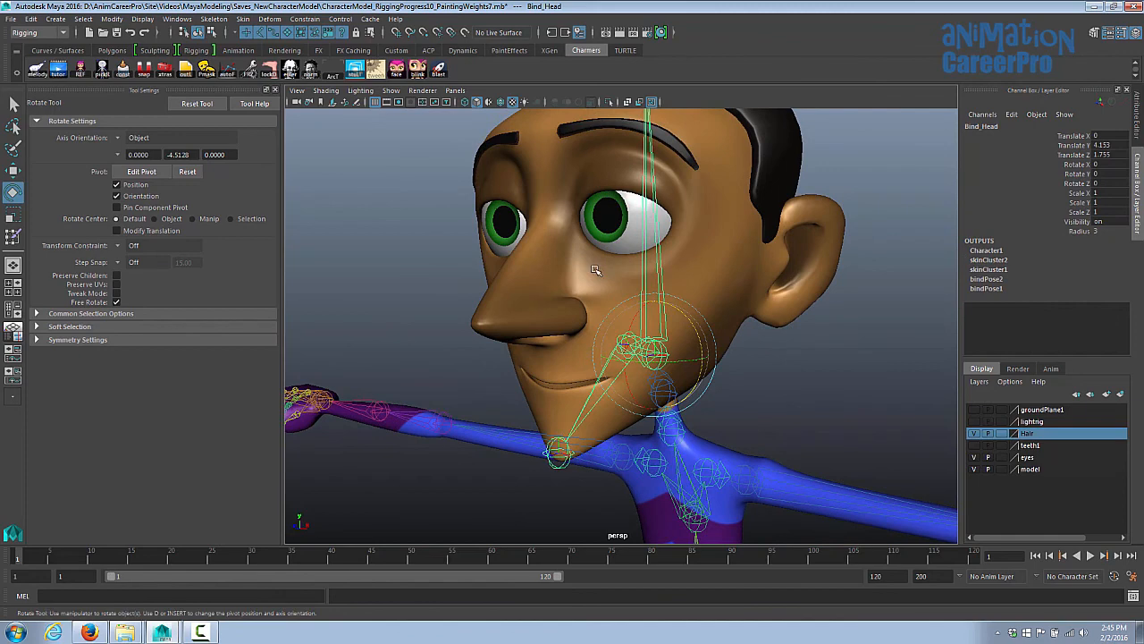
- Select the head mesh and start Paint Skin Weights with the Add operation at opacity 0.0777
{"action": "key", "text": "q"}
{"action": "left_click", "coordinate": [638, 346]}
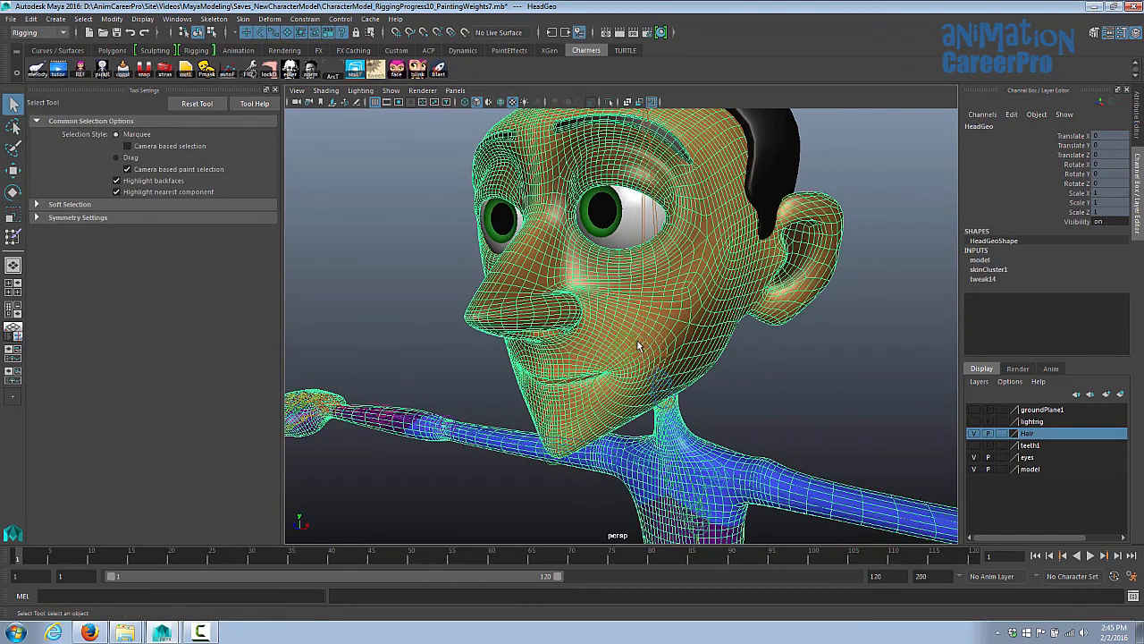
{"action": "left_click", "coordinate": [638, 346]}
{"action": "left_click_drag", "start_coordinate": [639, 345], "coordinate": [600, 325], "text": "alt"}
{"action": "key", "text": "e"}
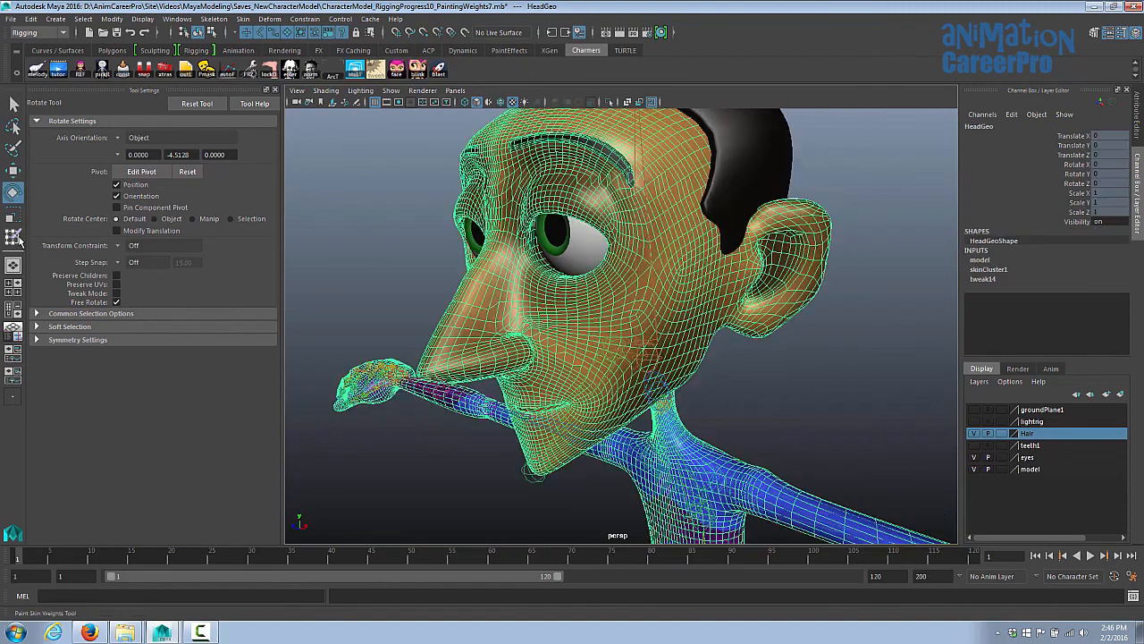
{"action": "left_click", "coordinate": [13, 238]}
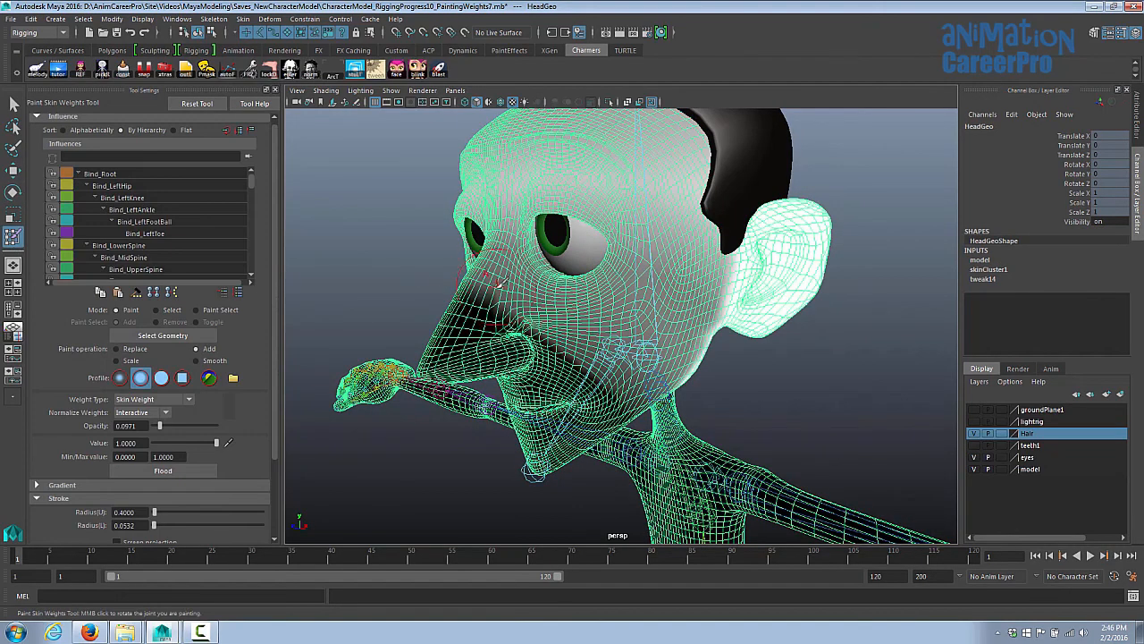
{"action": "left_click_drag", "start_coordinate": [497, 282], "coordinate": [383, 282], "text": "alt"}
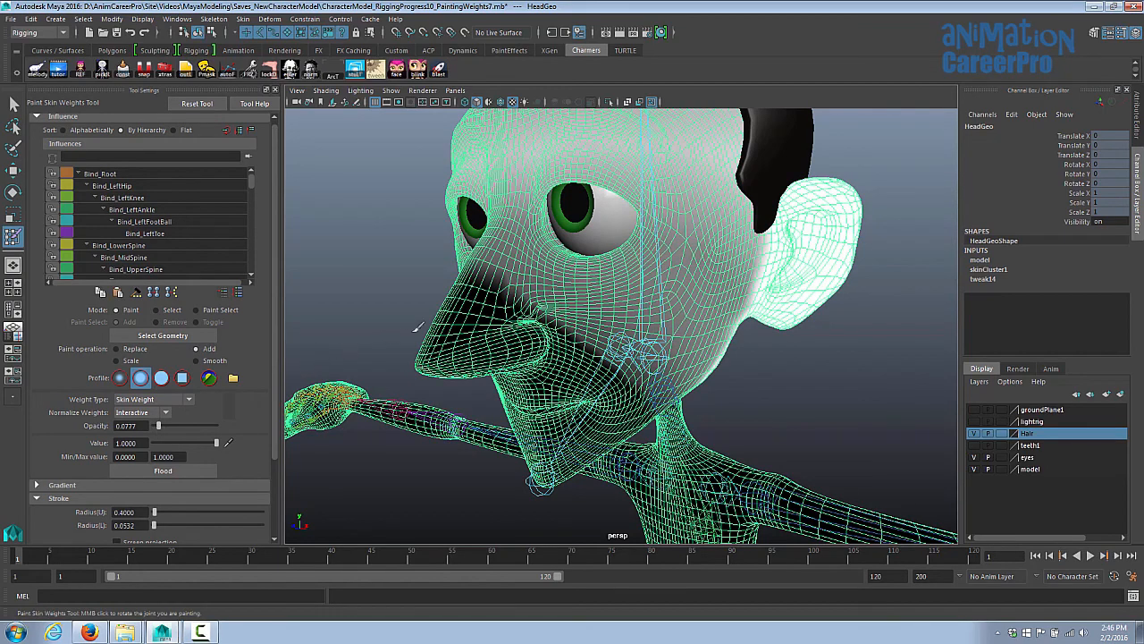
{"action": "mouse_move", "coordinate": [669, 261]}
{"action": "left_mouse_down", "text": "alt"}
{"action": "mouse_move", "coordinate": [590, 164]}
{"action": "mouse_move", "coordinate": [626, 152]}
{"action": "mouse_move", "coordinate": [549, 179]}
{"action": "left_mouse_up", "text": "alt"}
{"action": "left_click_drag", "start_coordinate": [590, 242], "coordinate": [594, 241], "text": "alt"}
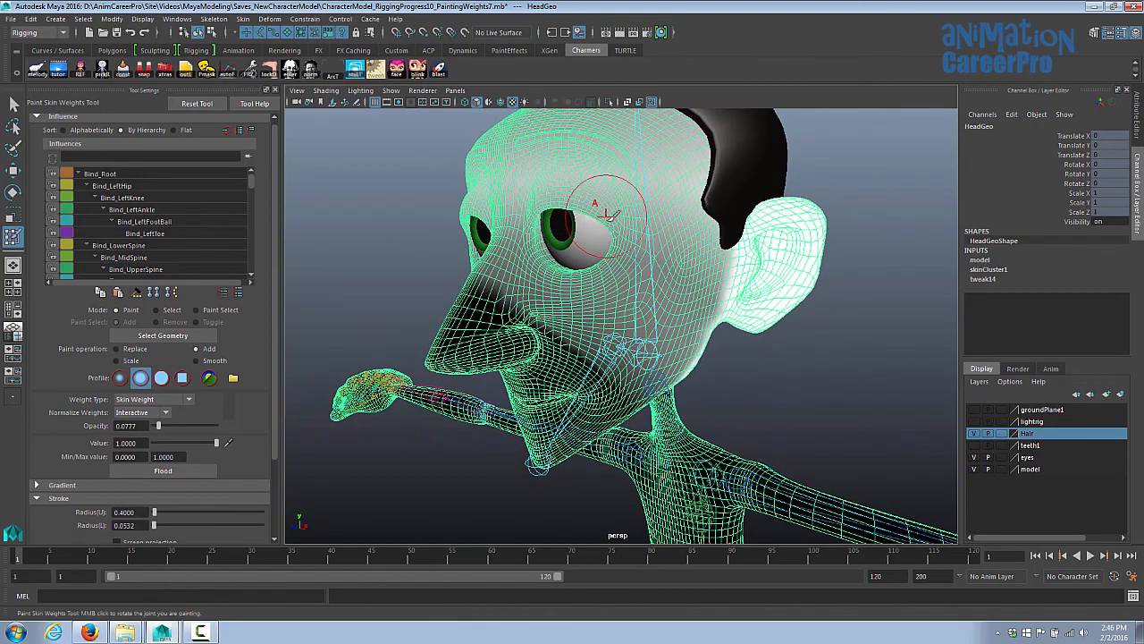
- Add head weight around the eye sockets and upper cheeks at opacity 0.0777, and hide the eyes layer
{"action": "scroll", "coordinate": [626, 228], "scroll_direction": "up", "scroll_amount": 4}
{"action": "middle_click_drag", "start_coordinate": [624, 225], "coordinate": [634, 320], "text": "alt"}
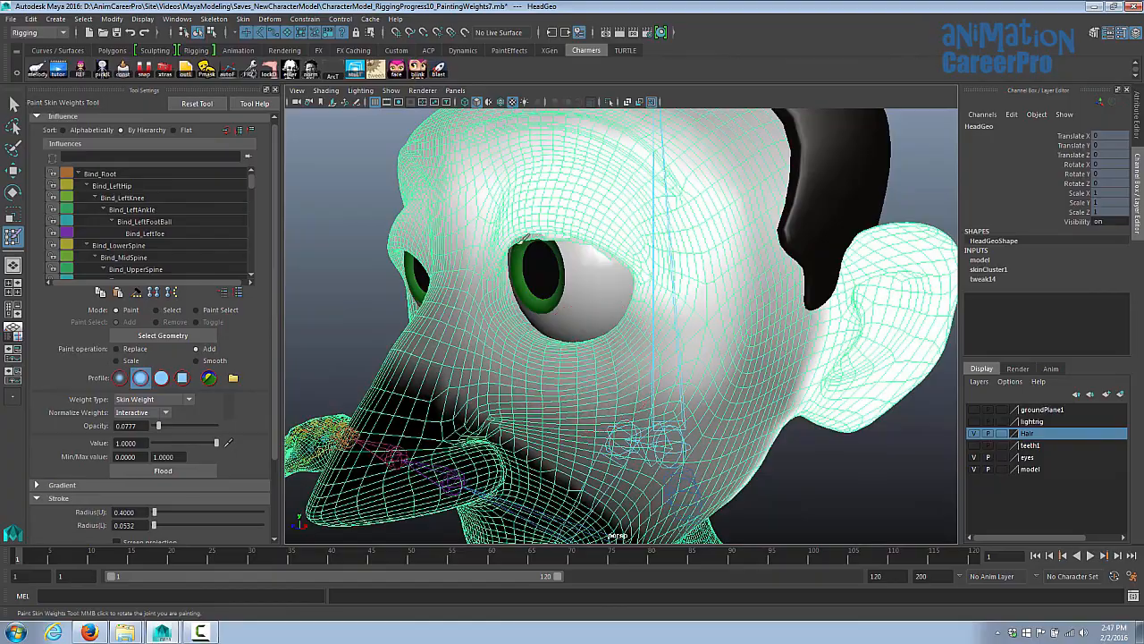
{"action": "mouse_move", "coordinate": [515, 351]}
{"action": "left_mouse_down"}
{"action": "mouse_move", "coordinate": [572, 367]}
{"action": "mouse_move", "coordinate": [776, 345]}
{"action": "left_mouse_up"}
{"action": "right_click_drag", "start_coordinate": [715, 350], "coordinate": [622, 356], "text": "alt"}
{"action": "left_click_drag", "start_coordinate": [622, 354], "coordinate": [649, 285], "text": "alt"}
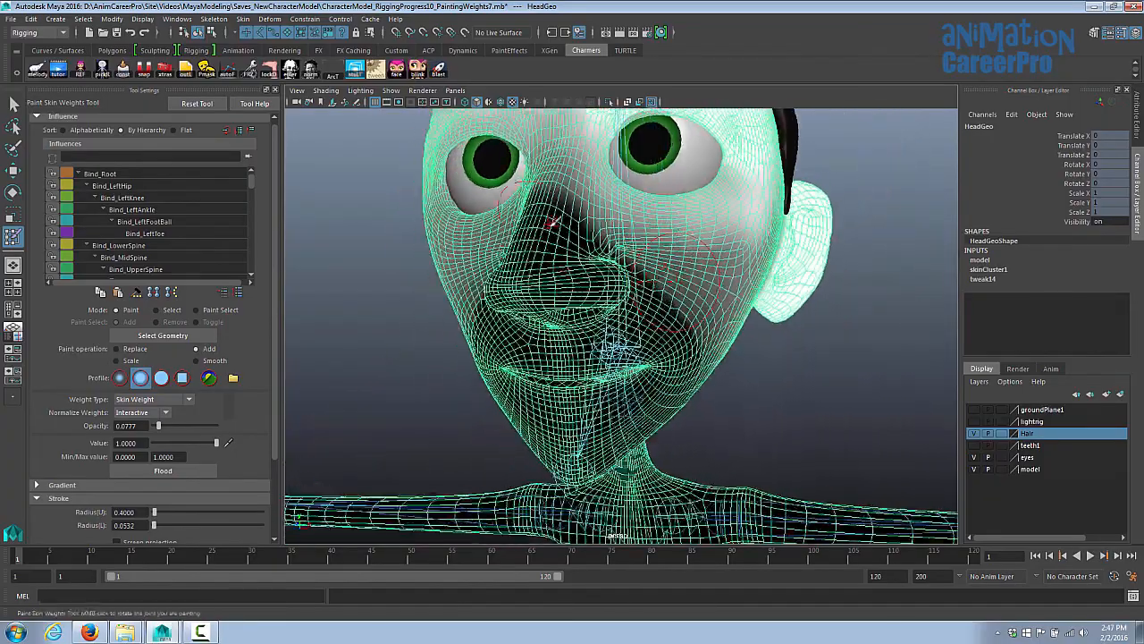
{"action": "mouse_move", "coordinate": [553, 222]}
{"action": "left_mouse_down", "text": "alt"}
{"action": "mouse_move", "coordinate": [513, 240]}
{"action": "mouse_move", "coordinate": [454, 313]}
{"action": "mouse_move", "coordinate": [492, 327]}
{"action": "left_mouse_up", "text": "alt"}
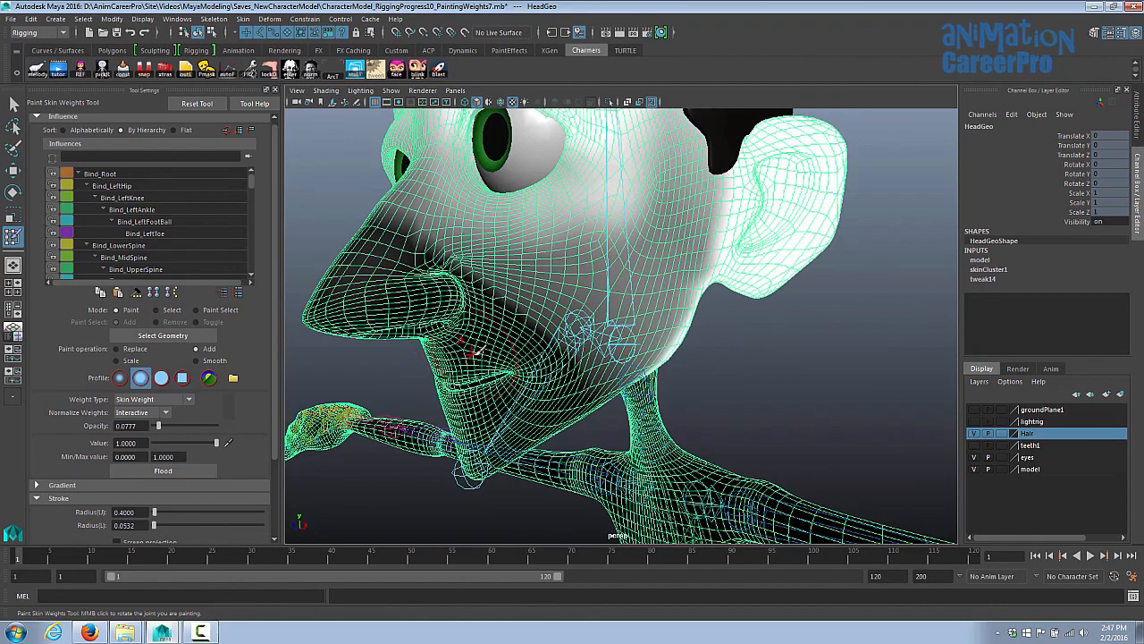
{"action": "left_click_drag", "start_coordinate": [474, 351], "coordinate": [550, 209], "text": "alt"}
{"action": "left_click_drag", "start_coordinate": [528, 257], "coordinate": [570, 342], "text": "alt"}
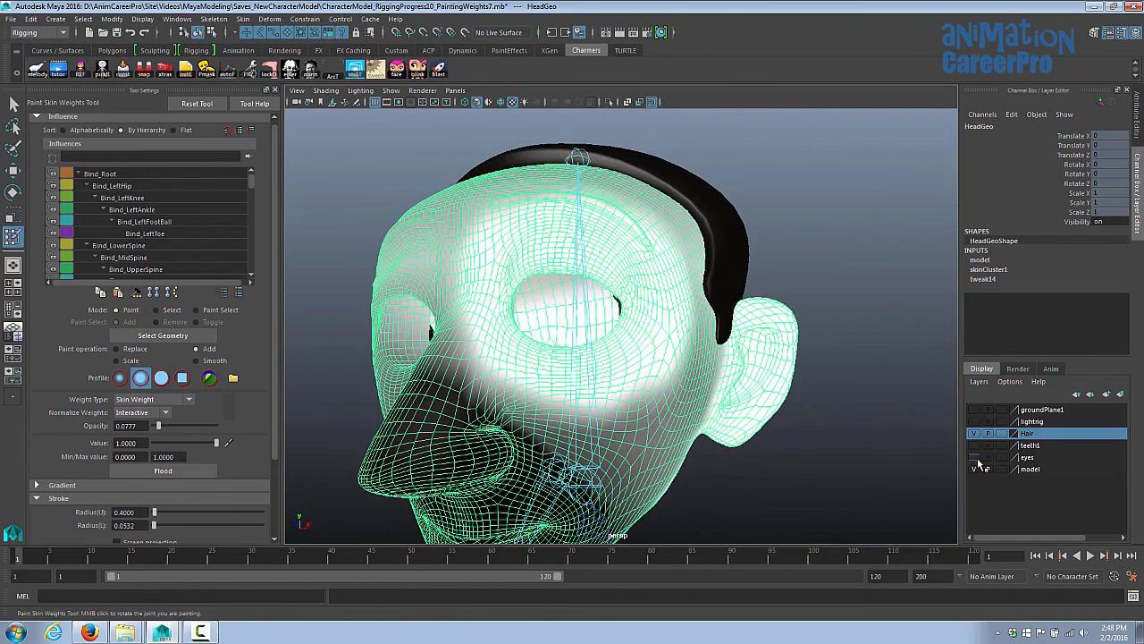
- Hide the Hair layer and add head weight over the nose and upper face with radius 0.3 and opacity 0.3107
{"action": "mouse_move", "coordinate": [651, 434]}
{"action": "left_mouse_down", "text": "alt"}
{"action": "mouse_move", "coordinate": [654, 370]}
{"action": "mouse_move", "coordinate": [616, 349]}
{"action": "left_mouse_up", "text": "alt"}
{"action": "mouse_move", "coordinate": [440, 246]}
{"action": "left_mouse_down", "text": "alt"}
{"action": "mouse_move", "coordinate": [447, 276]}
{"action": "mouse_move", "coordinate": [631, 380]}
{"action": "mouse_move", "coordinate": [455, 225]}
{"action": "mouse_move", "coordinate": [388, 404]}
{"action": "mouse_move", "coordinate": [570, 409]}
{"action": "mouse_move", "coordinate": [689, 269]}
{"action": "mouse_move", "coordinate": [658, 403]}
{"action": "mouse_move", "coordinate": [670, 319]}
{"action": "mouse_move", "coordinate": [618, 179]}
{"action": "mouse_move", "coordinate": [614, 205]}
{"action": "mouse_move", "coordinate": [784, 401]}
{"action": "mouse_move", "coordinate": [608, 307]}
{"action": "mouse_move", "coordinate": [733, 358]}
{"action": "mouse_move", "coordinate": [845, 327]}
{"action": "mouse_move", "coordinate": [754, 240]}
{"action": "mouse_move", "coordinate": [570, 336]}
{"action": "mouse_move", "coordinate": [659, 289]}
{"action": "mouse_move", "coordinate": [643, 284]}
{"action": "left_mouse_up", "text": "alt"}
{"action": "mouse_move", "coordinate": [503, 299]}
{"action": "left_mouse_down", "text": "alt"}
{"action": "mouse_move", "coordinate": [692, 263]}
{"action": "mouse_move", "coordinate": [513, 353]}
{"action": "mouse_move", "coordinate": [638, 247]}
{"action": "mouse_move", "coordinate": [588, 256]}
{"action": "mouse_move", "coordinate": [823, 356]}
{"action": "mouse_move", "coordinate": [768, 291]}
{"action": "left_mouse_up", "text": "alt"}
{"action": "left_click_drag", "start_coordinate": [807, 333], "coordinate": [541, 242], "text": "alt"}
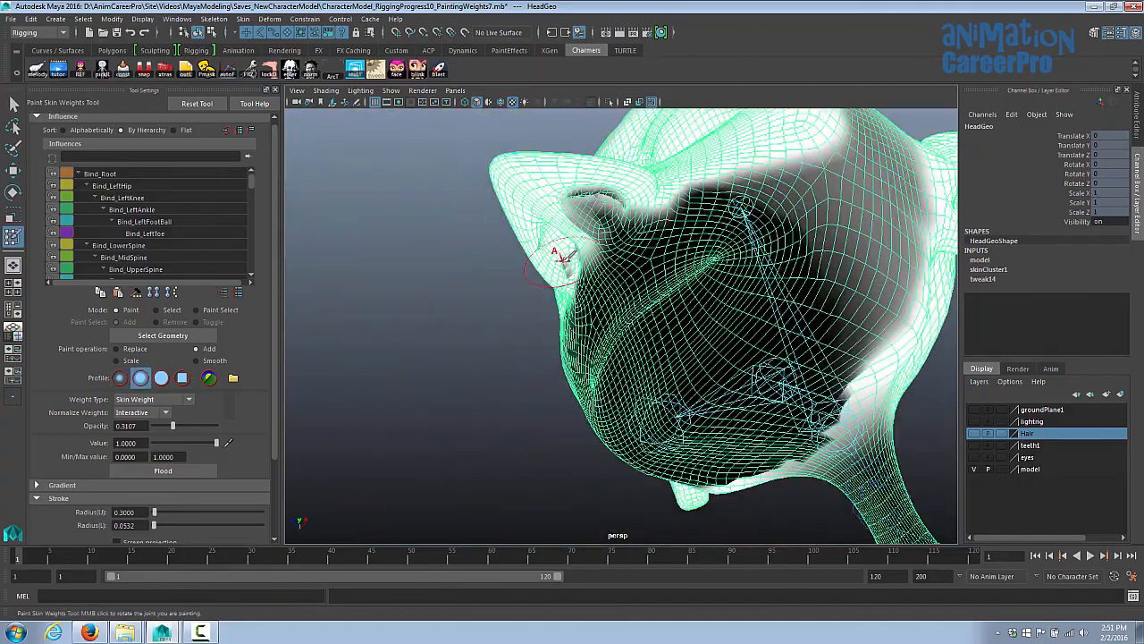
{"action": "right_click_drag", "start_coordinate": [559, 257], "coordinate": [558, 290], "text": "alt"}
{"action": "mouse_move", "coordinate": [657, 224]}
{"action": "left_mouse_down"}
{"action": "mouse_move", "coordinate": [675, 224]}
{"action": "mouse_move", "coordinate": [610, 188]}
{"action": "mouse_move", "coordinate": [691, 240]}
{"action": "mouse_move", "coordinate": [766, 235]}
{"action": "mouse_move", "coordinate": [749, 255]}
{"action": "left_mouse_up"}
{"action": "left_click_drag", "start_coordinate": [750, 255], "coordinate": [658, 263], "text": "alt"}
- Blend the head weight across the cheek and above the upper lip using Add at opacity 0.0583
{"action": "left_click_drag", "start_coordinate": [172, 427], "coordinate": [156, 427]}
{"action": "right_click_drag", "start_coordinate": [715, 277], "coordinate": [662, 286], "text": "alt"}
{"action": "mouse_move", "coordinate": [662, 286]}
{"action": "left_mouse_down", "text": "alt"}
{"action": "mouse_move", "coordinate": [707, 304]}
{"action": "mouse_move", "coordinate": [679, 326]}
{"action": "mouse_move", "coordinate": [728, 319]}
{"action": "mouse_move", "coordinate": [689, 294]}
{"action": "mouse_move", "coordinate": [471, 272]}
{"action": "left_mouse_up", "text": "alt"}
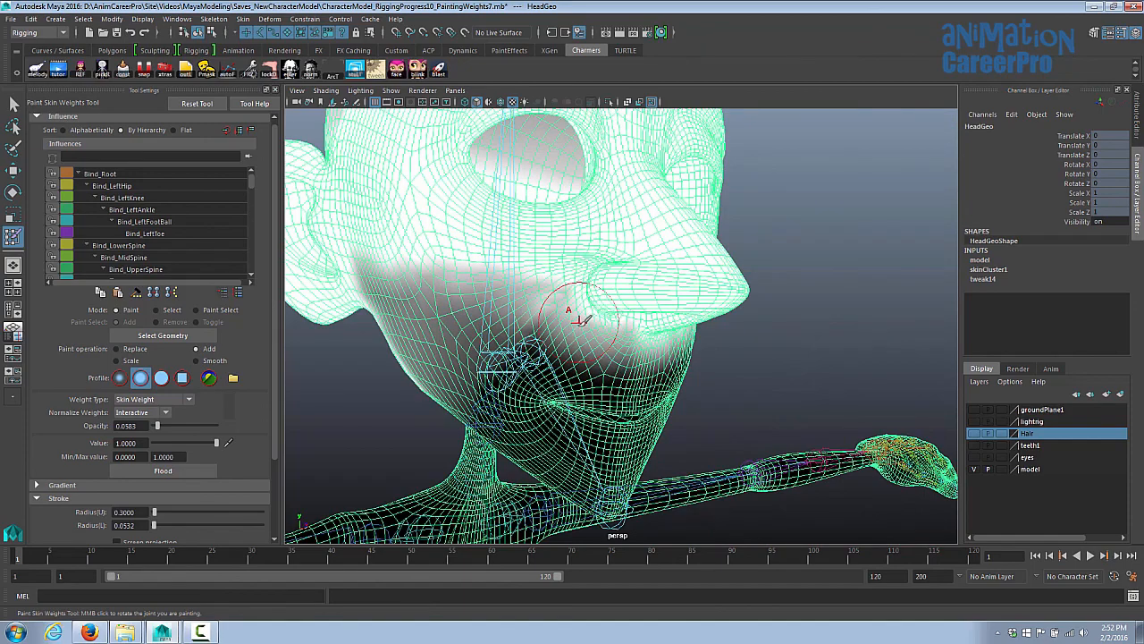
{"action": "left_click_drag", "start_coordinate": [581, 320], "coordinate": [640, 337], "text": "alt"}
{"action": "right_click_drag", "start_coordinate": [640, 337], "coordinate": [648, 338], "text": "alt"}
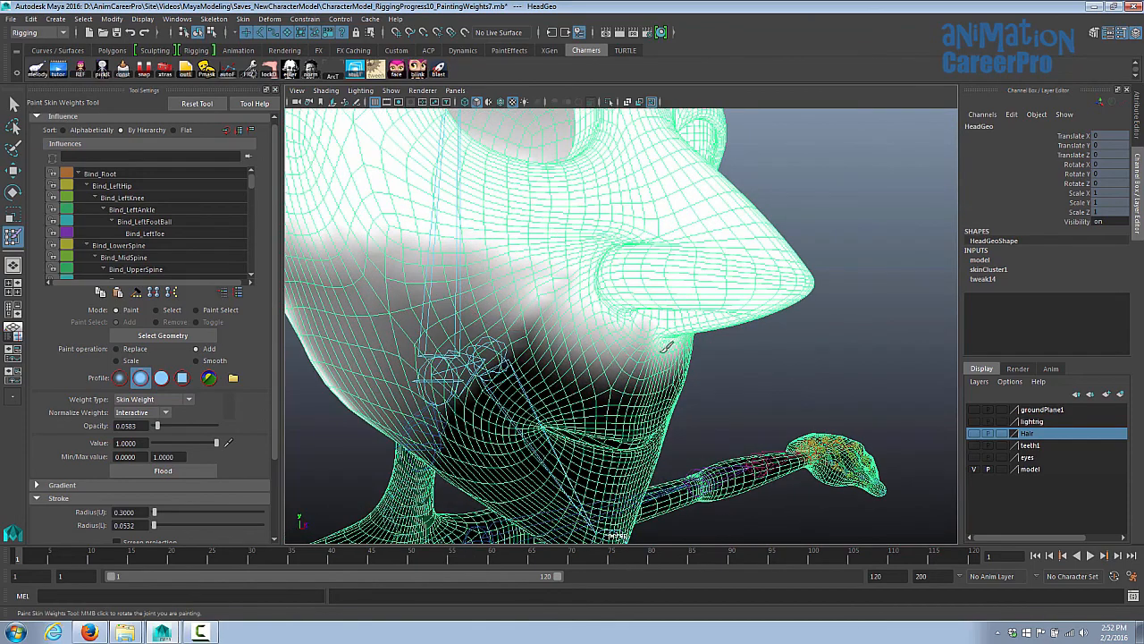
{"action": "mouse_move", "coordinate": [668, 381]}
{"action": "left_mouse_down", "text": "alt"}
{"action": "mouse_move", "coordinate": [681, 354]}
{"action": "mouse_move", "coordinate": [563, 313]}
{"action": "mouse_move", "coordinate": [473, 250]}
{"action": "left_mouse_up", "text": "alt"}
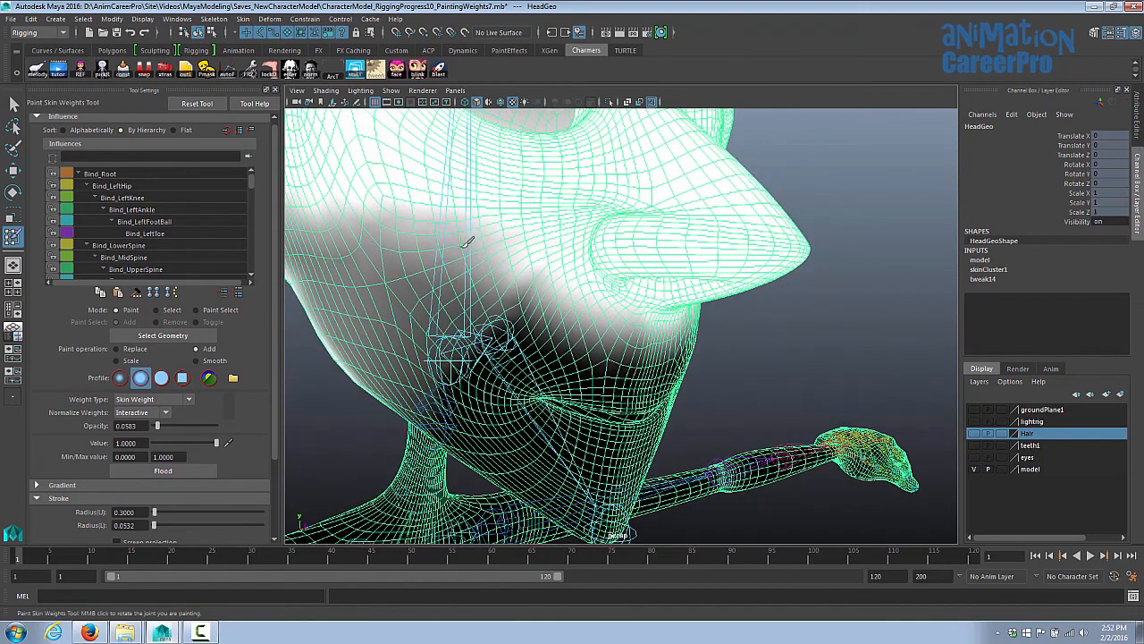
{"action": "left_click_drag", "start_coordinate": [577, 307], "coordinate": [536, 294], "text": "alt"}
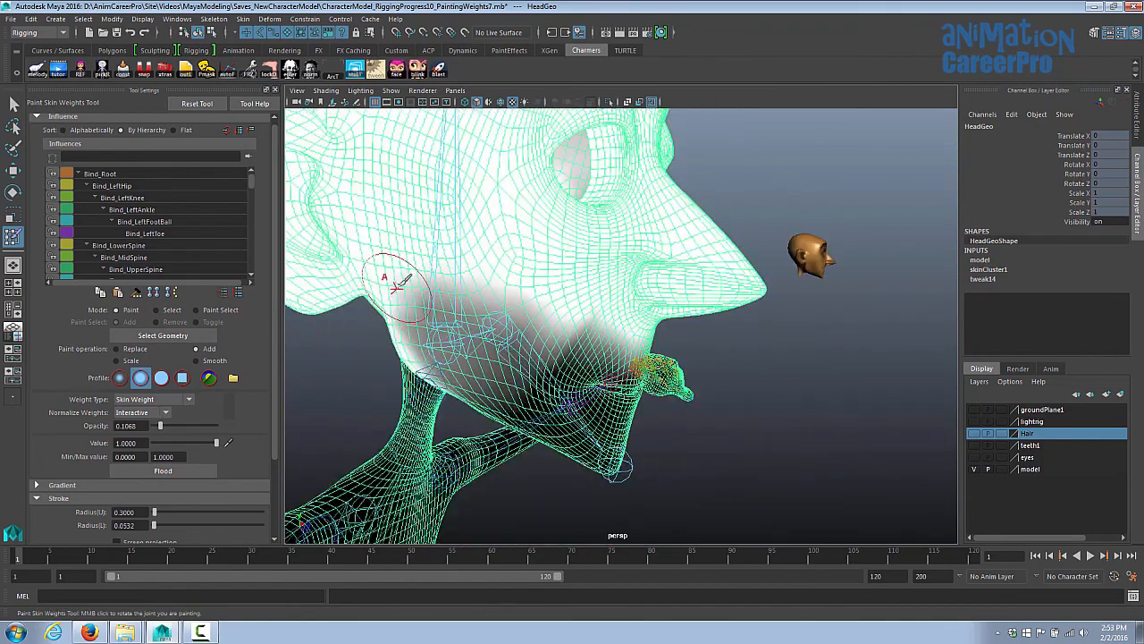
- Add head weight along the upper lip with brush radius 0.1 and opacity 0.1068
{"action": "mouse_move", "coordinate": [388, 265]}
{"action": "left_mouse_down", "text": "alt"}
{"action": "mouse_move", "coordinate": [524, 289]}
{"action": "mouse_move", "coordinate": [602, 319]}
{"action": "mouse_move", "coordinate": [695, 289]}
{"action": "mouse_move", "coordinate": [511, 373]}
{"action": "mouse_move", "coordinate": [700, 352]}
{"action": "left_mouse_up", "text": "alt"}
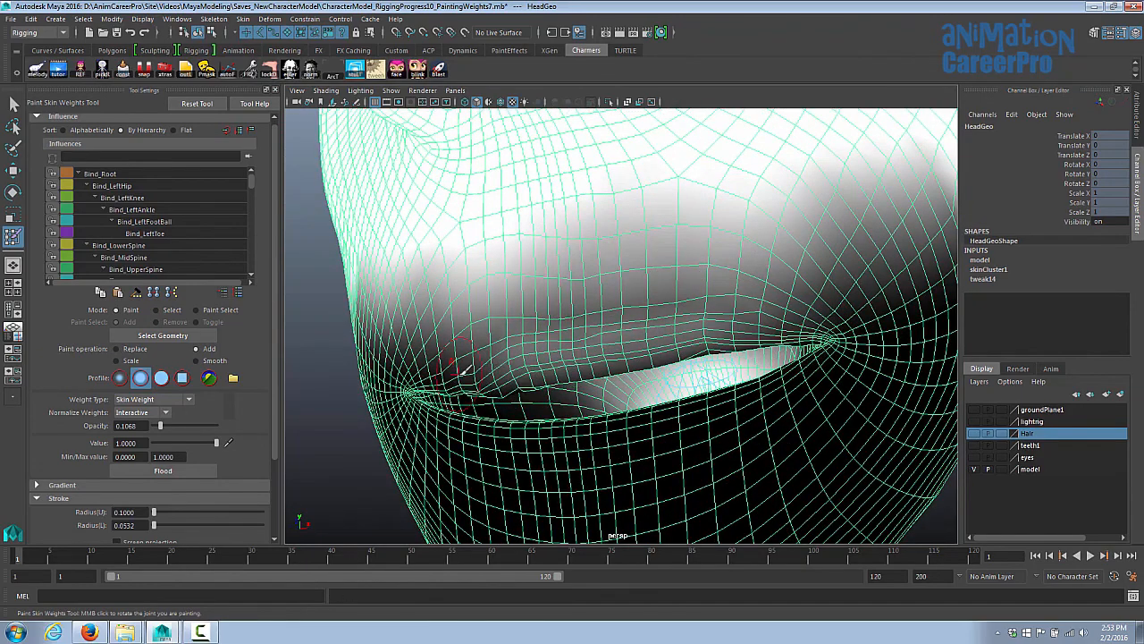
{"action": "left_click_drag", "start_coordinate": [464, 384], "coordinate": [558, 365], "text": "alt"}
{"action": "mouse_move", "coordinate": [686, 369]}
{"action": "left_mouse_down"}
{"action": "mouse_move", "coordinate": [787, 289]}
{"action": "mouse_move", "coordinate": [682, 268]}
{"action": "mouse_move", "coordinate": [607, 362]}
{"action": "mouse_move", "coordinate": [651, 336]}
{"action": "left_mouse_up"}
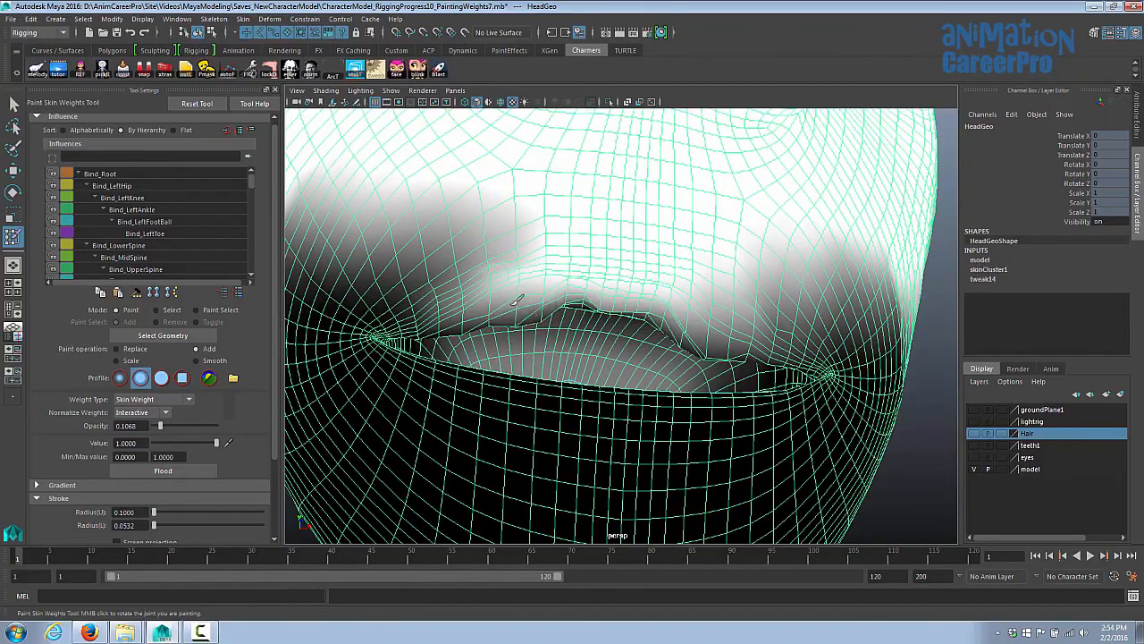
{"action": "left_click_drag", "start_coordinate": [539, 304], "coordinate": [617, 335], "text": "alt"}
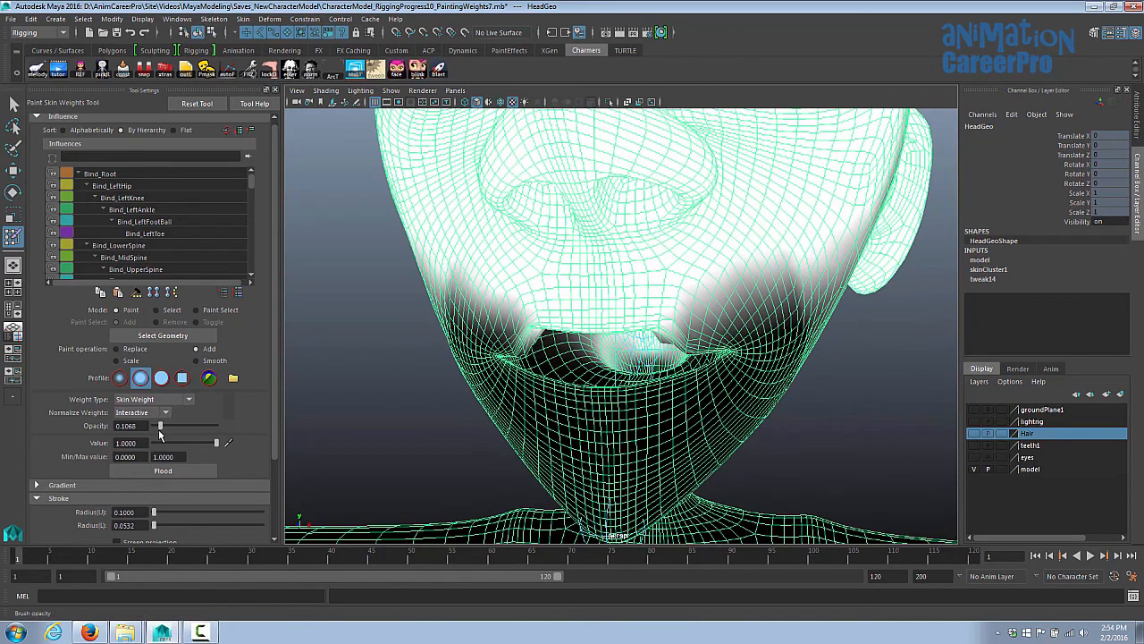
- Blend the head weight at the mouth corners at opacity 0.0388, and along the side of the head at 0.1262
{"action": "right_click_drag", "start_coordinate": [692, 357], "coordinate": [552, 281], "text": "alt"}
{"action": "left_click_drag", "start_coordinate": [552, 281], "coordinate": [403, 288], "text": "alt"}
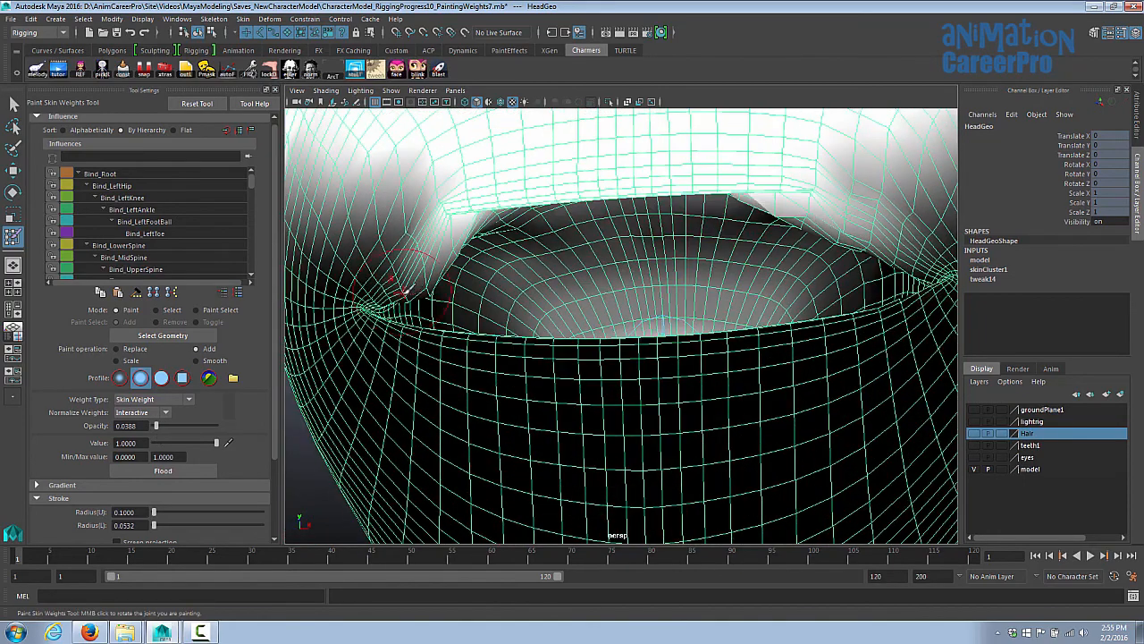
{"action": "right_click_drag", "start_coordinate": [416, 295], "coordinate": [459, 284], "text": "alt"}
{"action": "left_click_drag", "start_coordinate": [458, 284], "coordinate": [545, 221], "text": "alt"}
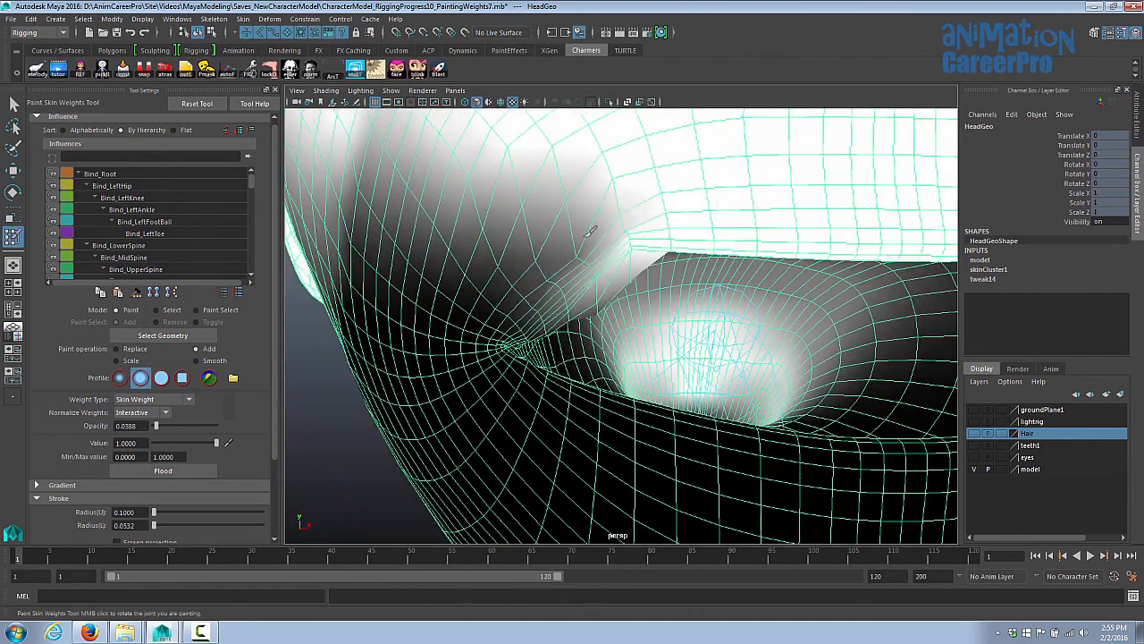
{"action": "left_click_drag", "start_coordinate": [593, 191], "coordinate": [554, 231], "text": "alt"}
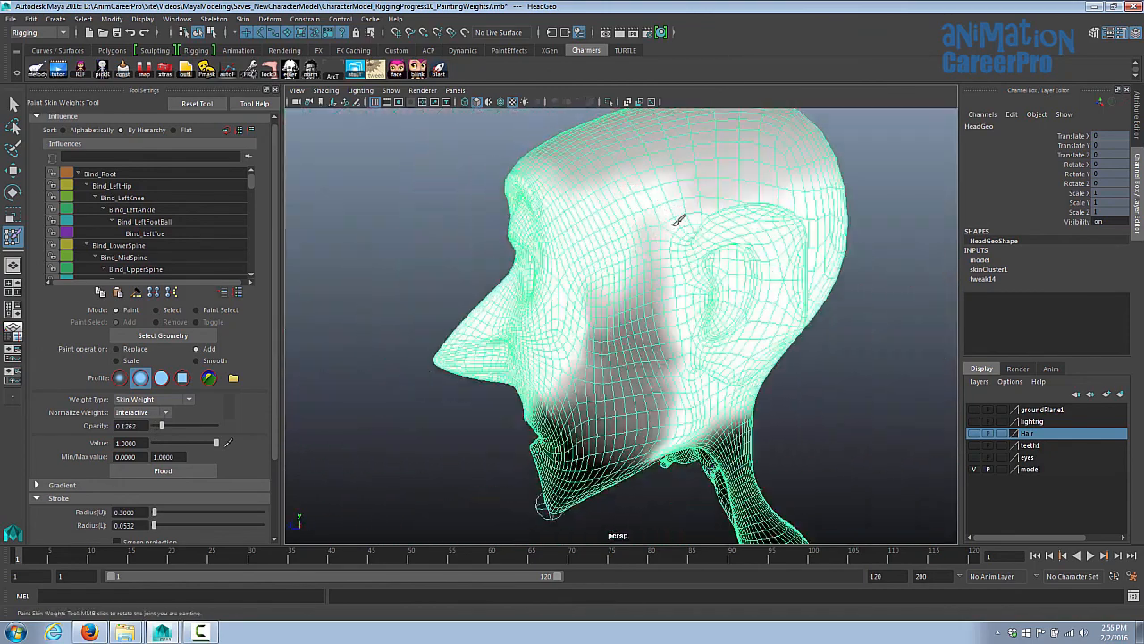
{"action": "mouse_move", "coordinate": [680, 219]}
{"action": "left_mouse_down"}
{"action": "mouse_move", "coordinate": [669, 270]}
{"action": "mouse_move", "coordinate": [573, 368]}
{"action": "mouse_move", "coordinate": [718, 322]}
{"action": "mouse_move", "coordinate": [658, 339]}
{"action": "mouse_move", "coordinate": [644, 359]}
{"action": "mouse_move", "coordinate": [712, 394]}
{"action": "mouse_move", "coordinate": [536, 388]}
{"action": "mouse_move", "coordinate": [594, 386]}
{"action": "left_mouse_up"}
- Select the Bind_Jaw joint and rotate it closed and open about Z to test the mouth deformation
{"action": "key", "text": "q"}
{"action": "left_click", "coordinate": [749, 385]}
{"action": "left_click_drag", "start_coordinate": [748, 385], "coordinate": [674, 390], "text": "alt"}
{"action": "left_click", "coordinate": [715, 341]}
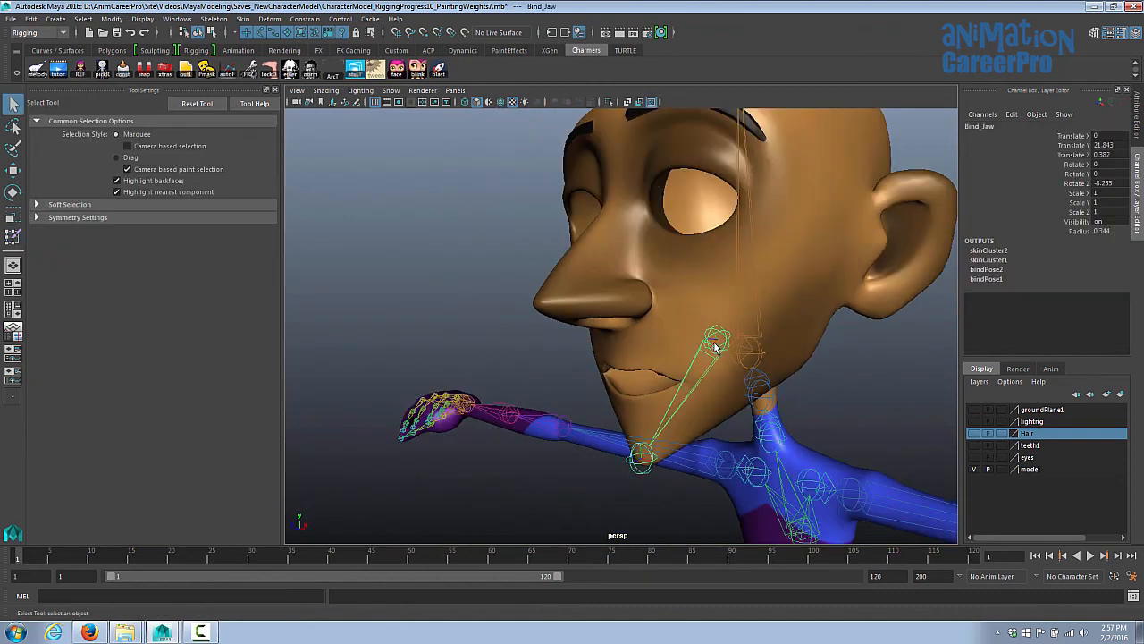
{"action": "left_click_drag", "start_coordinate": [757, 361], "coordinate": [718, 357], "text": "alt"}
{"action": "key", "text": "e"}
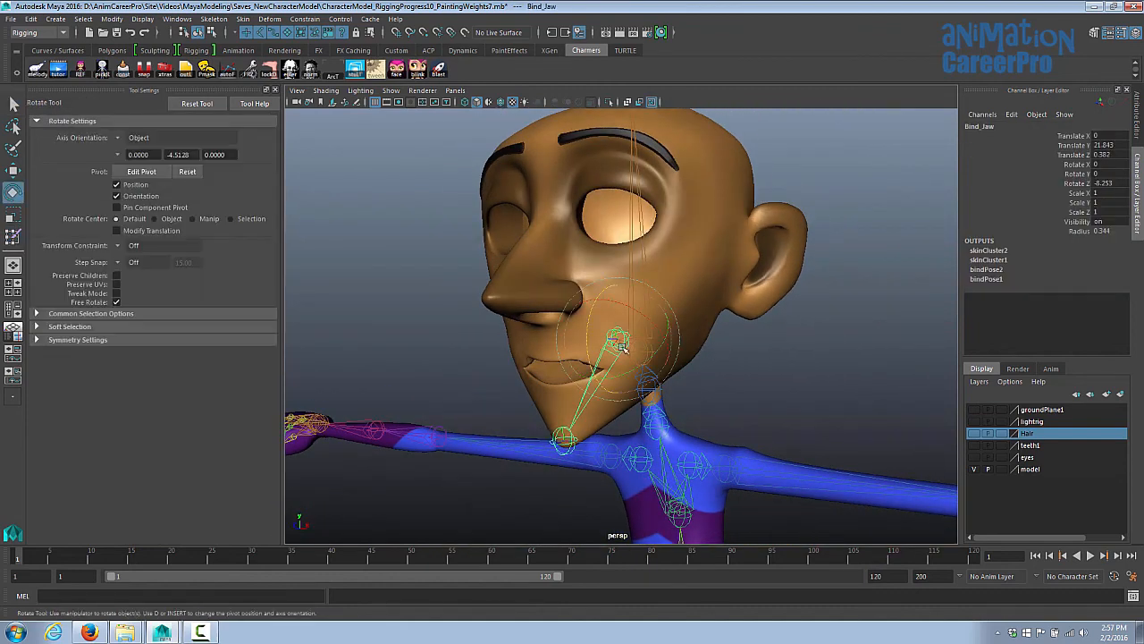
{"action": "left_click_drag", "start_coordinate": [590, 340], "coordinate": [593, 348]}
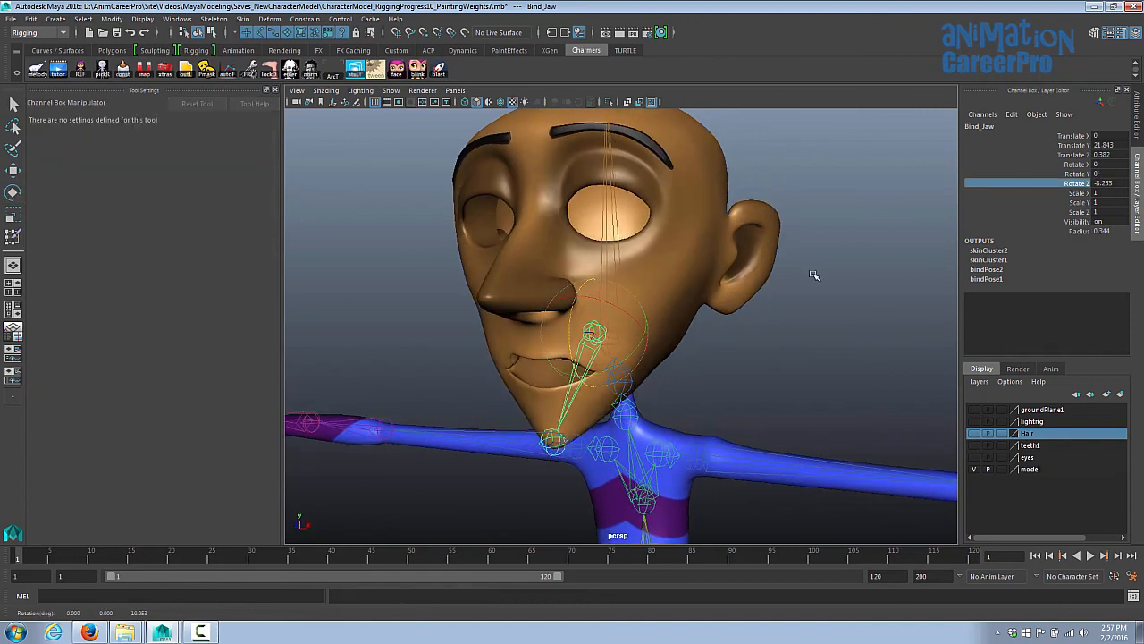
{"action": "mouse_move", "coordinate": [812, 273]}
{"action": "middle_mouse_down"}
{"action": "mouse_move", "coordinate": [845, 269]}
{"action": "mouse_move", "coordinate": [817, 271]}
{"action": "middle_mouse_up"}
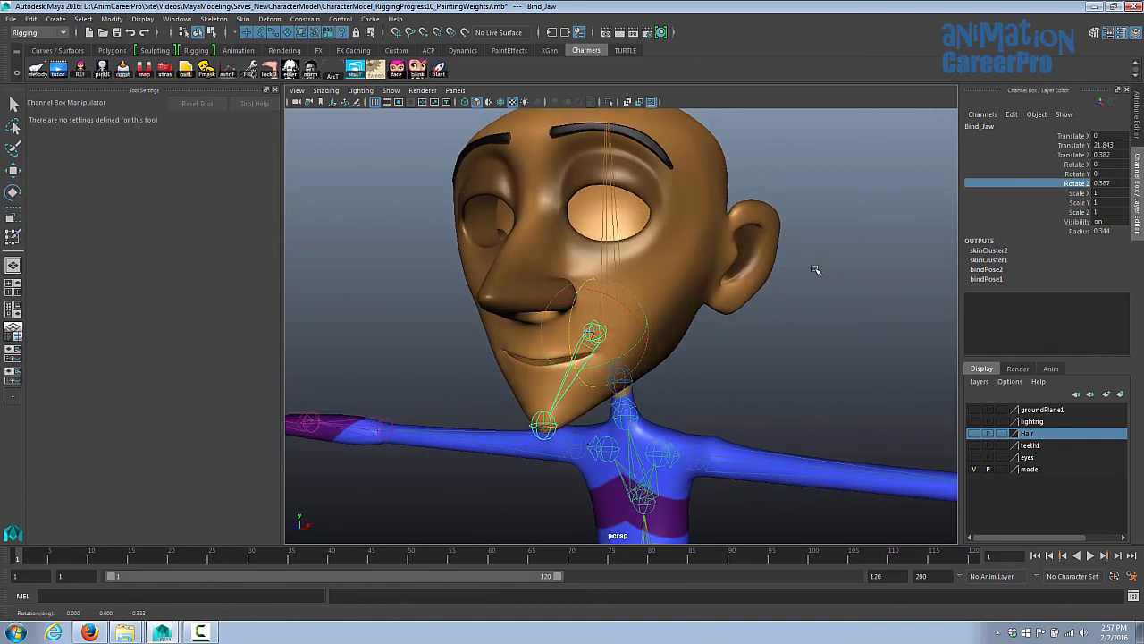
{"action": "left_click_drag", "start_coordinate": [817, 271], "coordinate": [749, 294], "text": "alt"}
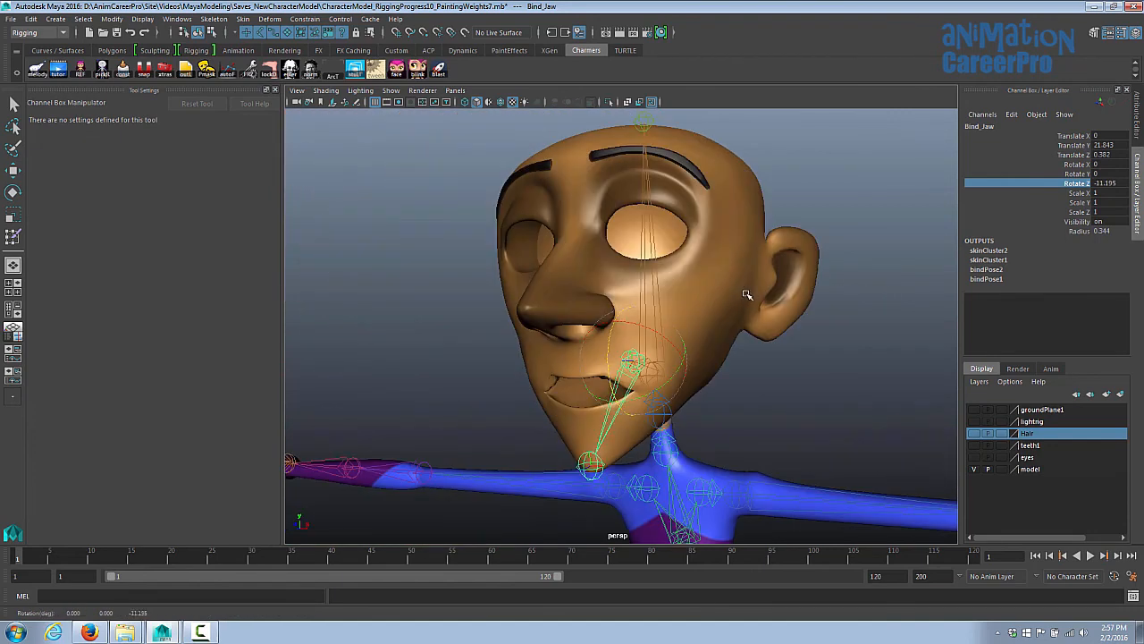
{"action": "mouse_move", "coordinate": [748, 294]}
{"action": "middle_mouse_down"}
{"action": "mouse_move", "coordinate": [758, 295]}
{"action": "mouse_move", "coordinate": [746, 306]}
{"action": "middle_mouse_up"}
- Select the head mesh, reopen Paint Skin Weights and smooth the weights around the mouth corners at opacity 0.1262 with brush radius 0.2
{"action": "left_click_drag", "start_coordinate": [745, 307], "coordinate": [796, 357], "text": "alt"}
{"action": "left_click", "coordinate": [749, 337]}
{"action": "right_click_drag", "start_coordinate": [796, 358], "coordinate": [836, 382], "text": "alt"}
{"action": "middle_click_drag", "start_coordinate": [769, 362], "coordinate": [794, 302], "text": "alt"}
{"action": "left_click_drag", "start_coordinate": [715, 322], "coordinate": [778, 334], "text": "alt"}
{"action": "left_click", "coordinate": [13, 237]}
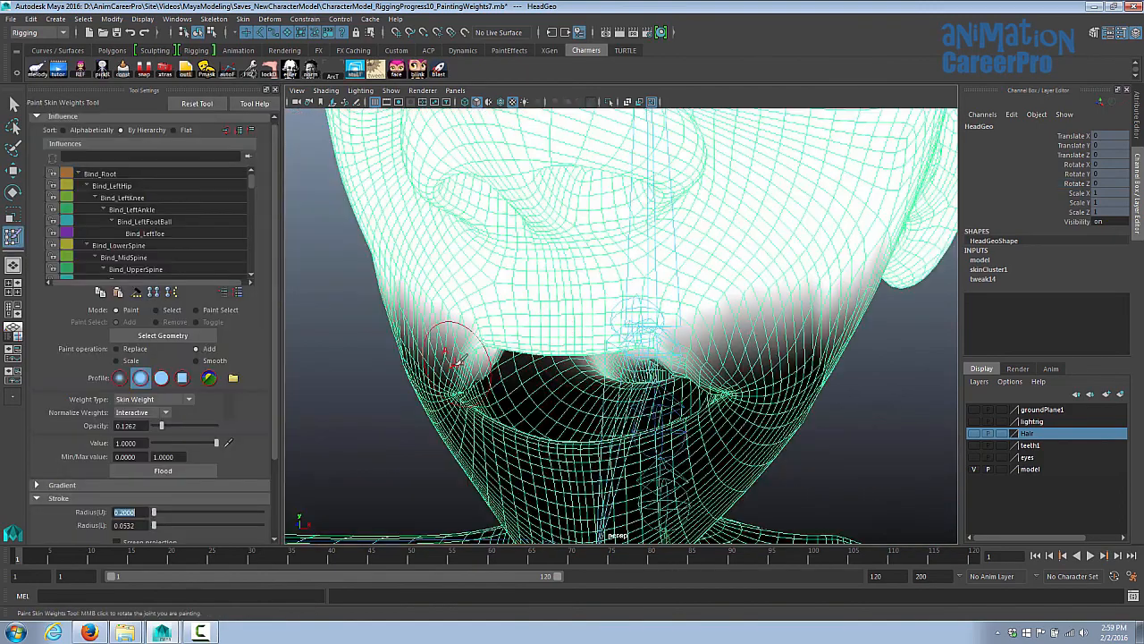
{"action": "left_click", "coordinate": [202, 361]}
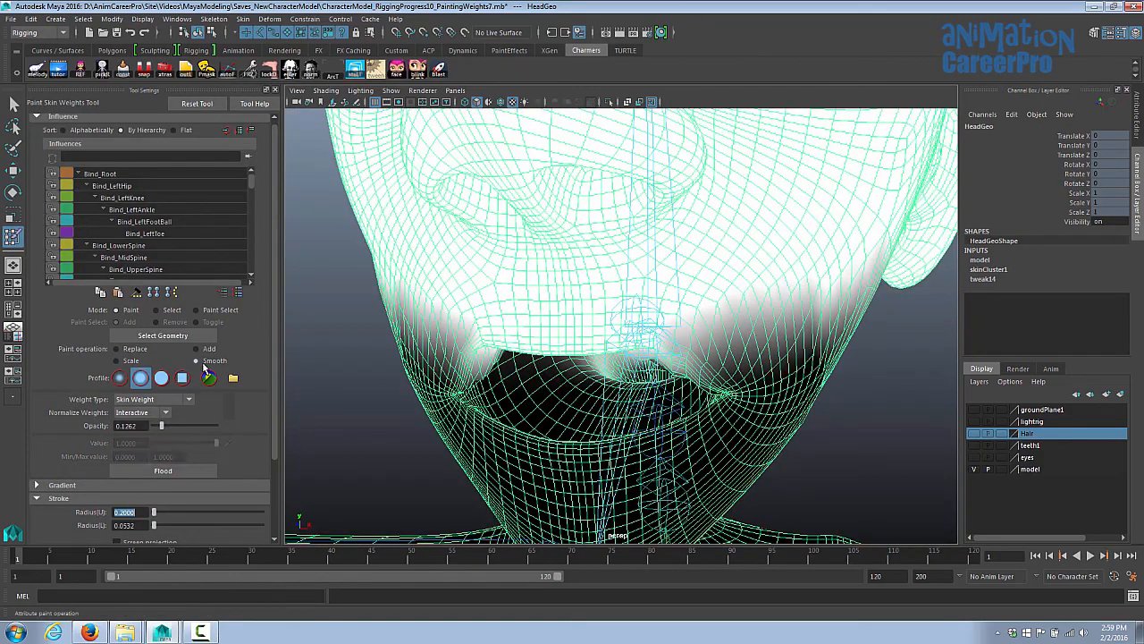
{"action": "mouse_move", "coordinate": [472, 320]}
{"action": "left_mouse_down", "text": "alt"}
{"action": "mouse_move", "coordinate": [651, 345]}
{"action": "mouse_move", "coordinate": [483, 370]}
{"action": "left_mouse_up", "text": "alt"}
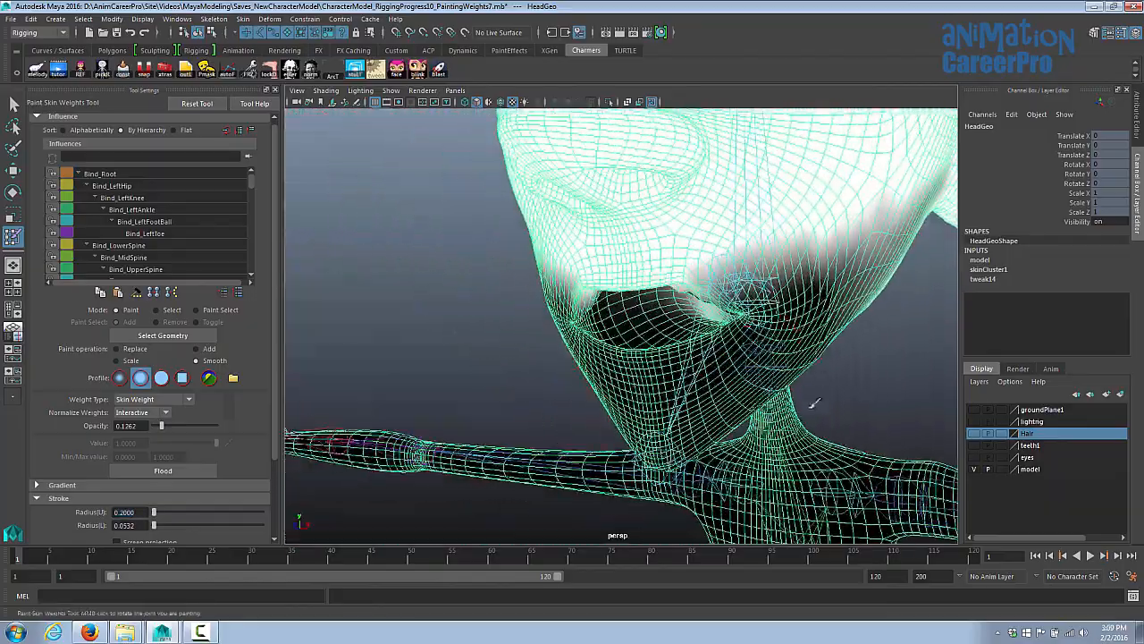
{"action": "right_click_drag", "start_coordinate": [813, 403], "coordinate": [884, 407], "text": "alt"}
{"action": "mouse_move", "coordinate": [625, 302]}
{"action": "left_mouse_down", "text": "alt"}
{"action": "mouse_move", "coordinate": [728, 319]}
{"action": "mouse_move", "coordinate": [720, 330]}
{"action": "left_mouse_up", "text": "alt"}
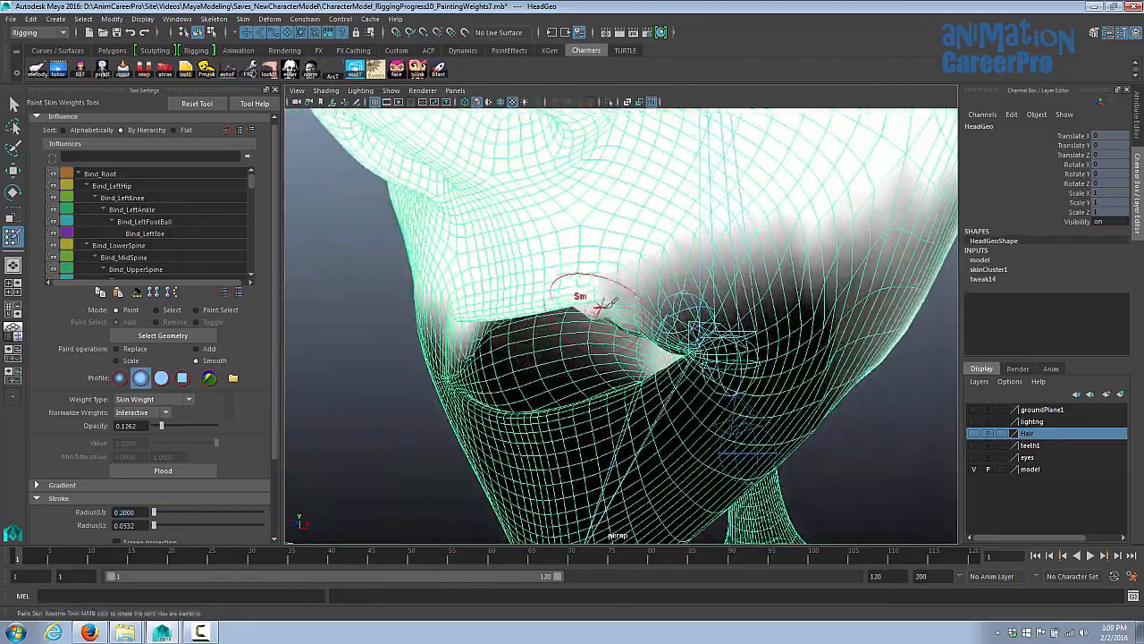
- Smooth the head weight around the lips and both mouth corners at opacity 1.0
{"action": "mouse_move", "coordinate": [599, 307]}
{"action": "left_mouse_down", "text": "alt"}
{"action": "mouse_move", "coordinate": [623, 260]}
{"action": "mouse_move", "coordinate": [590, 287]}
{"action": "mouse_move", "coordinate": [630, 338]}
{"action": "left_mouse_up", "text": "alt"}
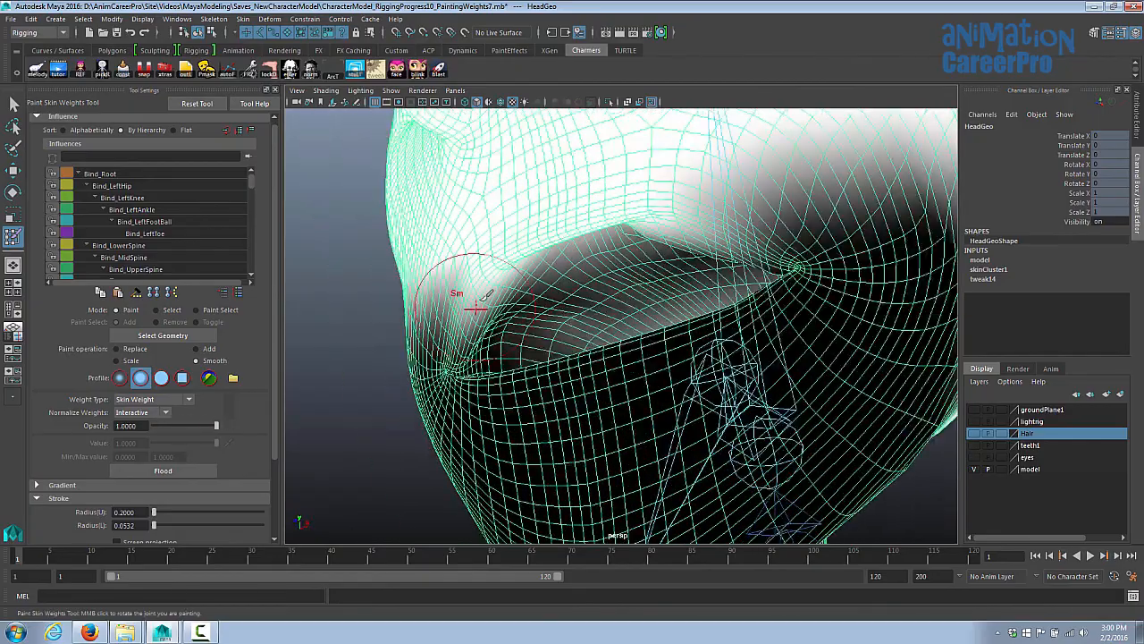
{"action": "left_click_drag", "start_coordinate": [487, 297], "coordinate": [681, 278], "text": "alt"}
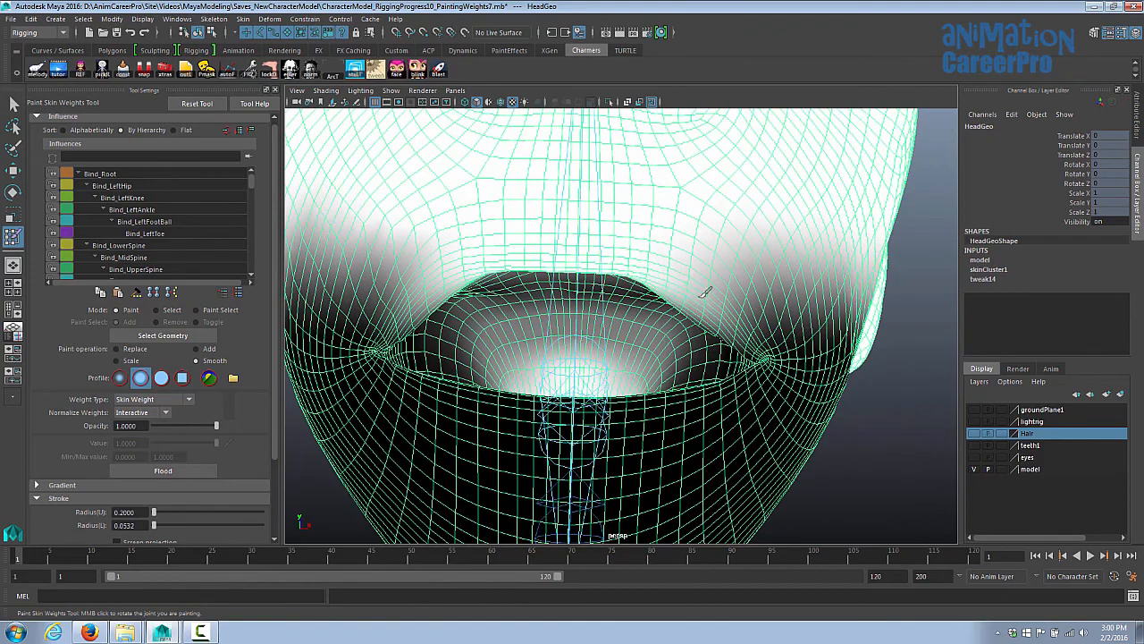
{"action": "left_click_drag", "start_coordinate": [744, 316], "coordinate": [553, 311], "text": "alt"}
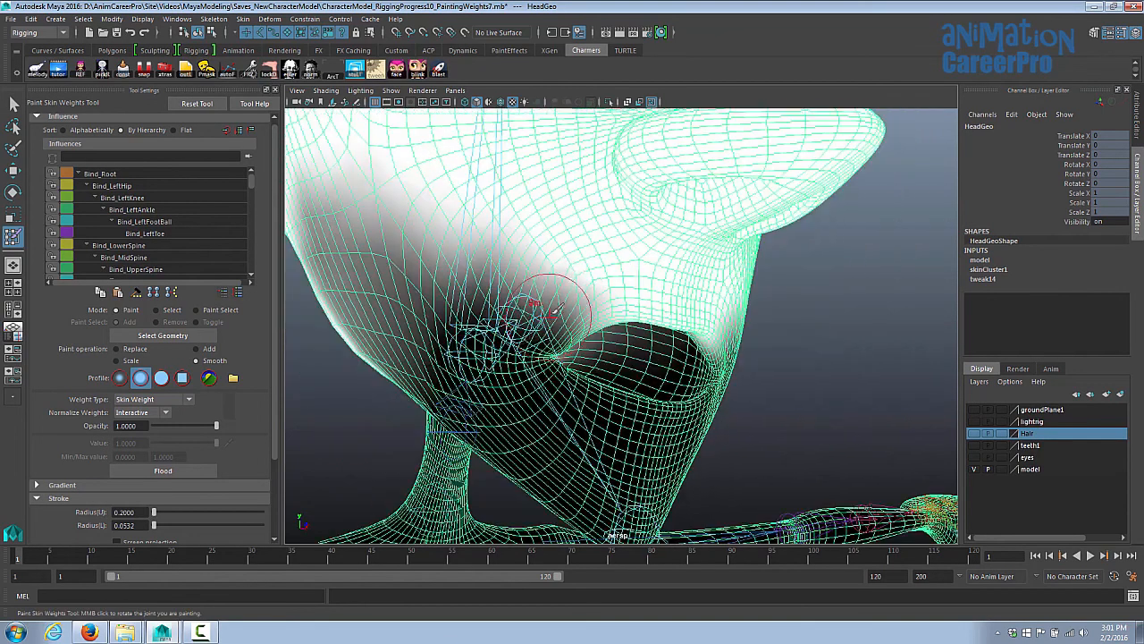
{"action": "right_click_drag", "start_coordinate": [588, 364], "coordinate": [651, 419], "text": "alt"}
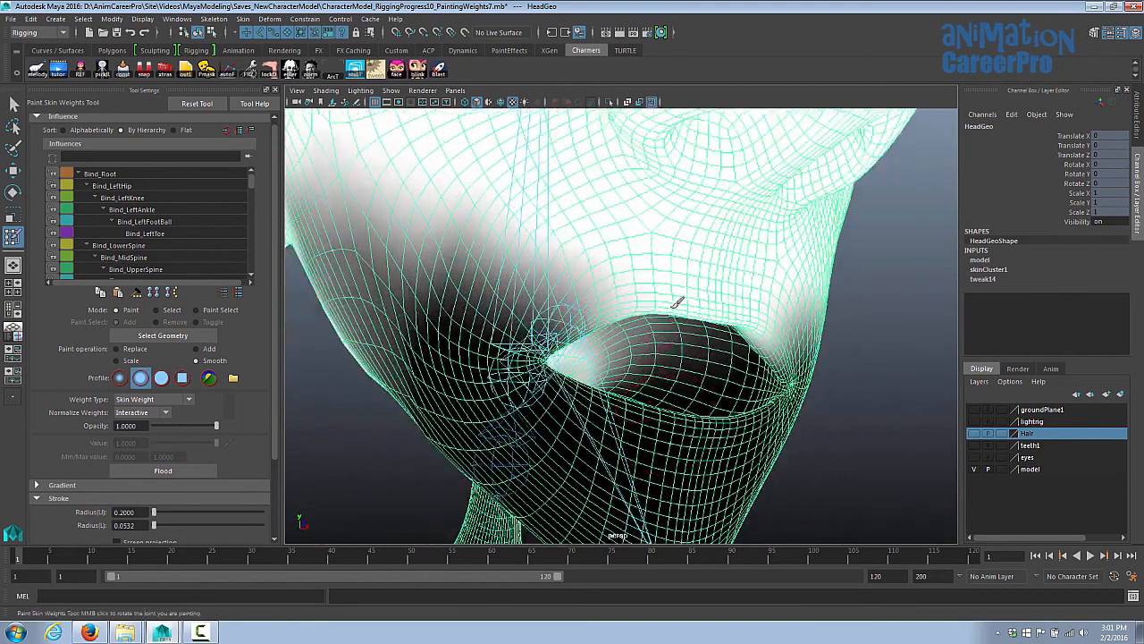
- Smooth the head weight across both cheeks and along the jawline toward the neck at full opacity
{"action": "left_click_drag", "start_coordinate": [585, 288], "coordinate": [610, 221], "text": "alt"}
{"action": "mouse_move", "coordinate": [673, 278]}
{"action": "left_mouse_down", "text": "alt"}
{"action": "mouse_move", "coordinate": [694, 334]}
{"action": "mouse_move", "coordinate": [581, 357]}
{"action": "mouse_move", "coordinate": [643, 500]}
{"action": "mouse_move", "coordinate": [586, 343]}
{"action": "mouse_move", "coordinate": [600, 263]}
{"action": "mouse_move", "coordinate": [572, 246]}
{"action": "left_mouse_up", "text": "alt"}
{"action": "left_click_drag", "start_coordinate": [498, 183], "coordinate": [649, 201], "text": "alt"}
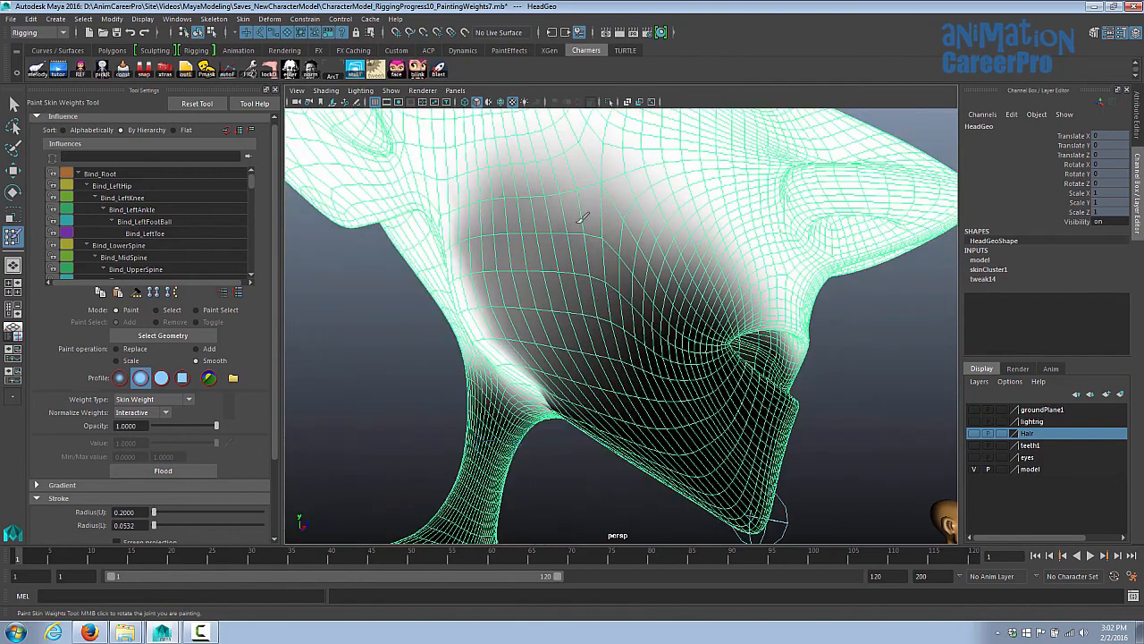
{"action": "mouse_move", "coordinate": [576, 172]}
{"action": "left_mouse_down", "text": "alt"}
{"action": "mouse_move", "coordinate": [549, 255]}
{"action": "mouse_move", "coordinate": [572, 241]}
{"action": "left_mouse_up", "text": "alt"}
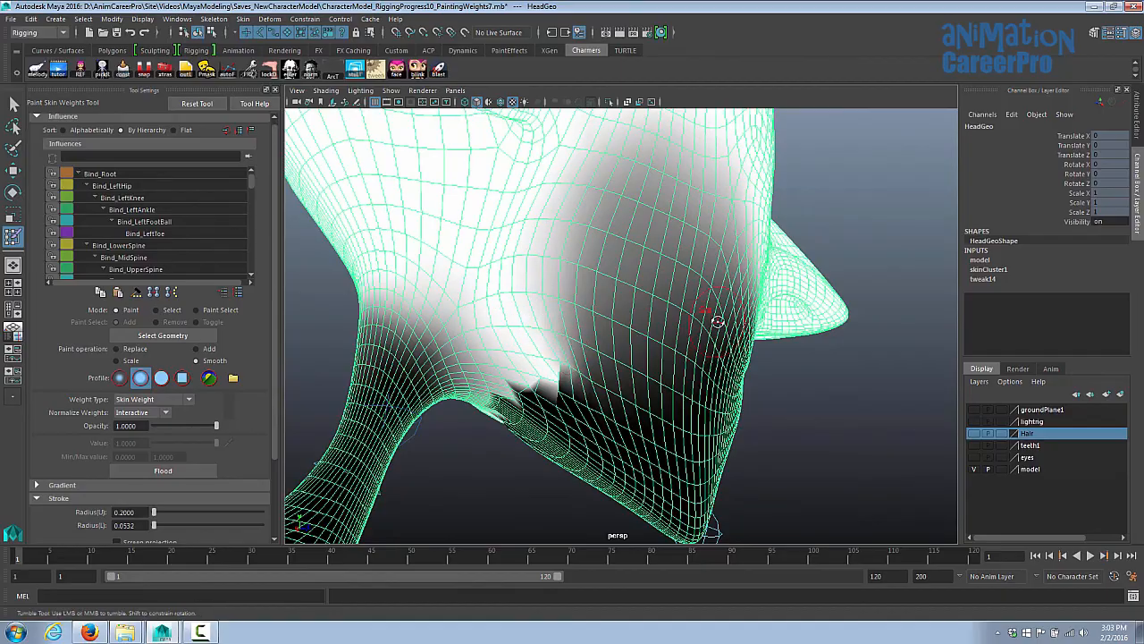
{"action": "left_click_drag", "start_coordinate": [717, 321], "coordinate": [614, 224], "text": "alt"}
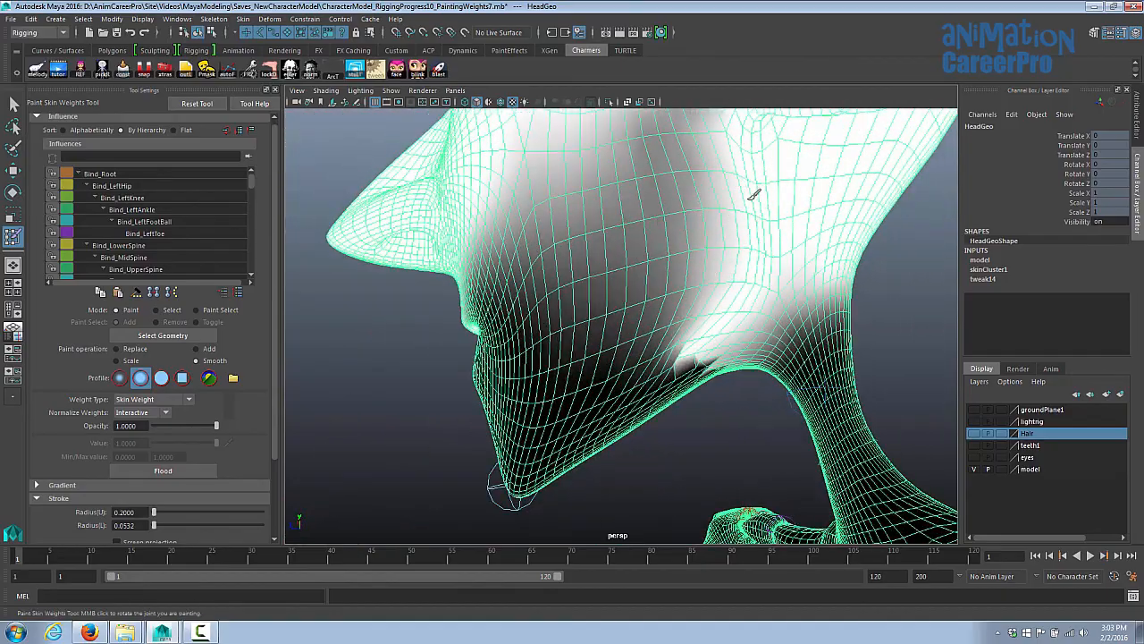
{"action": "left_click_drag", "start_coordinate": [753, 194], "coordinate": [885, 397], "text": "alt"}
- Leave weight painting, select the Bind_Jaw joint through the head and rotate it about Z to test the smoothed mouth
{"action": "key", "text": "q"}
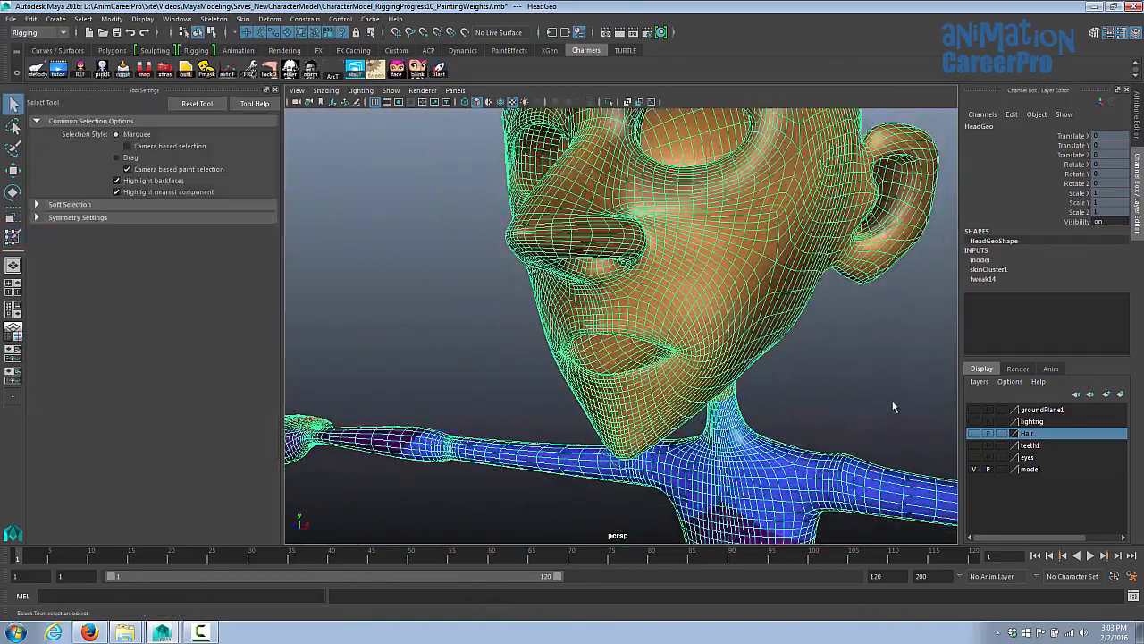
{"action": "left_click", "coordinate": [812, 385]}
{"action": "left_click", "coordinate": [652, 101]}
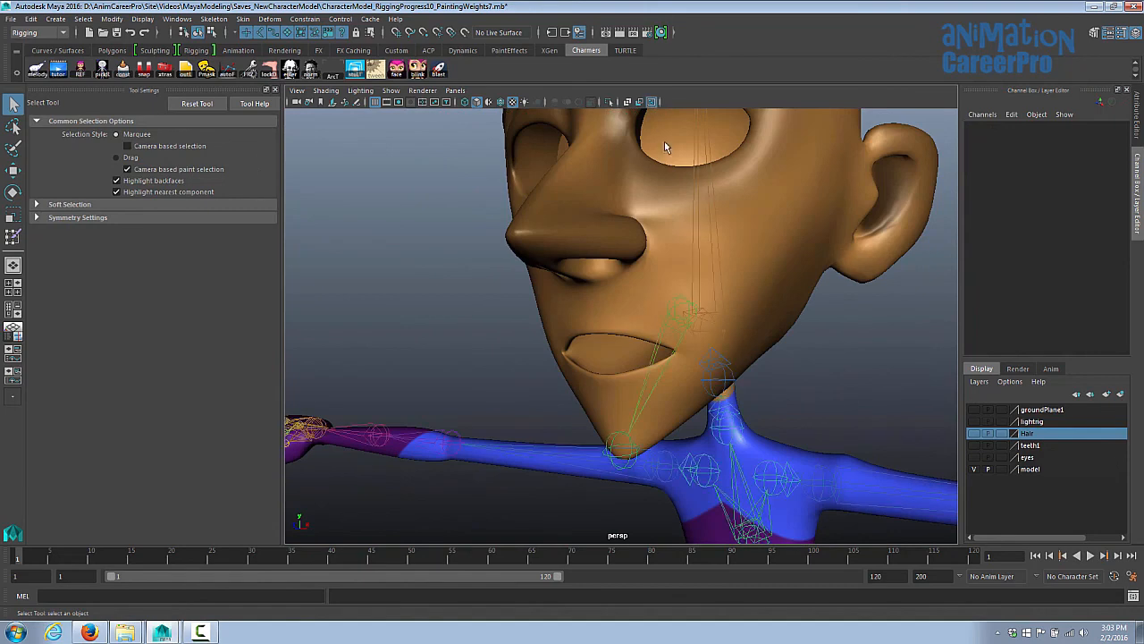
{"action": "left_click", "coordinate": [683, 314]}
{"action": "key", "text": "e"}
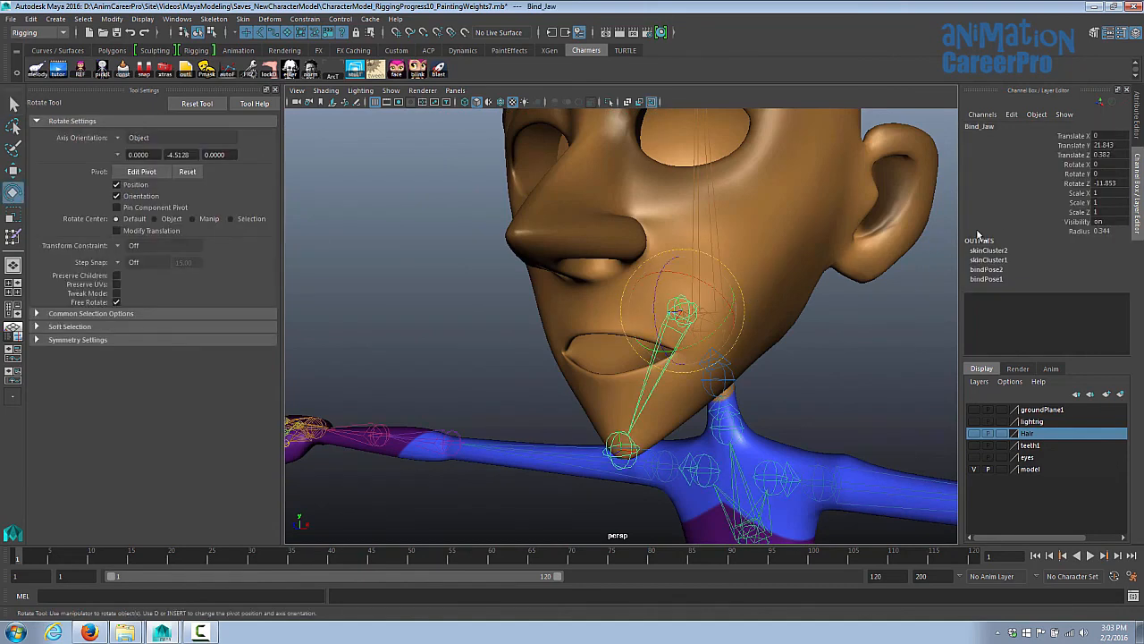
{"action": "left_click", "coordinate": [1039, 183]}
{"action": "left_click_drag", "start_coordinate": [766, 262], "coordinate": [795, 263], "text": "alt"}
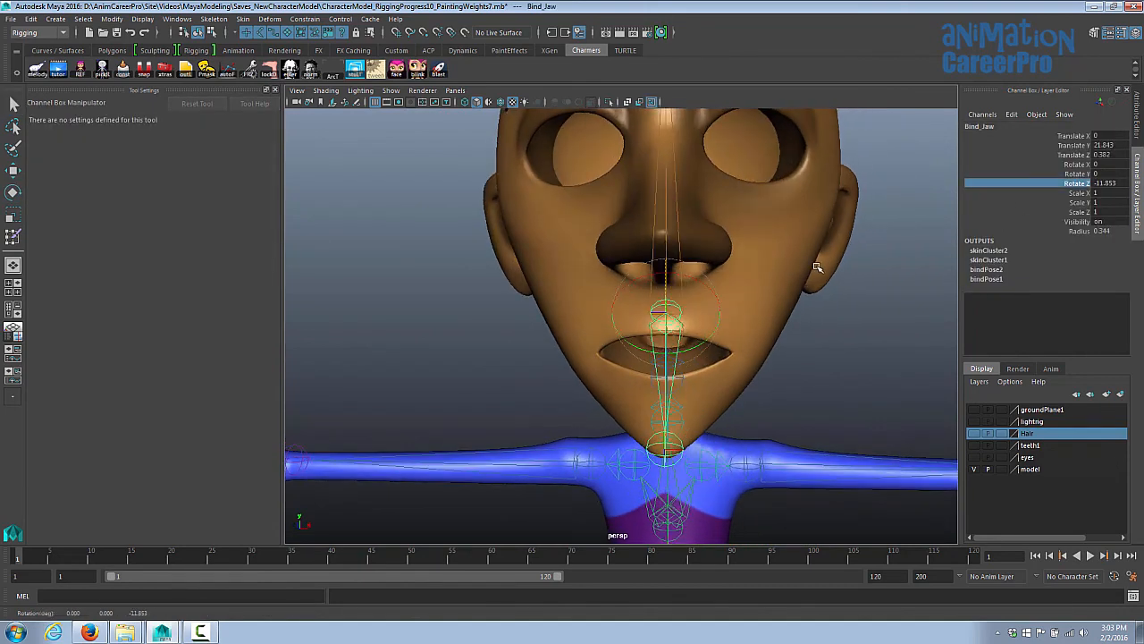
{"action": "mouse_move", "coordinate": [795, 263]}
{"action": "middle_mouse_down"}
{"action": "mouse_move", "coordinate": [836, 267]}
{"action": "mouse_move", "coordinate": [820, 263]}
{"action": "mouse_move", "coordinate": [829, 277]}
{"action": "mouse_move", "coordinate": [808, 287]}
{"action": "mouse_move", "coordinate": [831, 285]}
{"action": "middle_mouse_up"}
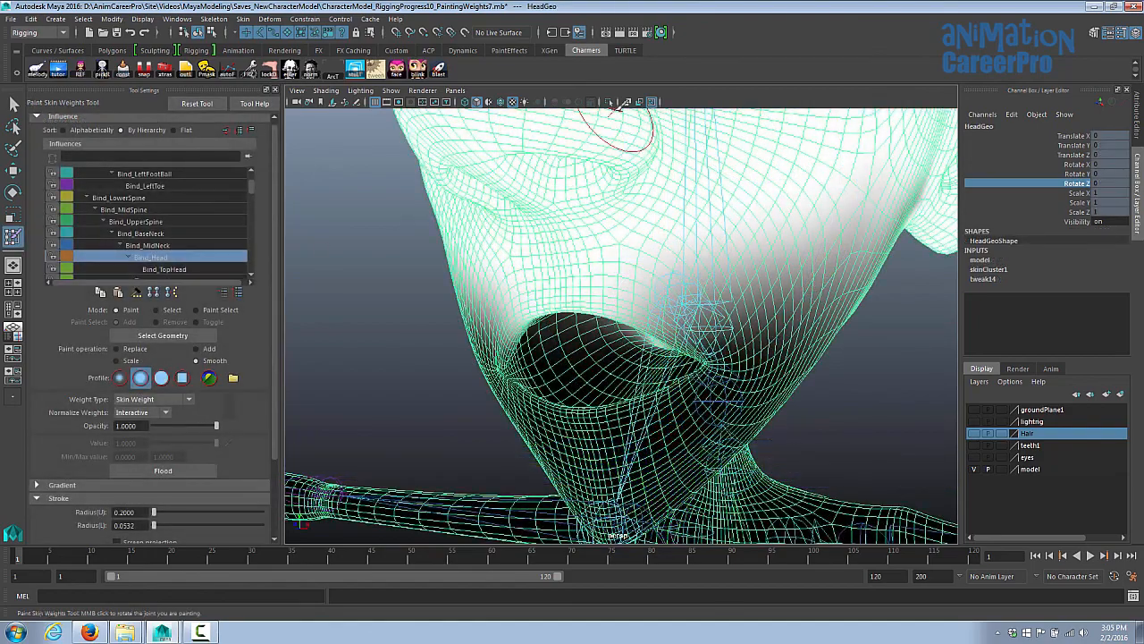
- Add Bind_Head weight around both mouth corners with brush radius 0.1 and opacity 0.0388
{"action": "right_click_drag", "start_coordinate": [697, 259], "coordinate": [753, 276], "text": "alt"}
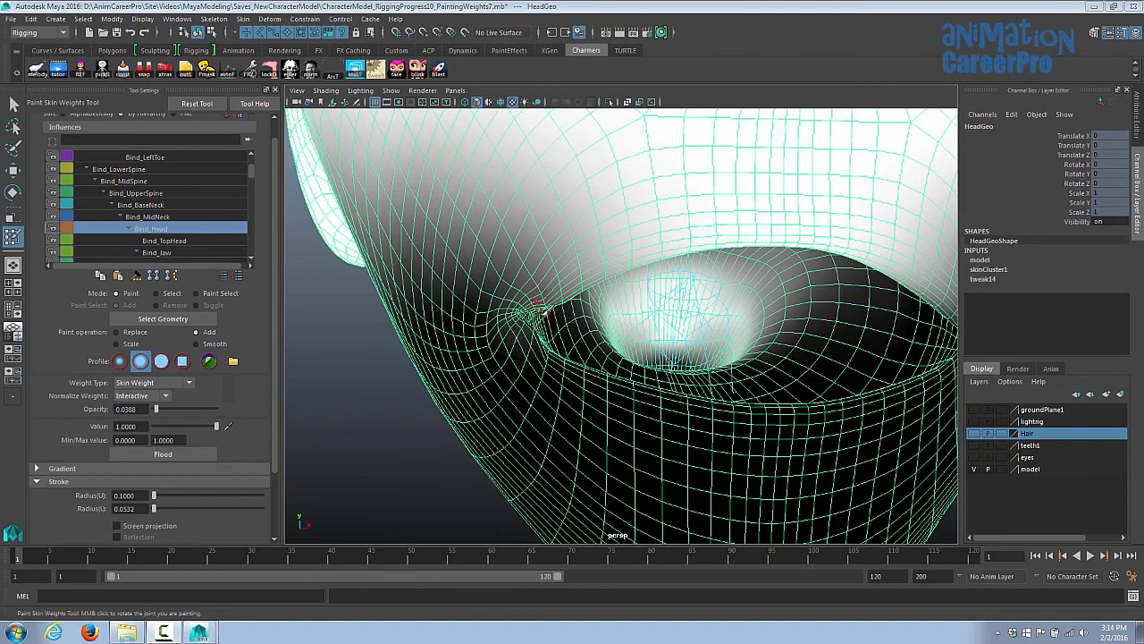
{"action": "left_click_drag", "start_coordinate": [539, 309], "coordinate": [537, 313], "text": "alt"}
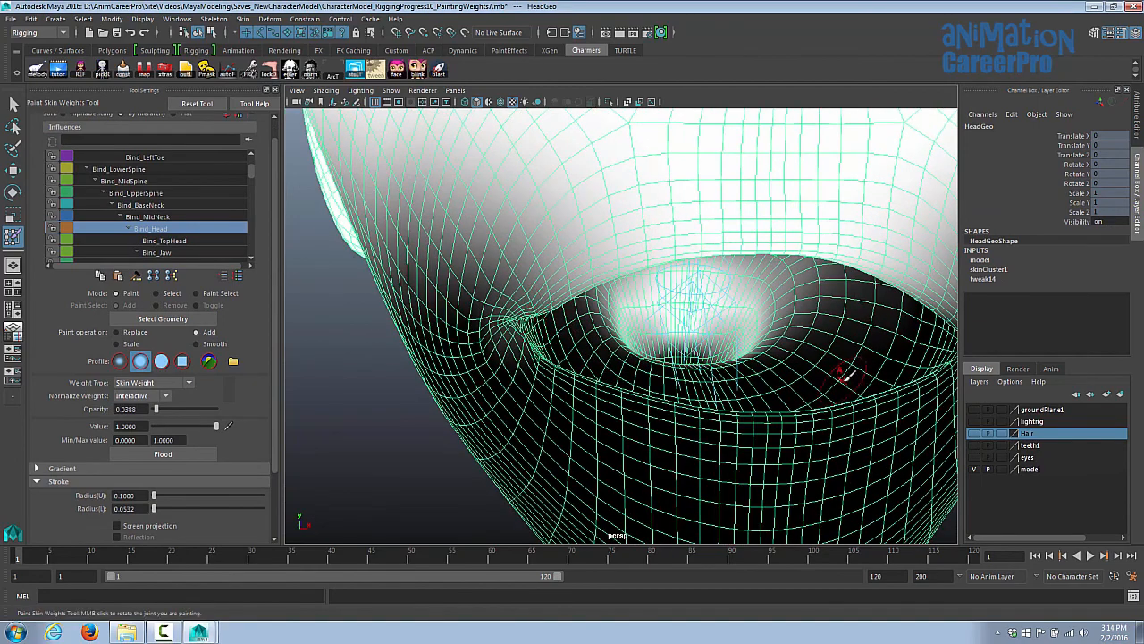
{"action": "mouse_move", "coordinate": [843, 379]}
{"action": "left_mouse_down", "text": "alt"}
{"action": "mouse_move", "coordinate": [692, 384]}
{"action": "mouse_move", "coordinate": [666, 362]}
{"action": "left_mouse_up", "text": "alt"}
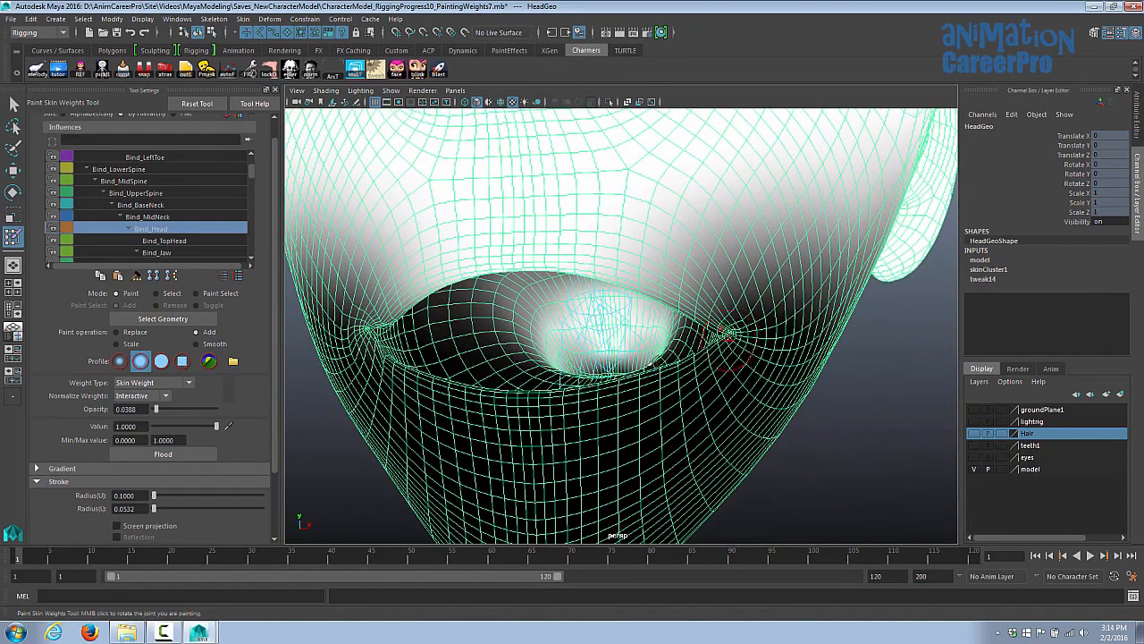
{"action": "left_click_drag", "start_coordinate": [411, 392], "coordinate": [470, 396], "text": "alt"}
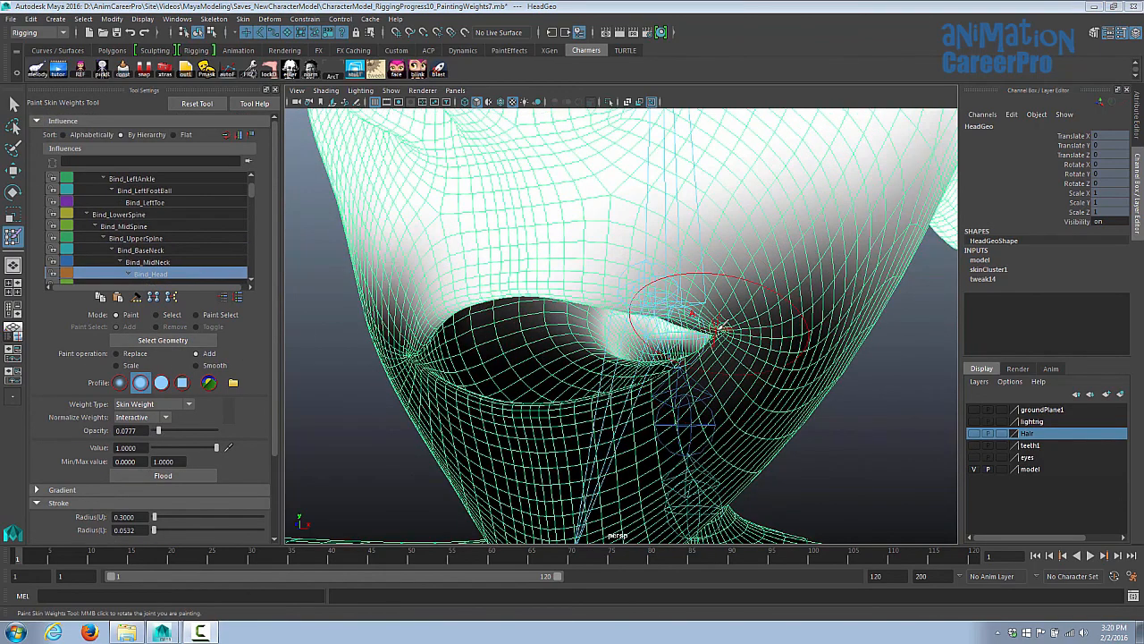
- Build up the head weight at both mouth corners using Add with brush radius 0.3 and opacity 0.0777
{"action": "mouse_move", "coordinate": [721, 327]}
{"action": "left_mouse_down", "text": "alt"}
{"action": "mouse_move", "coordinate": [631, 327]}
{"action": "mouse_move", "coordinate": [693, 317]}
{"action": "mouse_move", "coordinate": [556, 383]}
{"action": "mouse_move", "coordinate": [677, 158]}
{"action": "mouse_move", "coordinate": [555, 281]}
{"action": "mouse_move", "coordinate": [540, 366]}
{"action": "left_mouse_up", "text": "alt"}
{"action": "left_click", "coordinate": [542, 370]}
{"action": "left_click", "coordinate": [542, 365]}
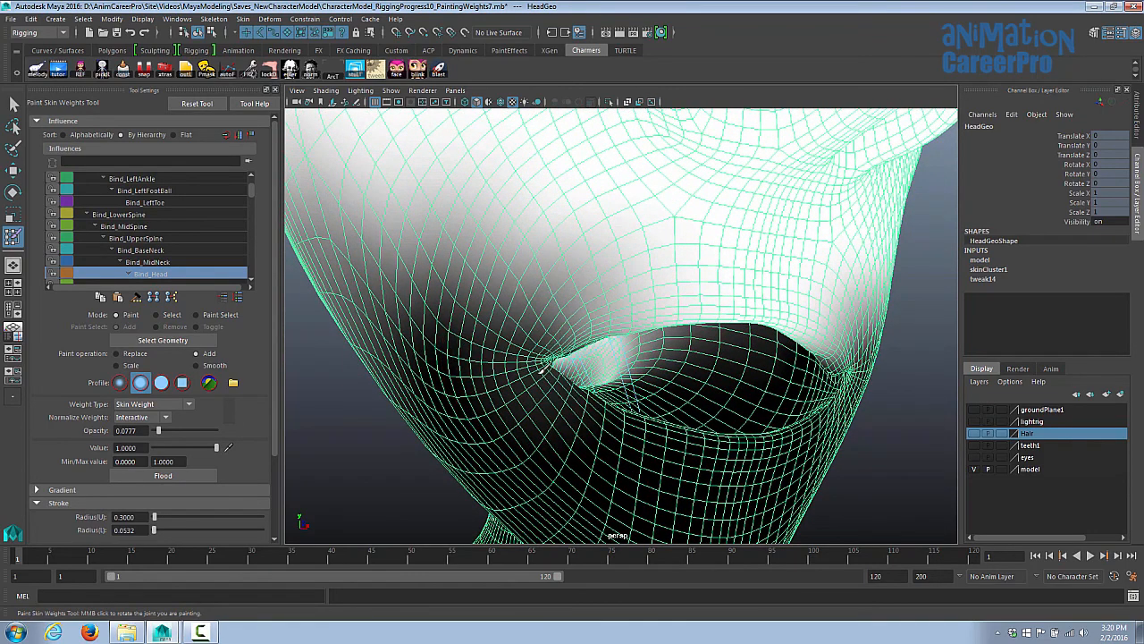
{"action": "left_click_drag", "start_coordinate": [524, 376], "coordinate": [509, 356], "text": "alt"}
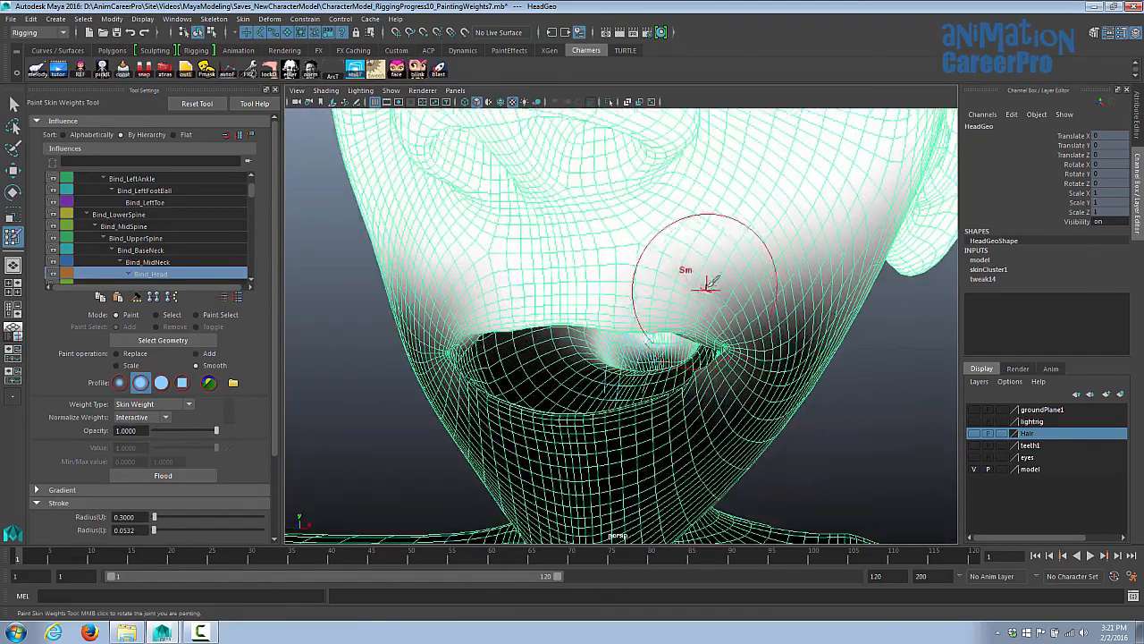
- Smooth the head weight above the lips and at the mouth corners with radius 0.3 and opacity 1.0, trying the Gaussian brush profile
{"action": "left_click", "coordinate": [119, 383]}
{"action": "left_click_drag", "start_coordinate": [590, 300], "coordinate": [706, 304], "text": "alt"}
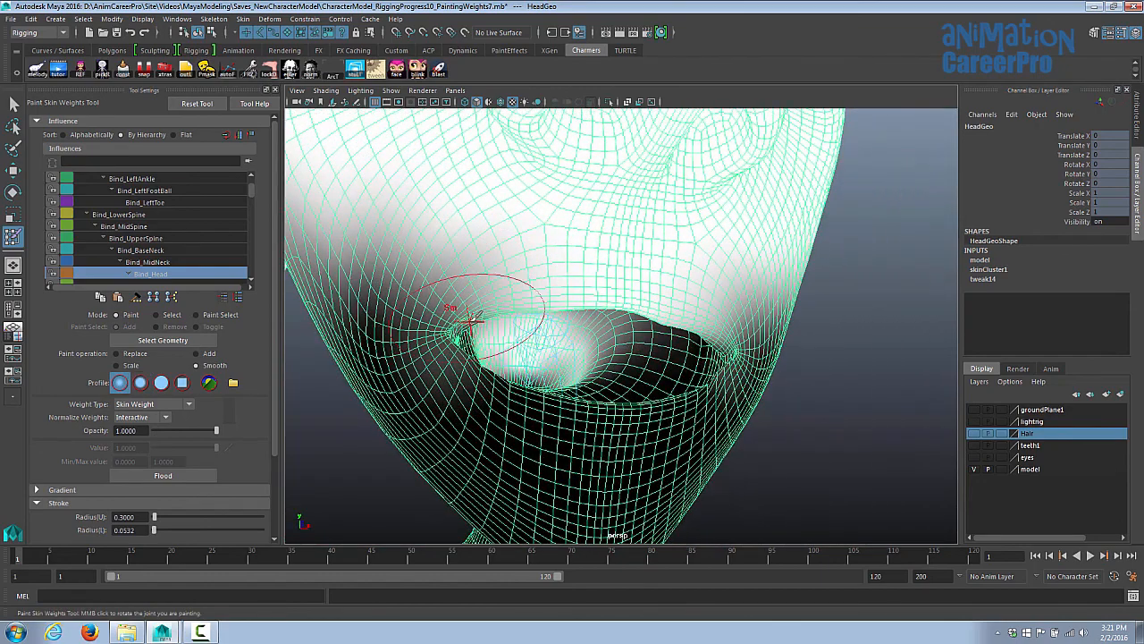
{"action": "left_click_drag", "start_coordinate": [471, 319], "coordinate": [524, 359], "text": "alt"}
{"action": "left_click", "coordinate": [145, 383]}
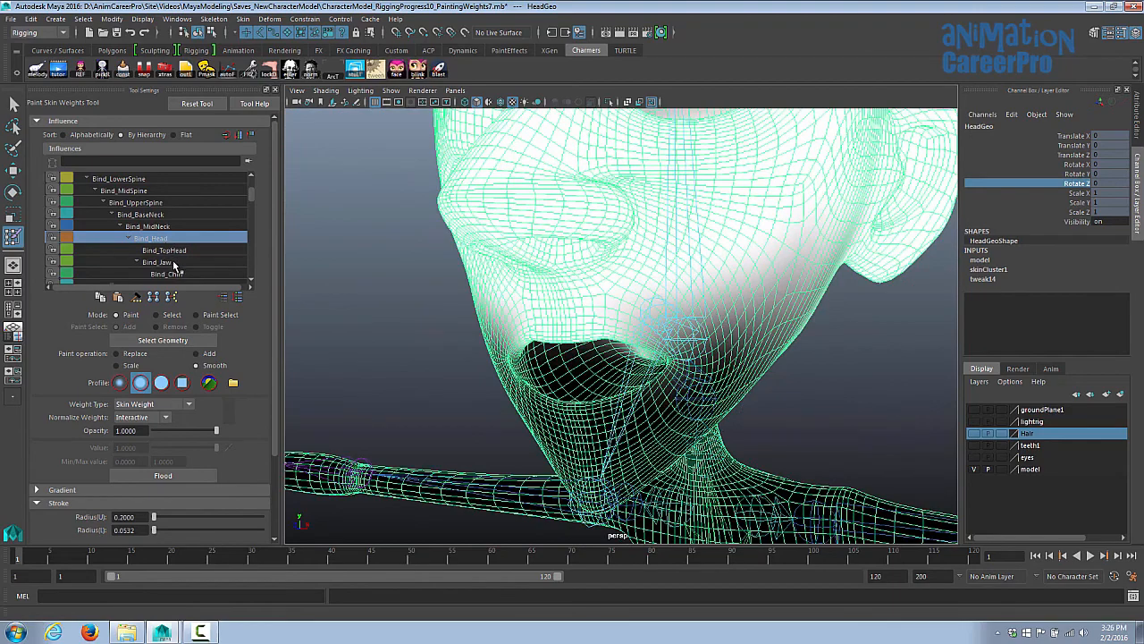
- Switch to the Bind_Jaw influence and add its weight around the lower lip and mouth at opacity 1.0 with brush radius 0.2
{"action": "left_click", "coordinate": [157, 262]}
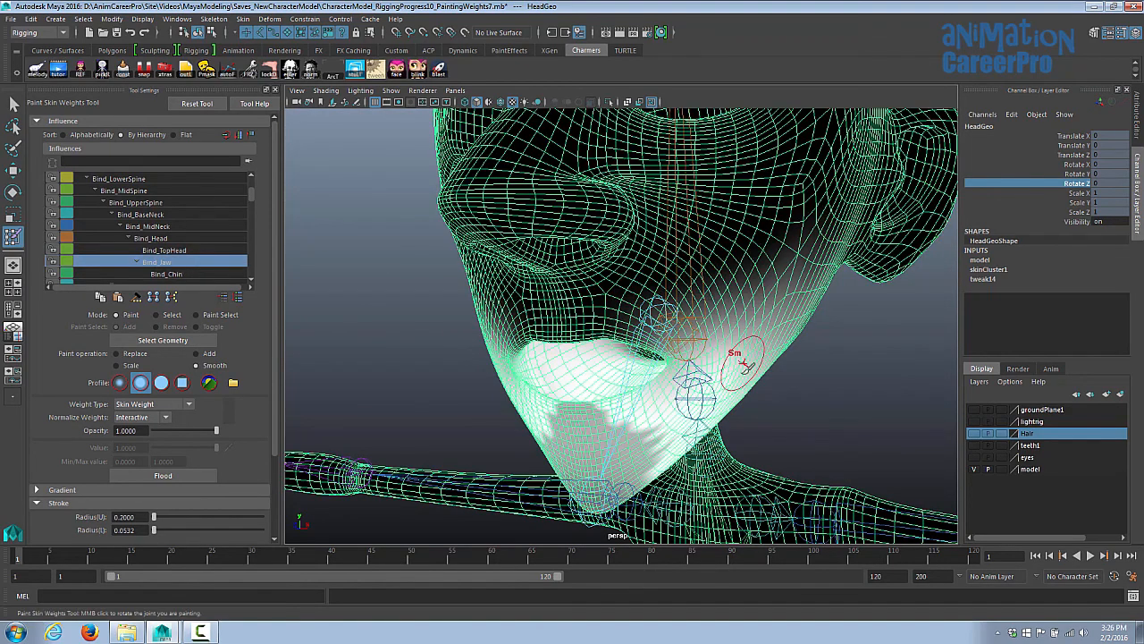
{"action": "mouse_move", "coordinate": [744, 364]}
{"action": "left_mouse_down", "text": "alt"}
{"action": "mouse_move", "coordinate": [677, 345]}
{"action": "mouse_move", "coordinate": [751, 336]}
{"action": "left_mouse_up", "text": "alt"}
{"action": "right_click_drag", "start_coordinate": [662, 365], "coordinate": [447, 365], "text": "alt"}
{"action": "left_click_drag", "start_coordinate": [447, 365], "coordinate": [545, 383], "text": "alt"}
{"action": "right_click_drag", "start_coordinate": [545, 383], "coordinate": [687, 385], "text": "alt"}
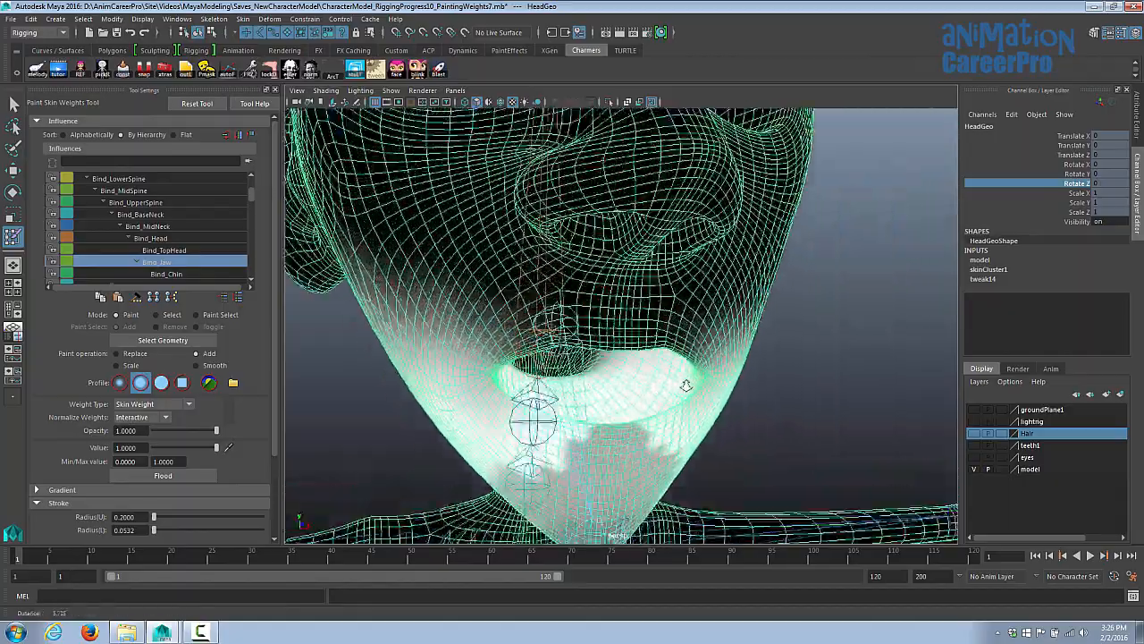
{"action": "mouse_move", "coordinate": [687, 386]}
{"action": "left_mouse_down", "text": "alt"}
{"action": "mouse_move", "coordinate": [618, 373]}
{"action": "mouse_move", "coordinate": [581, 401]}
{"action": "mouse_move", "coordinate": [597, 254]}
{"action": "left_mouse_up", "text": "alt"}
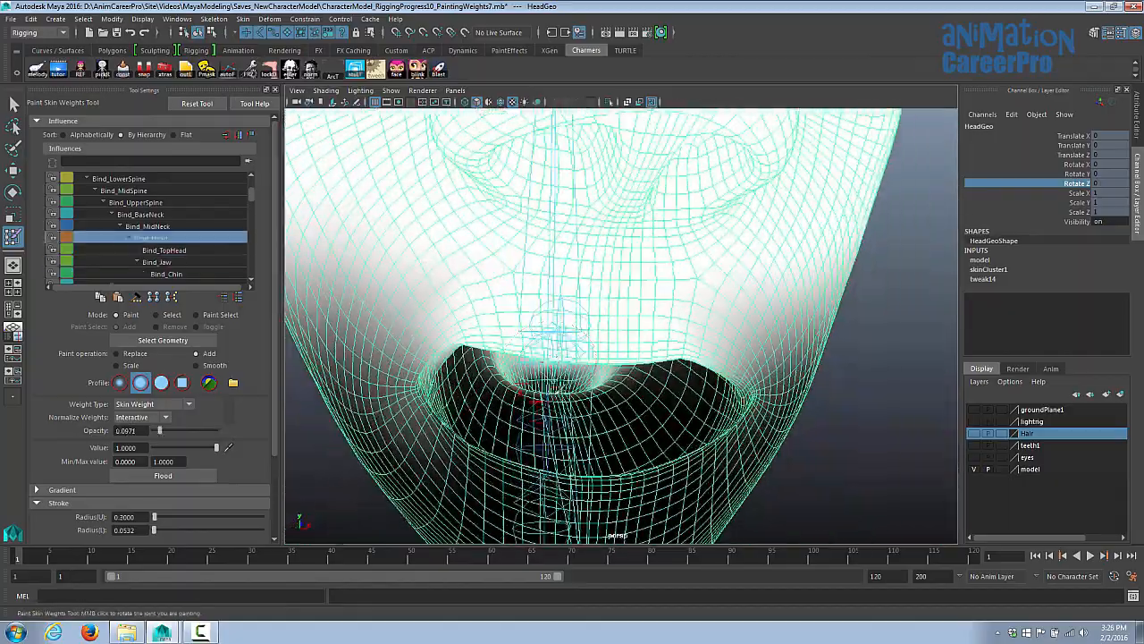
- Add Bind_Head weight at the mouth corners and along the upper lip at opacity 0.0971 with brush radius 0.3
{"action": "left_click_drag", "start_coordinate": [581, 384], "coordinate": [671, 393], "text": "alt"}
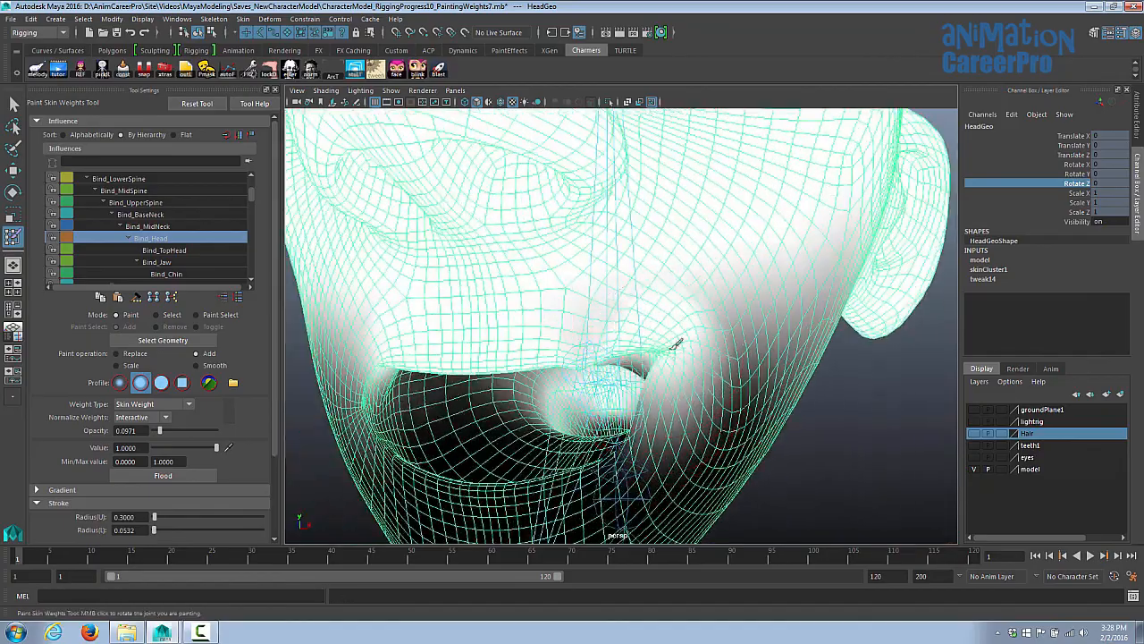
{"action": "left_click_drag", "start_coordinate": [677, 343], "coordinate": [596, 326], "text": "alt"}
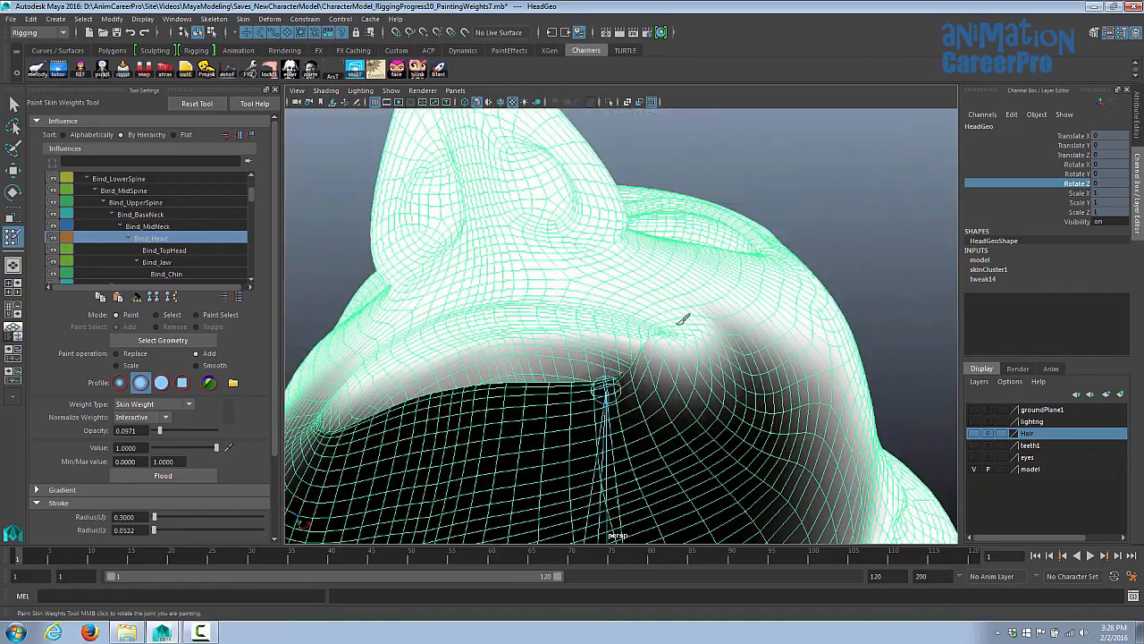
{"action": "left_click_drag", "start_coordinate": [682, 319], "coordinate": [536, 388], "text": "alt"}
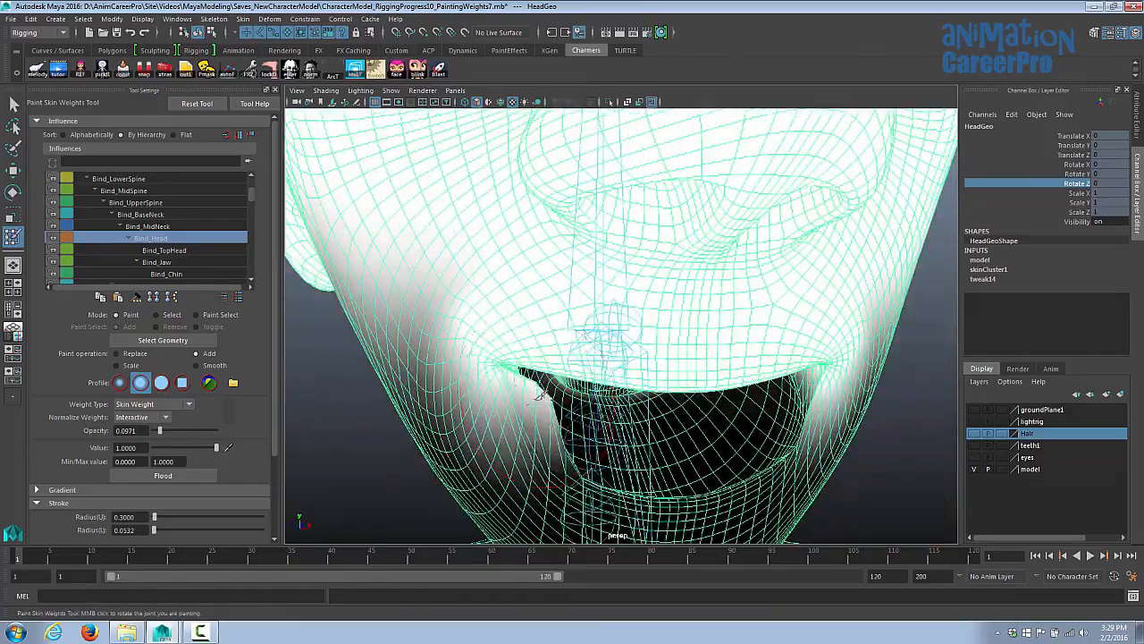
{"action": "left_click_drag", "start_coordinate": [818, 394], "coordinate": [850, 393], "text": "alt"}
- Add Bind_Jaw weight along the lower lip near the mouth corners at opacity 0.0097 with brush radius 0.05
{"action": "left_click", "coordinate": [156, 262]}
{"action": "left_click_drag", "start_coordinate": [160, 431], "coordinate": [154, 431]}
{"action": "mouse_move", "coordinate": [534, 334]}
{"action": "left_mouse_down", "text": "alt"}
{"action": "mouse_move", "coordinate": [566, 355]}
{"action": "mouse_move", "coordinate": [617, 352]}
{"action": "mouse_move", "coordinate": [487, 341]}
{"action": "mouse_move", "coordinate": [491, 325]}
{"action": "mouse_move", "coordinate": [421, 331]}
{"action": "left_mouse_up", "text": "alt"}
{"action": "right_click_drag", "start_coordinate": [420, 331], "coordinate": [638, 327], "text": "alt"}
{"action": "left_click_drag", "start_coordinate": [638, 327], "coordinate": [684, 329], "text": "alt"}
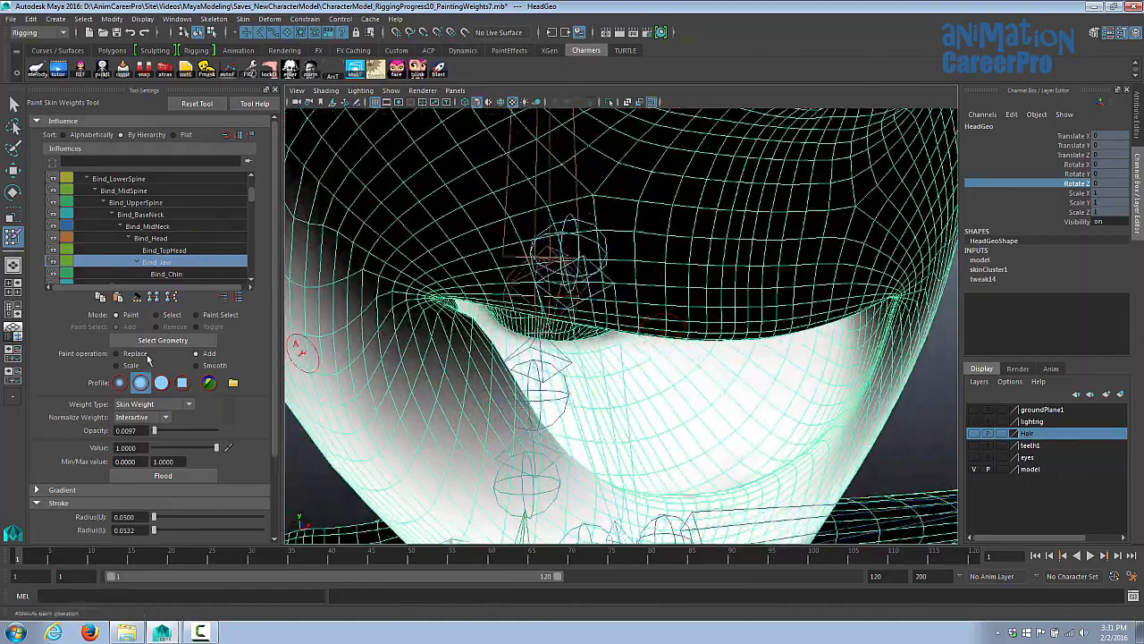
- Blend the Bind_Jaw weight into the cheeks beside both mouth corners using Add at opacity 0.0291 with brush radius 0.3
{"action": "left_click_drag", "start_coordinate": [155, 431], "coordinate": [156, 431]}
{"action": "left_click_drag", "start_coordinate": [707, 304], "coordinate": [572, 302], "text": "alt"}
{"action": "left_click_drag", "start_coordinate": [807, 281], "coordinate": [791, 281], "text": "alt"}
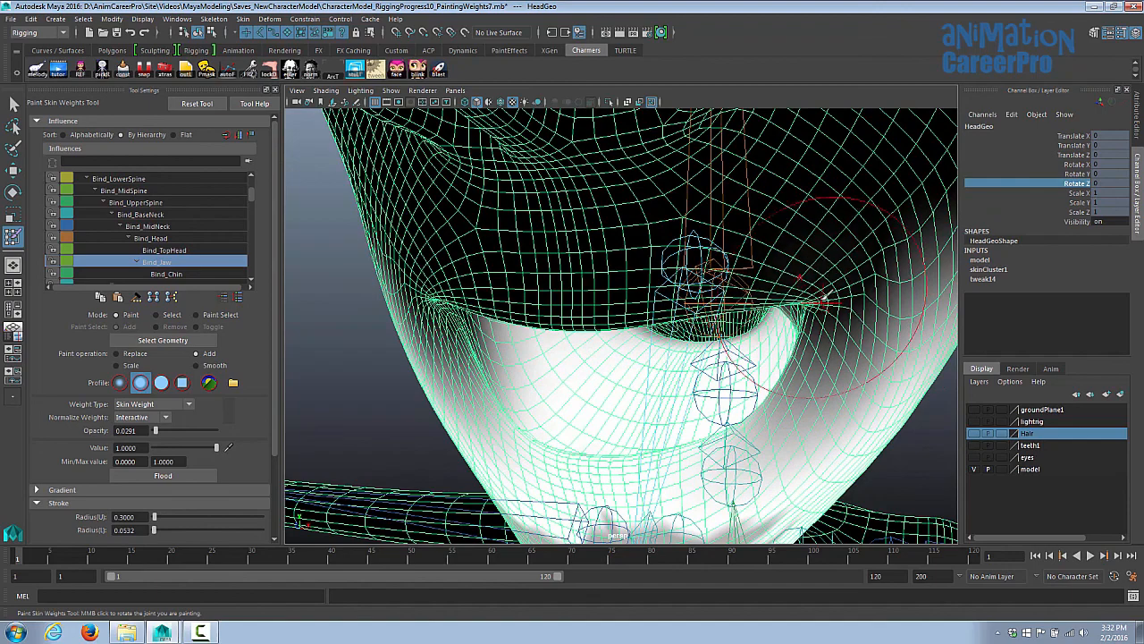
{"action": "mouse_move", "coordinate": [830, 306]}
{"action": "left_mouse_down", "text": "alt"}
{"action": "mouse_move", "coordinate": [524, 281]}
{"action": "mouse_move", "coordinate": [452, 295]}
{"action": "left_mouse_up", "text": "alt"}
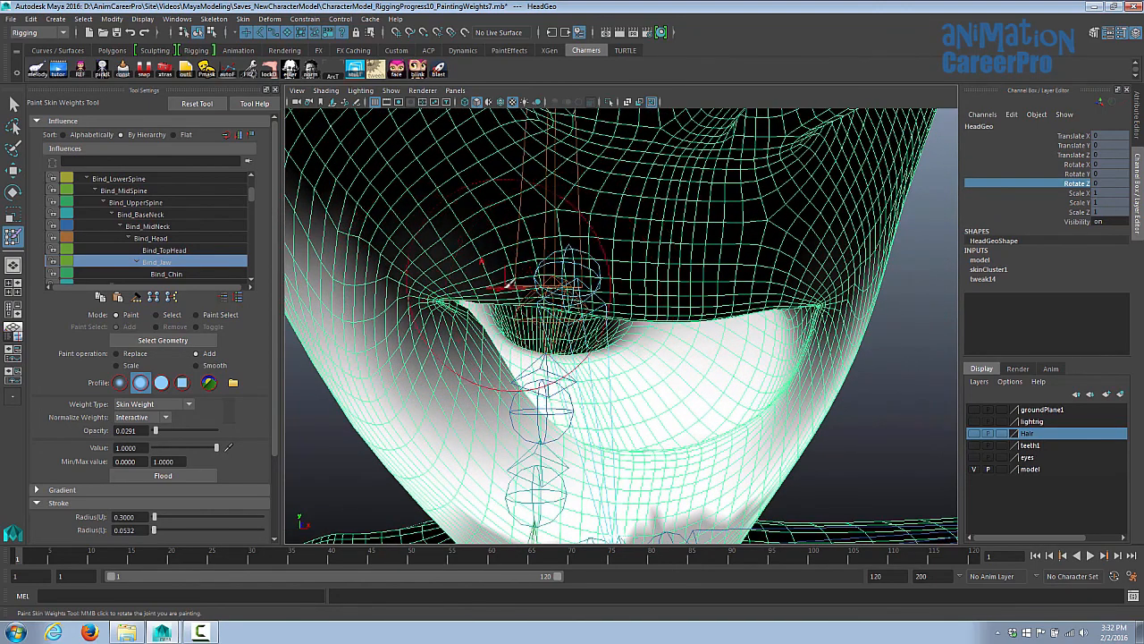
{"action": "left_click_drag", "start_coordinate": [445, 291], "coordinate": [794, 294], "text": "alt"}
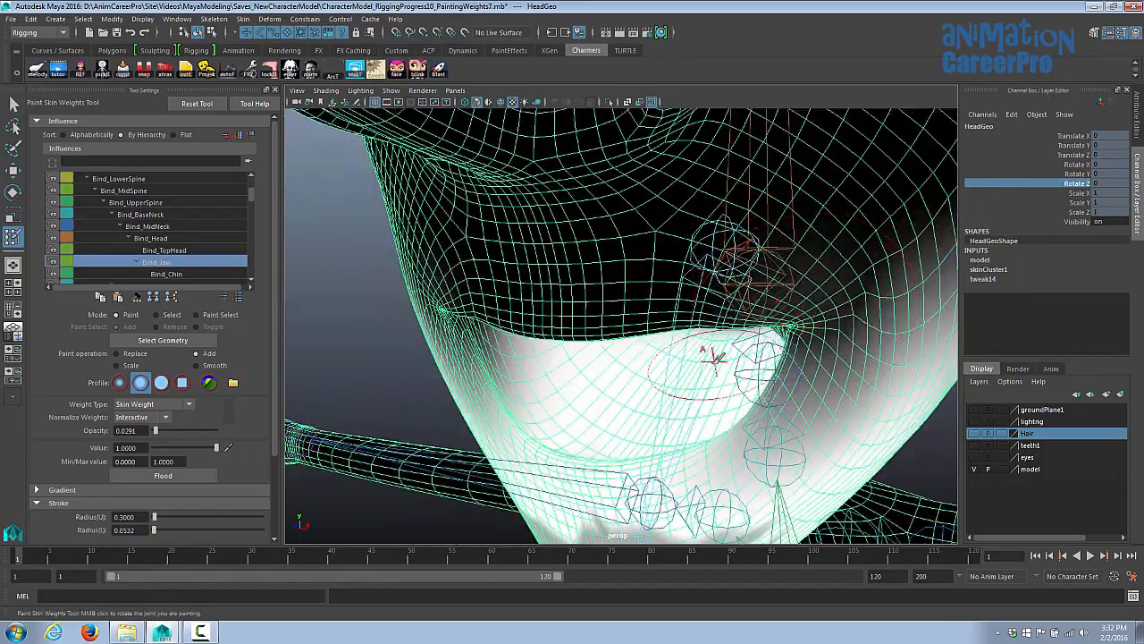
{"action": "mouse_move", "coordinate": [713, 356]}
{"action": "left_mouse_down", "text": "alt"}
{"action": "mouse_move", "coordinate": [542, 324]}
{"action": "mouse_move", "coordinate": [715, 354]}
{"action": "mouse_move", "coordinate": [712, 270]}
{"action": "mouse_move", "coordinate": [539, 263]}
{"action": "mouse_move", "coordinate": [386, 235]}
{"action": "mouse_move", "coordinate": [582, 322]}
{"action": "mouse_move", "coordinate": [579, 289]}
{"action": "mouse_move", "coordinate": [674, 330]}
{"action": "mouse_move", "coordinate": [700, 322]}
{"action": "mouse_move", "coordinate": [581, 273]}
{"action": "left_mouse_up", "text": "alt"}
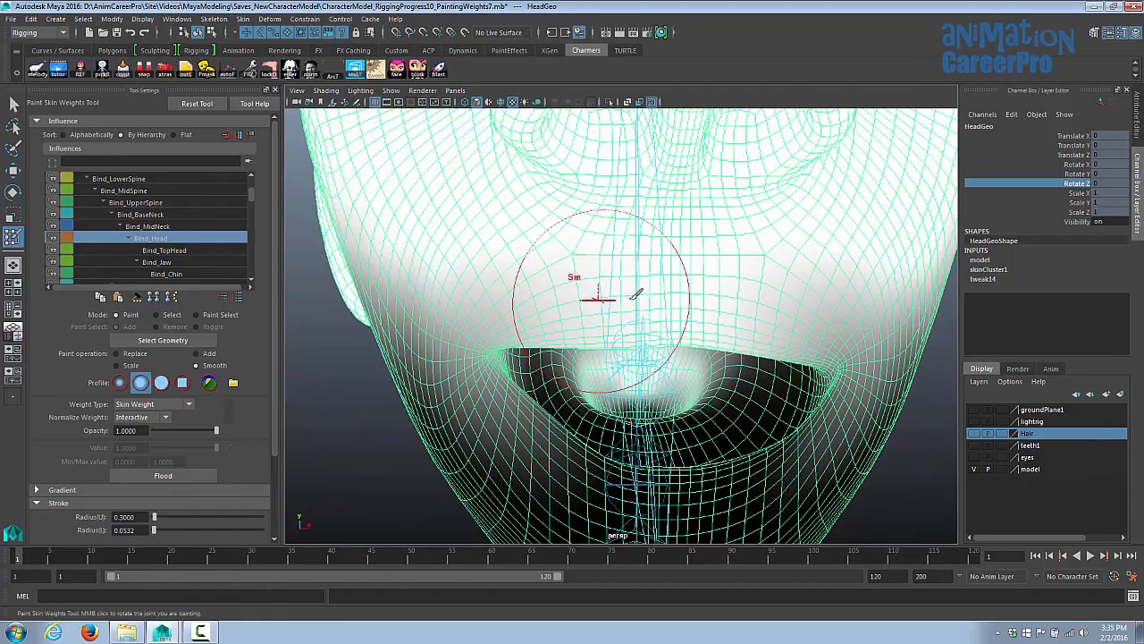
- Smooth the Bind_Jaw weight around the mouth corners and lips at opacity 0.0291 with brush radius 0.2
{"action": "left_click_drag", "start_coordinate": [766, 380], "coordinate": [554, 362], "text": "alt"}
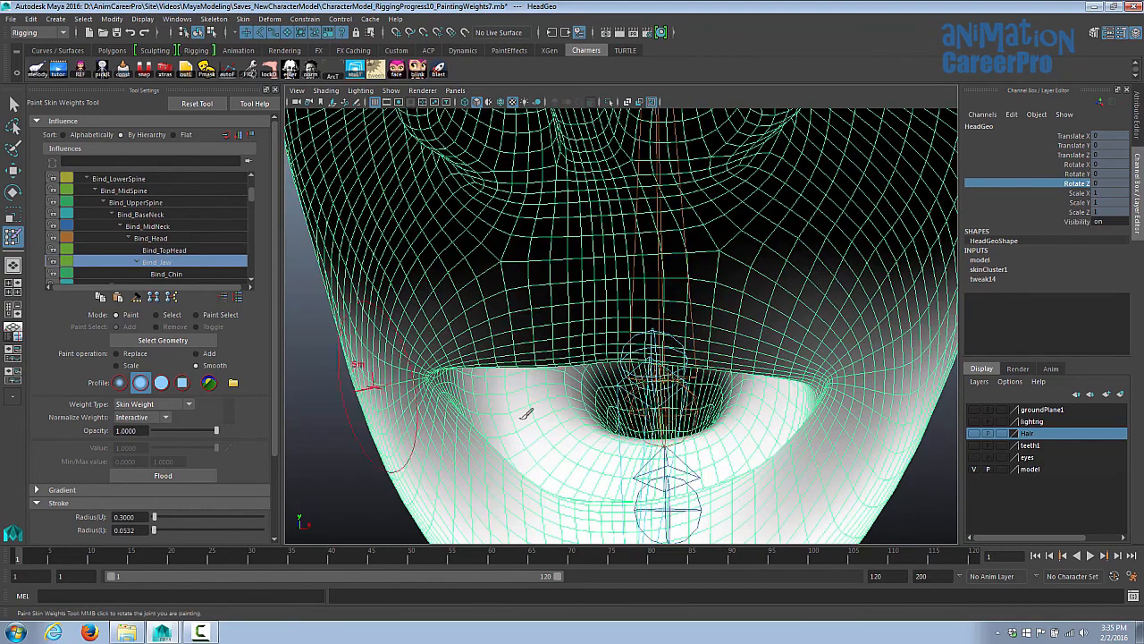
{"action": "left_click_drag", "start_coordinate": [760, 376], "coordinate": [774, 351], "text": "alt"}
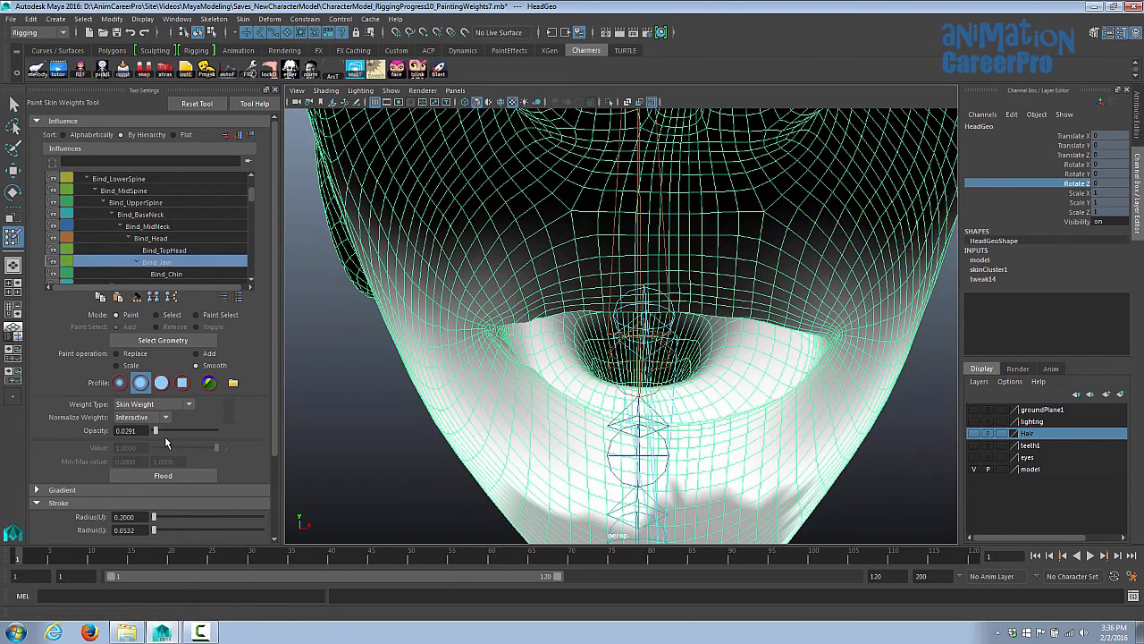
{"action": "mouse_move", "coordinate": [751, 380]}
{"action": "left_mouse_down", "text": "alt"}
{"action": "mouse_move", "coordinate": [641, 410]}
{"action": "mouse_move", "coordinate": [656, 411]}
{"action": "mouse_move", "coordinate": [611, 345]}
{"action": "left_mouse_up", "text": "alt"}
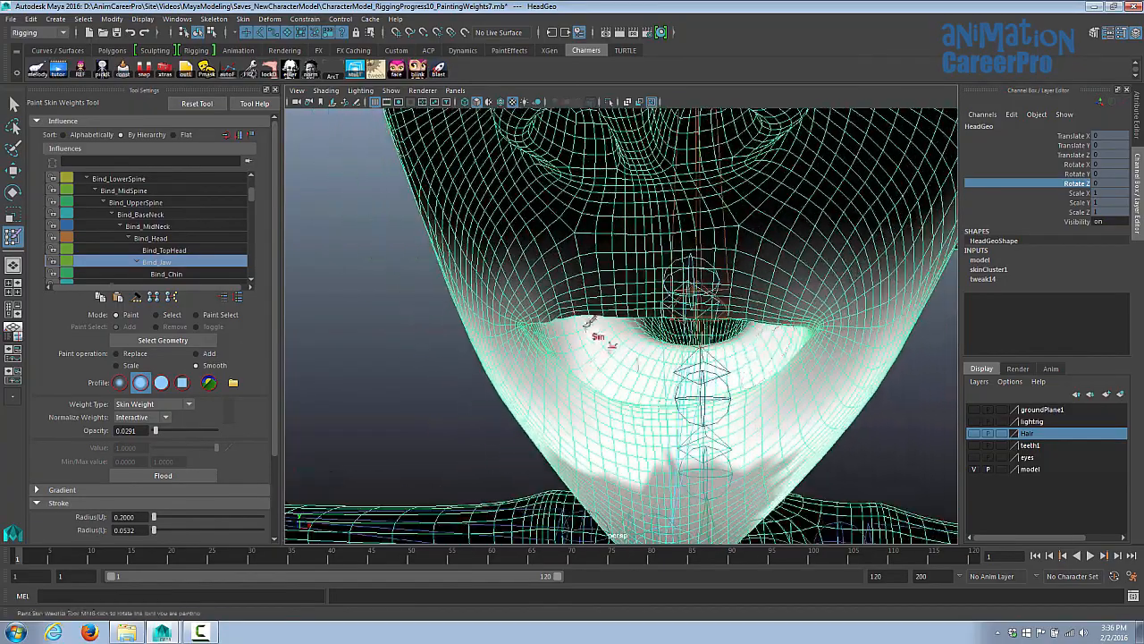
{"action": "left_click_drag", "start_coordinate": [655, 410], "coordinate": [546, 345], "text": "alt"}
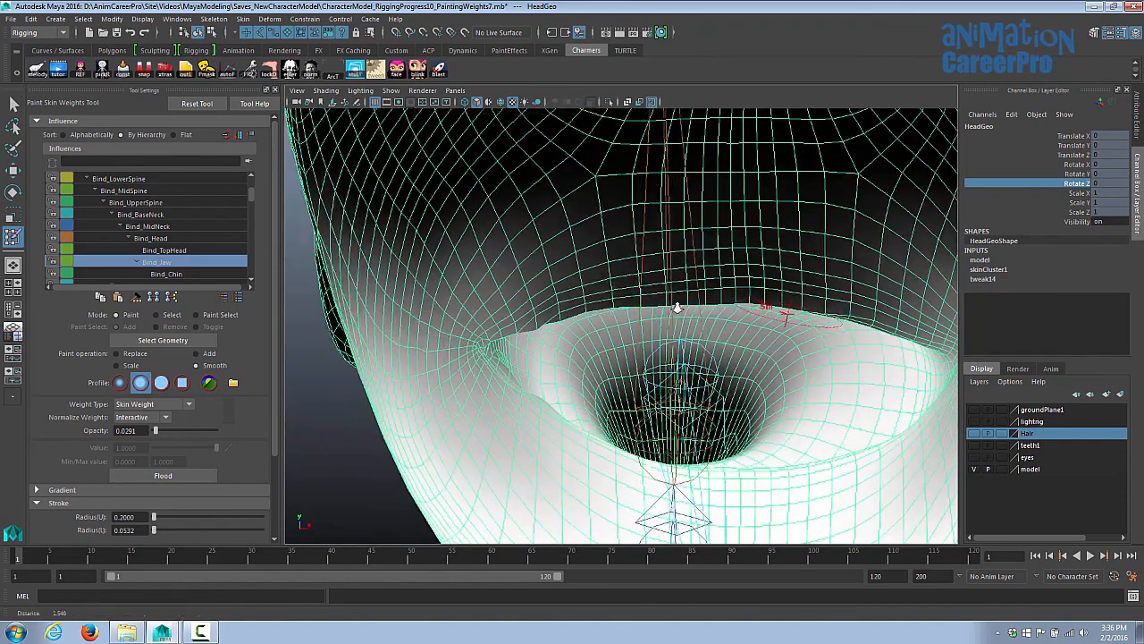
- Smooth the Bind_Jaw weight in long strokes across the upper lip from one mouth corner to the other
{"action": "left_click_drag", "start_coordinate": [599, 297], "coordinate": [597, 284], "text": "alt"}
{"action": "mouse_move", "coordinate": [600, 326]}
{"action": "left_mouse_down"}
{"action": "mouse_move", "coordinate": [503, 362]}
{"action": "mouse_move", "coordinate": [779, 290]}
{"action": "left_mouse_up"}
{"action": "mouse_move", "coordinate": [643, 357]}
{"action": "left_mouse_down", "text": "alt"}
{"action": "mouse_move", "coordinate": [666, 295]}
{"action": "mouse_move", "coordinate": [518, 372]}
{"action": "left_mouse_up", "text": "alt"}
{"action": "mouse_move", "coordinate": [639, 201]}
{"action": "left_mouse_down", "text": "alt"}
{"action": "mouse_move", "coordinate": [620, 263]}
{"action": "mouse_move", "coordinate": [586, 273]}
{"action": "left_mouse_up", "text": "alt"}
{"action": "mouse_move", "coordinate": [526, 286]}
{"action": "left_mouse_down"}
{"action": "mouse_move", "coordinate": [649, 250]}
{"action": "mouse_move", "coordinate": [712, 269]}
{"action": "left_mouse_up"}
{"action": "left_click_drag", "start_coordinate": [480, 263], "coordinate": [783, 264]}
{"action": "left_click_drag", "start_coordinate": [720, 345], "coordinate": [714, 238], "text": "alt"}
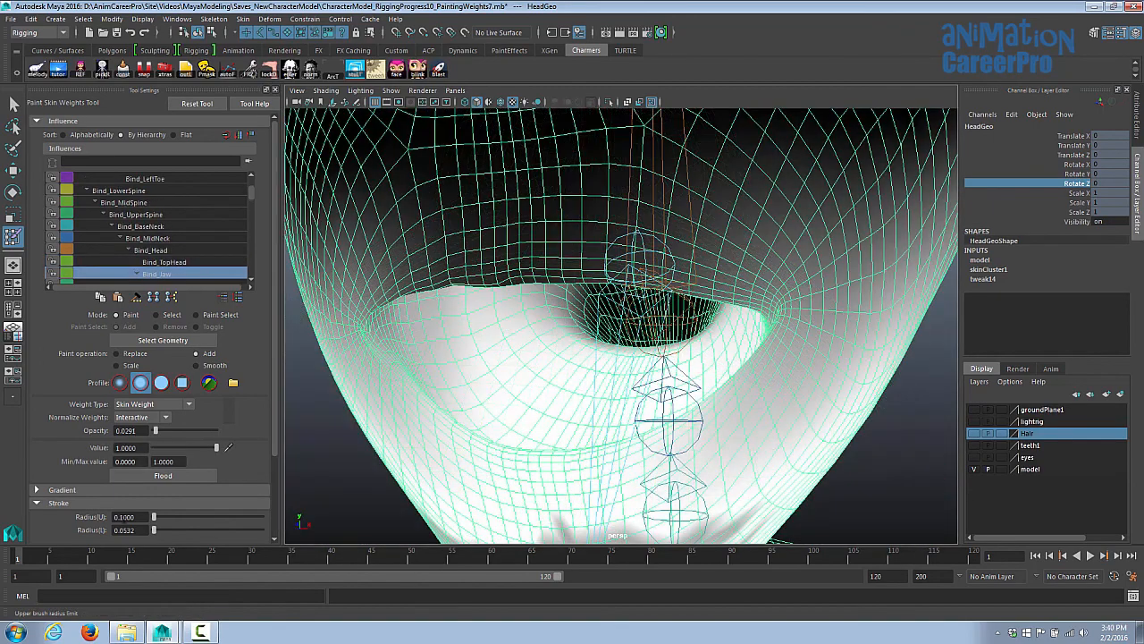
- Set the brush radius to 0.05 and add Bind_Jaw weight at the mouth corner at opacity 0.0291
{"action": "type", "text": "0.05"}
{"action": "key", "text": "Return"}
{"action": "mouse_move", "coordinate": [761, 284]}
{"action": "left_mouse_down", "text": "alt"}
{"action": "mouse_move", "coordinate": [820, 306]}
{"action": "mouse_move", "coordinate": [693, 320]}
{"action": "mouse_move", "coordinate": [692, 288]}
{"action": "left_mouse_up", "text": "alt"}
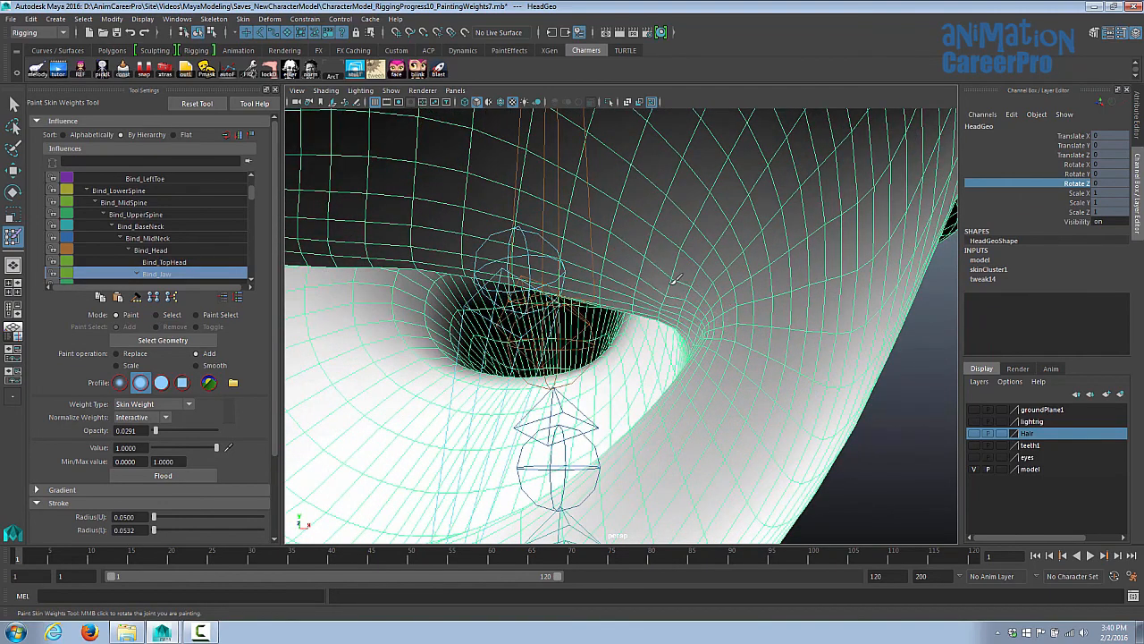
{"action": "left_click_drag", "start_coordinate": [709, 305], "coordinate": [687, 319], "text": "alt"}
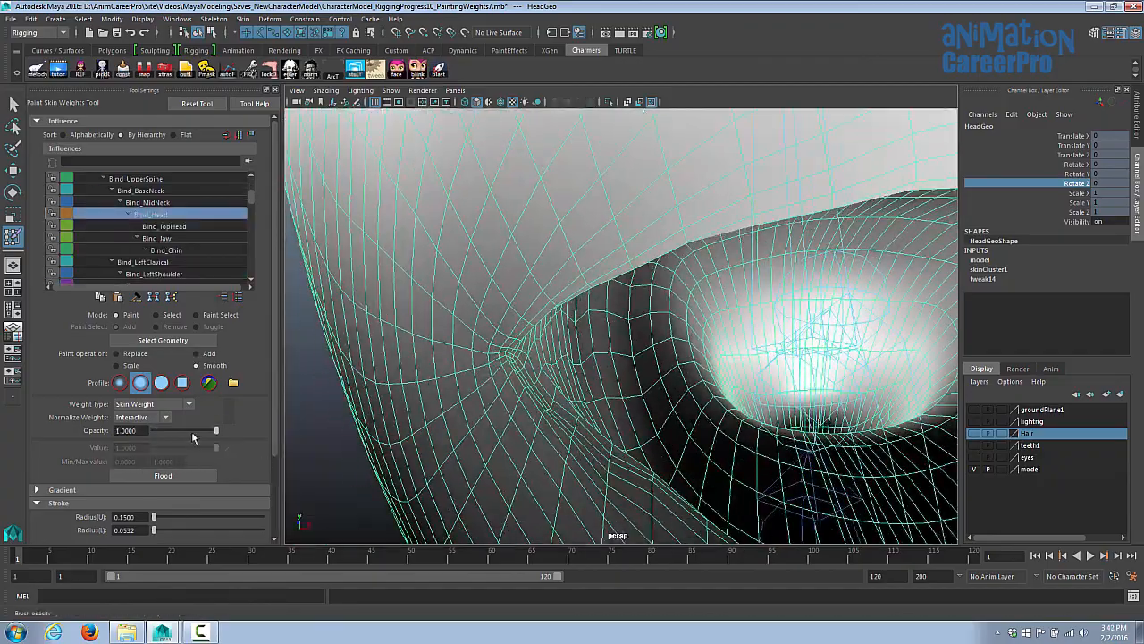
- Smooth the Bind_Head weight at both mouth corners and the upper lip at opacity 0.5437 with brush radius 0.15
{"action": "mouse_move", "coordinate": [525, 354]}
{"action": "left_mouse_down", "text": "alt"}
{"action": "mouse_move", "coordinate": [701, 326]}
{"action": "mouse_move", "coordinate": [749, 379]}
{"action": "mouse_move", "coordinate": [715, 376]}
{"action": "left_mouse_up", "text": "alt"}
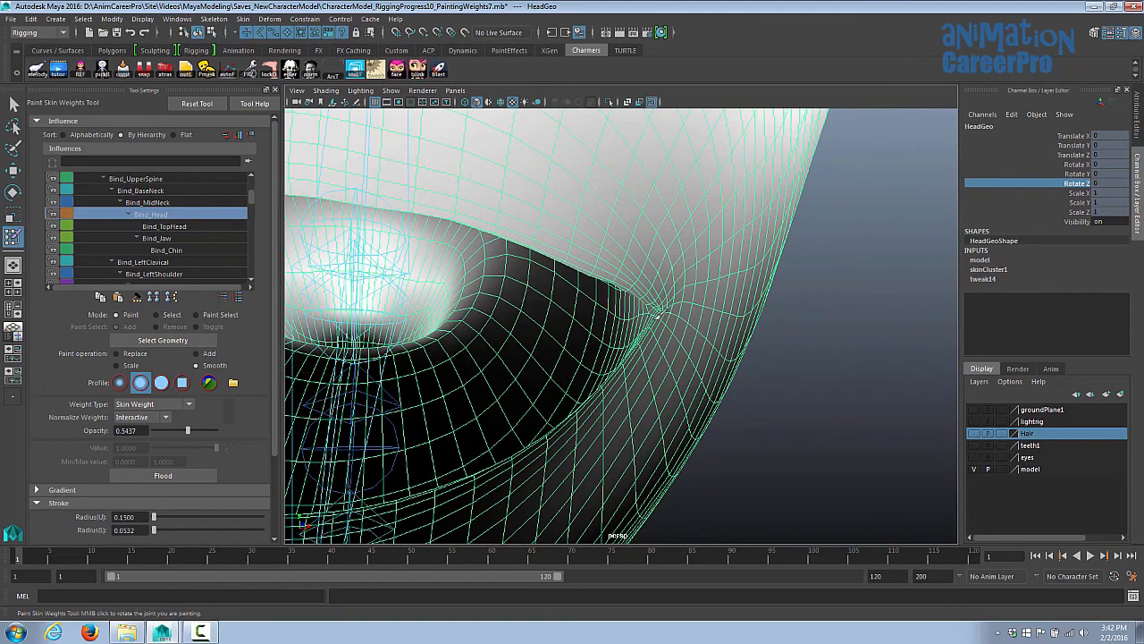
{"action": "mouse_move", "coordinate": [658, 312]}
{"action": "left_mouse_down", "text": "alt"}
{"action": "mouse_move", "coordinate": [698, 307]}
{"action": "mouse_move", "coordinate": [555, 285]}
{"action": "left_mouse_up", "text": "alt"}
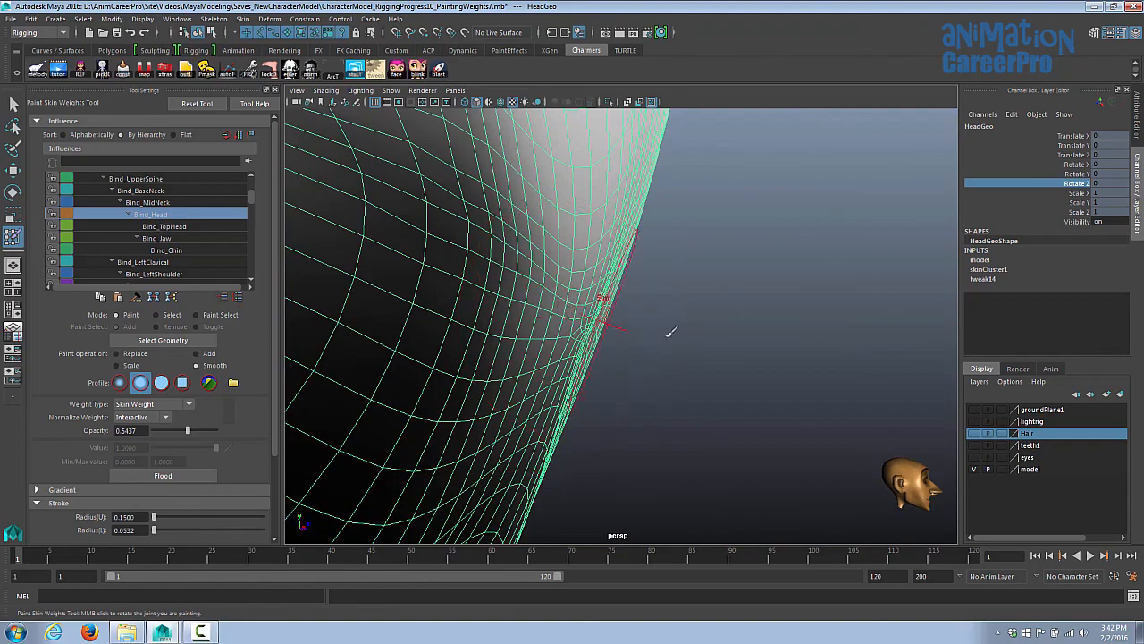
{"action": "left_click_drag", "start_coordinate": [671, 331], "coordinate": [792, 344], "text": "alt"}
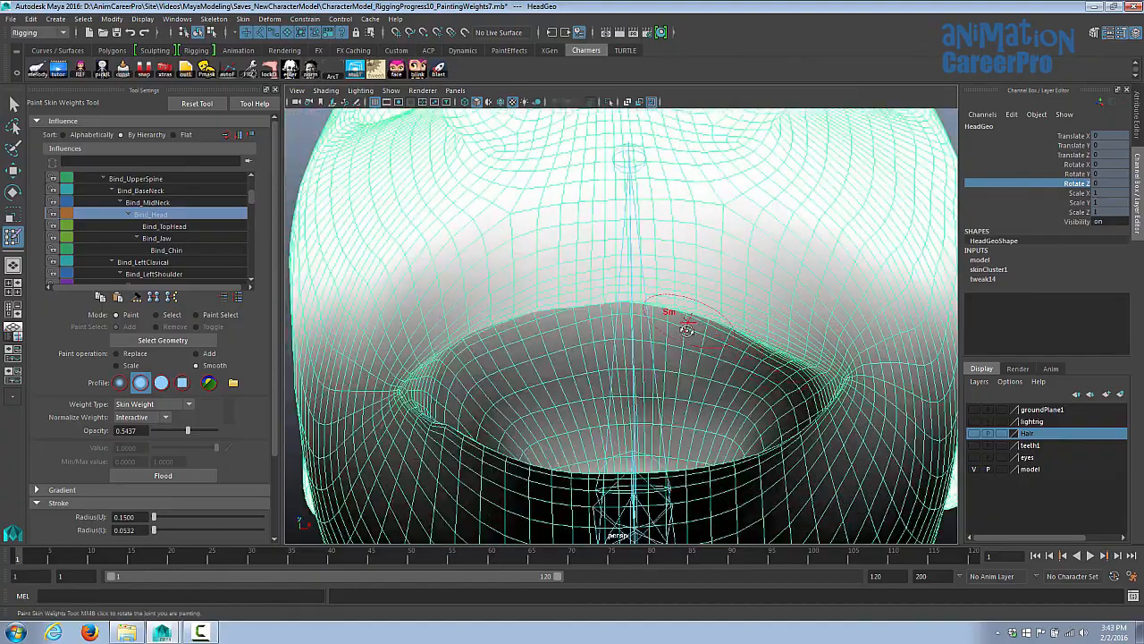
{"action": "left_click_drag", "start_coordinate": [686, 330], "coordinate": [688, 342], "text": "alt"}
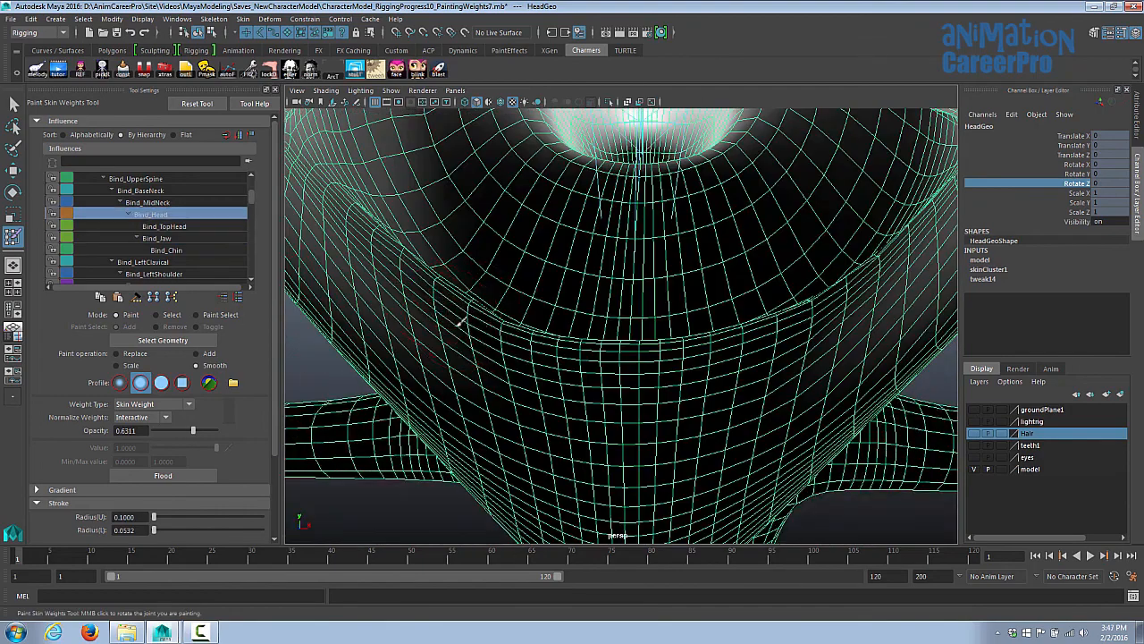
- Smooth the Bind_Head weight along the lower lip and the sides of the jaw at opacity 0.6311 with brush radius 0.1
{"action": "left_click_drag", "start_coordinate": [459, 323], "coordinate": [448, 238], "text": "alt"}
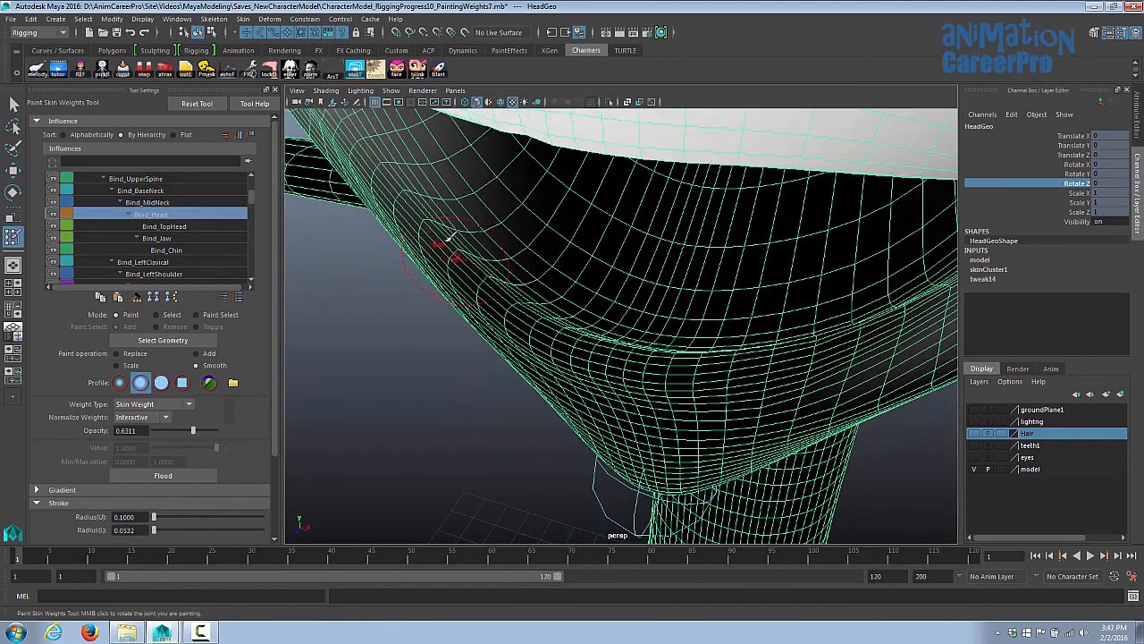
{"action": "left_click_drag", "start_coordinate": [512, 274], "coordinate": [706, 351], "text": "alt"}
{"action": "left_click_drag", "start_coordinate": [763, 284], "coordinate": [711, 400], "text": "alt"}
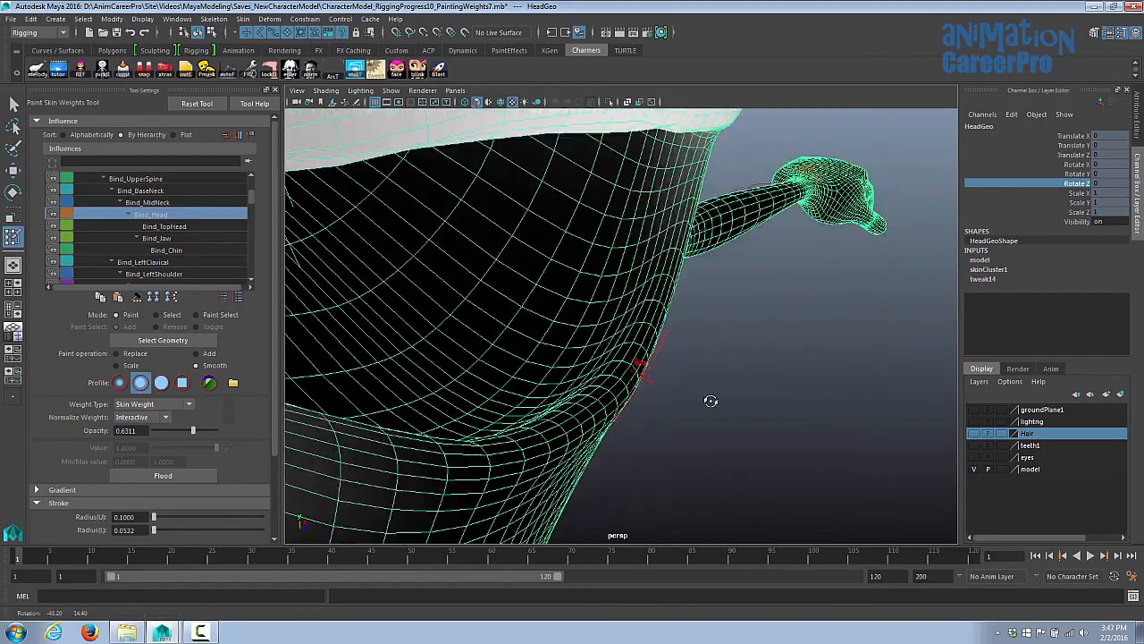
{"action": "left_click_drag", "start_coordinate": [639, 328], "coordinate": [813, 251], "text": "alt"}
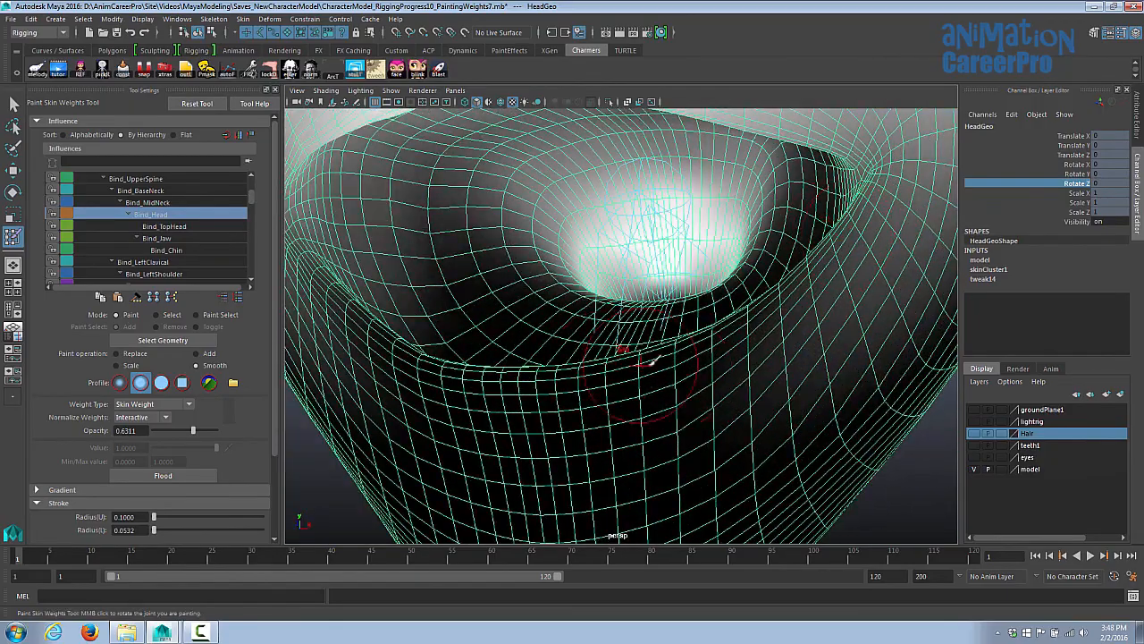
{"action": "left_click_drag", "start_coordinate": [651, 360], "coordinate": [505, 318], "text": "alt"}
{"action": "left_click_drag", "start_coordinate": [621, 402], "coordinate": [628, 330], "text": "alt"}
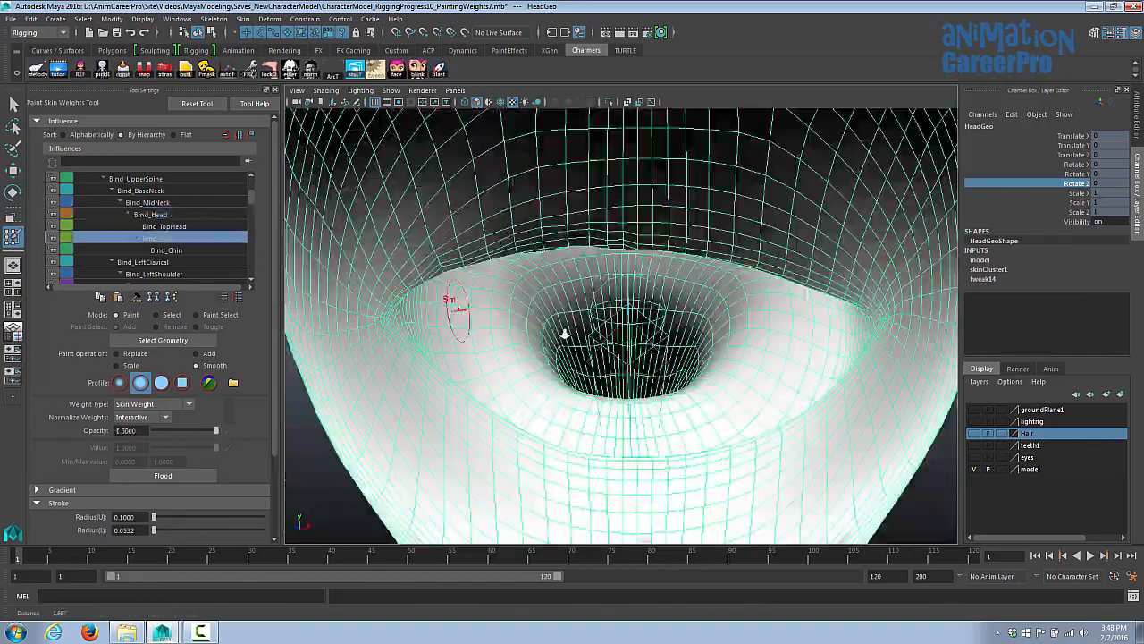
- Smooth the Bind_Jaw weight around the inner mouth at opacity 1.0, and add Bind_Head weight along the upper lip at opacity 0.01
{"action": "left_click_drag", "start_coordinate": [492, 331], "coordinate": [421, 295], "text": "alt"}
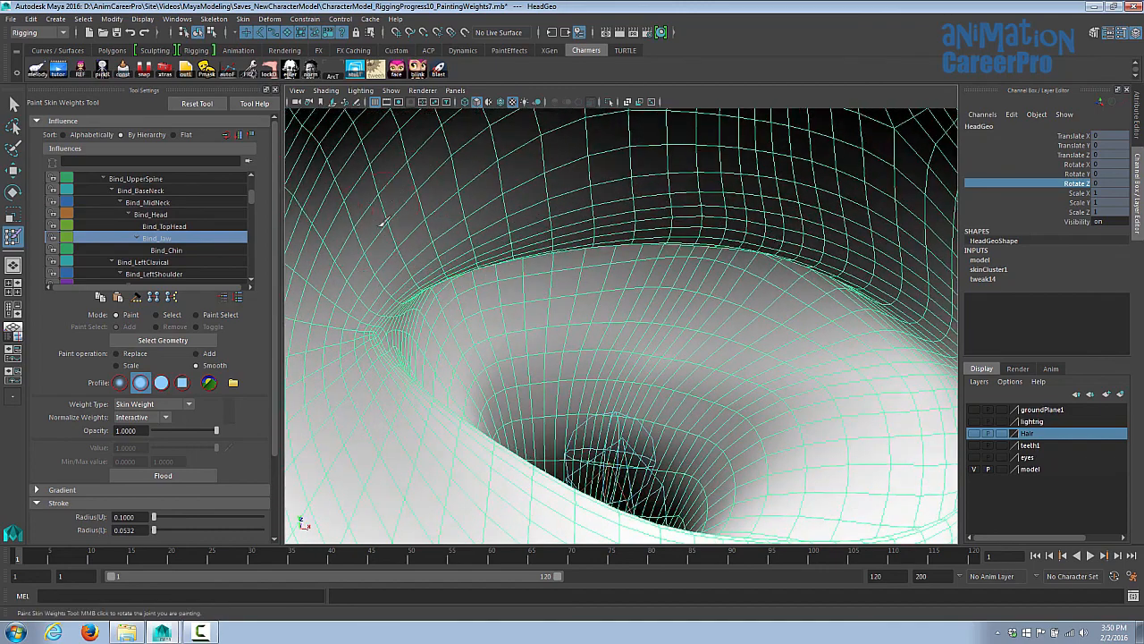
{"action": "middle_click_drag", "start_coordinate": [460, 436], "coordinate": [577, 293], "text": "alt"}
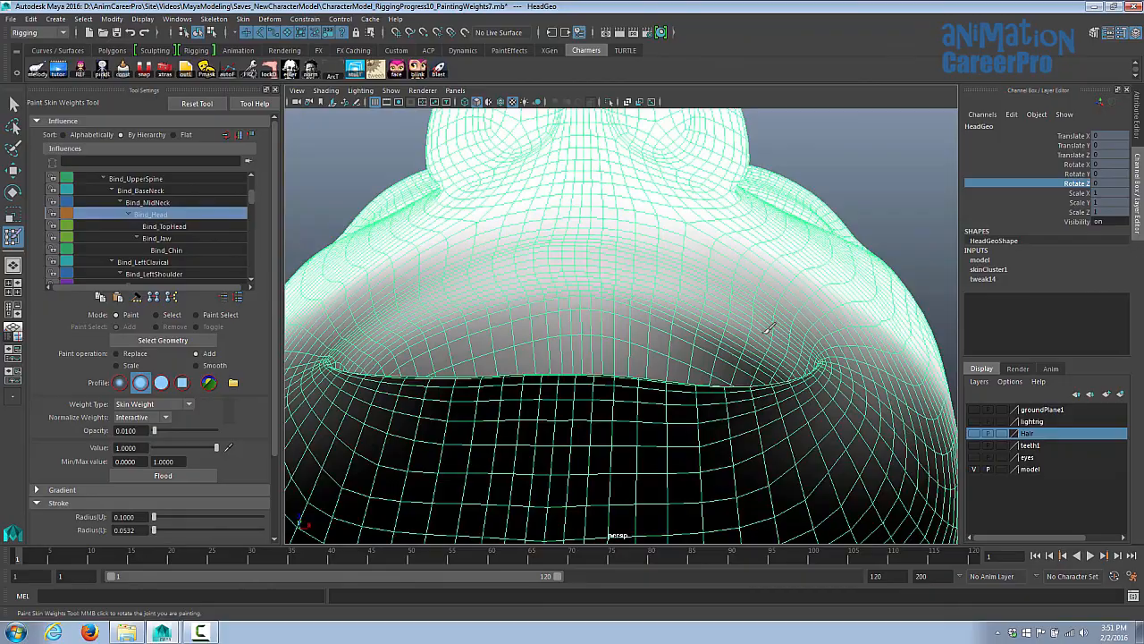
{"action": "left_click_drag", "start_coordinate": [767, 329], "coordinate": [640, 331], "text": "alt"}
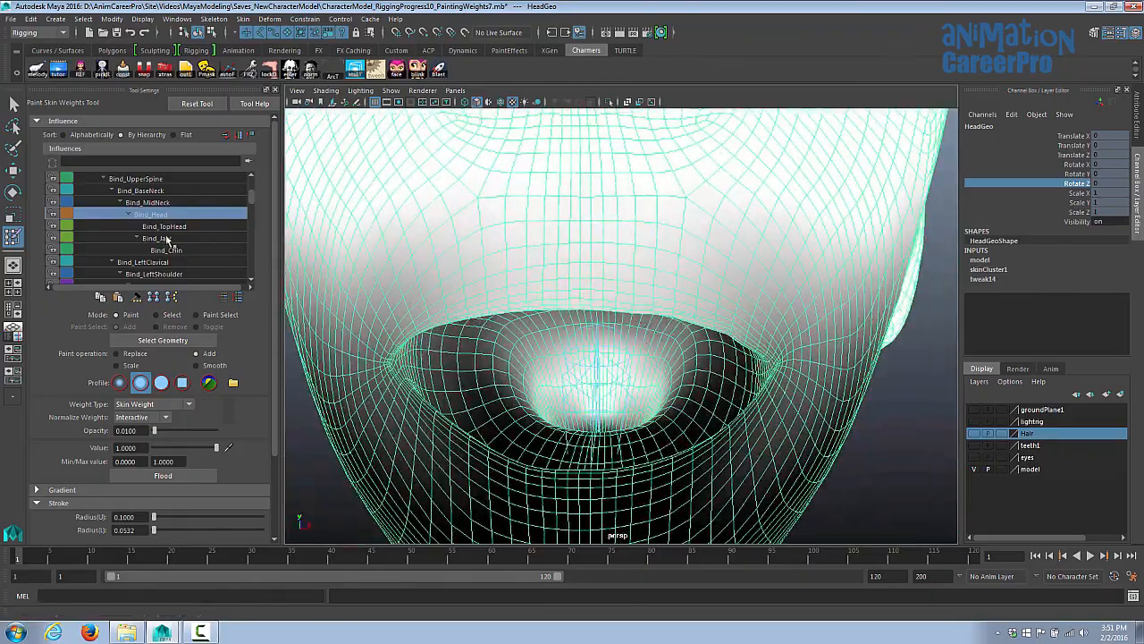
{"action": "mouse_move", "coordinate": [590, 299]}
{"action": "left_mouse_down", "text": "alt"}
{"action": "mouse_move", "coordinate": [664, 340]}
{"action": "mouse_move", "coordinate": [617, 276]}
{"action": "left_mouse_up", "text": "alt"}
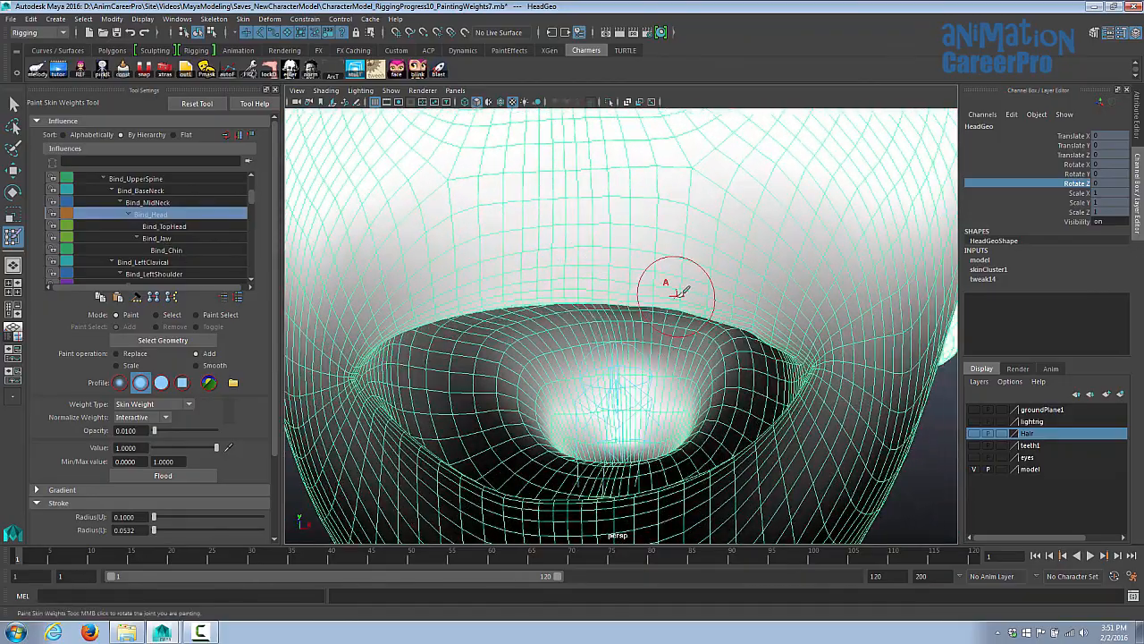
- Switch to Bind_Jaw and smooth its weight around the mouth and across the cheeks at opacity 1.0, using brush radius 0.2 on the cheeks
{"action": "left_click", "coordinate": [157, 238]}
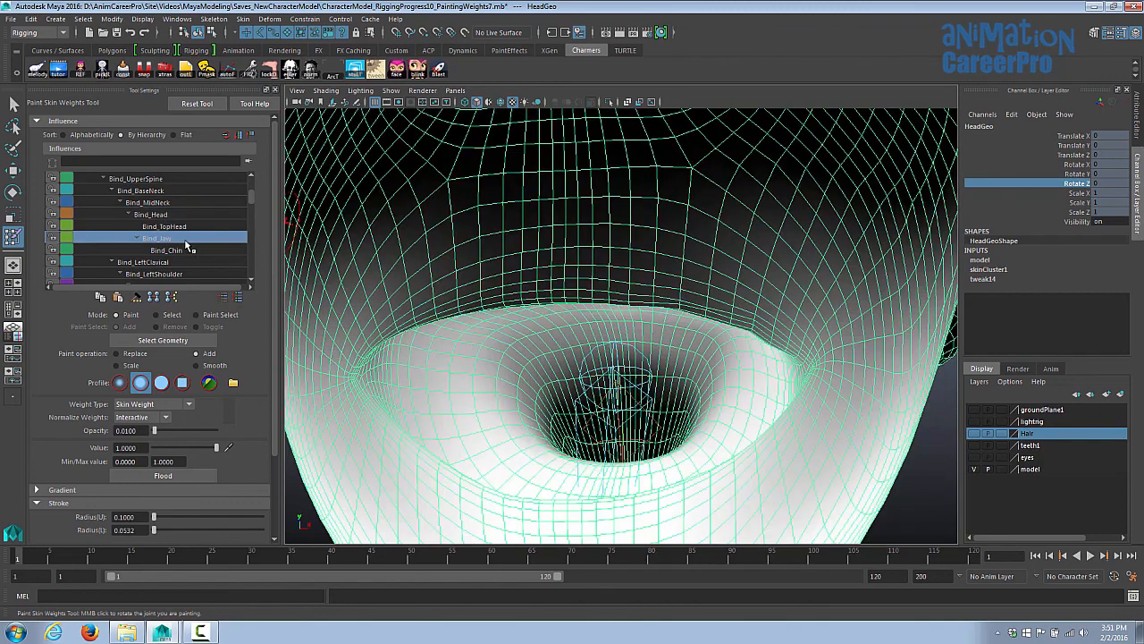
{"action": "left_click", "coordinate": [196, 364]}
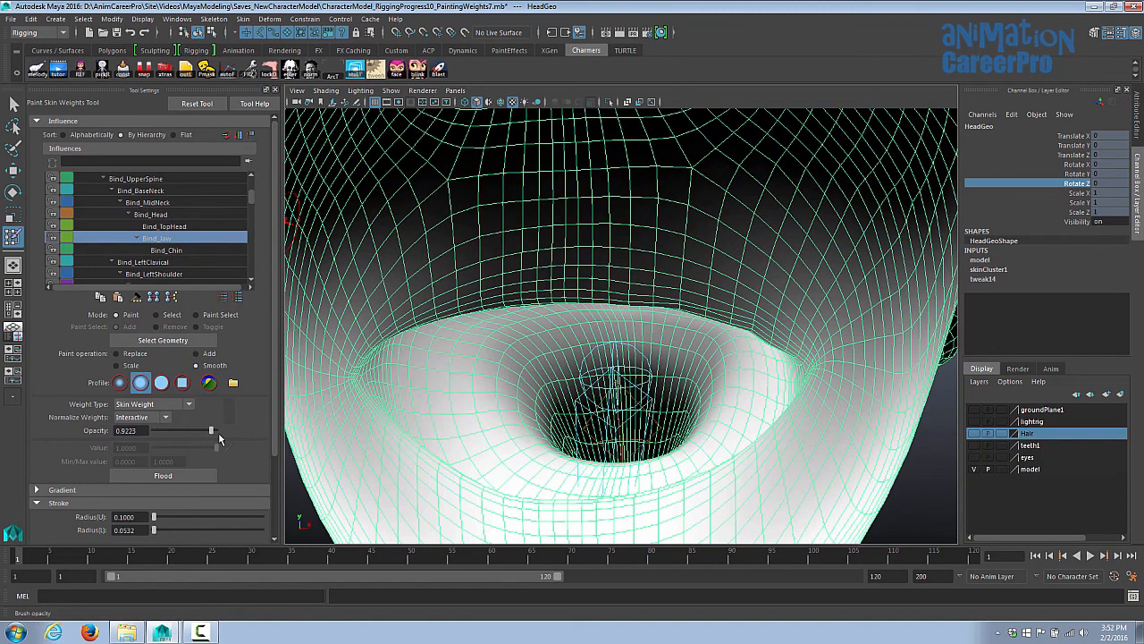
{"action": "left_click_drag", "start_coordinate": [634, 386], "coordinate": [631, 259], "text": "alt"}
{"action": "left_click_drag", "start_coordinate": [760, 334], "coordinate": [628, 304], "text": "alt"}
{"action": "left_click_drag", "start_coordinate": [628, 298], "coordinate": [755, 237], "text": "alt"}
{"action": "left_click_drag", "start_coordinate": [910, 235], "coordinate": [786, 214], "text": "alt"}
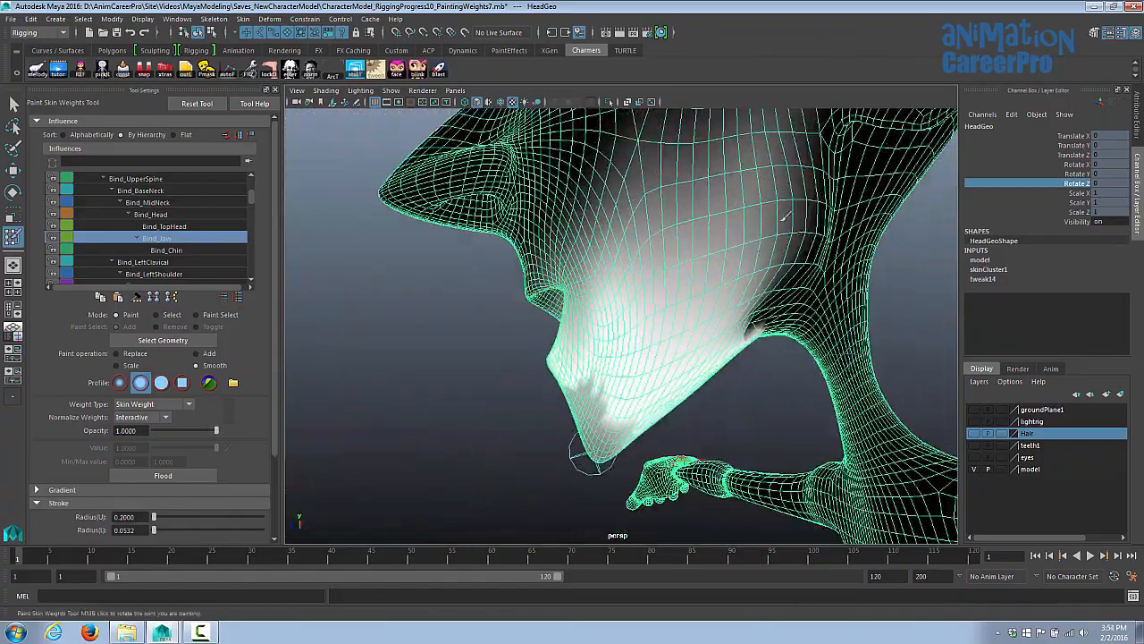
{"action": "left_click_drag", "start_coordinate": [638, 247], "coordinate": [646, 256], "text": "alt"}
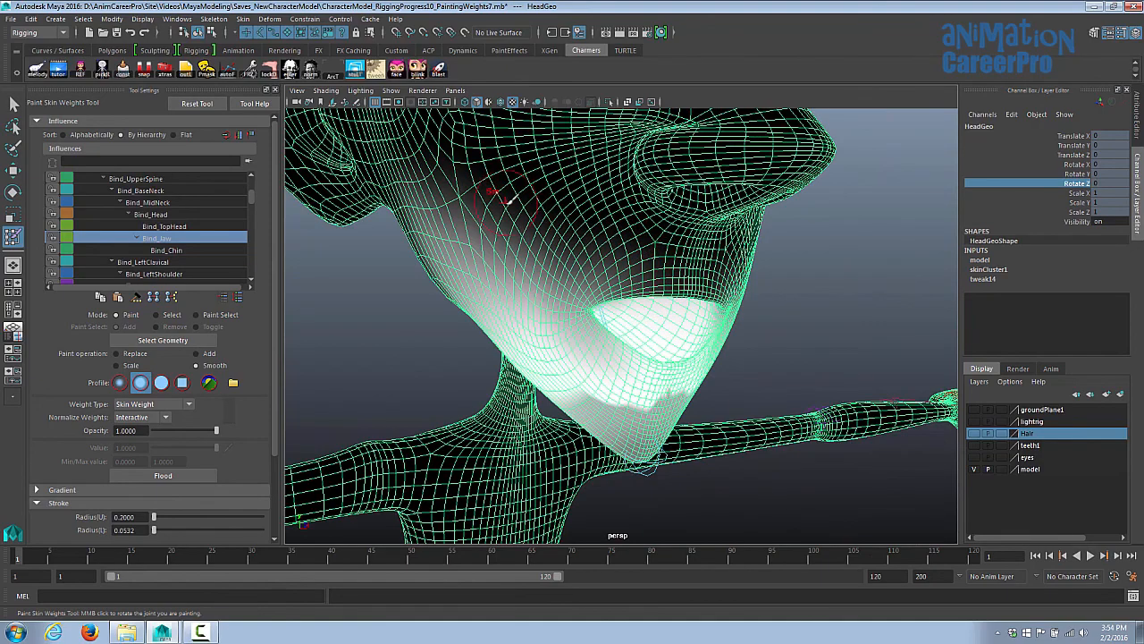
{"action": "mouse_move", "coordinate": [508, 202]}
{"action": "left_mouse_down", "text": "alt"}
{"action": "mouse_move", "coordinate": [510, 250]}
{"action": "mouse_move", "coordinate": [497, 243]}
{"action": "mouse_move", "coordinate": [517, 282]}
{"action": "mouse_move", "coordinate": [710, 349]}
{"action": "mouse_move", "coordinate": [803, 349]}
{"action": "left_mouse_up", "text": "alt"}
- Leave weight painting and test the open mouth by rotating the Bind_Jaw joint to about -22.7 in Z
{"action": "key", "text": "q"}
{"action": "left_click", "coordinate": [802, 349]}
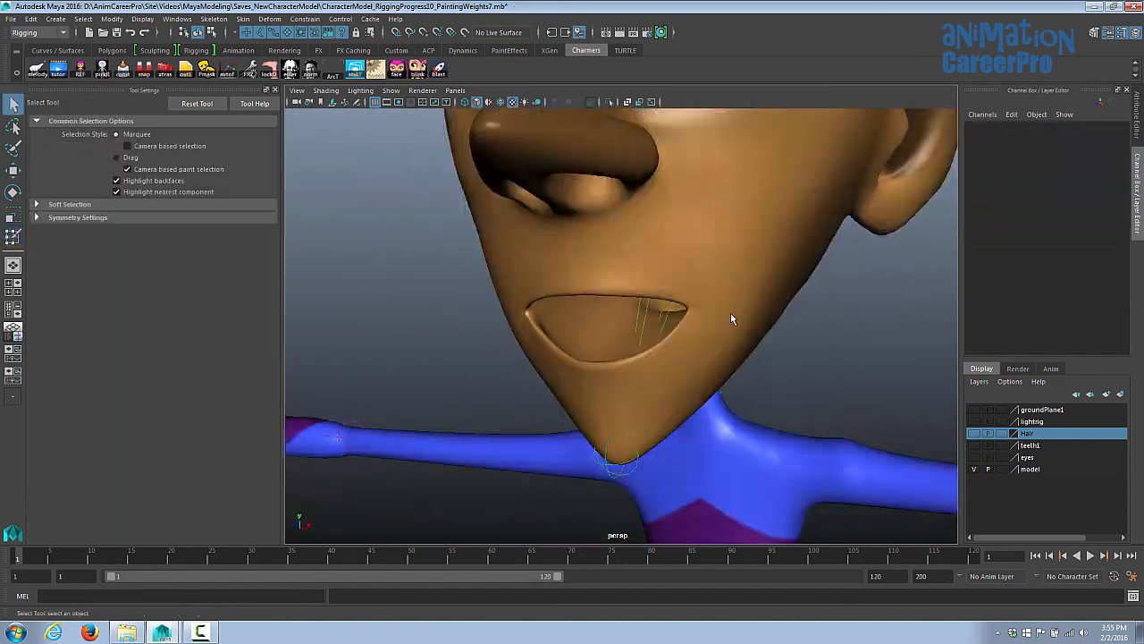
{"action": "left_click_drag", "start_coordinate": [715, 260], "coordinate": [684, 257], "text": "alt"}
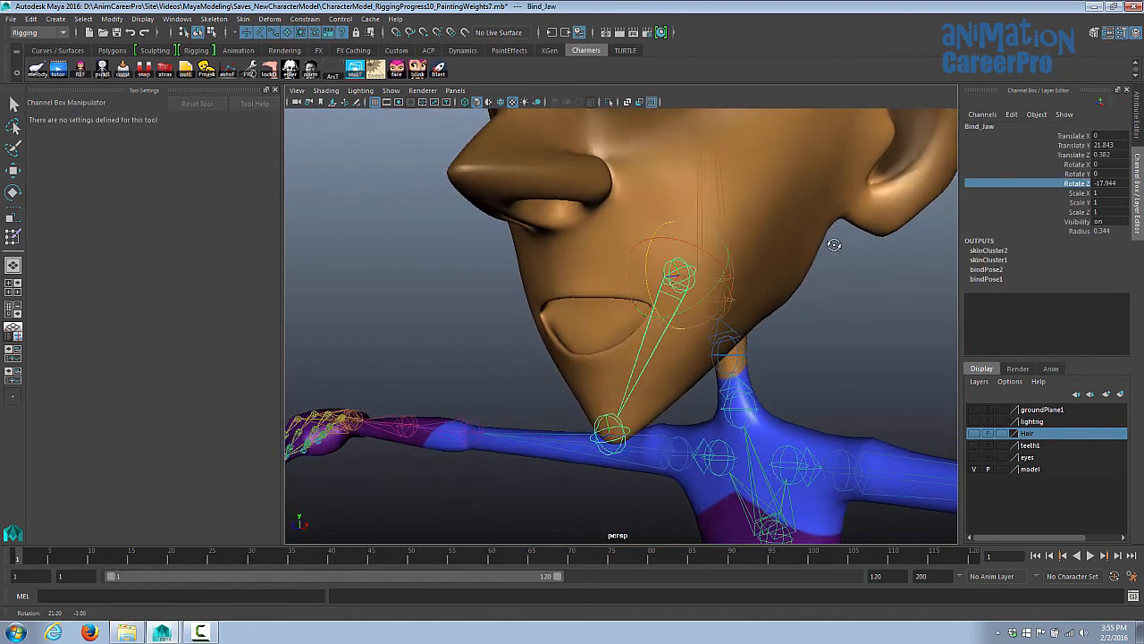
{"action": "mouse_move", "coordinate": [828, 241]}
{"action": "middle_mouse_down"}
{"action": "mouse_move", "coordinate": [797, 259]}
{"action": "mouse_move", "coordinate": [838, 257]}
{"action": "middle_mouse_up"}
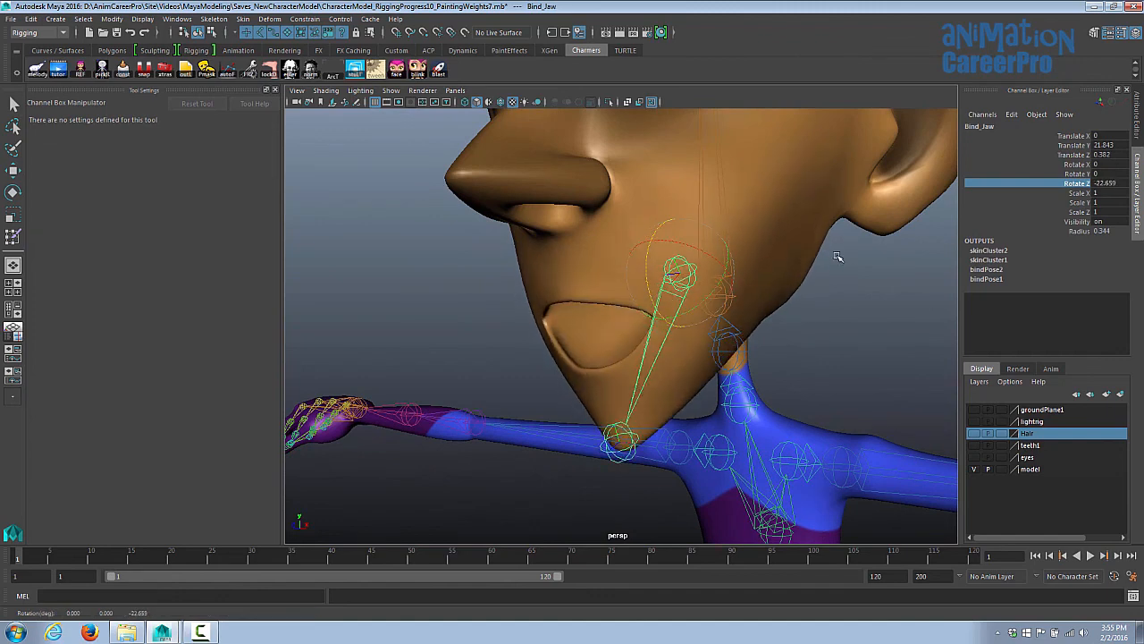
- Test the jaw's Y rotation, undo it, and check the mouth in profile with Bind_Jaw rotated to about -4.4 in Z
{"action": "left_click", "coordinate": [1075, 173]}
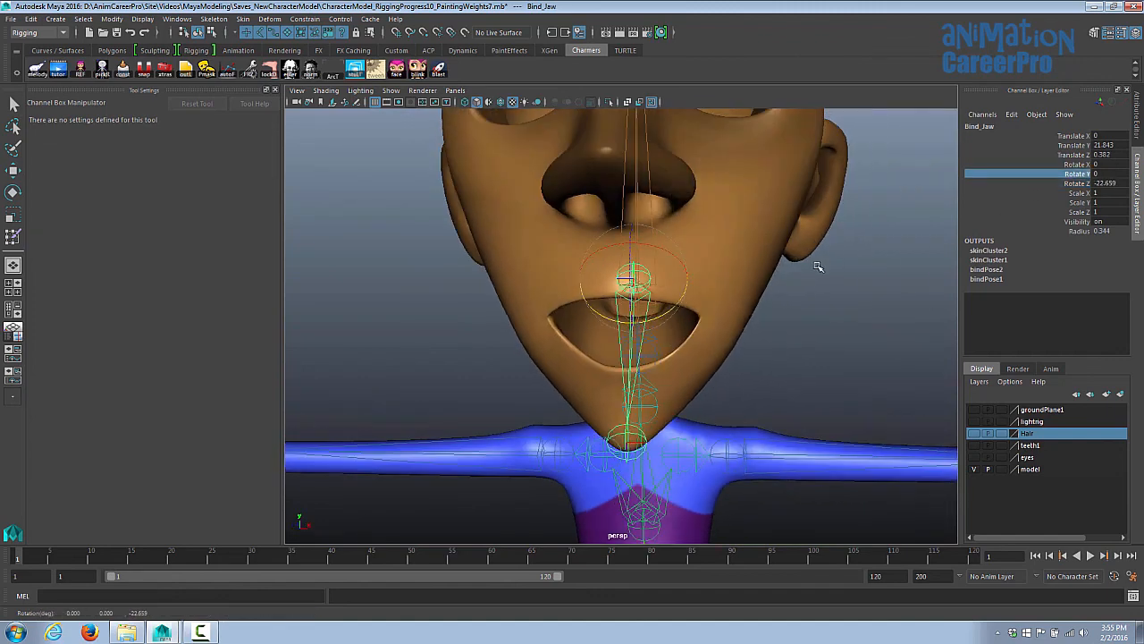
{"action": "middle_click_drag", "start_coordinate": [818, 261], "coordinate": [840, 277]}
{"action": "left_click_drag", "start_coordinate": [840, 277], "coordinate": [864, 282], "text": "alt"}
{"action": "key", "text": "ctrl+z"}
{"action": "middle_click_drag", "start_coordinate": [864, 282], "coordinate": [882, 286]}
{"action": "left_click_drag", "start_coordinate": [882, 287], "coordinate": [586, 295], "text": "alt"}
{"action": "middle_click_drag", "start_coordinate": [585, 295], "coordinate": [565, 288]}
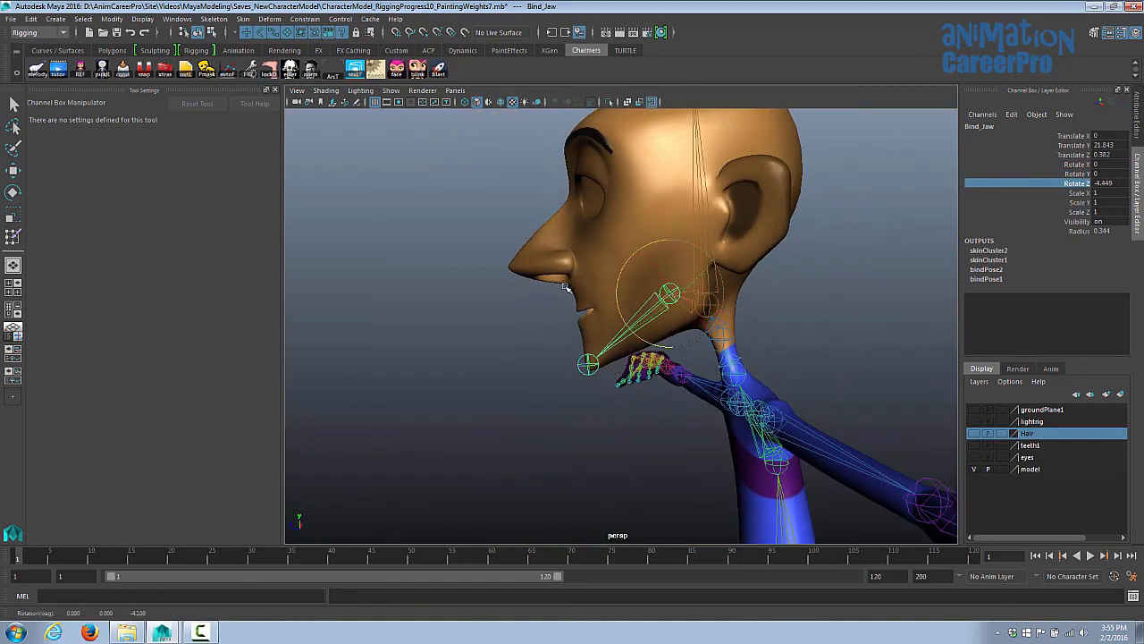
{"action": "left_click_drag", "start_coordinate": [542, 294], "coordinate": [725, 309], "text": "alt"}
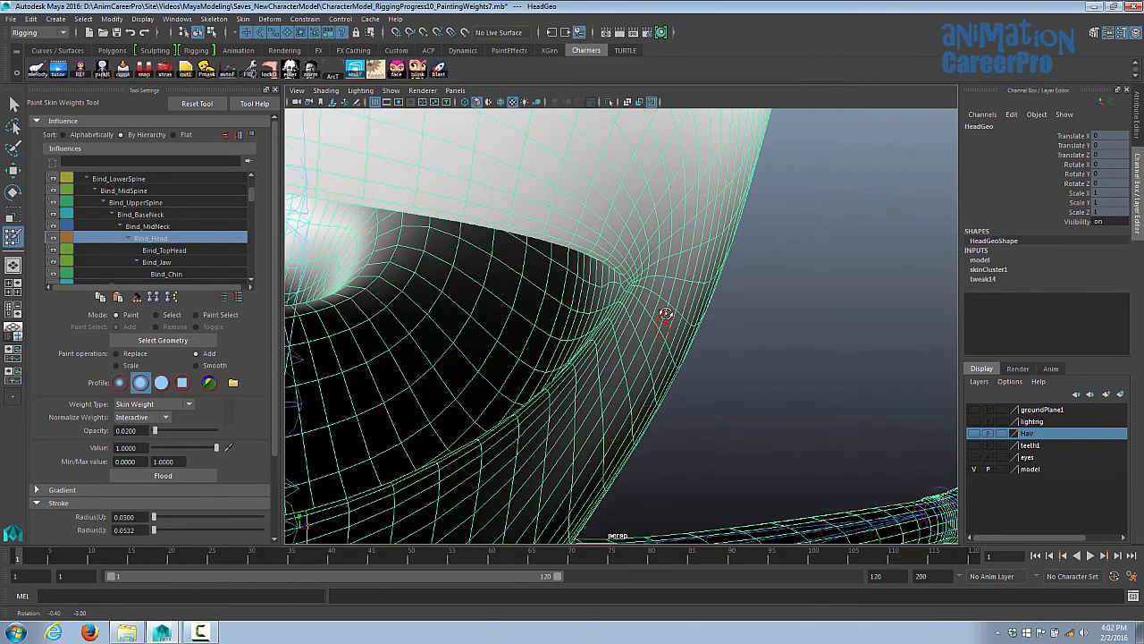
- Add Bind_Head weight at the mouth corner at opacity 0.02, reducing the brush radius to 0.02
{"action": "mouse_move", "coordinate": [669, 319]}
{"action": "left_mouse_down", "text": "alt"}
{"action": "mouse_move", "coordinate": [658, 332]}
{"action": "mouse_move", "coordinate": [861, 312]}
{"action": "left_mouse_up", "text": "alt"}
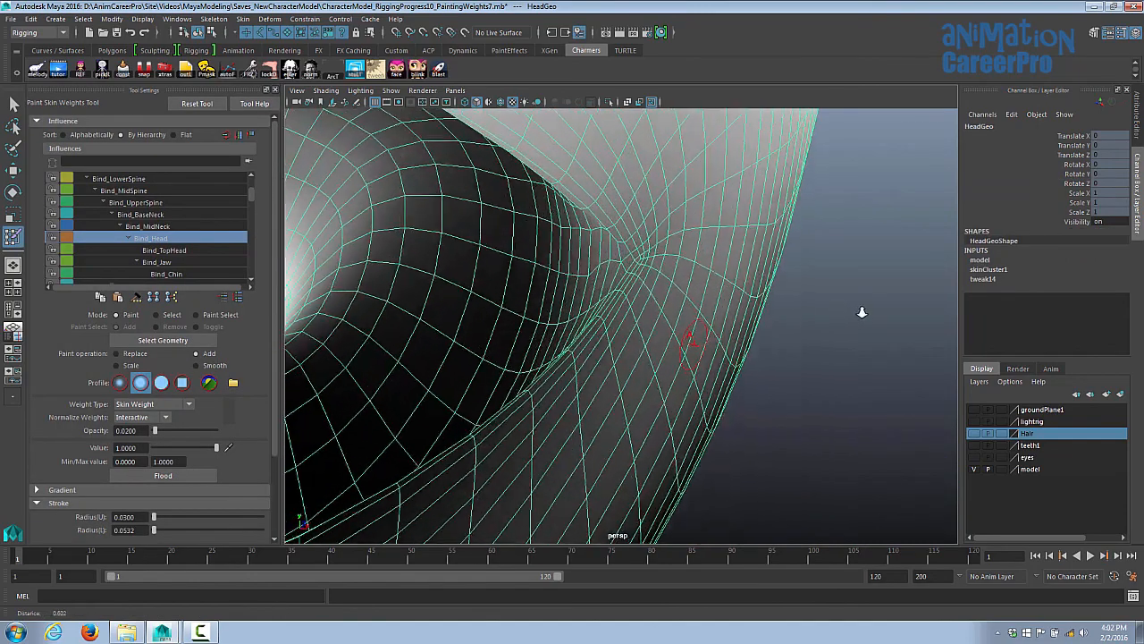
{"action": "middle_click_drag", "start_coordinate": [861, 312], "coordinate": [721, 309], "text": "alt"}
{"action": "right_click_drag", "start_coordinate": [720, 310], "coordinate": [524, 222], "text": "alt"}
{"action": "mouse_move", "coordinate": [524, 222]}
{"action": "left_mouse_down", "text": "alt"}
{"action": "mouse_move", "coordinate": [697, 271]}
{"action": "mouse_move", "coordinate": [672, 278]}
{"action": "mouse_move", "coordinate": [710, 272]}
{"action": "mouse_move", "coordinate": [613, 307]}
{"action": "mouse_move", "coordinate": [443, 340]}
{"action": "left_mouse_up", "text": "alt"}
{"action": "right_click_drag", "start_coordinate": [594, 347], "coordinate": [697, 353], "text": "alt"}
{"action": "left_click_drag", "start_coordinate": [138, 518], "coordinate": [123, 517]}
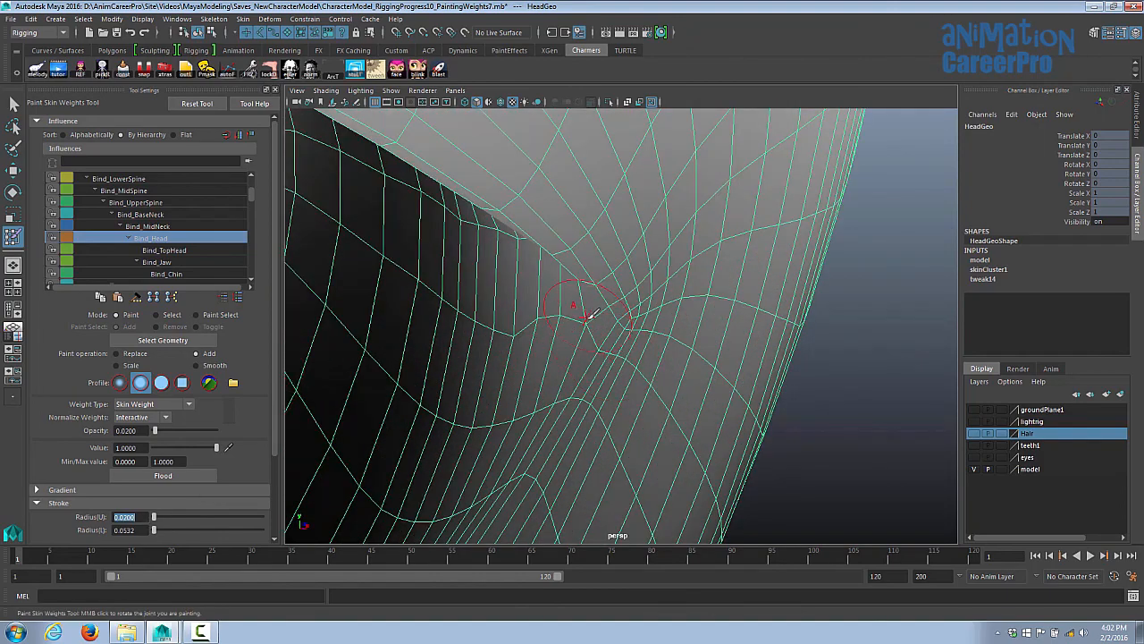
{"action": "mouse_move", "coordinate": [585, 316]}
{"action": "left_mouse_down", "text": "alt"}
{"action": "mouse_move", "coordinate": [568, 331]}
{"action": "mouse_move", "coordinate": [633, 346]}
{"action": "mouse_move", "coordinate": [593, 331]}
{"action": "left_mouse_up", "text": "alt"}
{"action": "left_click_drag", "start_coordinate": [509, 313], "coordinate": [596, 336], "text": "alt"}
- Smooth the Bind_Head weight at the mouth corner with brush radius 0.02, varying the opacity between about 0.22 and 0.38
{"action": "left_click_drag", "start_coordinate": [154, 430], "coordinate": [170, 435]}
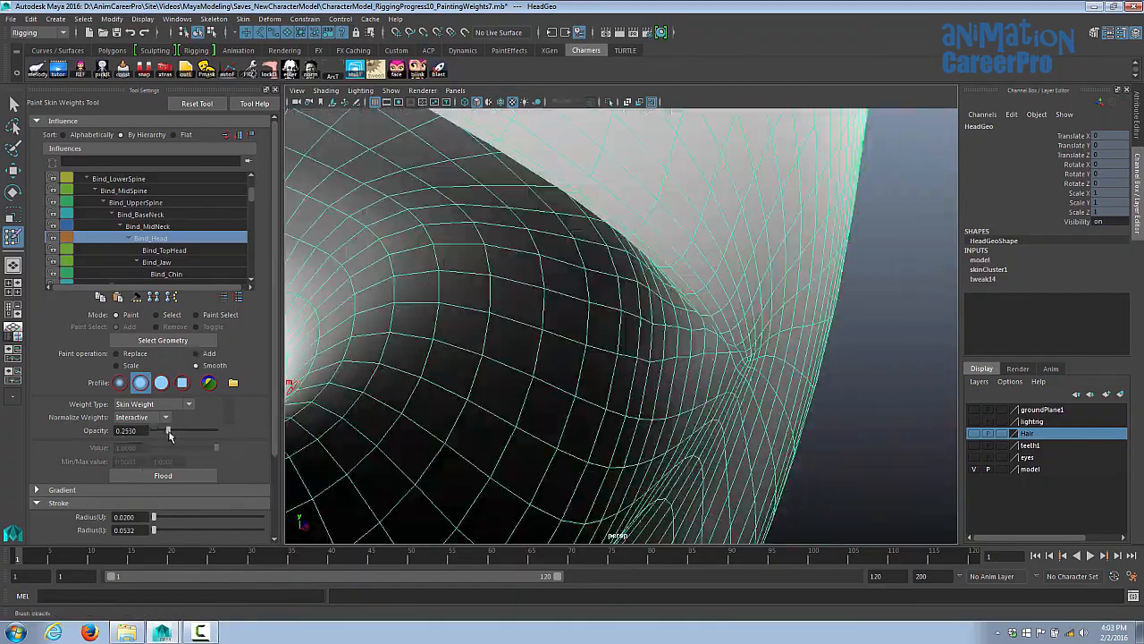
{"action": "left_click_drag", "start_coordinate": [721, 318], "coordinate": [644, 290], "text": "alt"}
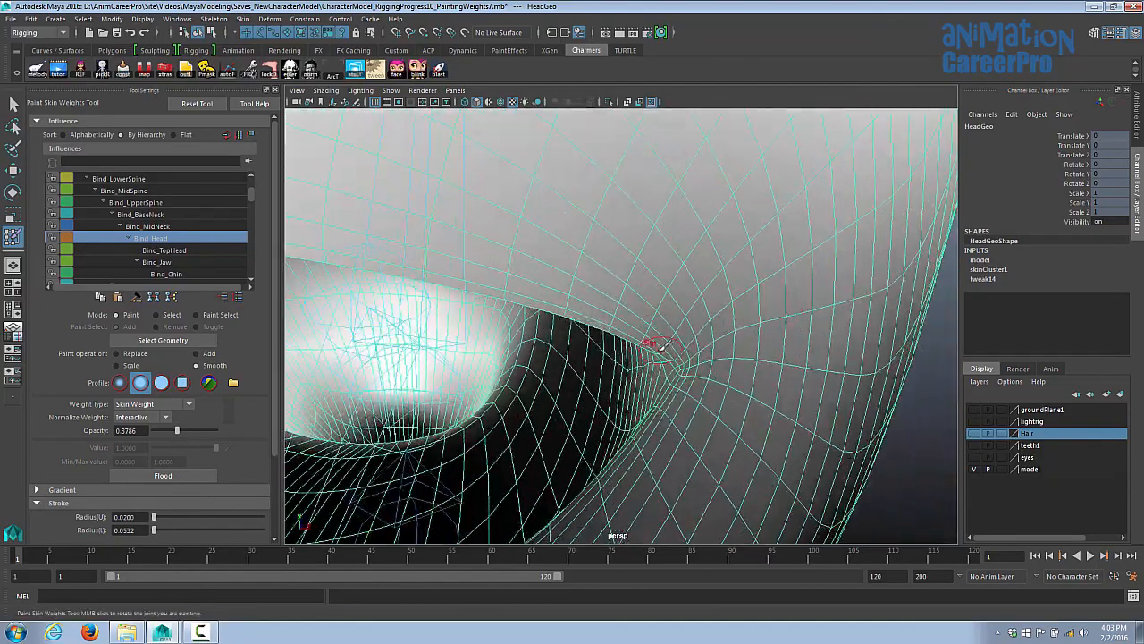
{"action": "left_click_drag", "start_coordinate": [663, 344], "coordinate": [692, 349], "text": "alt"}
{"action": "left_click_drag", "start_coordinate": [177, 431], "coordinate": [173, 438]}
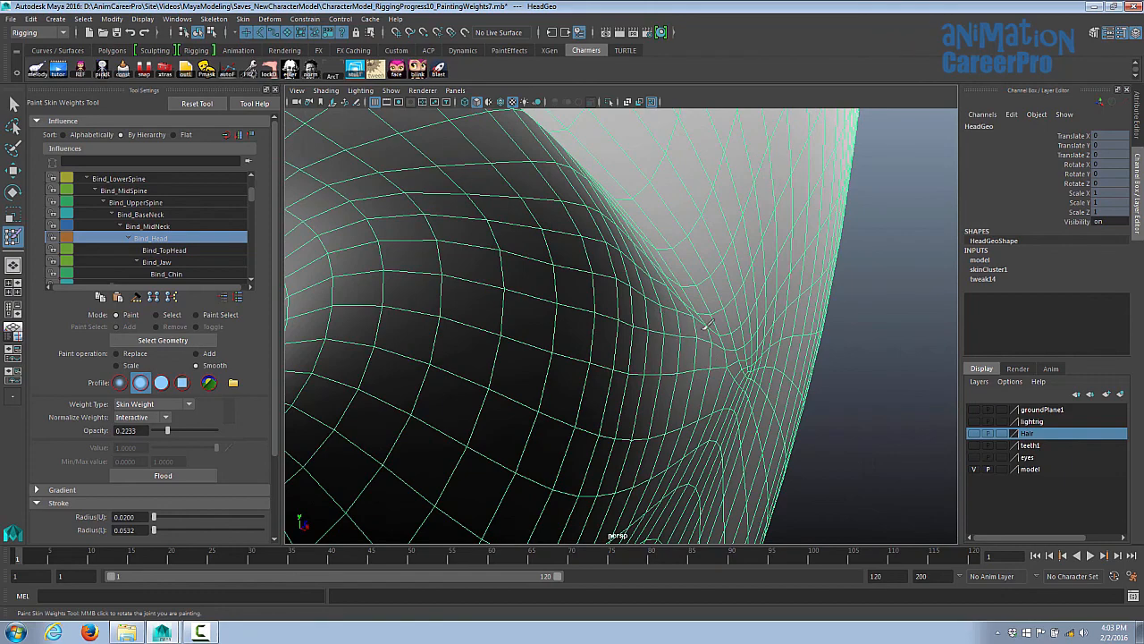
{"action": "left_click_drag", "start_coordinate": [706, 323], "coordinate": [721, 314], "text": "alt"}
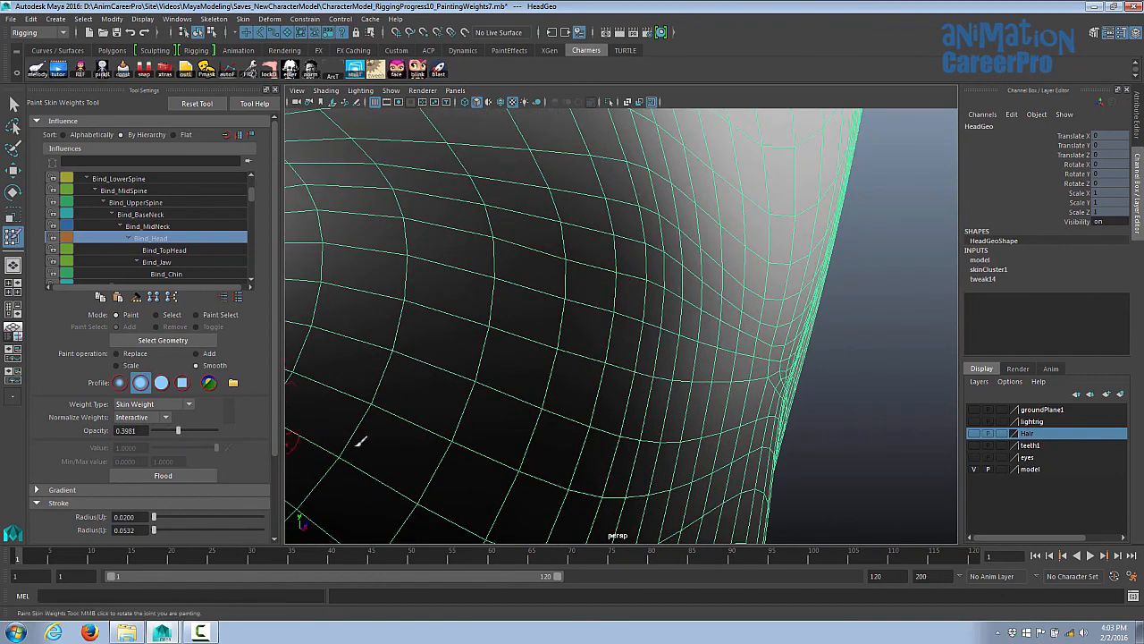
- Open the mouth by rotating the Bind_Jaw joint to about -16.2 in Z and check the jaw deformation in profile
{"action": "left_click_drag", "start_coordinate": [361, 441], "coordinate": [685, 378], "text": "alt"}
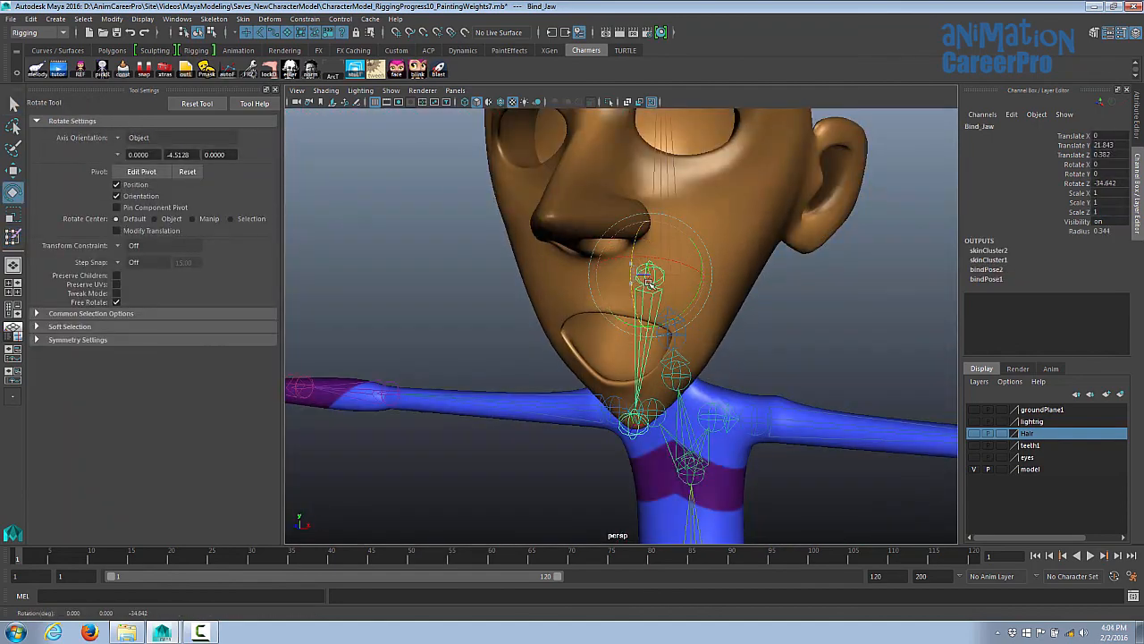
{"action": "left_click", "coordinate": [1072, 145]}
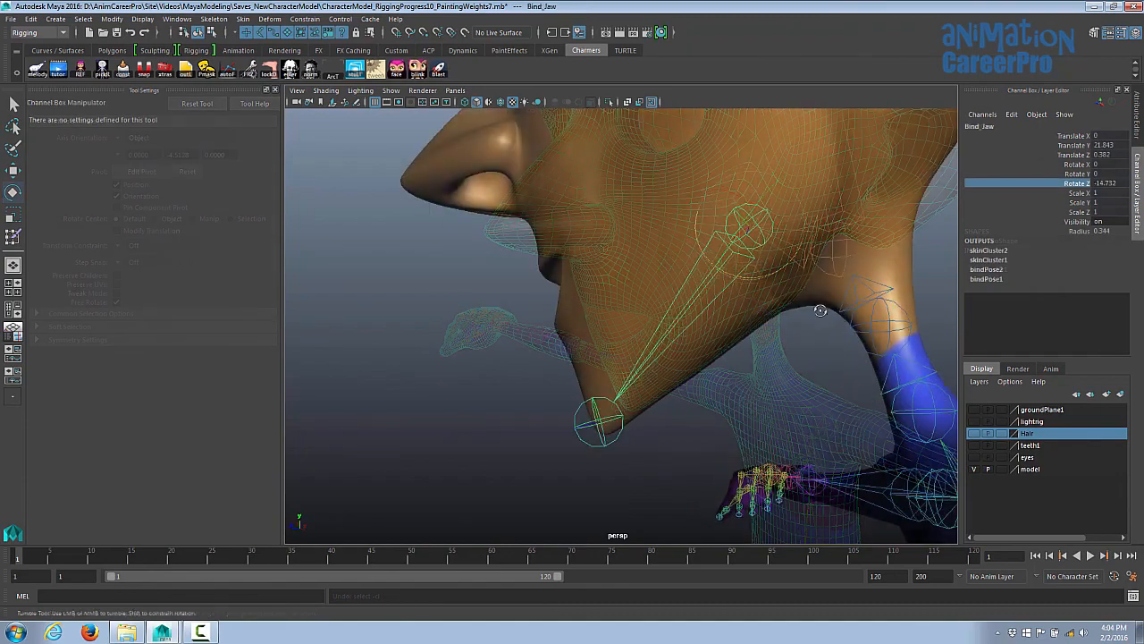
{"action": "left_click_drag", "start_coordinate": [778, 393], "coordinate": [809, 383], "text": "alt"}
{"action": "left_click", "coordinate": [594, 386]}
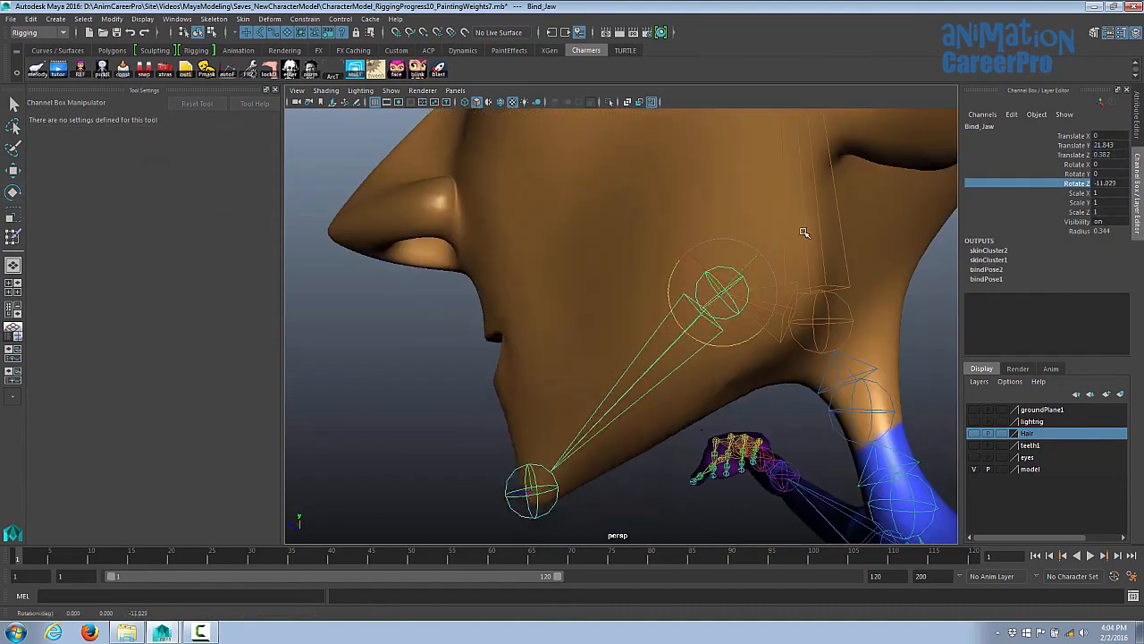
{"action": "mouse_move", "coordinate": [804, 235]}
{"action": "middle_mouse_down"}
{"action": "mouse_move", "coordinate": [799, 215]}
{"action": "mouse_move", "coordinate": [792, 238]}
{"action": "mouse_move", "coordinate": [787, 227]}
{"action": "middle_mouse_up"}
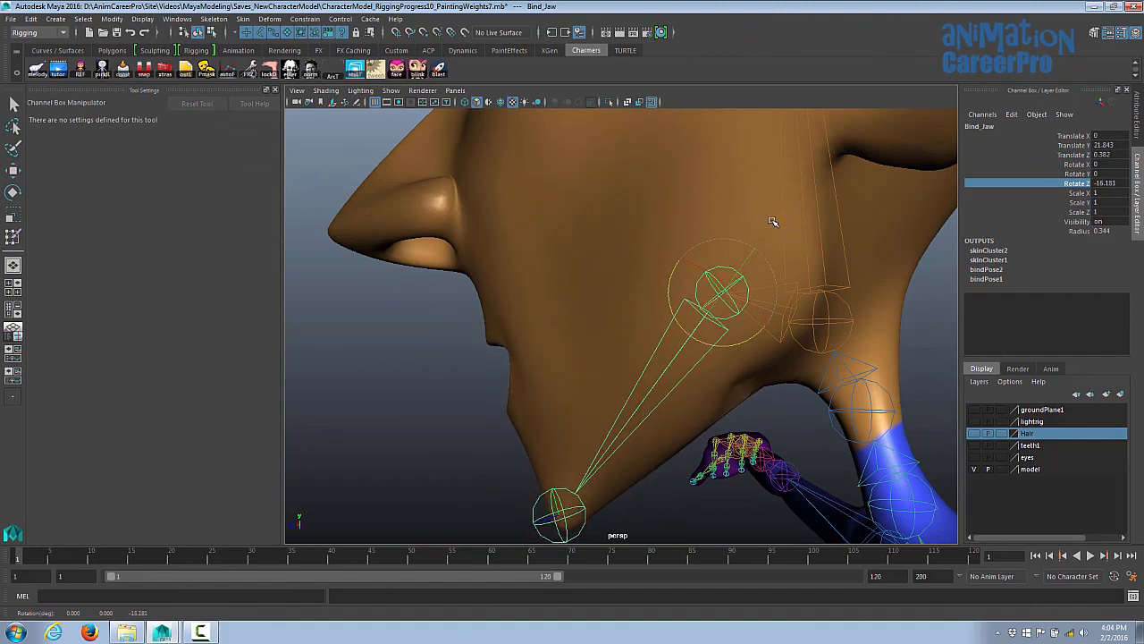
{"action": "left_click", "coordinate": [783, 249]}
{"action": "left_click_drag", "start_coordinate": [784, 250], "coordinate": [795, 315], "text": "alt"}
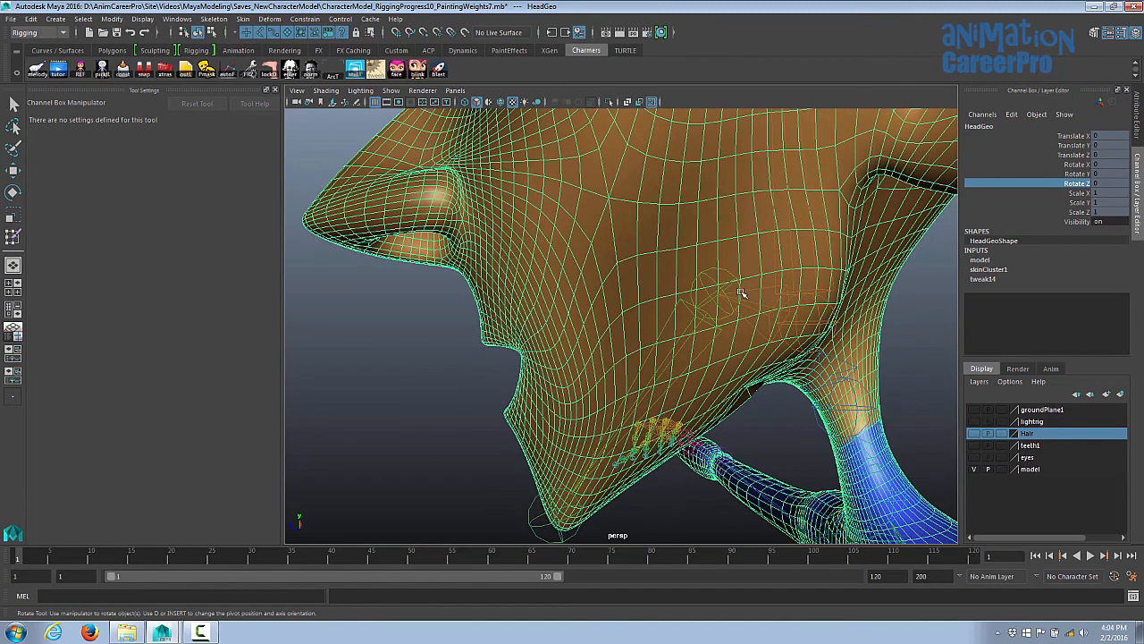
{"action": "left_click", "coordinate": [703, 270]}
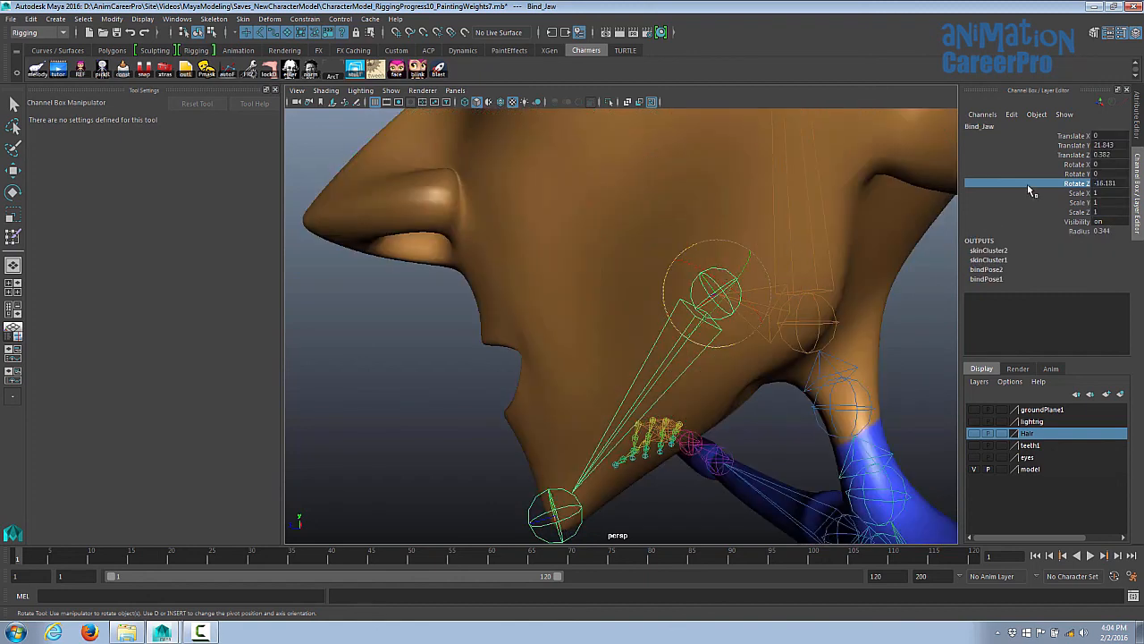
{"action": "middle_click_drag", "start_coordinate": [868, 273], "coordinate": [839, 284]}
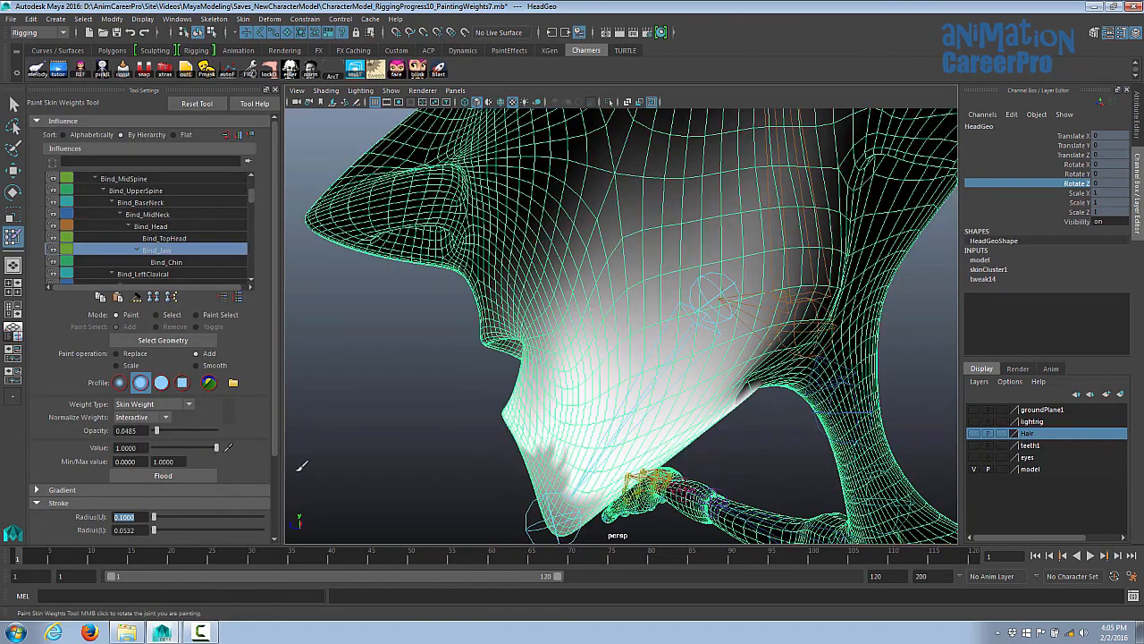
- Add Bind_Jaw weight to the rear cheek around the jaw joint with brush radius 0.2 at opacity 0.0485
{"action": "left_click_drag", "start_coordinate": [806, 306], "coordinate": [784, 250], "text": "alt"}
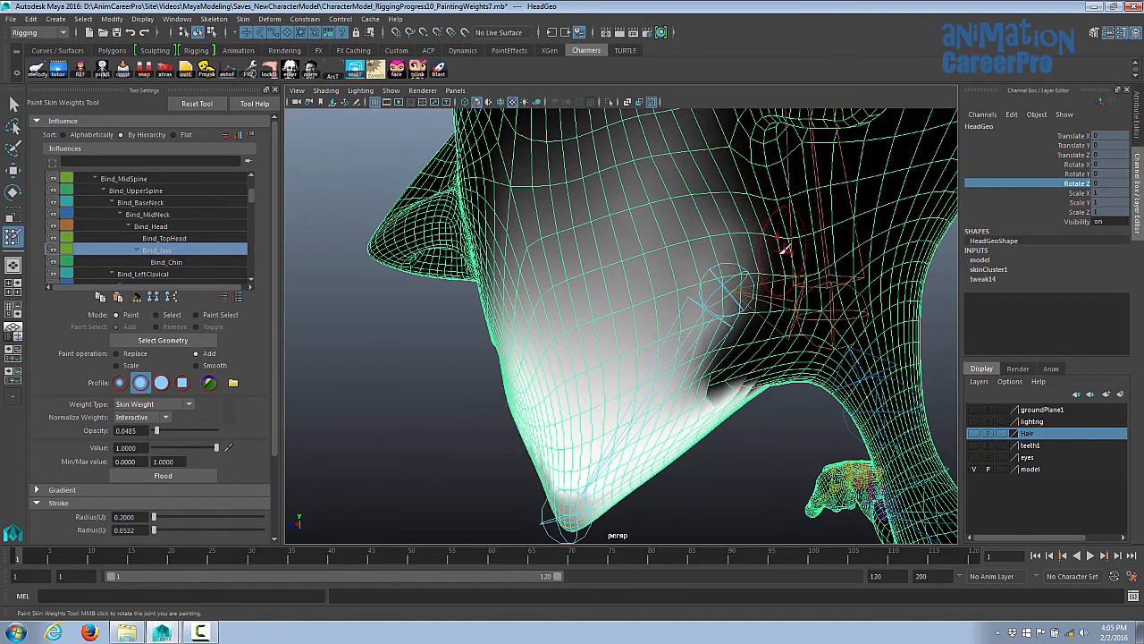
{"action": "left_click_drag", "start_coordinate": [736, 313], "coordinate": [669, 278]}
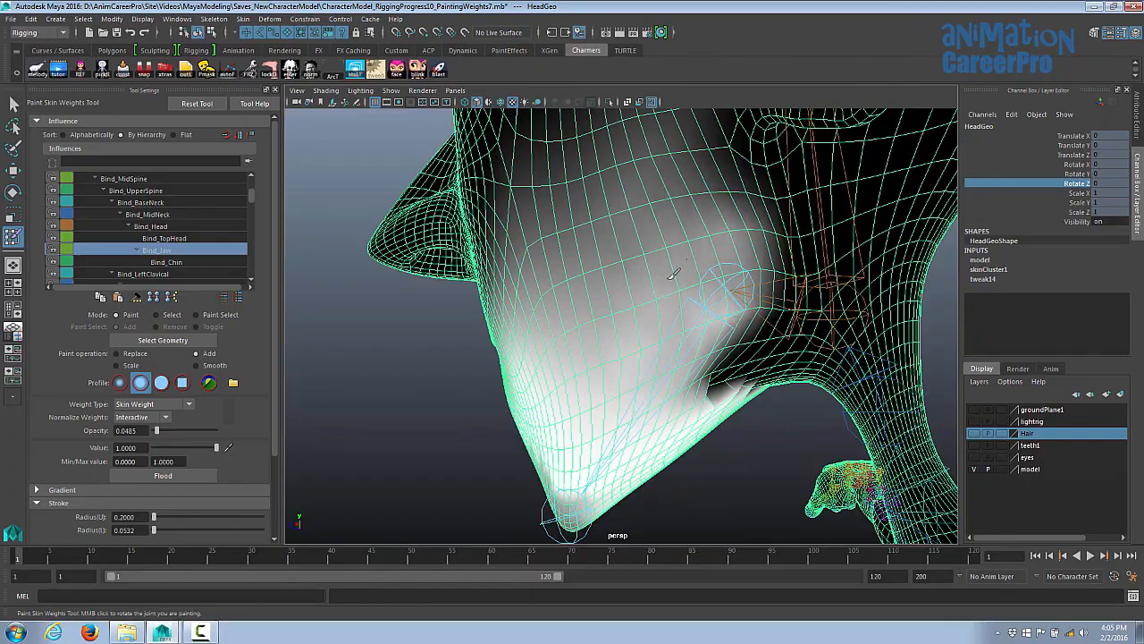
{"action": "left_click_drag", "start_coordinate": [749, 230], "coordinate": [443, 285], "text": "alt"}
- Smooth the Bind_Jaw weights along the cheek and jawline with brush radius 0.2 at opacity 0.767
{"action": "left_click", "coordinate": [196, 365]}
{"action": "left_click_drag", "start_coordinate": [157, 431], "coordinate": [215, 431]}
{"action": "left_click_drag", "start_coordinate": [679, 299], "coordinate": [639, 290], "text": "alt"}
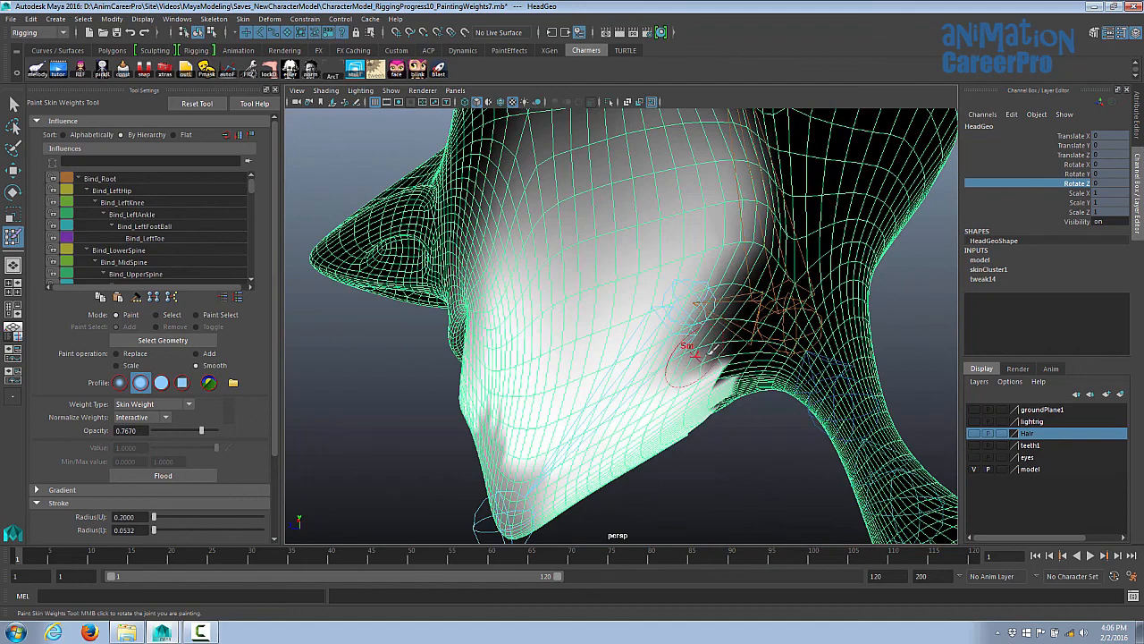
{"action": "left_click_drag", "start_coordinate": [695, 355], "coordinate": [722, 334], "text": "alt"}
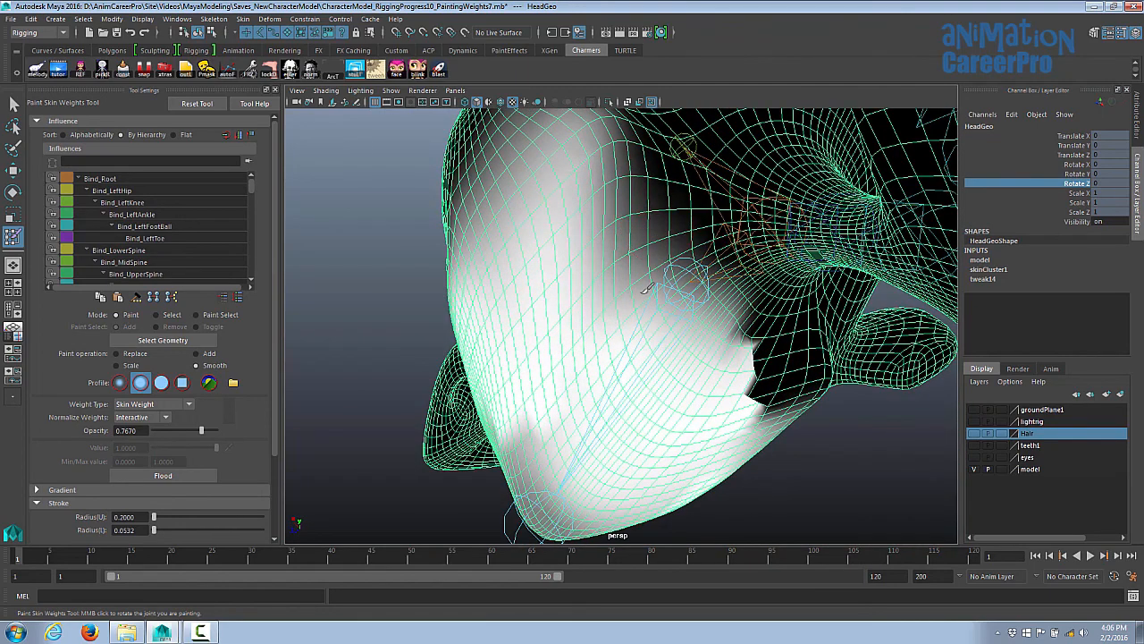
{"action": "left_click_drag", "start_coordinate": [646, 288], "coordinate": [690, 332], "text": "alt"}
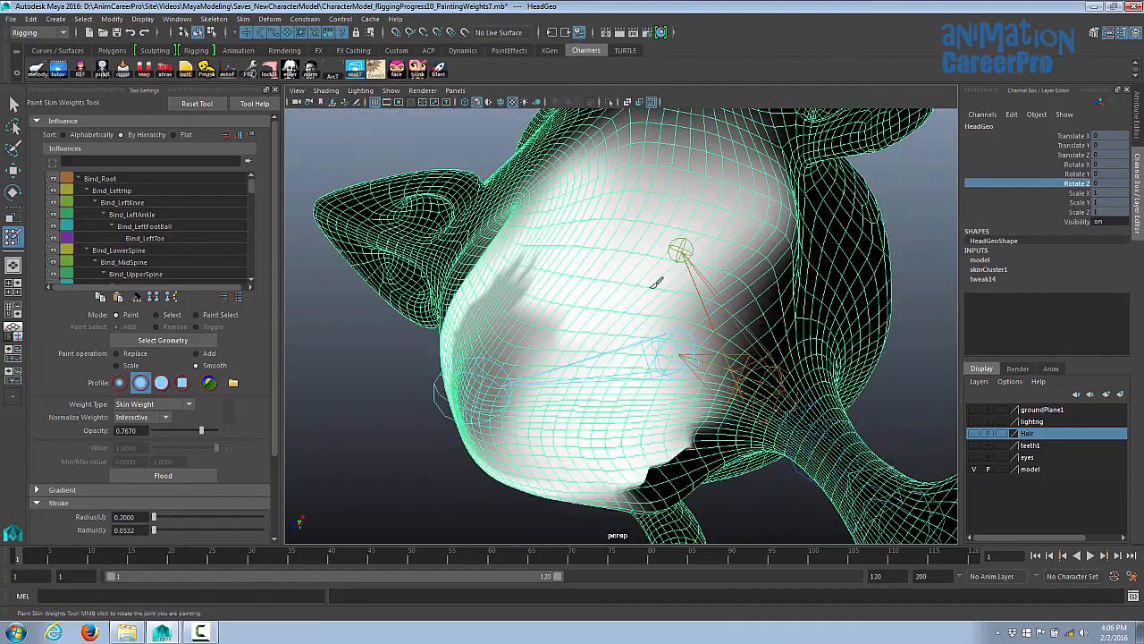
{"action": "mouse_move", "coordinate": [657, 282]}
{"action": "left_mouse_down", "text": "alt"}
{"action": "mouse_move", "coordinate": [715, 257]}
{"action": "mouse_move", "coordinate": [514, 317]}
{"action": "mouse_move", "coordinate": [684, 273]}
{"action": "left_mouse_up", "text": "alt"}
- Leave weight painting and test the smoothed jaw in profile by rotating Bind_Jaw to about -16.7 in Z
{"action": "key", "text": "q"}
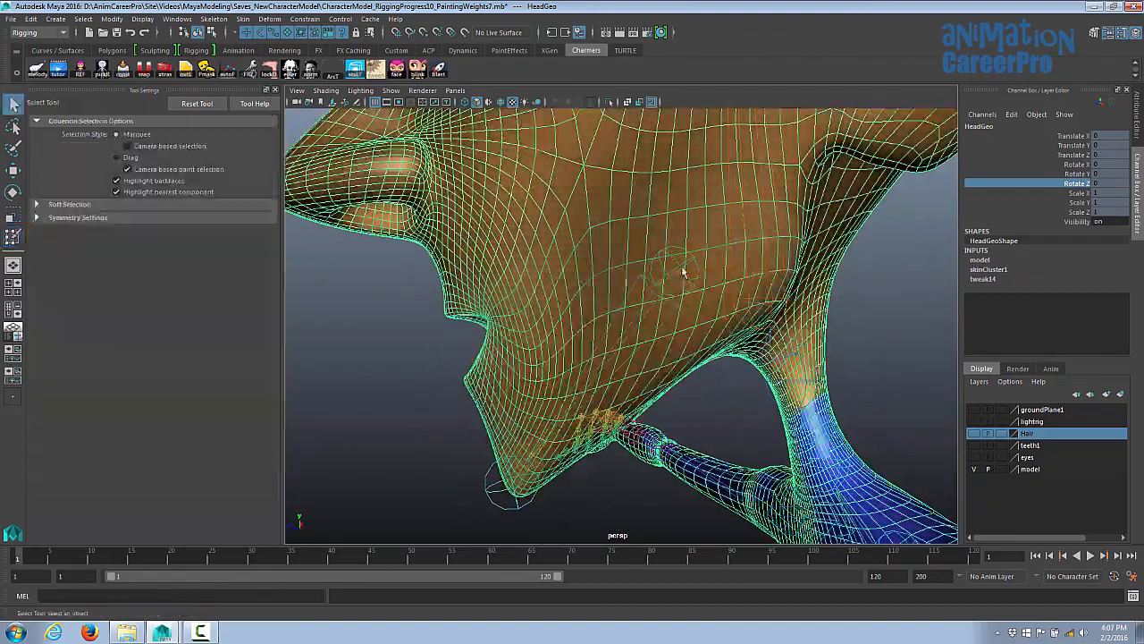
{"action": "left_click", "coordinate": [682, 270]}
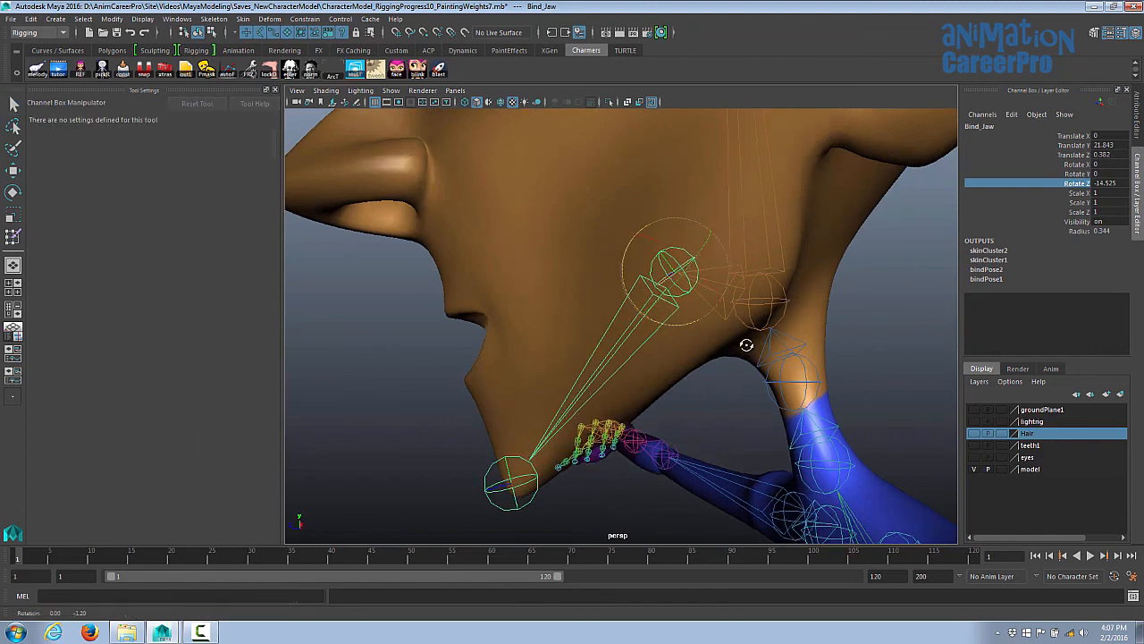
{"action": "middle_click_drag", "start_coordinate": [746, 342], "coordinate": [702, 385]}
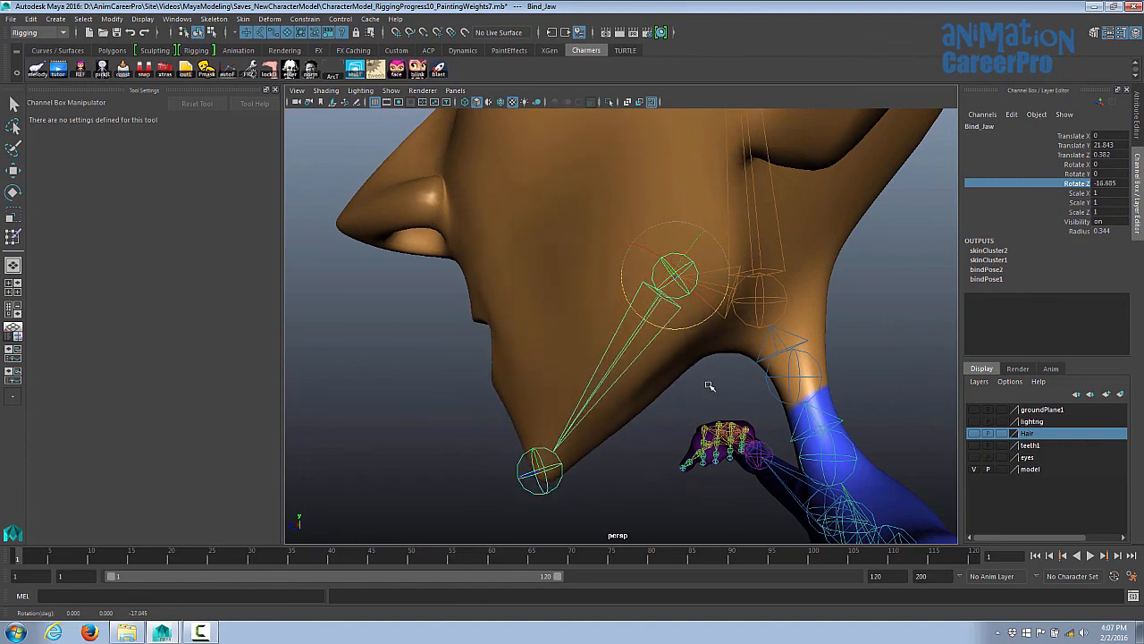
- Save the scene as CharacterModel_RiggingProgress11_PaintingWeights8.mb and mirror the skin weights of HeadGeo
{"action": "key", "text": "ctrl+shift+s"}
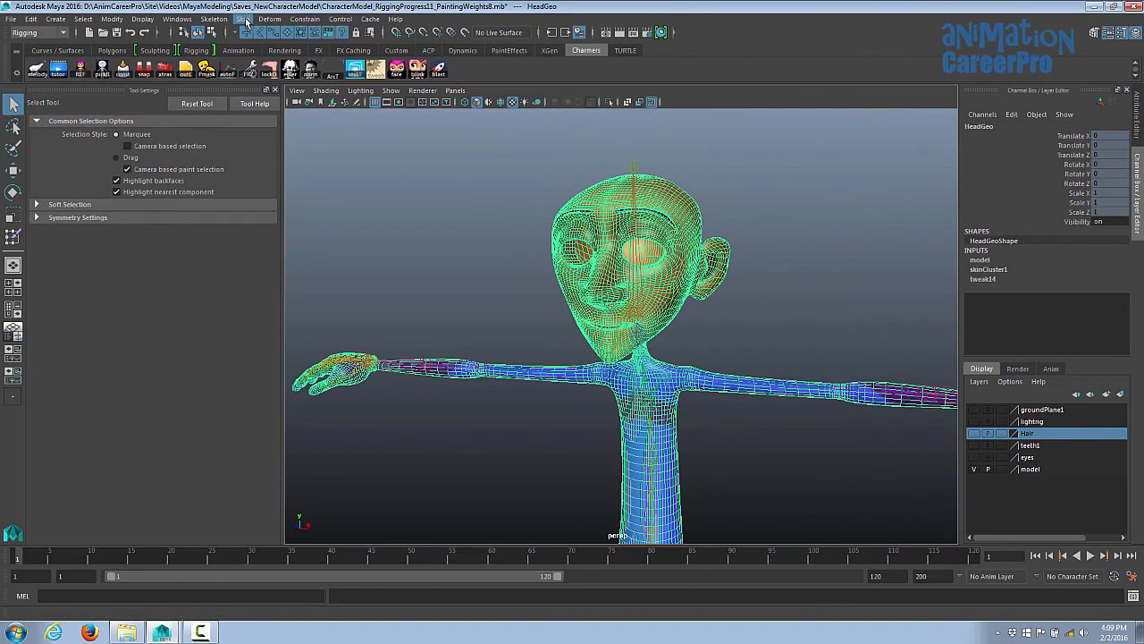
{"action": "left_click", "coordinate": [243, 18]}
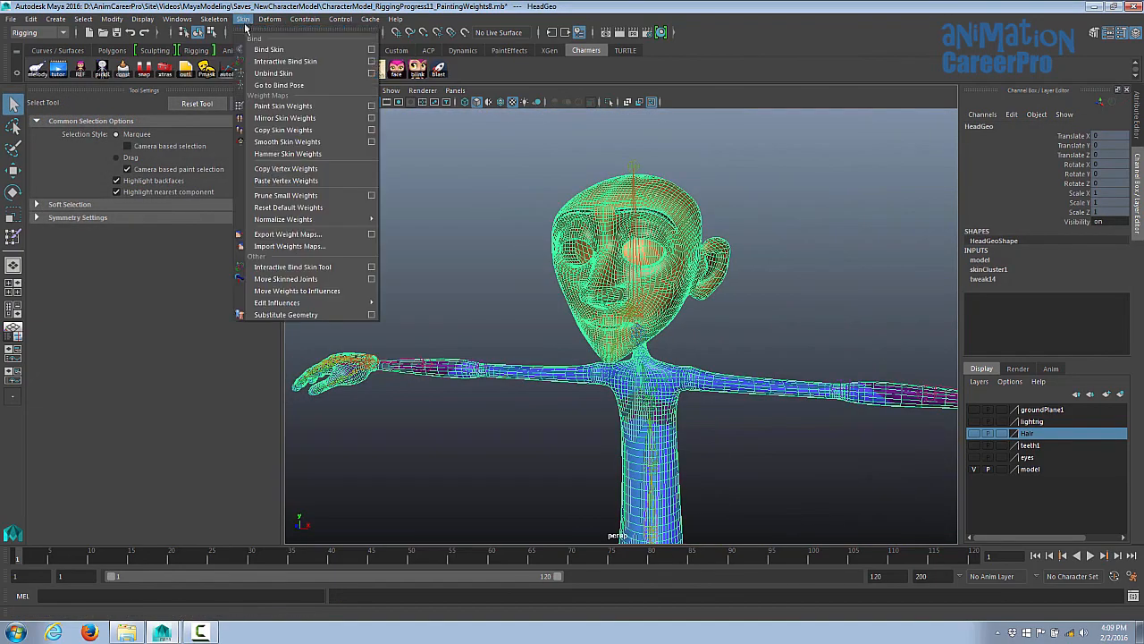
{"action": "left_click", "coordinate": [316, 119]}
{"action": "left_click", "coordinate": [778, 270]}
- Test the mirrored head weights from the opposite profile by rotating the Bind_Jaw joint in Z
{"action": "right_click_drag", "start_coordinate": [669, 313], "coordinate": [901, 338], "text": "alt"}
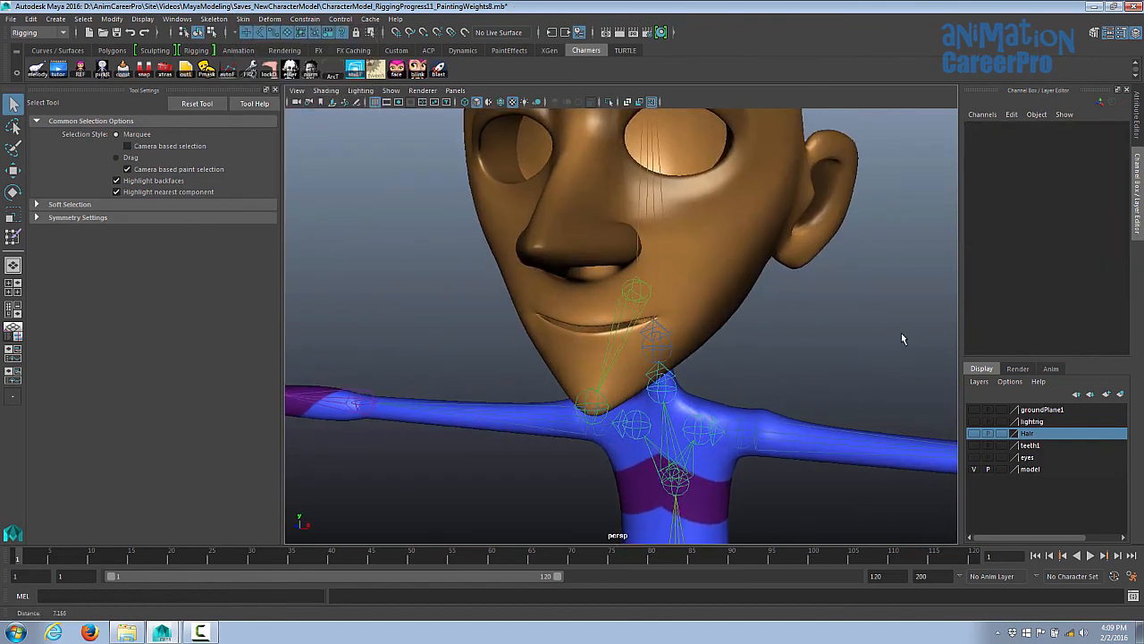
{"action": "left_click", "coordinate": [650, 300]}
{"action": "left_click_drag", "start_coordinate": [650, 301], "coordinate": [974, 227], "text": "alt"}
{"action": "left_click", "coordinate": [1053, 173]}
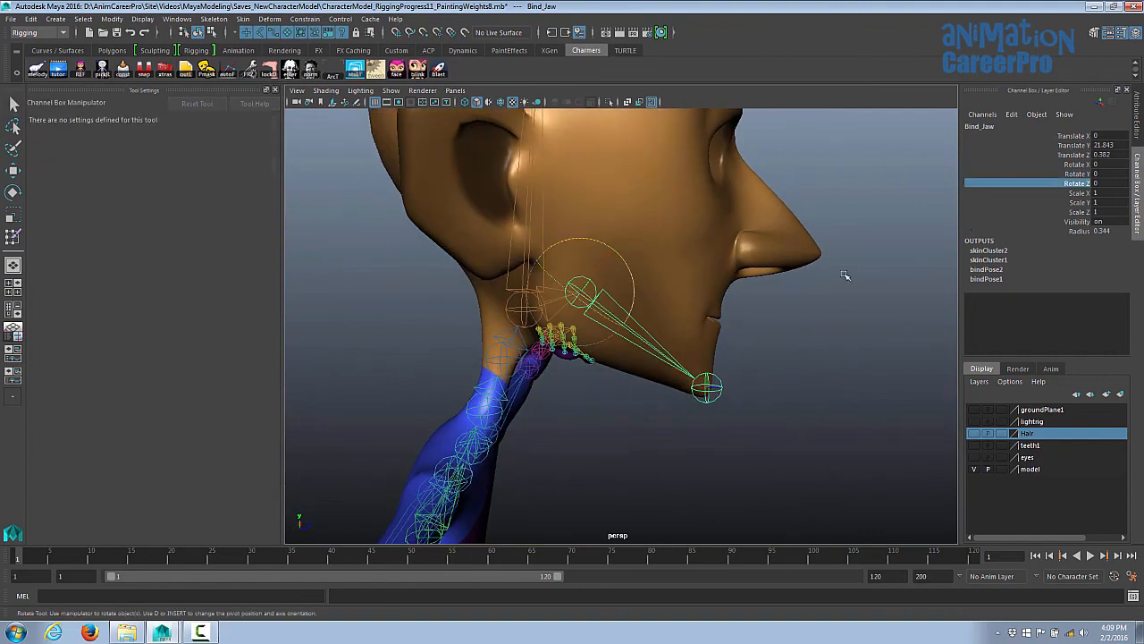
{"action": "mouse_move", "coordinate": [845, 275]}
{"action": "middle_mouse_down"}
{"action": "mouse_move", "coordinate": [832, 263]}
{"action": "mouse_move", "coordinate": [862, 270]}
{"action": "middle_mouse_up"}
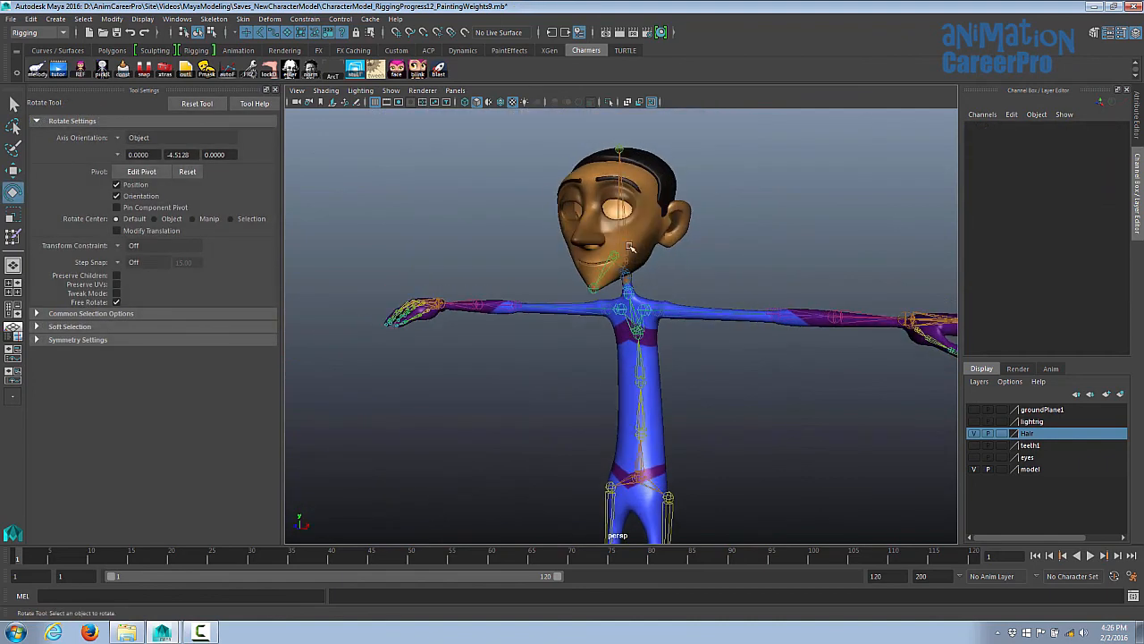
- Test the shoulder deformation by rotating the left and right shoulder joints to lower both arms
{"action": "left_click_drag", "start_coordinate": [629, 246], "coordinate": [628, 305], "text": "alt"}
{"action": "left_click", "coordinate": [637, 280]}
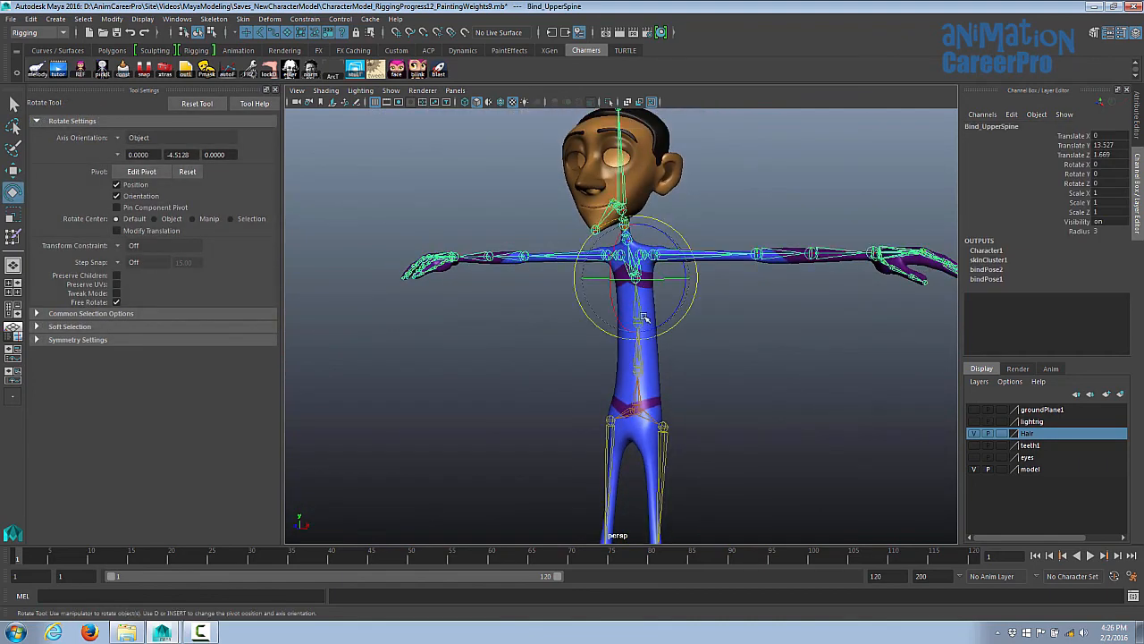
{"action": "key", "text": "q"}
{"action": "left_click", "coordinate": [658, 256]}
{"action": "left_click_drag", "start_coordinate": [657, 256], "coordinate": [692, 257], "text": "alt"}
{"action": "right_click_drag", "start_coordinate": [823, 277], "coordinate": [901, 289], "text": "alt"}
{"action": "middle_click_drag", "start_coordinate": [798, 239], "coordinate": [788, 310], "text": "alt"}
{"action": "key", "text": "e"}
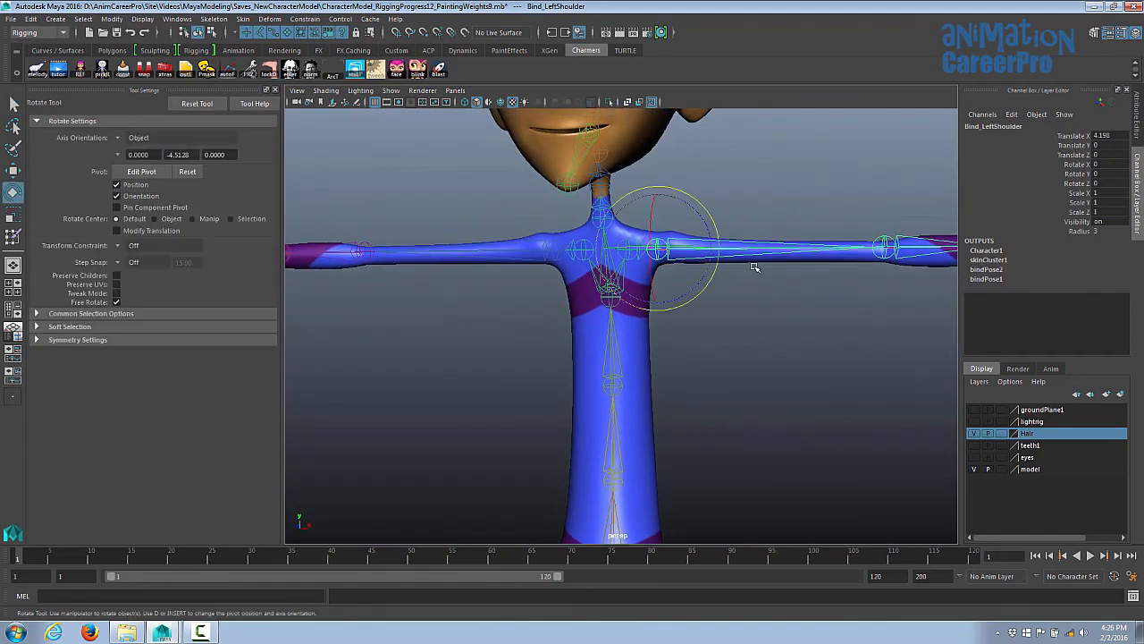
{"action": "mouse_move", "coordinate": [702, 220]}
{"action": "left_mouse_down"}
{"action": "mouse_move", "coordinate": [715, 255]}
{"action": "mouse_move", "coordinate": [708, 240]}
{"action": "left_mouse_up"}
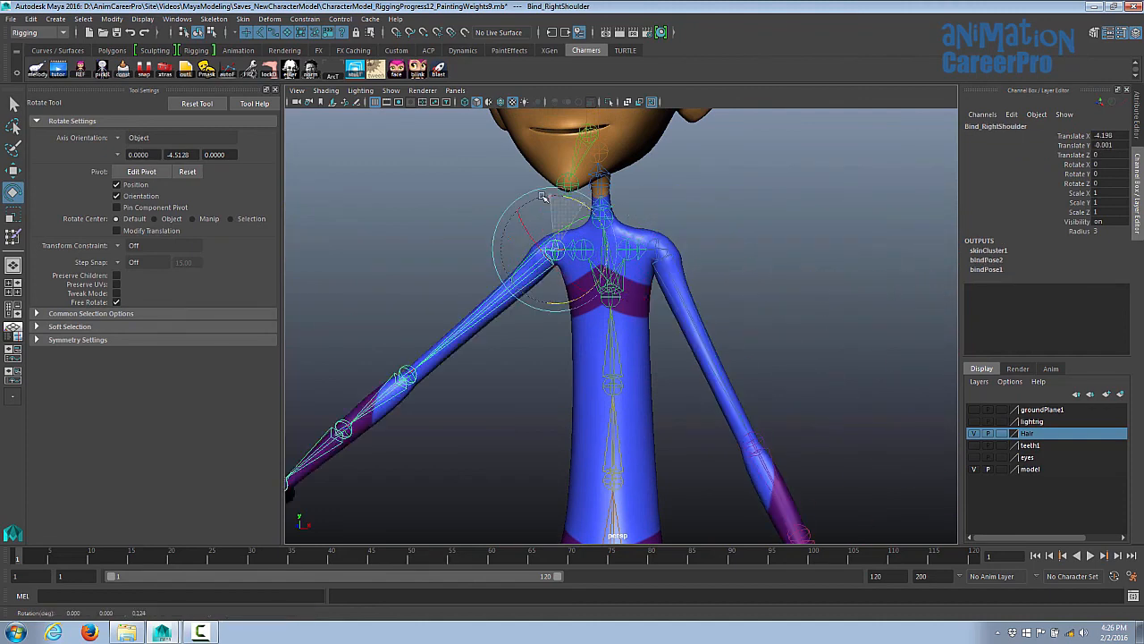
- Test the elbows by bending both forearms forward, rotating Bind_LeftElbow to about -73.8 in Y
{"action": "right_click_drag", "start_coordinate": [759, 295], "coordinate": [715, 295], "text": "alt"}
{"action": "middle_click_drag", "start_coordinate": [720, 340], "coordinate": [720, 290], "text": "alt"}
{"action": "left_click", "coordinate": [712, 373]}
{"action": "left_click_drag", "start_coordinate": [760, 373], "coordinate": [644, 373], "text": "alt"}
{"action": "left_click_drag", "start_coordinate": [693, 361], "coordinate": [722, 337]}
{"action": "left_click", "coordinate": [609, 356]}
{"action": "left_click_drag", "start_coordinate": [575, 337], "coordinate": [641, 313]}
{"action": "left_click", "coordinate": [730, 383]}
{"action": "left_click_drag", "start_coordinate": [689, 364], "coordinate": [669, 281]}
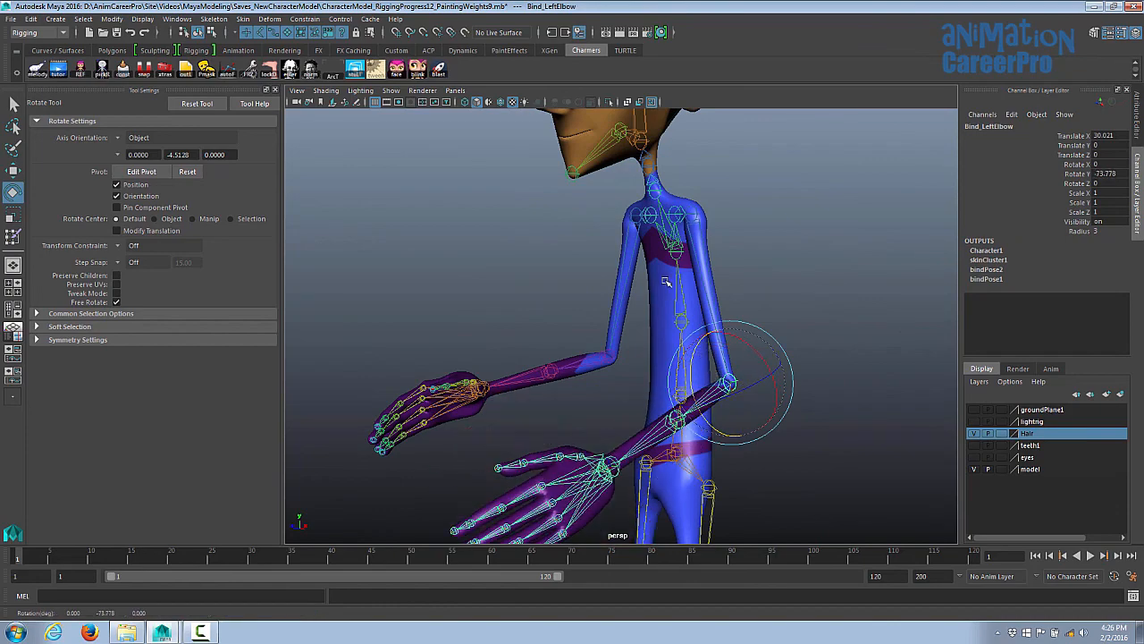
- Test the knee deformation by rotating both knee joints together to about 73 in X
{"action": "left_click_drag", "start_coordinate": [501, 420], "coordinate": [662, 501], "text": "alt"}
{"action": "middle_click_drag", "start_coordinate": [661, 500], "coordinate": [641, 317], "text": "alt"}
{"action": "left_click_drag", "start_coordinate": [641, 316], "coordinate": [625, 331], "text": "alt"}
{"action": "left_click", "coordinate": [596, 413]}
{"action": "key", "text": "q"}
{"action": "left_click", "coordinate": [628, 411], "text": "shift"}
{"action": "left_click", "coordinate": [1076, 165]}
{"action": "middle_click_drag", "start_coordinate": [715, 358], "coordinate": [715, 260], "text": "alt"}
{"action": "right_click_drag", "start_coordinate": [679, 268], "coordinate": [760, 268], "text": "alt"}
{"action": "left_click_drag", "start_coordinate": [670, 277], "coordinate": [742, 259], "text": "alt"}
{"action": "middle_click_drag", "start_coordinate": [777, 222], "coordinate": [899, 220]}
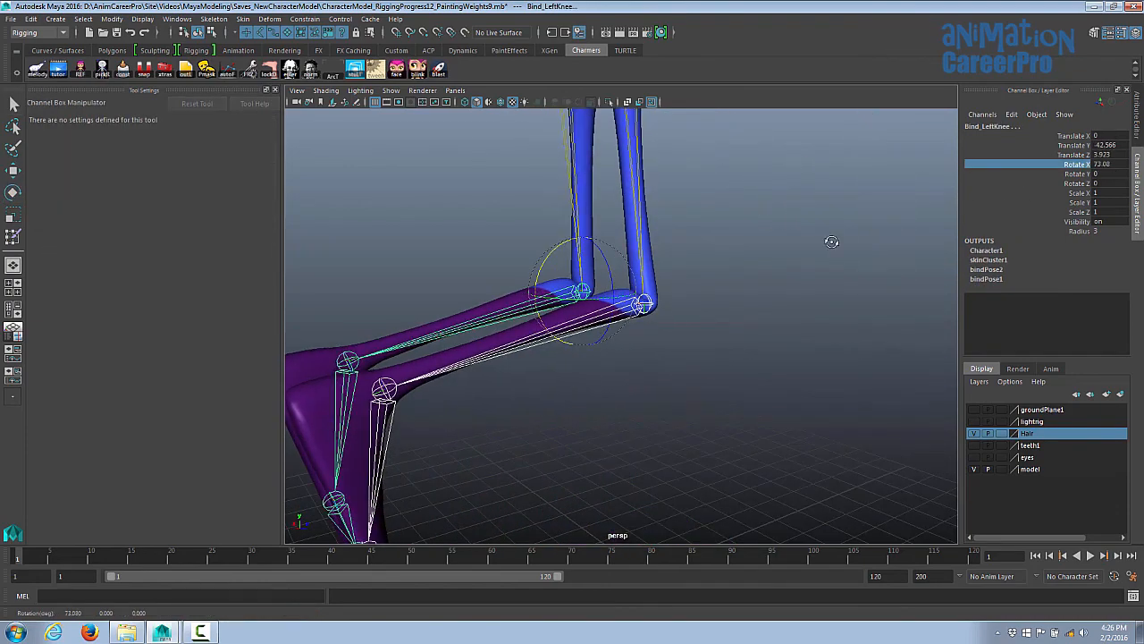
- Test the ankle deformation by rotating both ankle joints together to about 44.5 in X
{"action": "left_click_drag", "start_coordinate": [828, 242], "coordinate": [748, 258], "text": "alt"}
{"action": "middle_click_drag", "start_coordinate": [748, 257], "coordinate": [806, 247], "text": "alt"}
{"action": "left_click_drag", "start_coordinate": [427, 305], "coordinate": [488, 369]}
{"action": "key", "text": "e"}
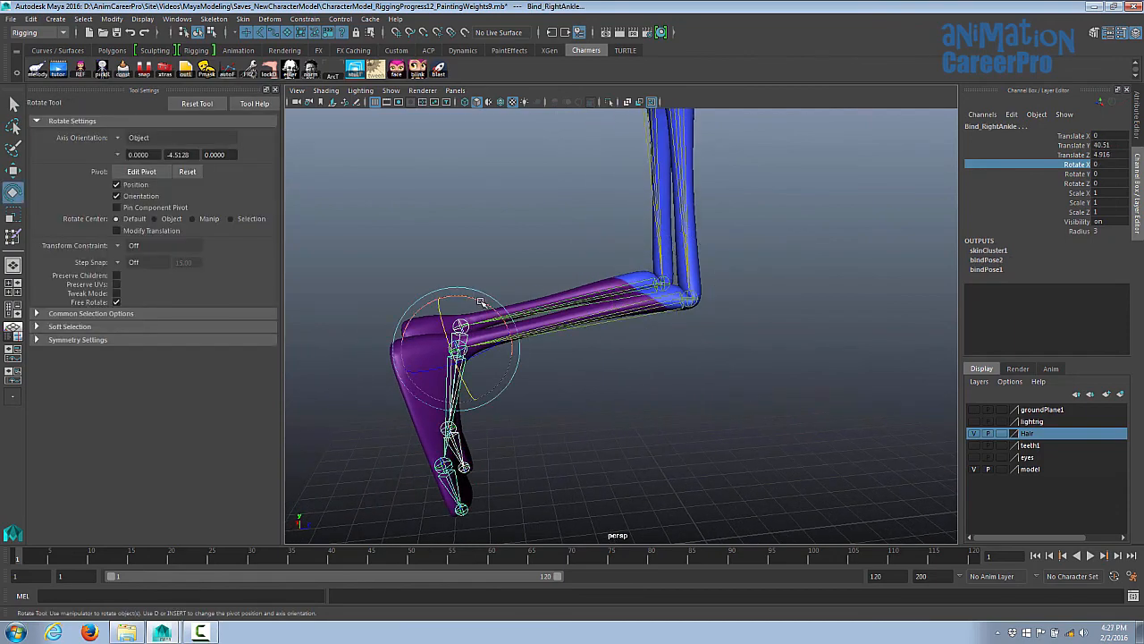
{"action": "left_click_drag", "start_coordinate": [480, 303], "coordinate": [518, 334]}
{"action": "left_click_drag", "start_coordinate": [518, 334], "coordinate": [500, 329], "text": "alt"}
{"action": "right_click_drag", "start_coordinate": [572, 329], "coordinate": [500, 329], "text": "alt"}
{"action": "left_click_drag", "start_coordinate": [572, 328], "coordinate": [490, 329], "text": "alt"}
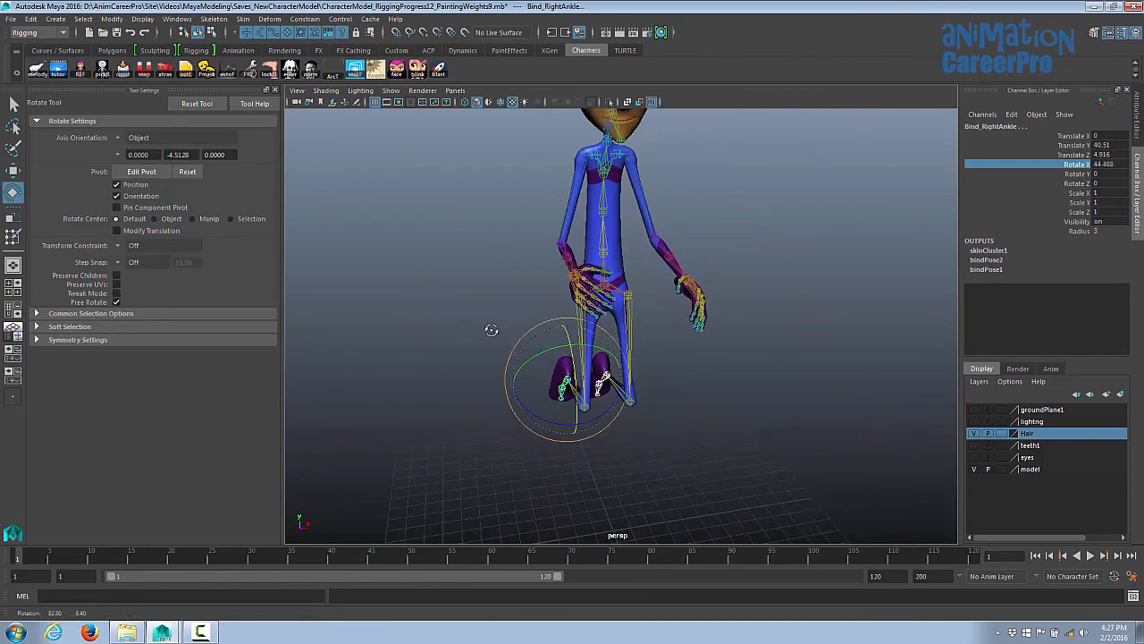
- Test the waist by rotating Bind_LowerSpine to about -1.5 in Z and bending it forward to about 9.3 in X
{"action": "right_click_drag", "start_coordinate": [490, 329], "coordinate": [572, 313], "text": "alt"}
{"action": "left_click_drag", "start_coordinate": [572, 313], "coordinate": [587, 295], "text": "alt"}
{"action": "key", "text": "q"}
{"action": "left_click", "coordinate": [586, 273]}
{"action": "left_click", "coordinate": [1077, 183]}
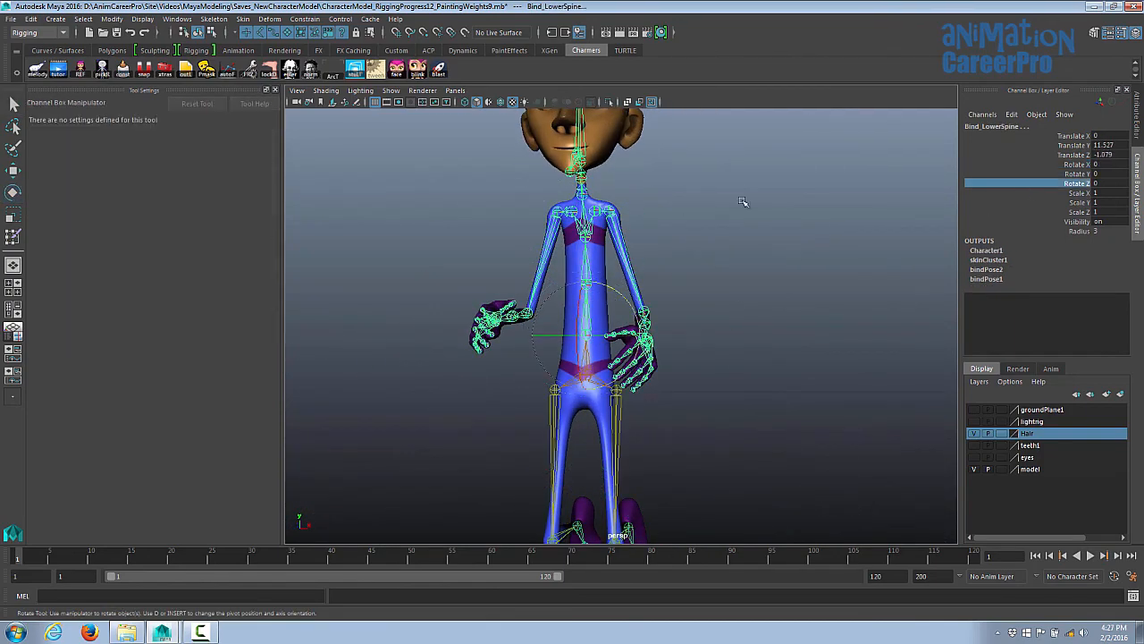
{"action": "middle_click_drag", "start_coordinate": [690, 205], "coordinate": [685, 232]}
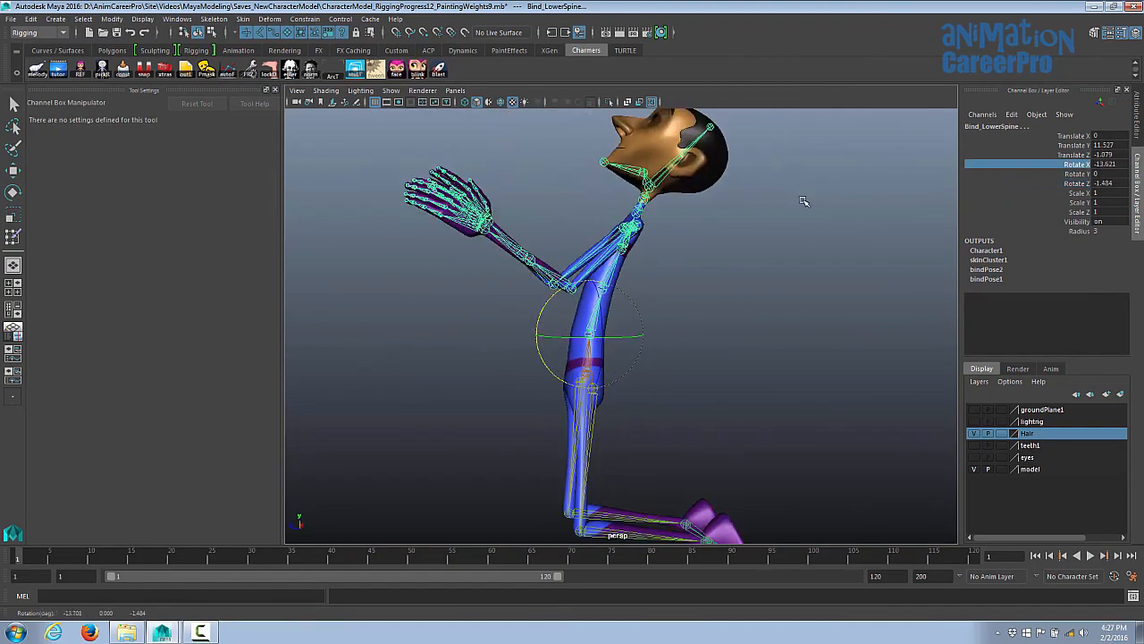
{"action": "middle_click_drag", "start_coordinate": [803, 201], "coordinate": [744, 214]}
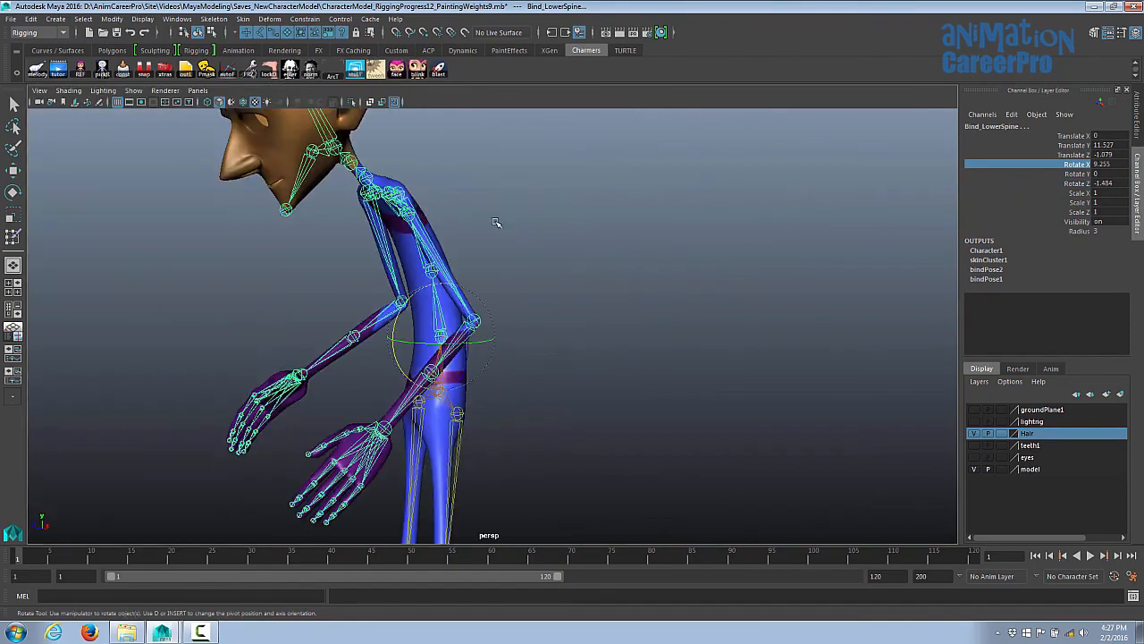
- Test bending and twisting the torso, ending with Bind_LowerSpine at about 3.9 in X and -3.9 in Y
{"action": "right_click_drag", "start_coordinate": [497, 225], "coordinate": [348, 223], "text": "alt"}
{"action": "middle_click_drag", "start_coordinate": [348, 223], "coordinate": [807, 181]}
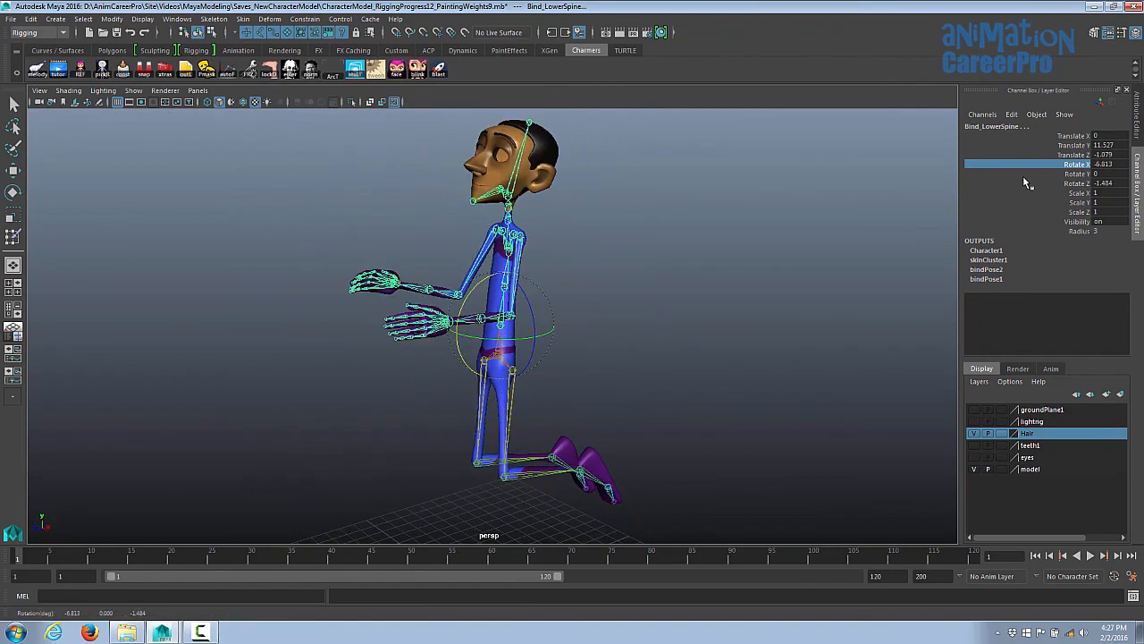
{"action": "middle_click_drag", "start_coordinate": [520, 250], "coordinate": [666, 282]}
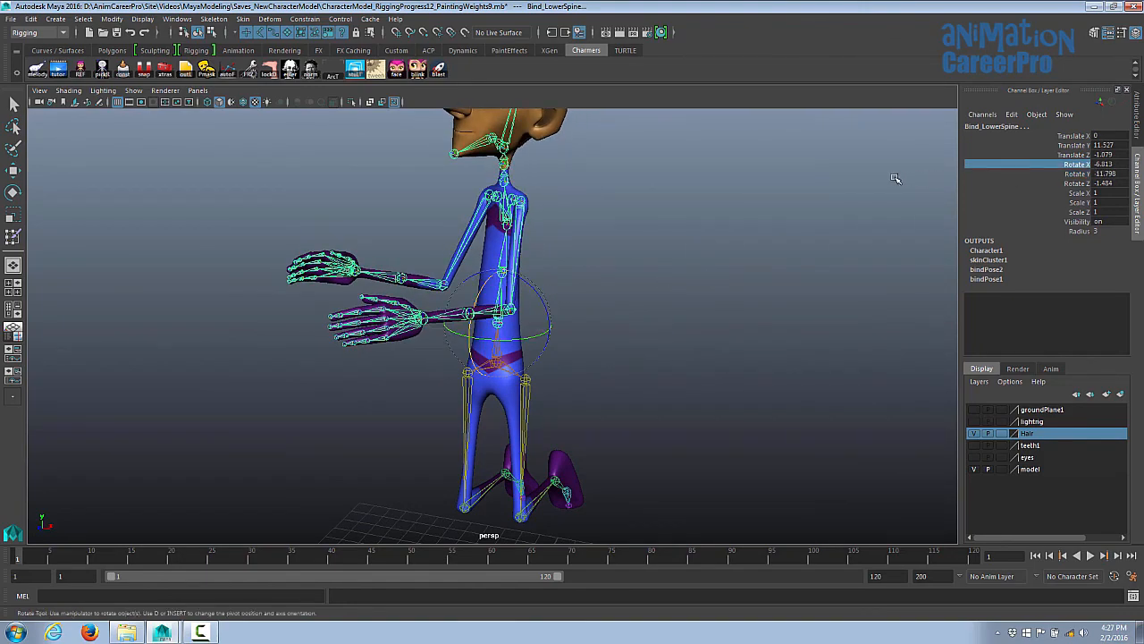
{"action": "middle_click_drag", "start_coordinate": [896, 179], "coordinate": [724, 186]}
{"action": "left_click", "coordinate": [1076, 174]}
{"action": "left_click_drag", "start_coordinate": [724, 186], "coordinate": [898, 196], "text": "alt"}
{"action": "middle_click_drag", "start_coordinate": [898, 196], "coordinate": [775, 199]}
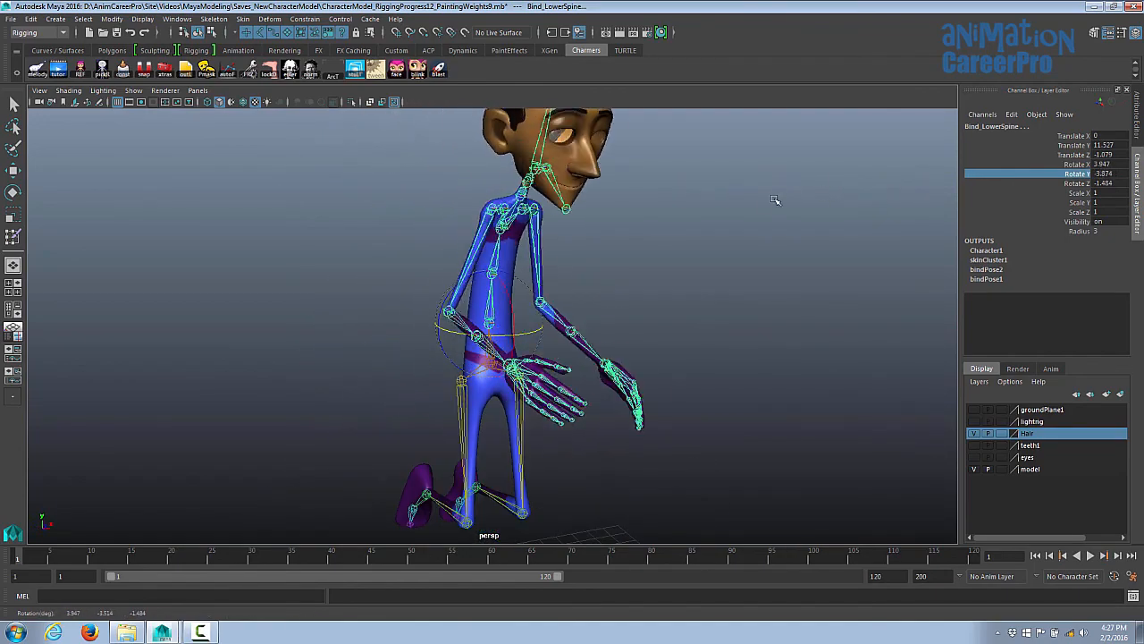
- Undo the spine, leg and arm test rotations to restore the character's T-pose
{"action": "key", "text": "ctrl+z"}
{"action": "key", "text": "ctrl+z"}
{"action": "key", "text": "ctrl+z"}
{"action": "key", "text": "ctrl+z"}
{"action": "key", "text": "ctrl+z"}
{"action": "key", "text": "ctrl+z"}
{"action": "key", "text": "ctrl+z"}
{"action": "key", "text": "ctrl+z"}
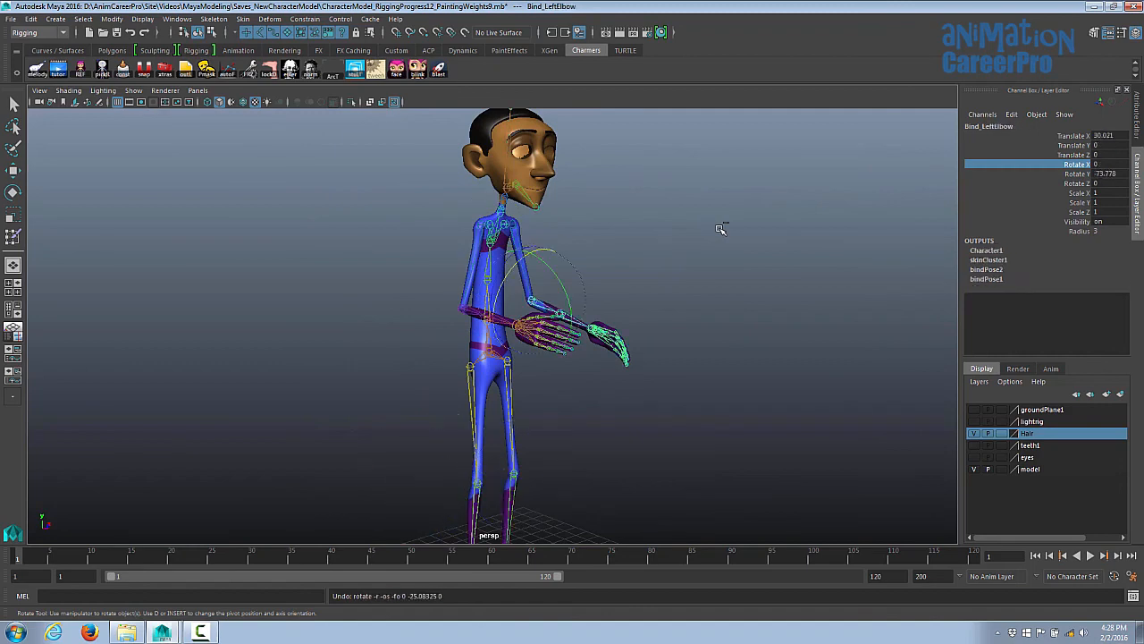
{"action": "key", "text": "ctrl+z"}
{"action": "key", "text": "ctrl+z"}
{"action": "key", "text": "ctrl+z"}
{"action": "key", "text": "ctrl+z"}
{"action": "key", "text": "ctrl+z"}
{"action": "key", "text": "ctrl+z"}
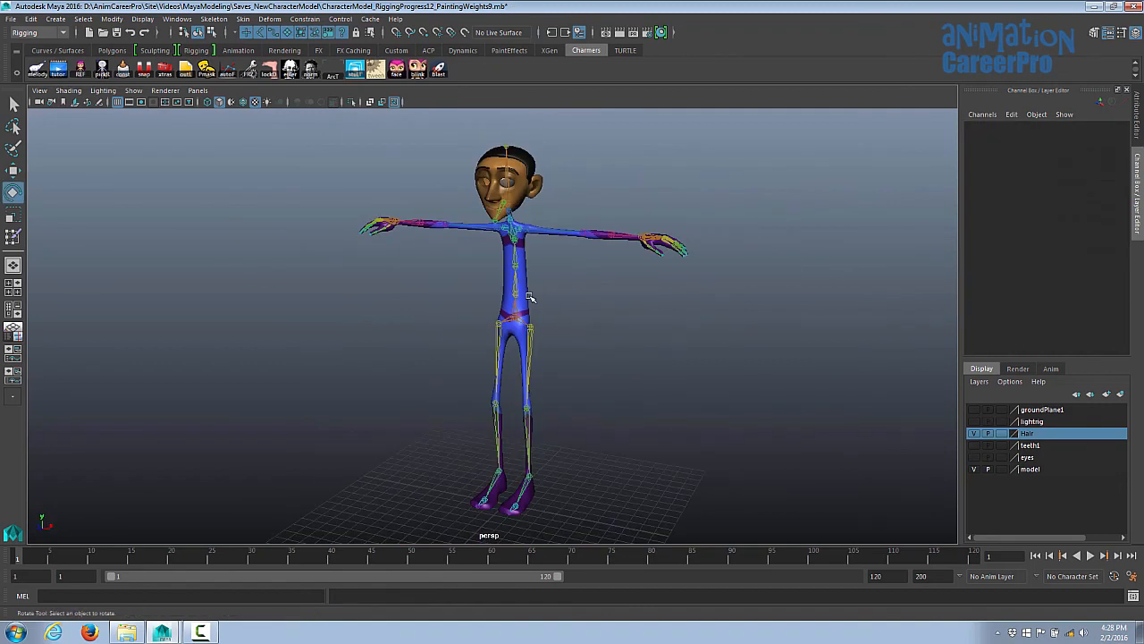
{"action": "key", "text": "ctrl+z"}
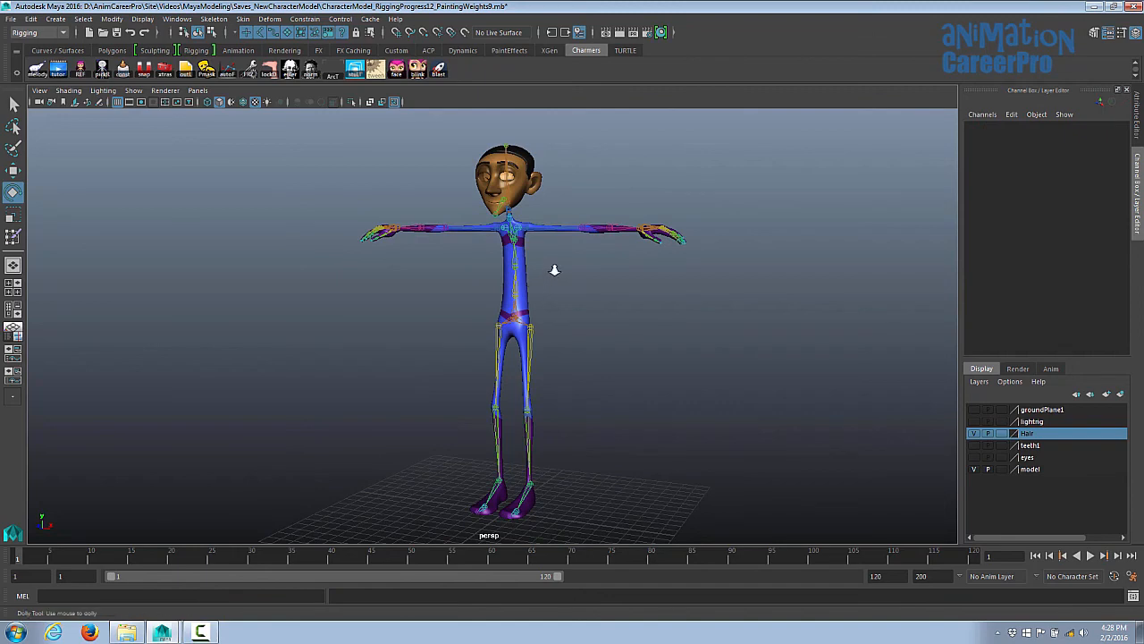
{"action": "right_click_drag", "start_coordinate": [554, 270], "coordinate": [580, 277], "text": "alt"}
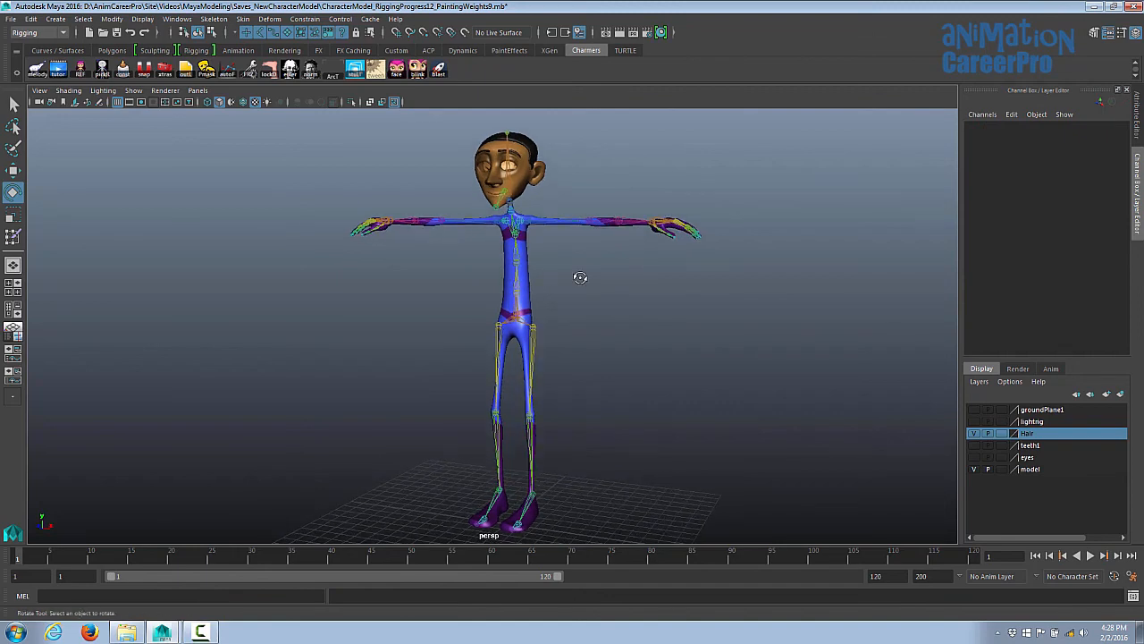